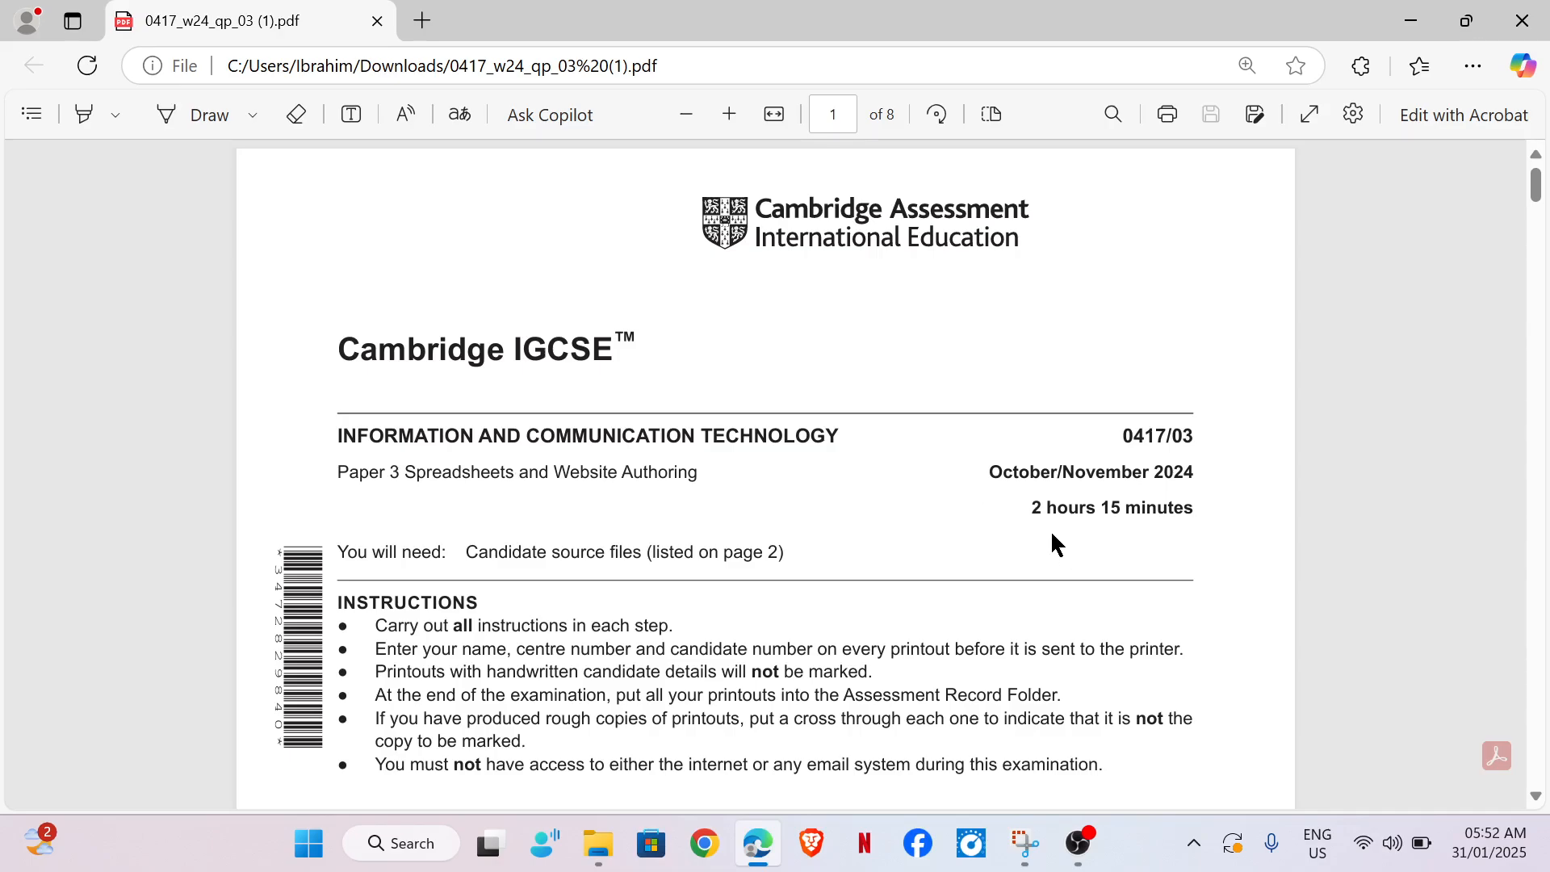
Step: Consult Task 1 in the question paper and open Word 2016 with a new blank document
{"action": "scroll", "coordinate": [1052, 535], "scroll_direction": "down", "scroll_amount": 15}
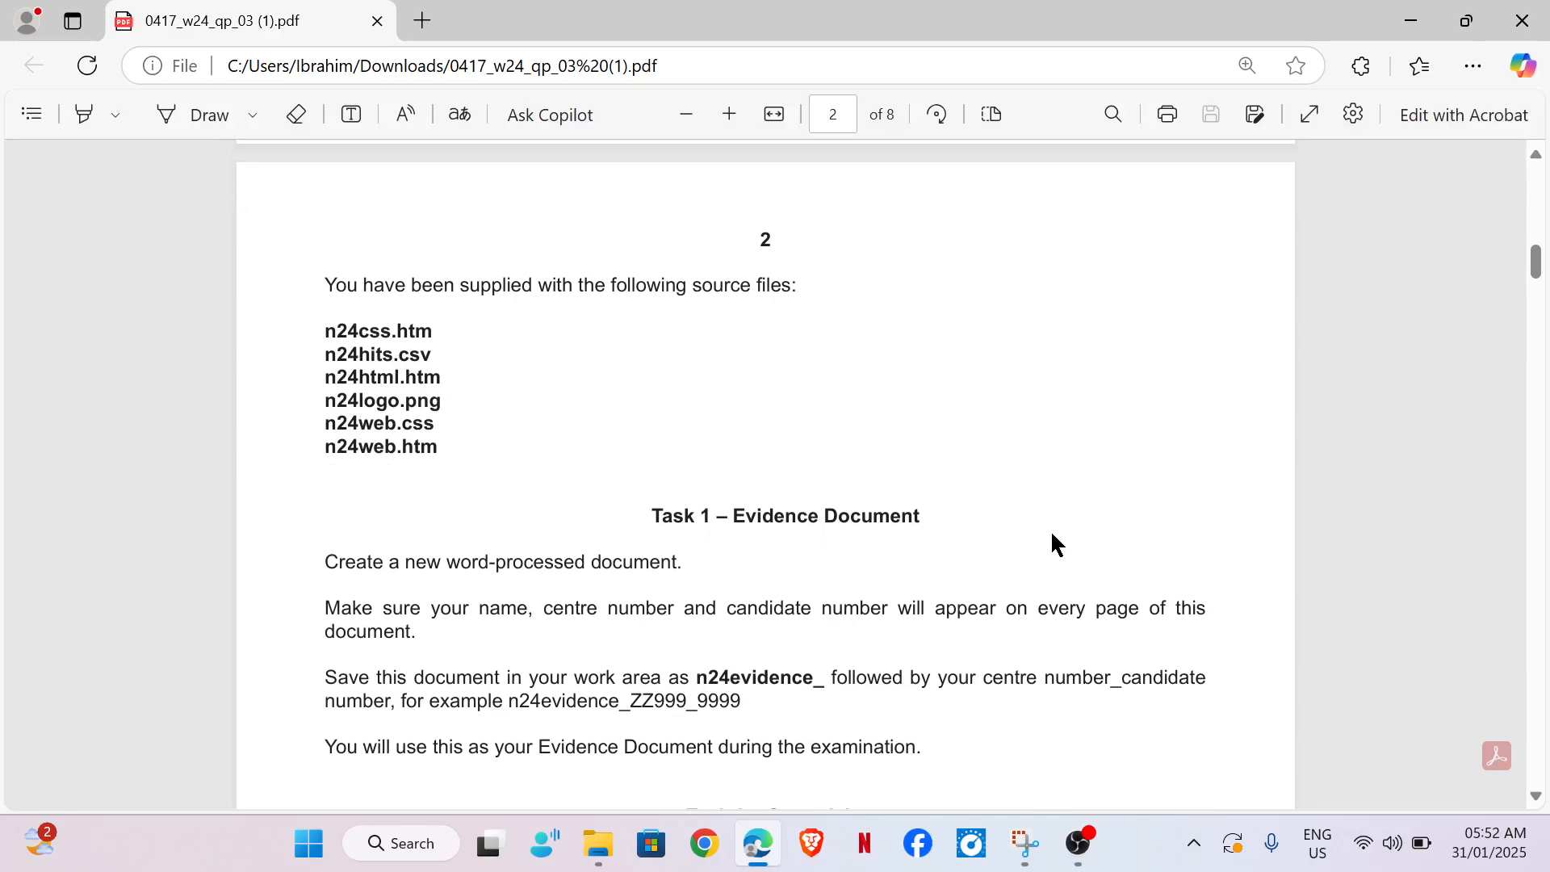
{"action": "scroll", "coordinate": [1052, 545], "scroll_direction": "down", "scroll_amount": 1}
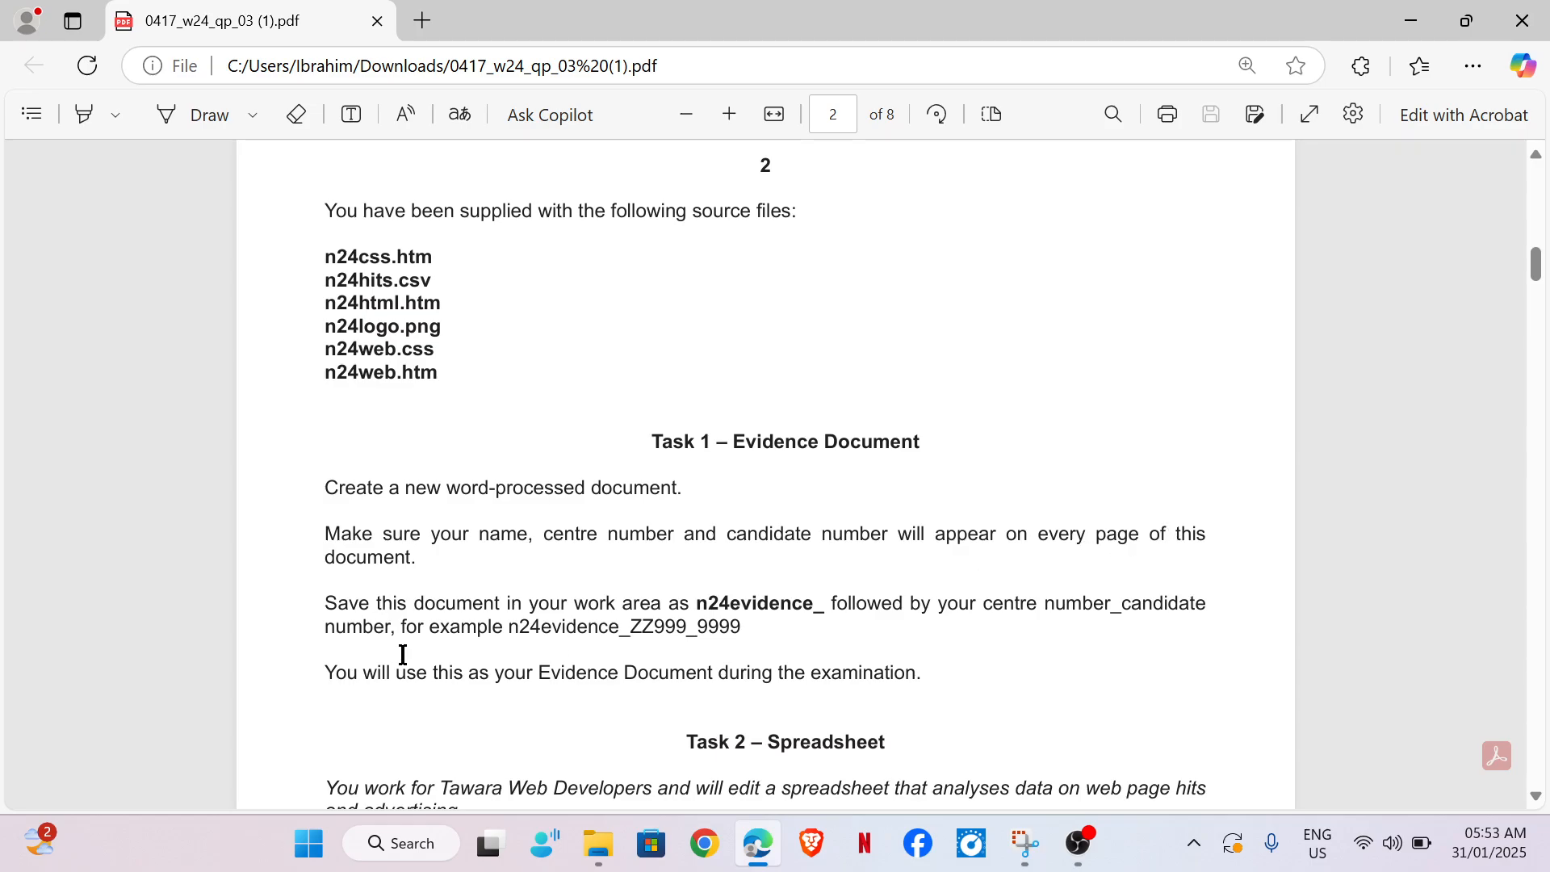
{"action": "left_click", "coordinate": [416, 852]}
{"action": "type", "text": "w"}
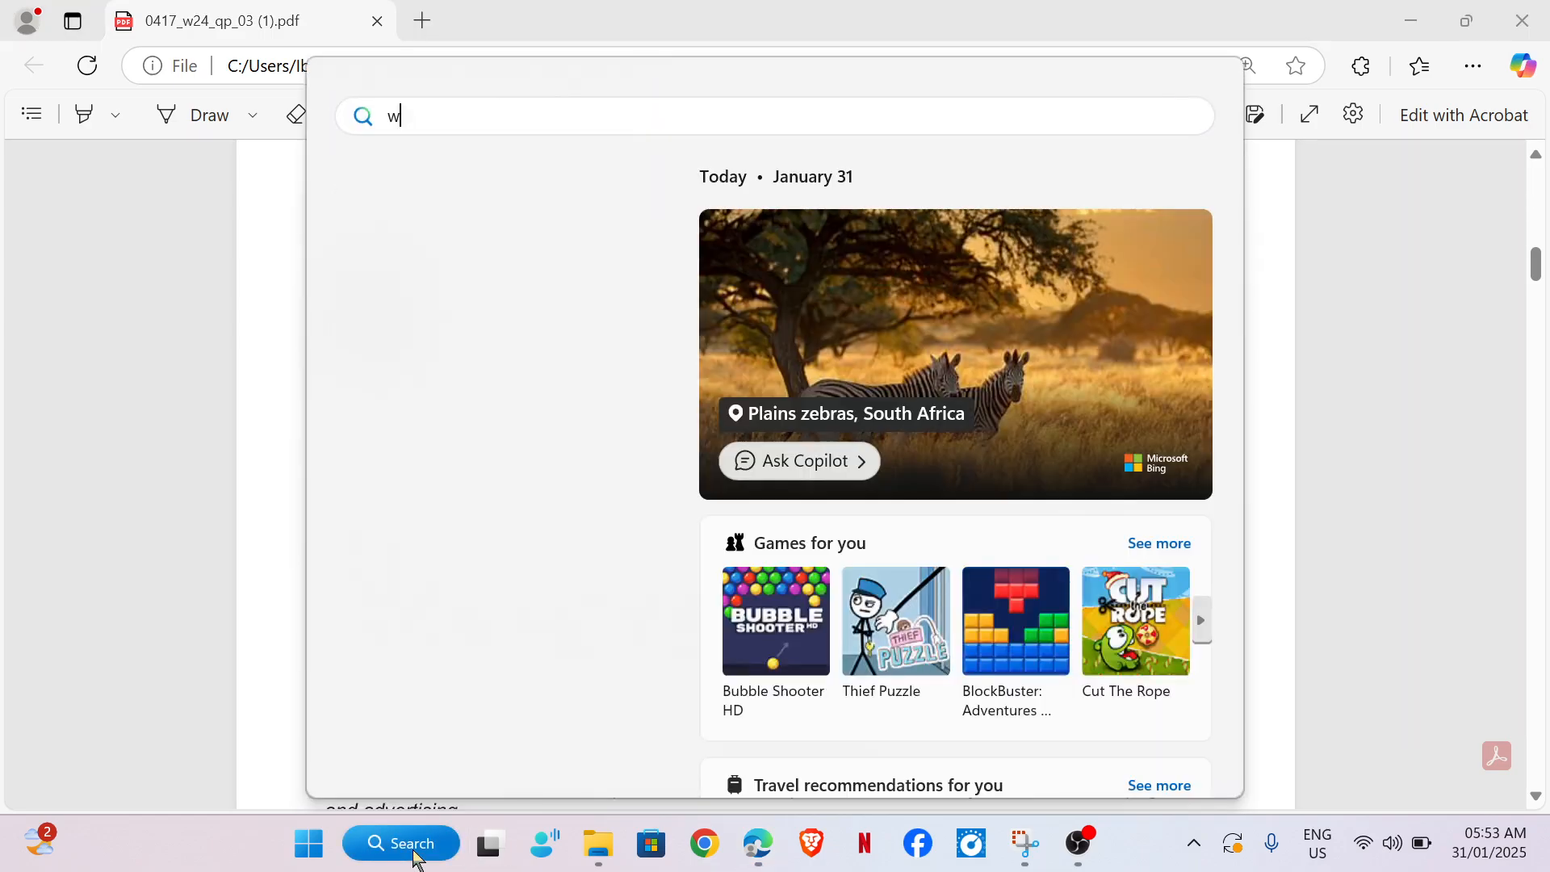
{"action": "type", "text": "o"}
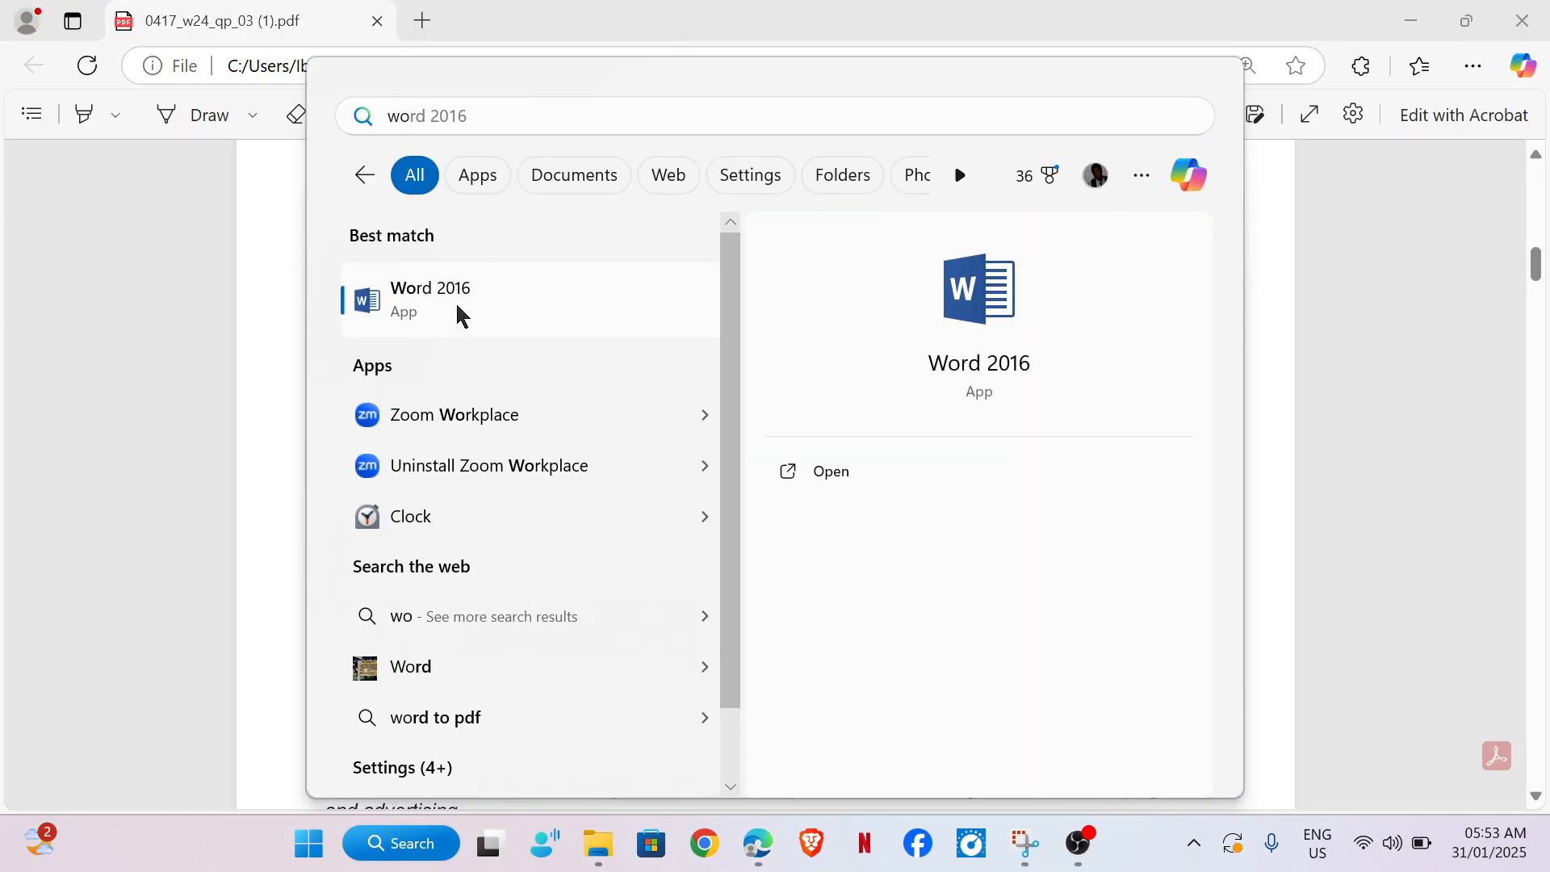
{"action": "left_click", "coordinate": [461, 313]}
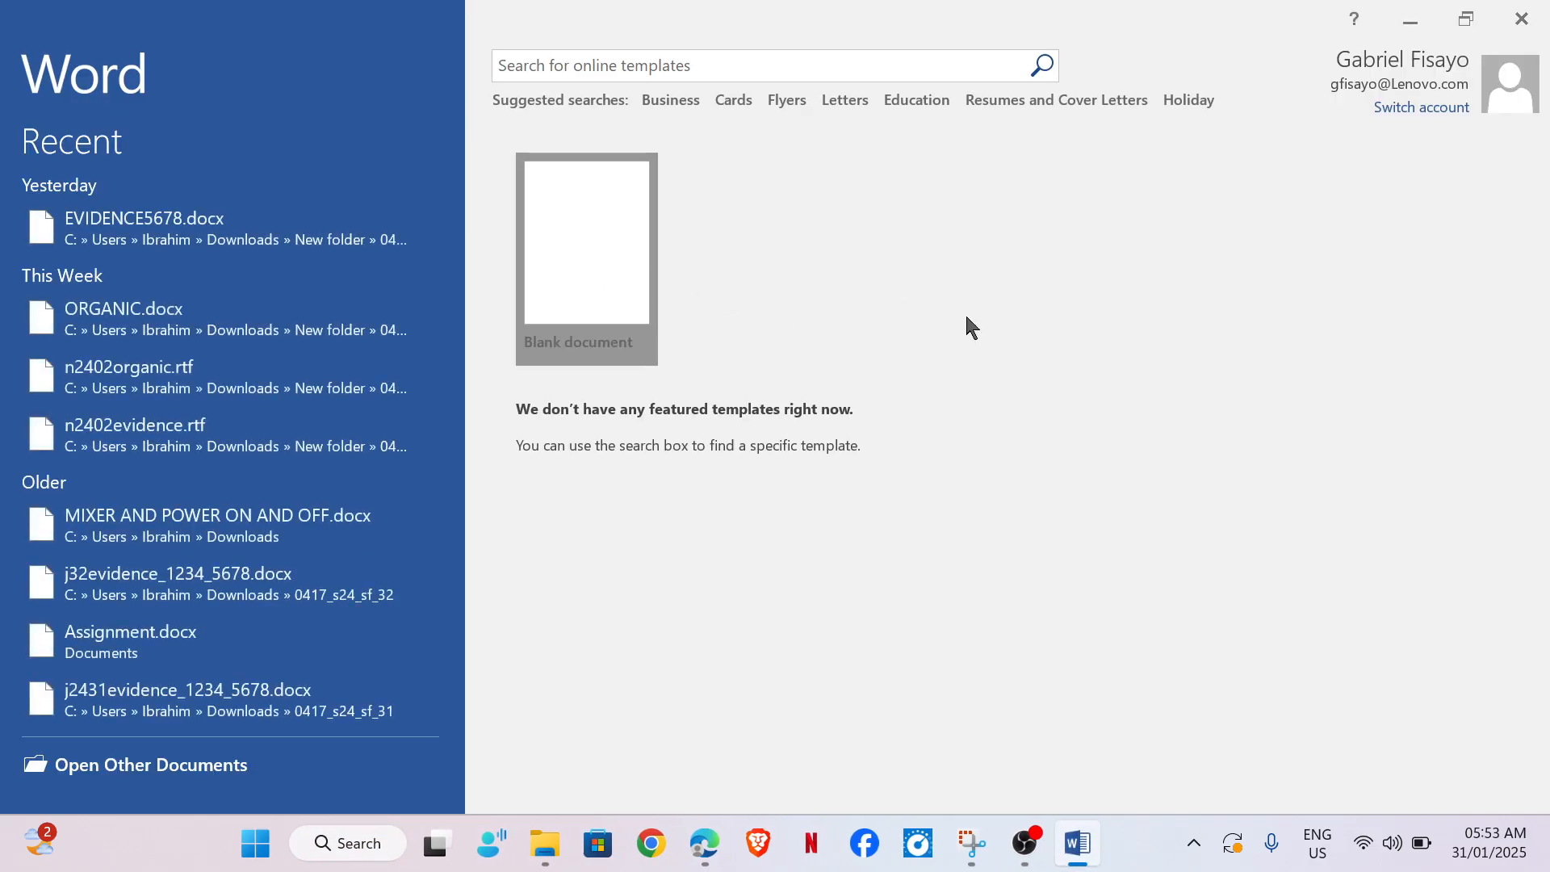
{"action": "left_click", "coordinate": [579, 267]}
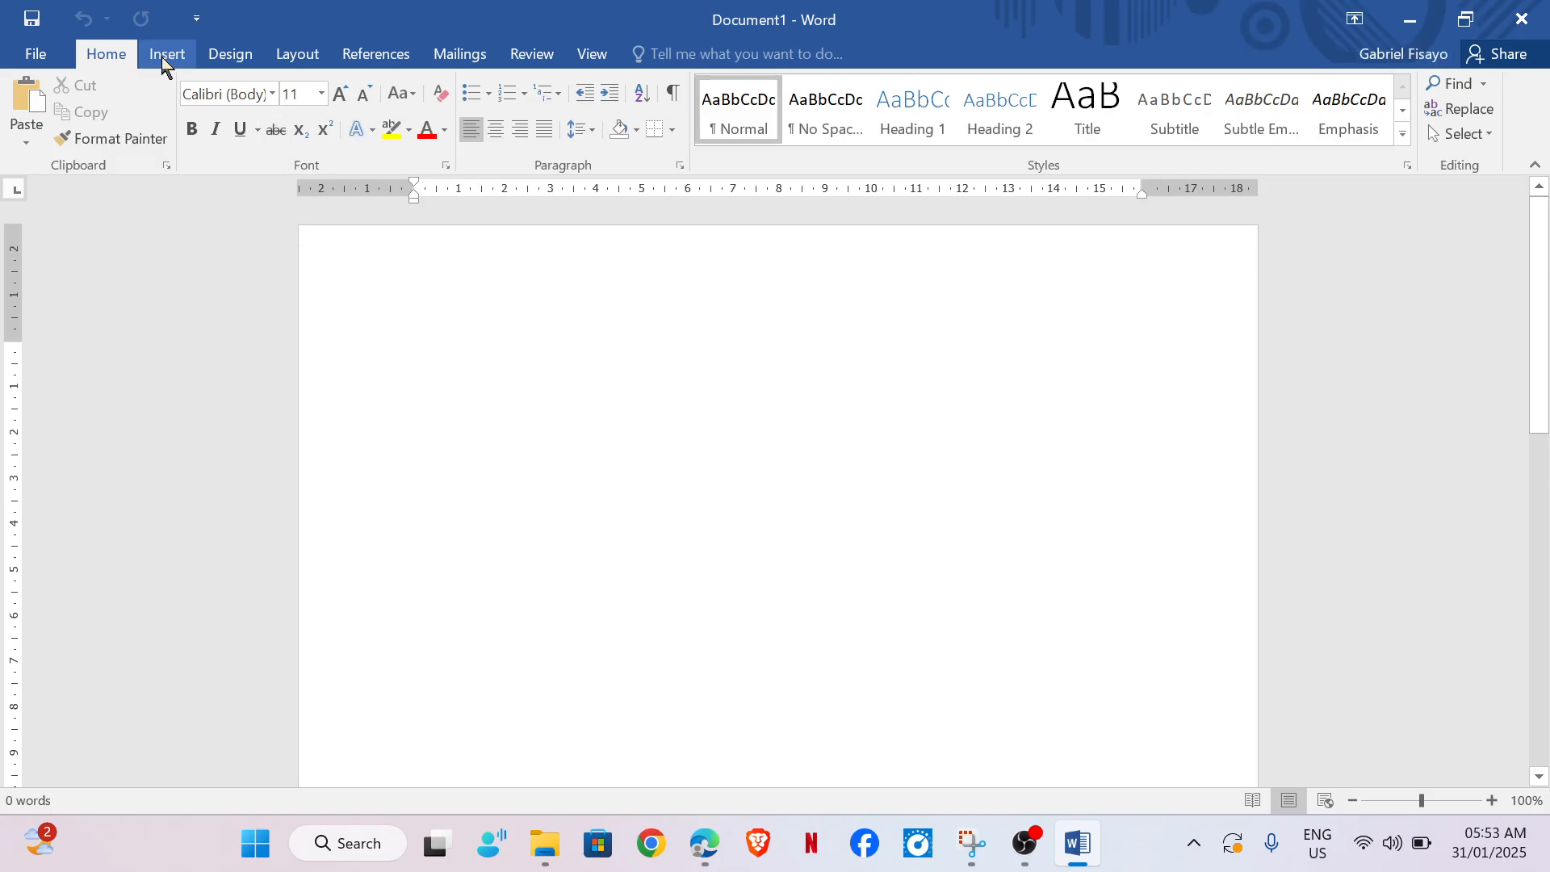
Step: Insert a Blank (Three Columns) header and fill in the candidate's name, centre number and candidate number from left to right
{"action": "left_click", "coordinate": [167, 55]}
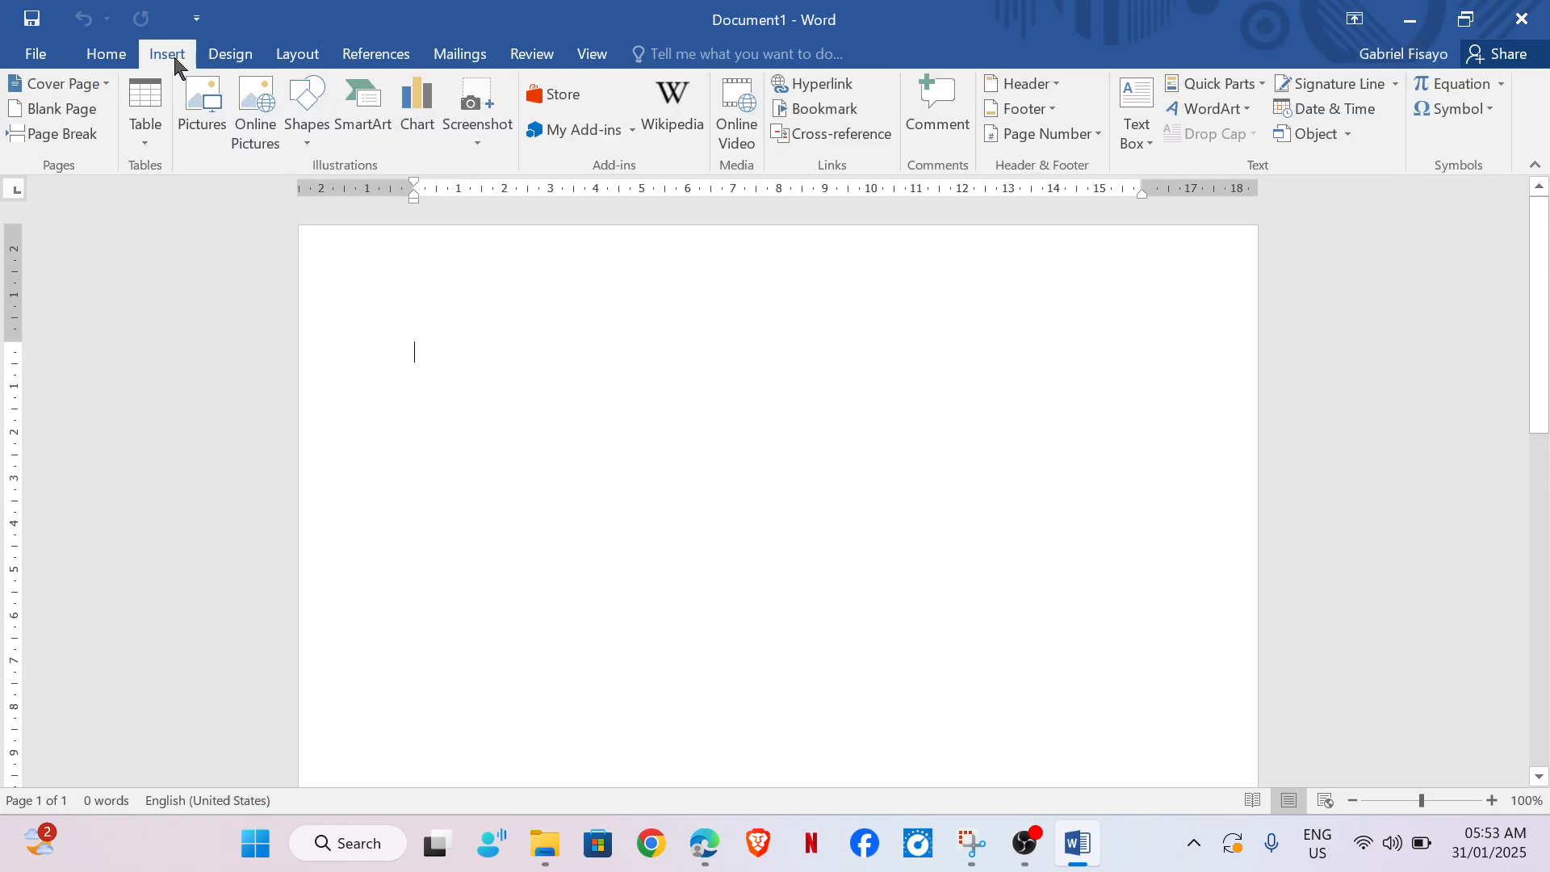
{"action": "left_click", "coordinate": [1022, 84]}
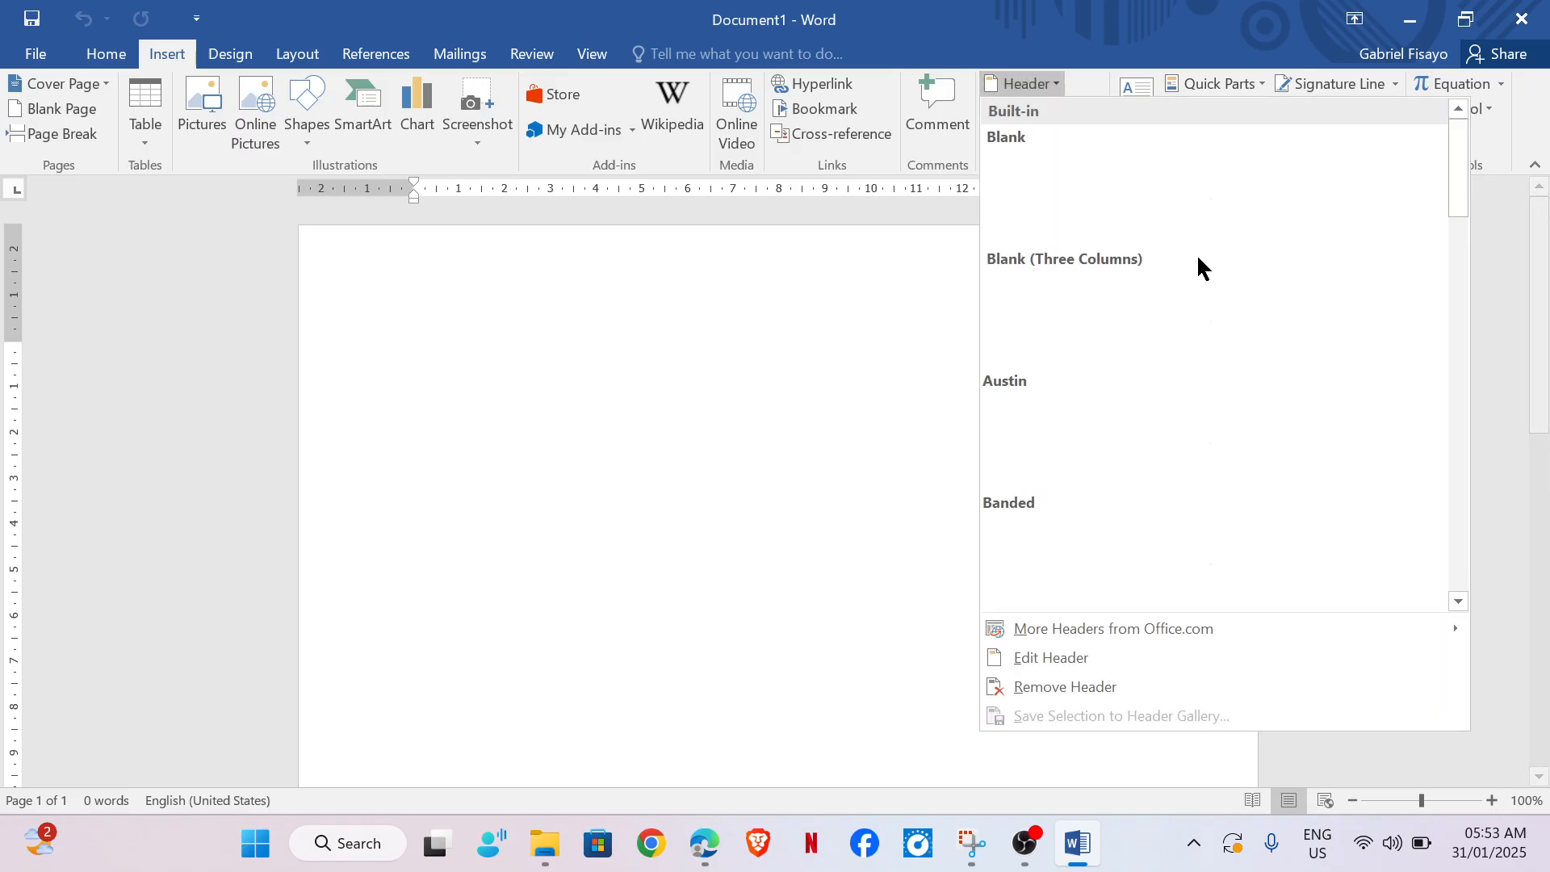
{"action": "key", "text": "Escape"}
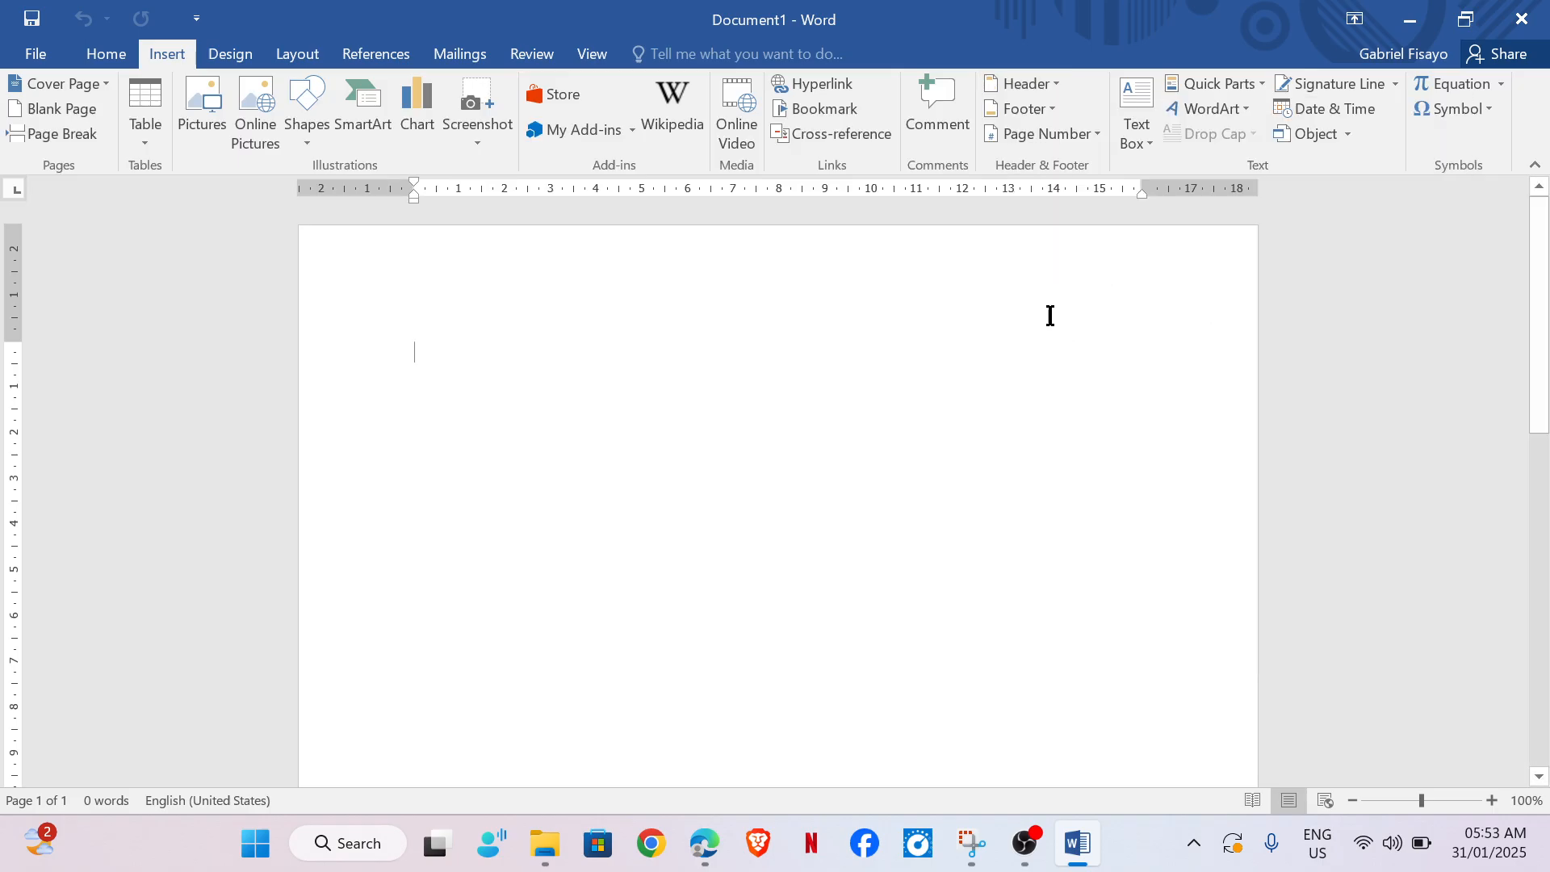
{"action": "left_click", "coordinate": [473, 305]}
{"action": "type", "text": "R"}
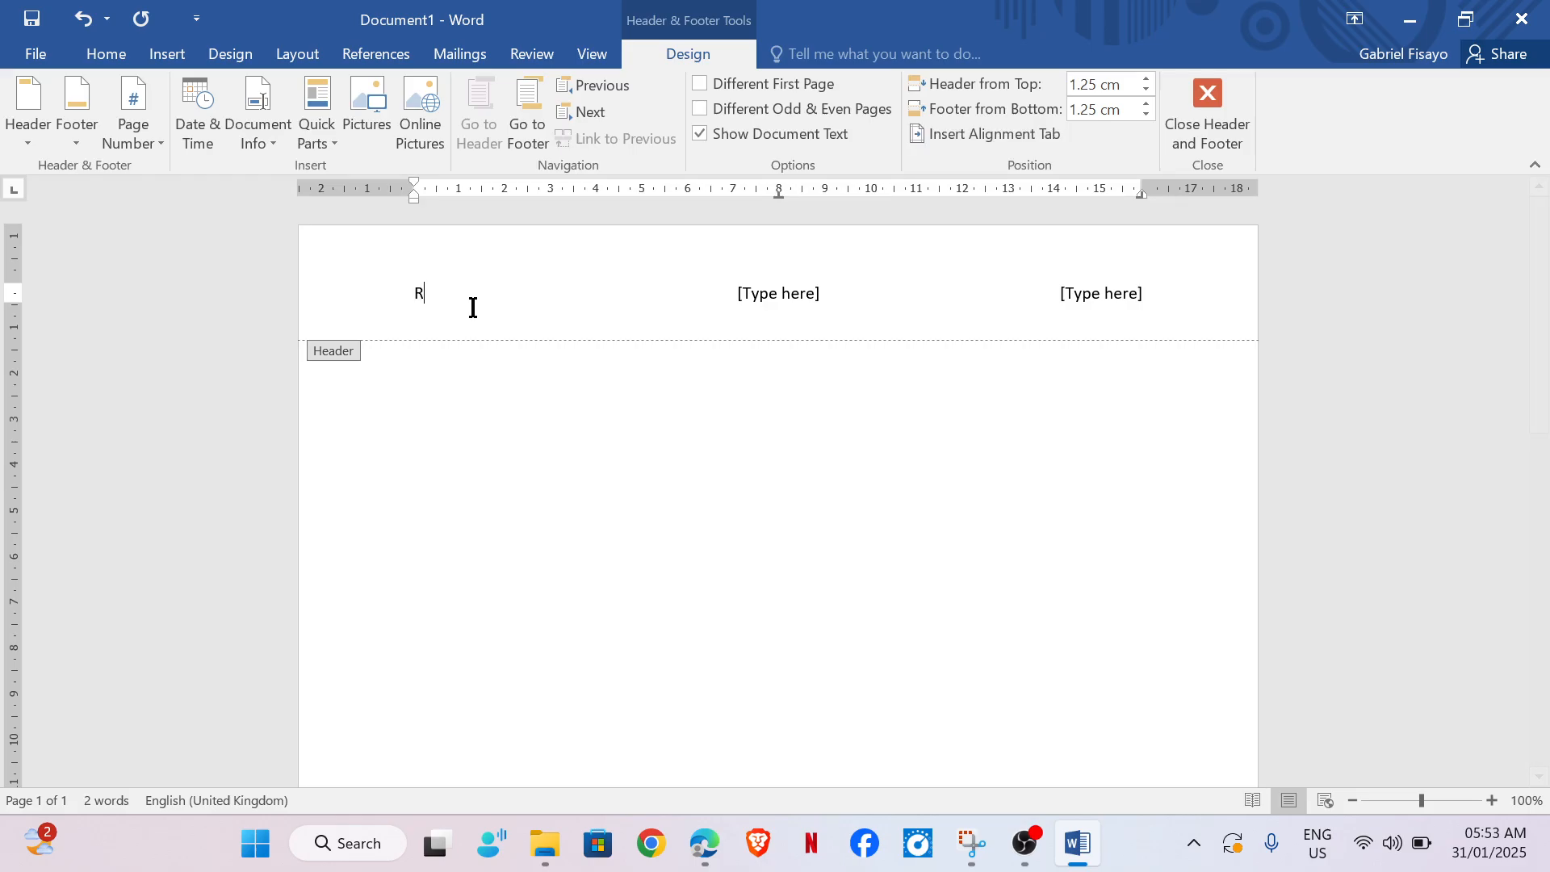
{"action": "type", "text": "ebecca"}
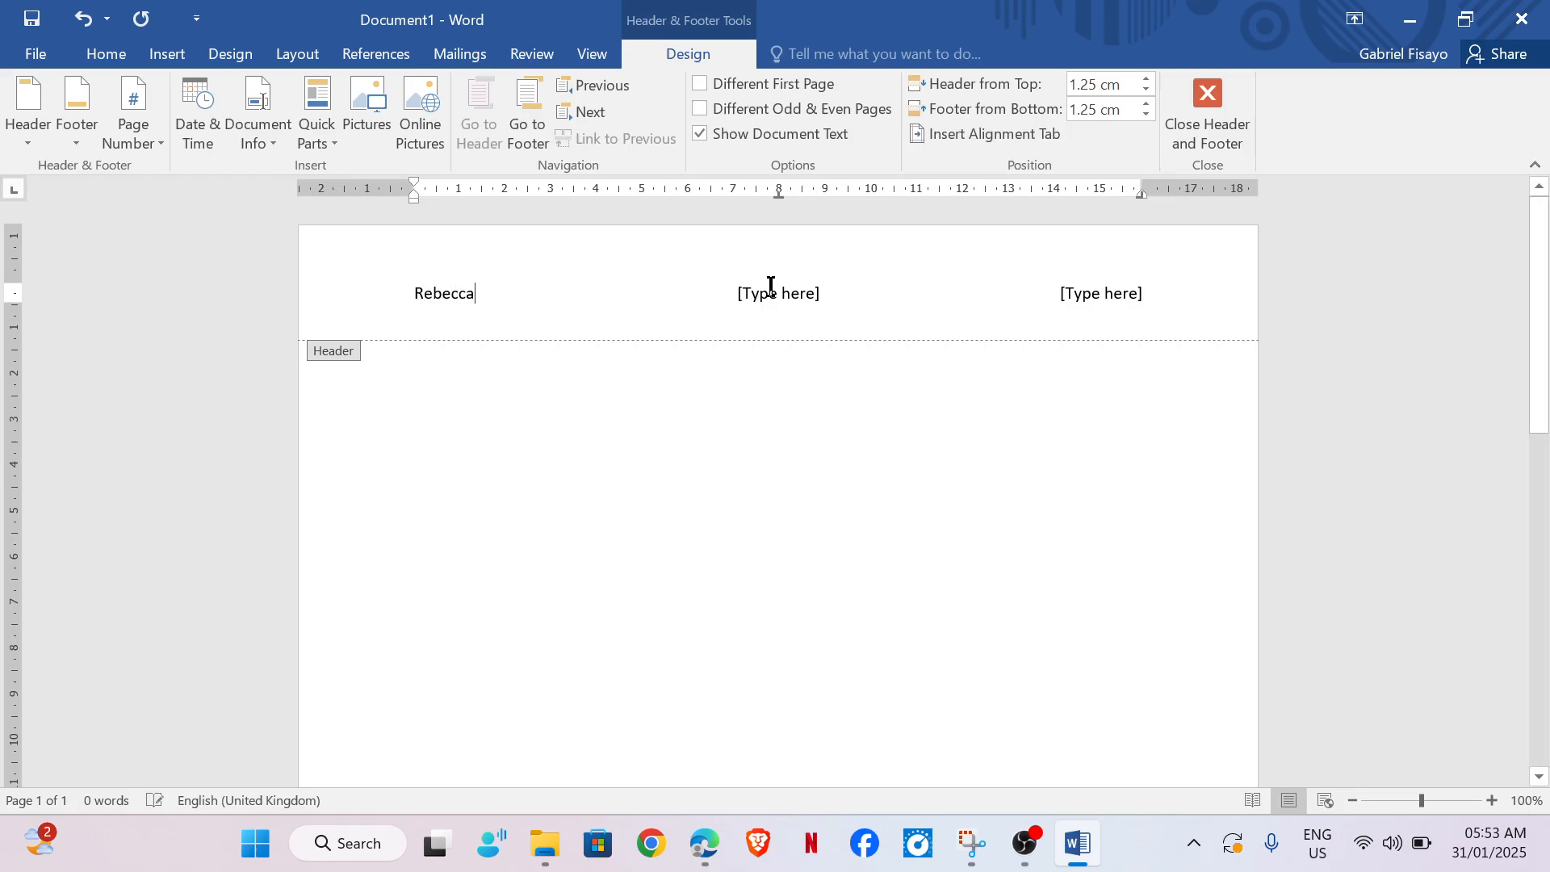
{"action": "left_click", "coordinate": [773, 288]}
{"action": "type", "text": "1234"}
{"action": "left_click", "coordinate": [1102, 301]}
{"action": "type", "text": "5678"}
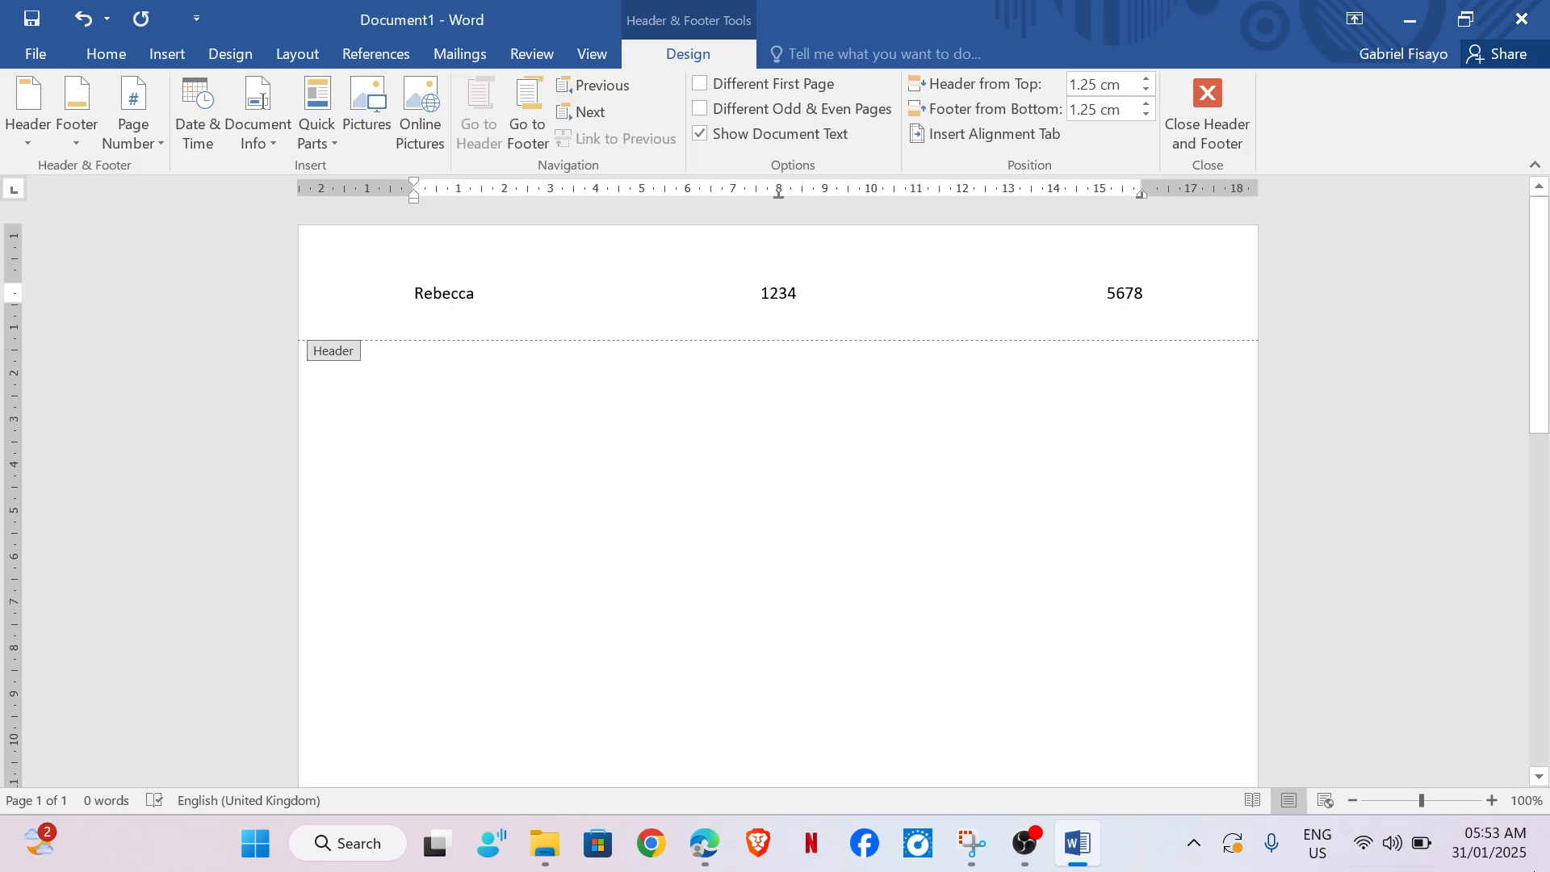
{"action": "double_click", "coordinate": [856, 491]}
Step: Switch to the question paper in Edge and copy the file name prefix n24evidence_ from Task 1
{"action": "mouse_move", "coordinate": [701, 858]}
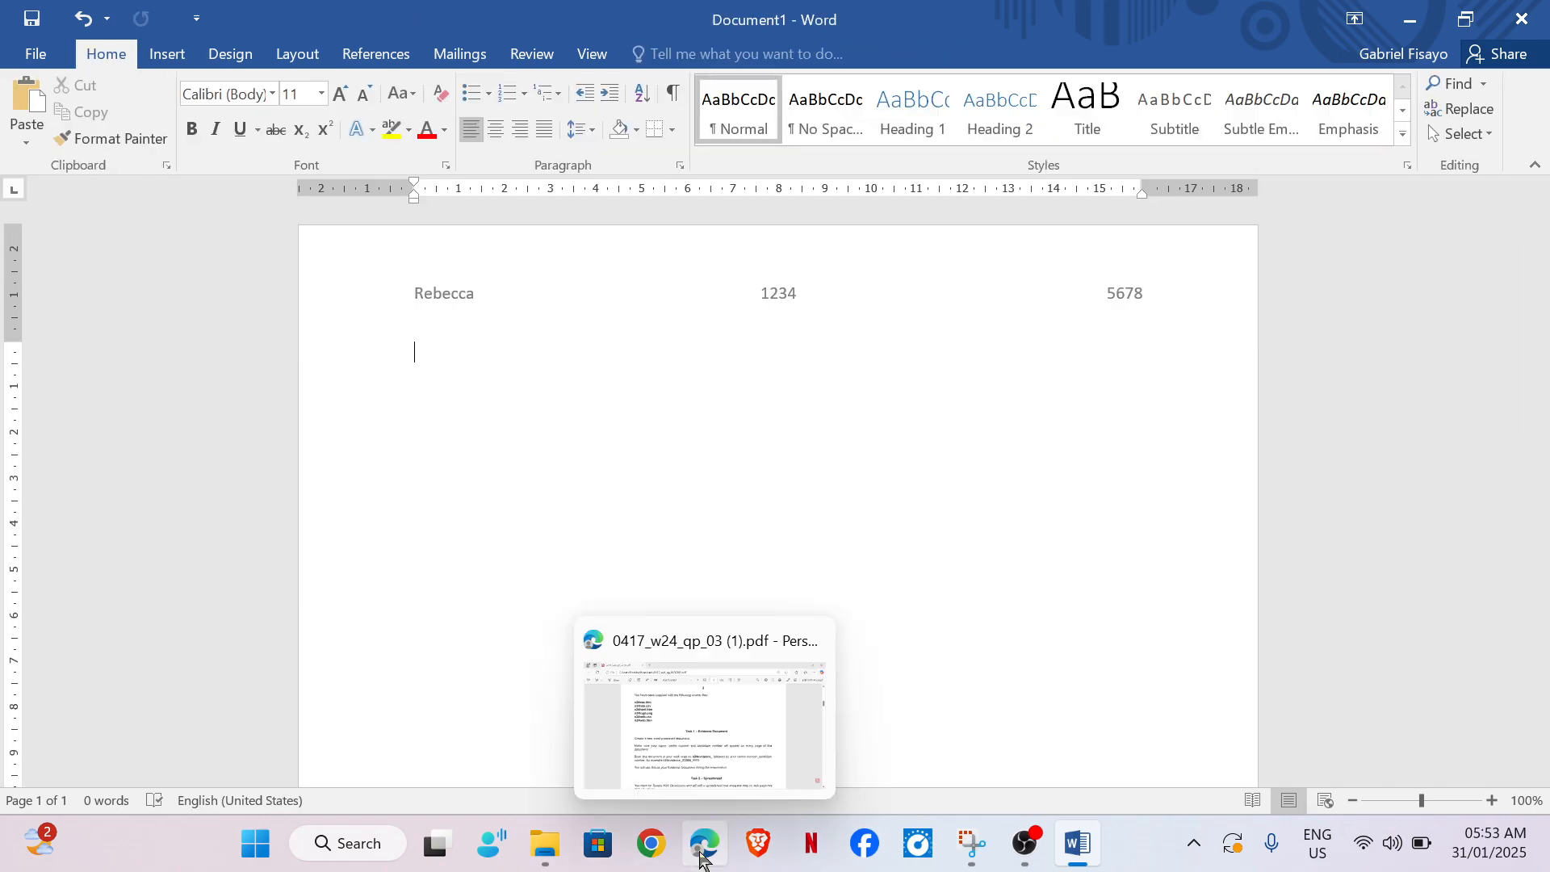
{"action": "left_click", "coordinate": [803, 636]}
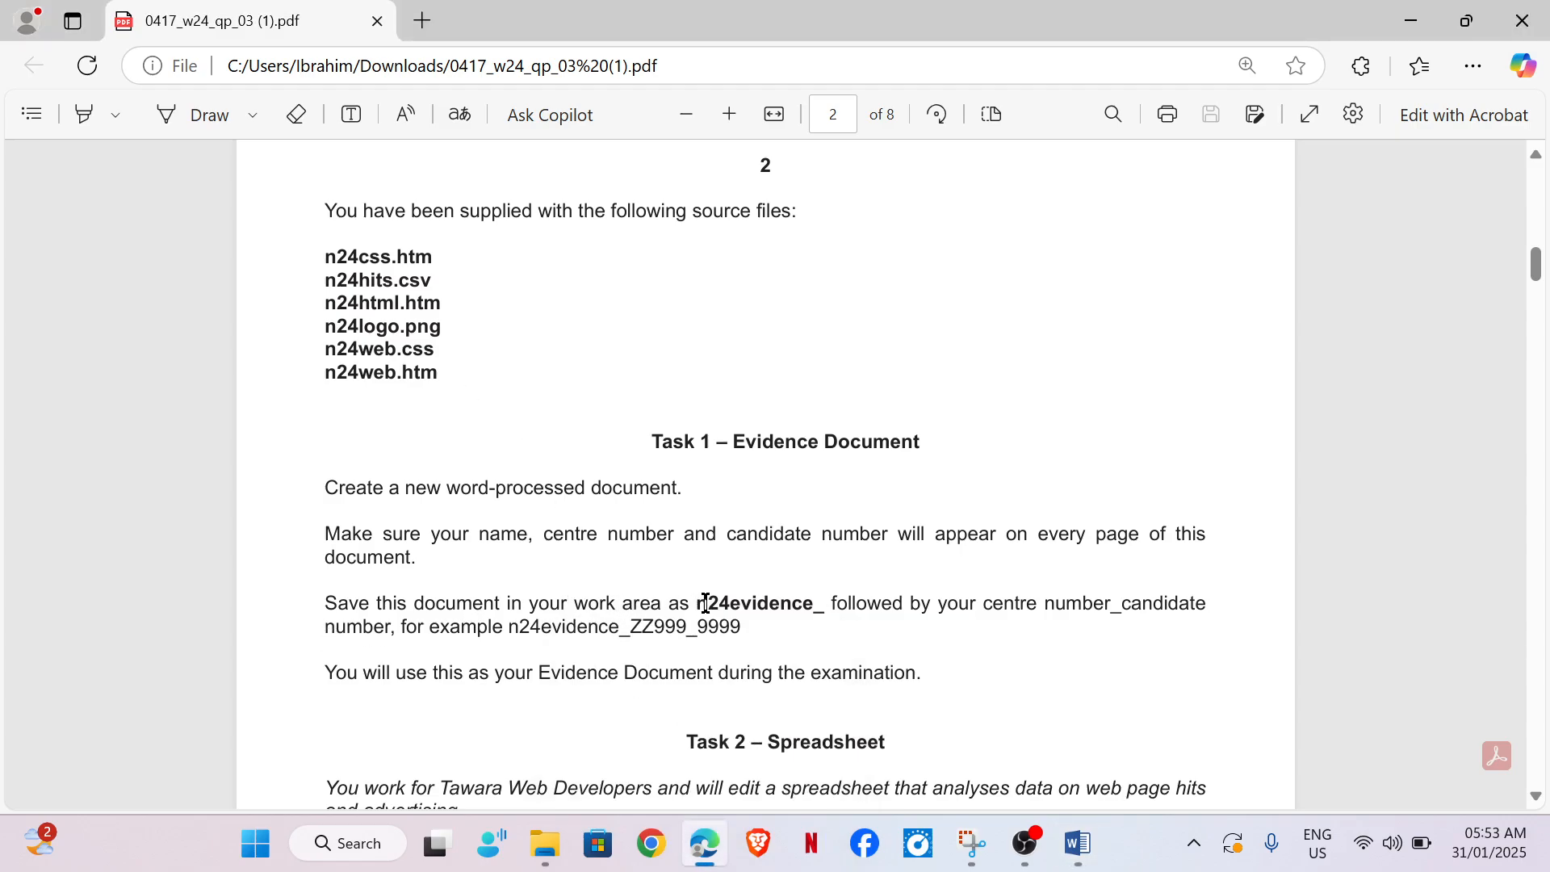
{"action": "left_click_drag", "start_coordinate": [699, 604], "coordinate": [819, 603]}
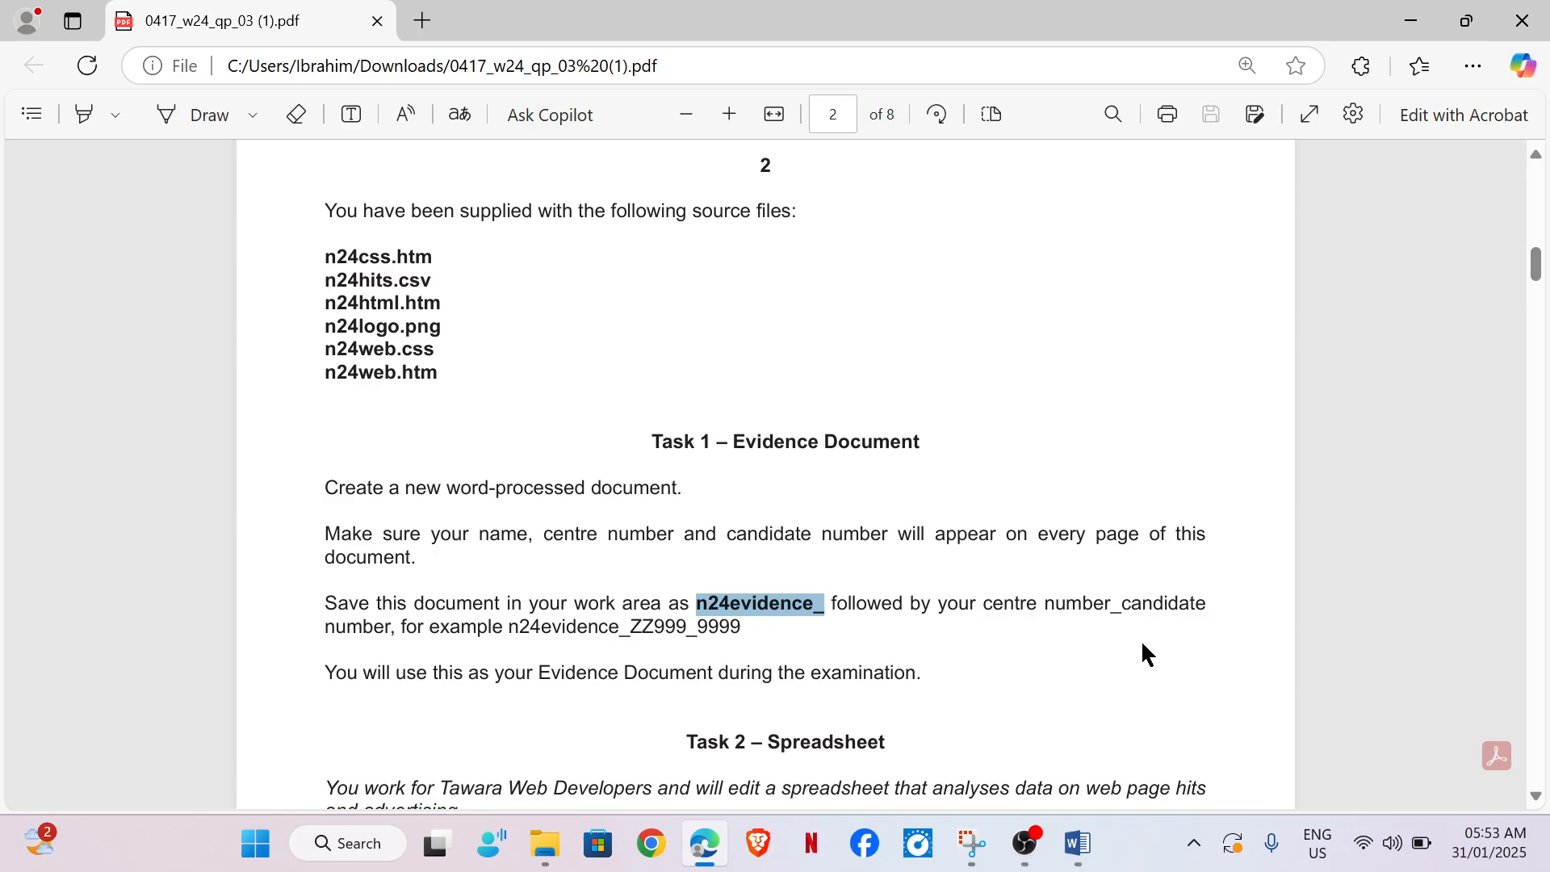
{"action": "scroll", "coordinate": [419, 629], "scroll_direction": "down", "scroll_amount": 3}
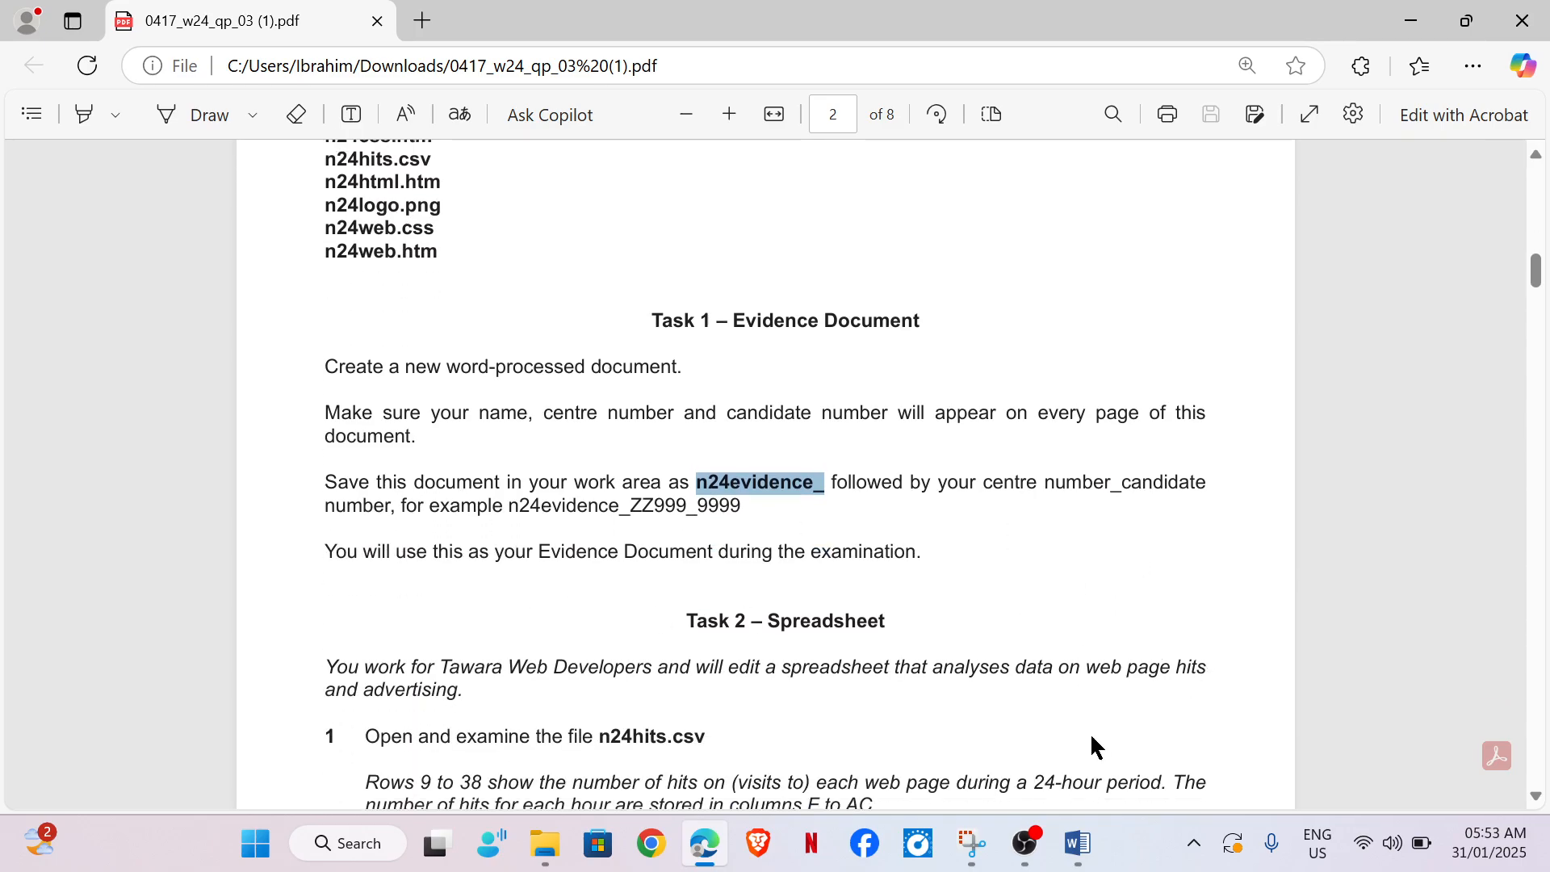
Step: Return to Word and start saving the document in Downloads, 0417_w24_sf_03 (1), in the 11_0417_03_Confidential Source Files November 2024 folder
{"action": "left_click", "coordinate": [1074, 726]}
{"action": "left_click", "coordinate": [36, 53]}
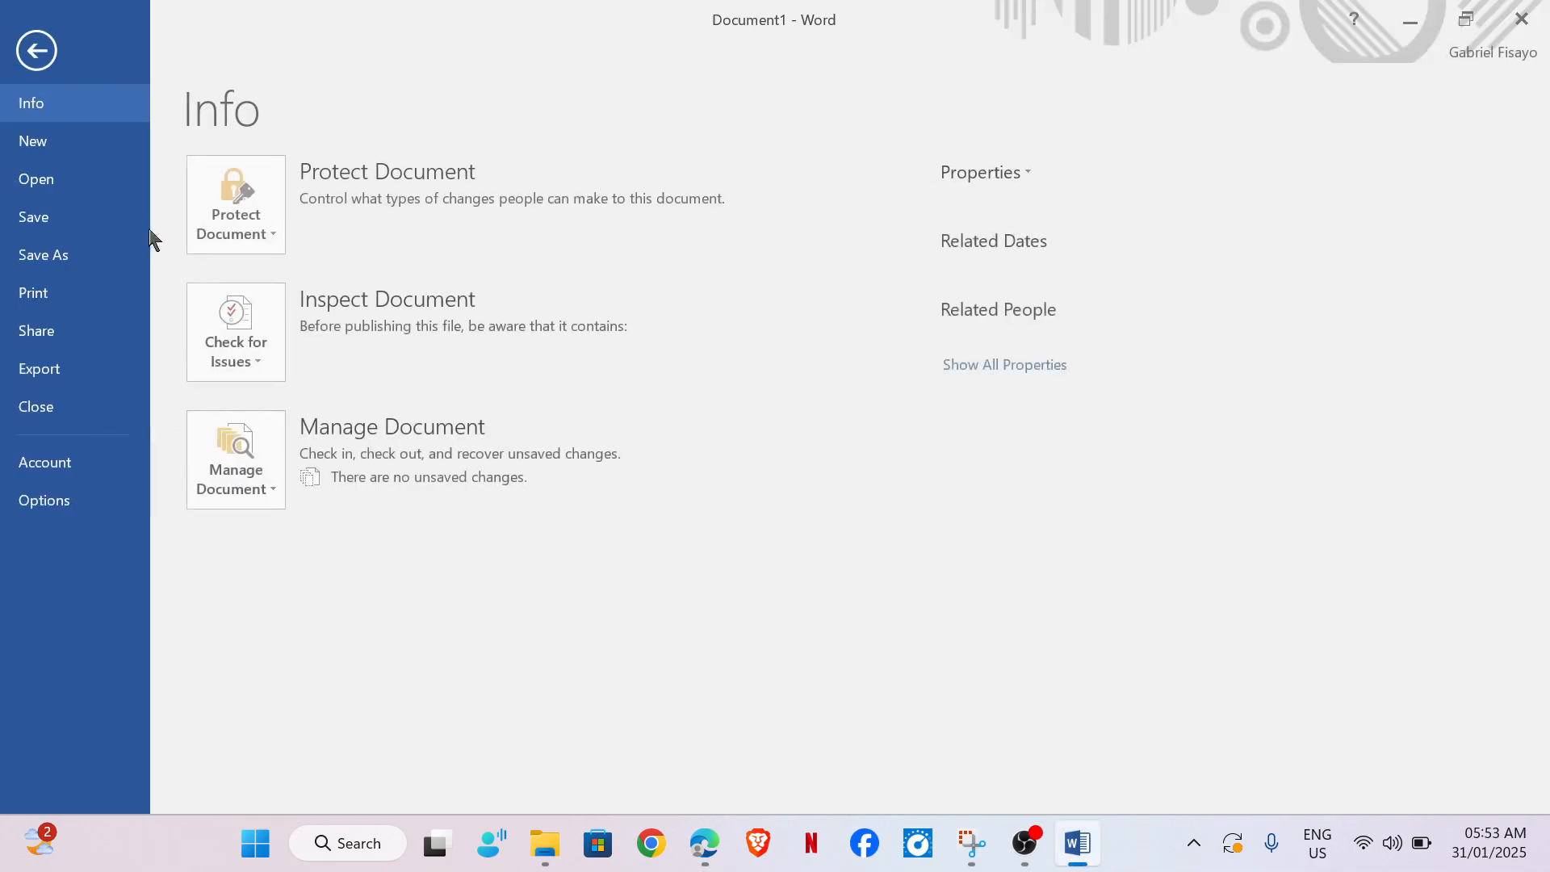
{"action": "left_click", "coordinate": [60, 255]}
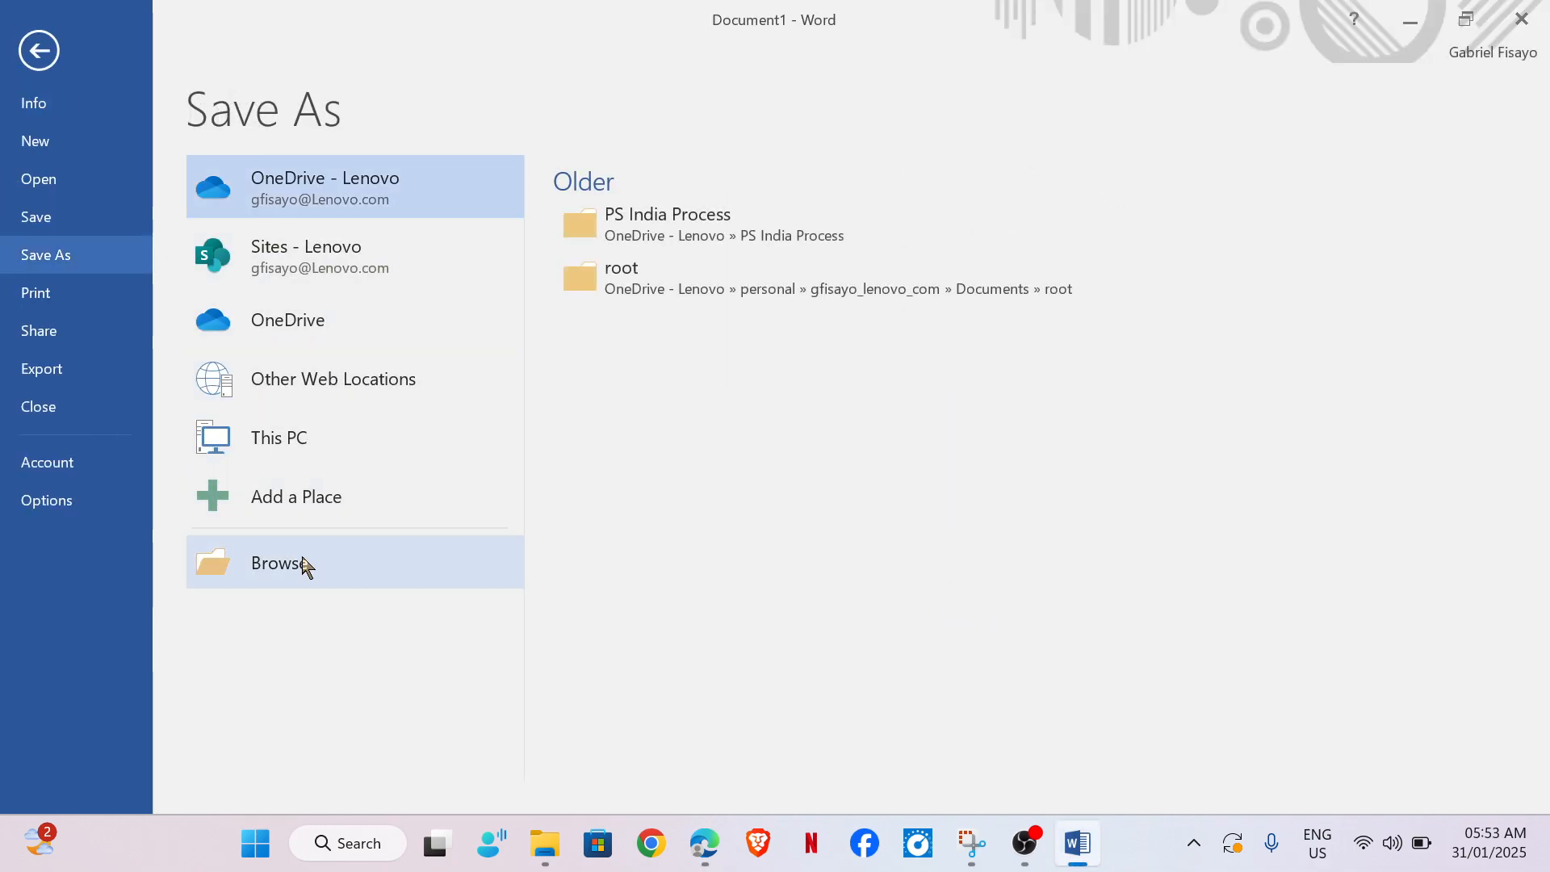
{"action": "left_click", "coordinate": [304, 560]}
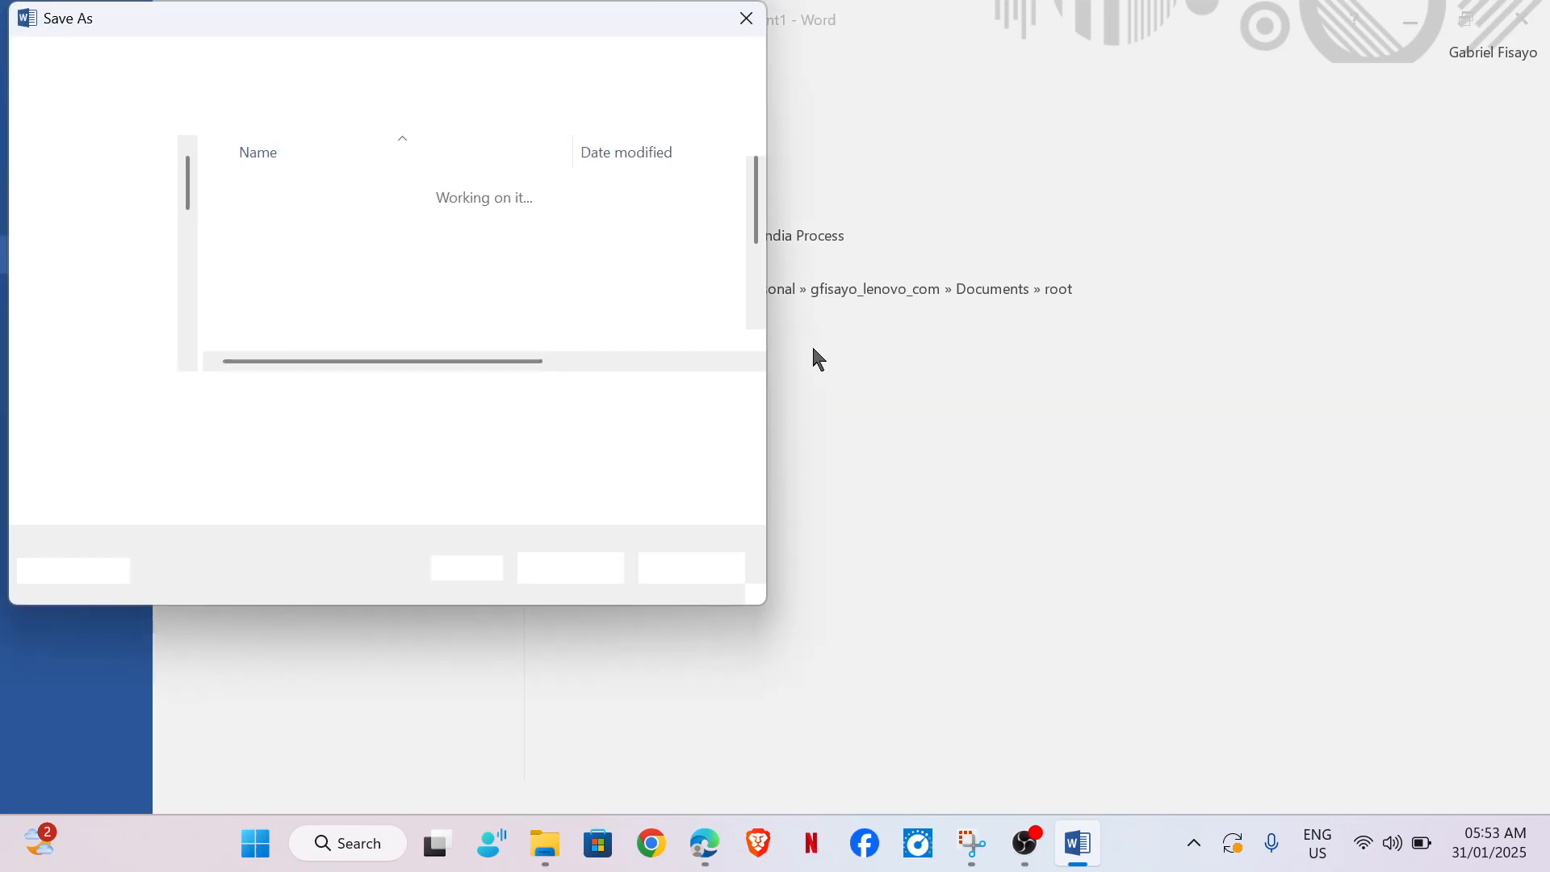
{"action": "left_click", "coordinate": [105, 356]}
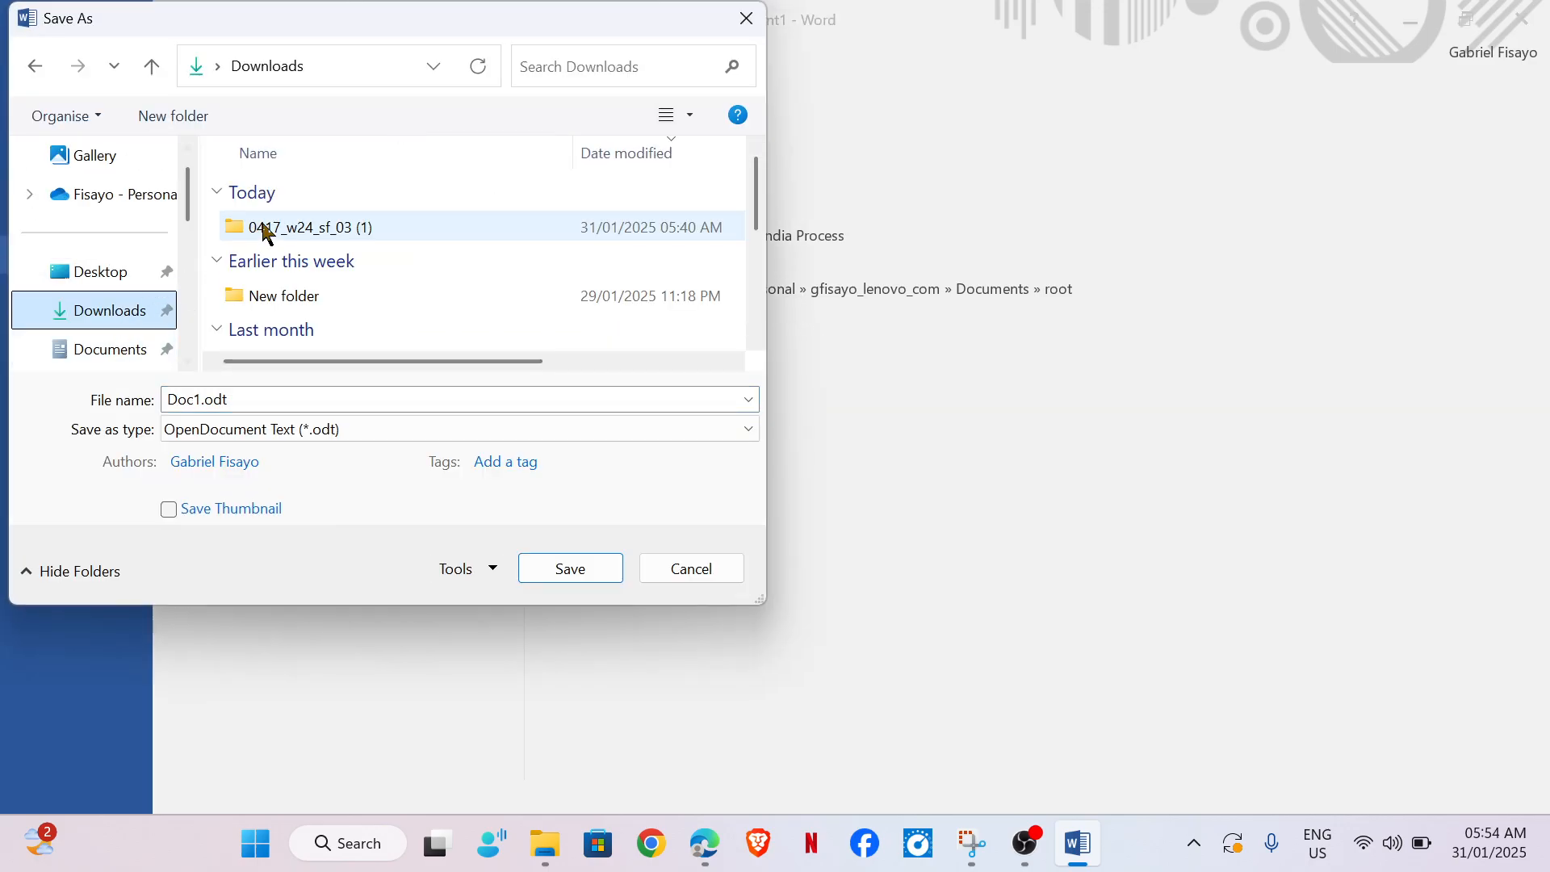
{"action": "double_click", "coordinate": [277, 230]}
{"action": "double_click", "coordinate": [277, 230]}
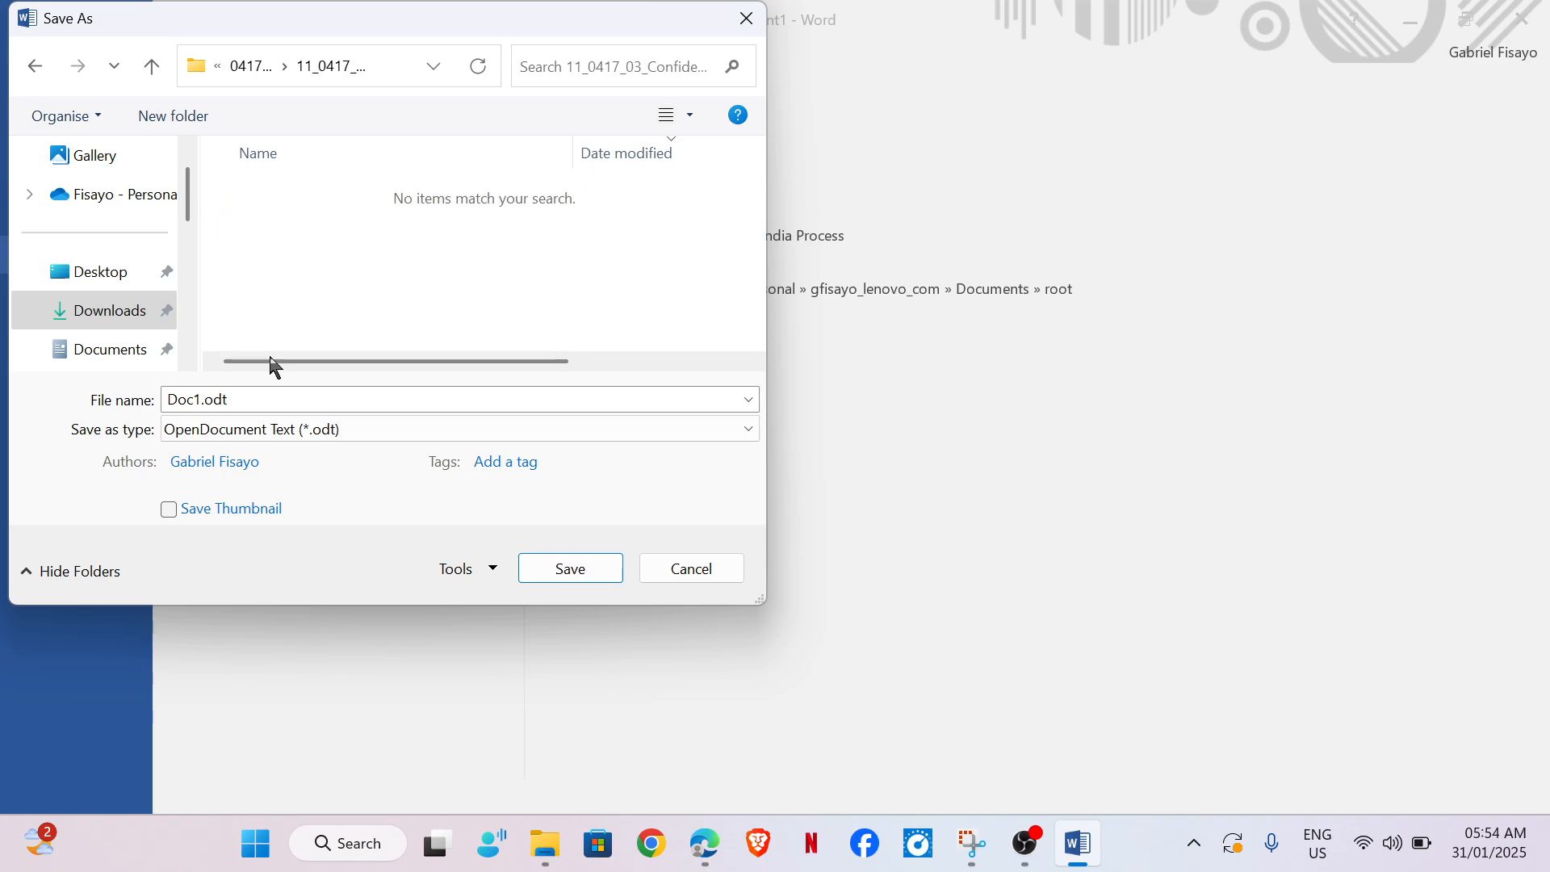
Step: Save the document as a Word Document (*.docx) named n24evidence_ followed by the centre number, an underscore and the candidate number
{"action": "double_click", "coordinate": [236, 397]}
{"action": "type", "text": "n24evidence_"}
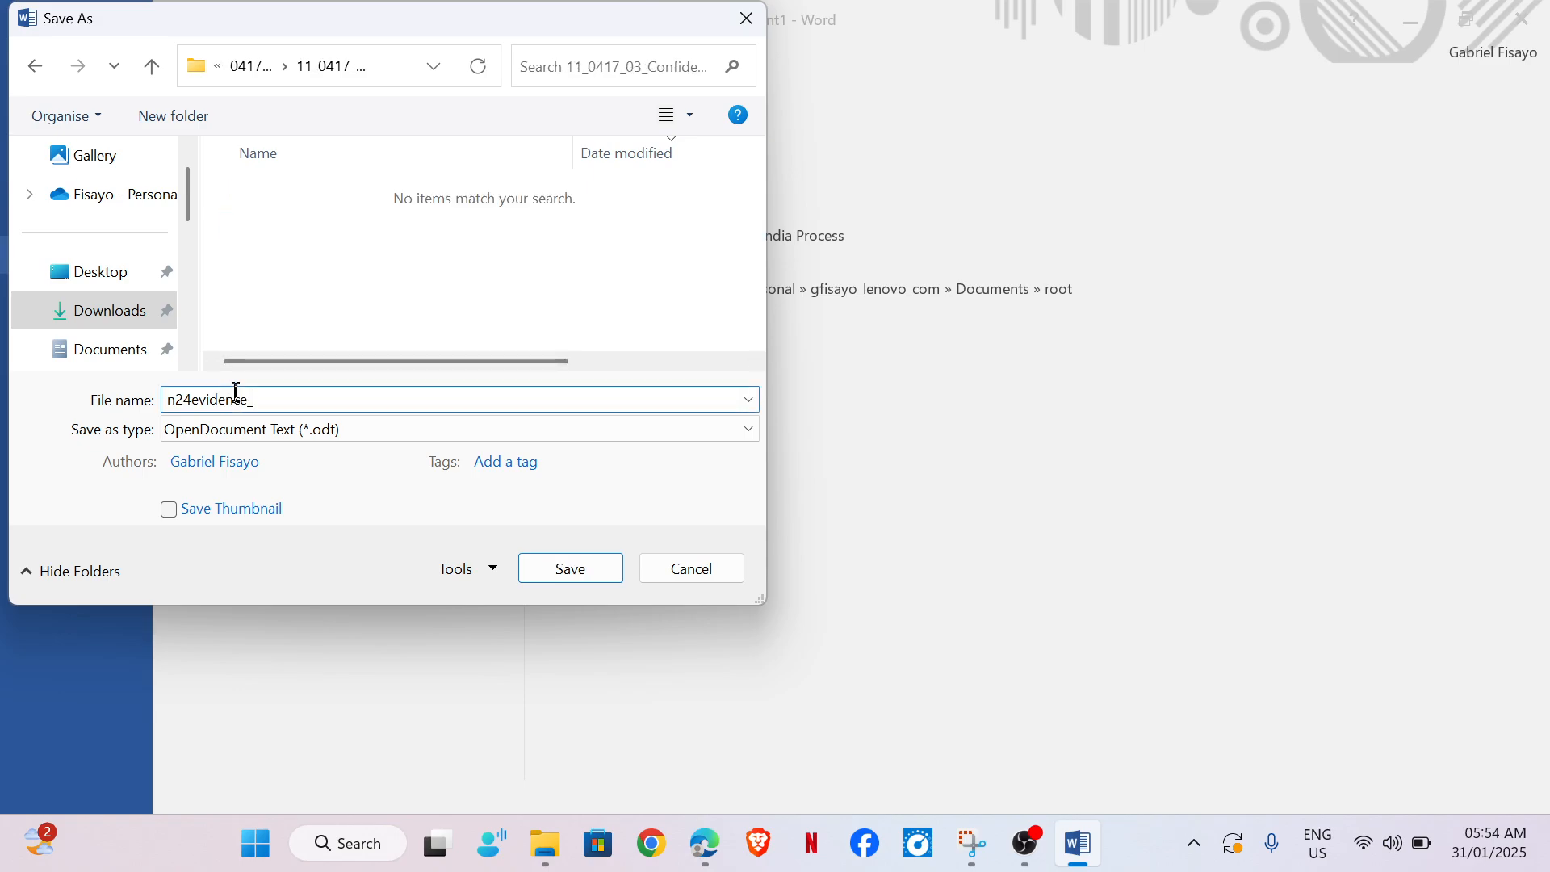
{"action": "type", "text": "1234_5678"}
{"action": "left_click", "coordinate": [398, 431]}
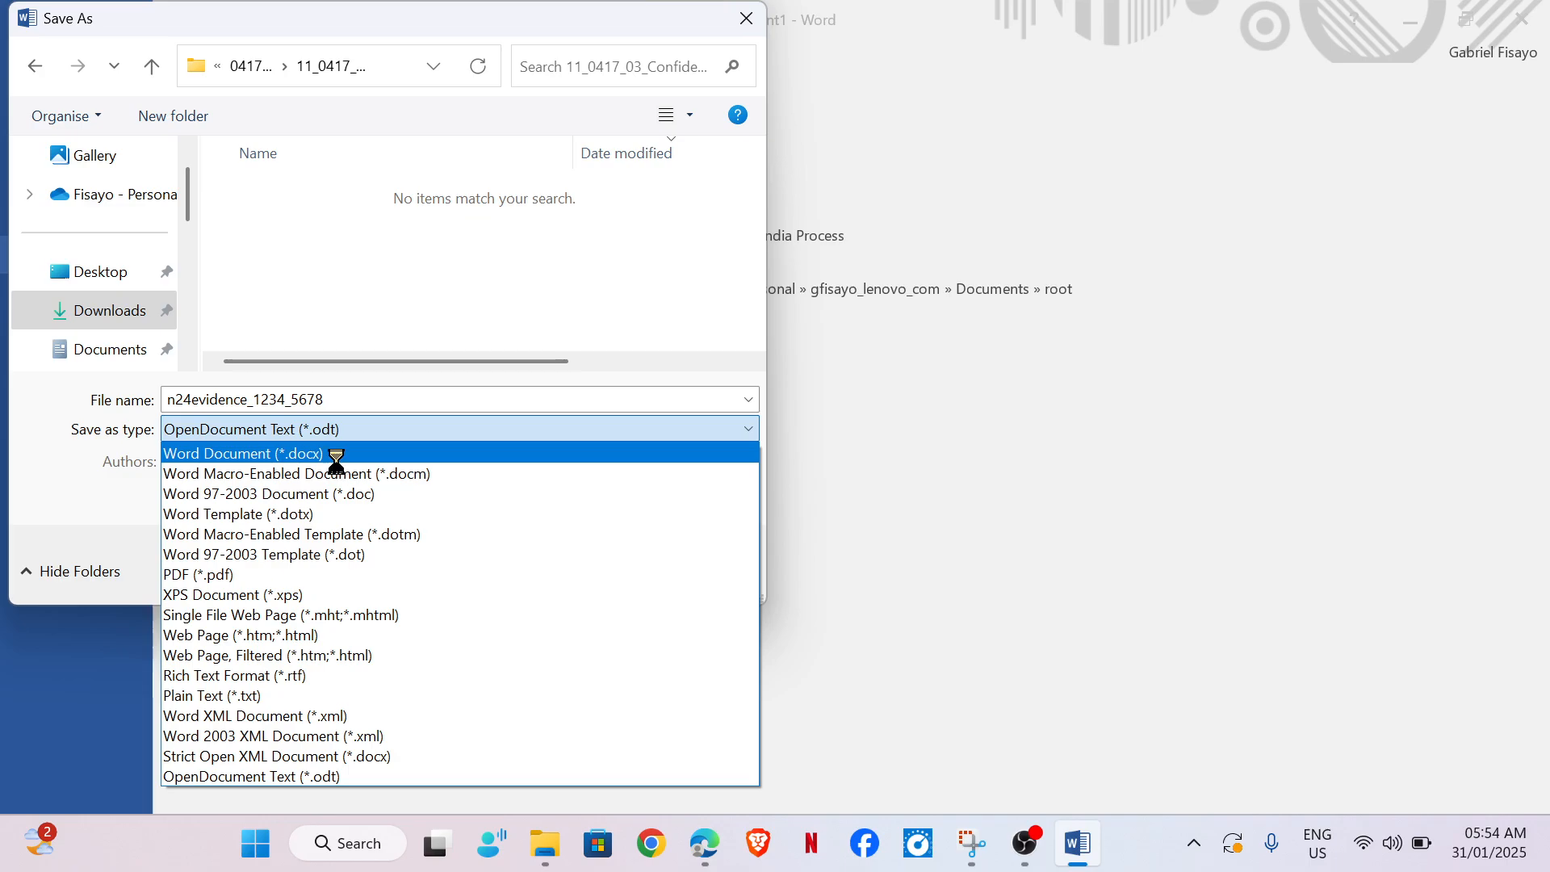
{"action": "left_click", "coordinate": [334, 455]}
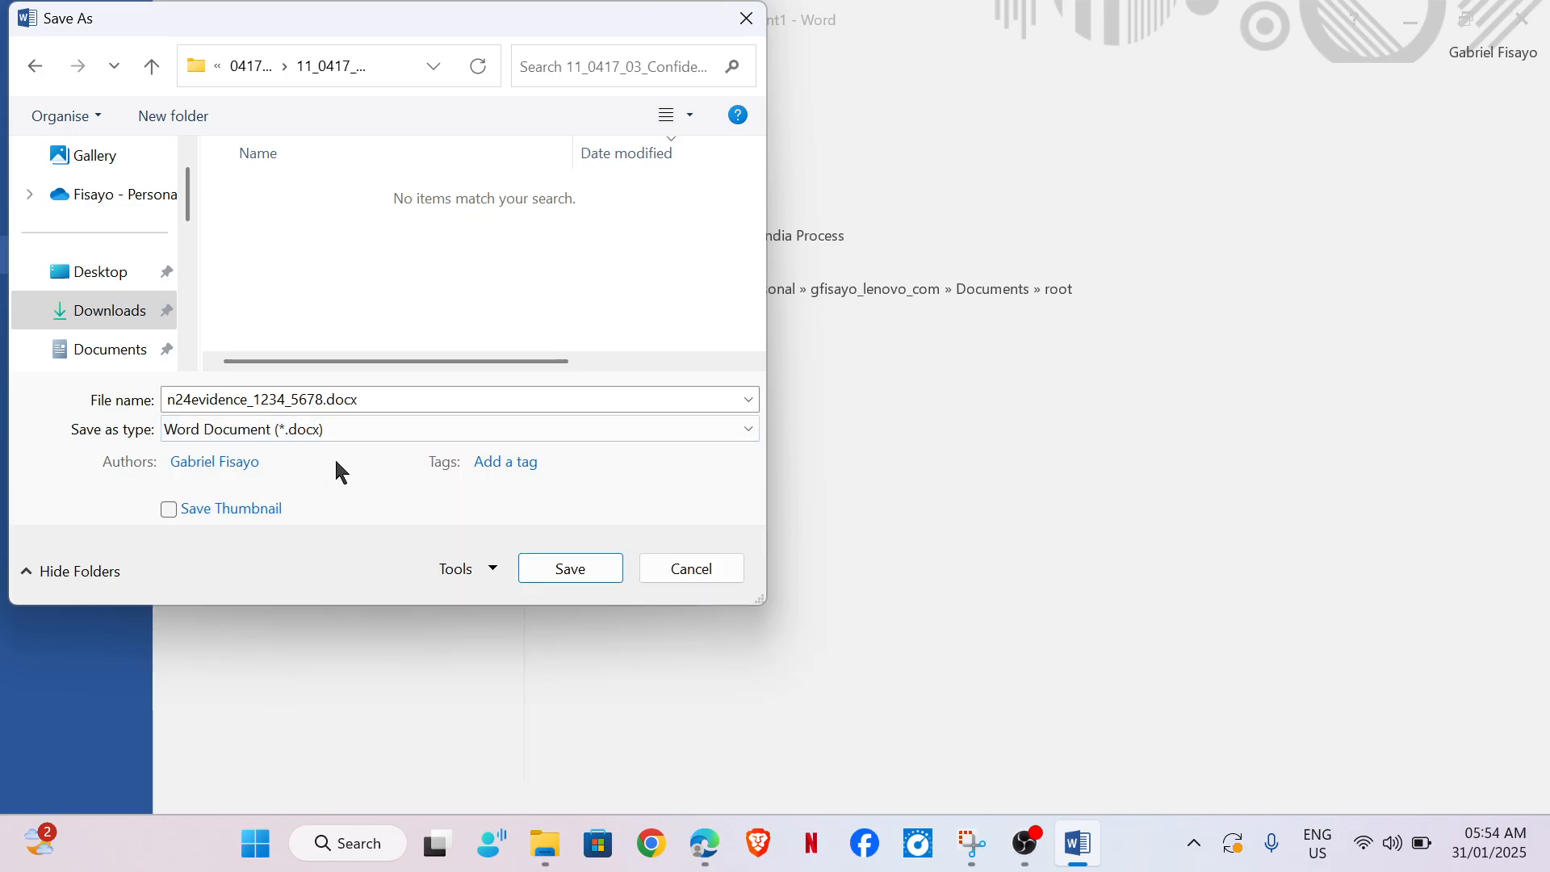
{"action": "left_click", "coordinate": [568, 572]}
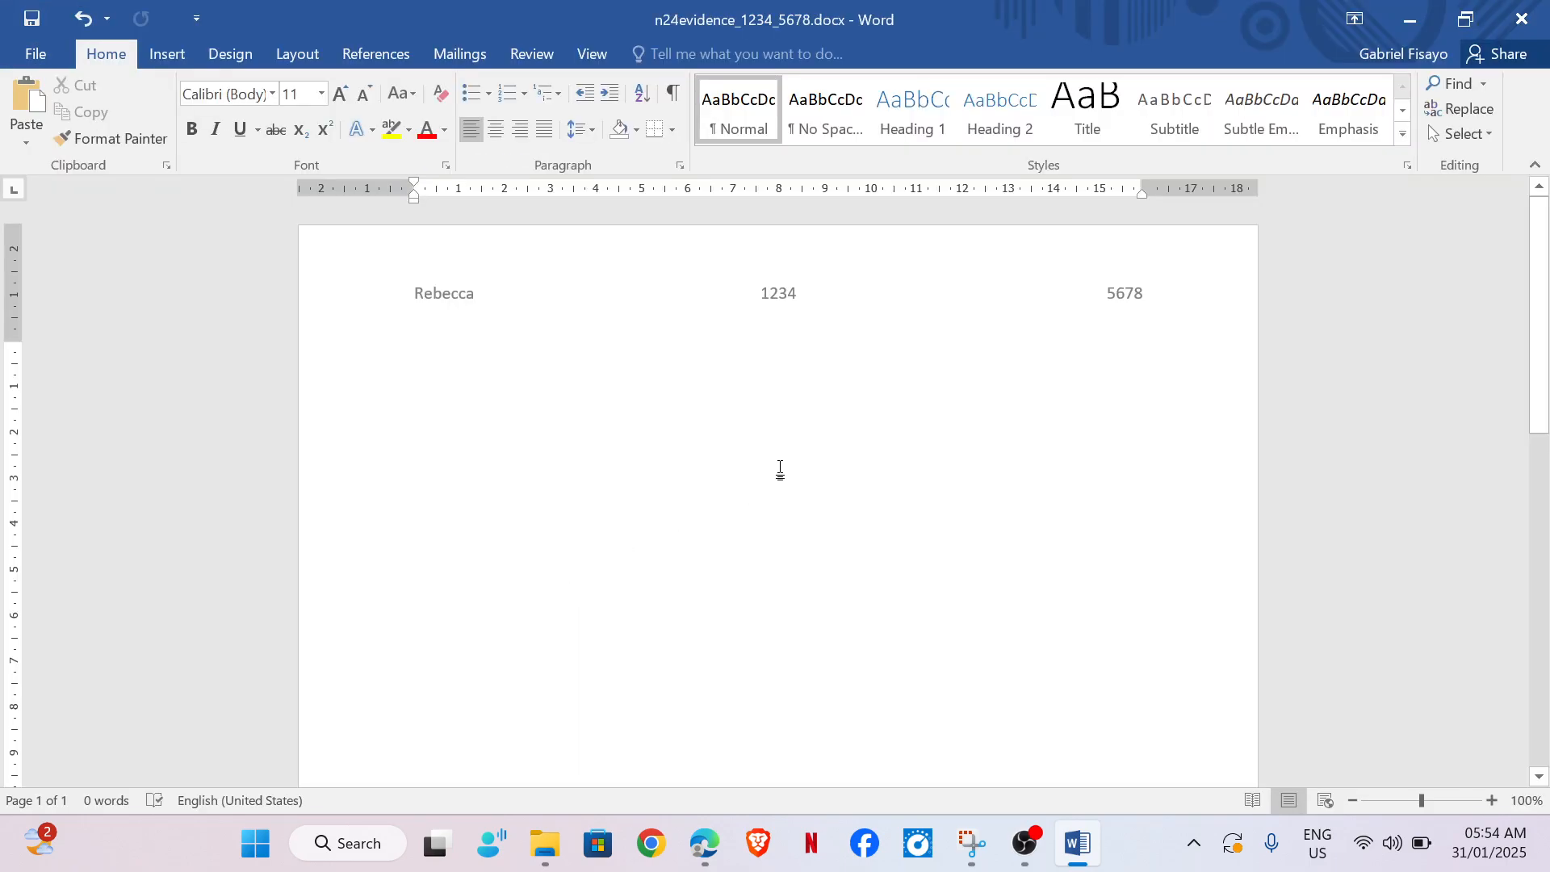
Step: Consult Task 2, question 1 in the question paper and open n24hits.csv from the source files folder in Excel
{"action": "mouse_move", "coordinate": [704, 843]}
{"action": "left_click", "coordinate": [710, 780]}
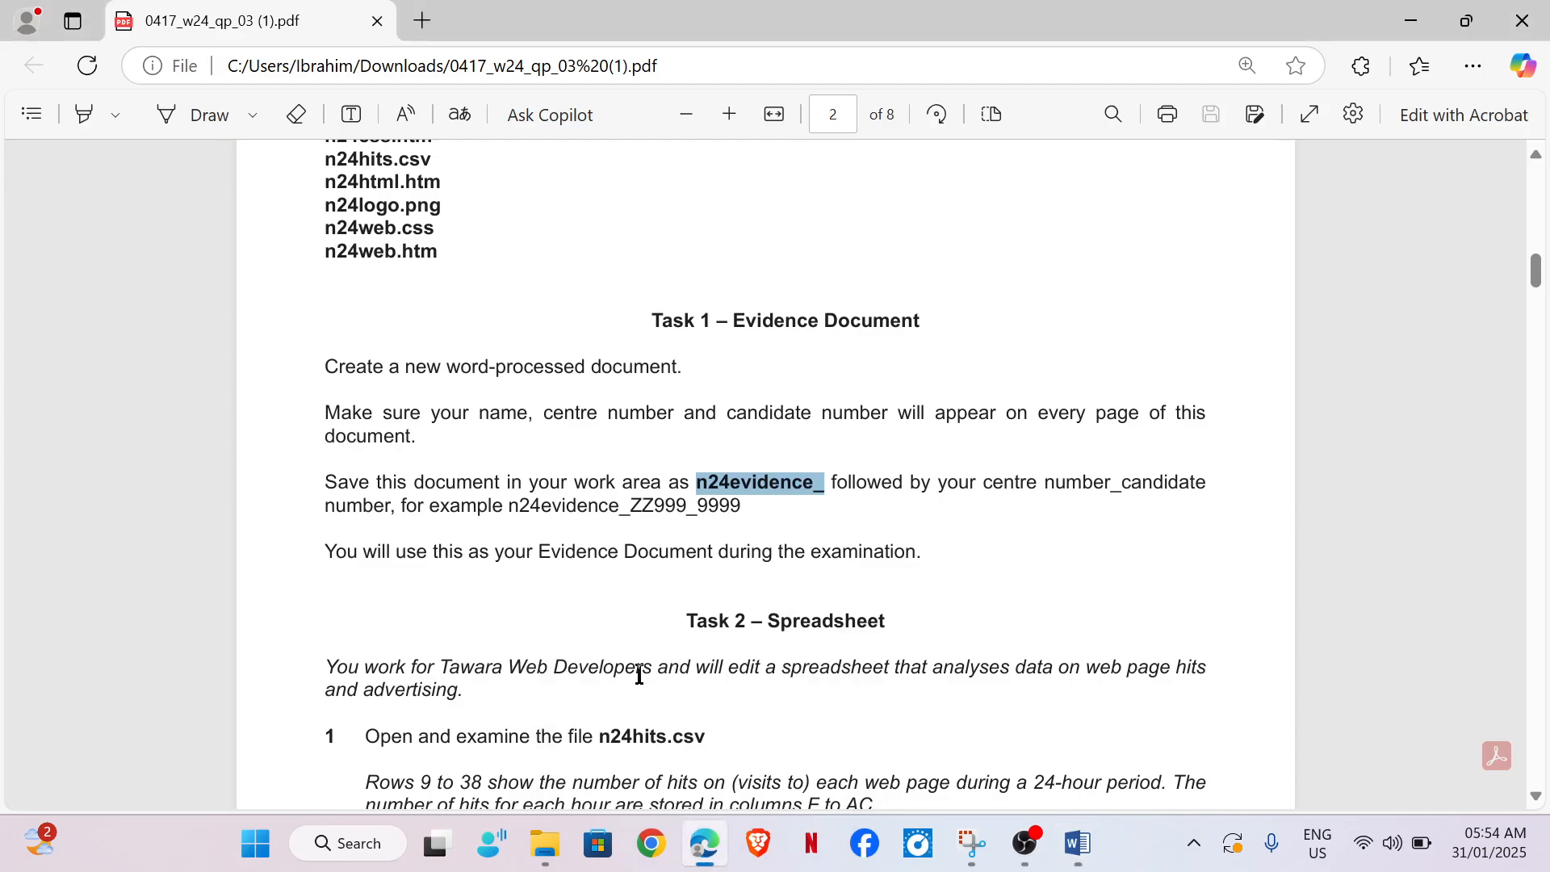
{"action": "scroll", "coordinate": [620, 502], "scroll_direction": "down", "scroll_amount": 5}
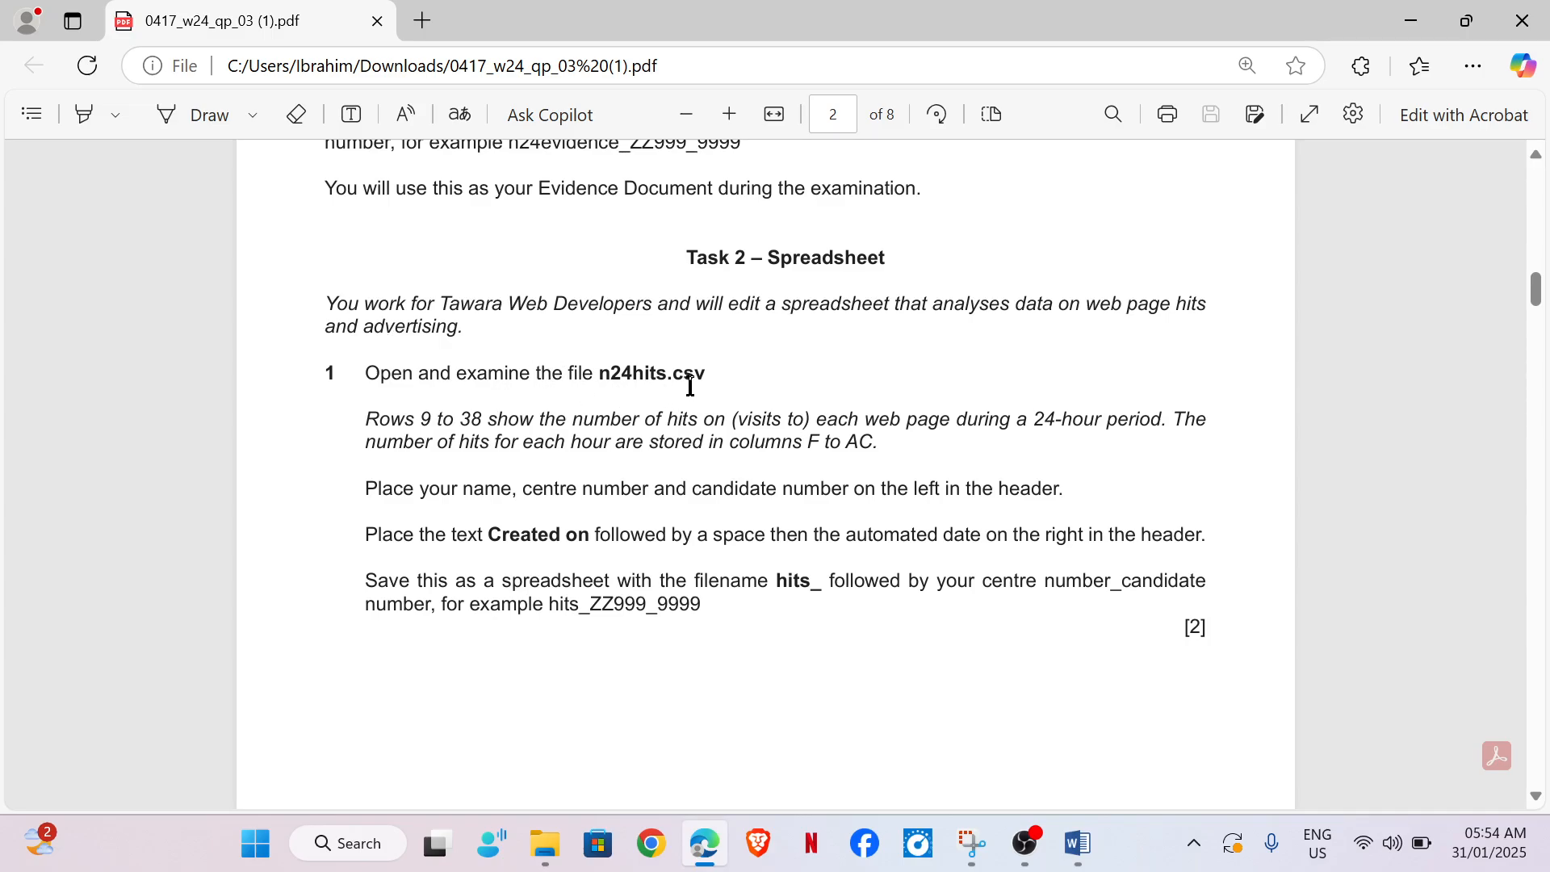
{"action": "scroll", "coordinate": [690, 386], "scroll_direction": "down", "scroll_amount": 2}
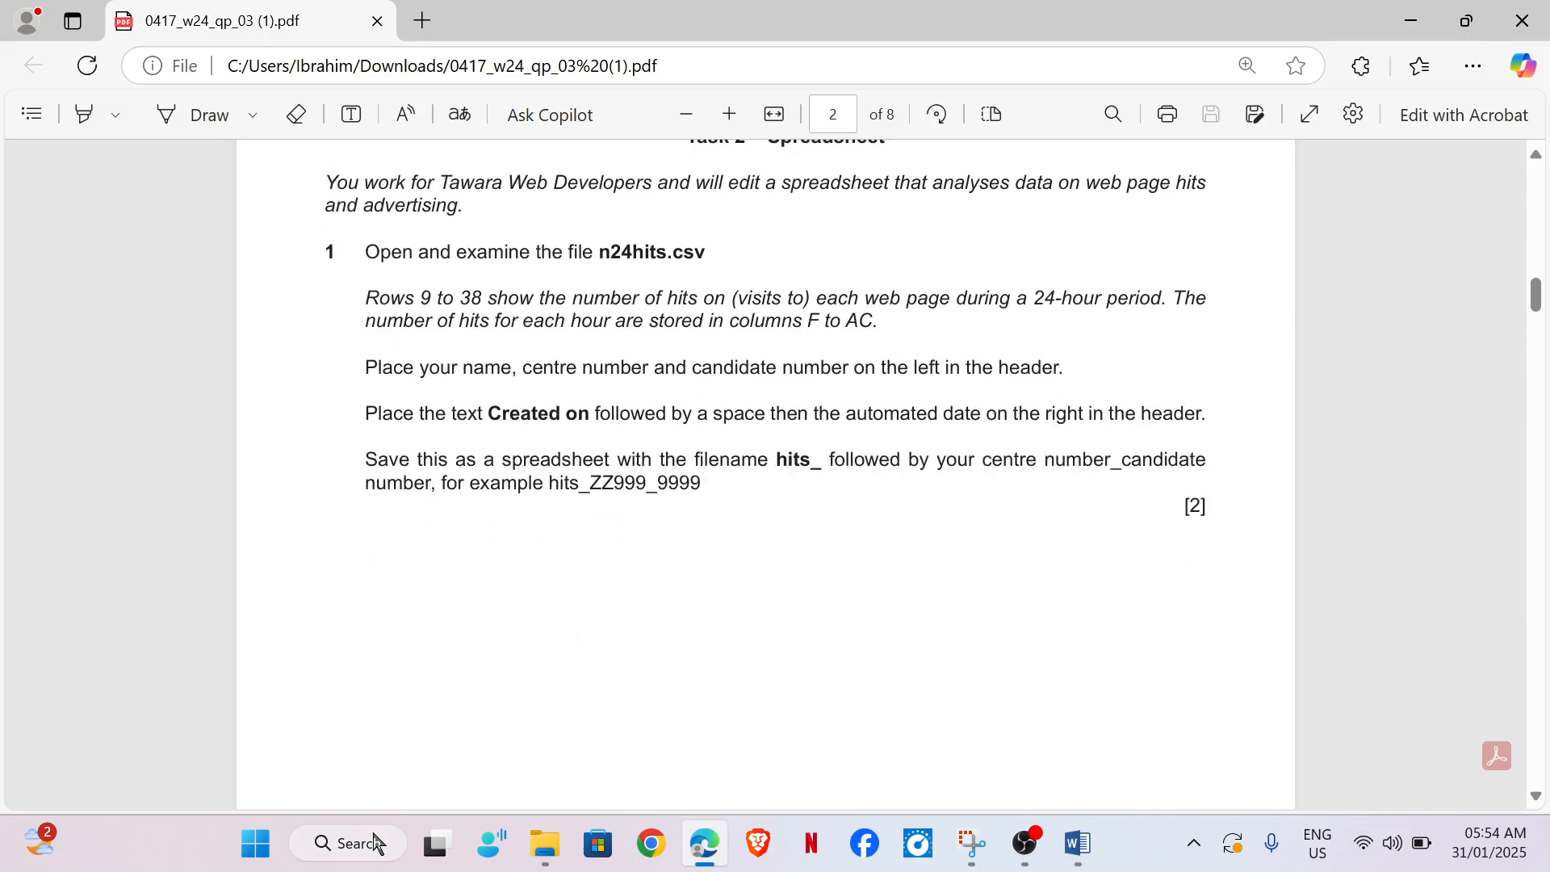
{"action": "mouse_move", "coordinate": [533, 841]}
{"action": "left_click", "coordinate": [574, 634]}
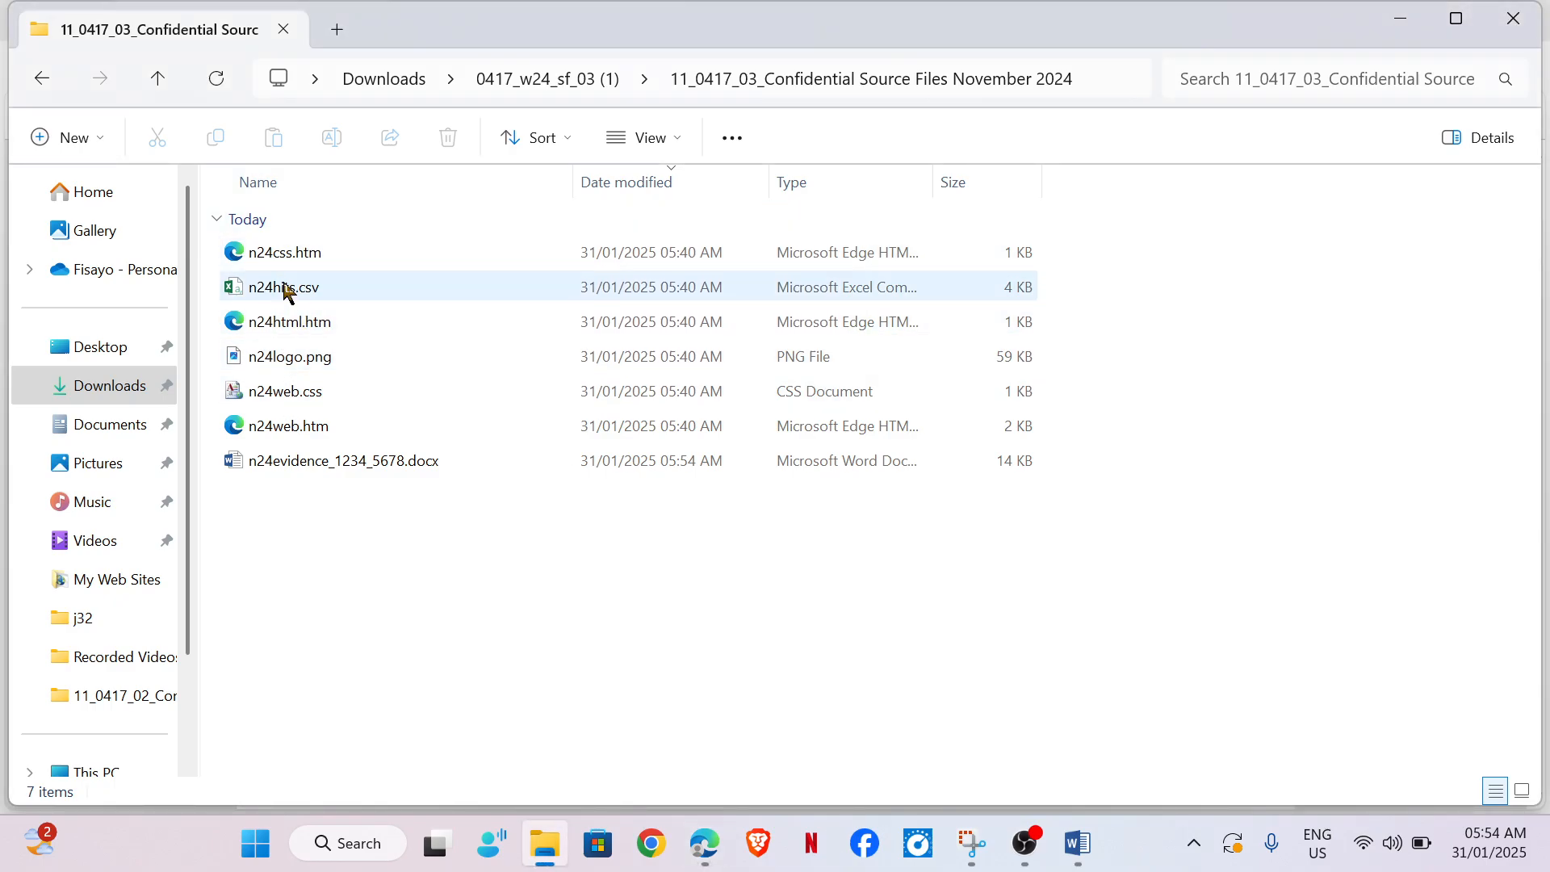
{"action": "double_click", "coordinate": [284, 288]}
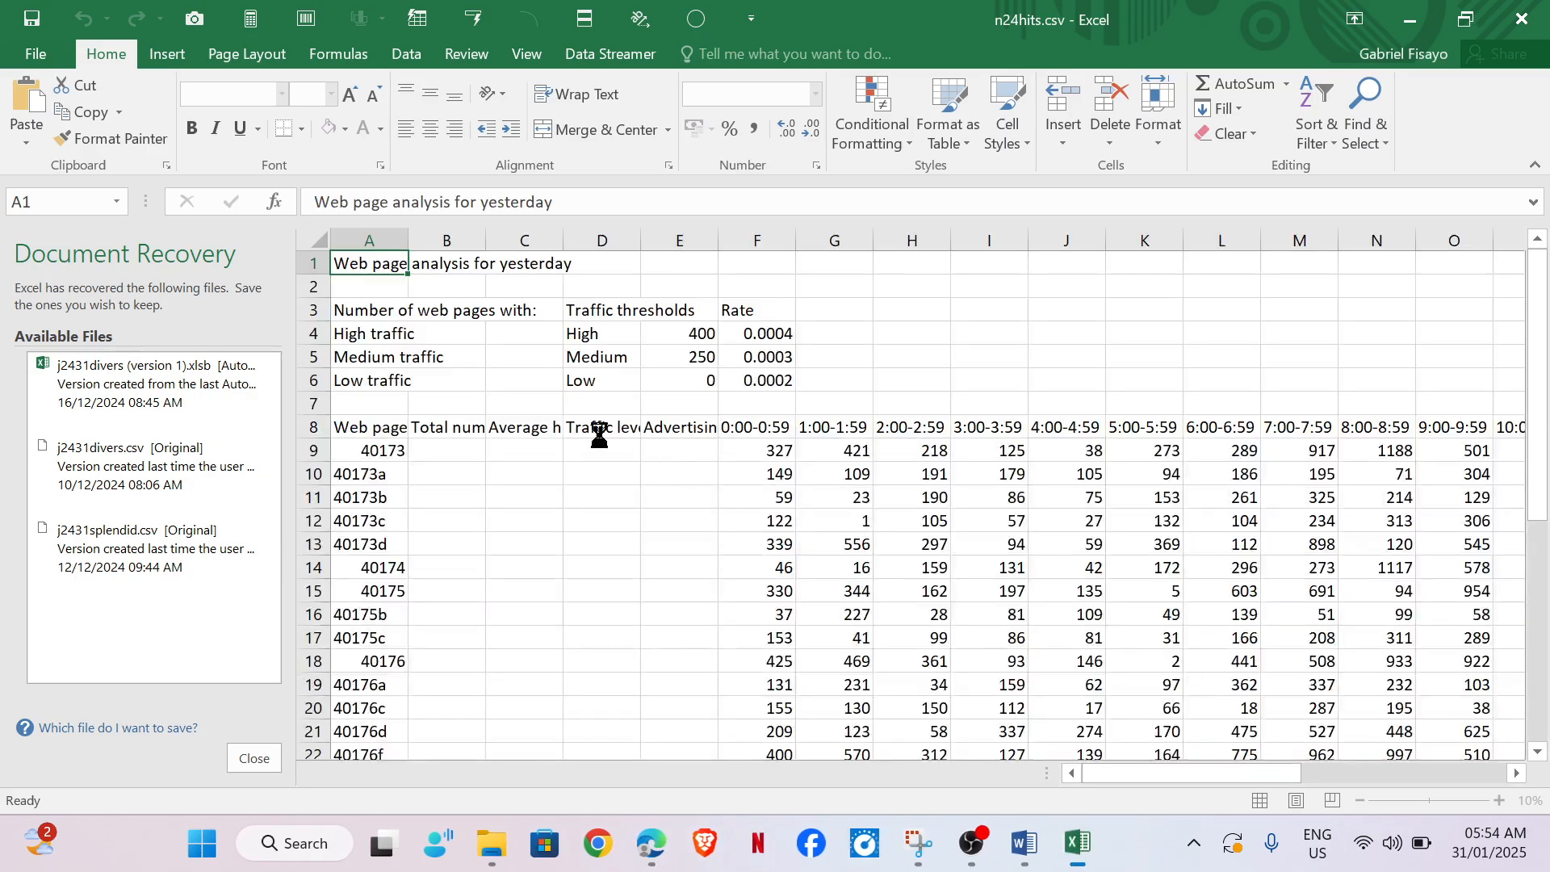
Step: Close Document Recovery, choosing to remove the recovered files, and auto-fit the width of column A
{"action": "left_click", "coordinate": [254, 758]}
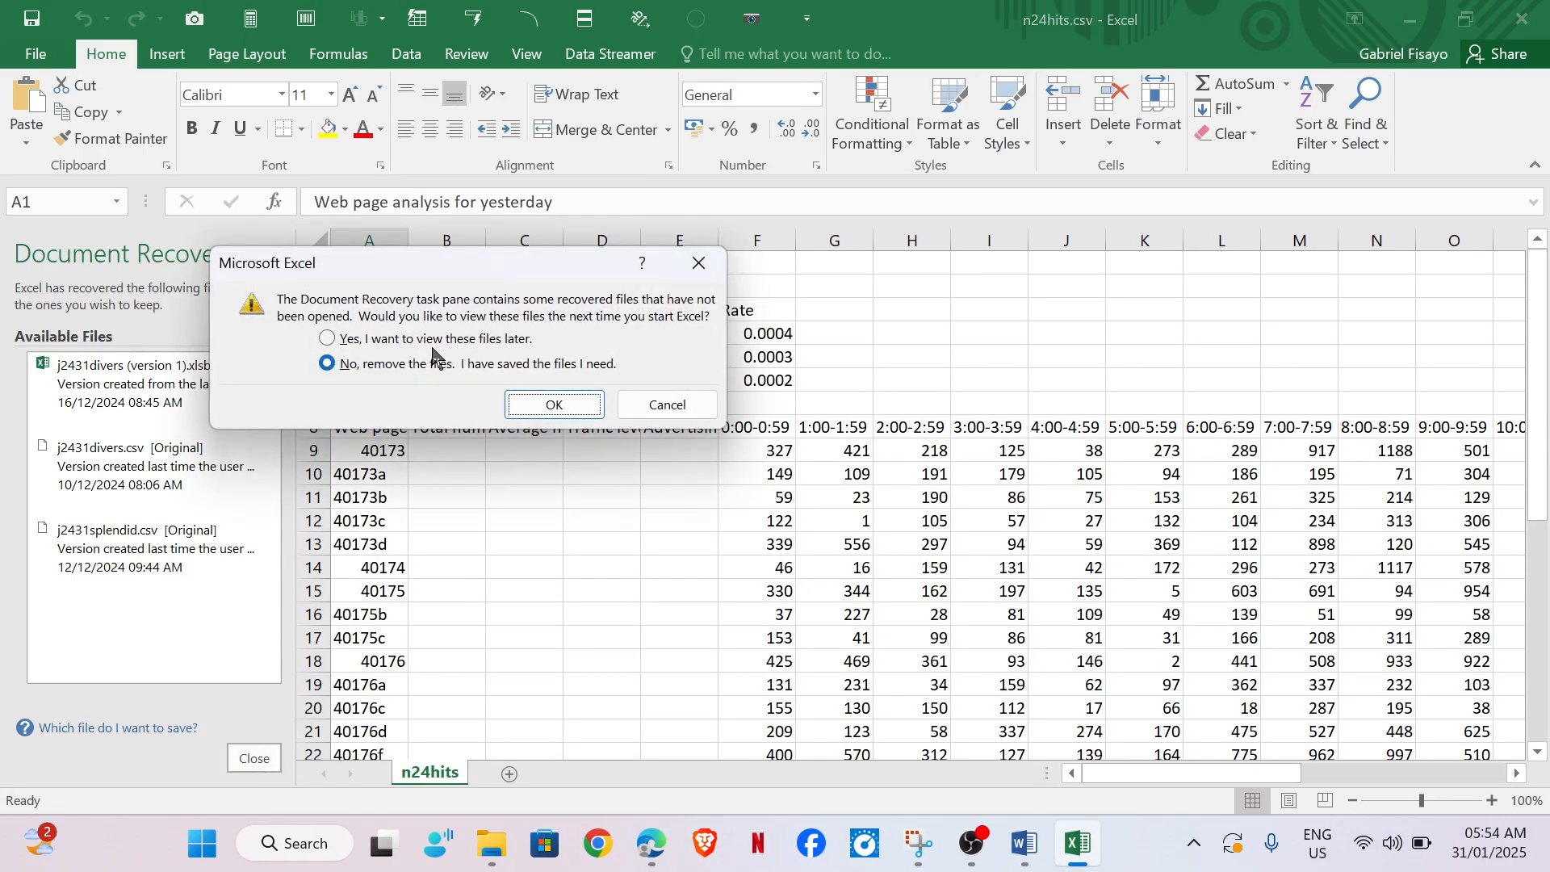
{"action": "left_click", "coordinate": [554, 405]}
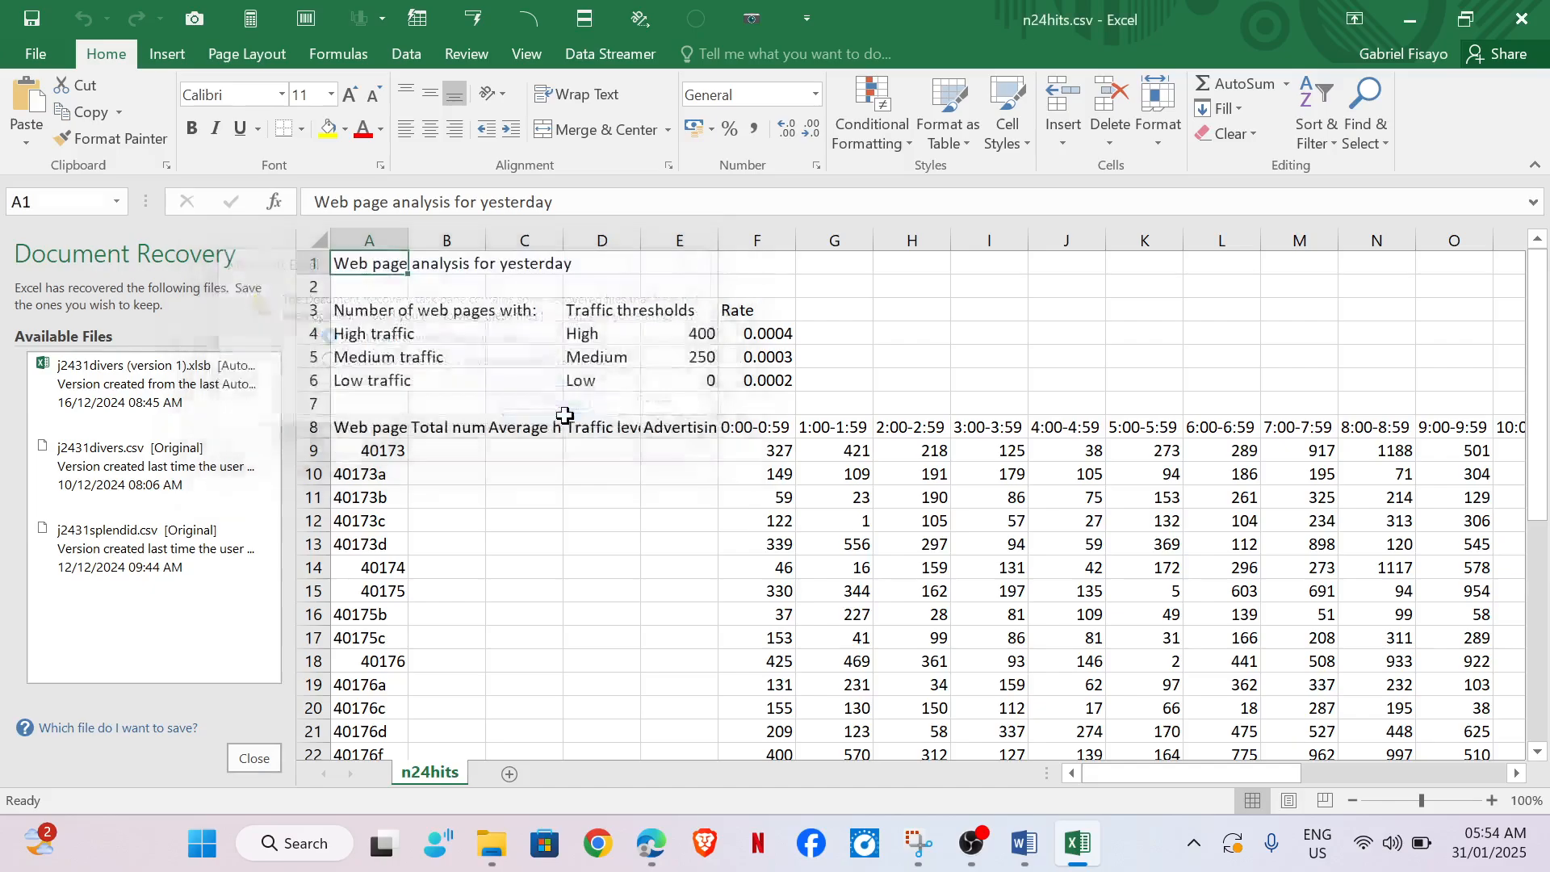
{"action": "double_click", "coordinate": [112, 240]}
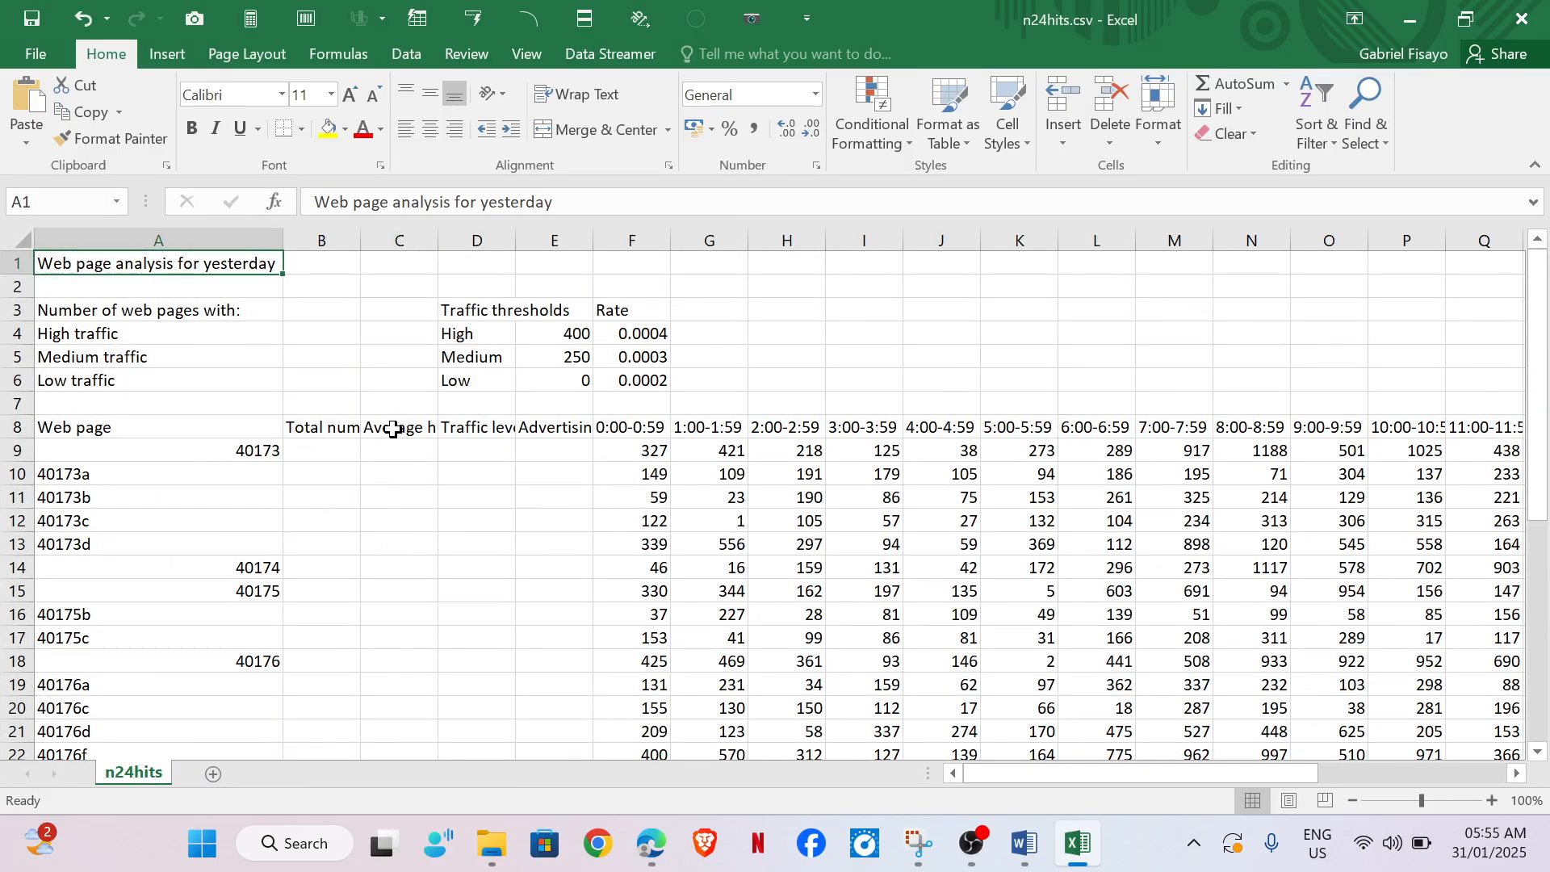
Step: Read Task 2, question 1 in the question paper and examine the hits data from row 9 and column F onwards in Excel
{"action": "mouse_move", "coordinate": [663, 842]}
{"action": "left_click", "coordinate": [656, 737]}
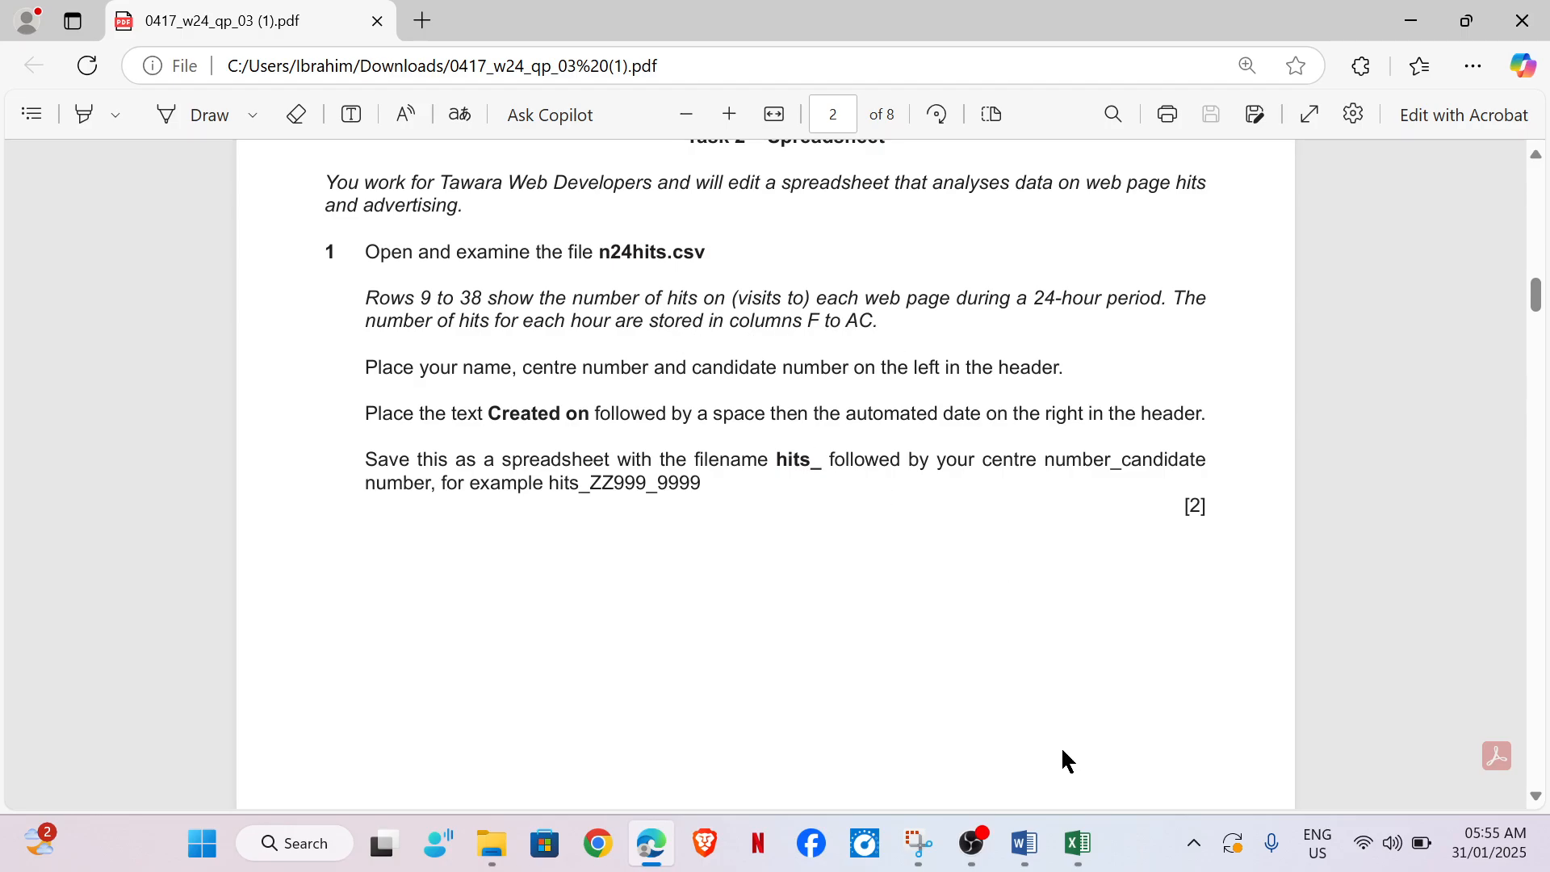
{"action": "mouse_move", "coordinate": [1102, 839]}
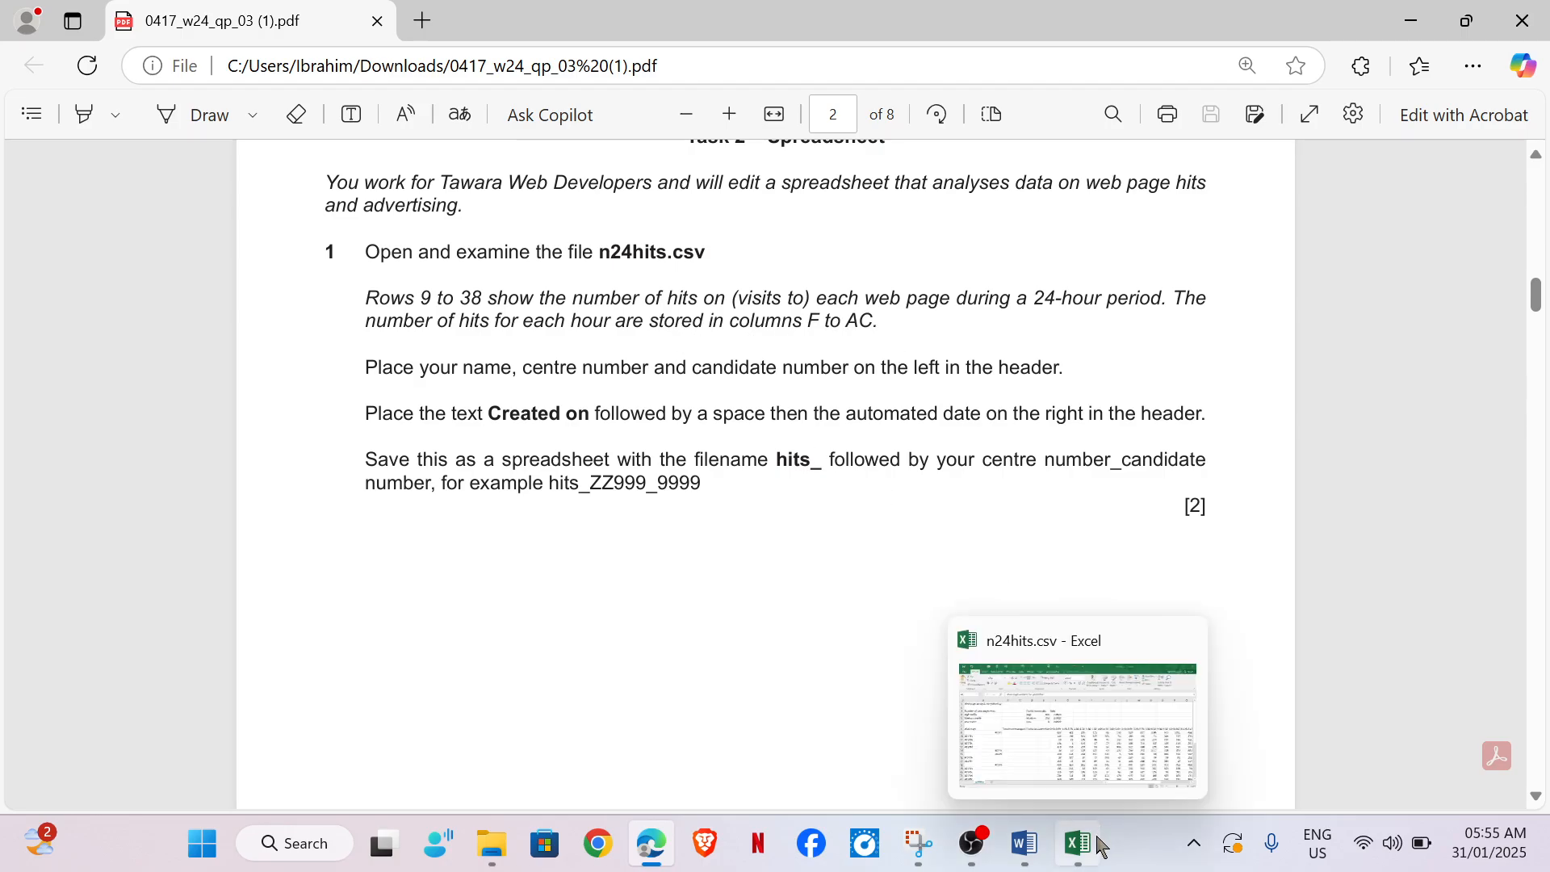
{"action": "left_click", "coordinate": [1064, 762]}
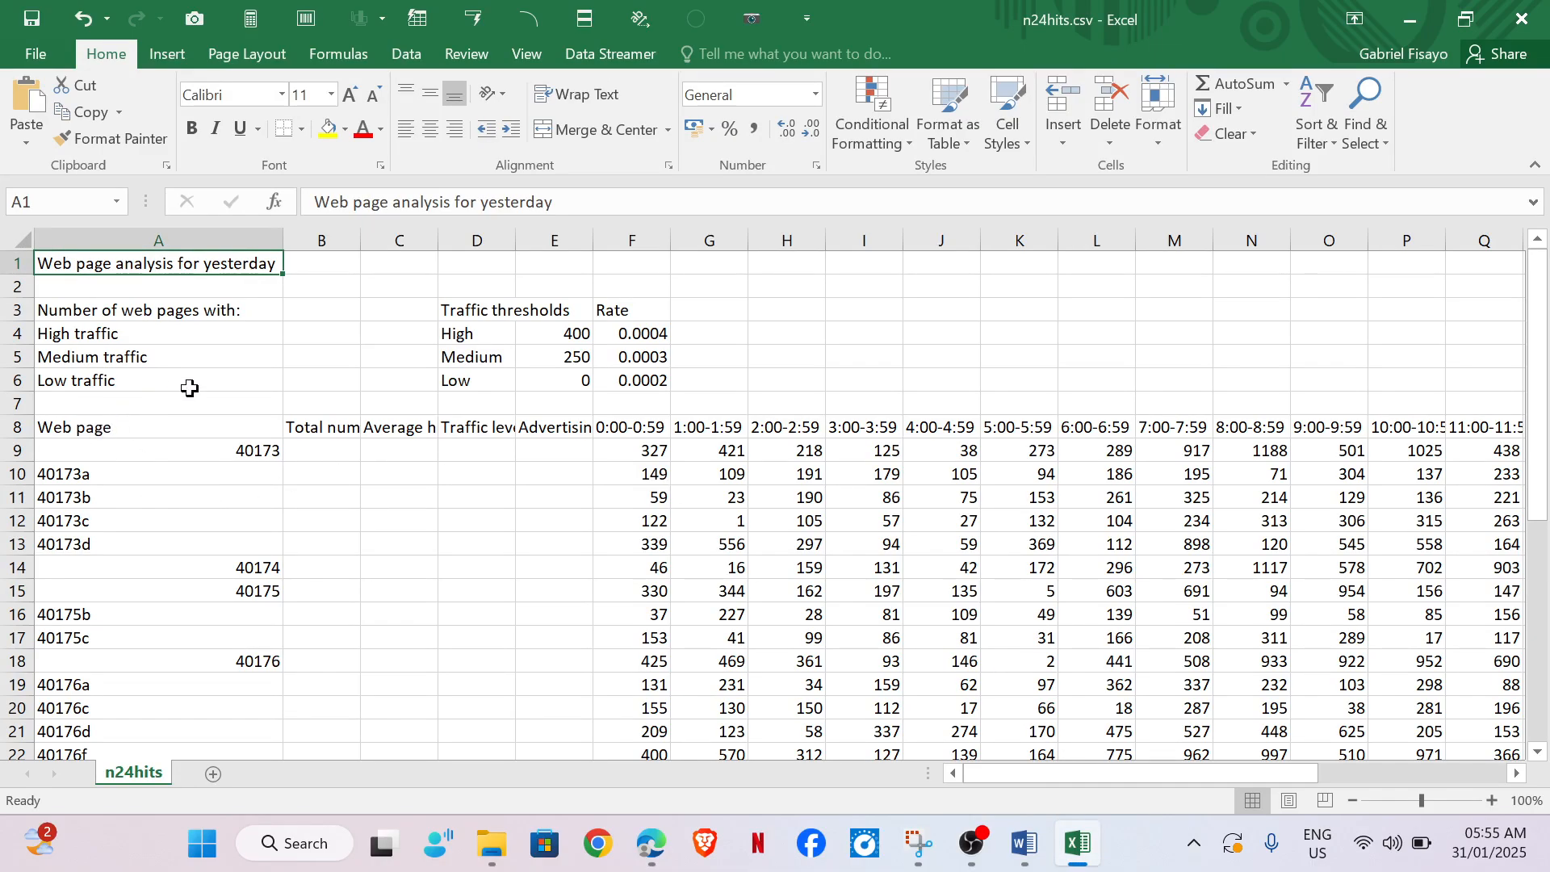
{"action": "left_click", "coordinate": [133, 446]}
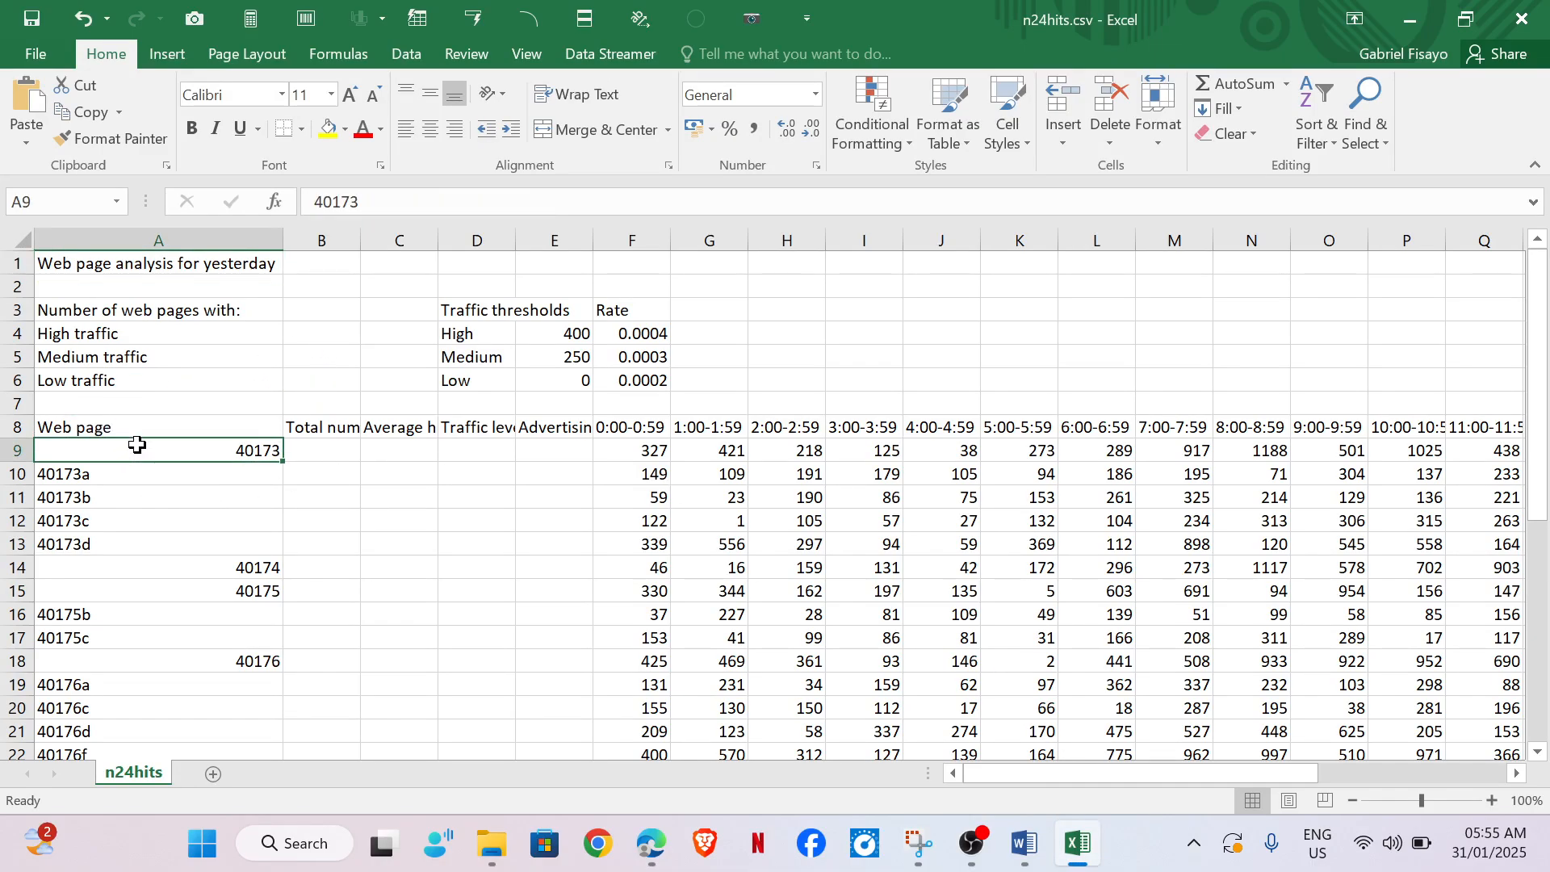
{"action": "left_click_drag", "start_coordinate": [614, 448], "coordinate": [1505, 641]}
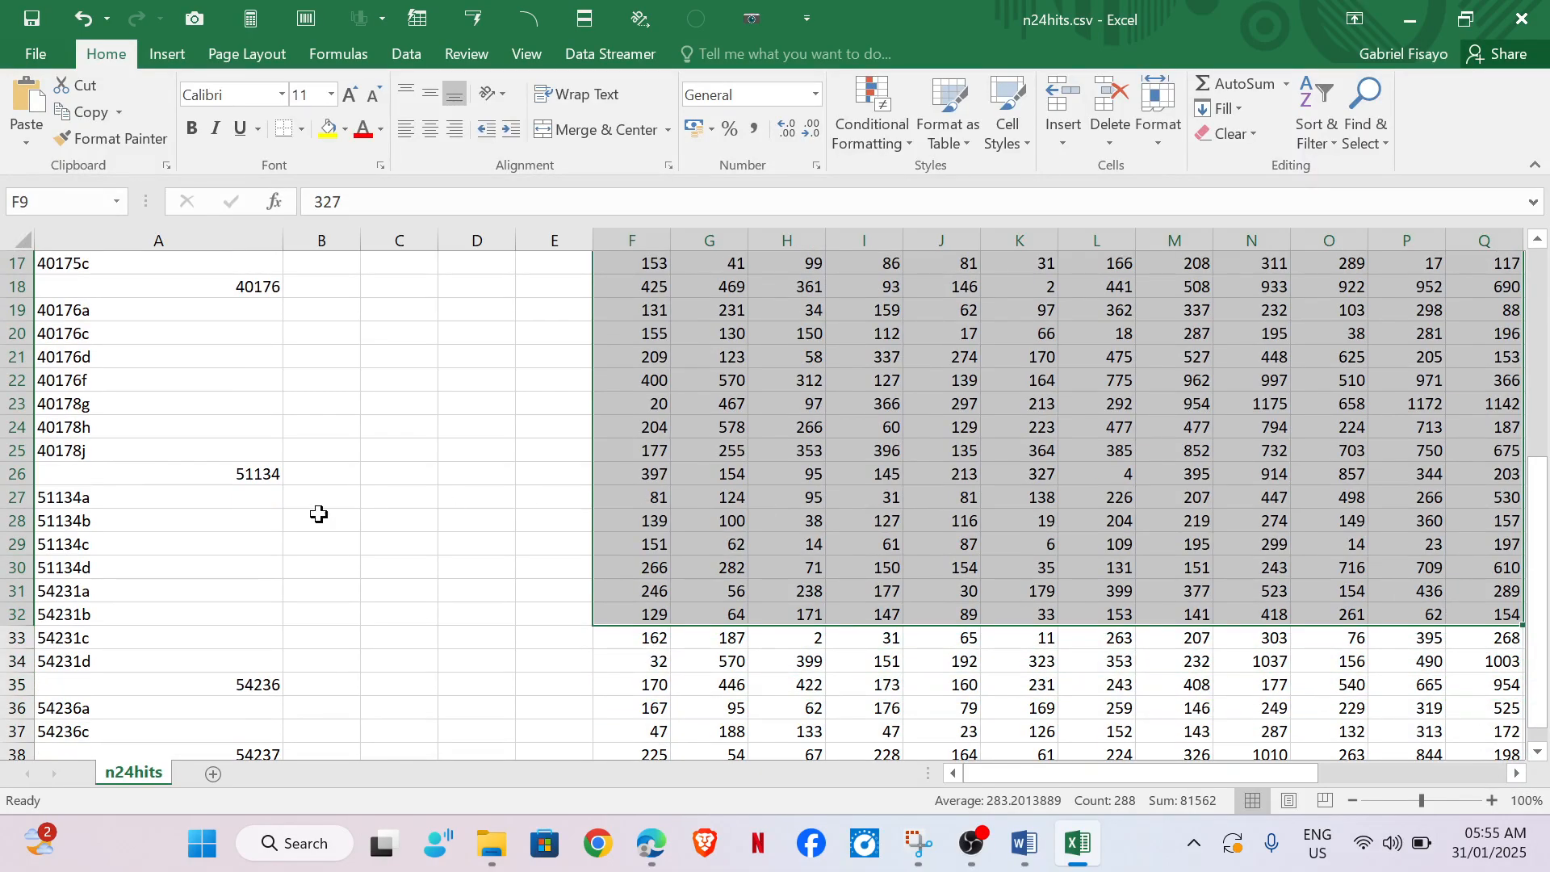
{"action": "scroll", "coordinate": [611, 514], "scroll_direction": "up", "scroll_amount": 4}
{"action": "left_click", "coordinate": [452, 472]}
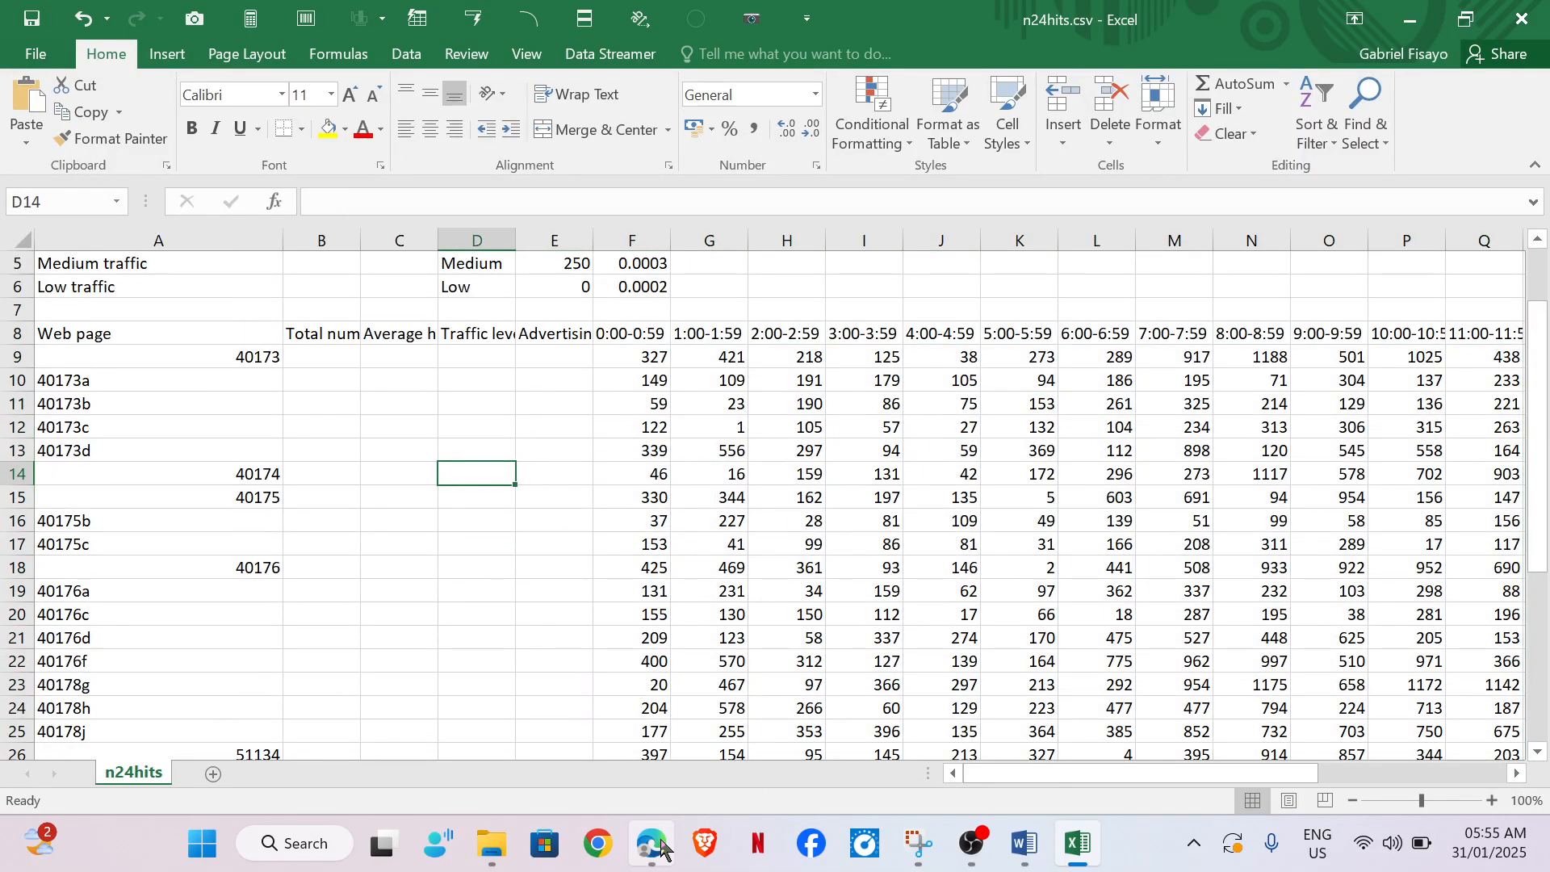
Step: Consult the header instructions in the question paper and enter the candidate's name, centre number and candidate number in the spreadsheet's left header section
{"action": "mouse_move", "coordinate": [651, 840]}
{"action": "left_click", "coordinate": [636, 763]}
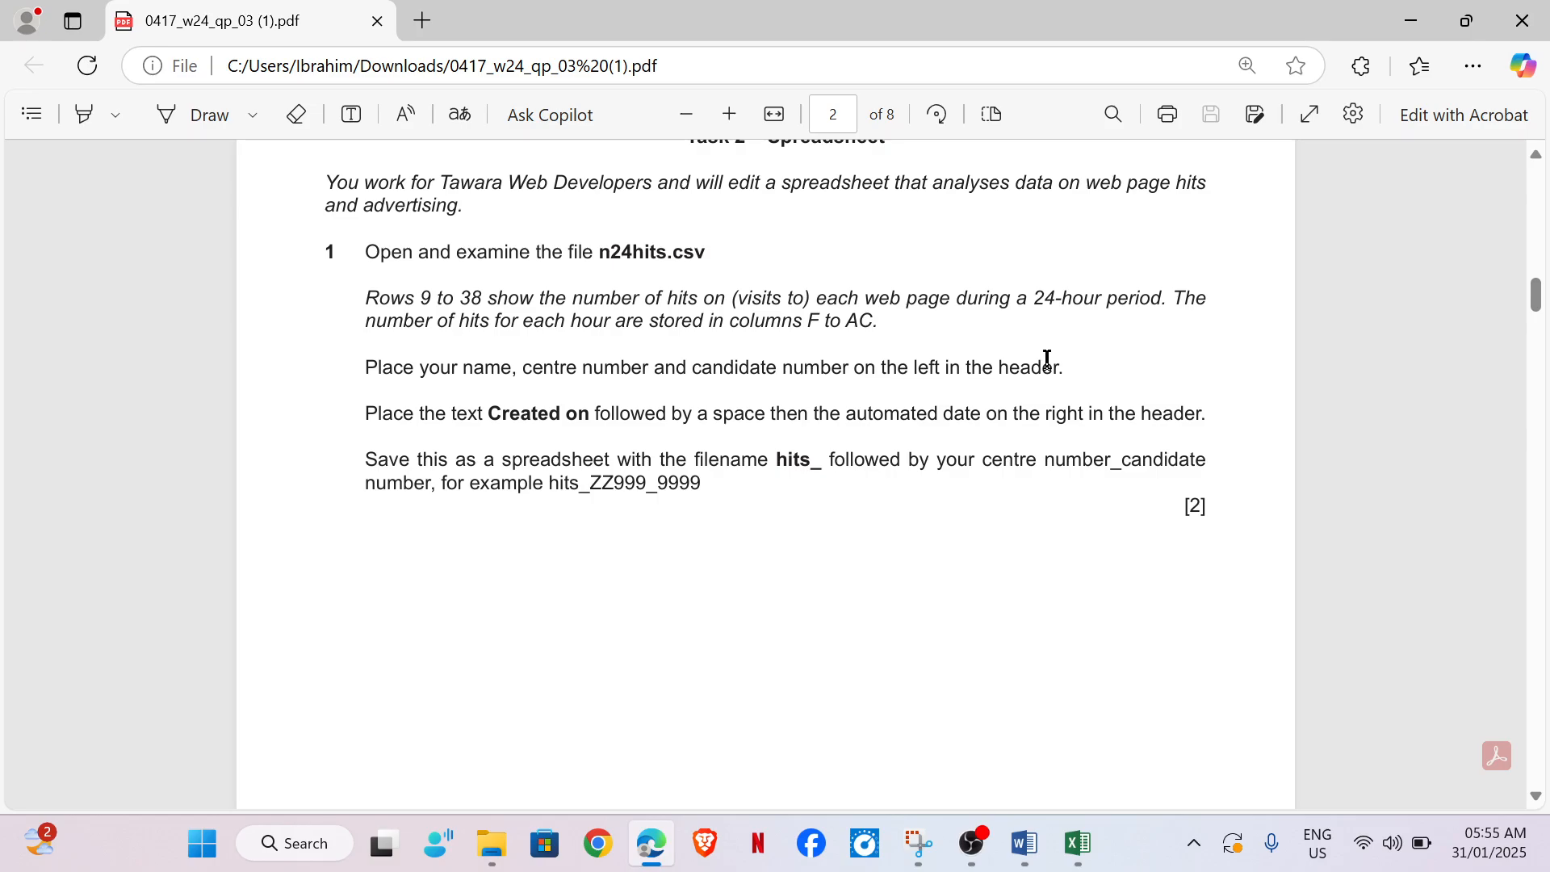
{"action": "mouse_move", "coordinate": [1078, 848]}
{"action": "left_click", "coordinate": [1091, 759]}
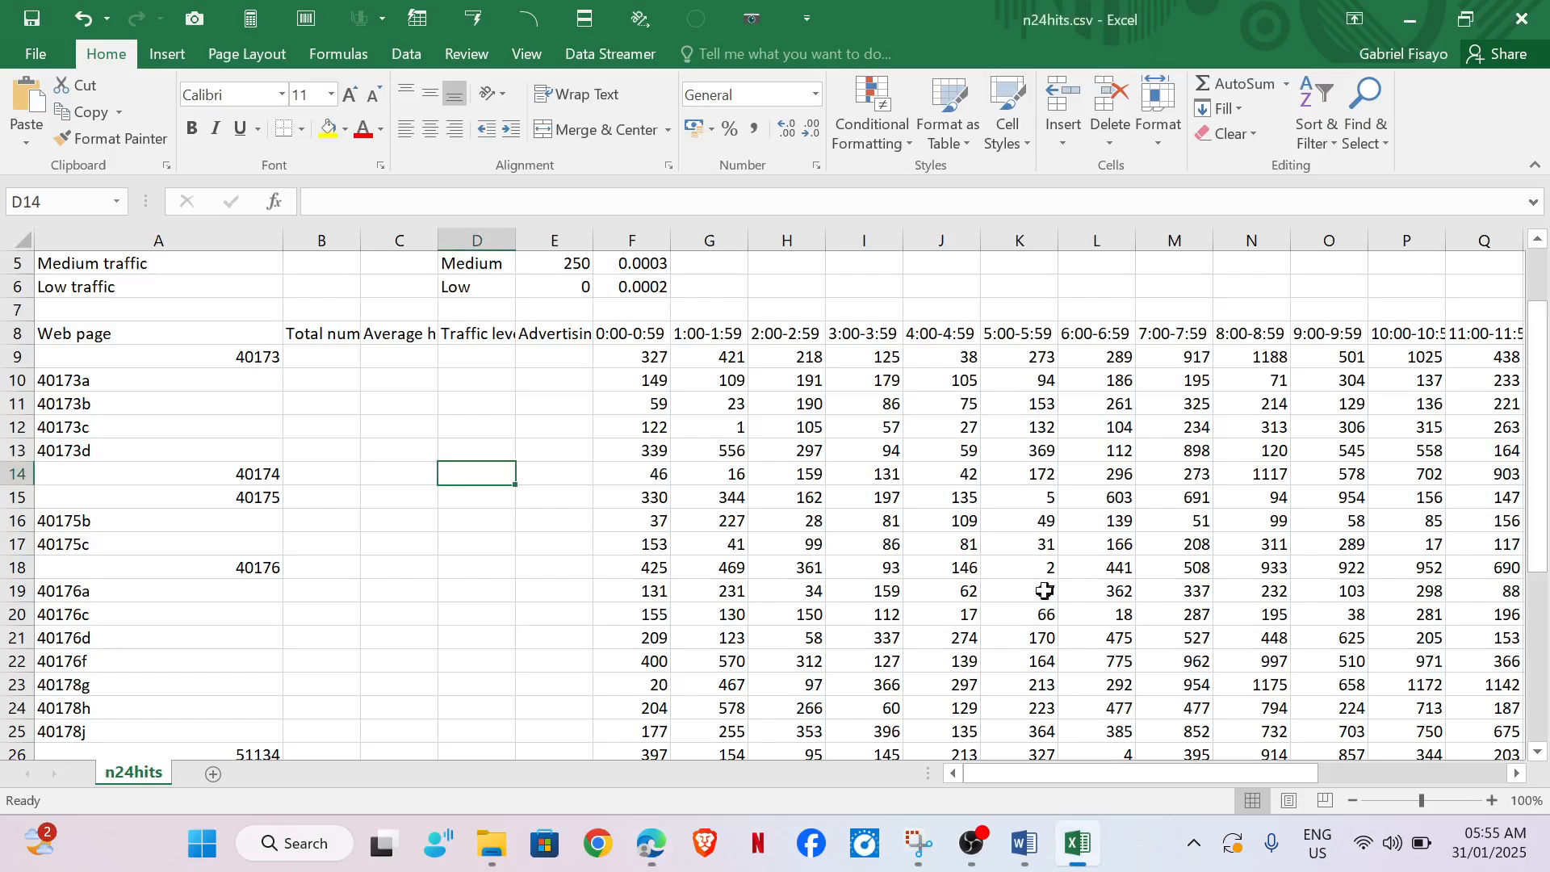
{"action": "left_click", "coordinate": [158, 53]}
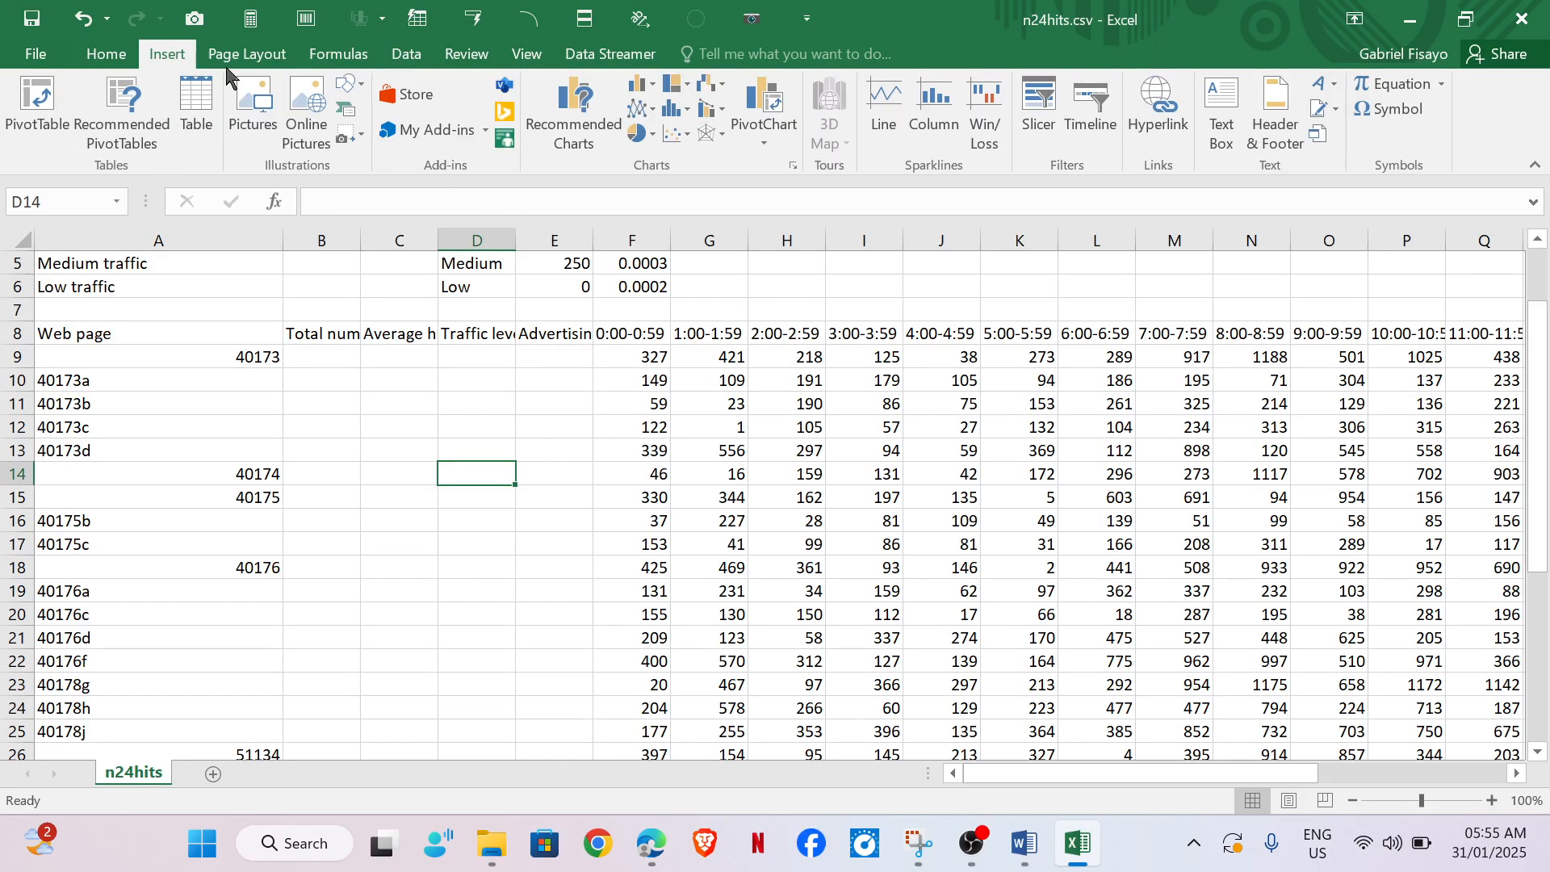
{"action": "left_click", "coordinate": [1277, 121]}
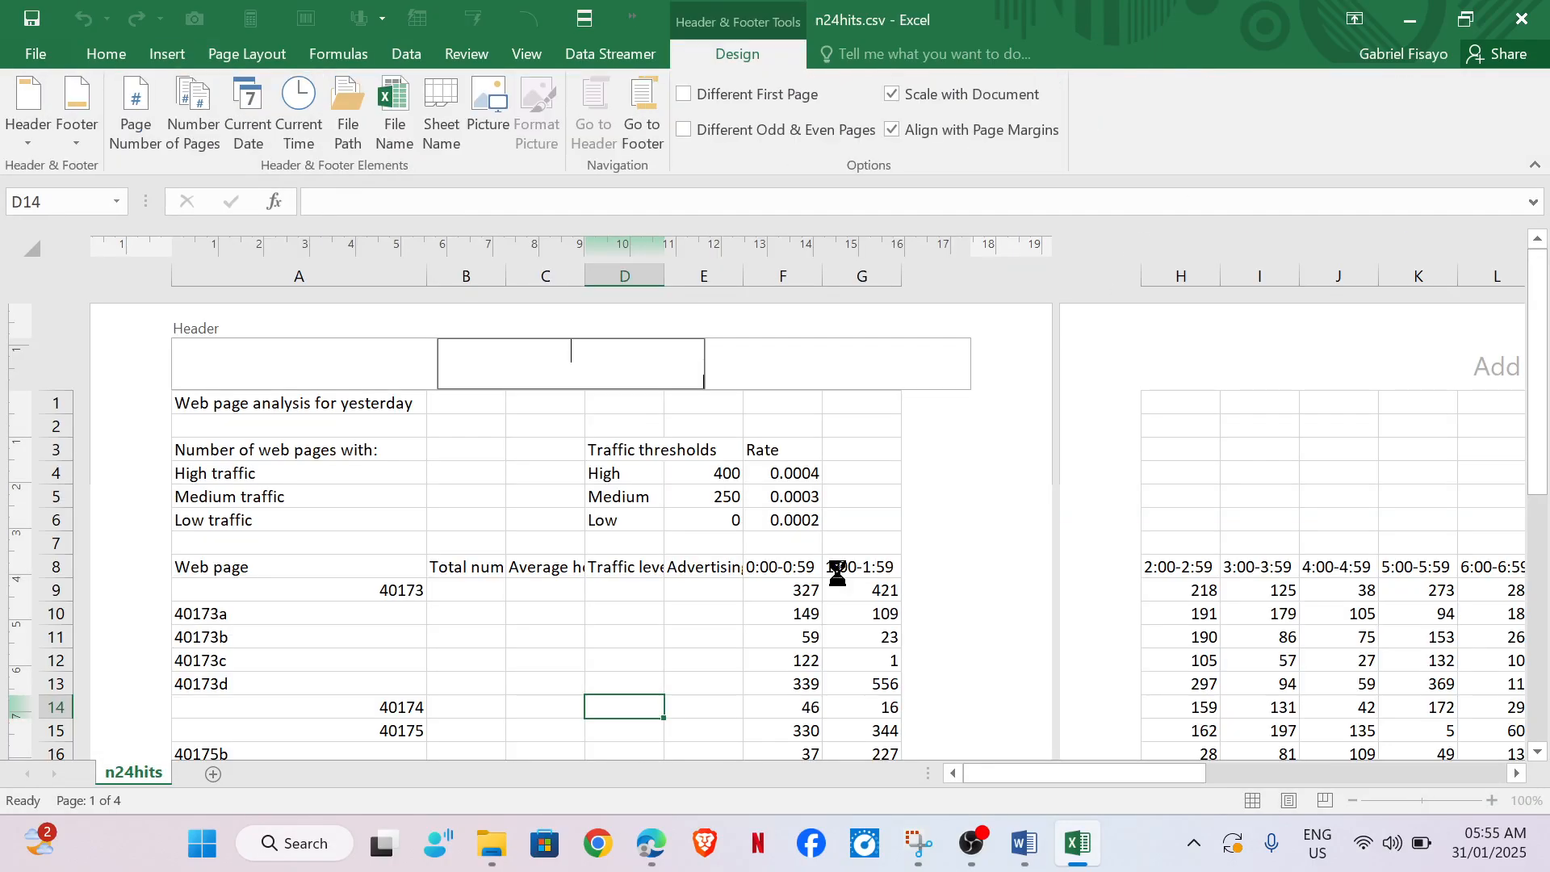
{"action": "left_click", "coordinate": [218, 357]}
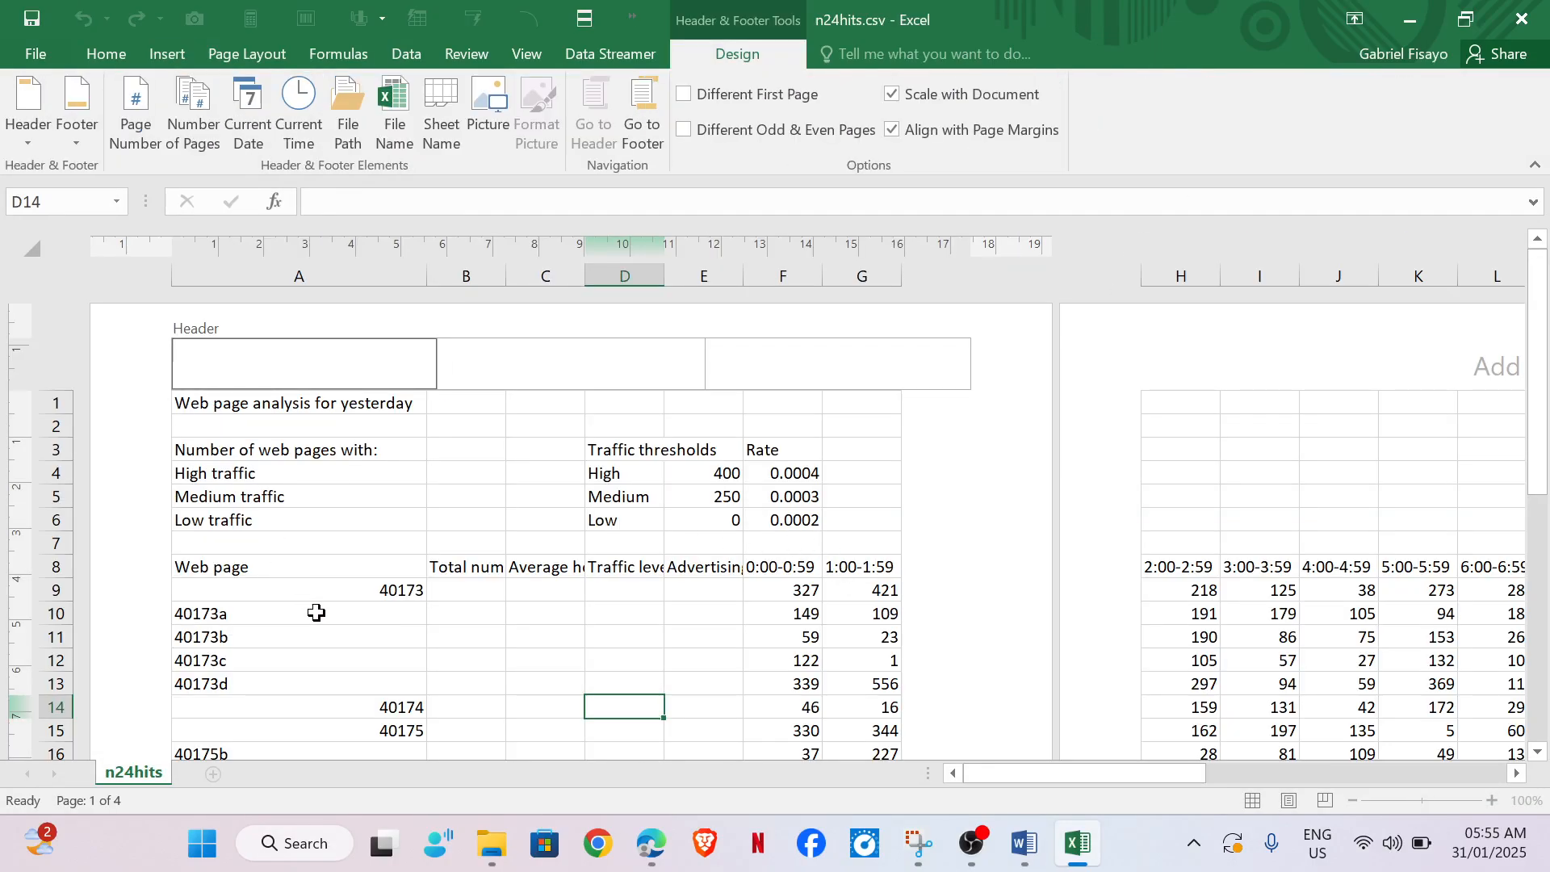
{"action": "mouse_move", "coordinate": [650, 842]}
{"action": "mouse_move", "coordinate": [655, 713]}
{"action": "left_click", "coordinate": [507, 476]}
Step: Check the header date instruction in the question paper and place "Created on " followed by the automated current date in the right header section
{"action": "mouse_move", "coordinate": [643, 802]}
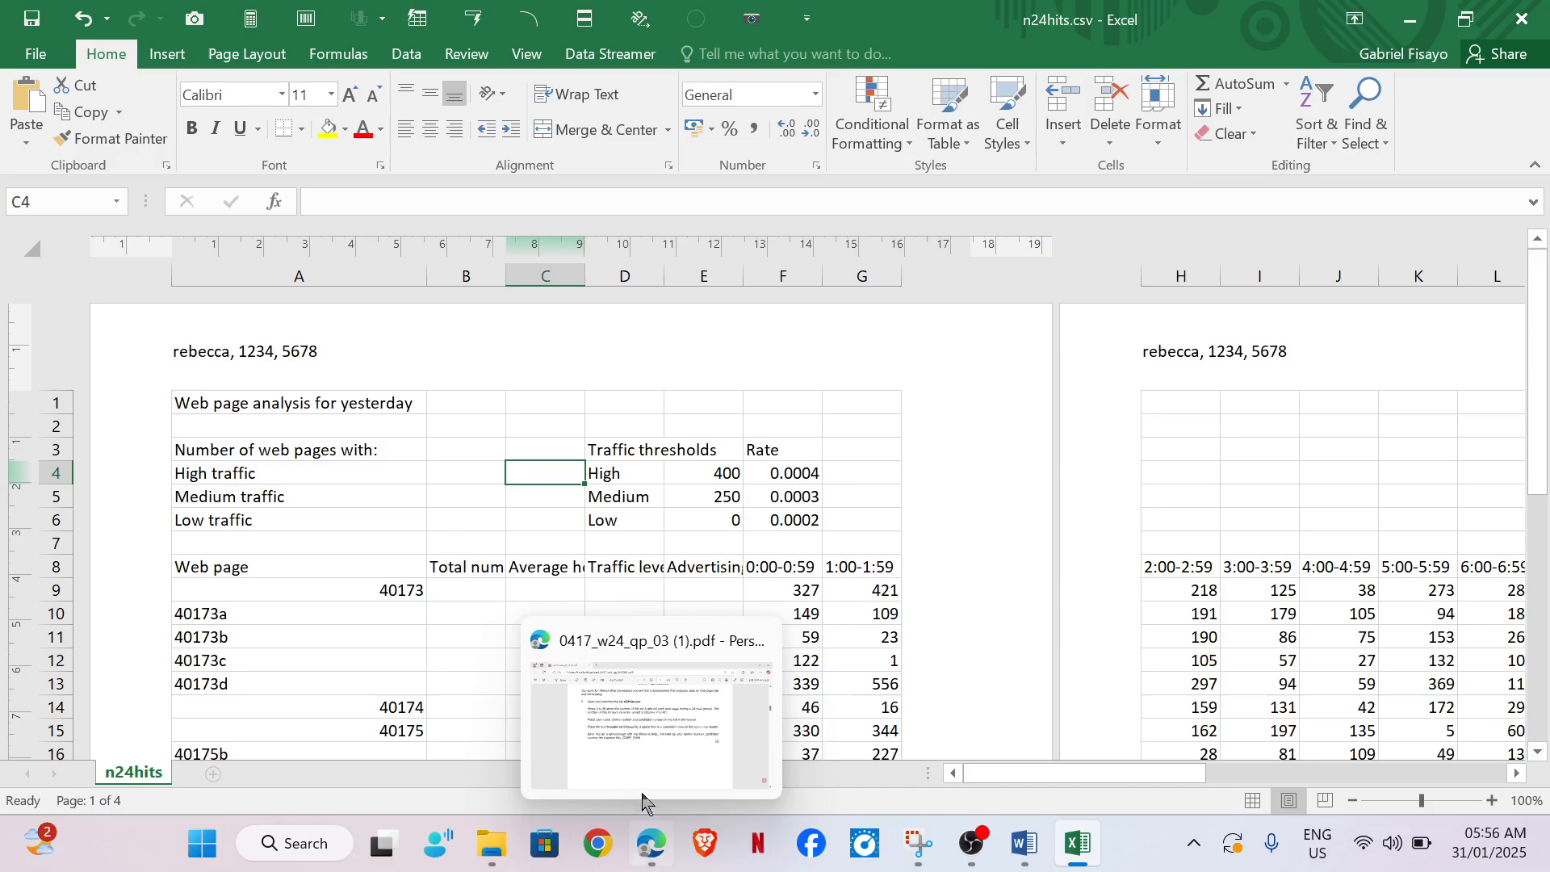
{"action": "left_click", "coordinate": [644, 775]}
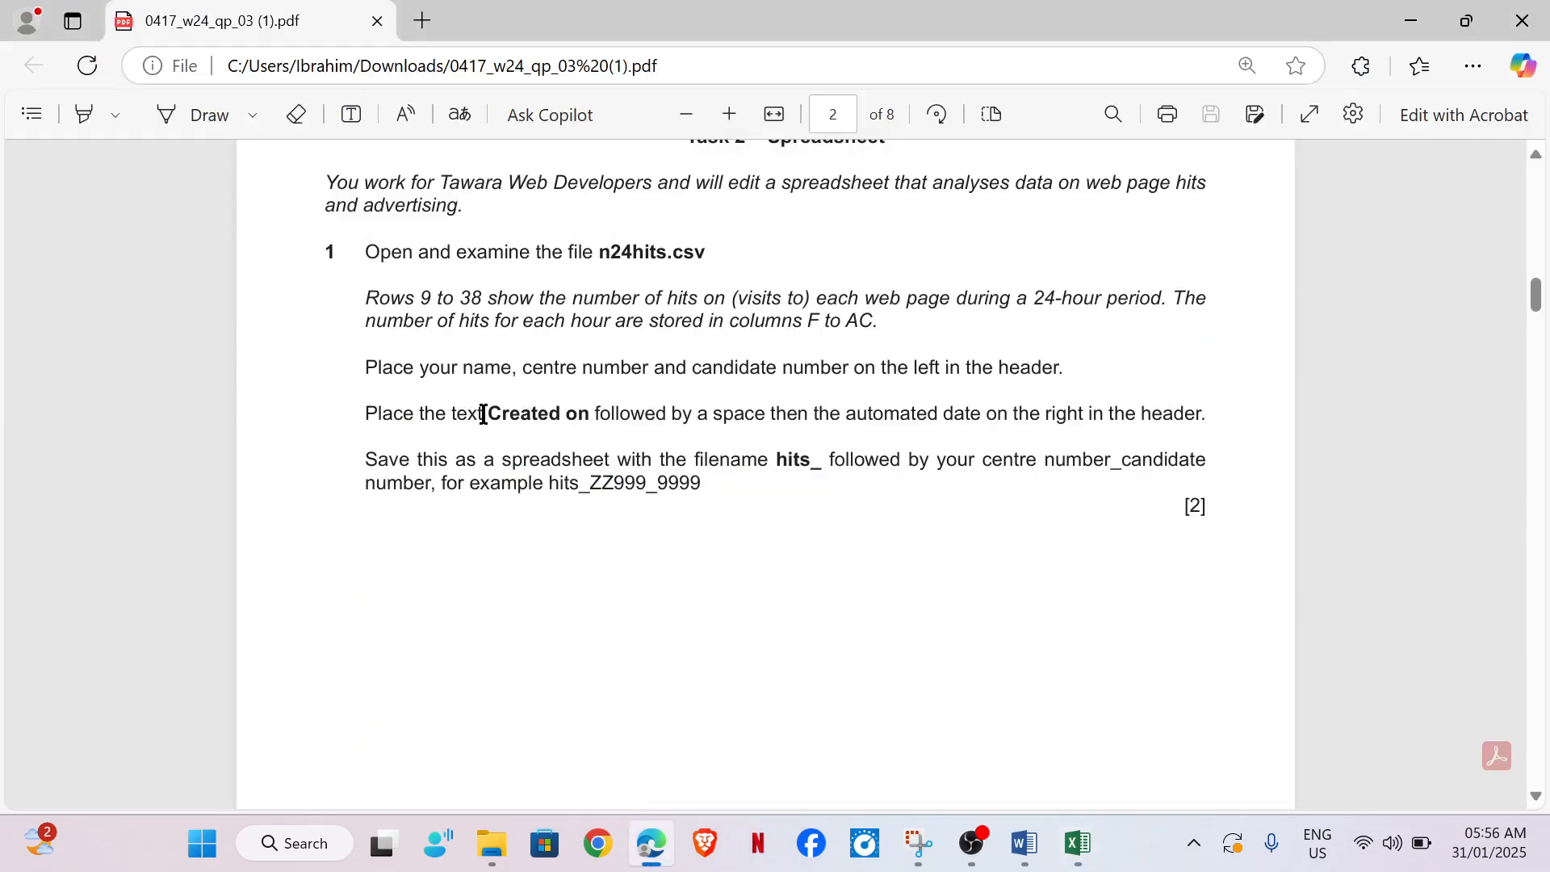
{"action": "left_click_drag", "start_coordinate": [490, 413], "coordinate": [592, 414]}
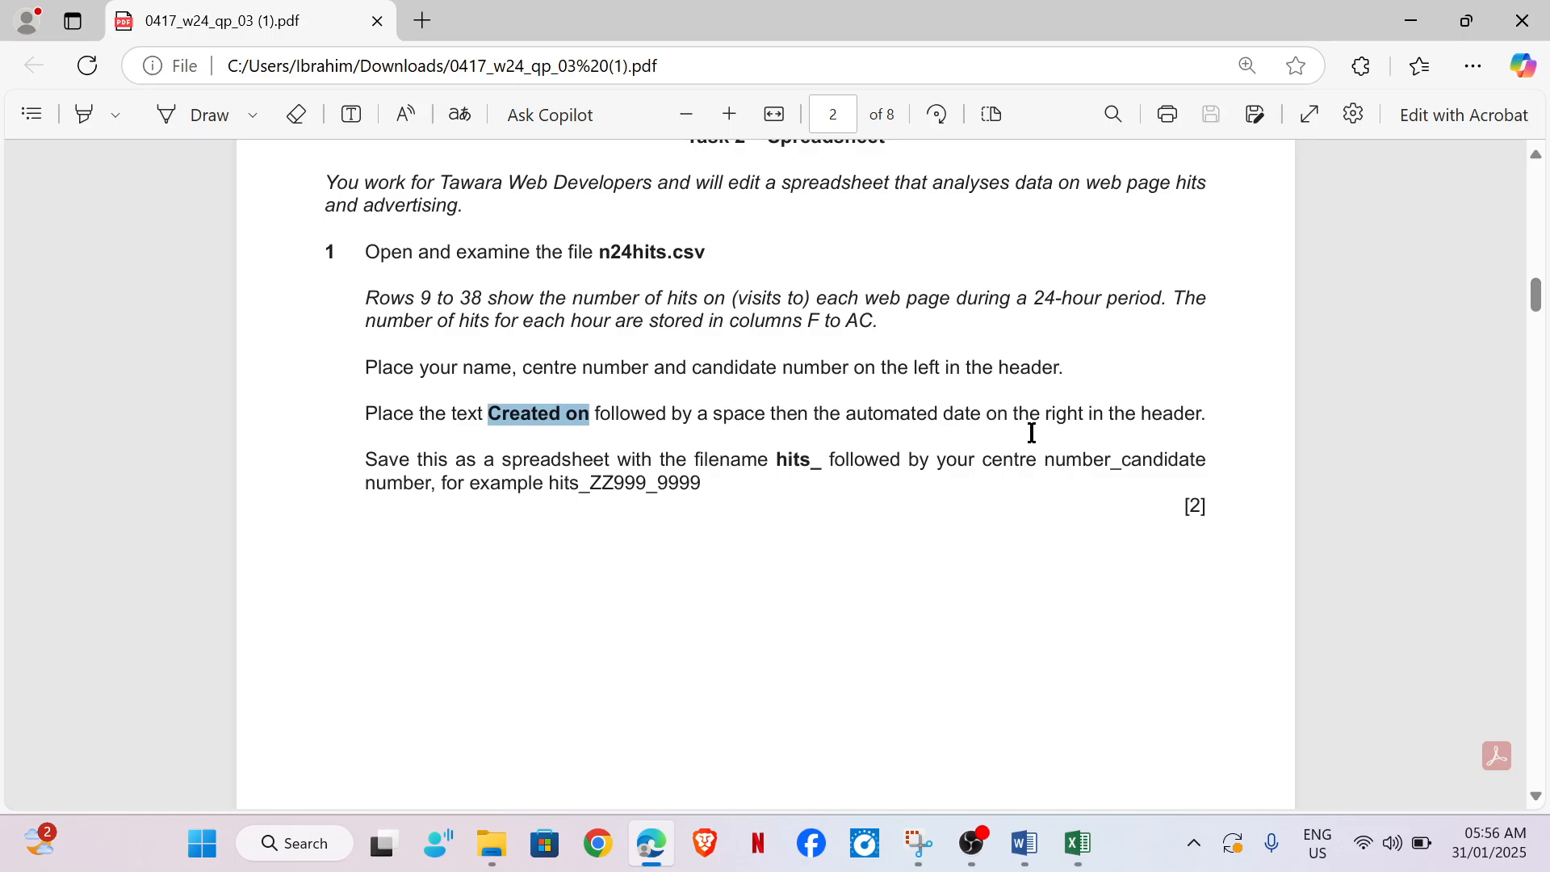
{"action": "left_click", "coordinate": [1078, 843]}
{"action": "left_click", "coordinate": [812, 347]}
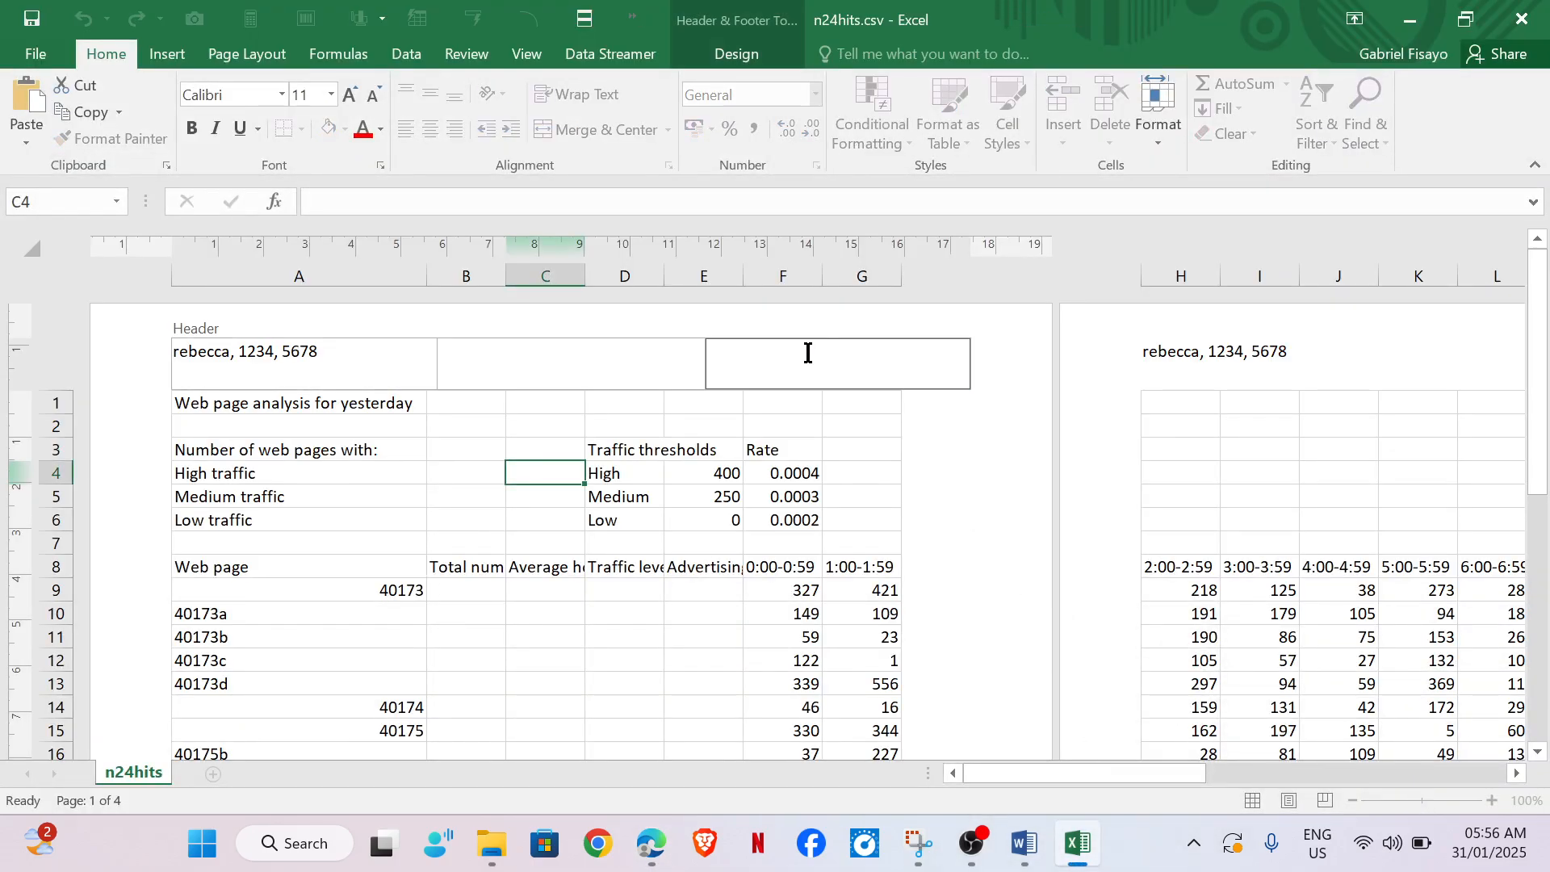
{"action": "type", "text": "Created on"}
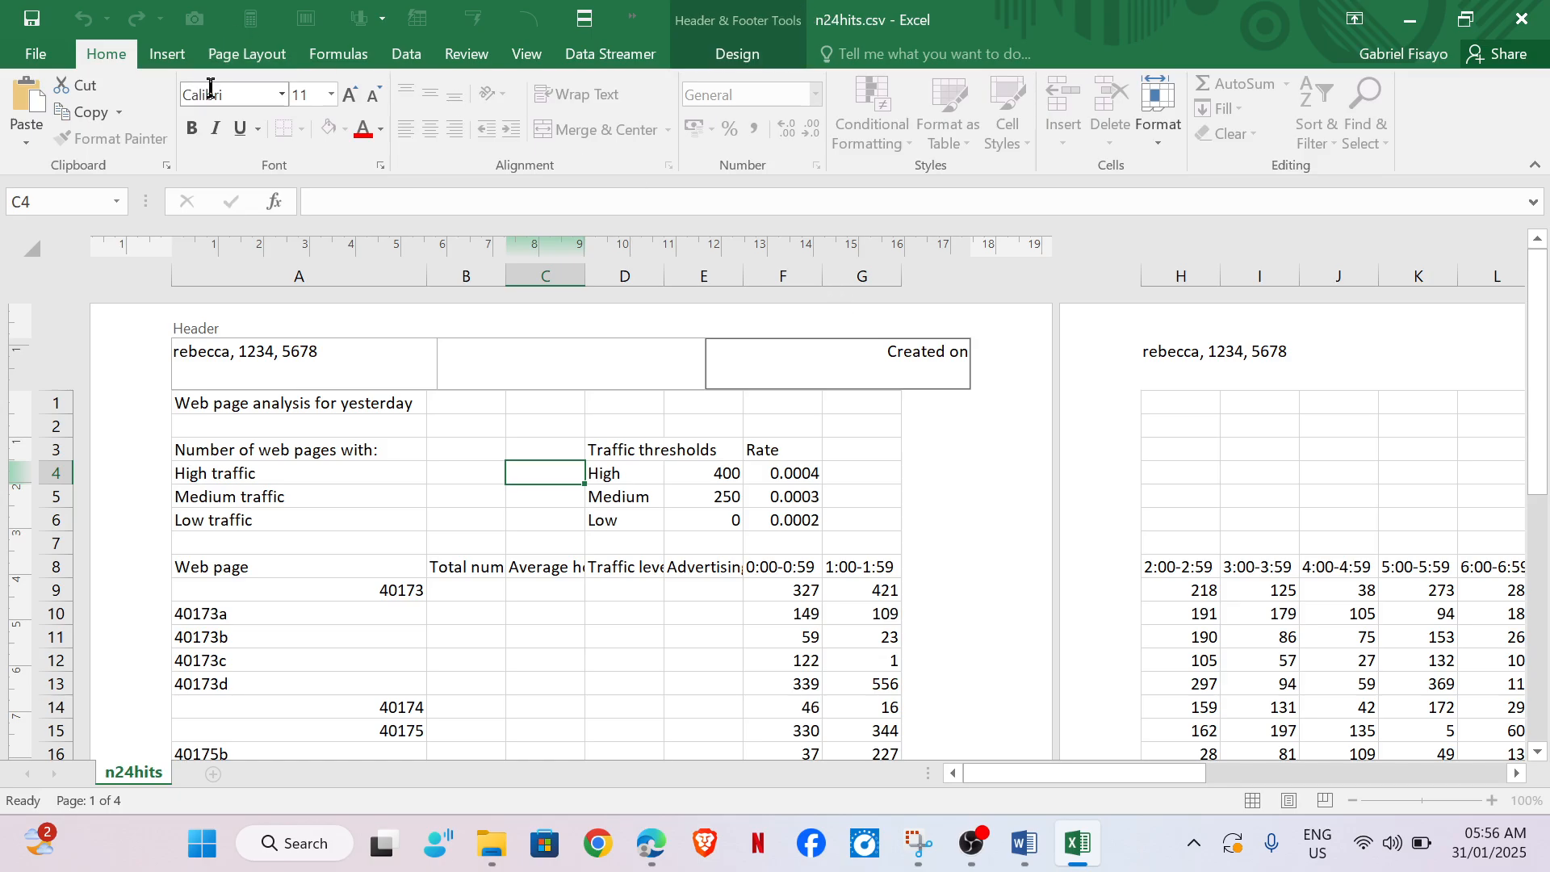
{"action": "left_click", "coordinate": [160, 54]}
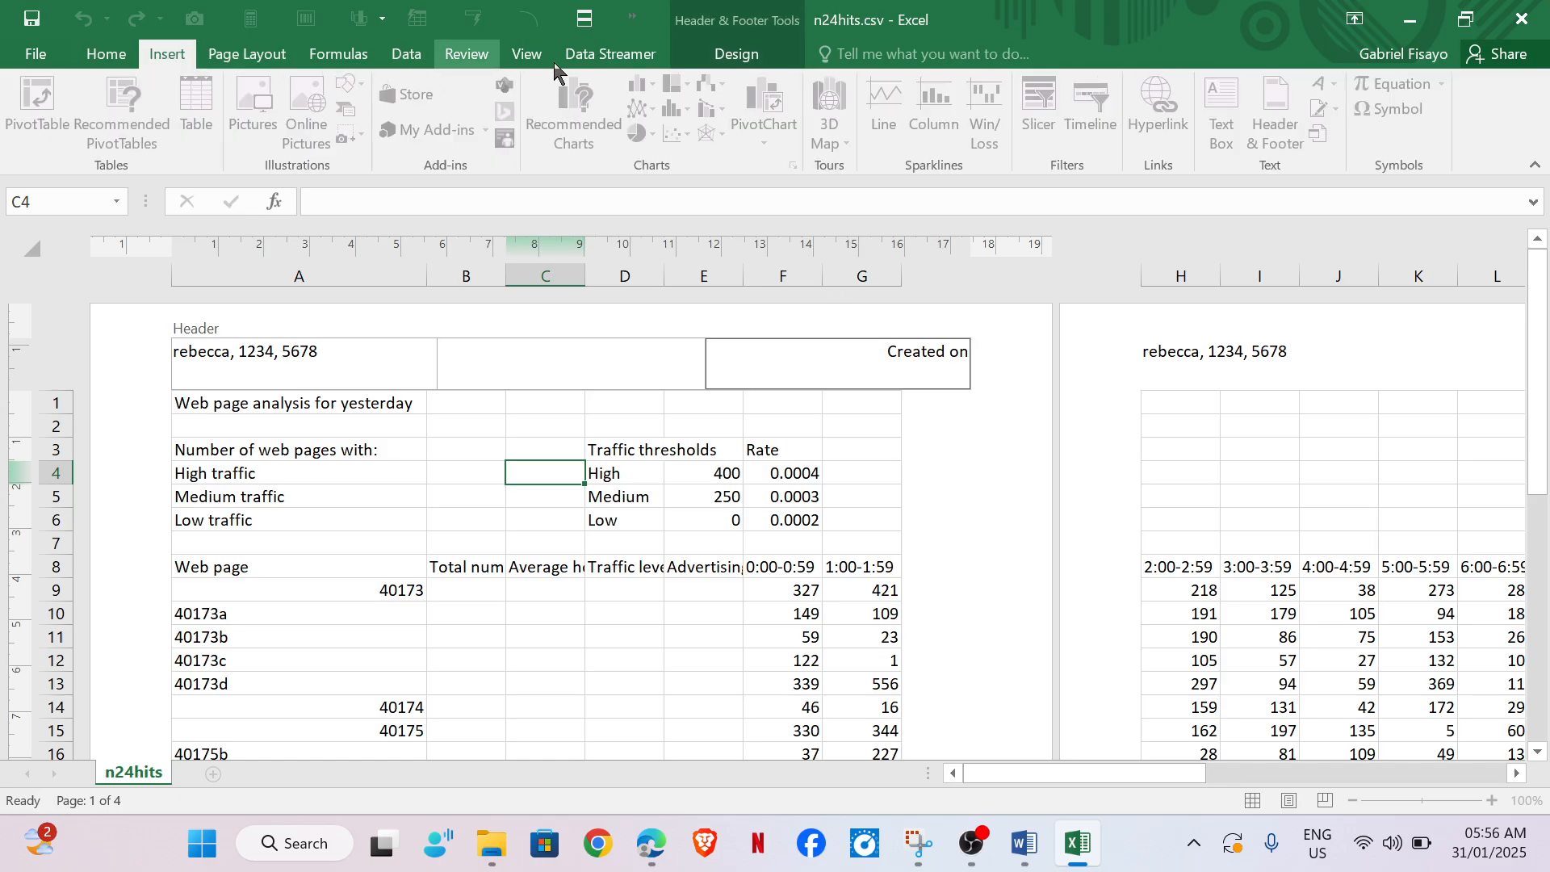
{"action": "left_click", "coordinate": [736, 53]}
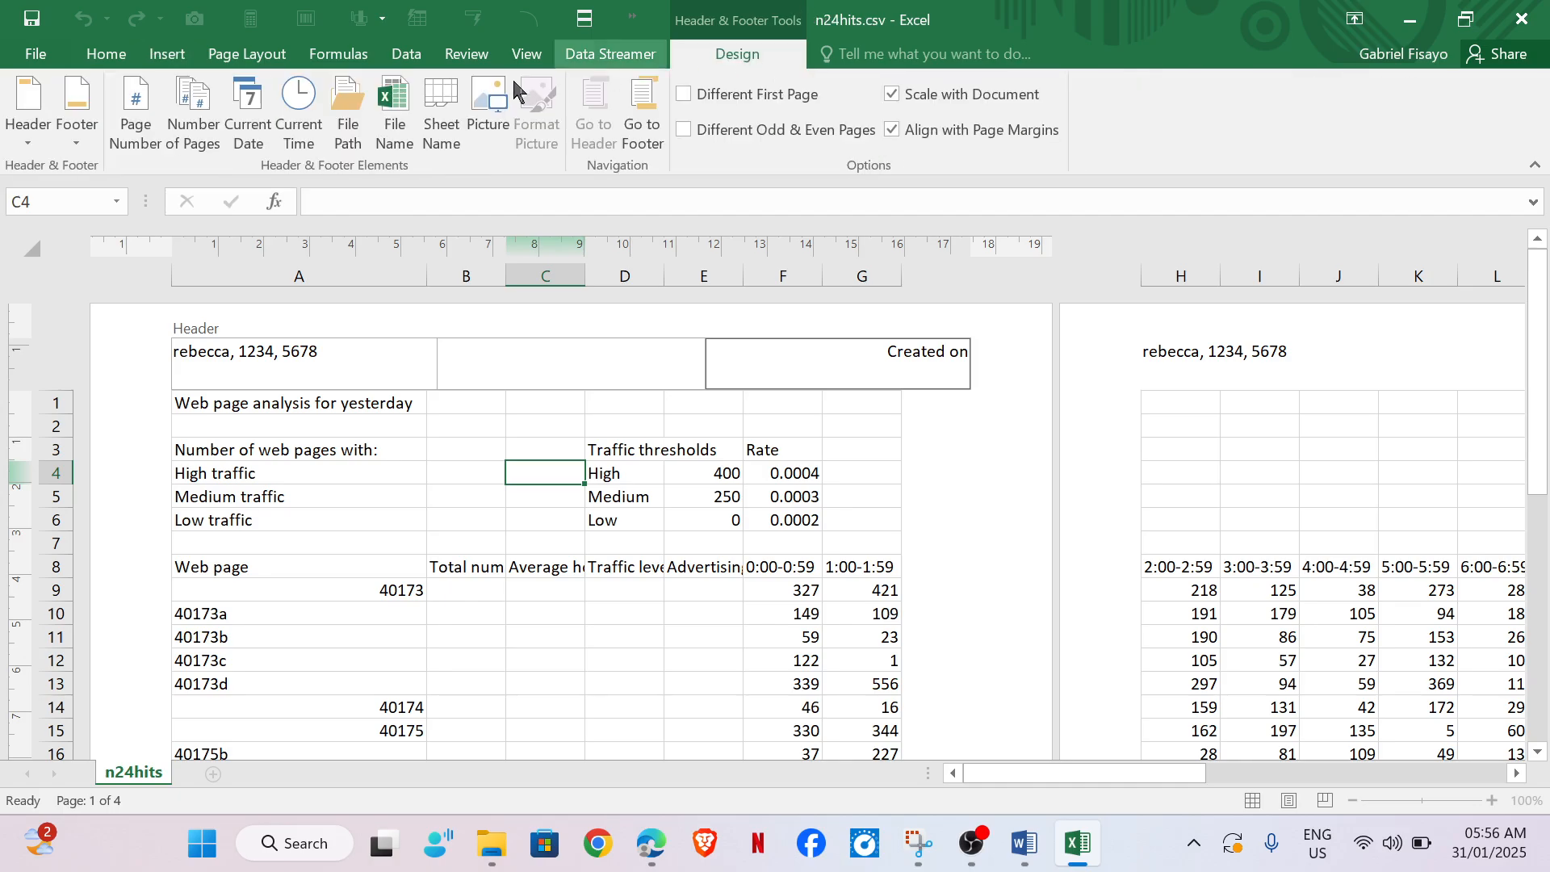
{"action": "left_click", "coordinate": [260, 142]}
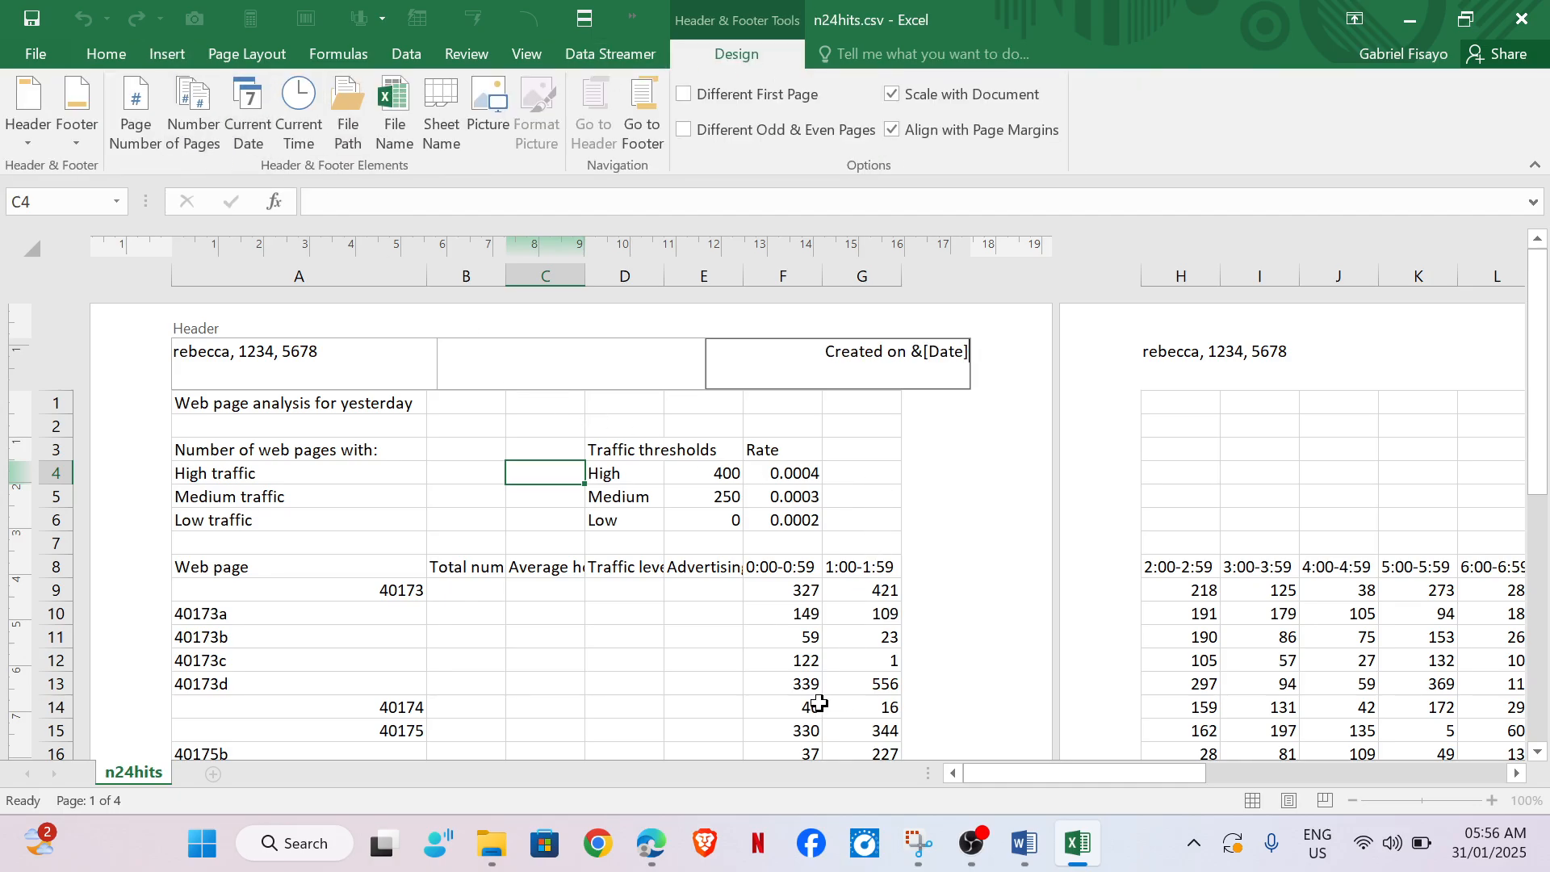
Step: Check the required spreadsheet file name in the question paper, finish editing the header in Excel and return the sheet to Normal view
{"action": "mouse_move", "coordinate": [634, 847]}
{"action": "left_click", "coordinate": [657, 736]}
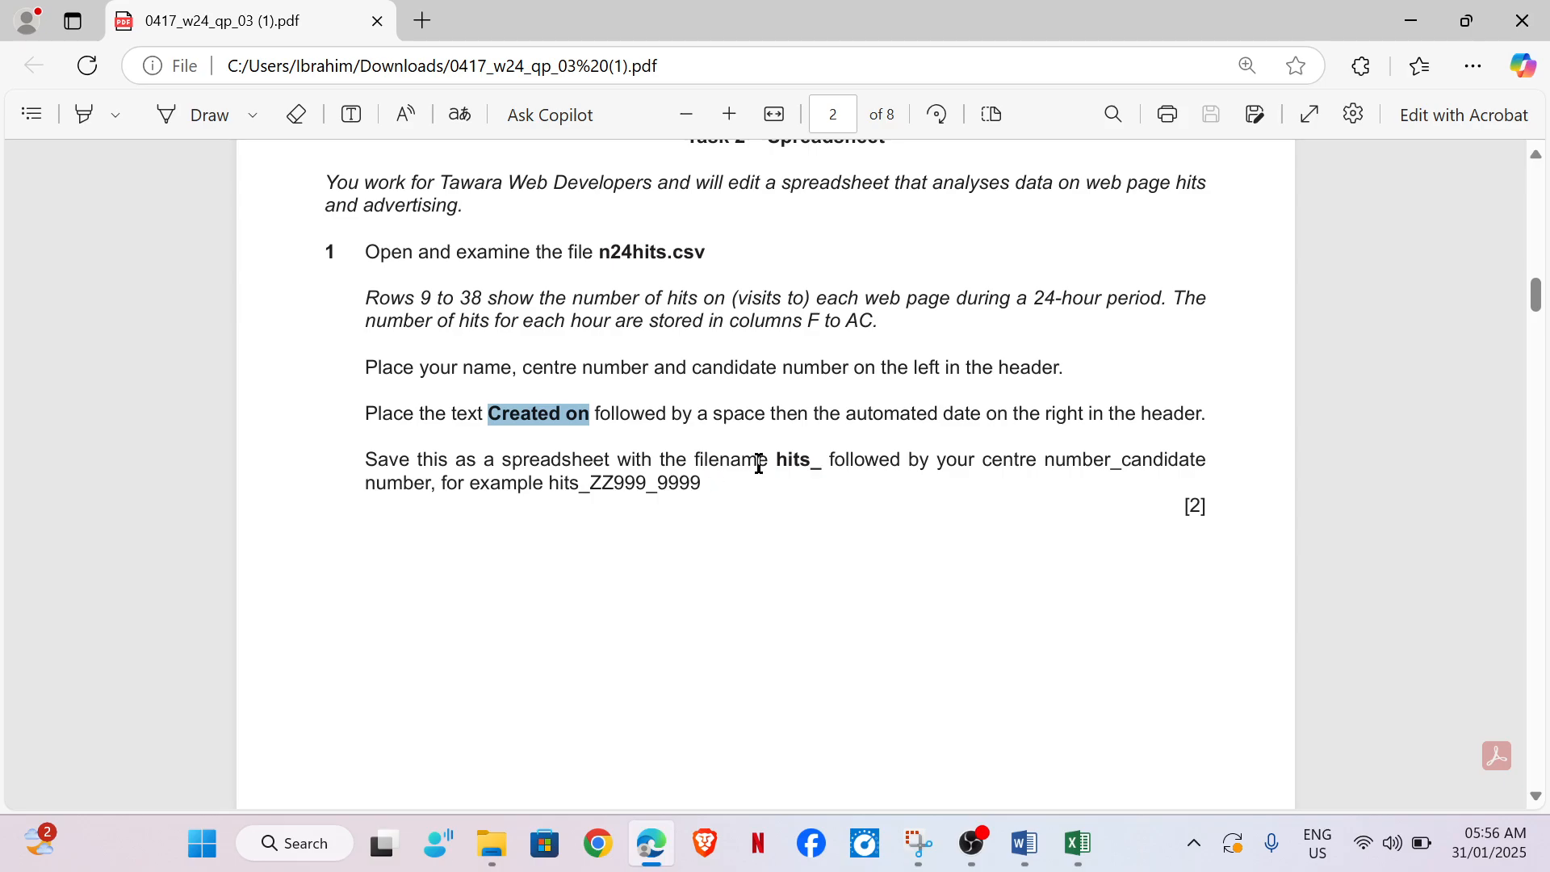
{"action": "left_click_drag", "start_coordinate": [777, 461], "coordinate": [825, 463]}
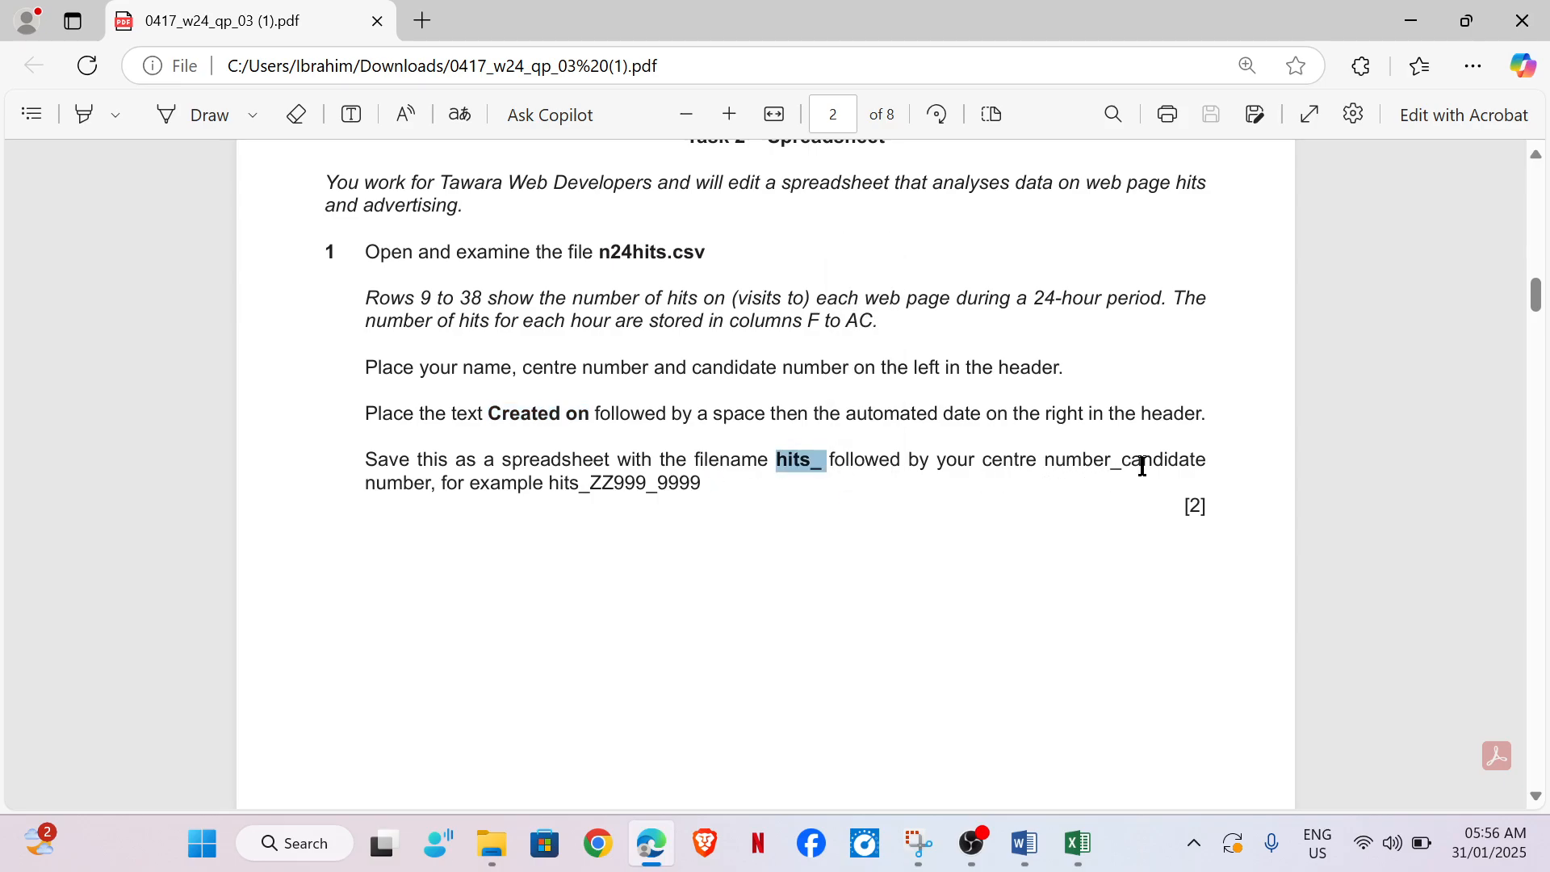
{"action": "mouse_move", "coordinate": [1078, 843]}
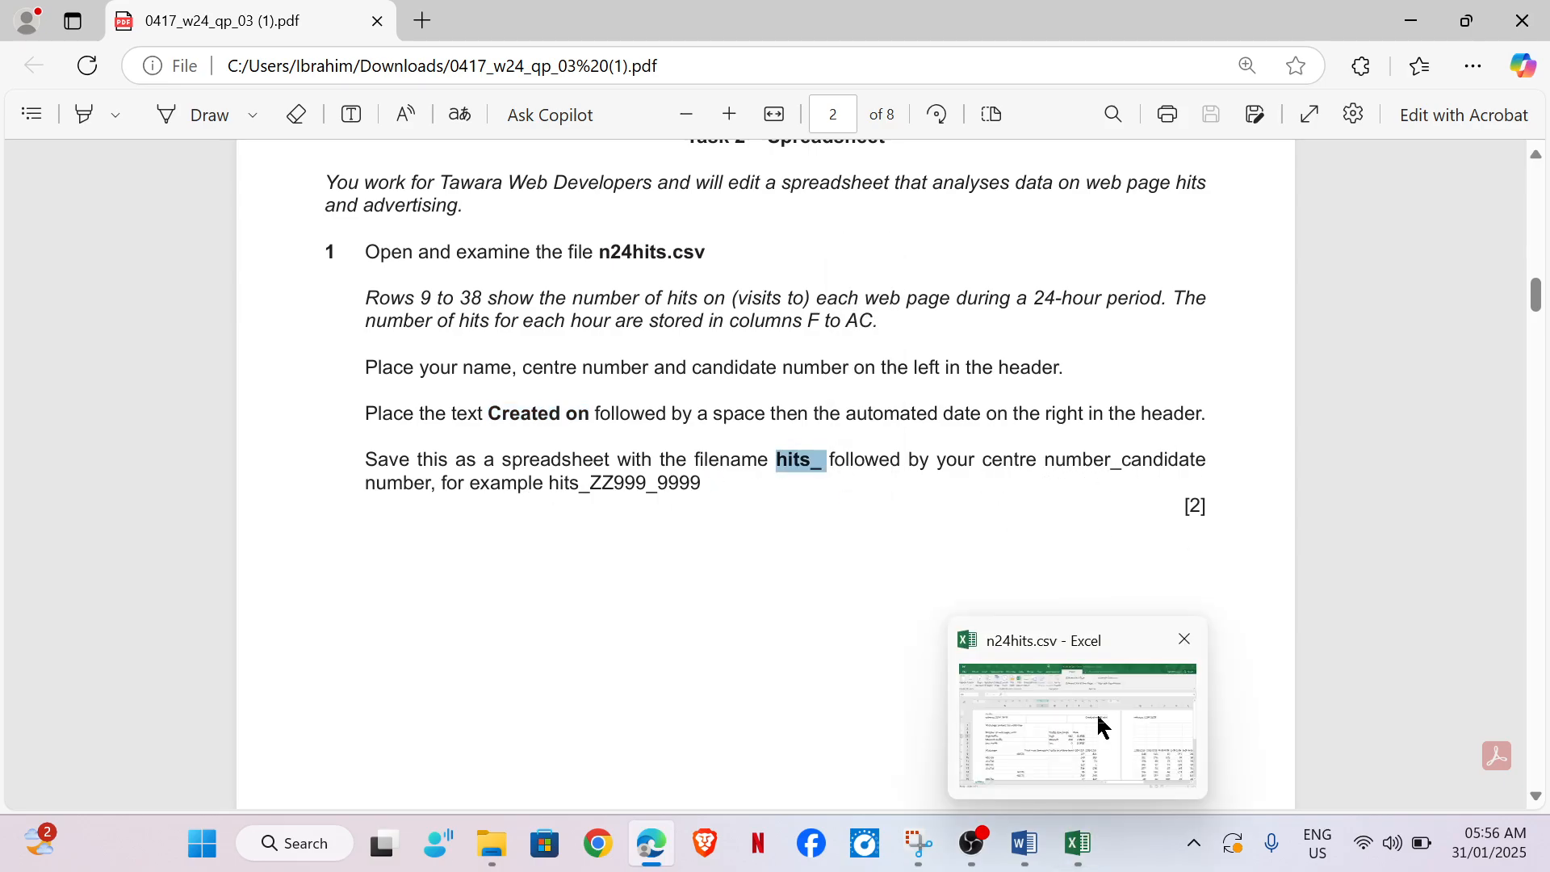
{"action": "left_click", "coordinate": [1100, 727]}
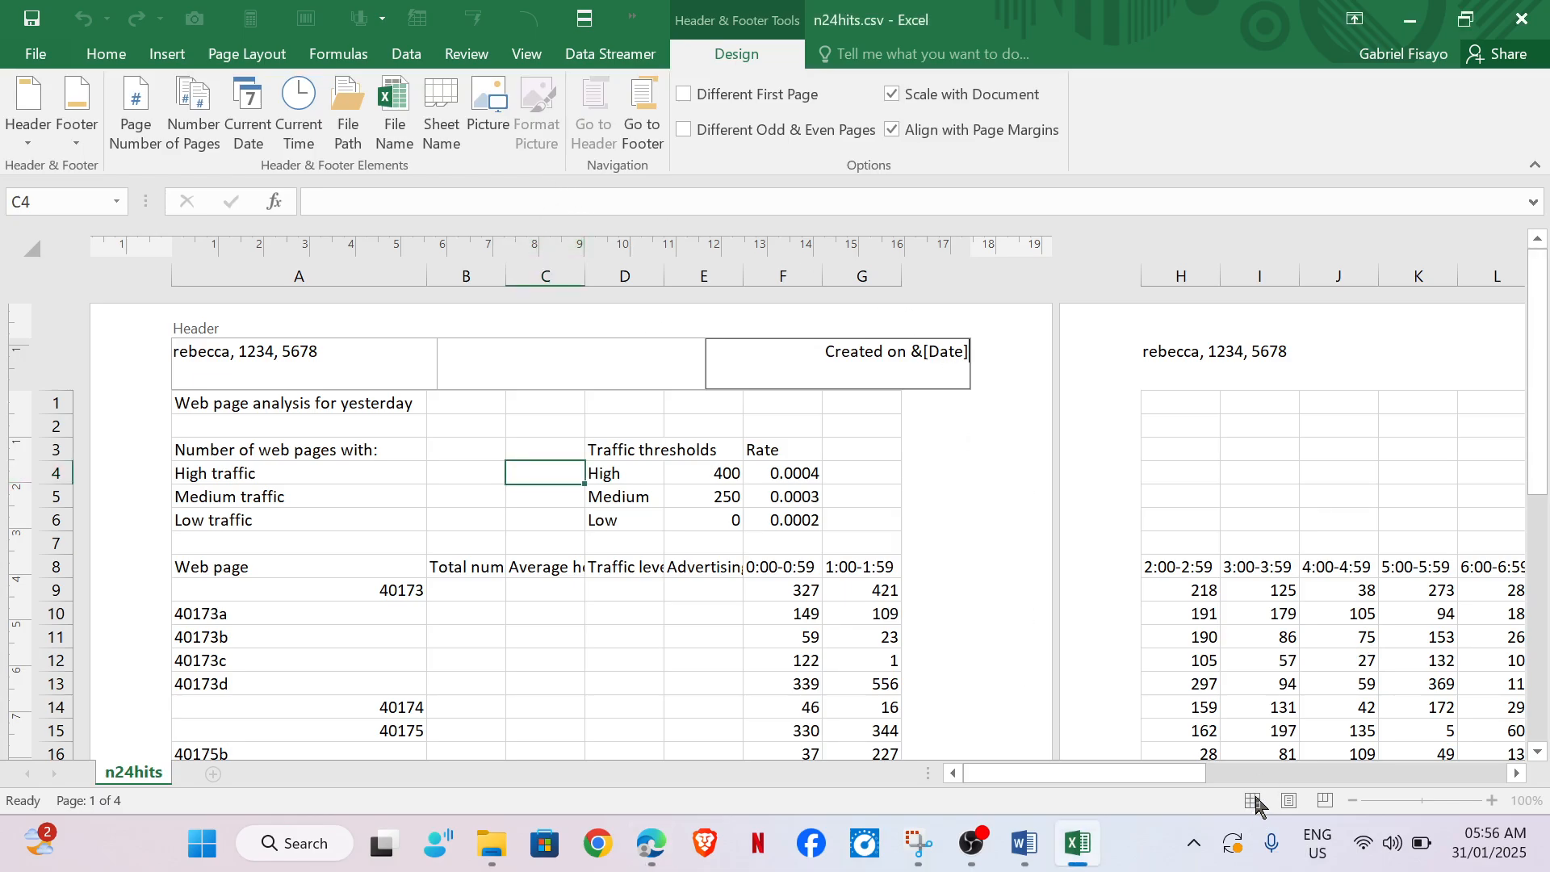
{"action": "left_click", "coordinate": [626, 497]}
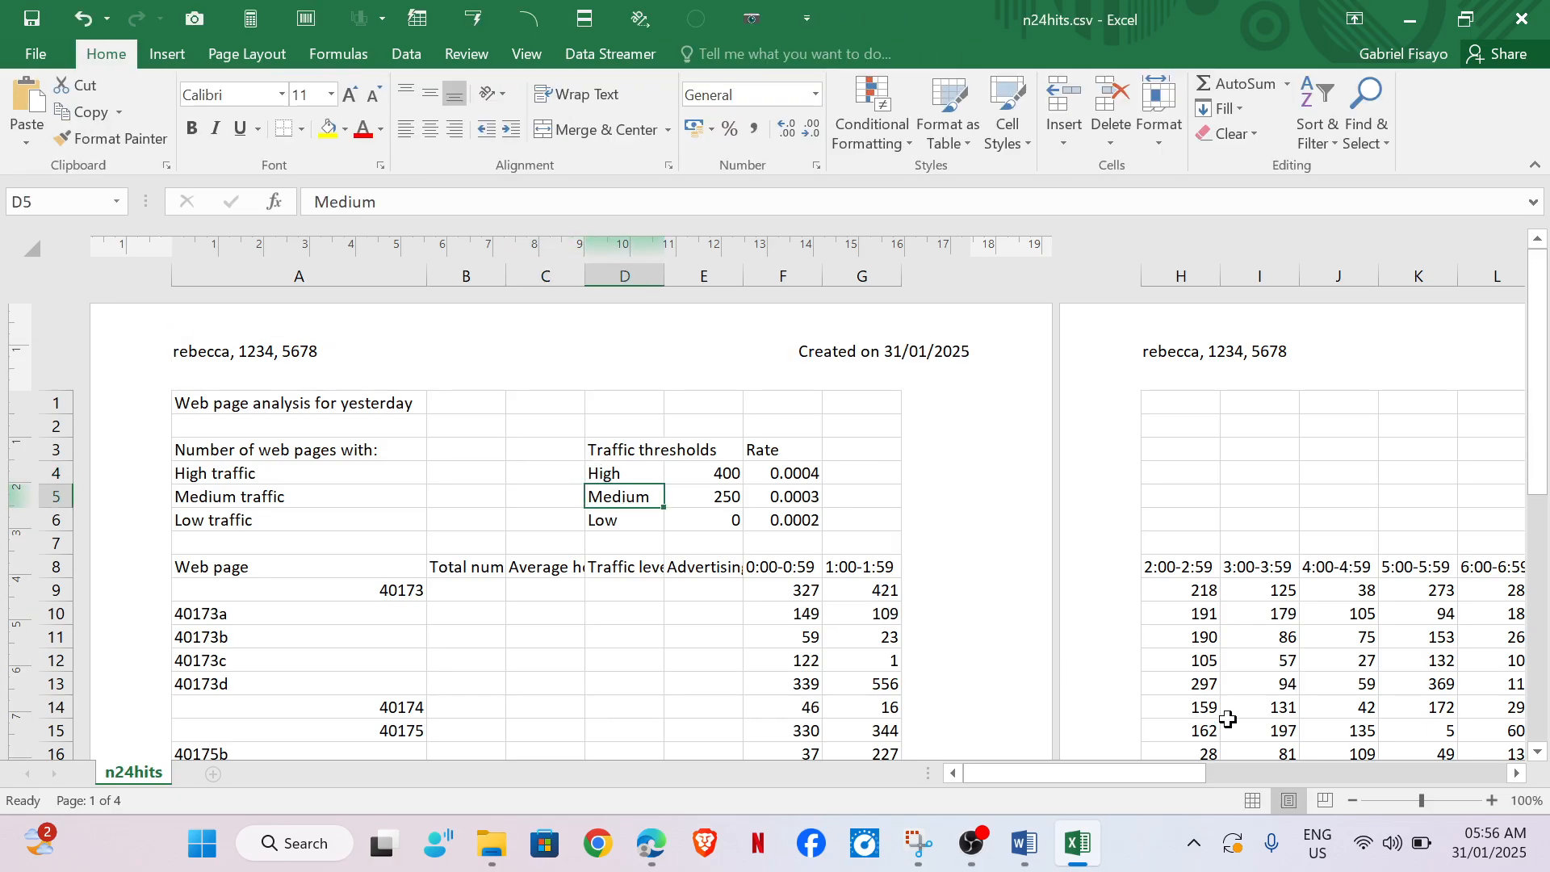
{"action": "left_click", "coordinate": [1252, 801]}
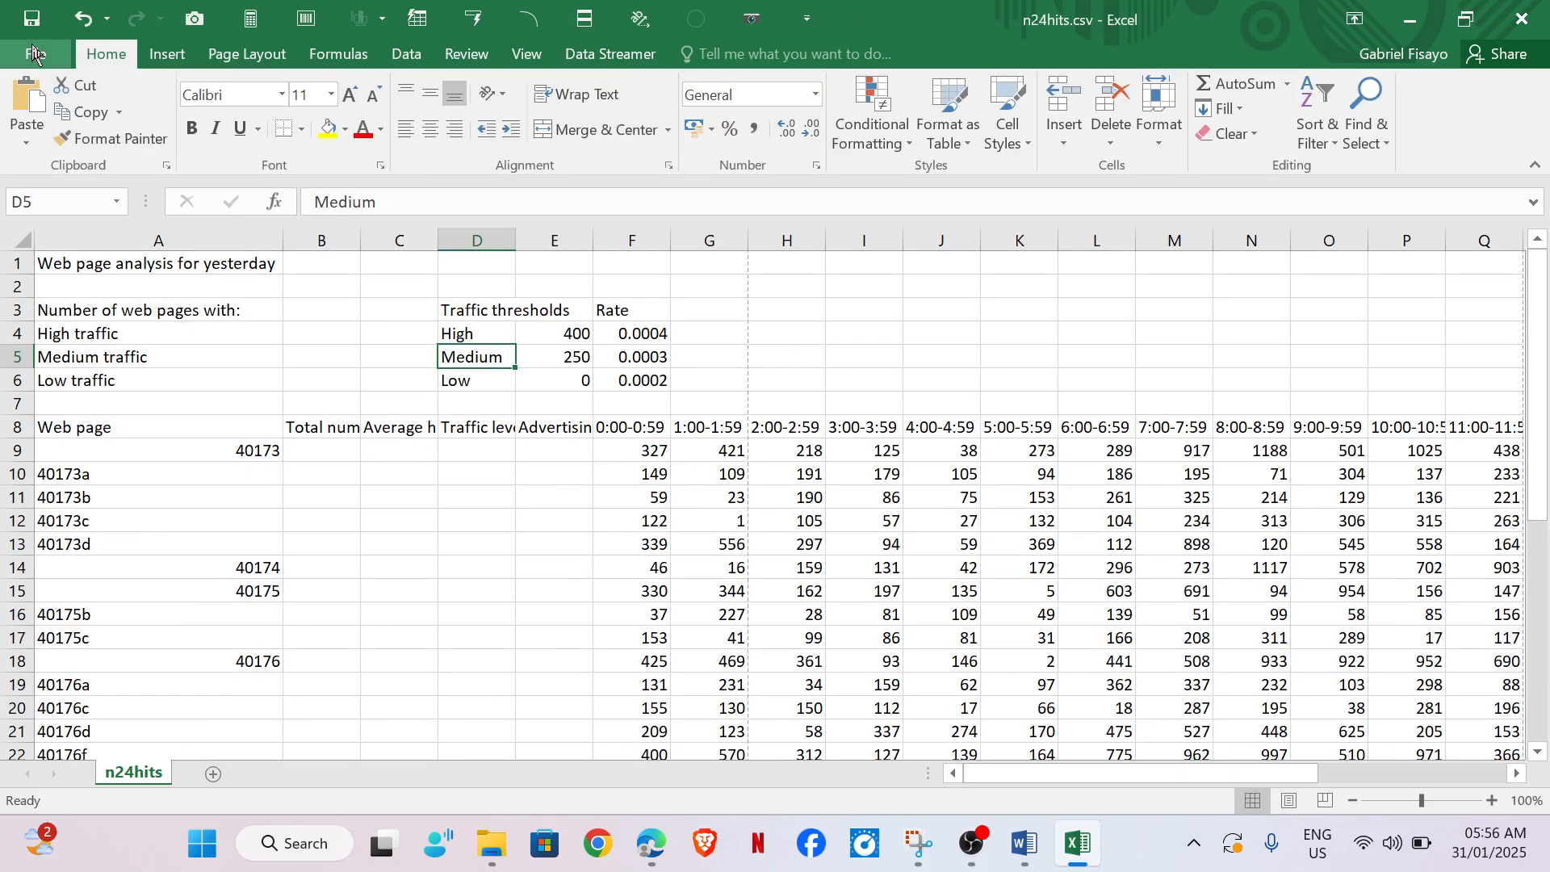
Step: Save the file in the current source files folder as an Excel Workbook (*.xlsx) named hits_ followed by the centre number, an underscore and the candidate number
{"action": "key", "text": "alt+f"}
{"action": "left_click", "coordinate": [98, 261]}
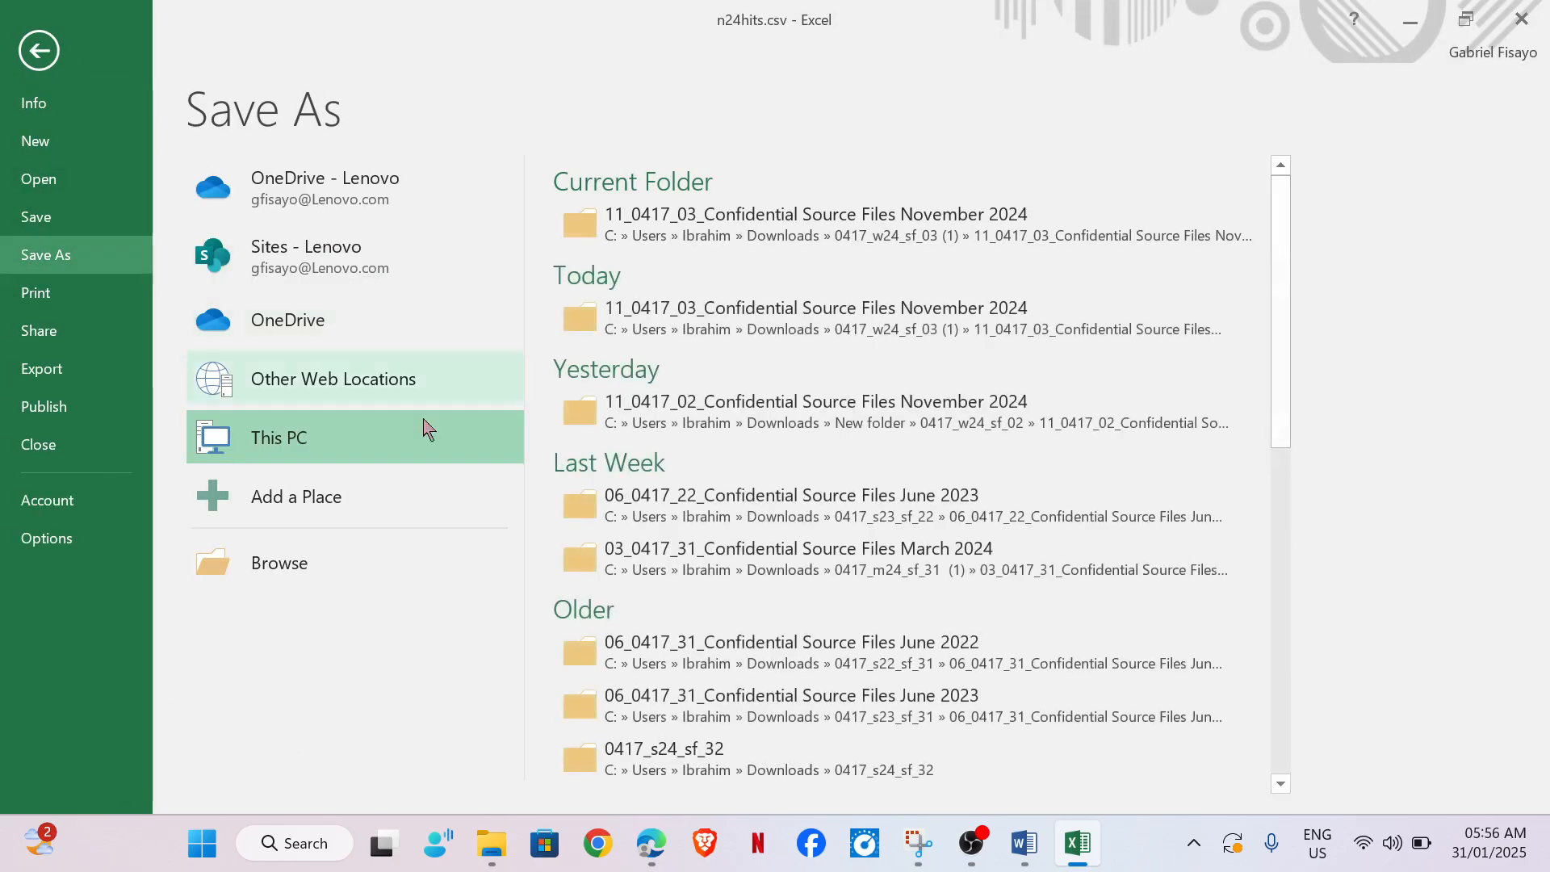
{"action": "left_click", "coordinate": [895, 234]}
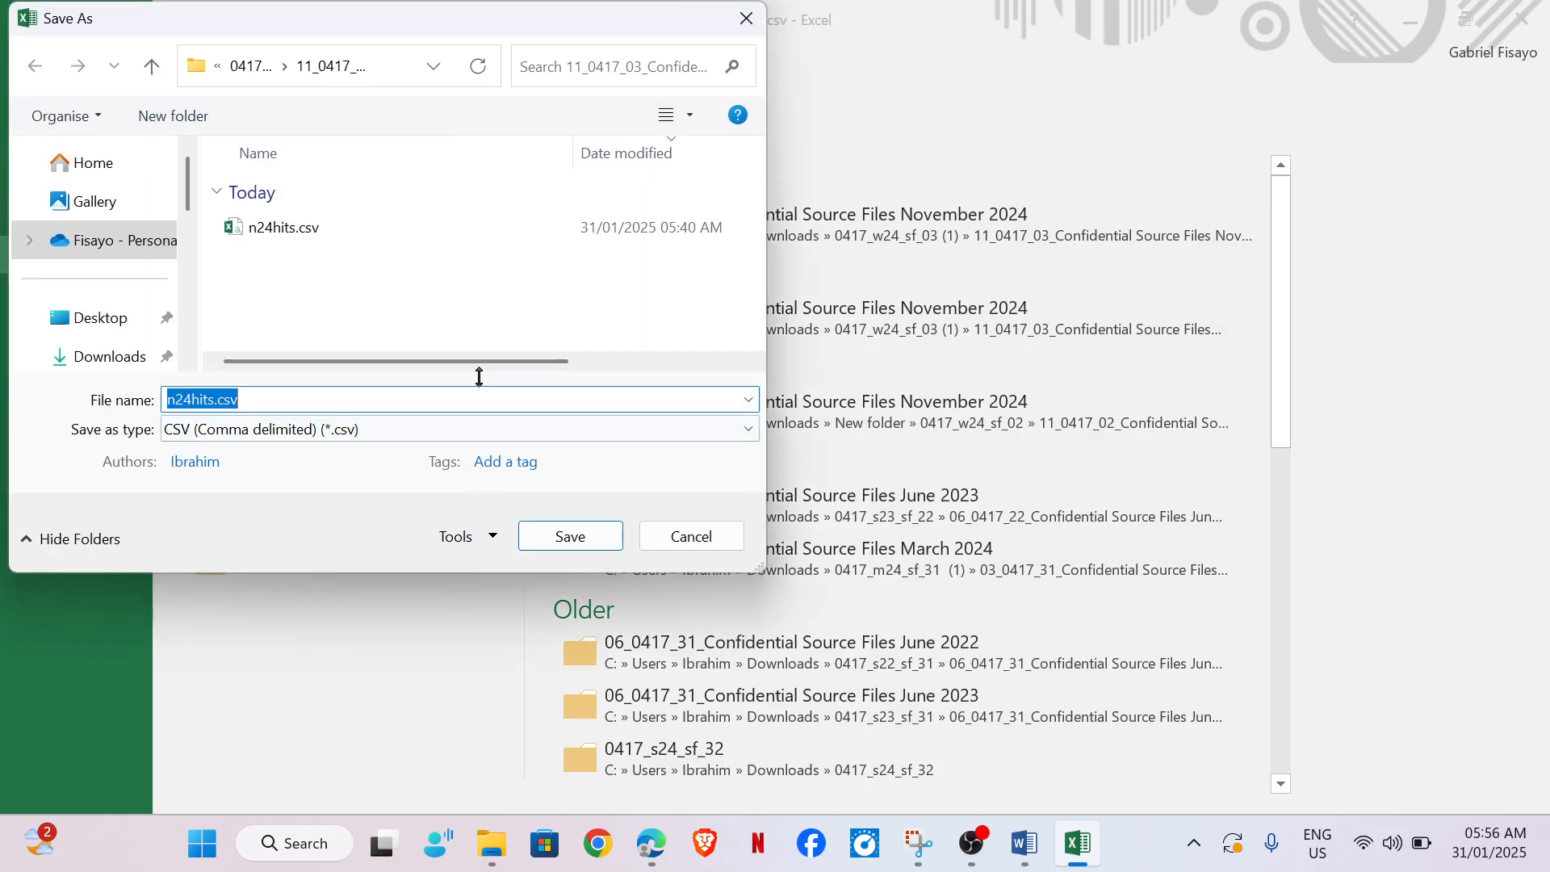
{"action": "type", "text": "hits_"}
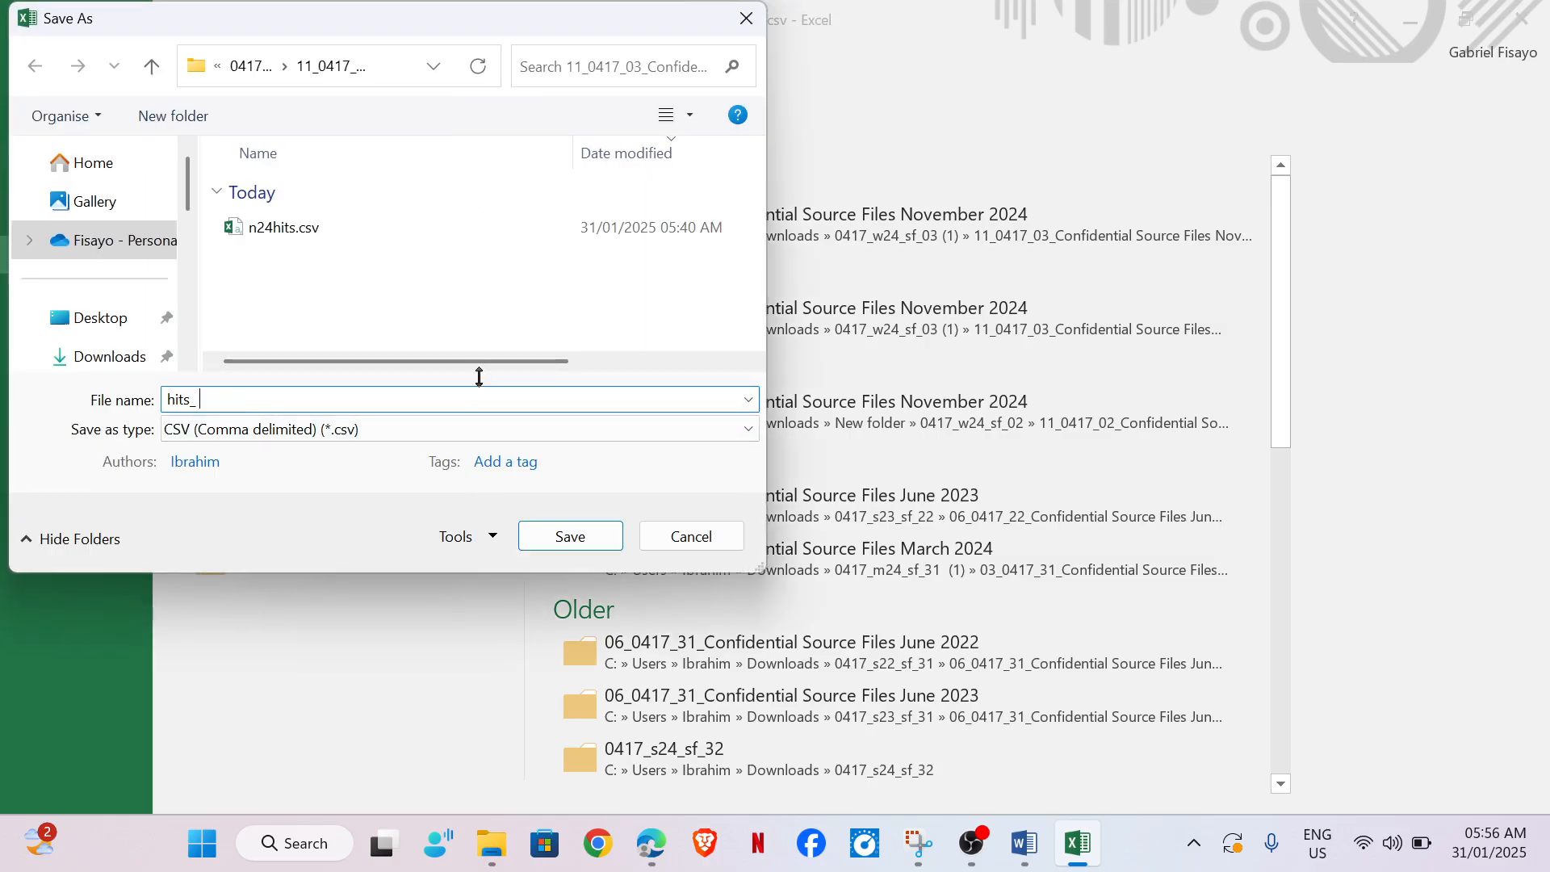
{"action": "type", "text": "1234_5678"}
{"action": "left_click", "coordinate": [436, 429]}
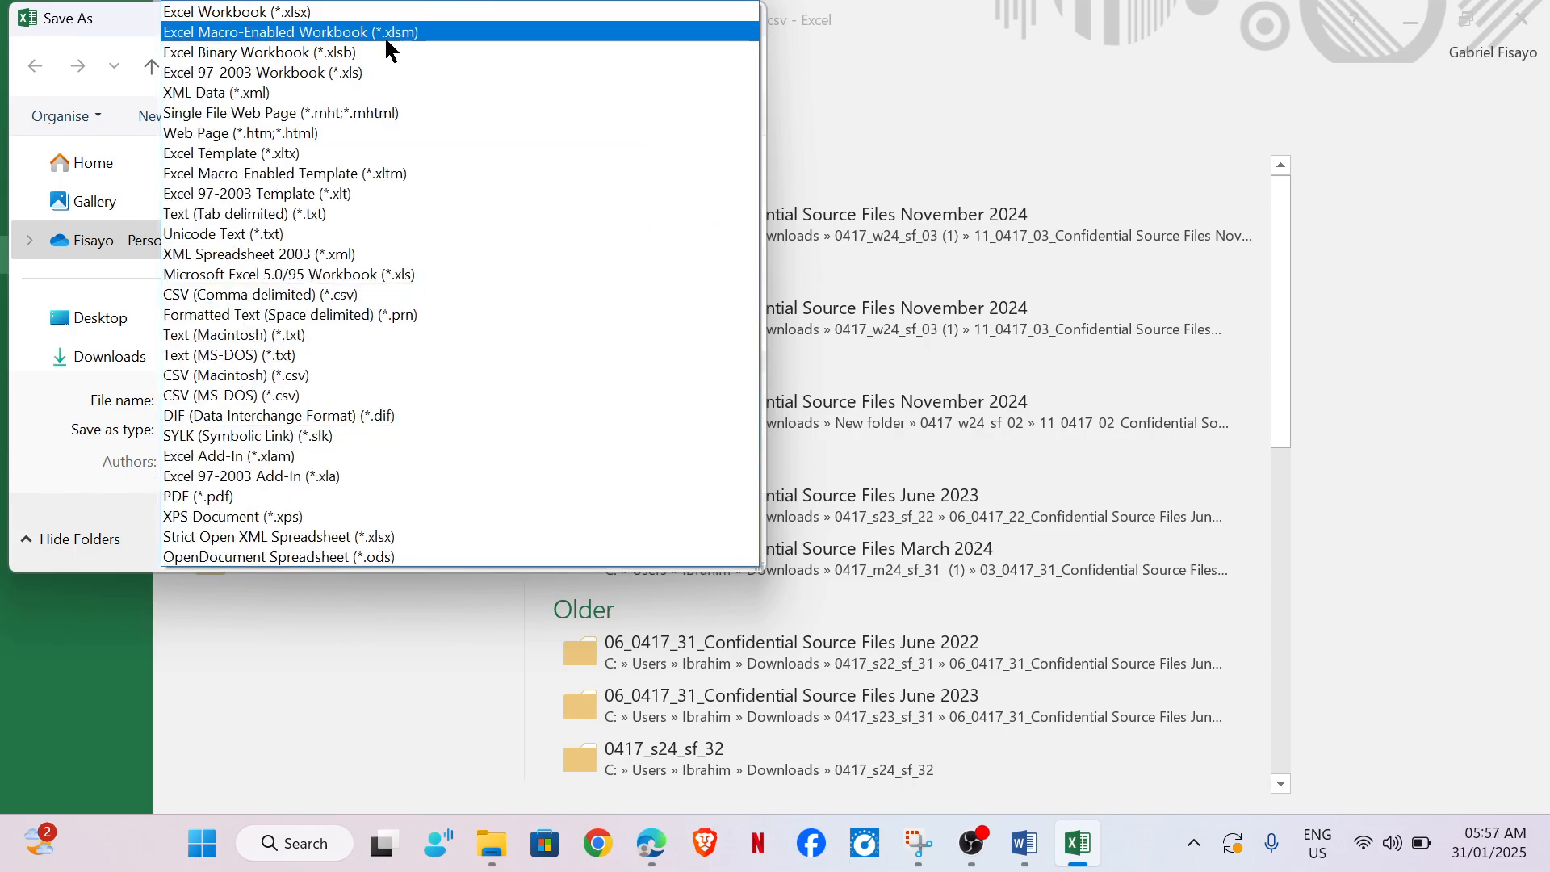
{"action": "left_click", "coordinate": [385, 11]}
{"action": "left_click", "coordinate": [587, 577]}
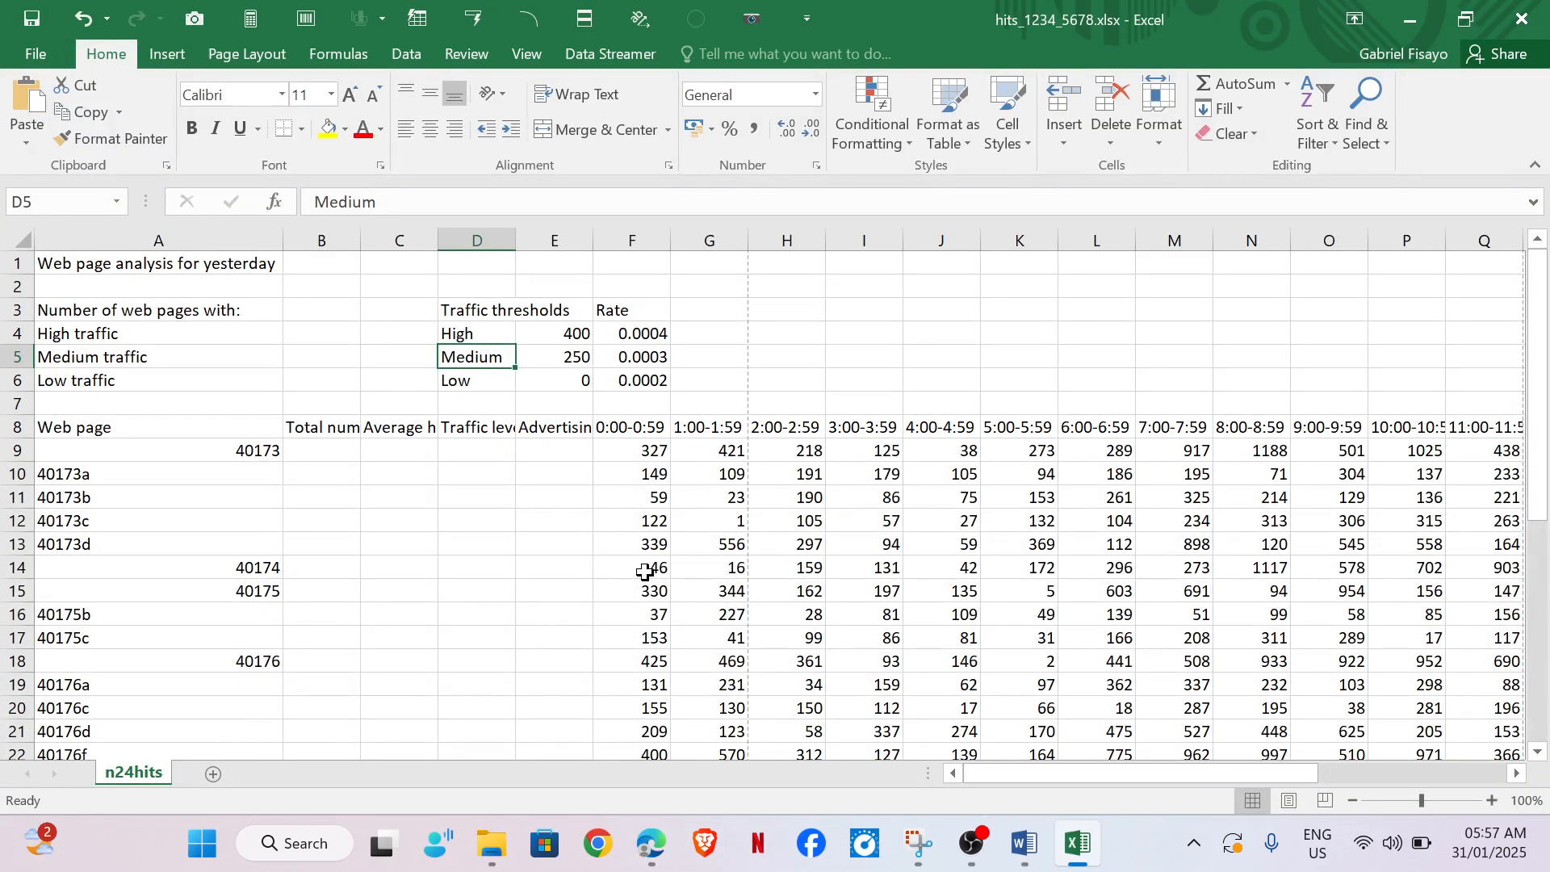
Step: Switch to the question paper and read question 2 on formatting rows 1 to 38 of the spreadsheet
{"action": "mouse_move", "coordinate": [651, 842]}
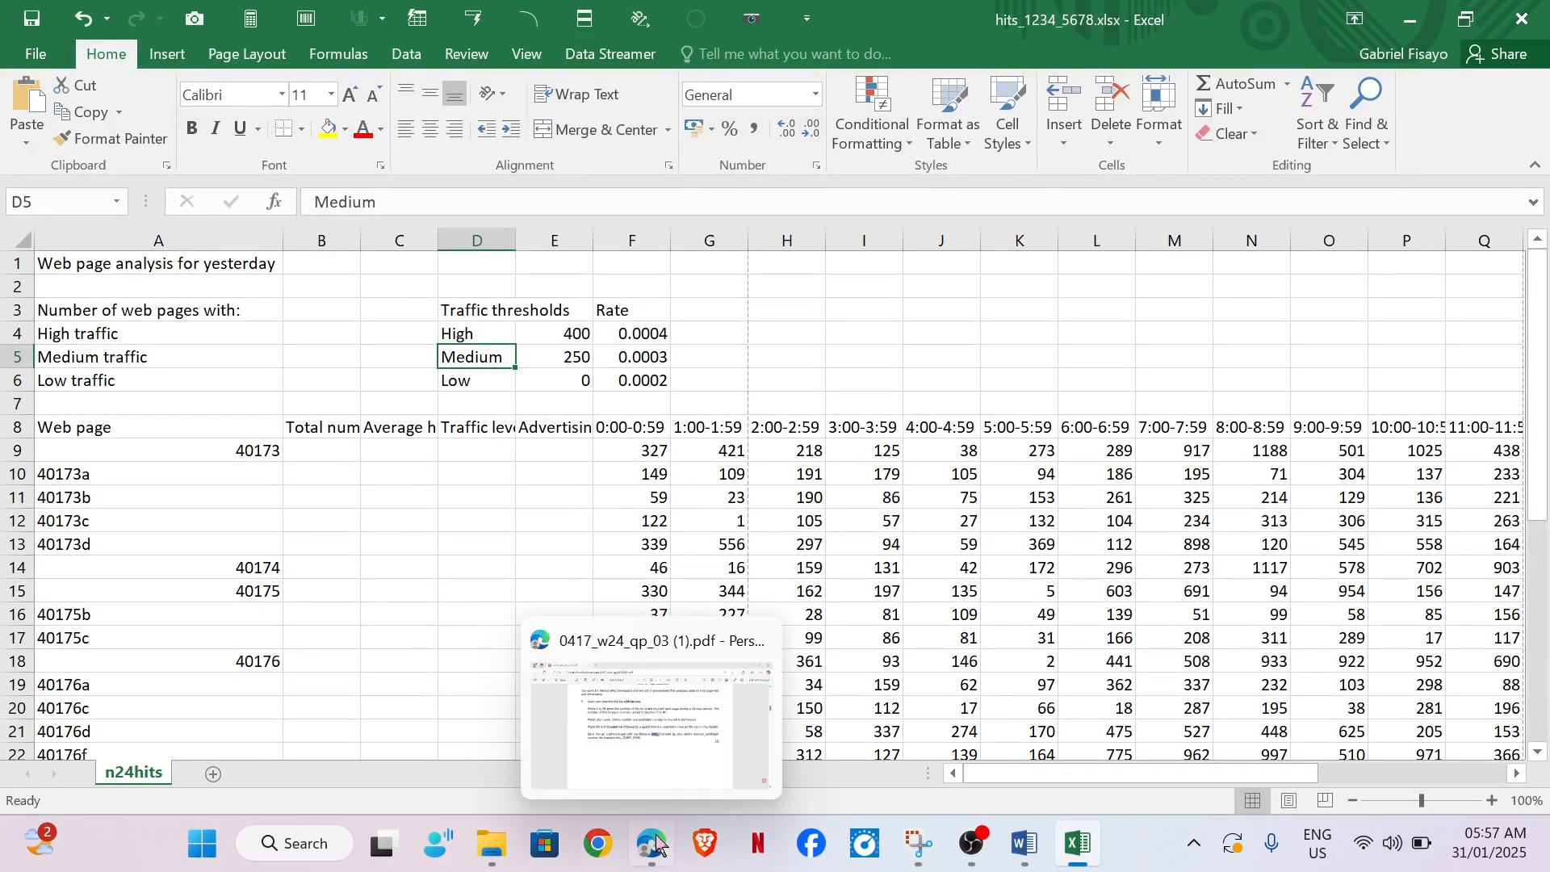
{"action": "left_click", "coordinate": [658, 727]}
{"action": "scroll", "coordinate": [547, 532], "scroll_direction": "down", "scroll_amount": 8}
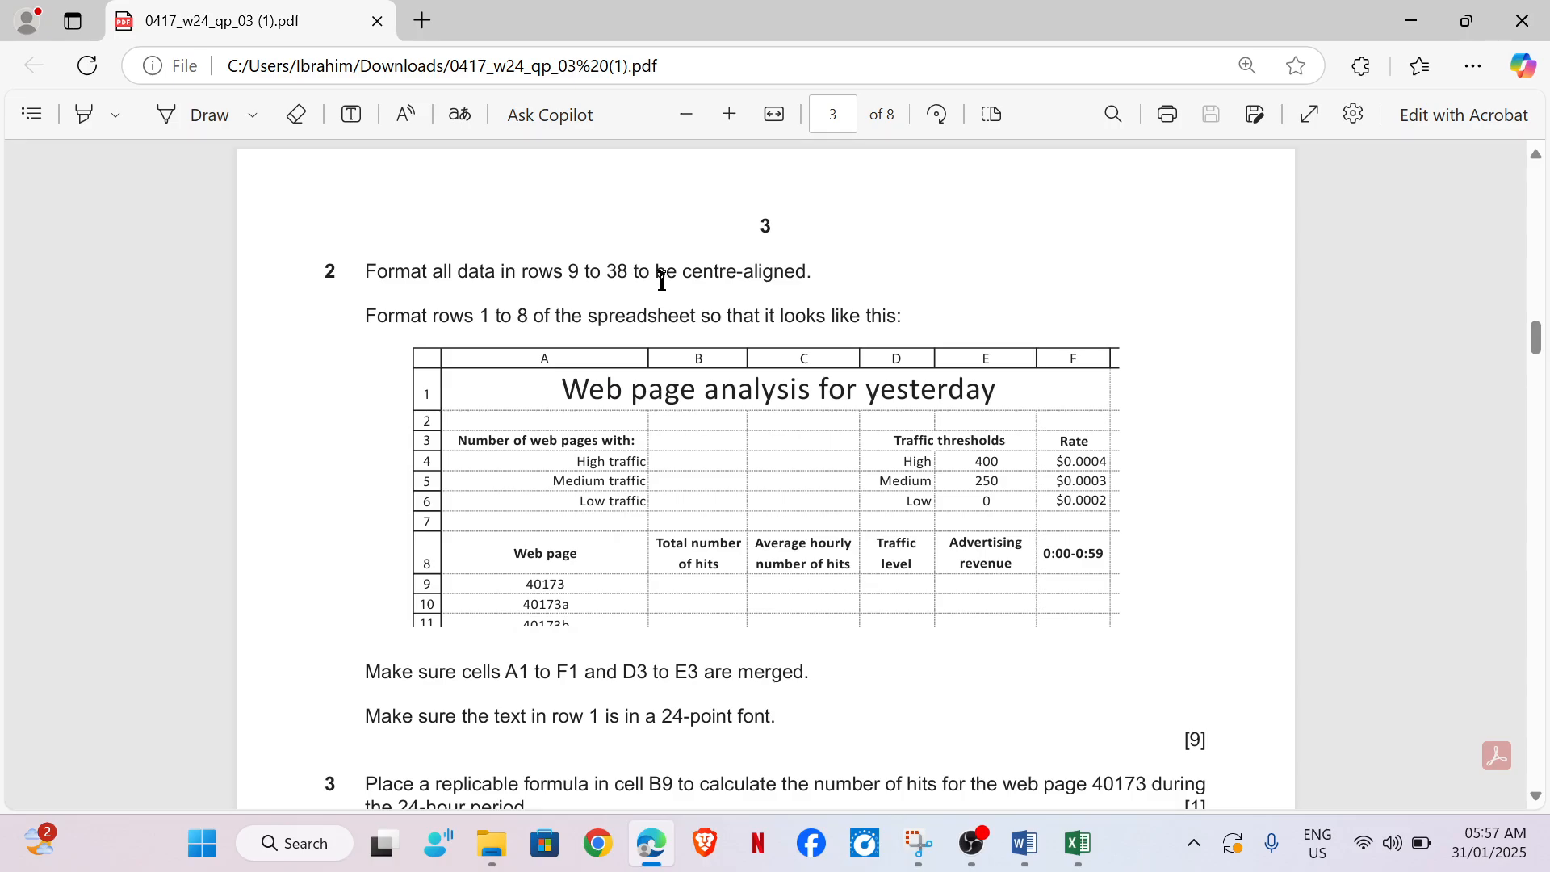
{"action": "scroll", "coordinate": [673, 301], "scroll_direction": "down", "scroll_amount": 2}
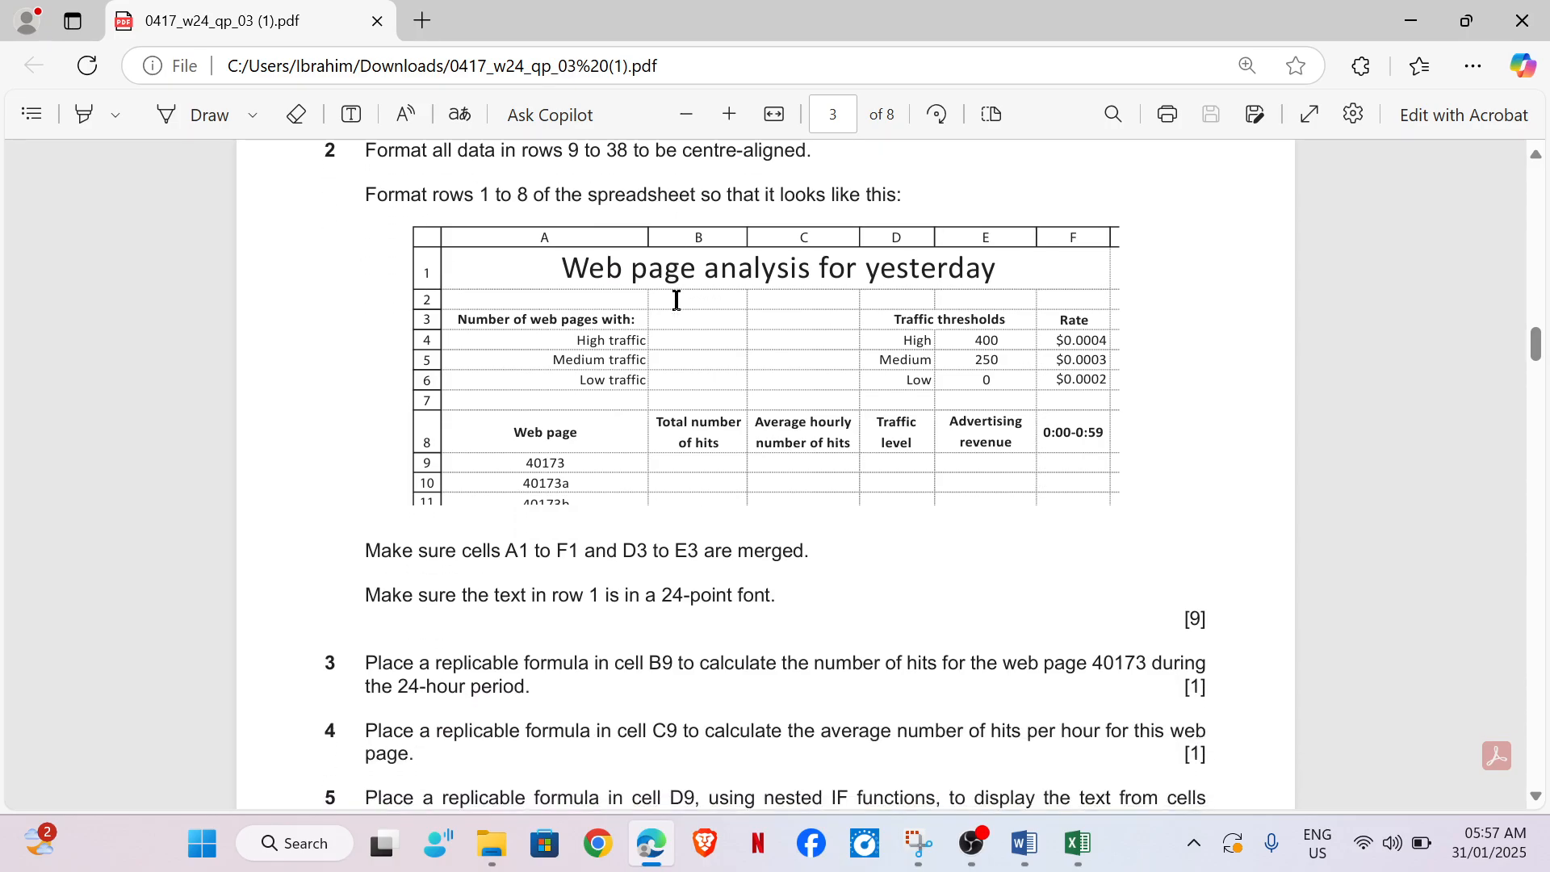
{"action": "scroll", "coordinate": [675, 302], "scroll_direction": "up", "scroll_amount": 2}
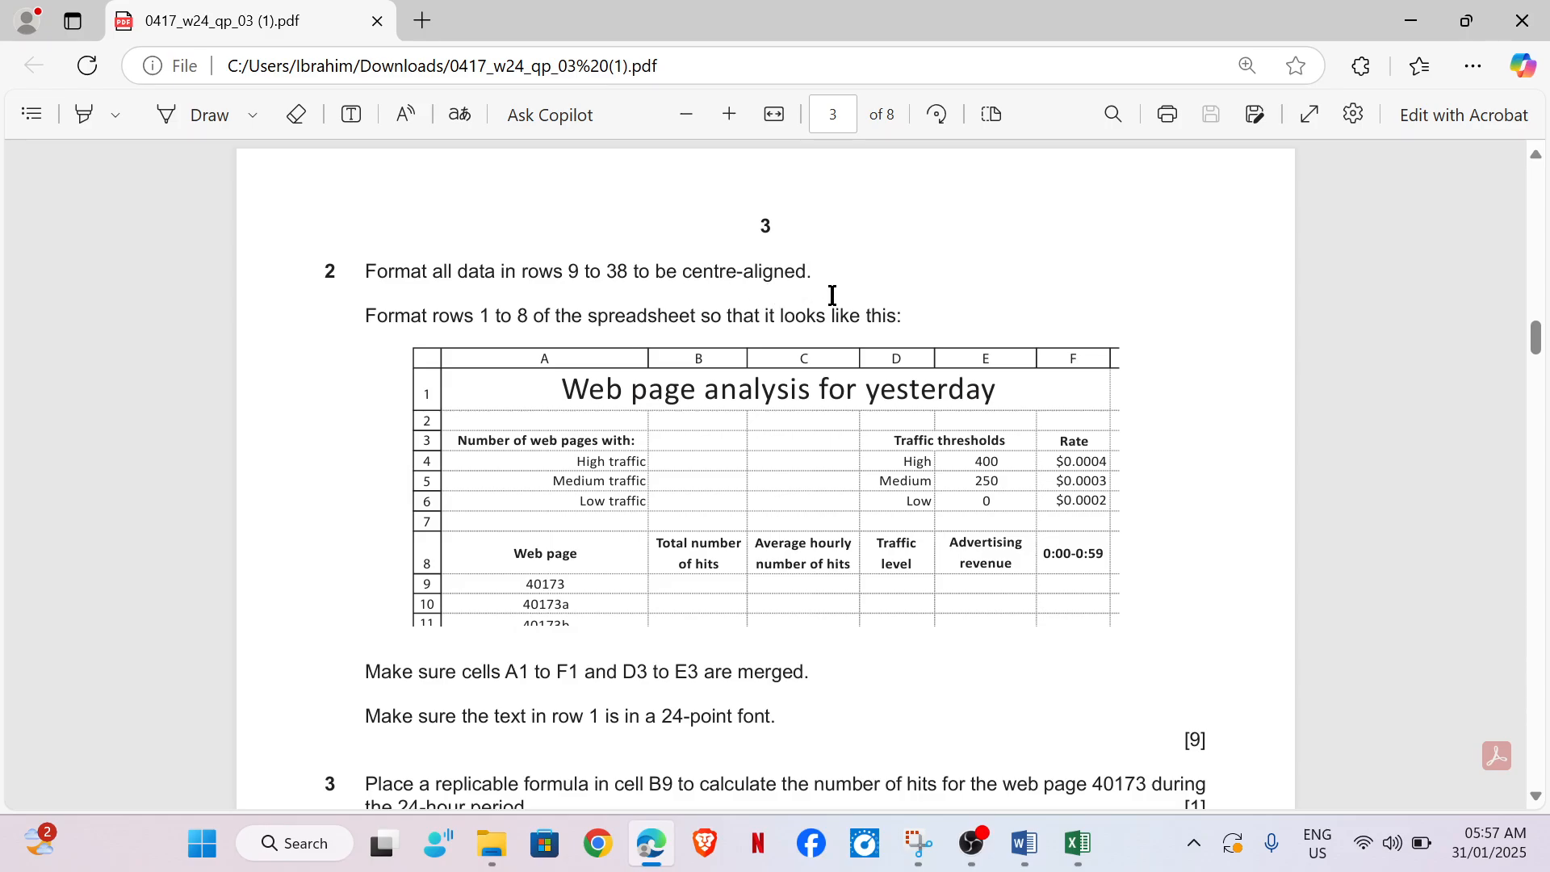
{"action": "mouse_move", "coordinate": [1078, 843]}
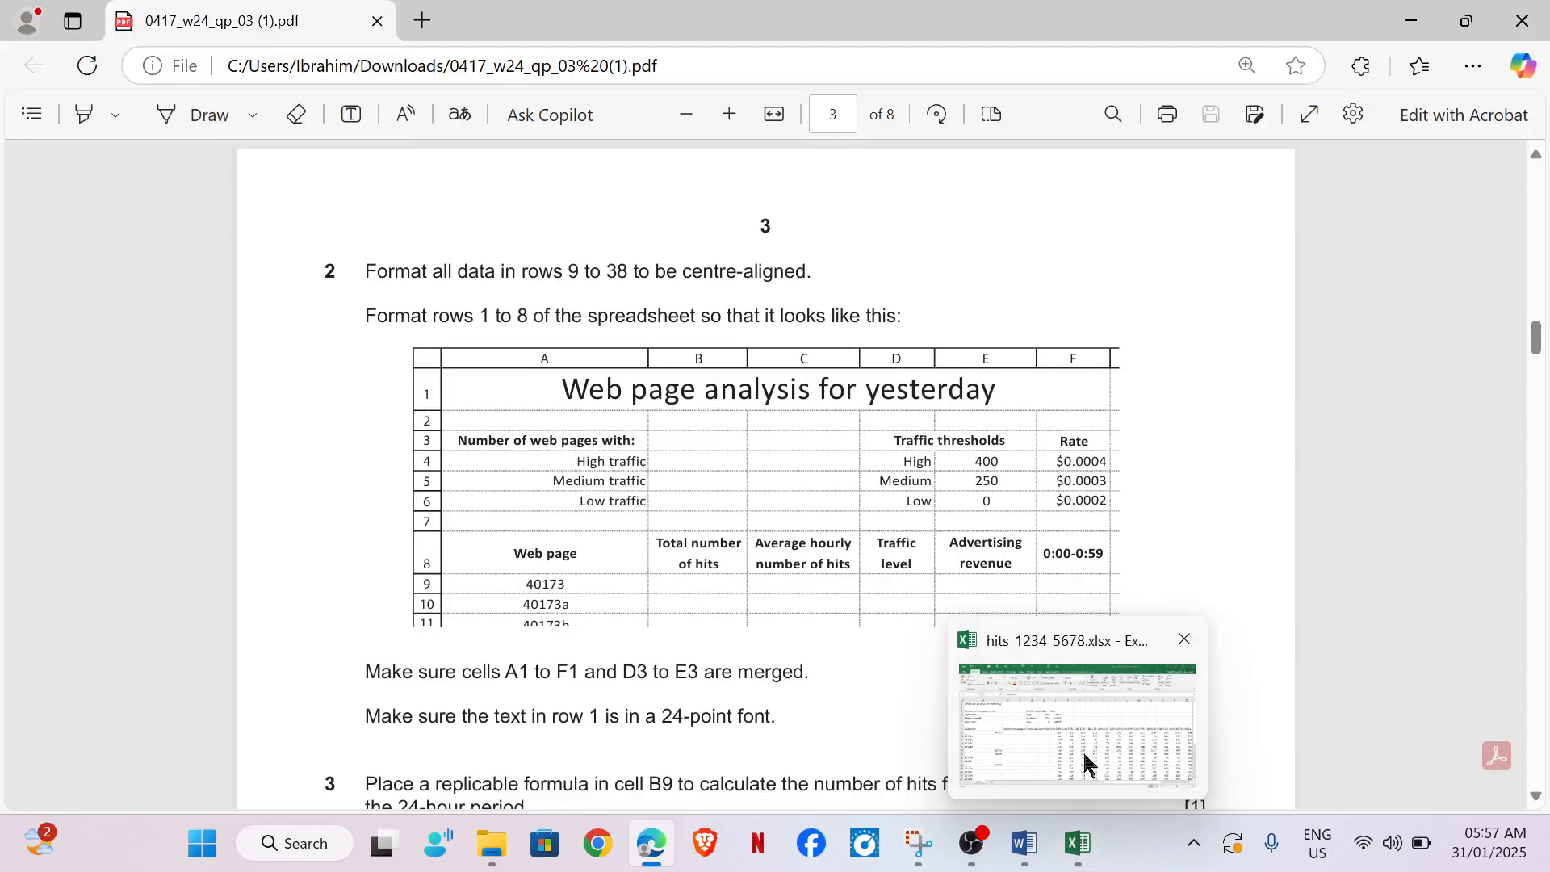
Step: Switch to the hits spreadsheet in Excel and centre-align all data in rows 9 to 38, from column A to column AC
{"action": "left_click", "coordinate": [1085, 764]}
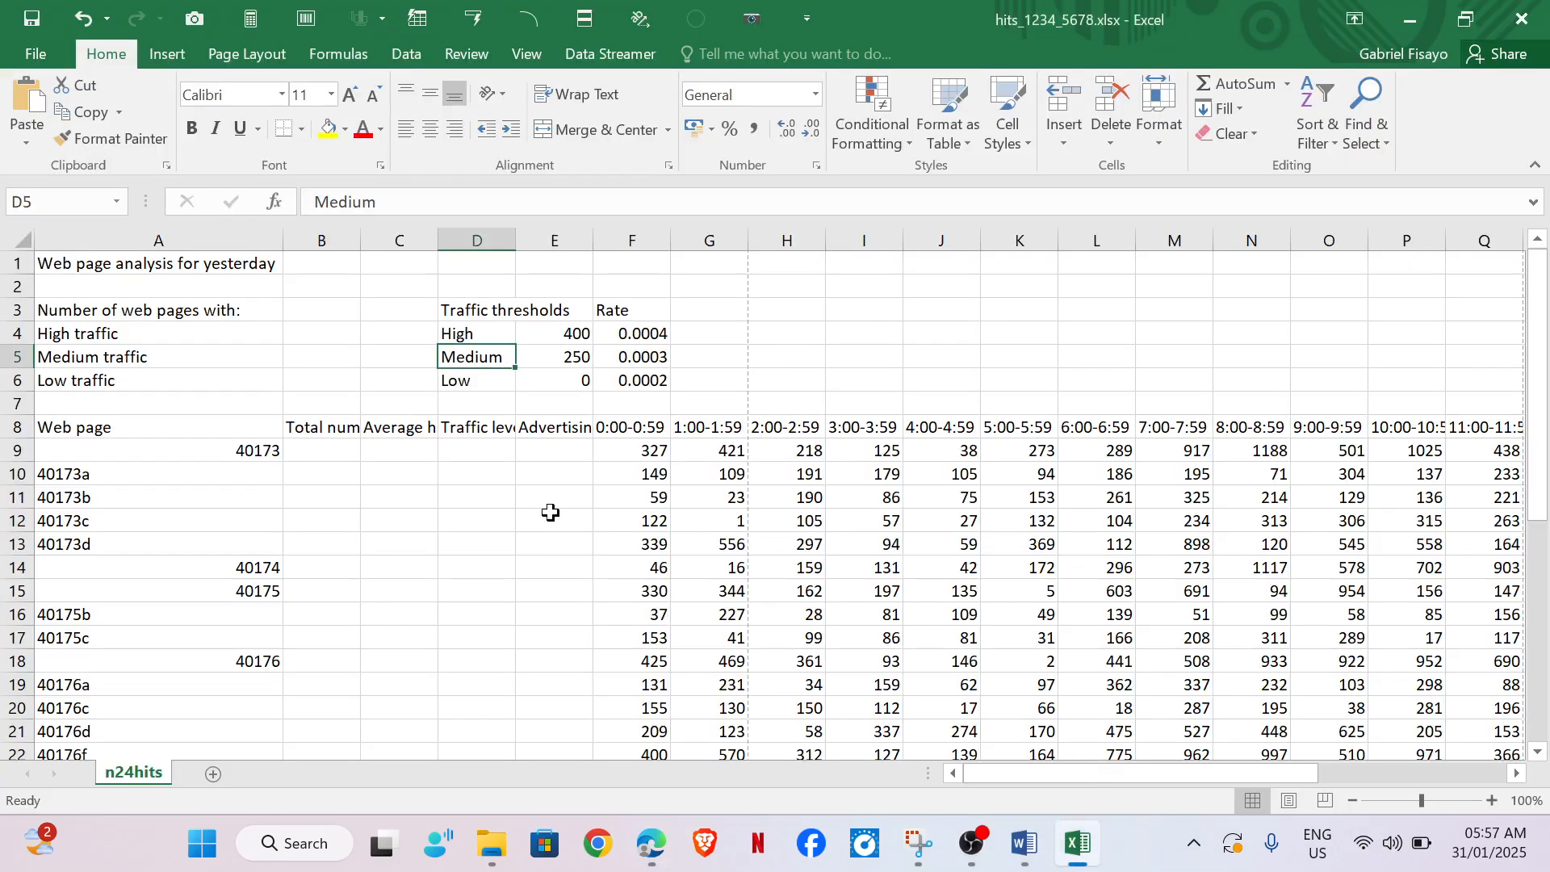
{"action": "mouse_move", "coordinate": [651, 842]}
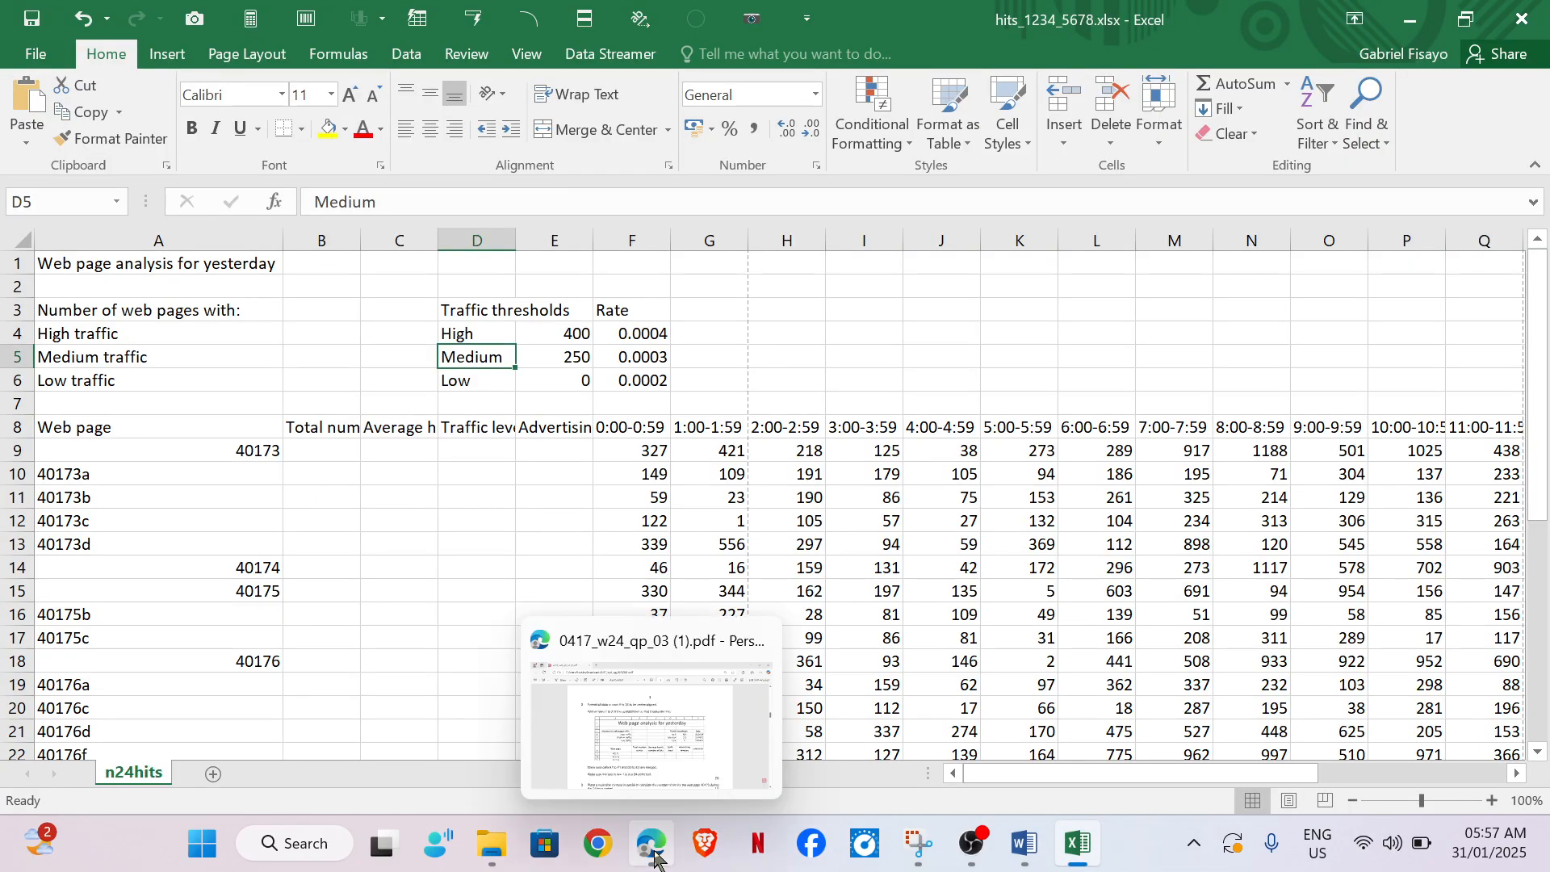
{"action": "mouse_move", "coordinate": [646, 741]}
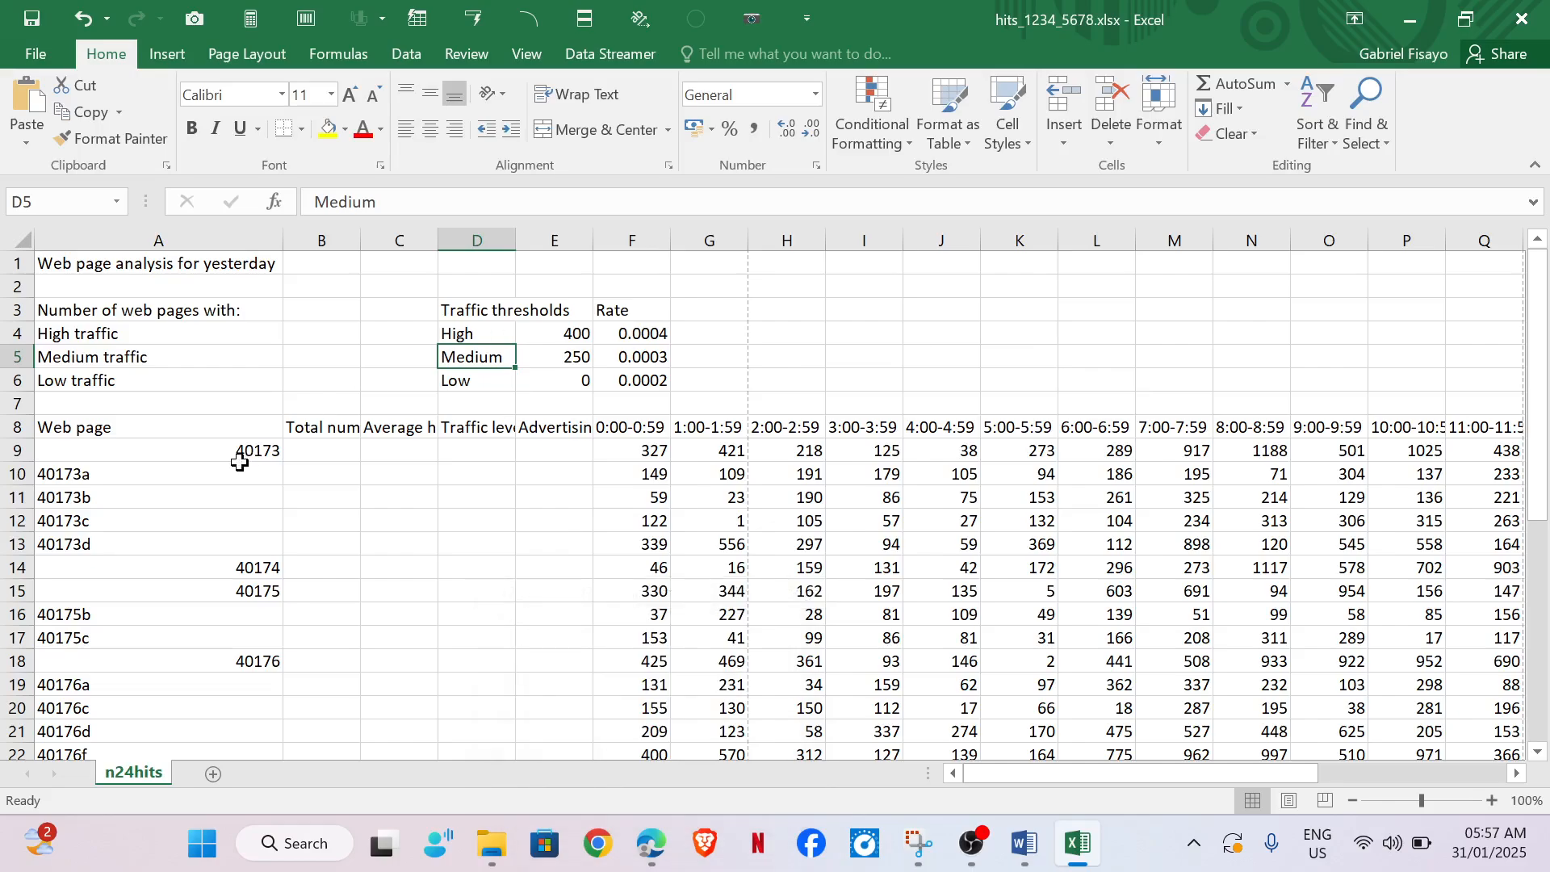
{"action": "left_click_drag", "start_coordinate": [87, 445], "coordinate": [1370, 696]}
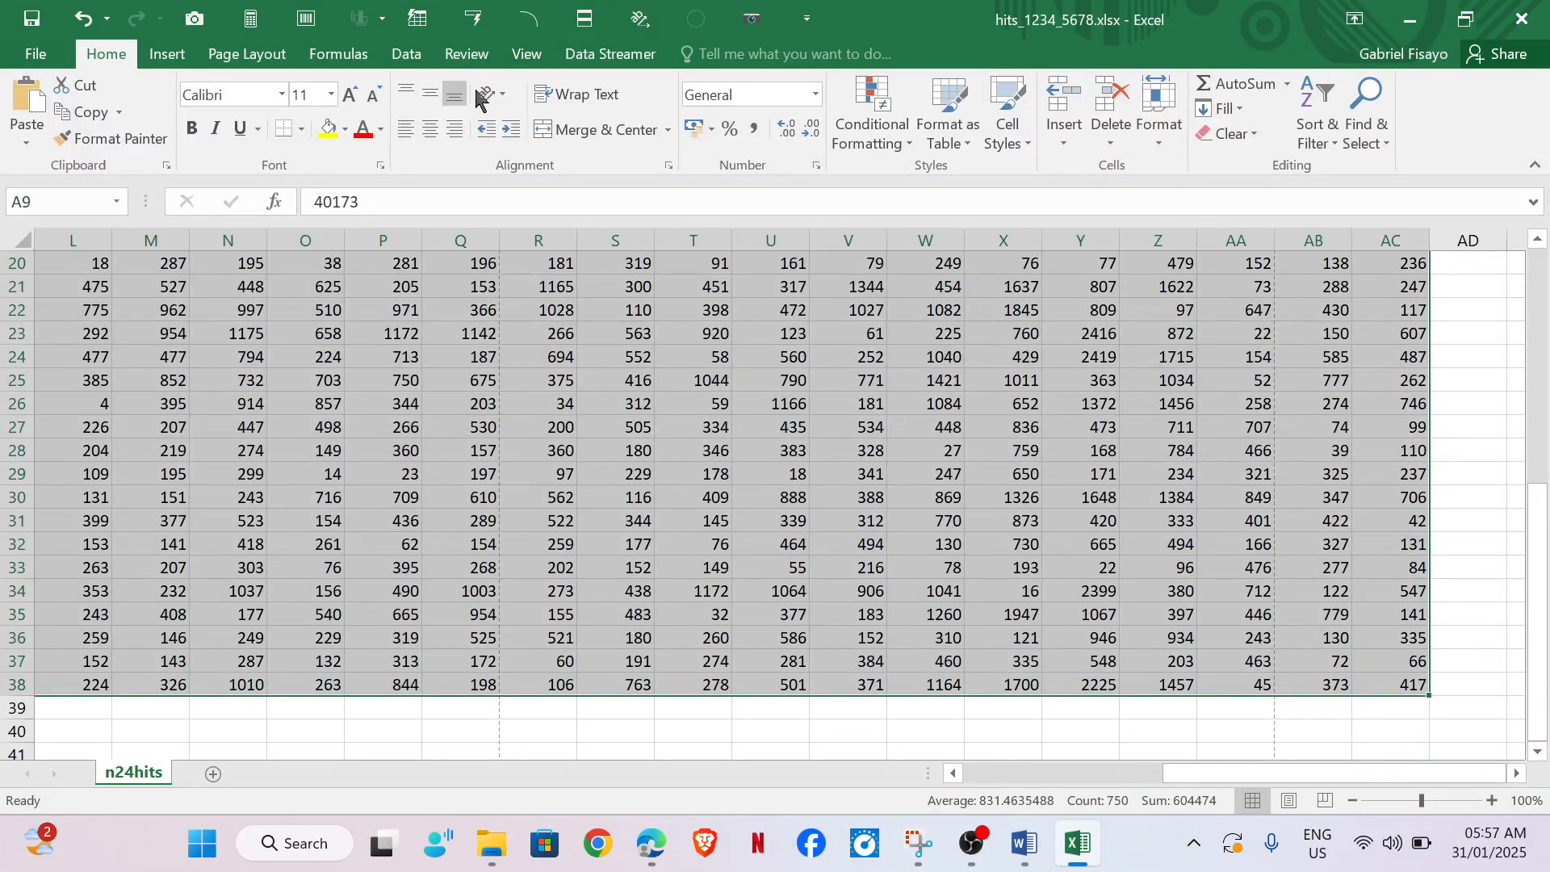
{"action": "left_click", "coordinate": [430, 129]}
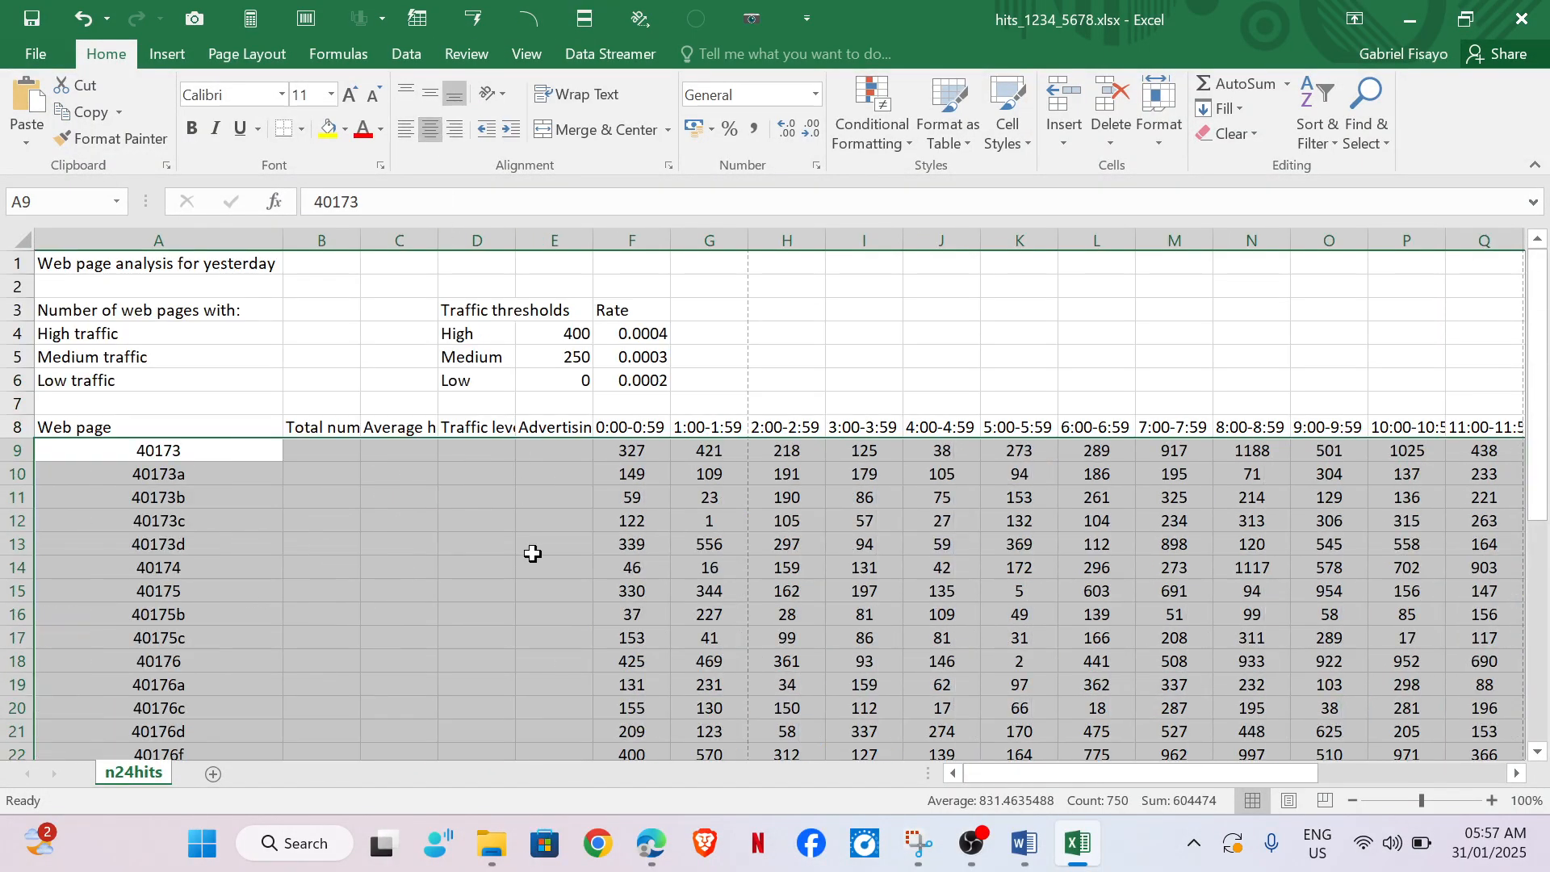
{"action": "left_click", "coordinate": [534, 547]}
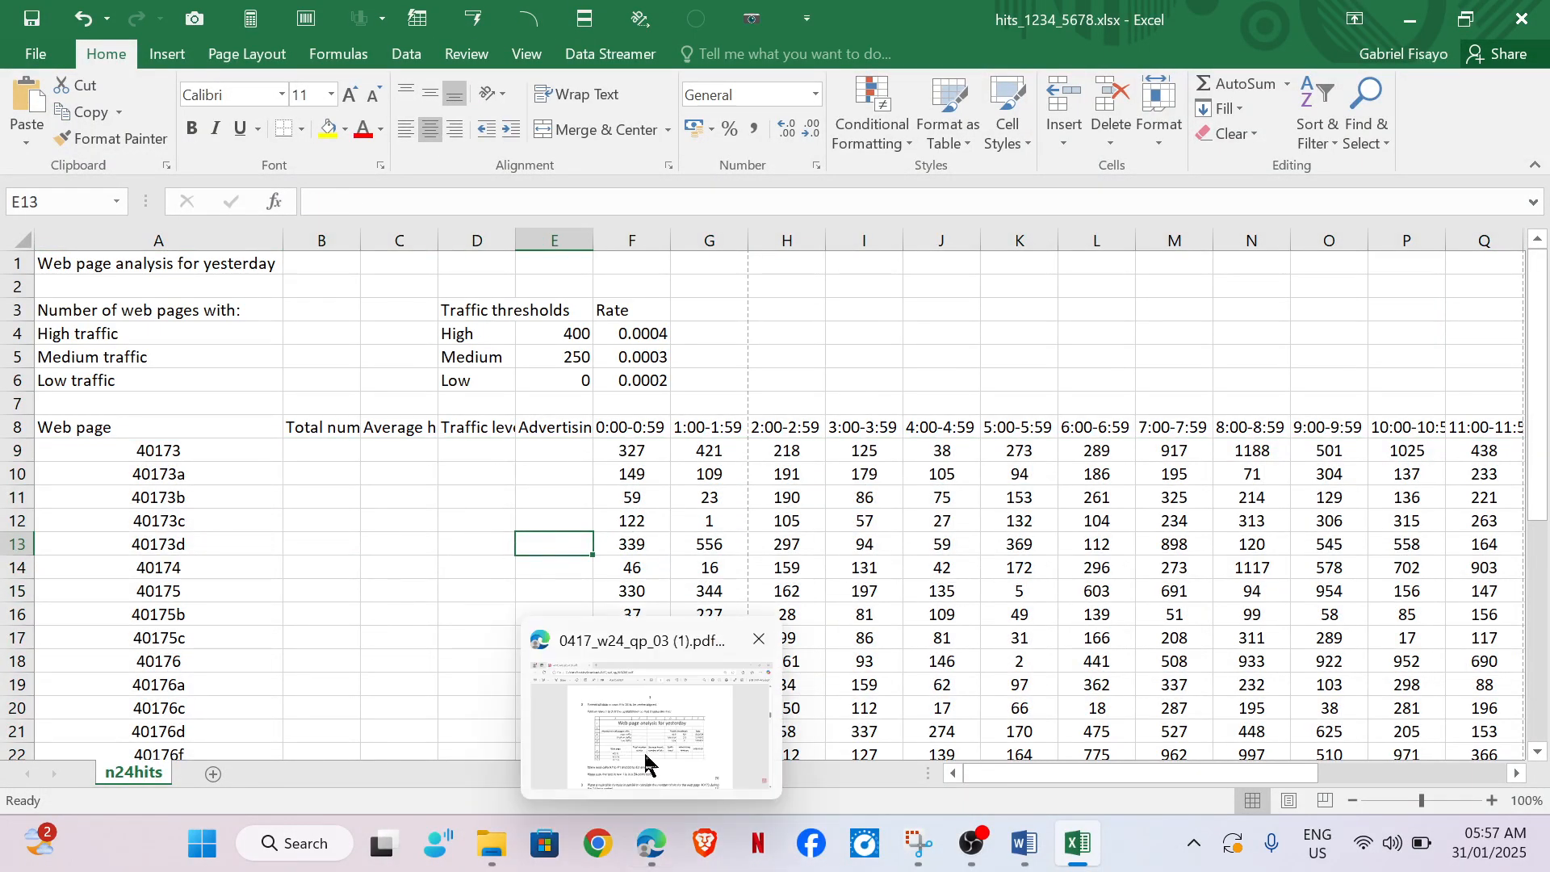
Step: Consult question 2 in the question paper, return to Excel and merge and centre the title across cells A1 to F1
{"action": "left_click", "coordinate": [638, 645]}
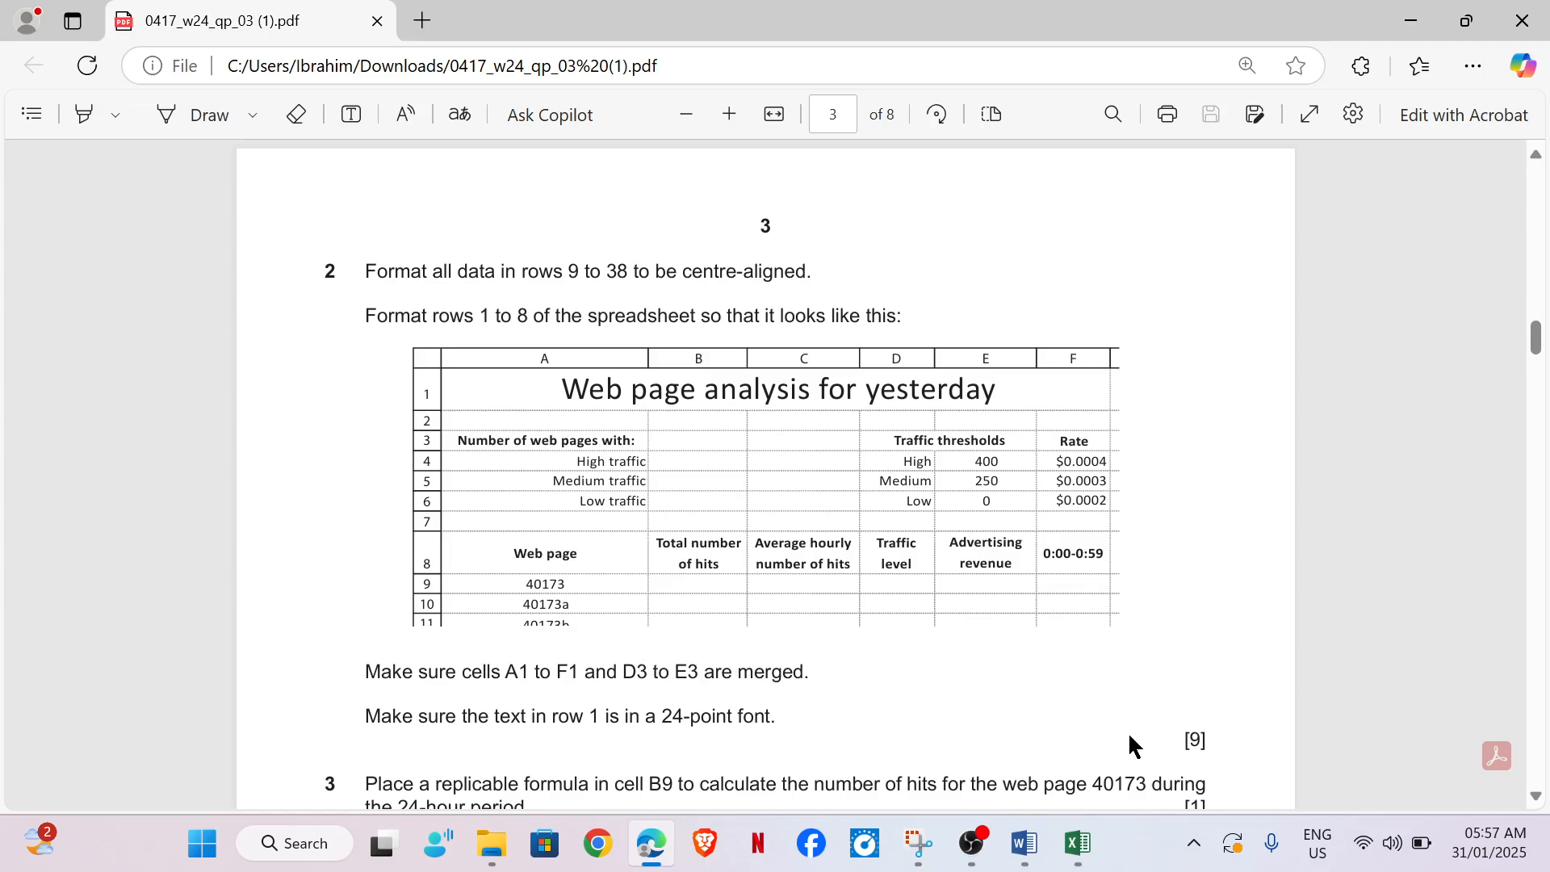
{"action": "mouse_move", "coordinate": [1078, 844]}
{"action": "left_click", "coordinate": [1075, 763]}
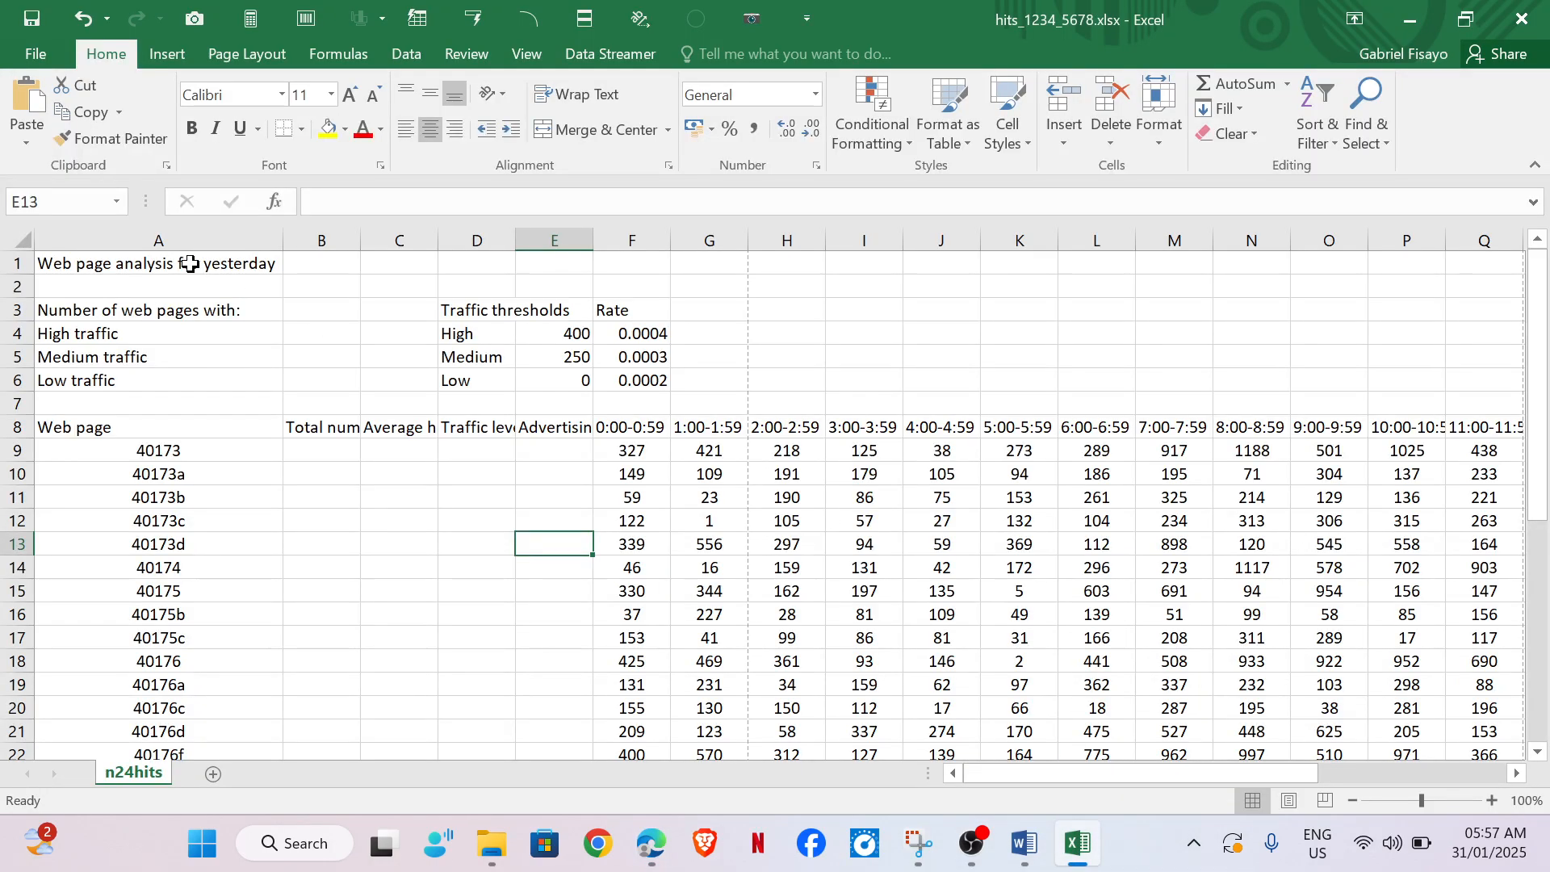
{"action": "left_click_drag", "start_coordinate": [189, 264], "coordinate": [622, 249]}
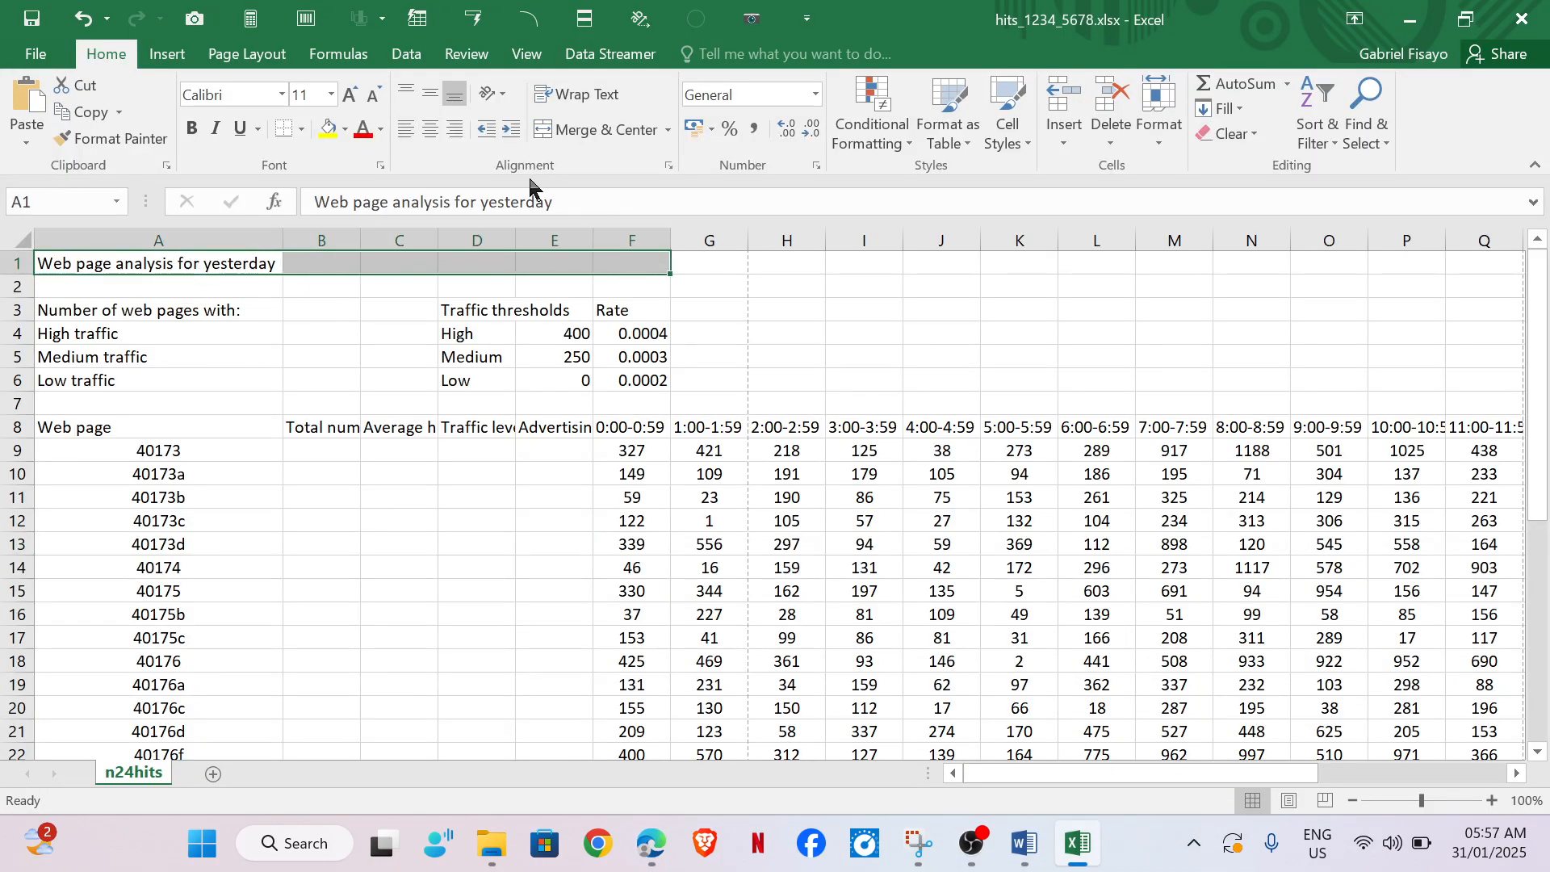
{"action": "left_click", "coordinate": [577, 139]}
Step: Check the merge instruction in the question paper, return to Excel and merge and centre the Traffic thresholds heading across cells D3 to E3
{"action": "mouse_move", "coordinate": [651, 843]}
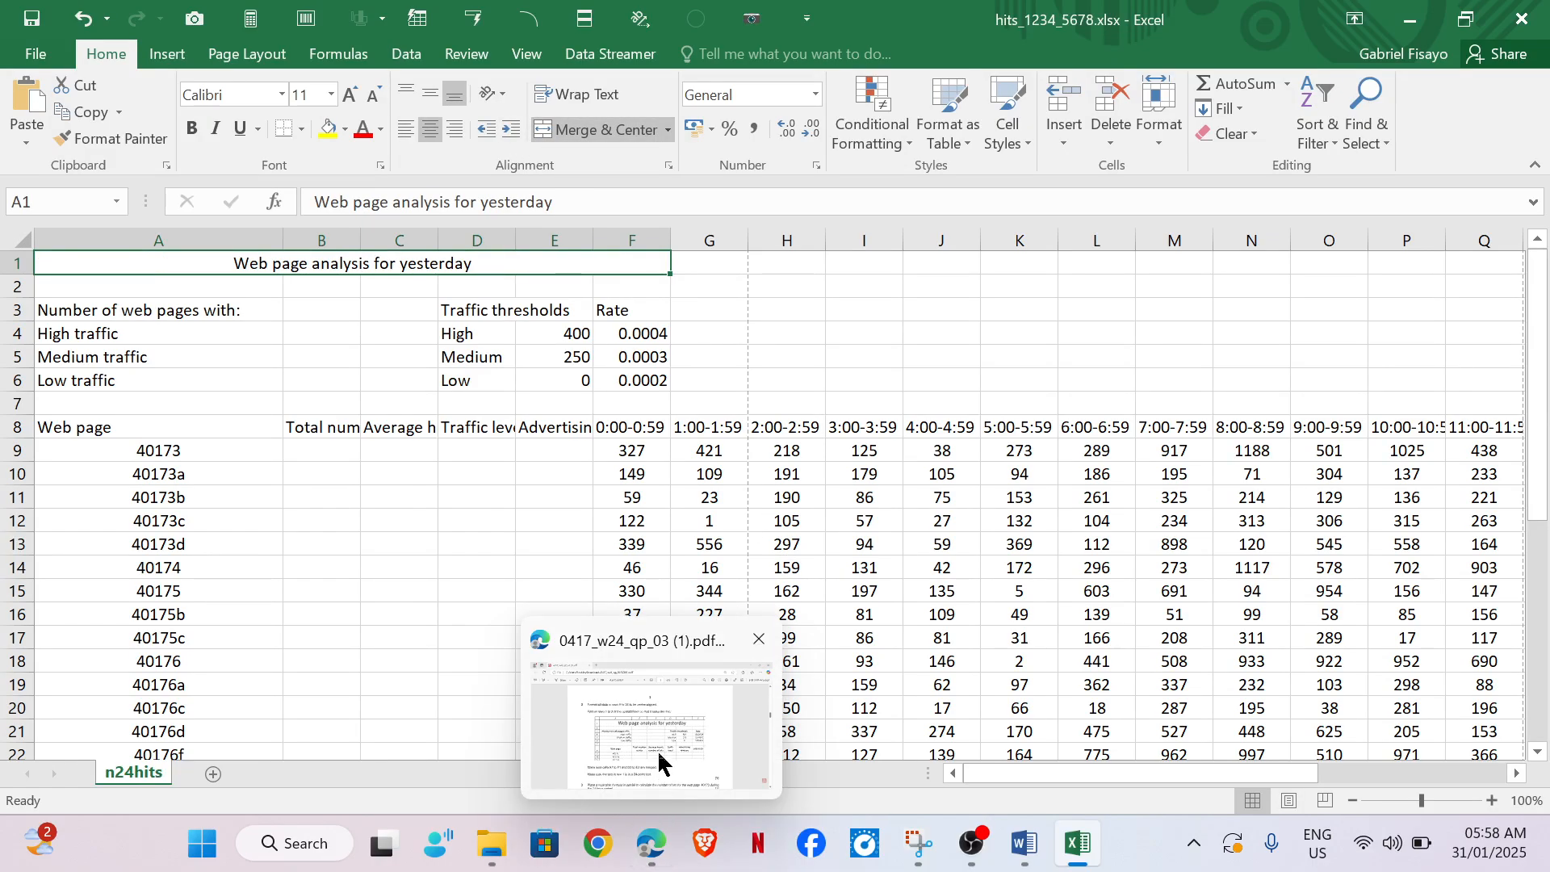
{"action": "left_click", "coordinate": [657, 749]}
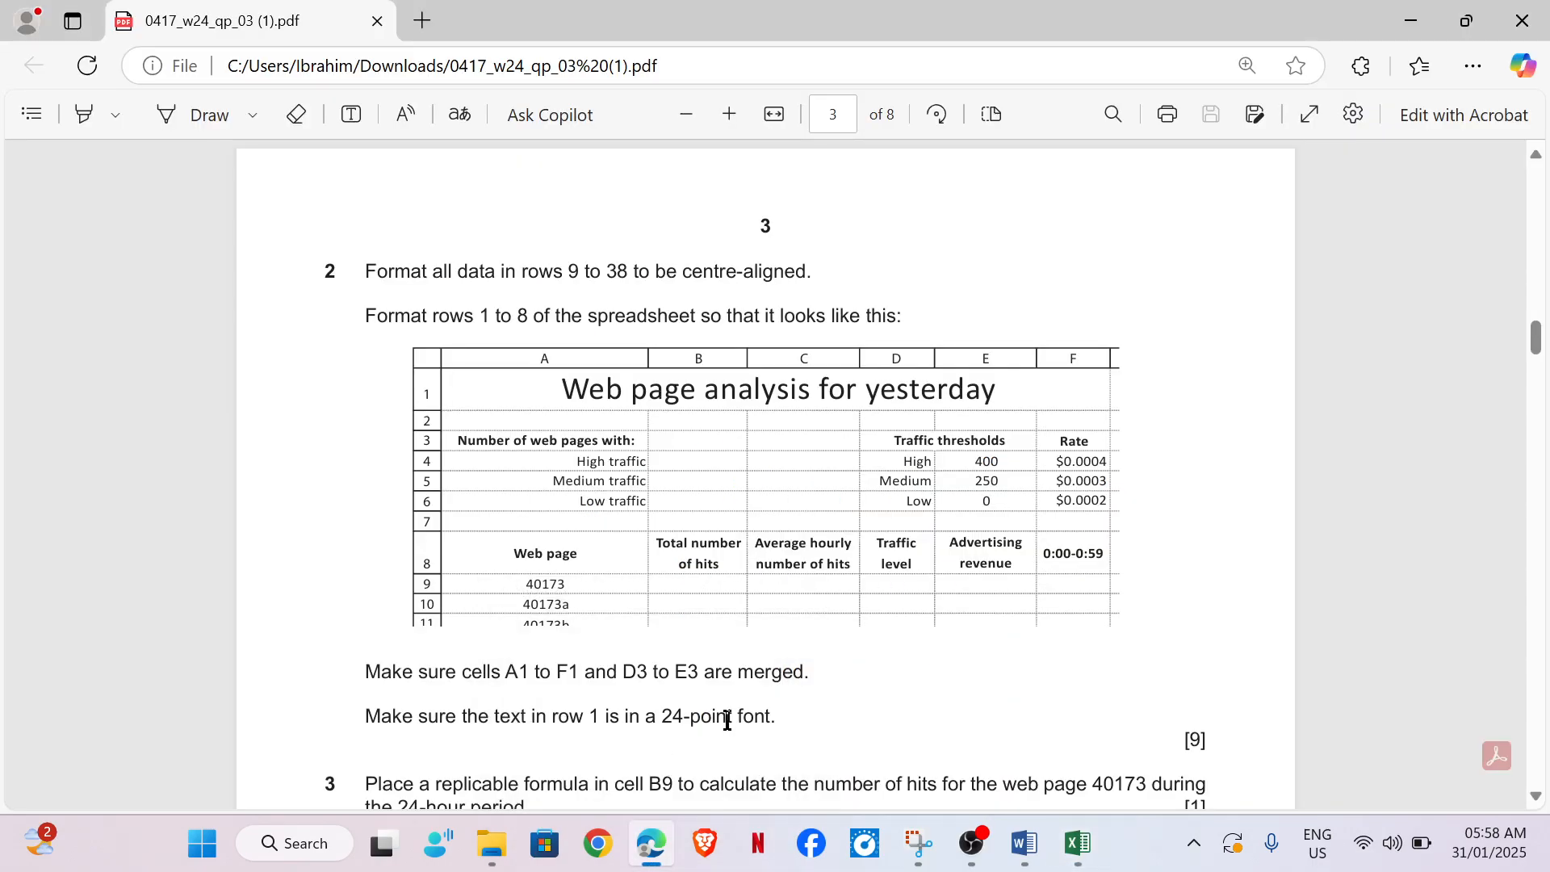
{"action": "mouse_move", "coordinate": [1092, 851]}
{"action": "left_click", "coordinate": [1095, 774]}
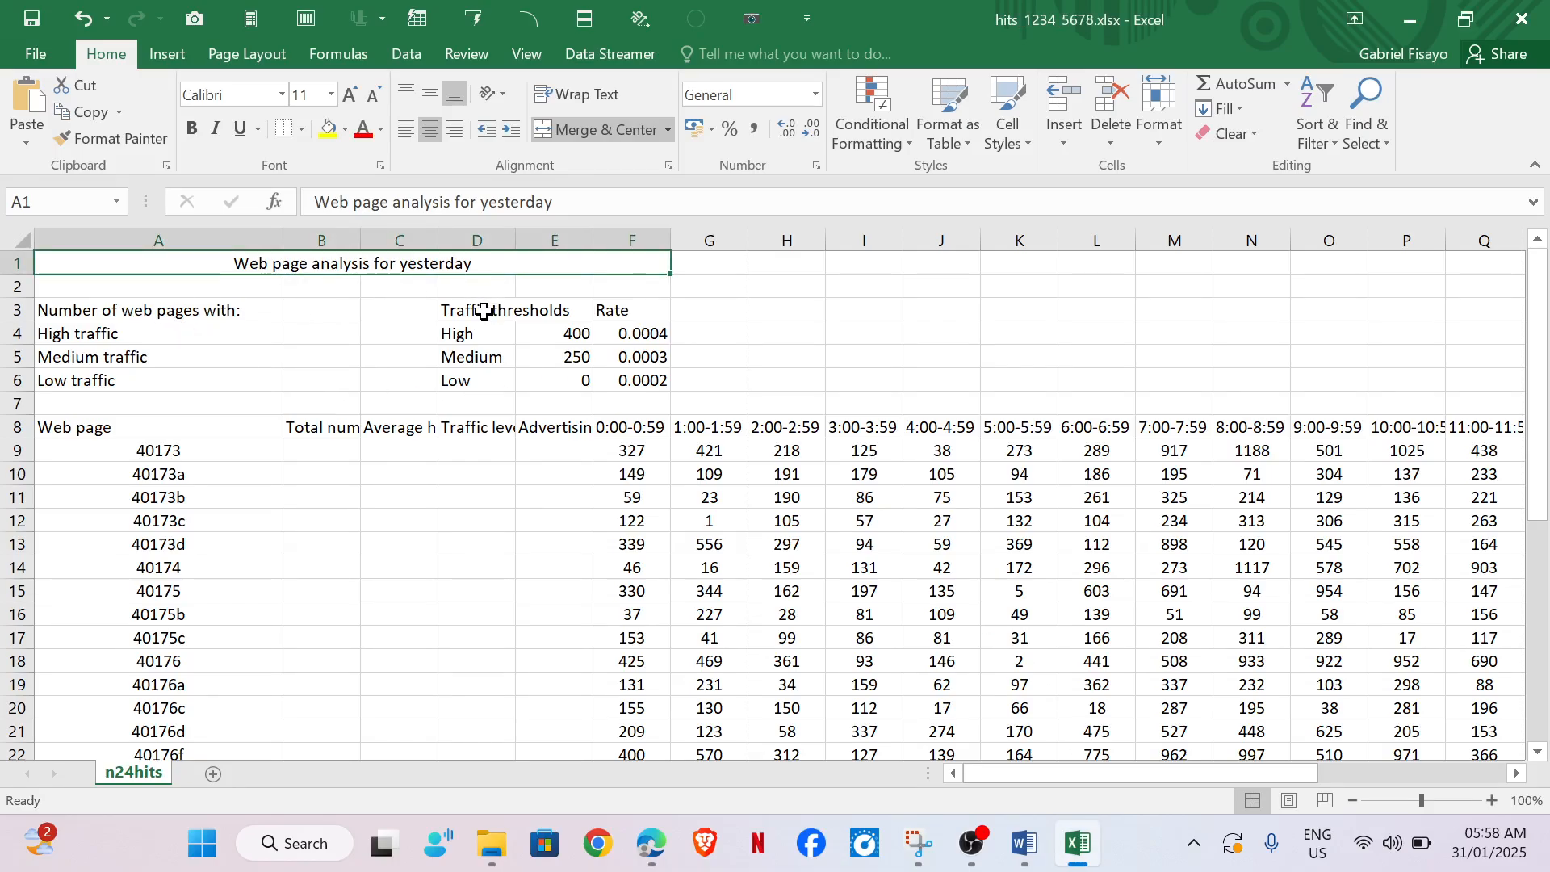
{"action": "left_click_drag", "start_coordinate": [484, 310], "coordinate": [565, 311]}
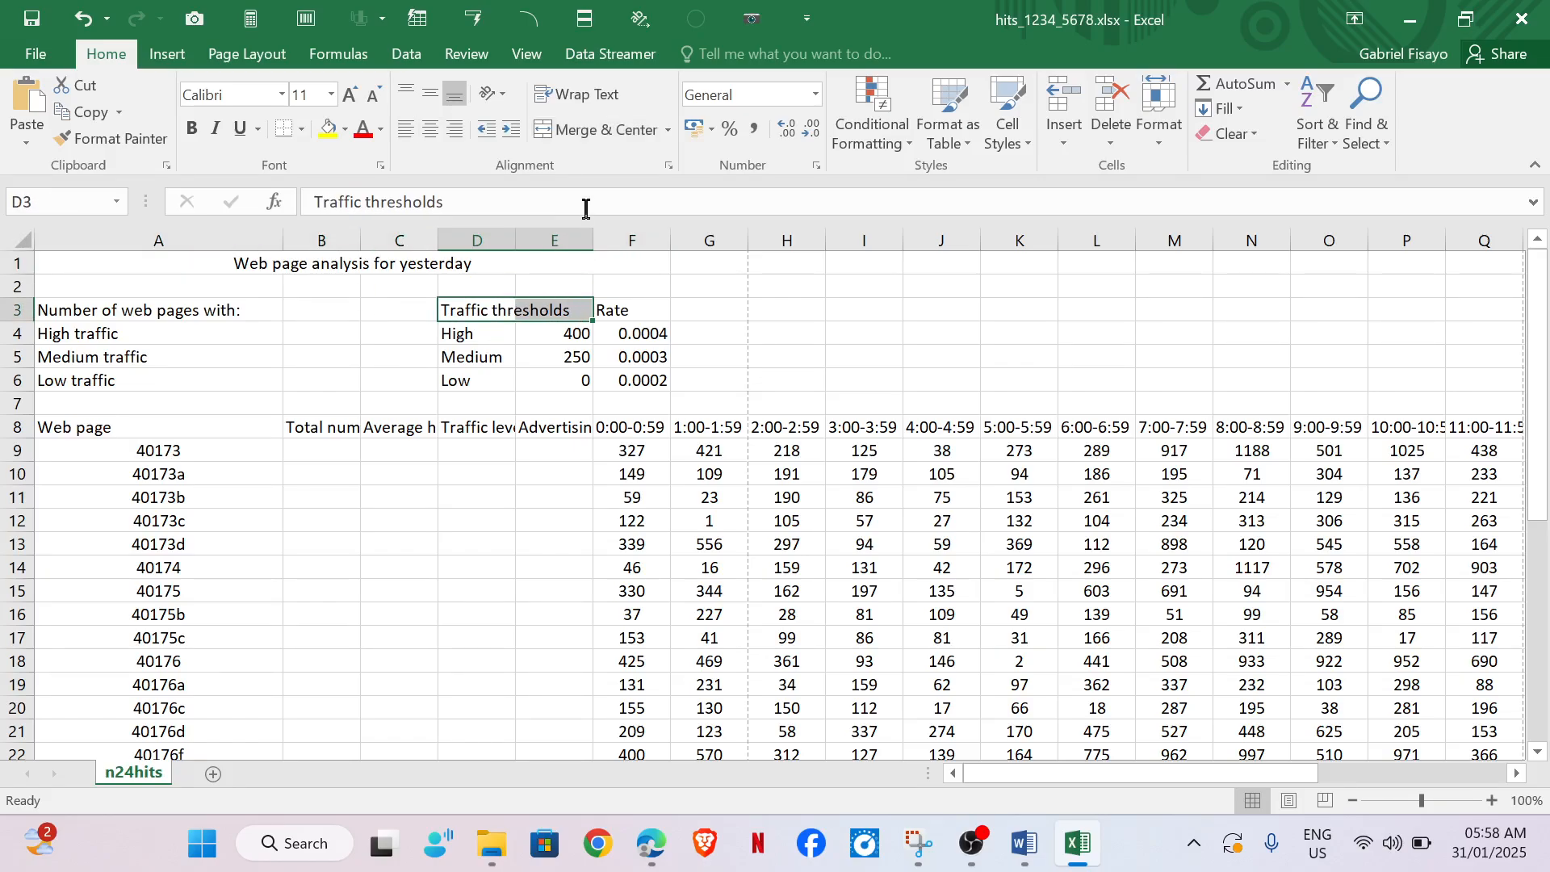
{"action": "left_click", "coordinate": [601, 129]}
Step: Review the row 1 font requirement in the question paper, return to Excel and set the merged title's font size to 21
{"action": "mouse_move", "coordinate": [658, 849]}
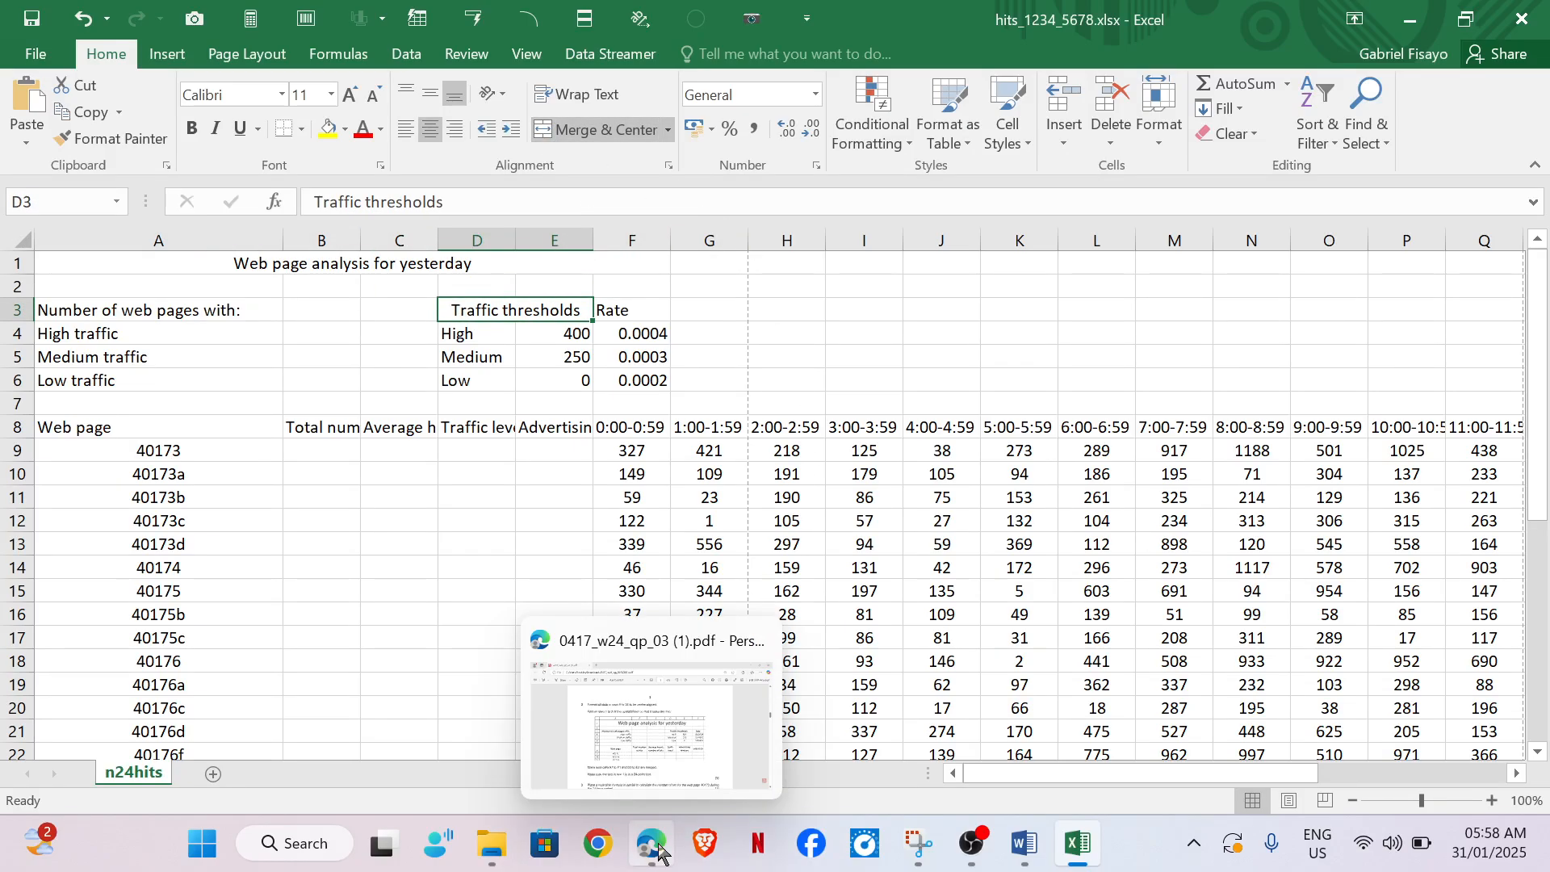
{"action": "left_click", "coordinate": [660, 783]}
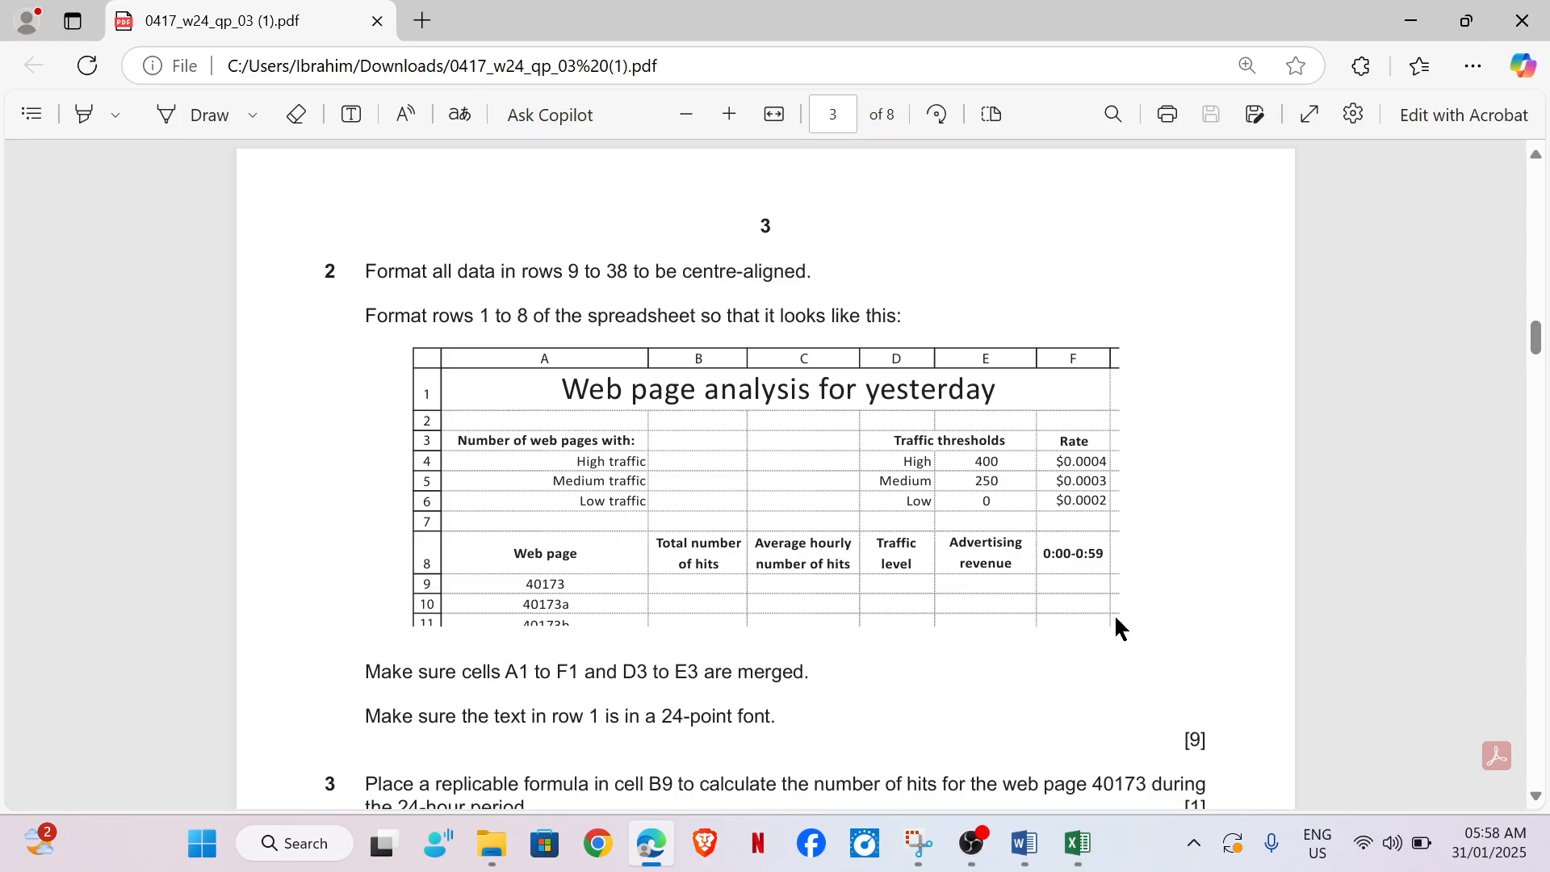
{"action": "mouse_move", "coordinate": [1090, 843]}
{"action": "left_click", "coordinate": [1072, 755]}
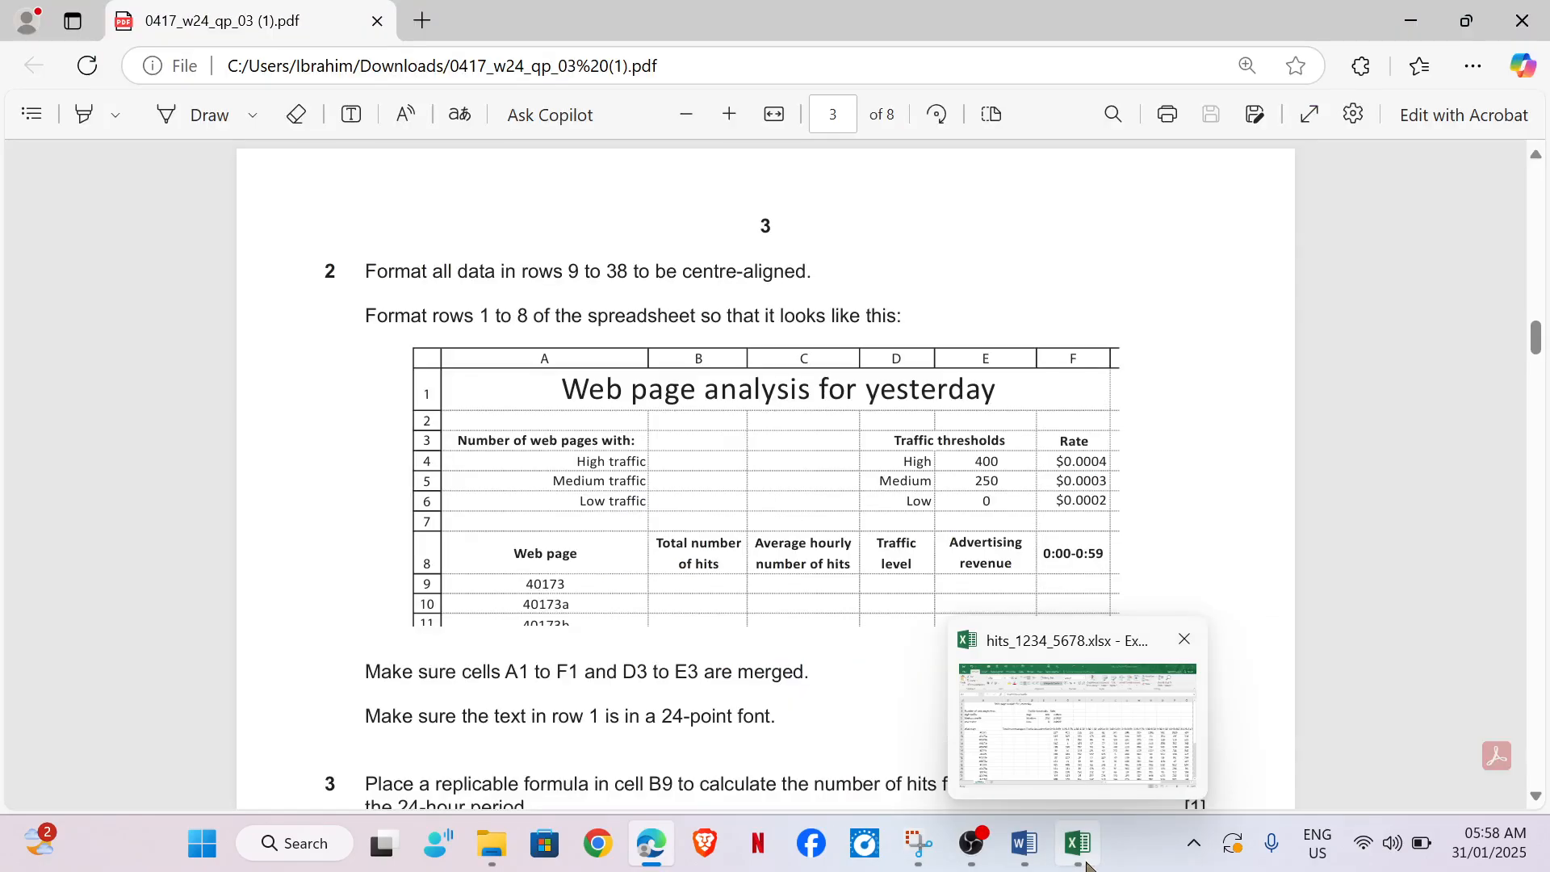
{"action": "scroll", "coordinate": [619, 460], "scroll_direction": "down", "scroll_amount": 1}
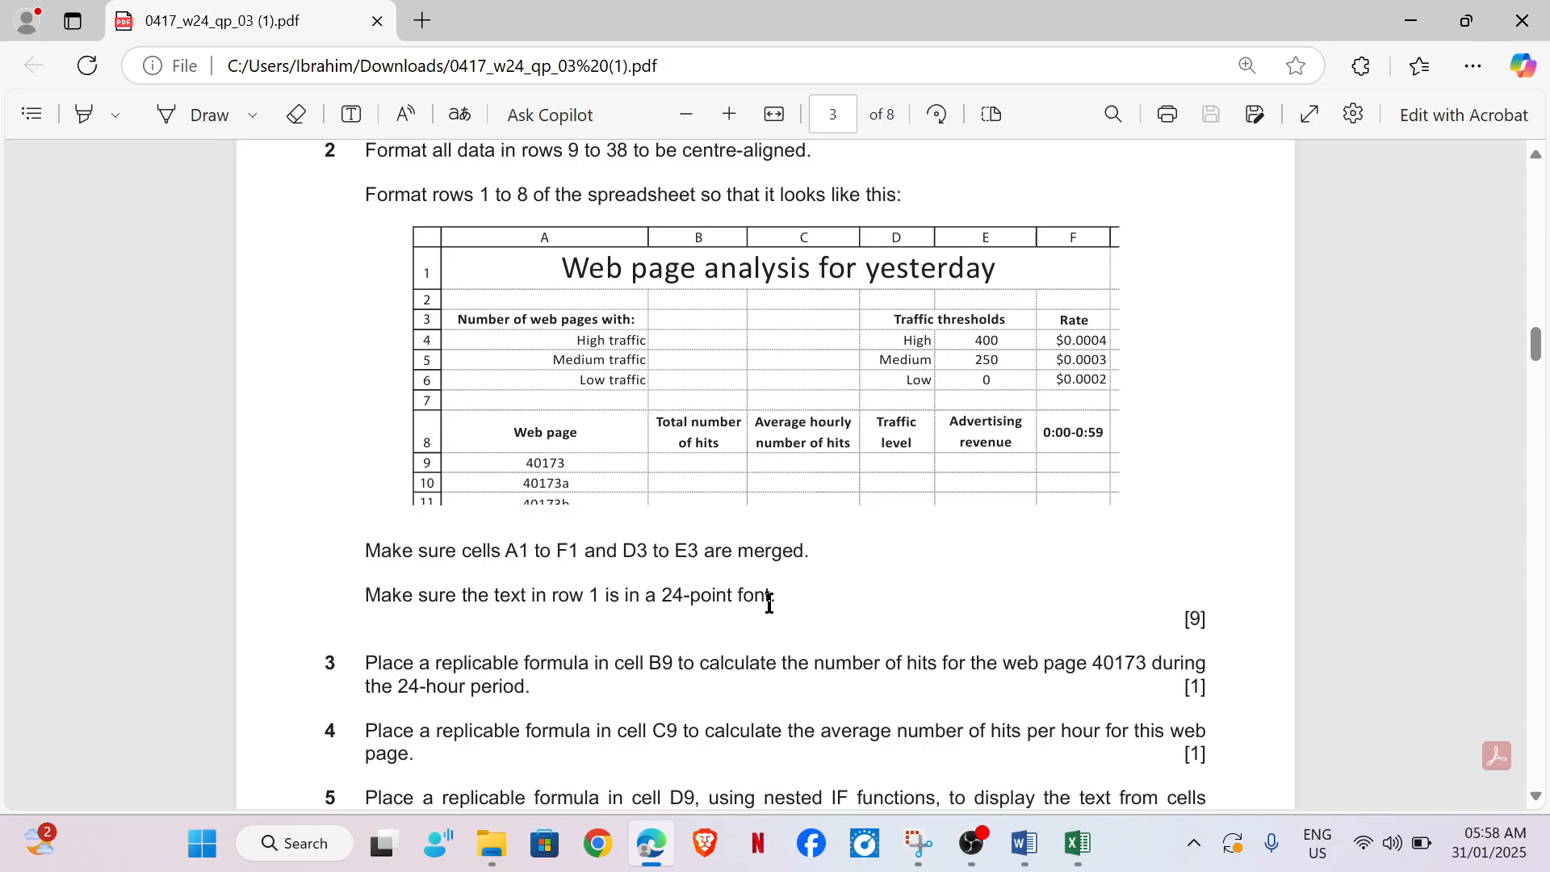
{"action": "scroll", "coordinate": [980, 613], "scroll_direction": "up", "scroll_amount": 1}
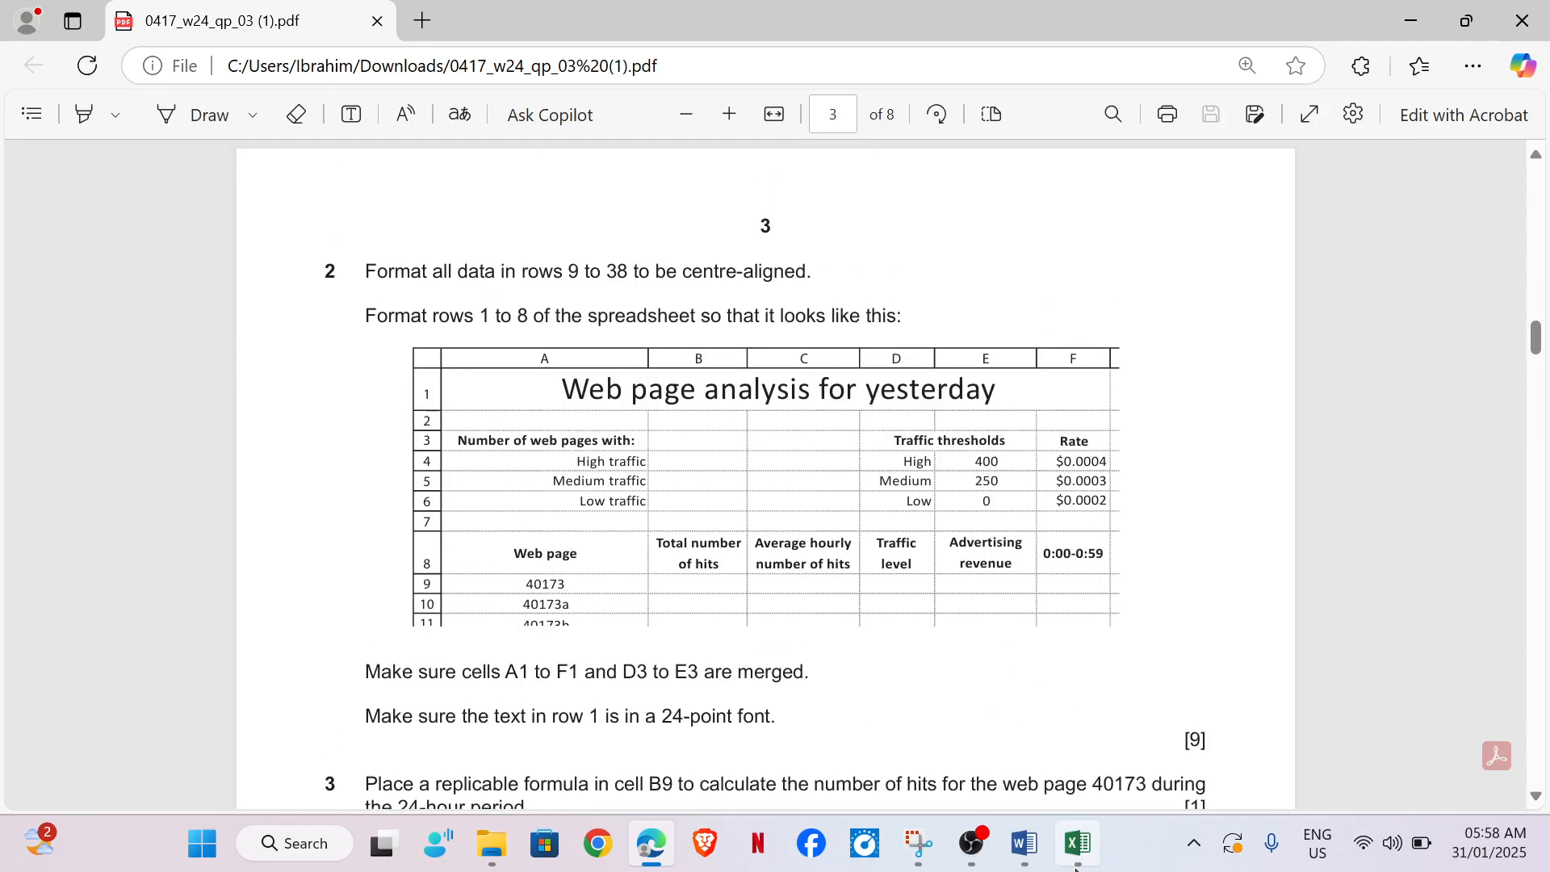
{"action": "left_click", "coordinate": [1078, 843]}
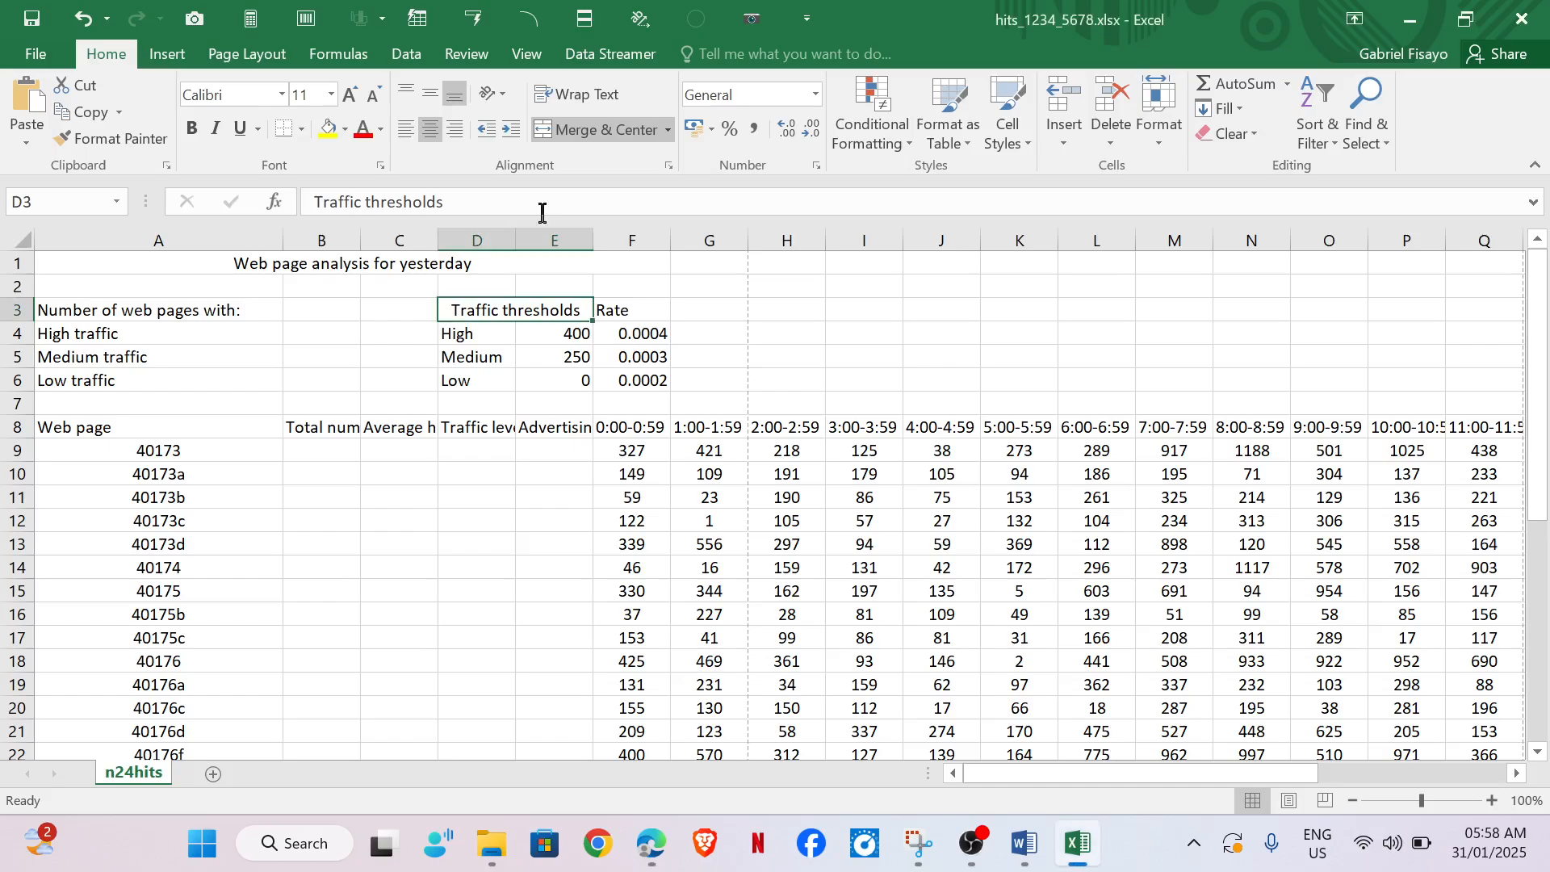
{"action": "left_click", "coordinate": [420, 263]}
{"action": "left_click", "coordinate": [307, 94]}
{"action": "type", "text": "21"}
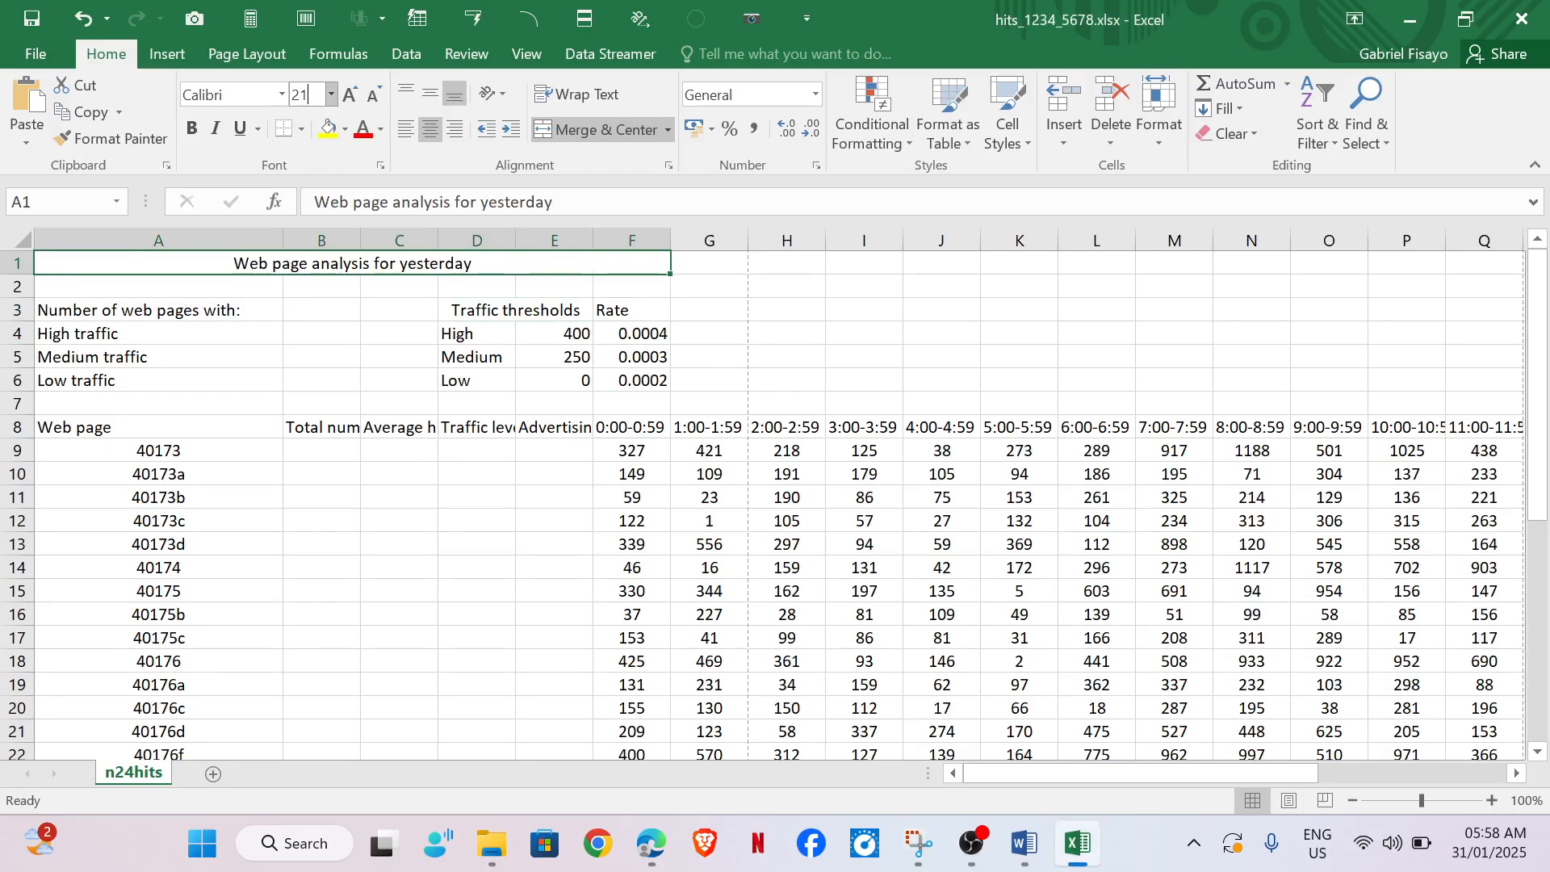
{"action": "key", "text": "Return"}
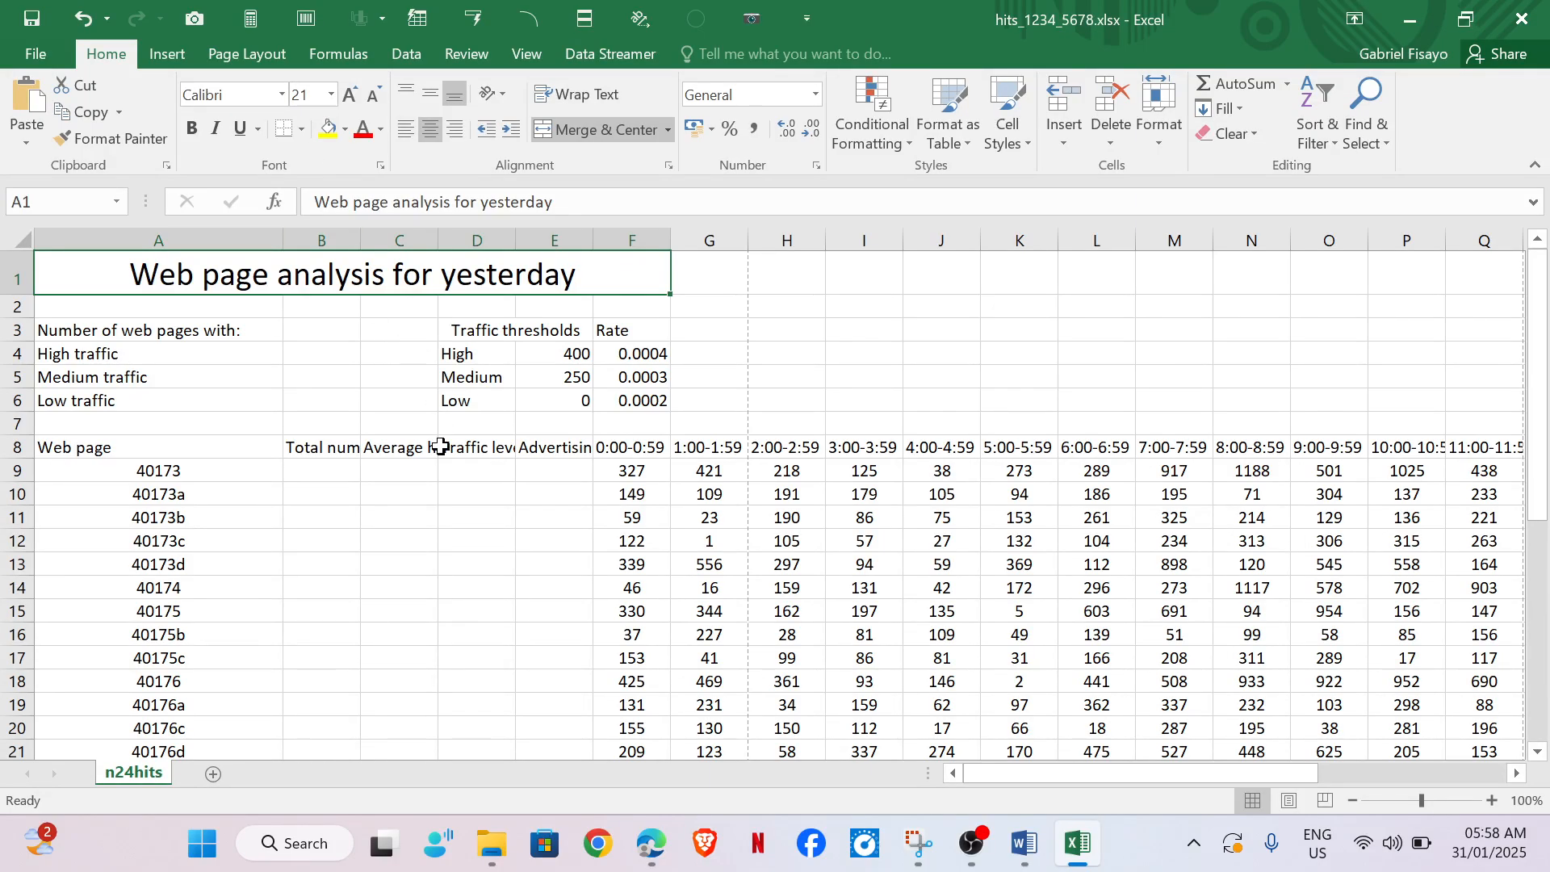
{"action": "left_click", "coordinate": [365, 516]}
Step: Enlarge the sample layout in the question paper to check its headings, return to Excel and make the row 3 headings in A3 to F3 bold
{"action": "mouse_move", "coordinate": [651, 843]}
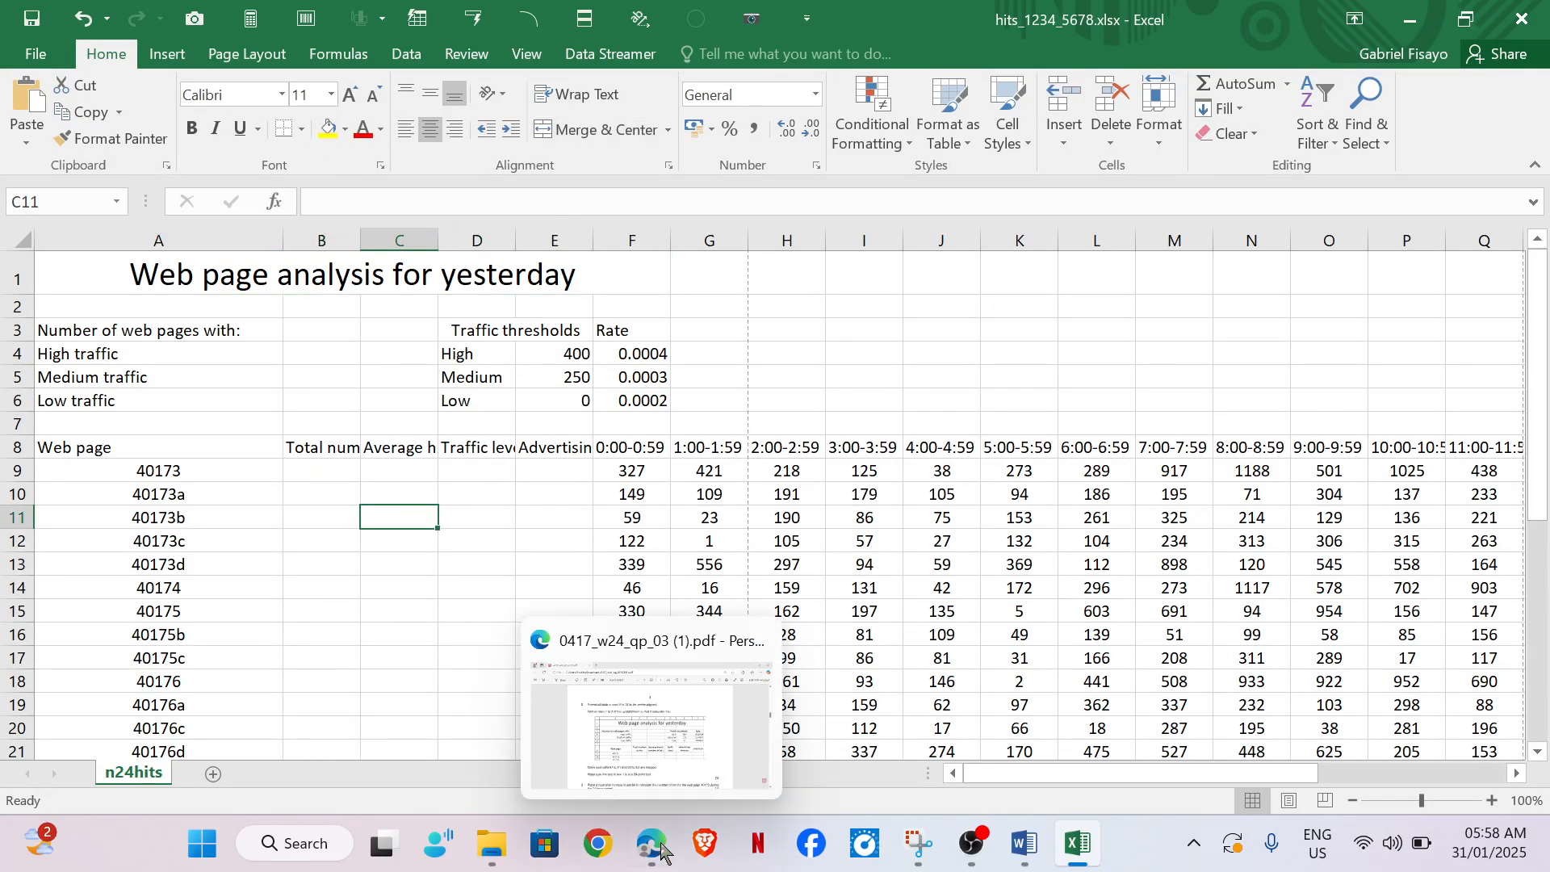
{"action": "left_click", "coordinate": [660, 755]}
{"action": "scroll", "coordinate": [640, 481], "scroll_direction": "down", "scroll_amount": 2}
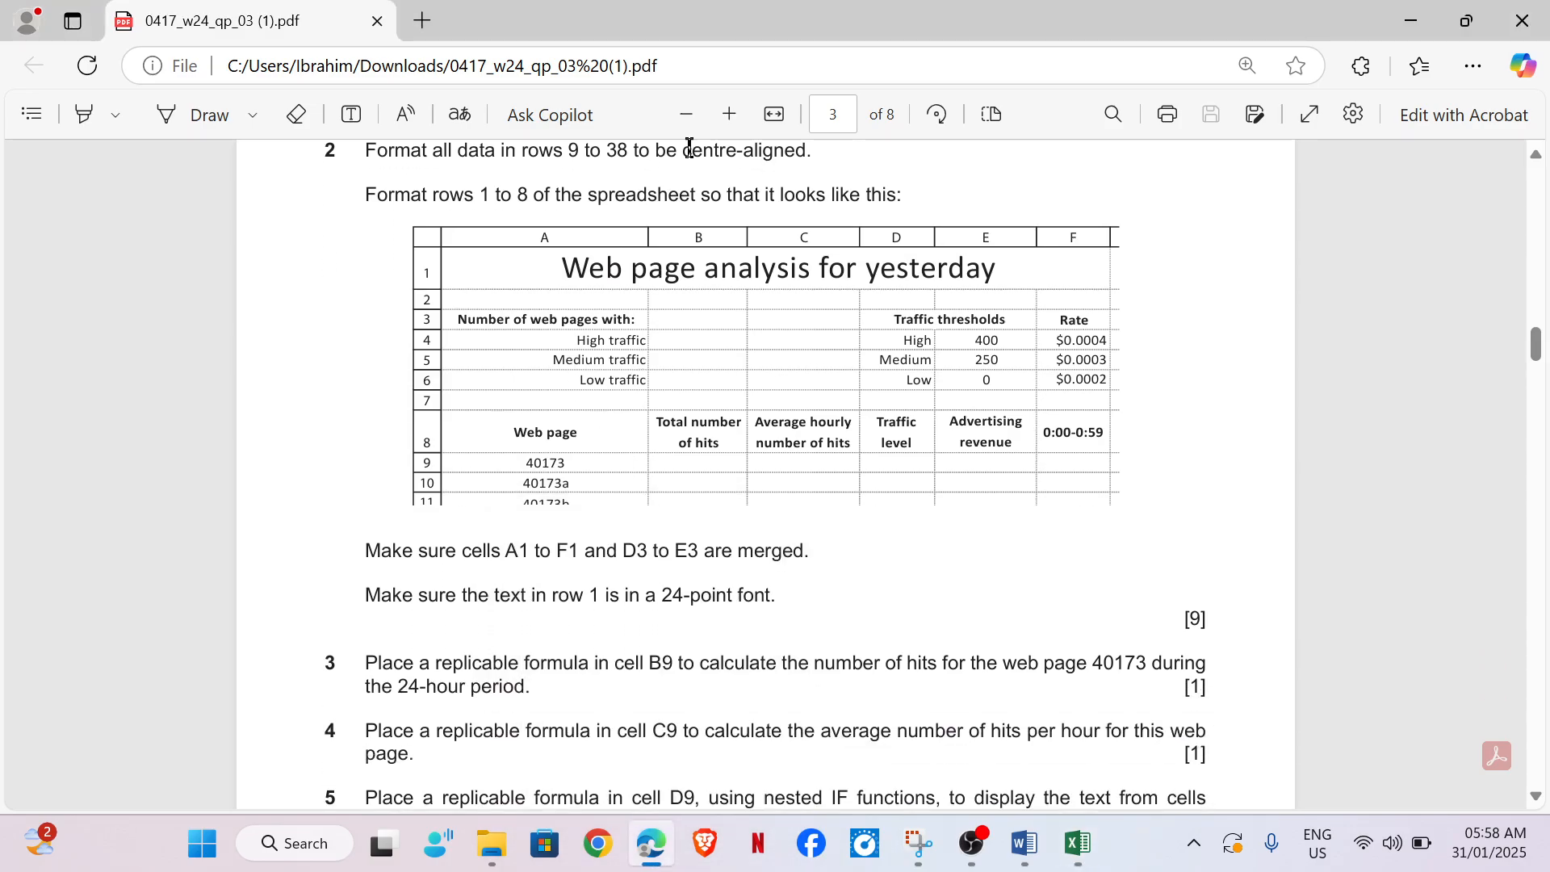
{"action": "left_click", "coordinate": [726, 121]}
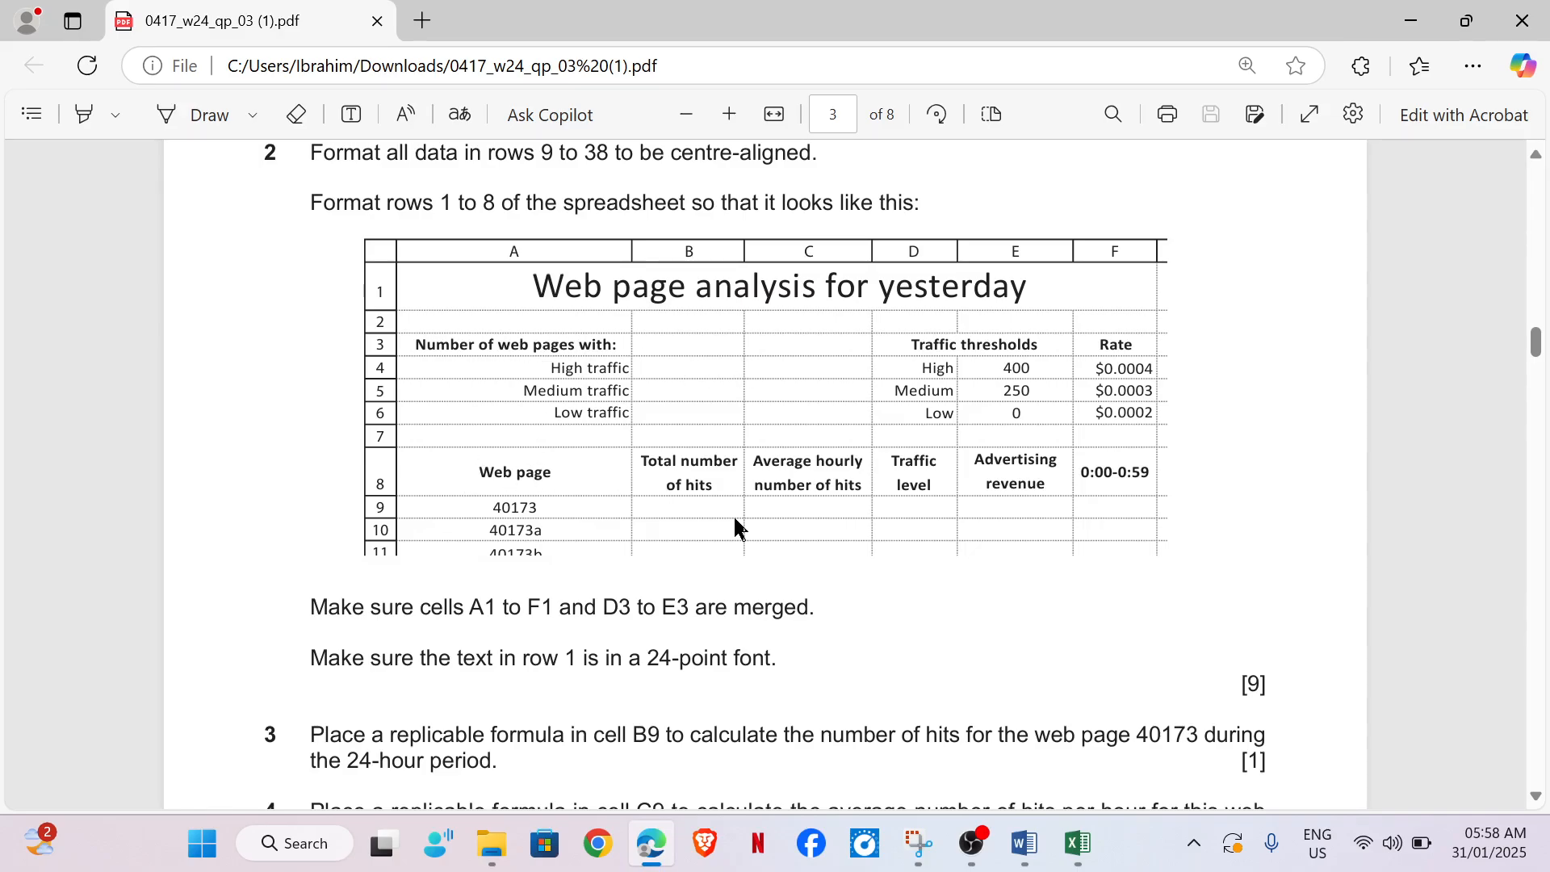
{"action": "mouse_move", "coordinate": [1078, 844]}
{"action": "left_click", "coordinate": [1077, 739]}
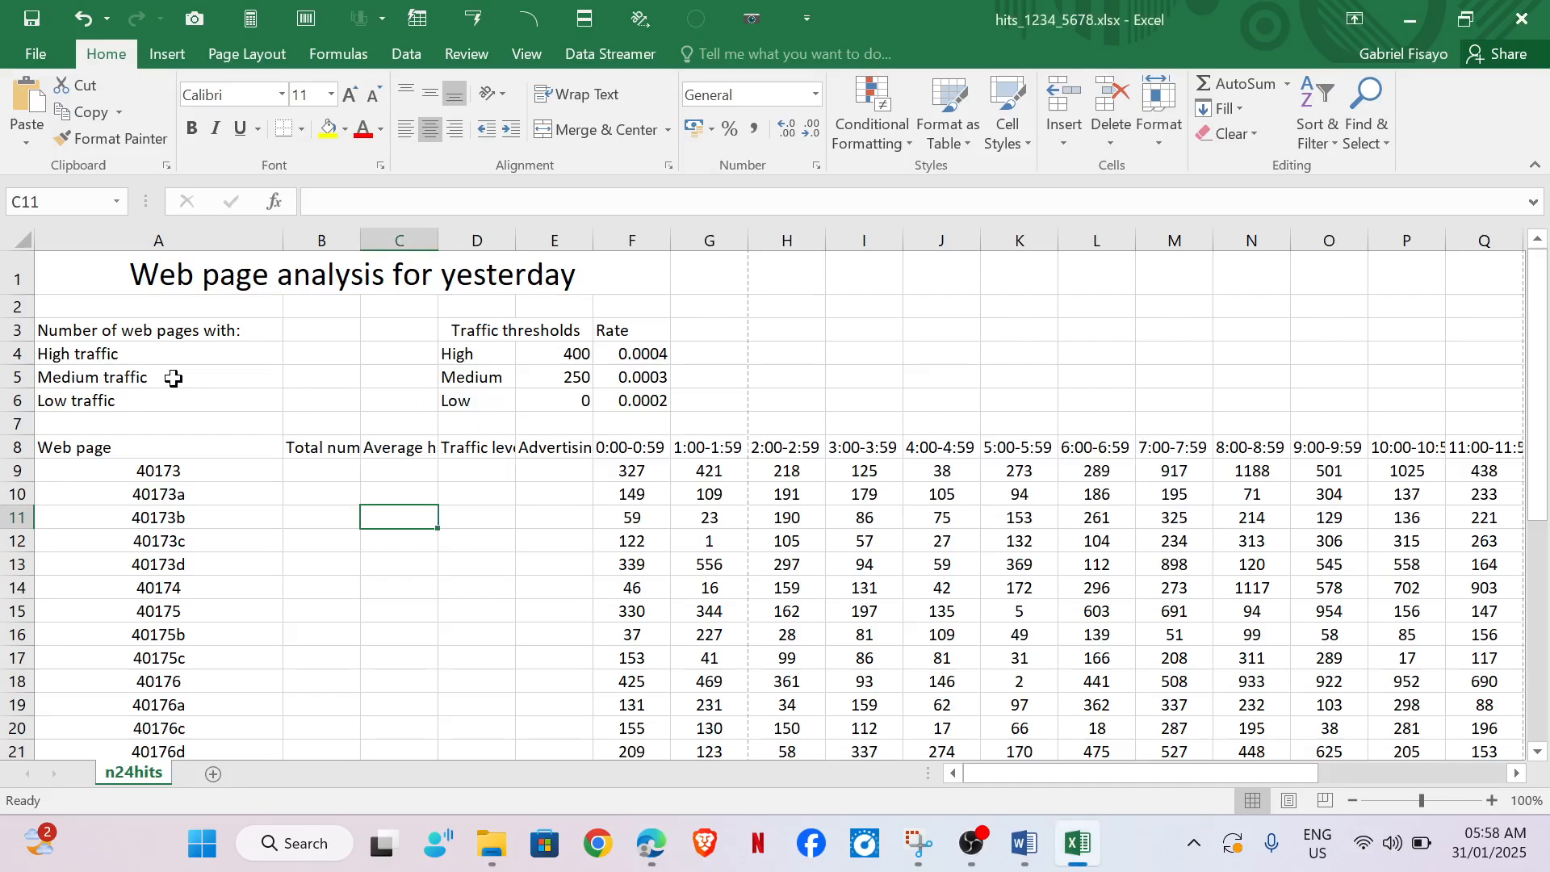
{"action": "left_click_drag", "start_coordinate": [127, 329], "coordinate": [613, 328]}
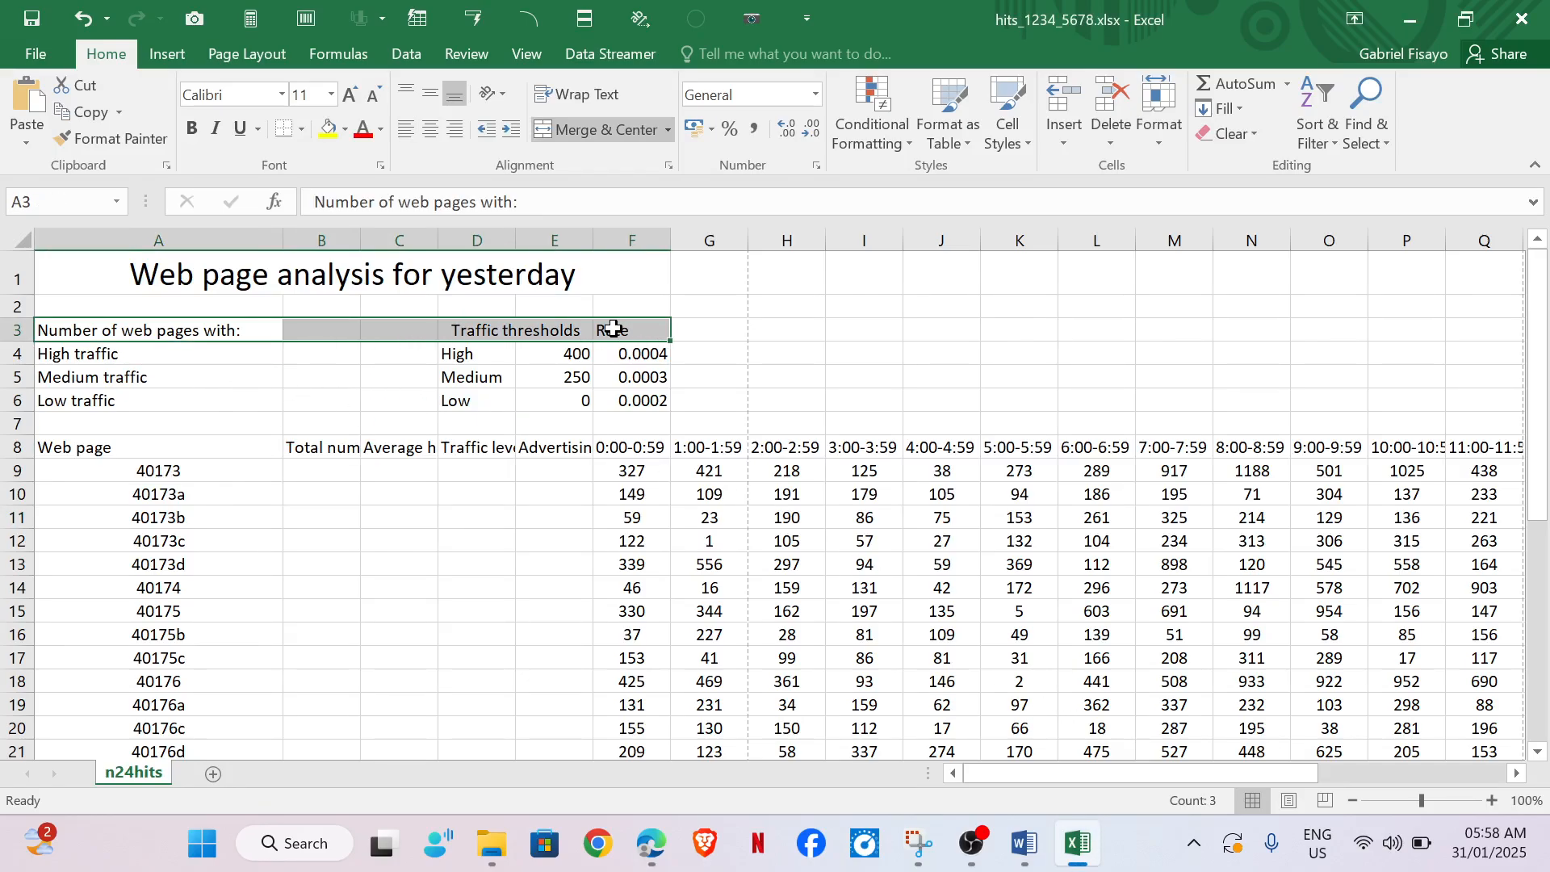
{"action": "left_click", "coordinate": [191, 128]}
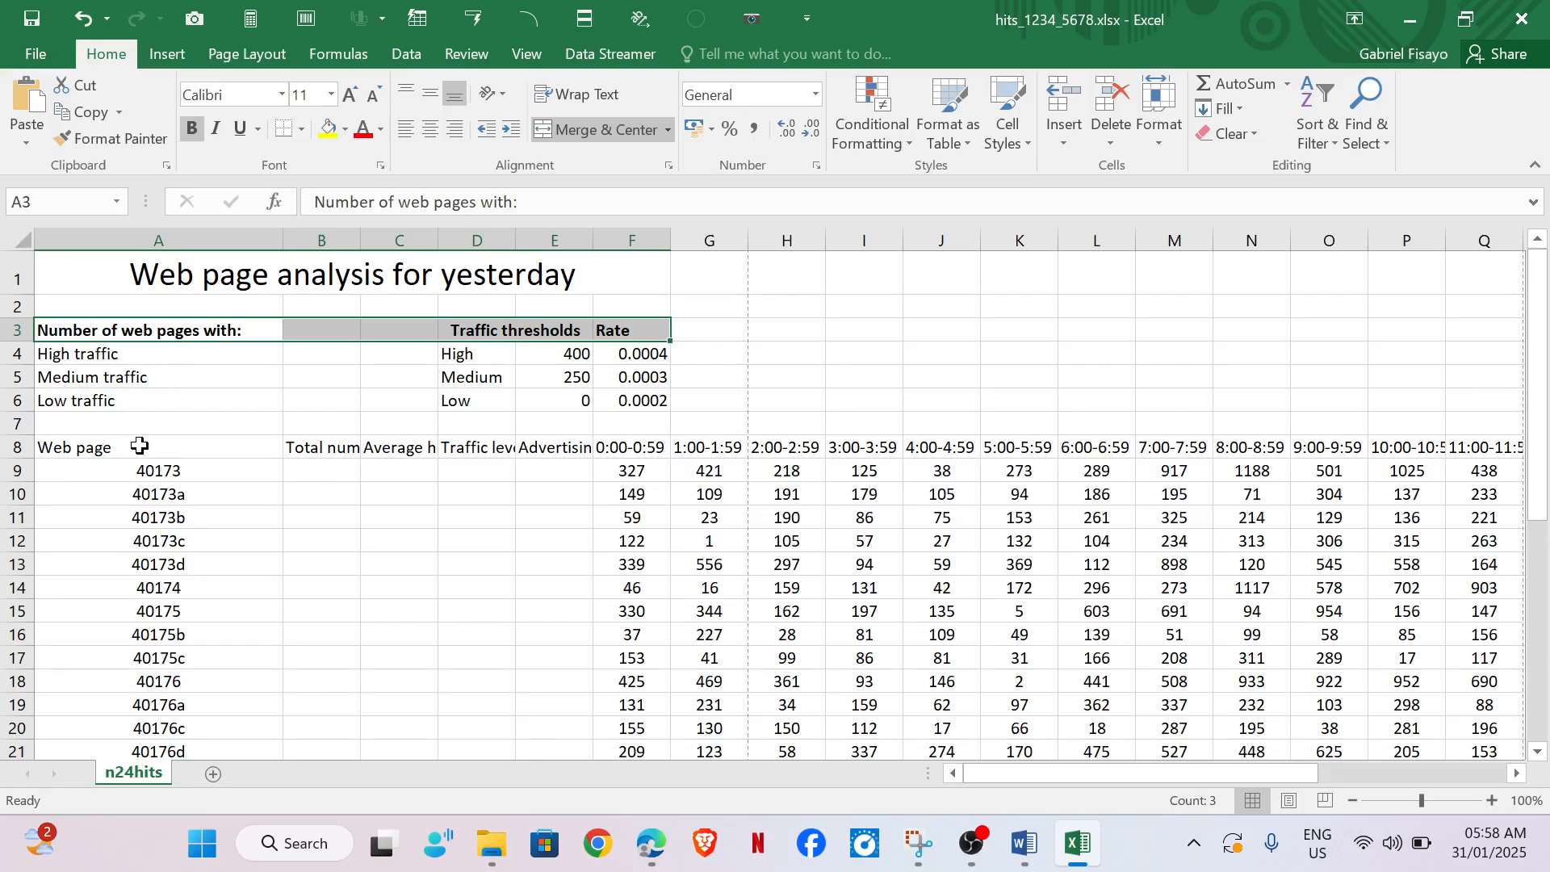
Step: Make all column headings in row 8, from A8 to AC8, bold
{"action": "left_click_drag", "start_coordinate": [140, 446], "coordinate": [1425, 450]}
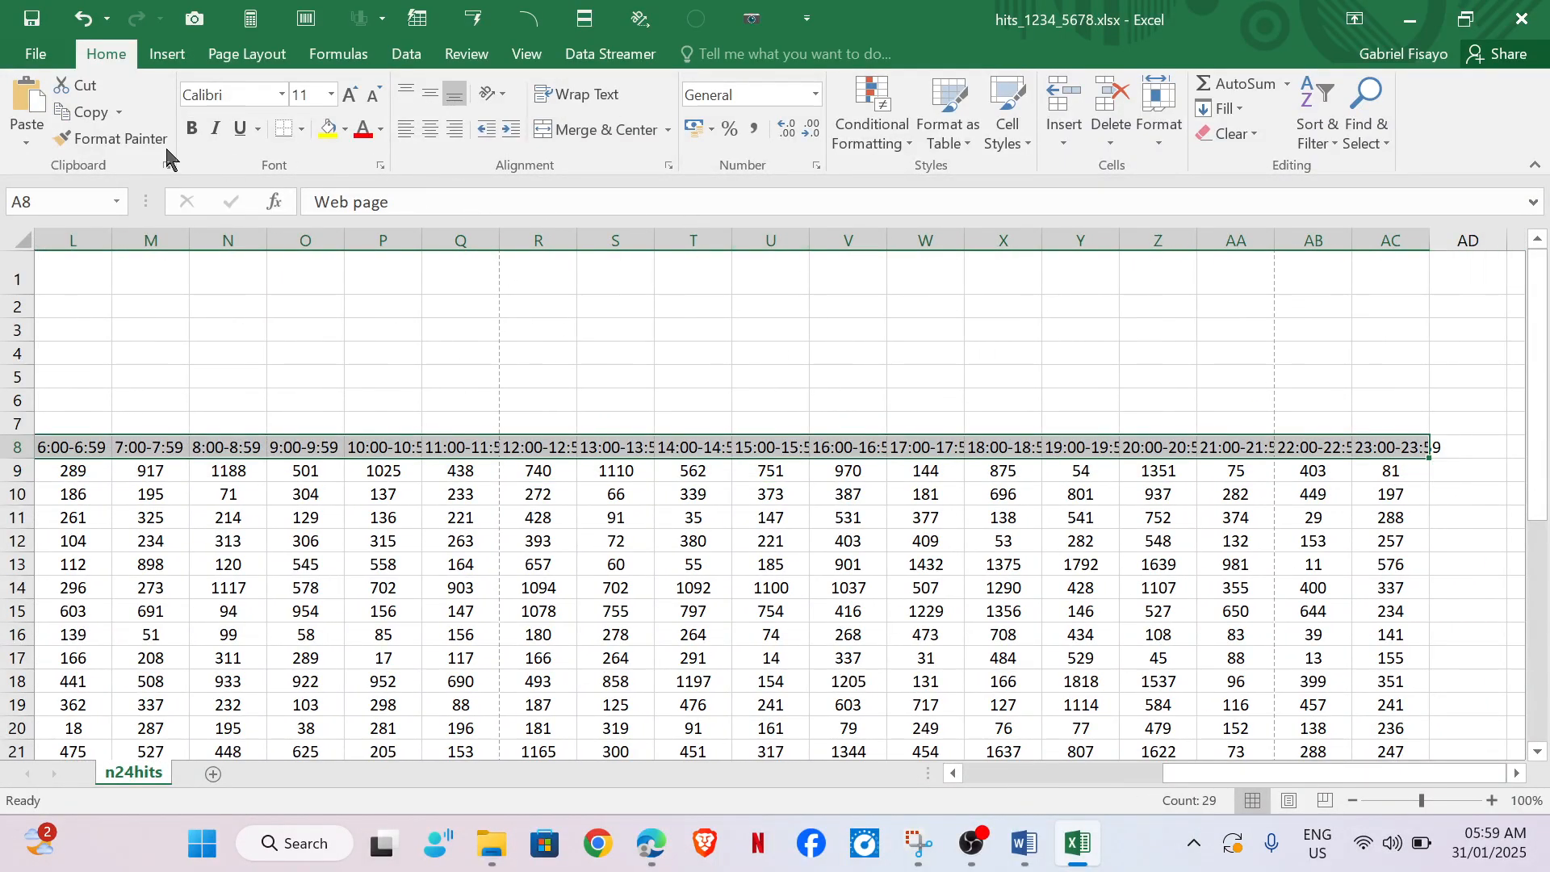
{"action": "left_click", "coordinate": [191, 127]}
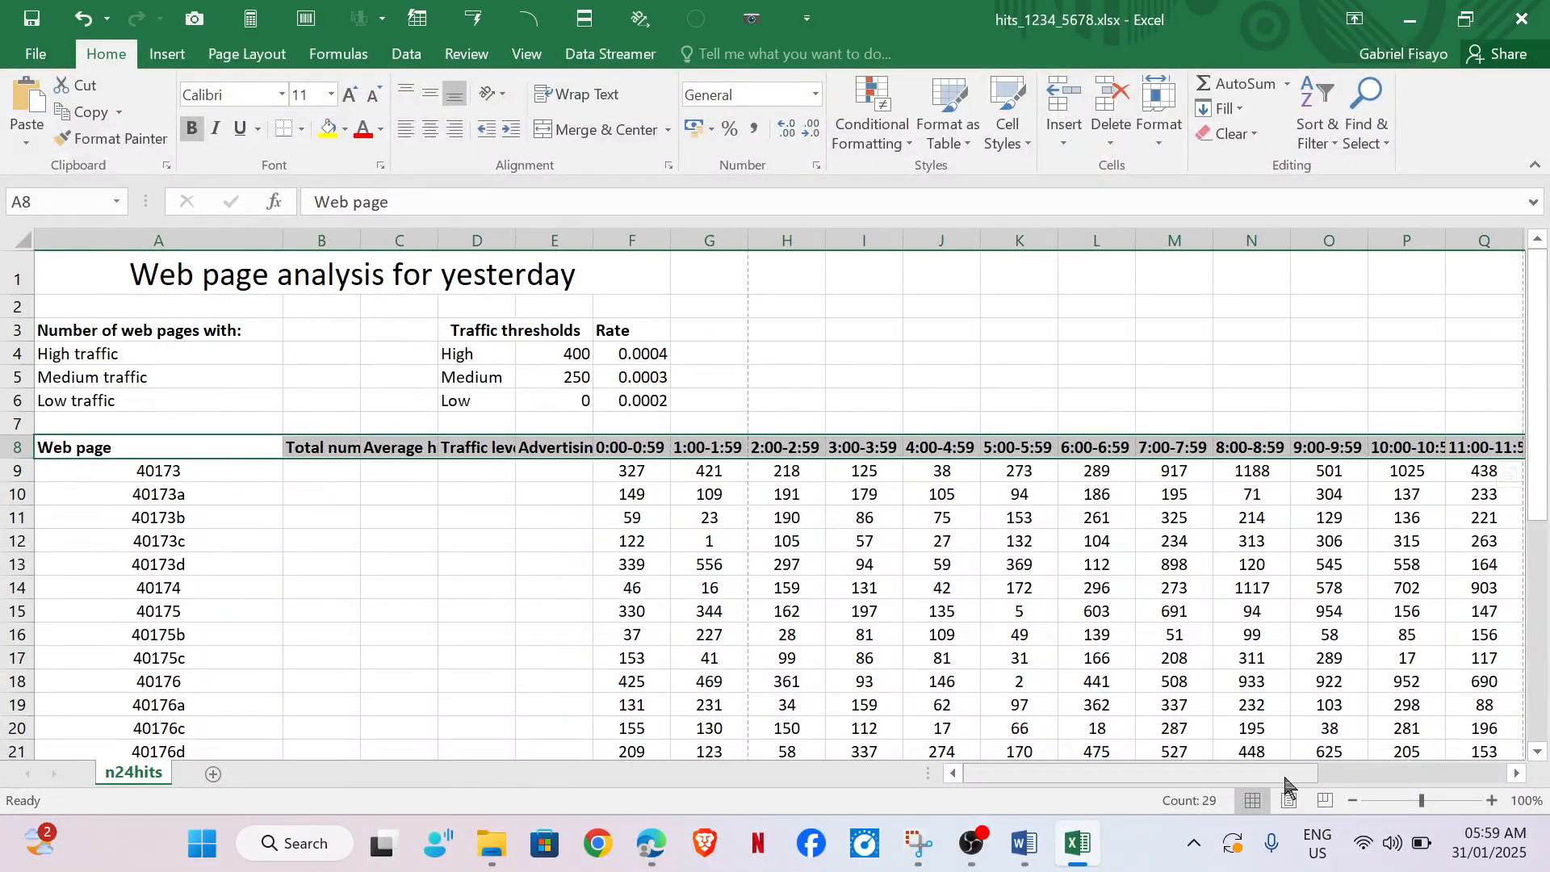
{"action": "left_click", "coordinate": [432, 518]}
Step: Examine the alignment of rows 4 to 6 and the Rate values' currency format in the question paper, and return to Excel
{"action": "mouse_move", "coordinate": [652, 842]}
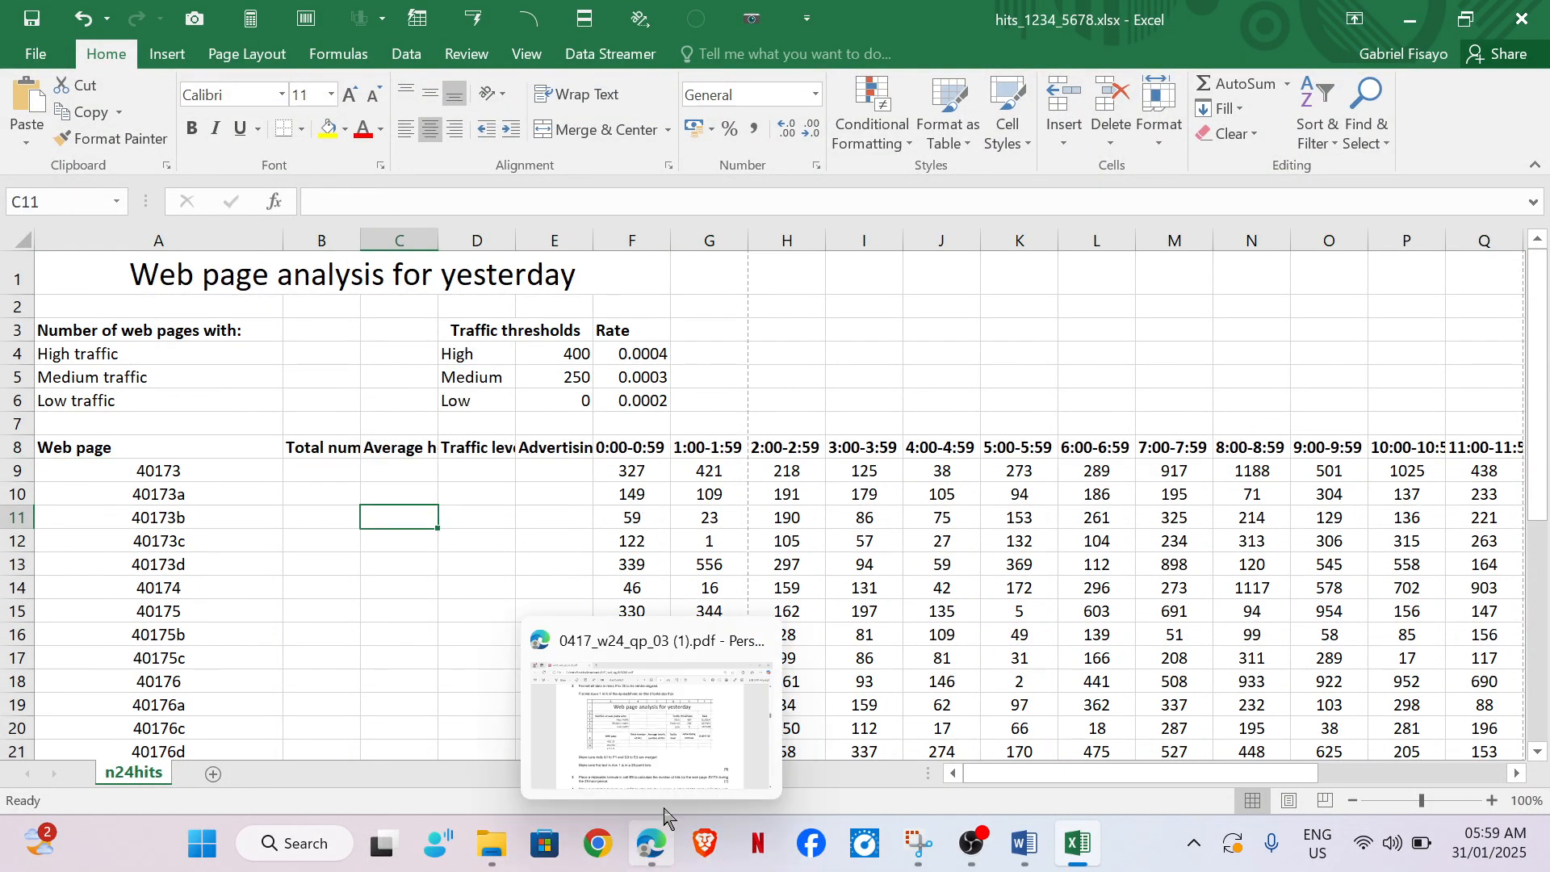
{"action": "mouse_move", "coordinate": [653, 734]}
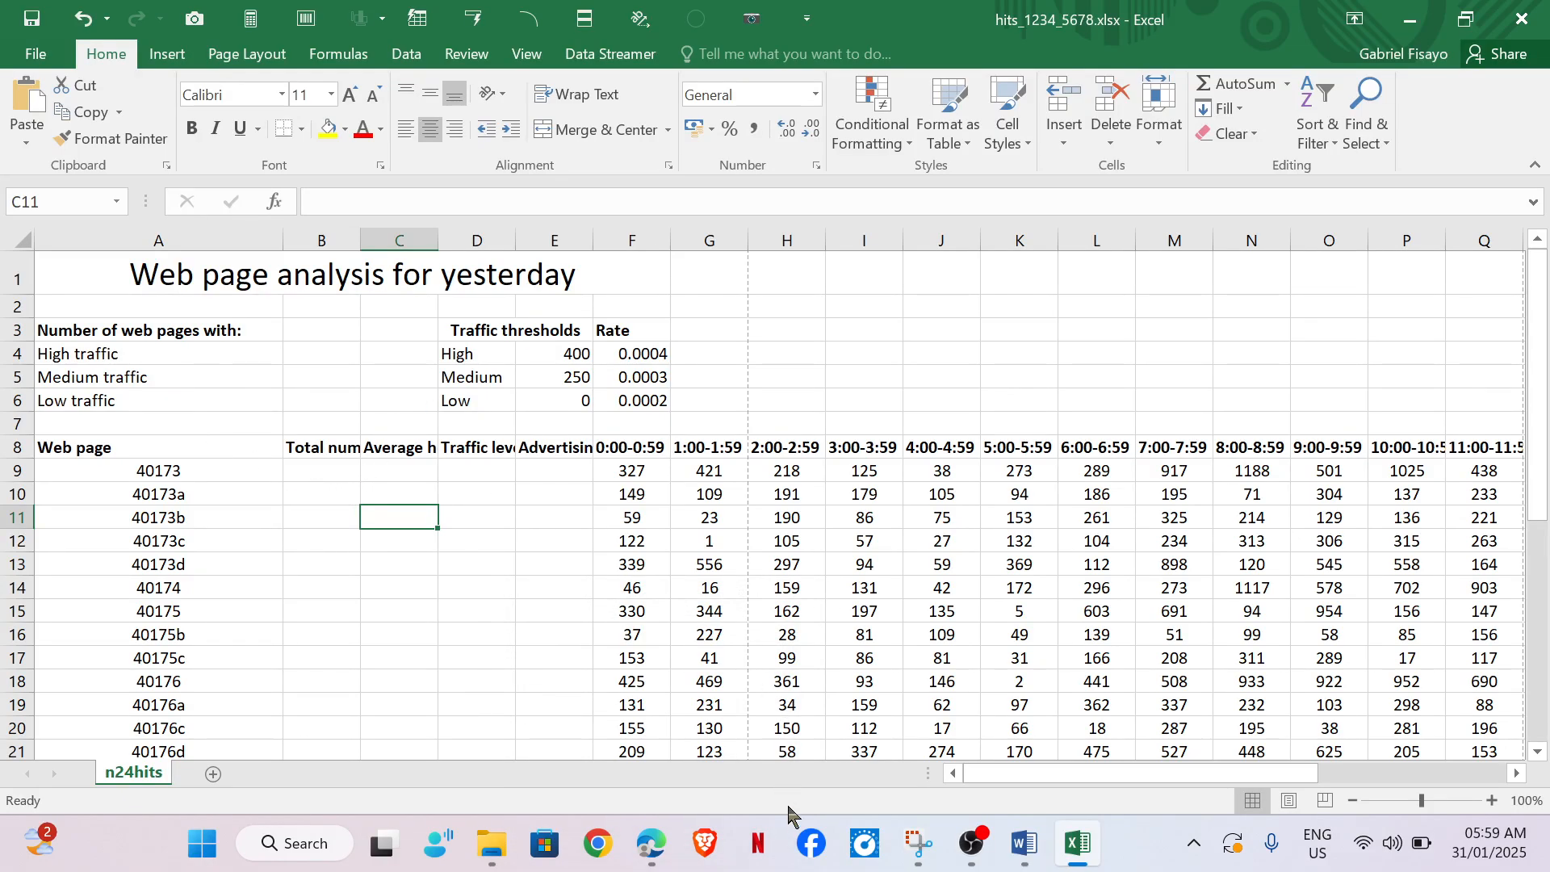
{"action": "left_click", "coordinate": [658, 730]}
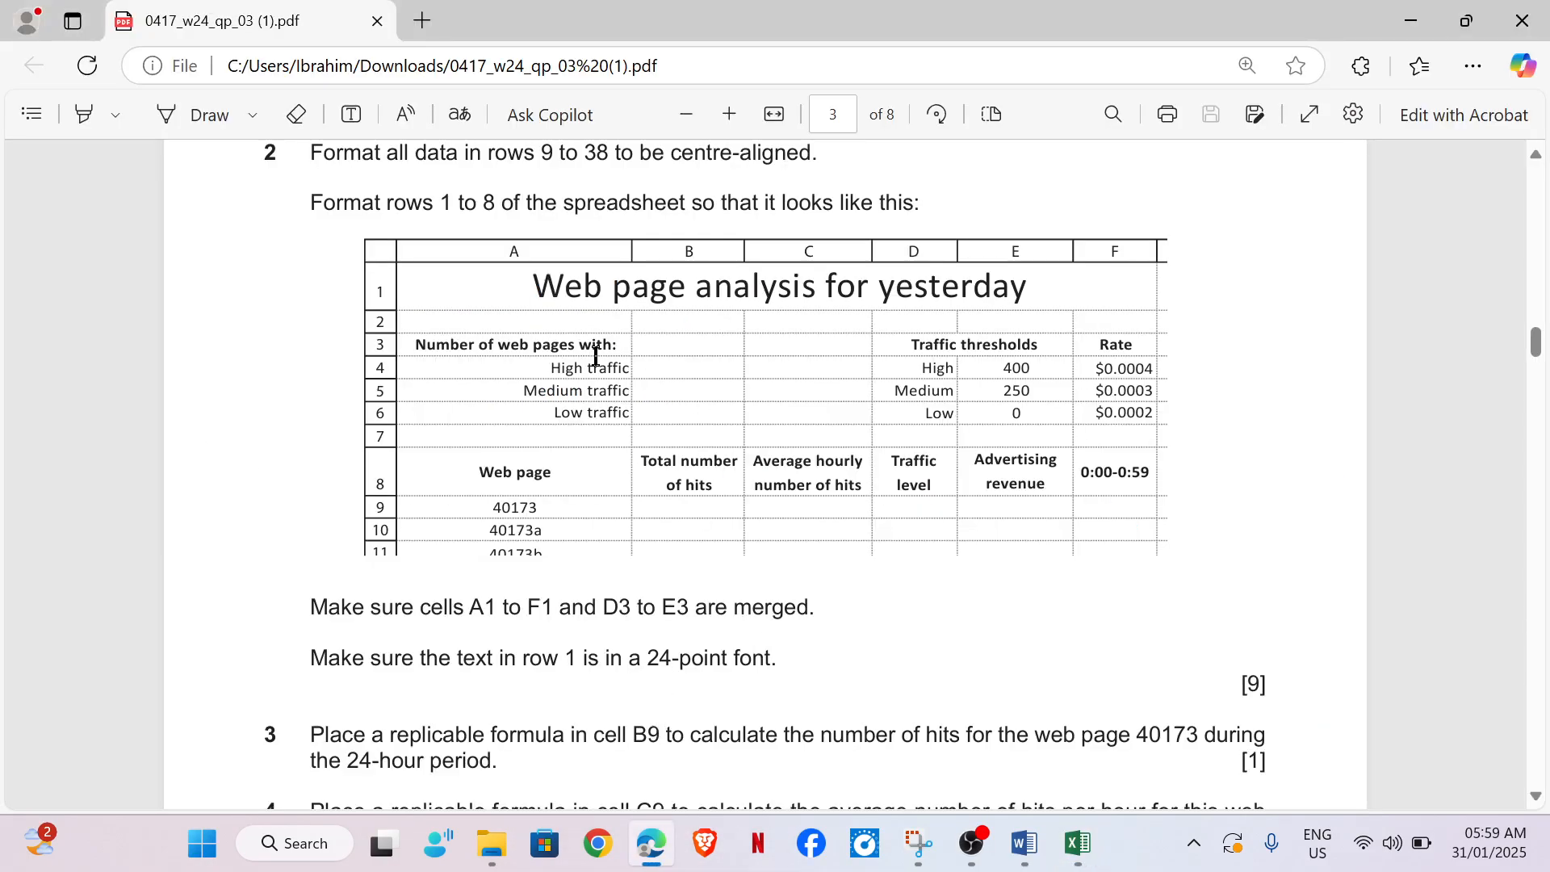
{"action": "left_click_drag", "start_coordinate": [557, 367], "coordinate": [606, 414]}
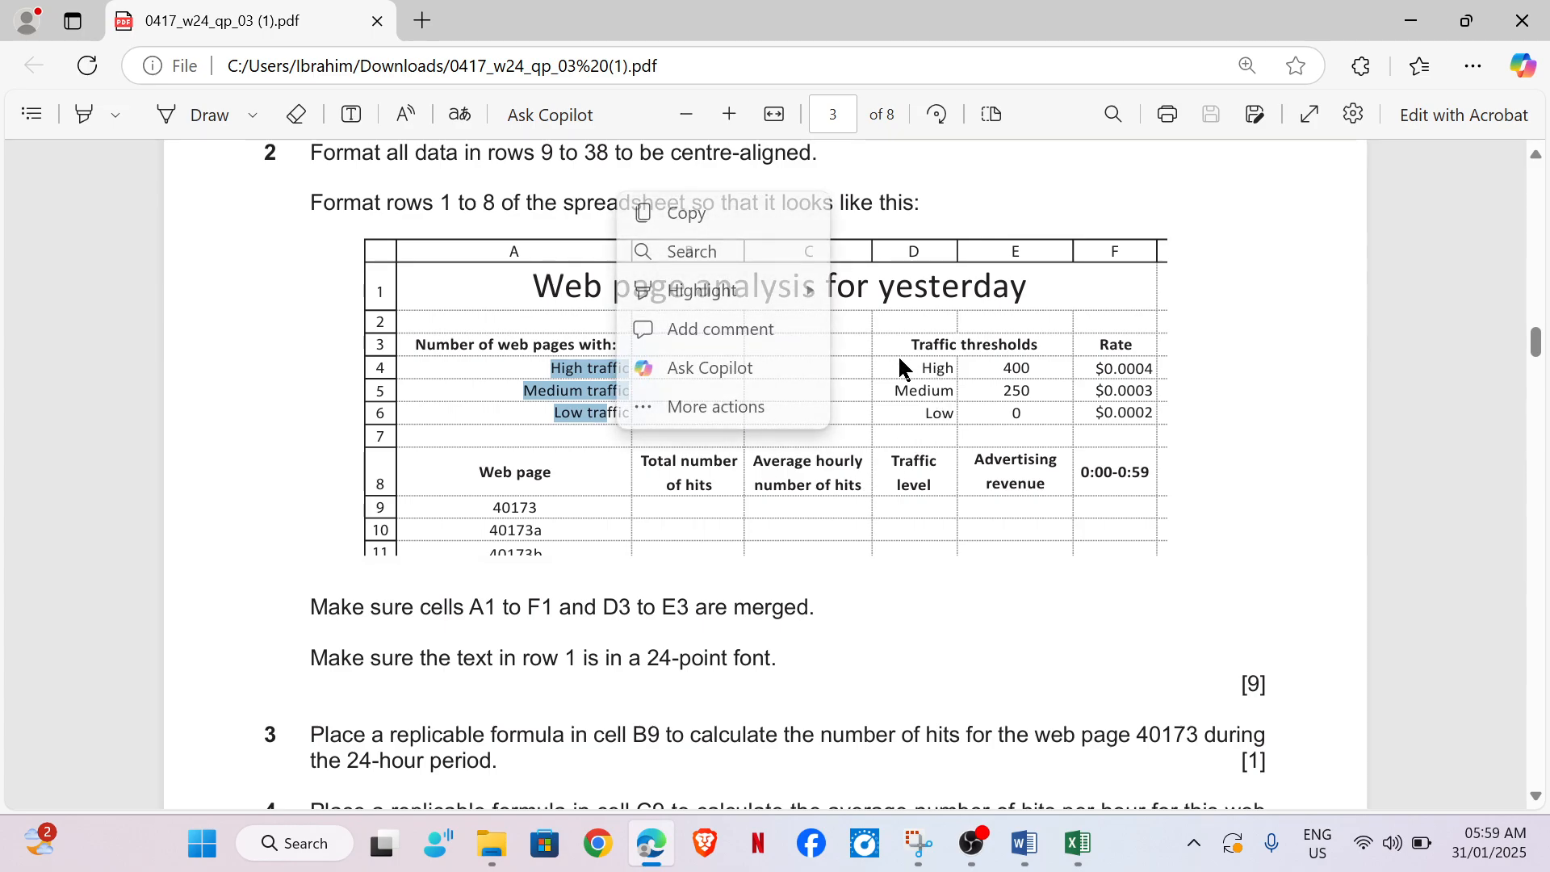
{"action": "left_click_drag", "start_coordinate": [896, 379], "coordinate": [1194, 405]}
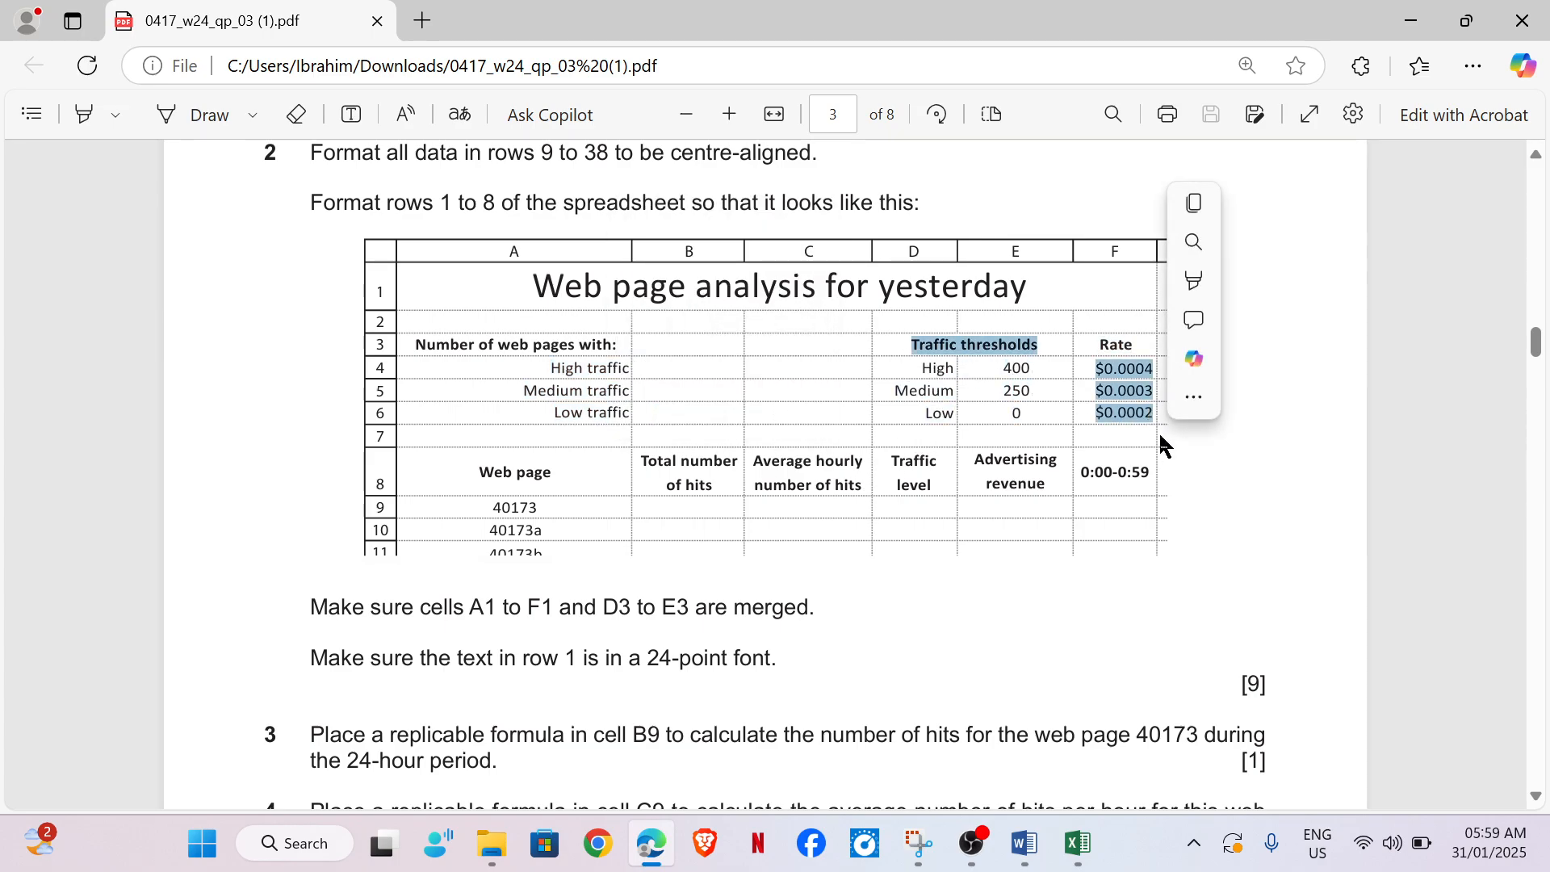
{"action": "mouse_move", "coordinate": [1077, 843]}
{"action": "left_click", "coordinate": [1107, 715]}
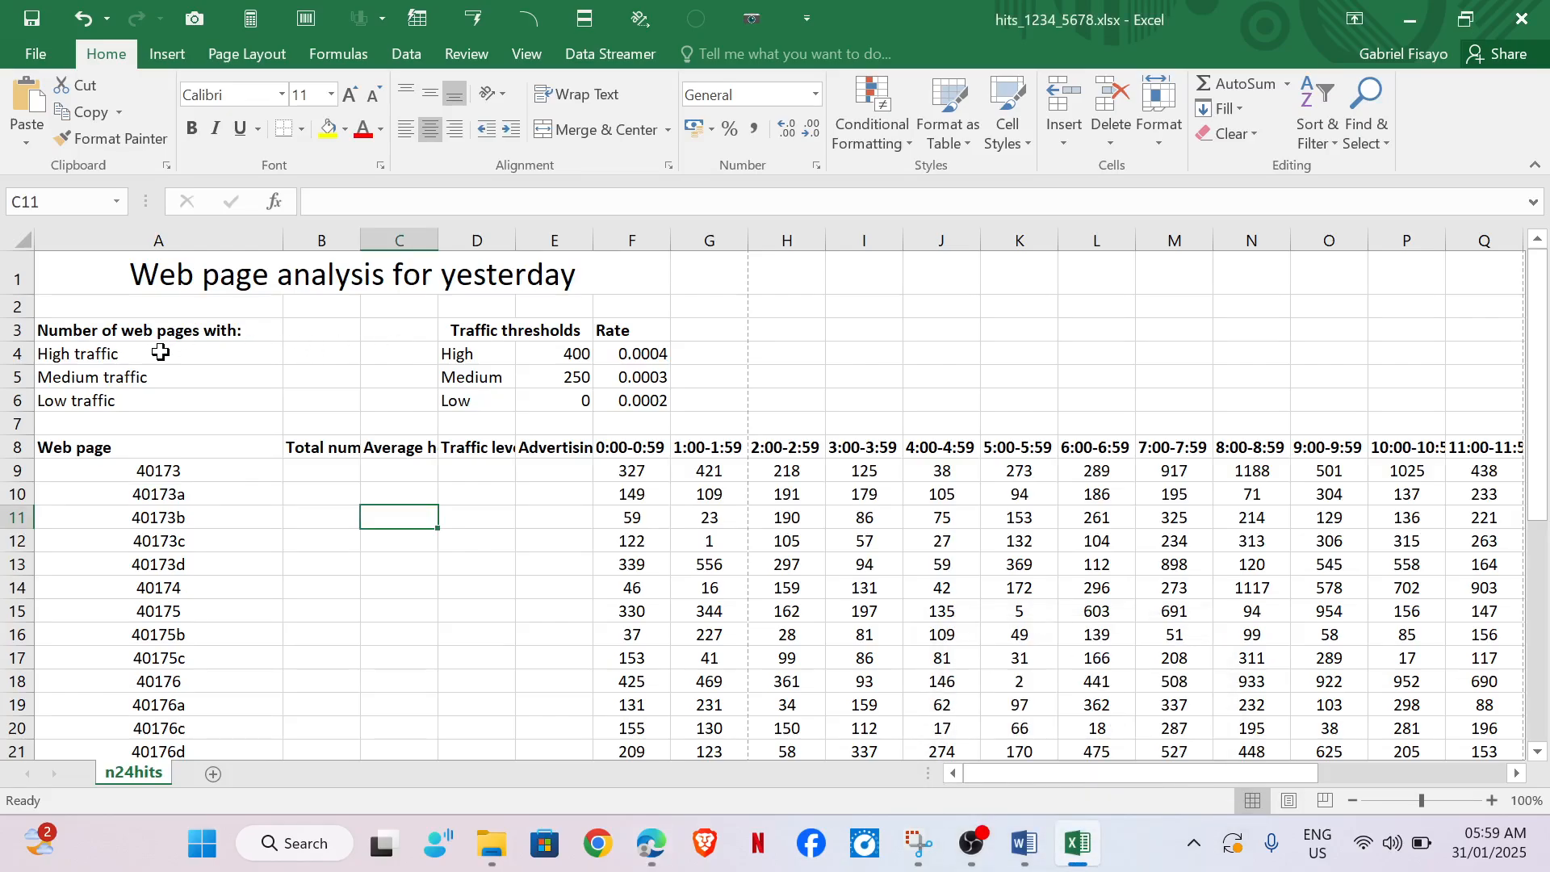
Step: Right-align the traffic labels, thresholds and rates in cells A4 to F6
{"action": "left_click_drag", "start_coordinate": [154, 354], "coordinate": [654, 406]}
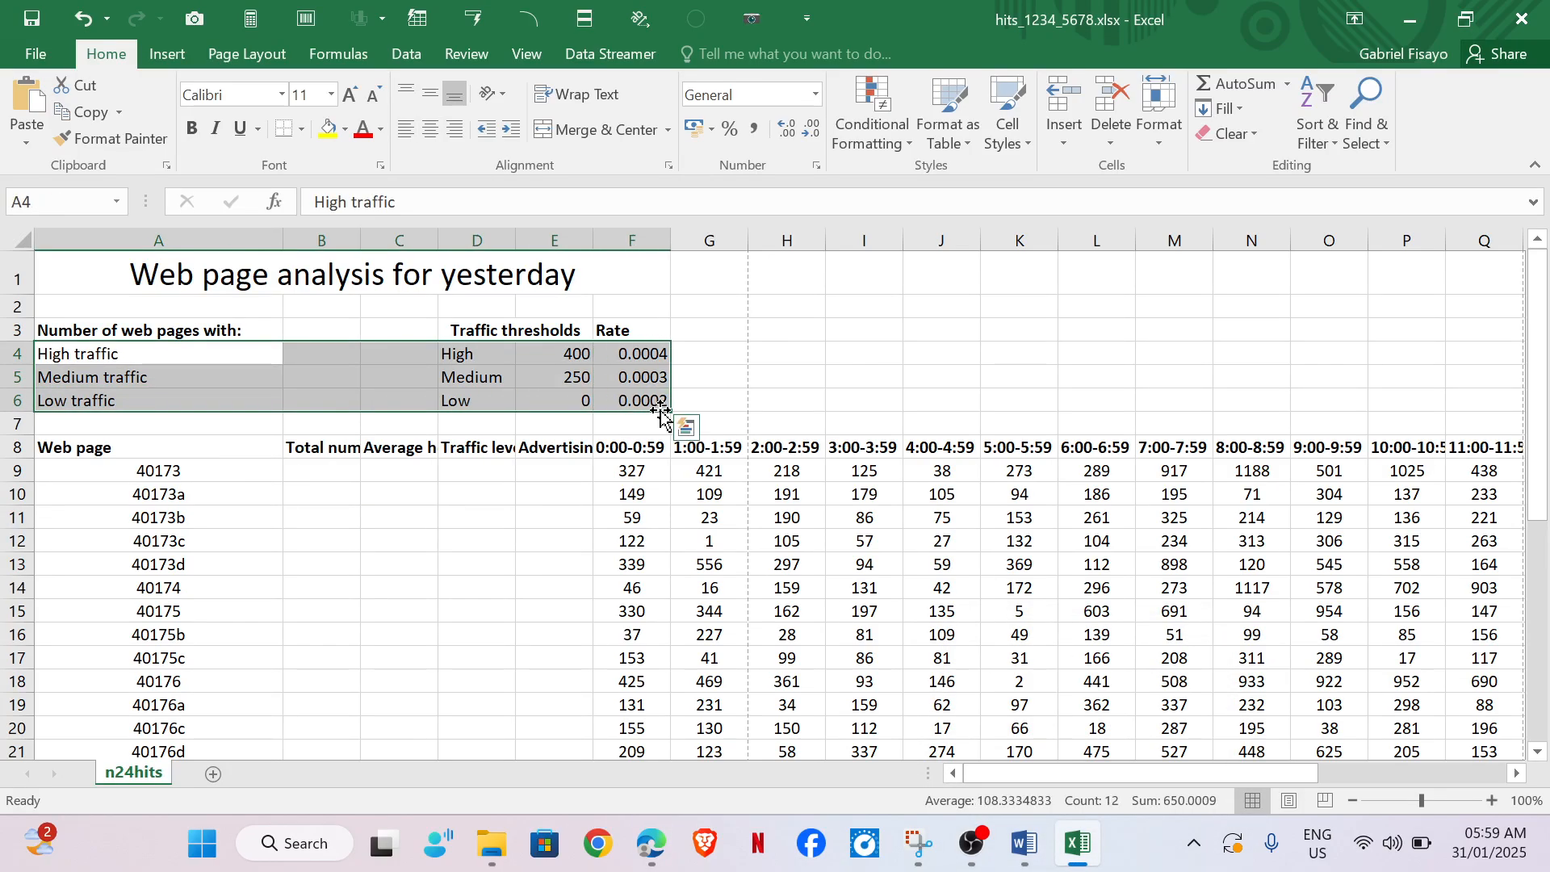
{"action": "left_click", "coordinate": [455, 131]}
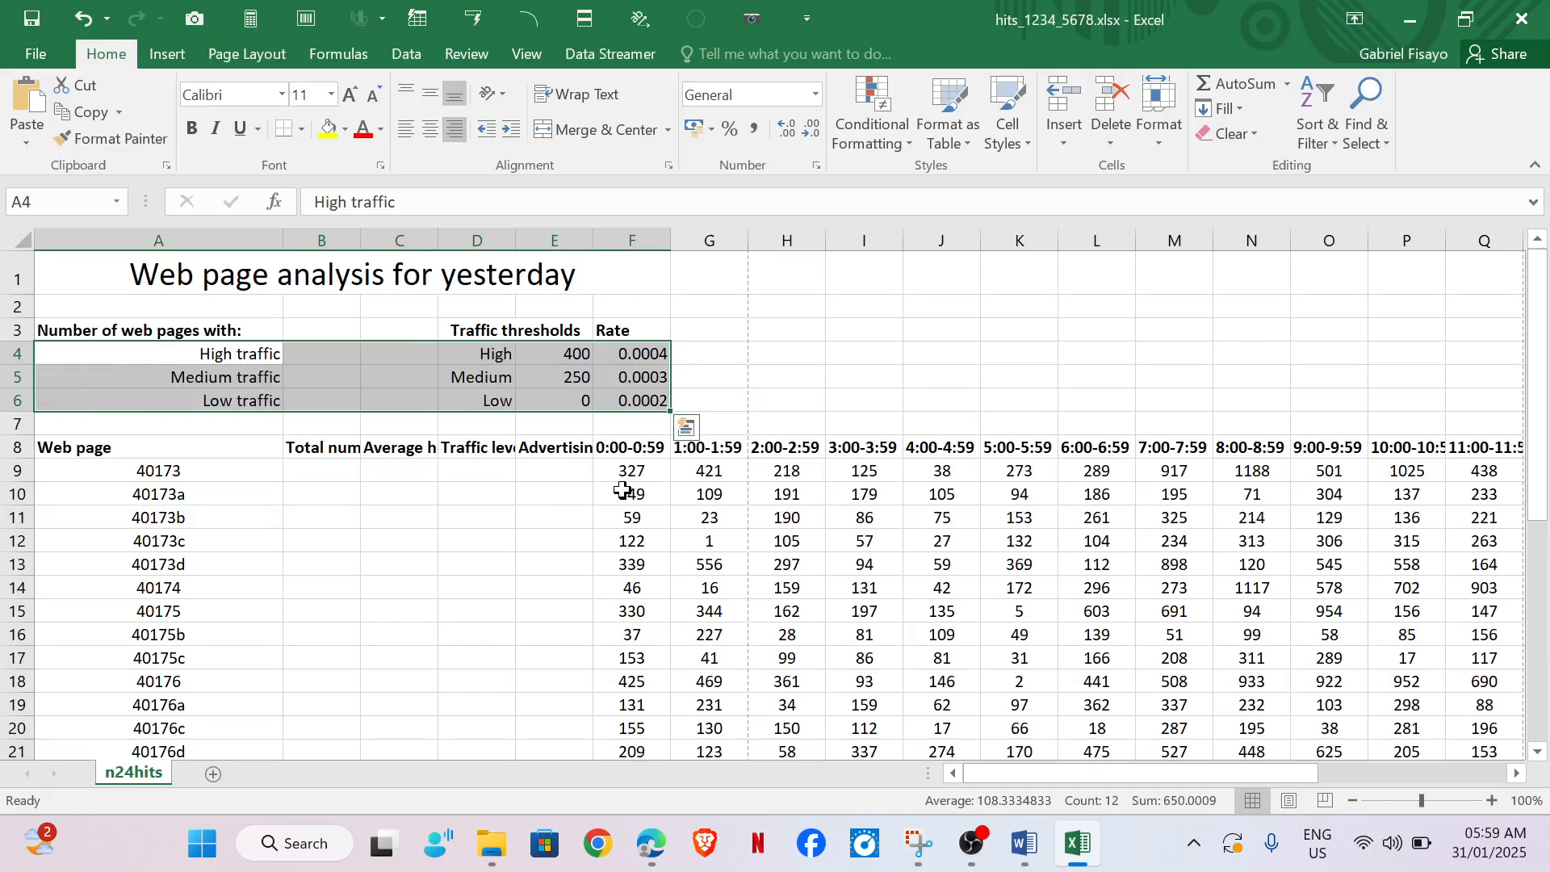
{"action": "left_click", "coordinate": [608, 545]}
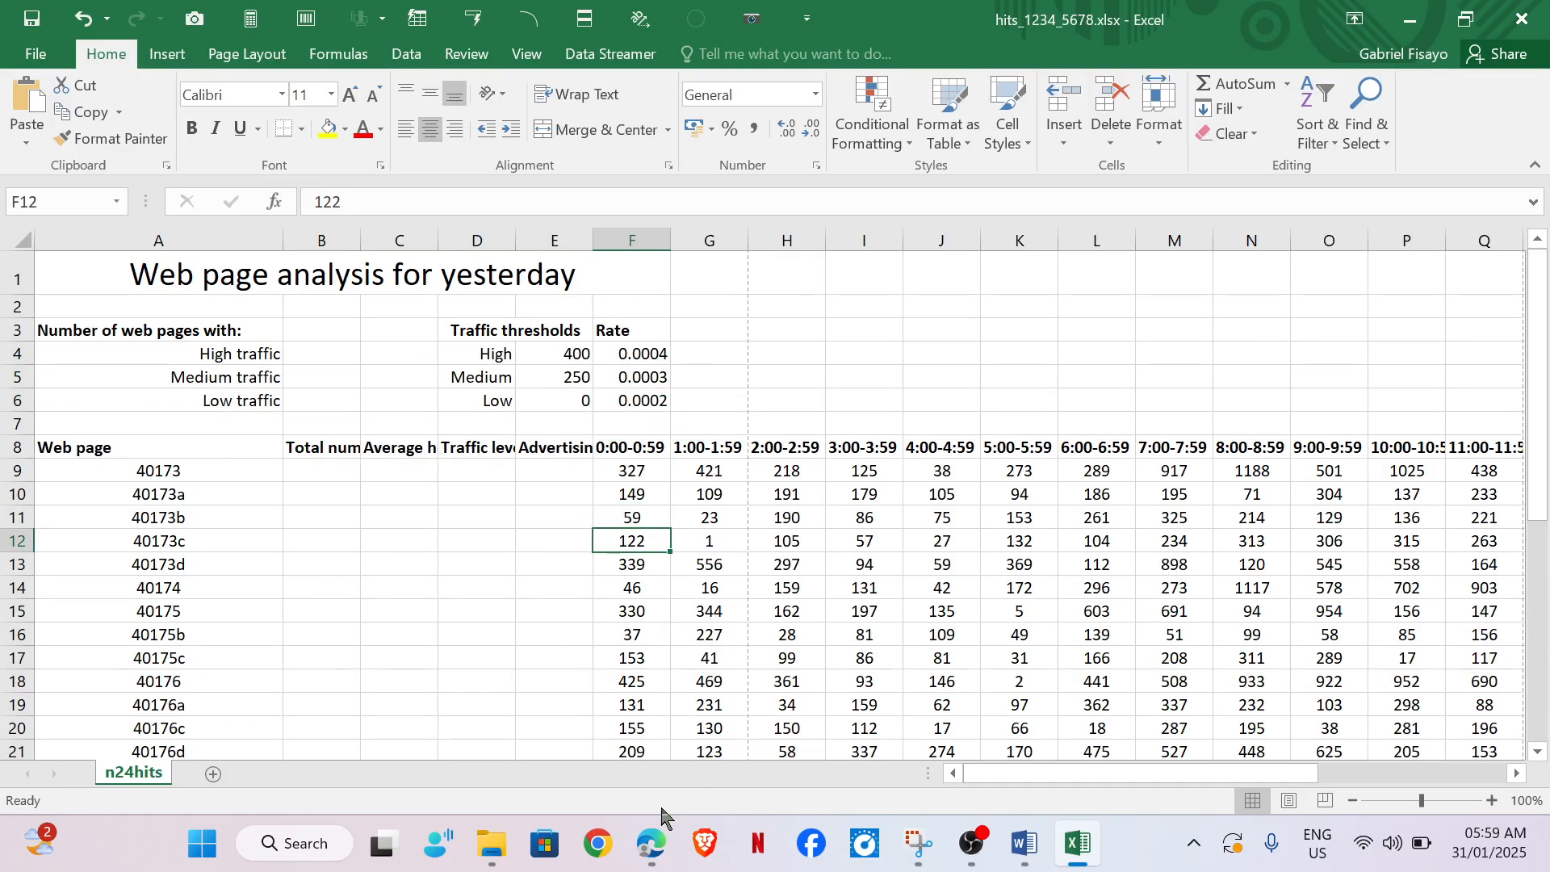
Step: Compare the sheet with the sample layout in the question paper, examining the row 8 headings' wrapping and alignment, and return to Excel
{"action": "mouse_move", "coordinate": [654, 842]}
{"action": "mouse_move", "coordinate": [673, 723]}
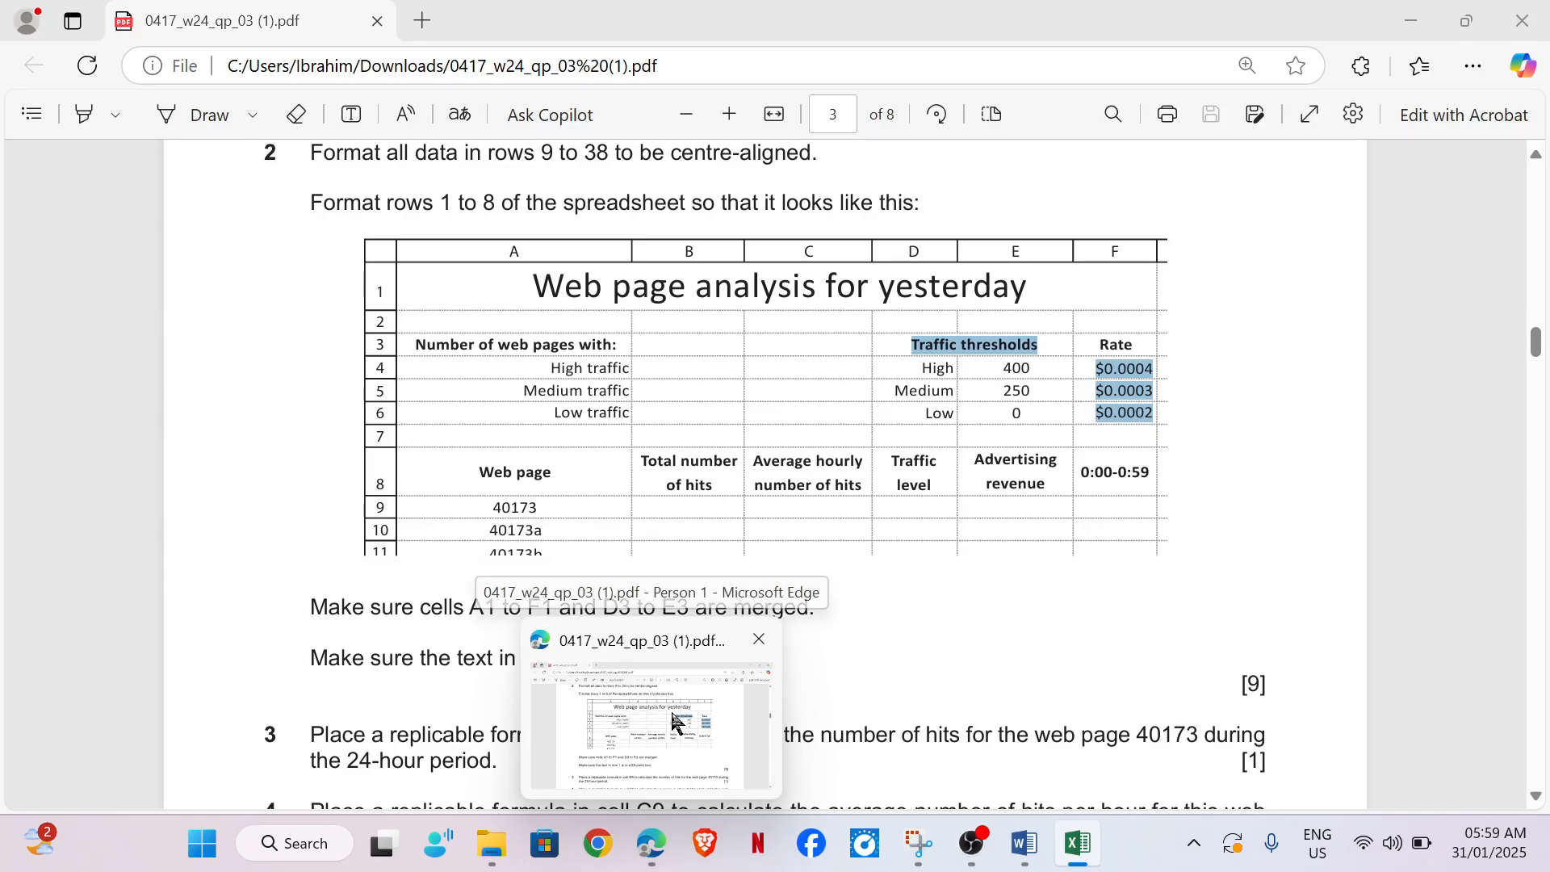
{"action": "left_click", "coordinate": [676, 721]}
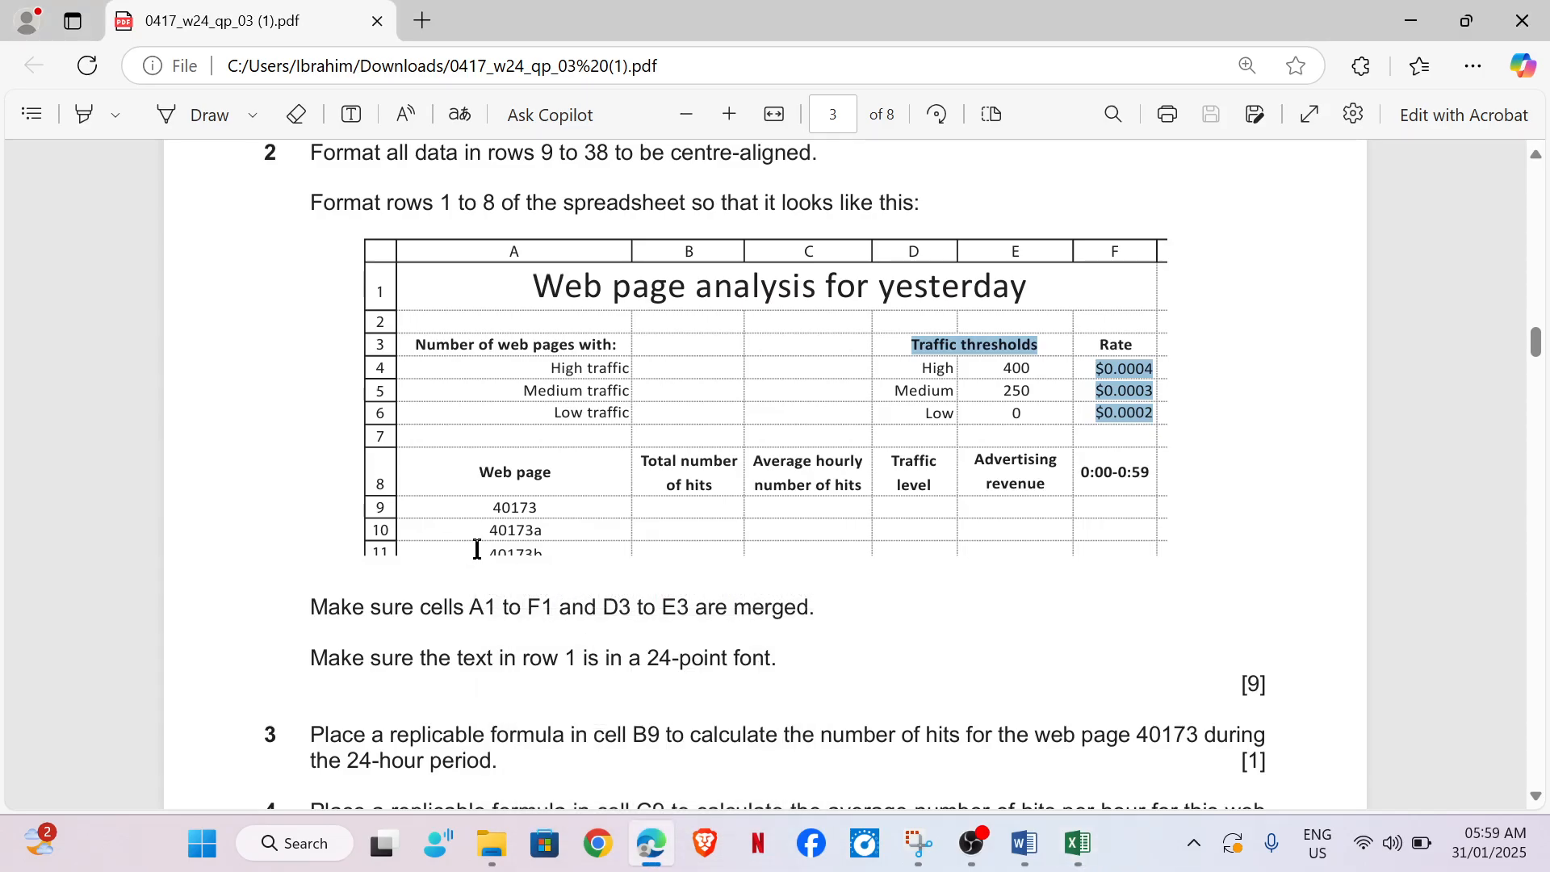
{"action": "scroll", "coordinate": [476, 557], "scroll_direction": "down", "scroll_amount": 2}
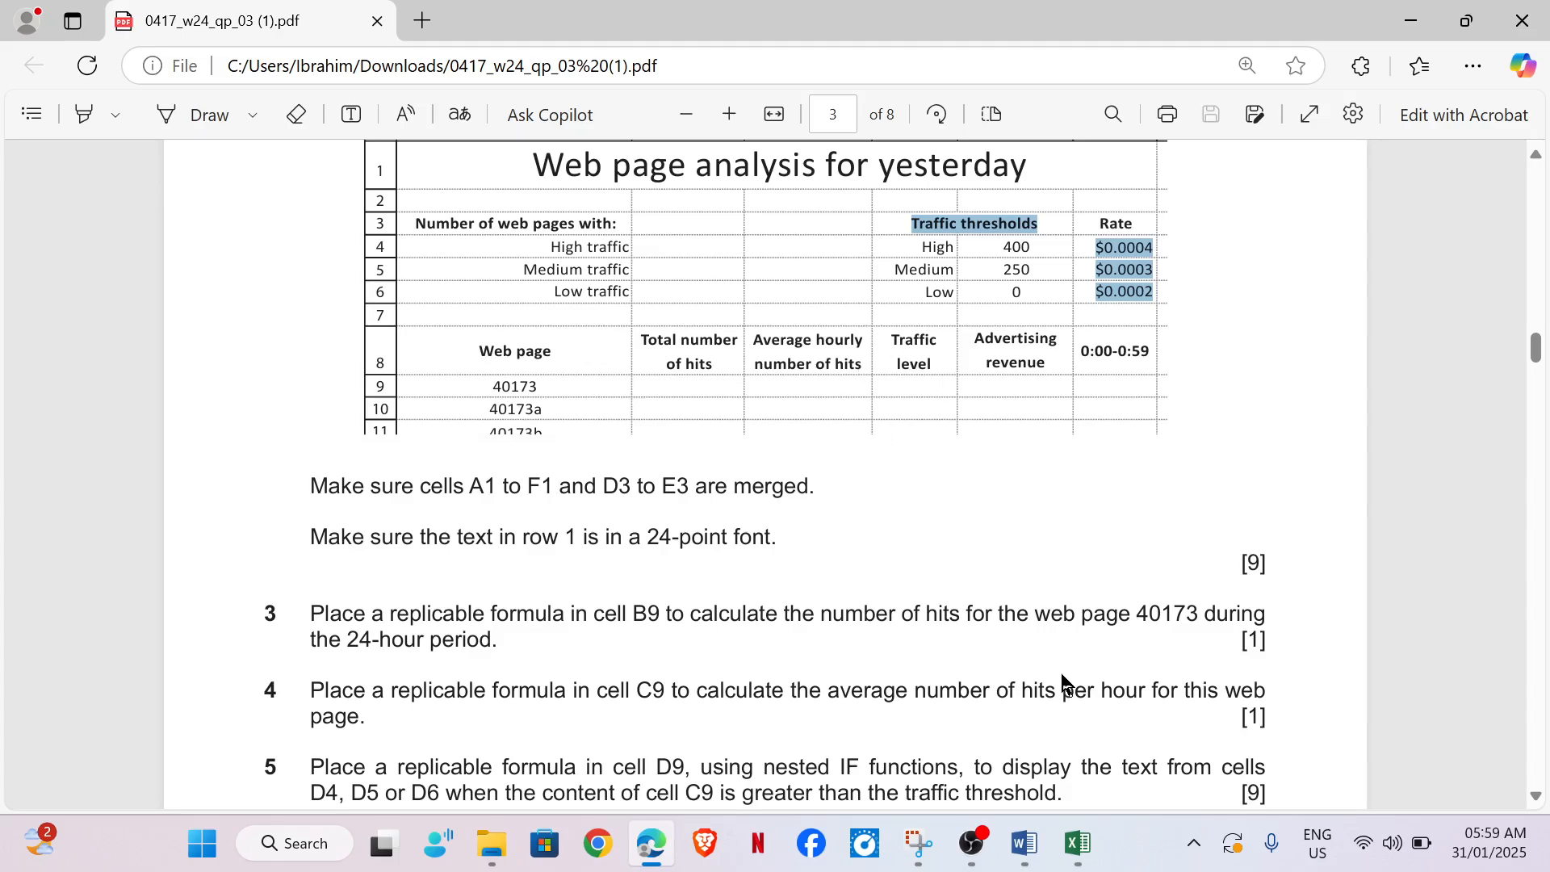
{"action": "mouse_move", "coordinate": [1091, 847]}
{"action": "left_click", "coordinate": [1084, 731]}
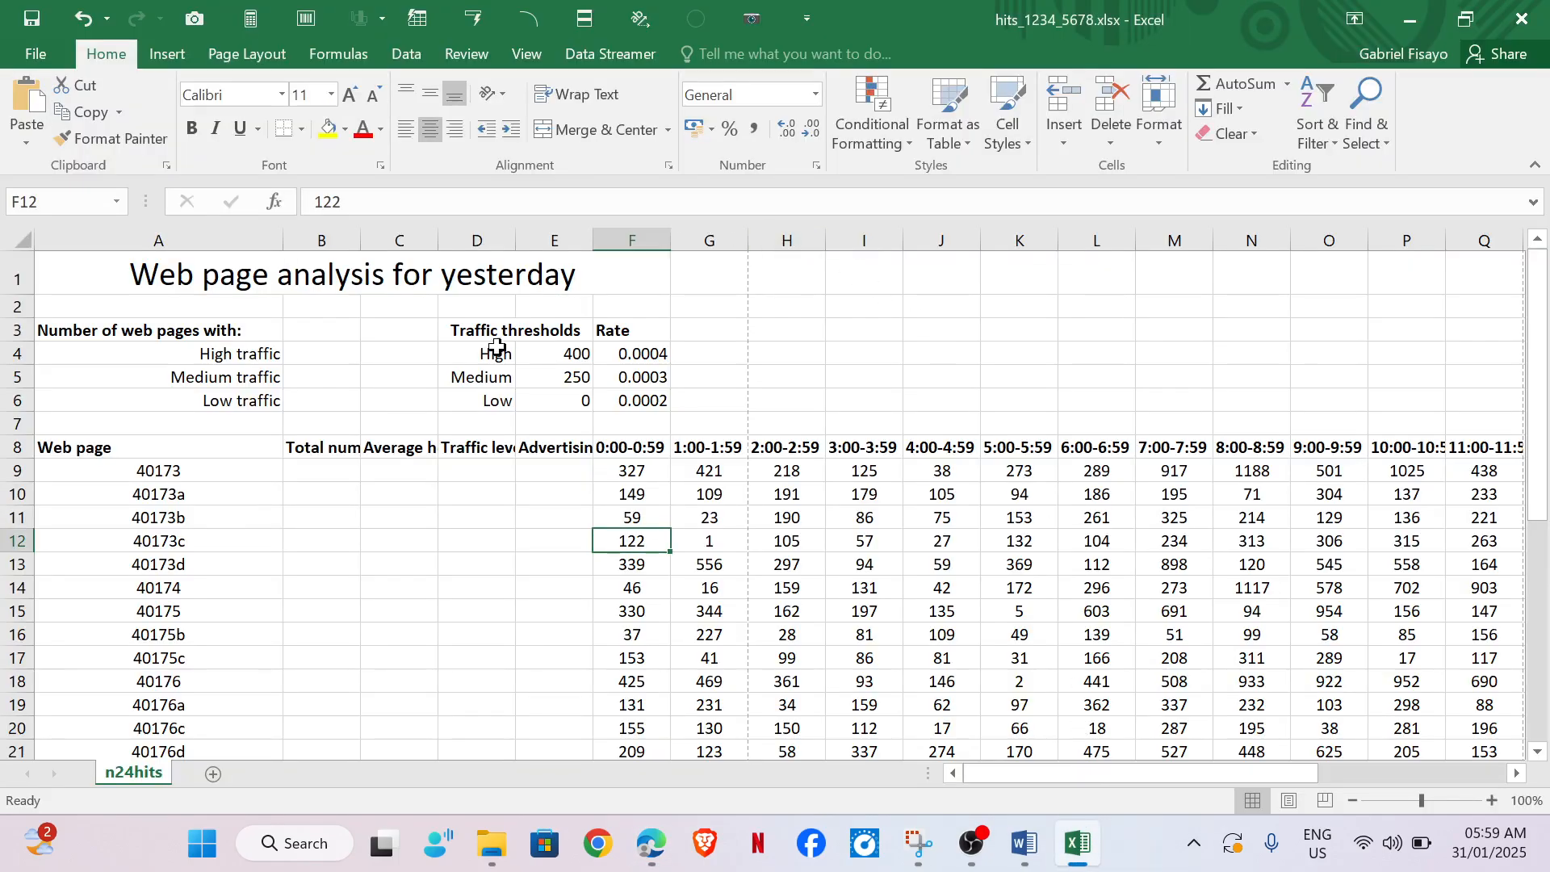
{"action": "mouse_move", "coordinate": [637, 839]}
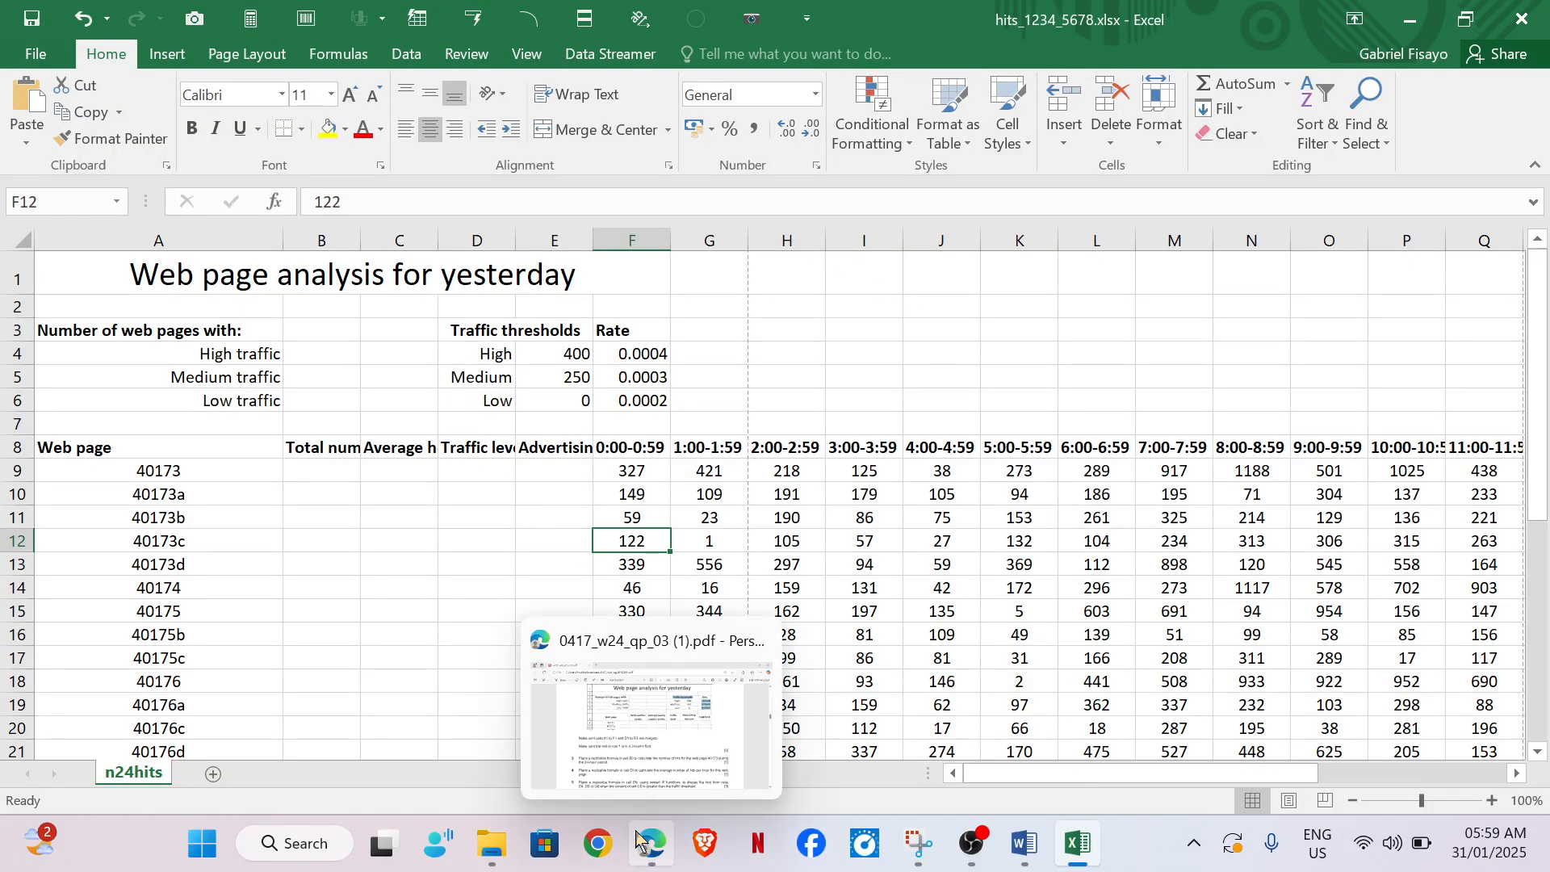
{"action": "left_click", "coordinate": [648, 726]}
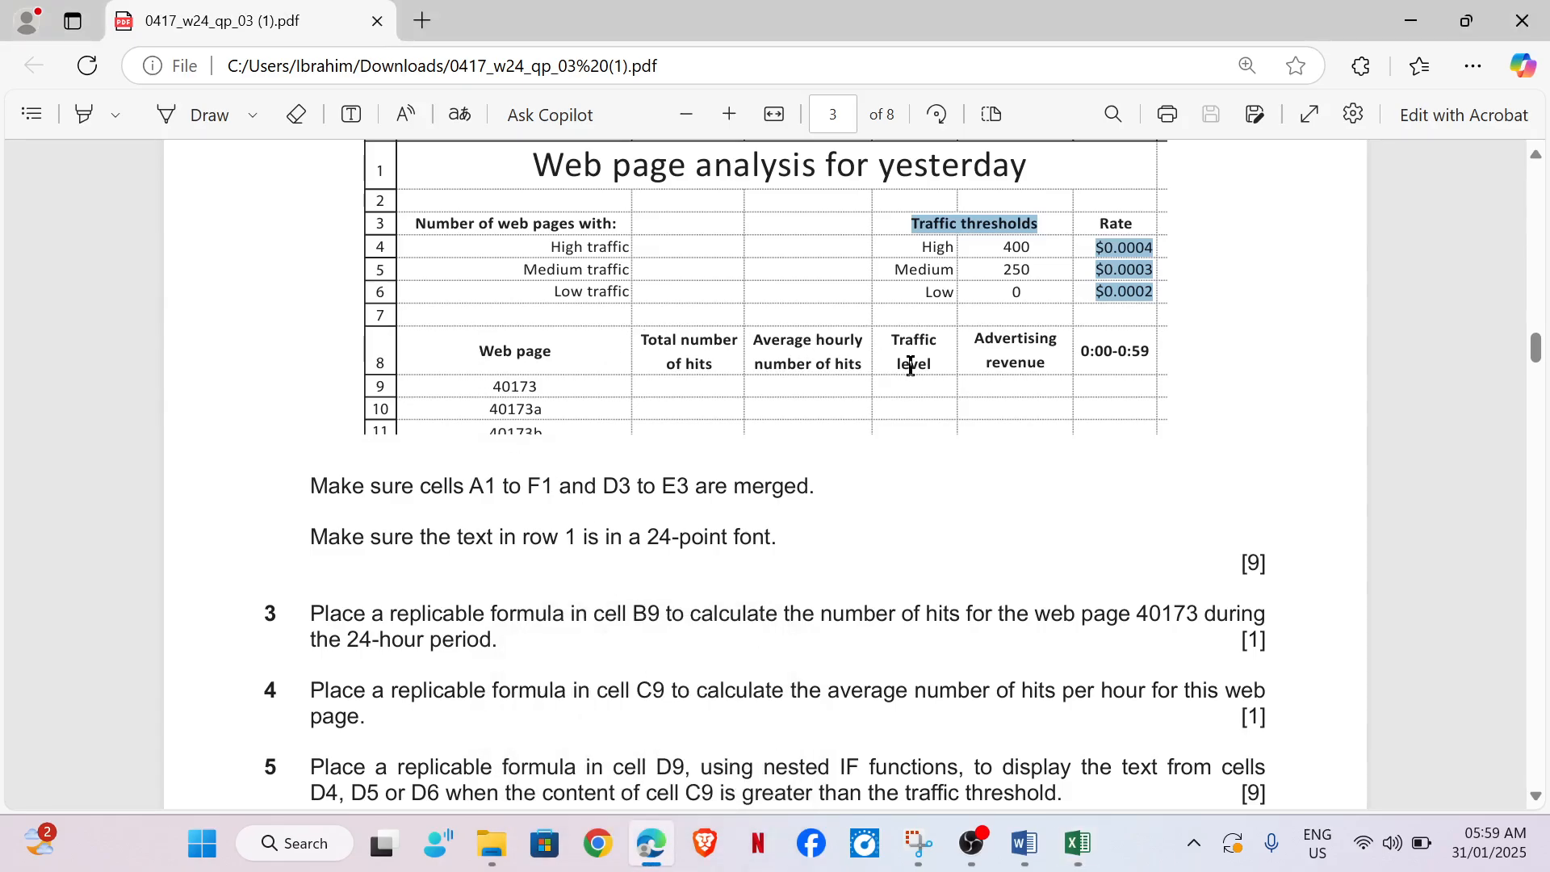
{"action": "mouse_move", "coordinate": [1078, 843]}
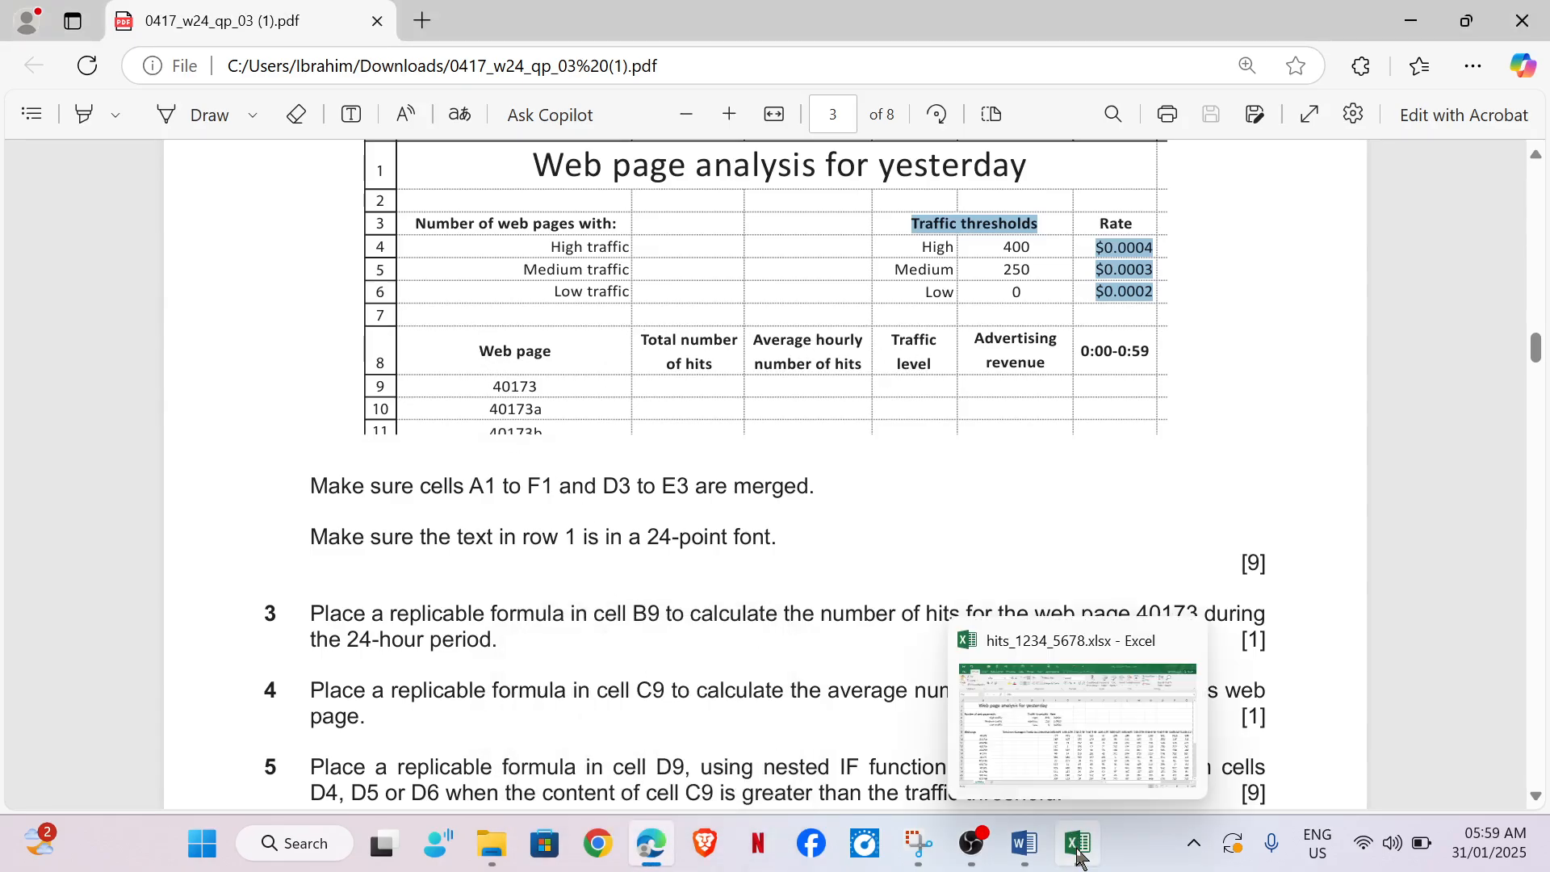
{"action": "left_click", "coordinate": [1084, 738]}
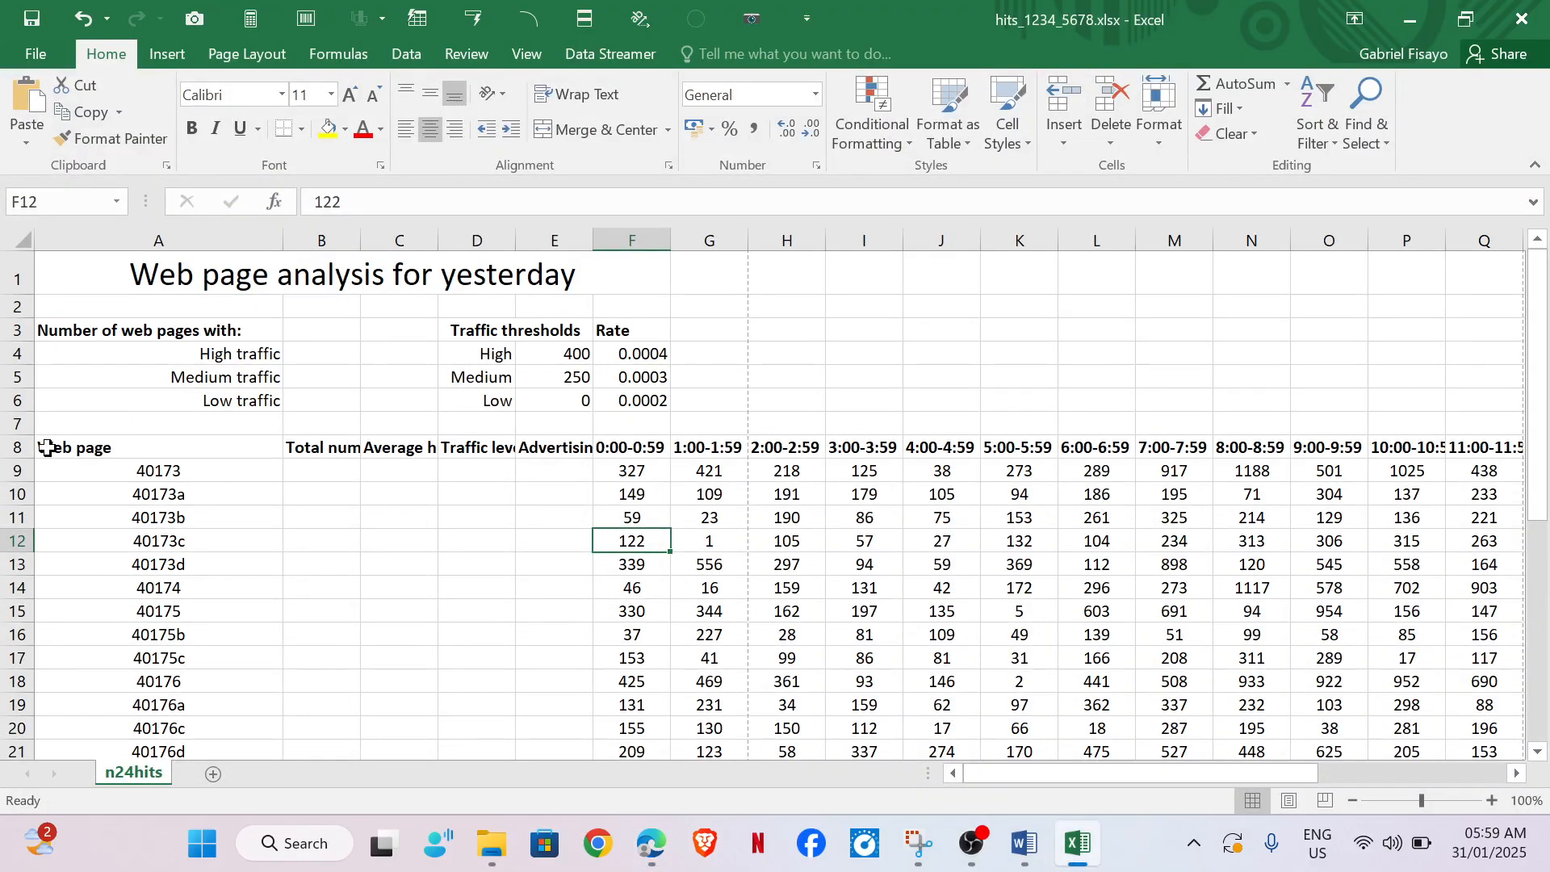
Step: Wrap the text of the row 8 column headings and centre them horizontally
{"action": "left_click", "coordinate": [16, 447]}
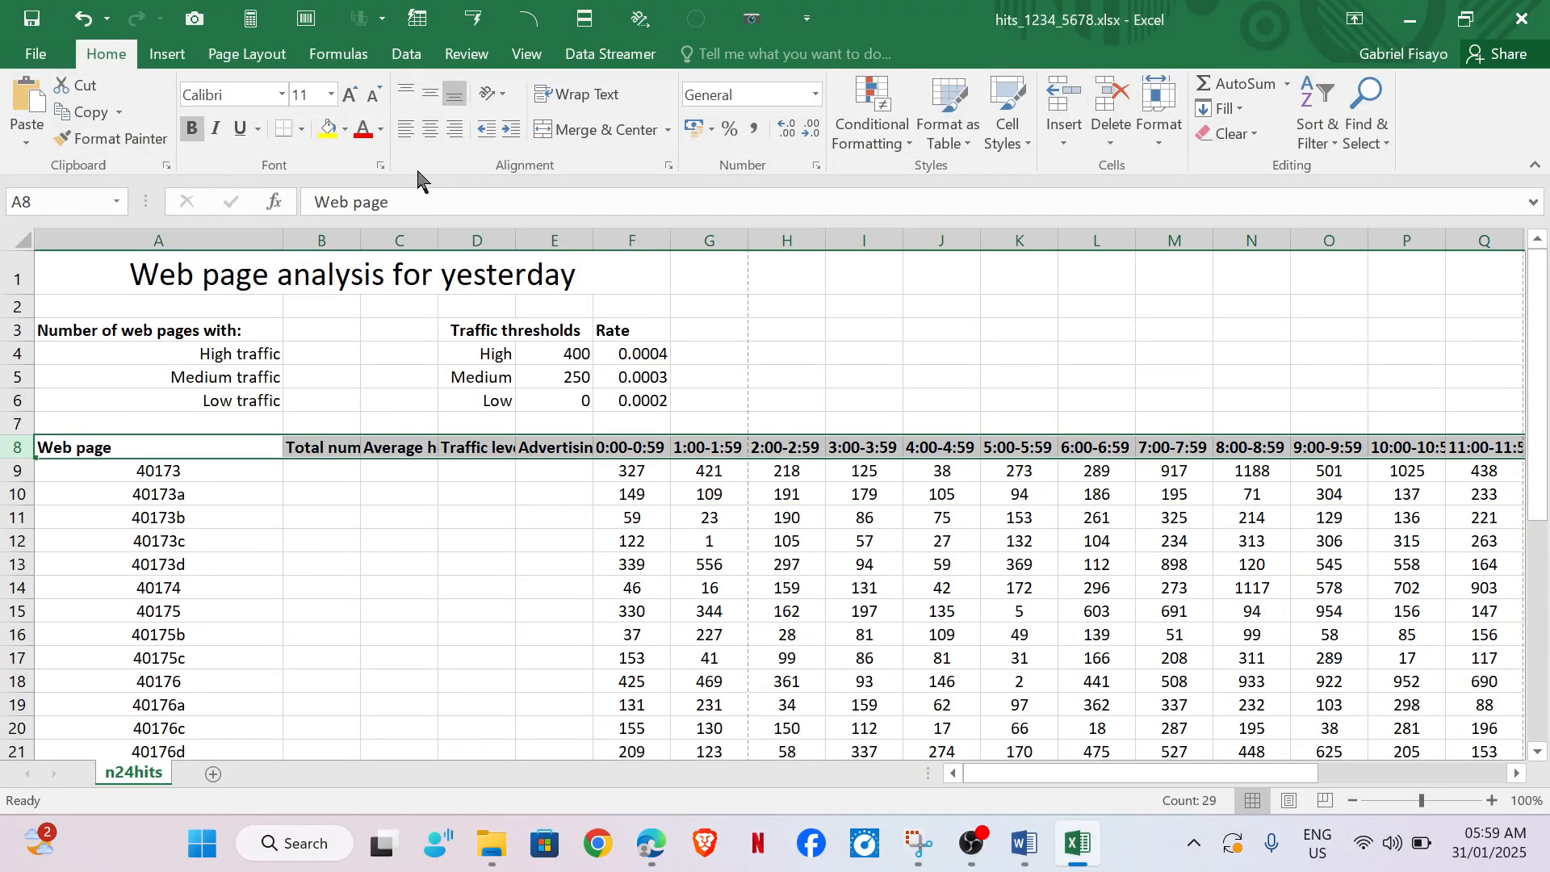
{"action": "left_click", "coordinate": [599, 97]}
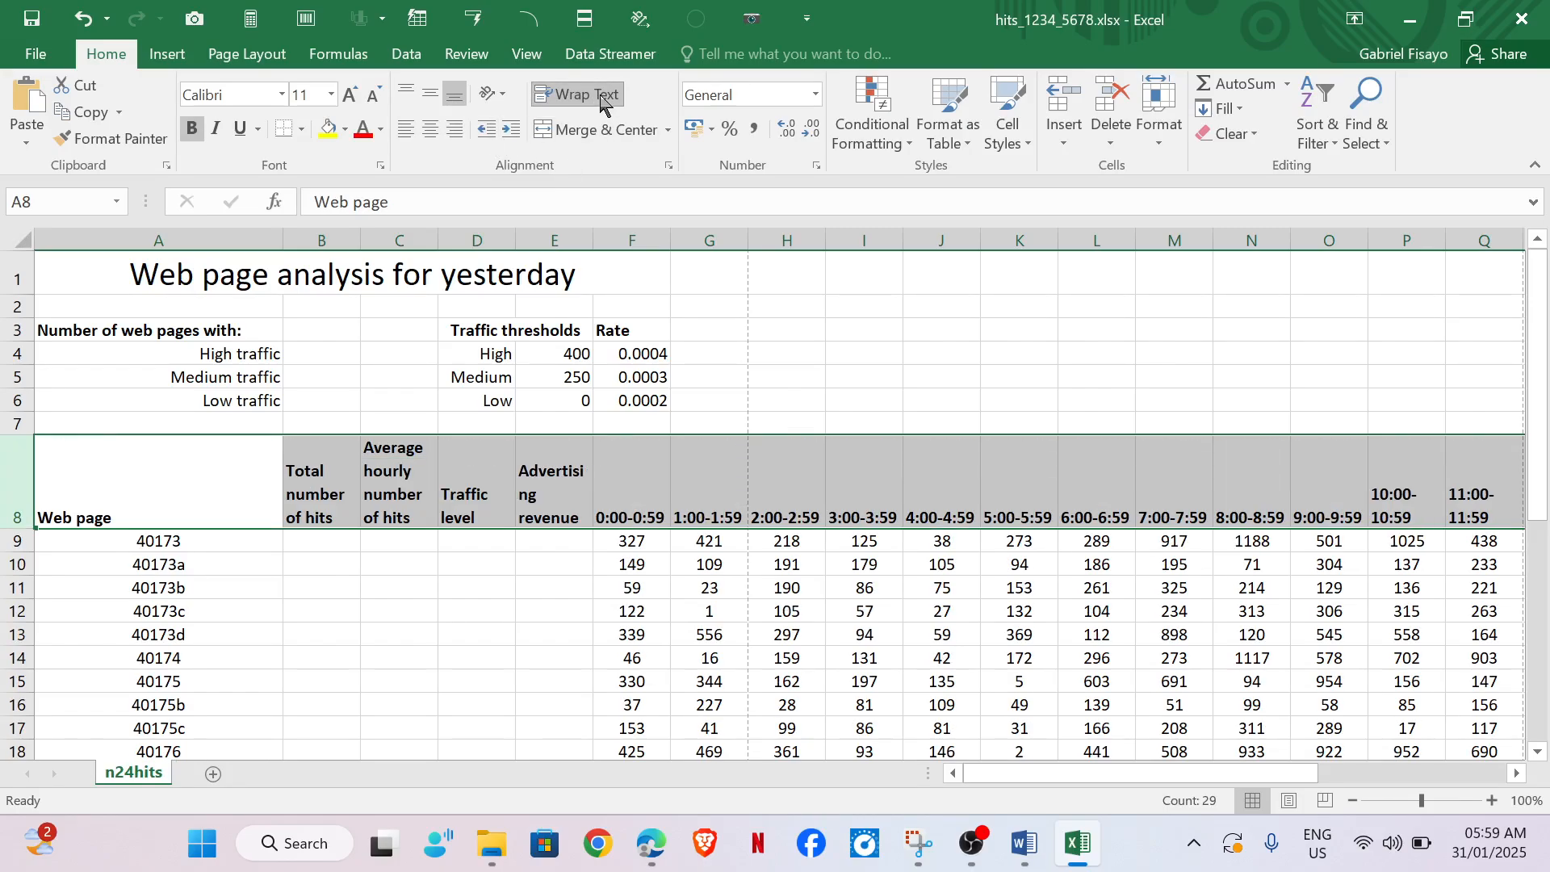
{"action": "left_click", "coordinate": [428, 134]}
{"action": "left_click", "coordinate": [732, 592]}
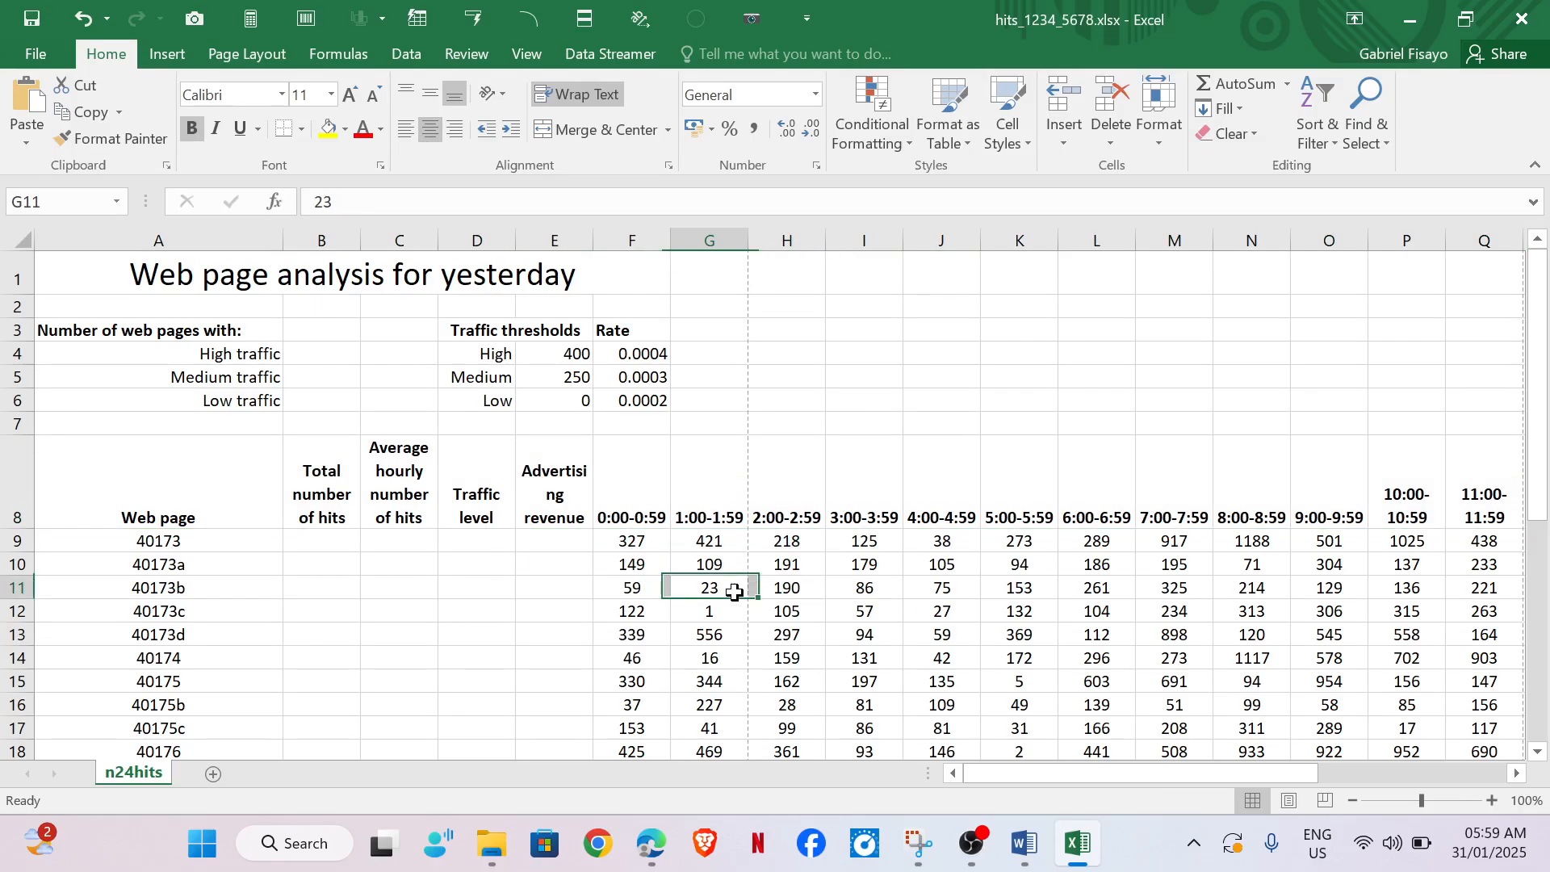
Step: Check the sample layout in the question paper and vertically centre all the row 8 headings
{"action": "mouse_move", "coordinate": [662, 840]}
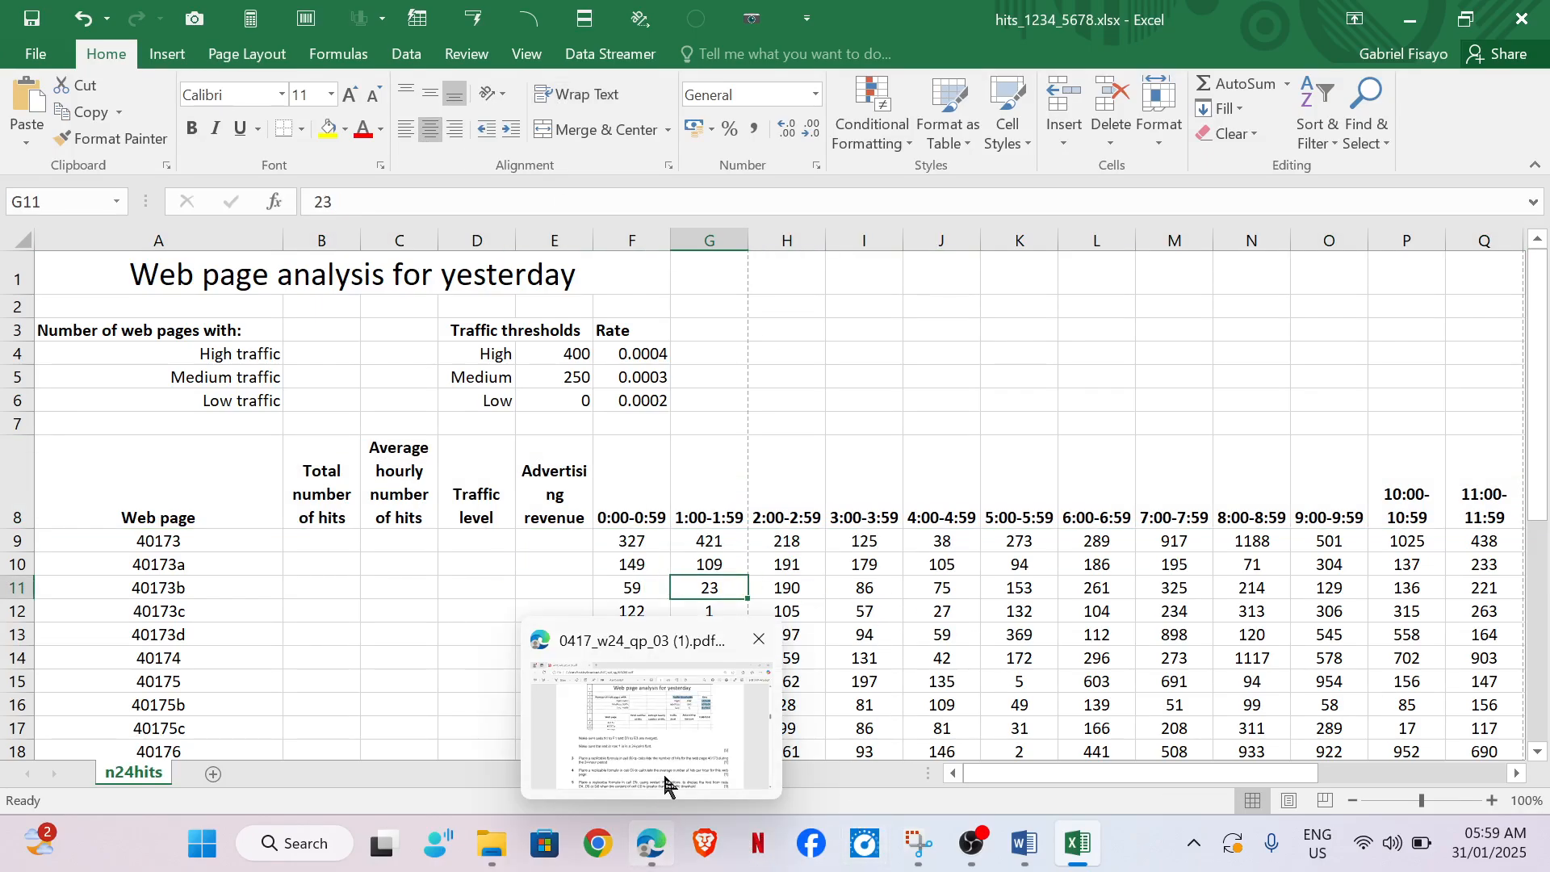
{"action": "mouse_move", "coordinate": [685, 713]}
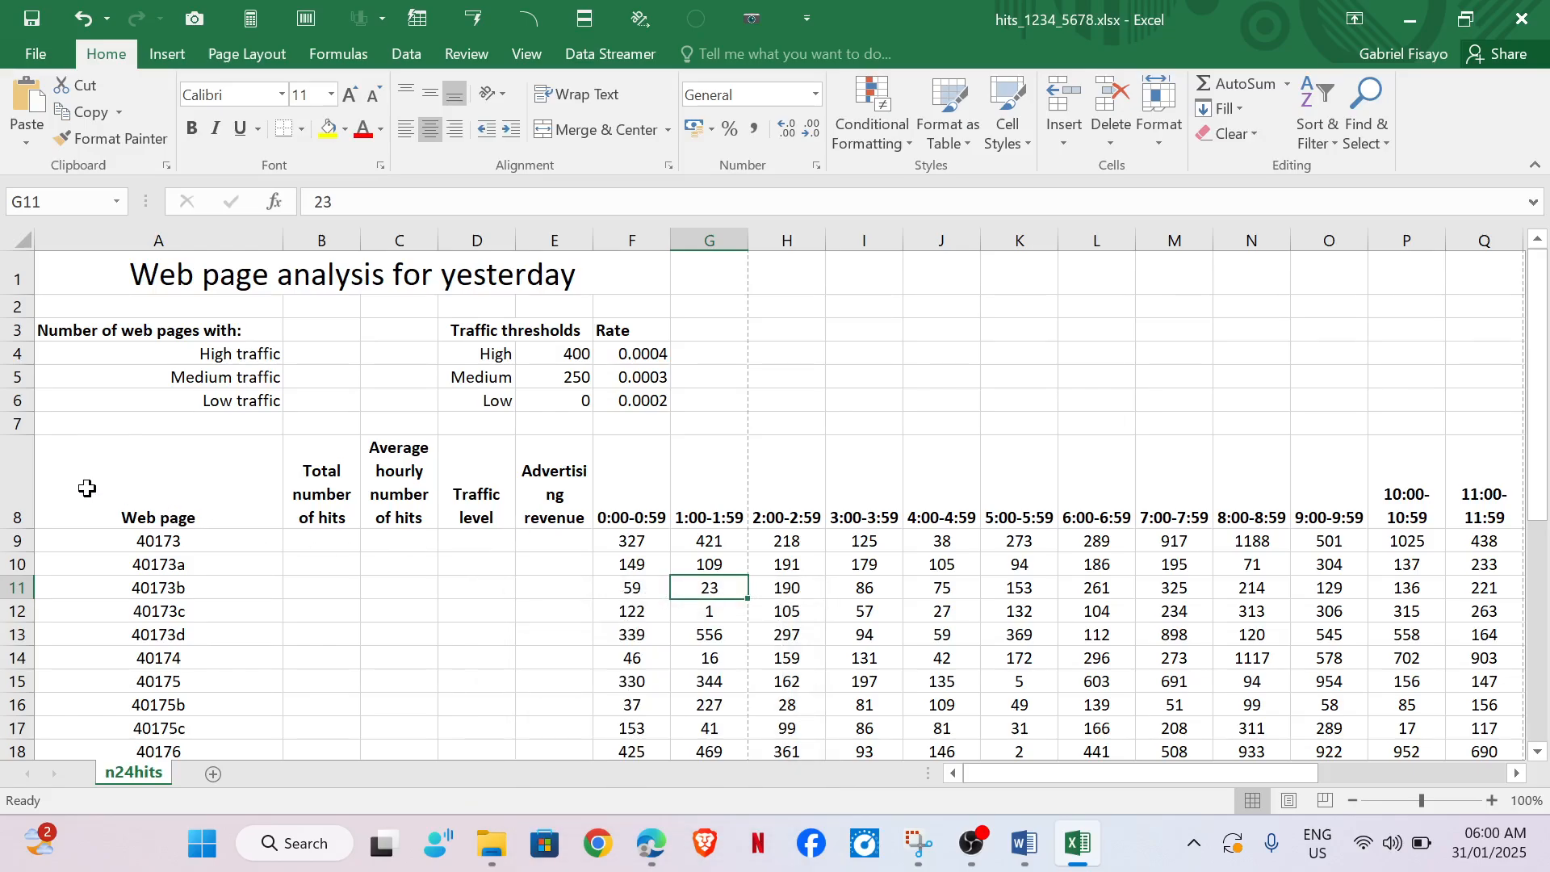
{"action": "left_click", "coordinate": [16, 479]}
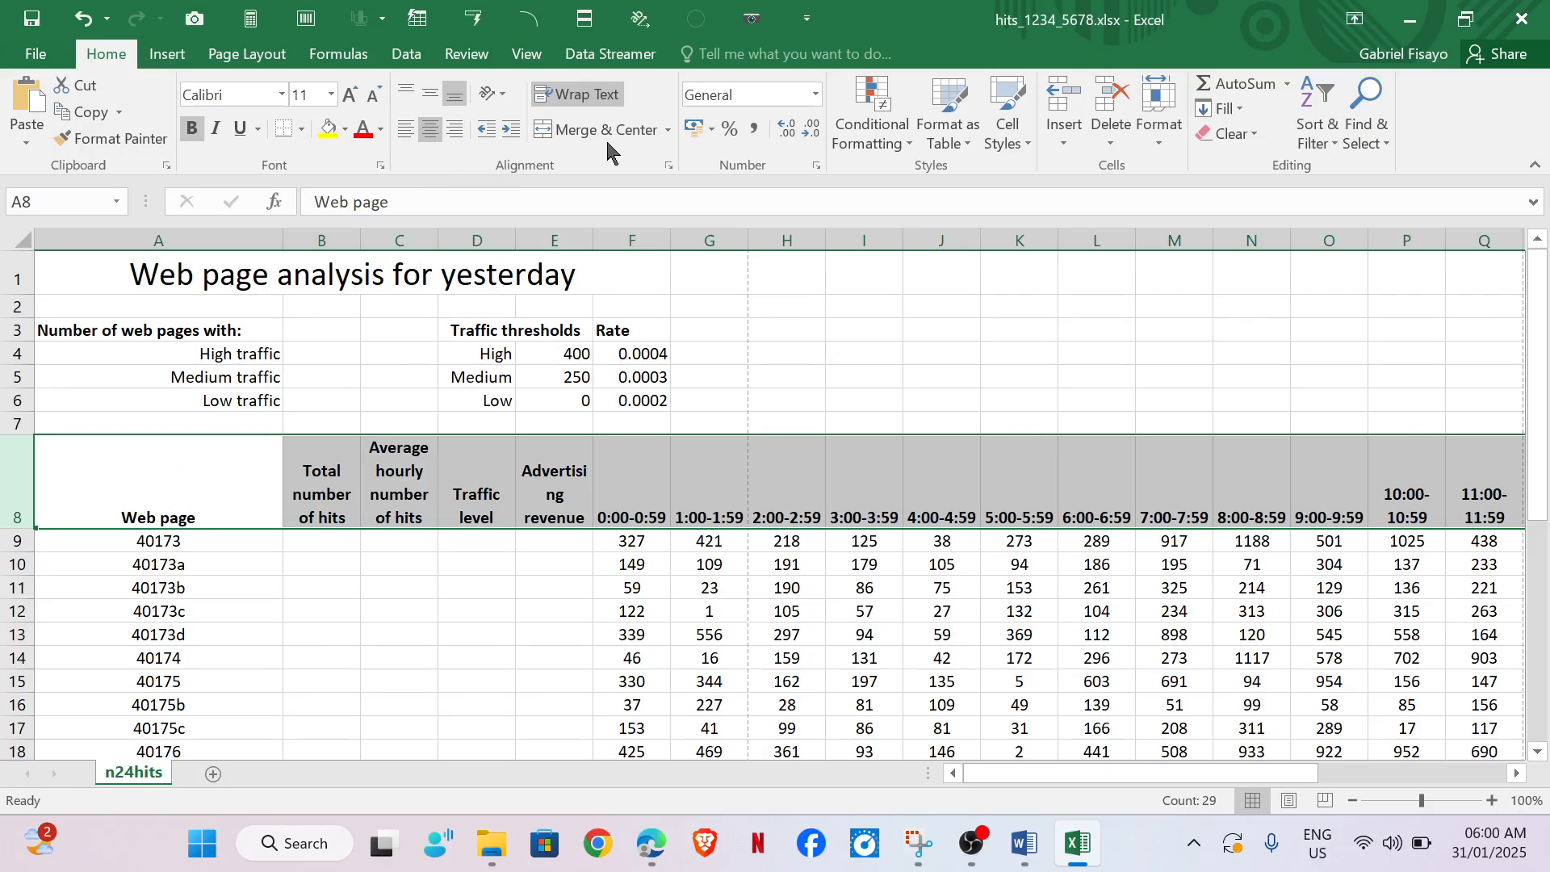
{"action": "left_click", "coordinate": [428, 96]}
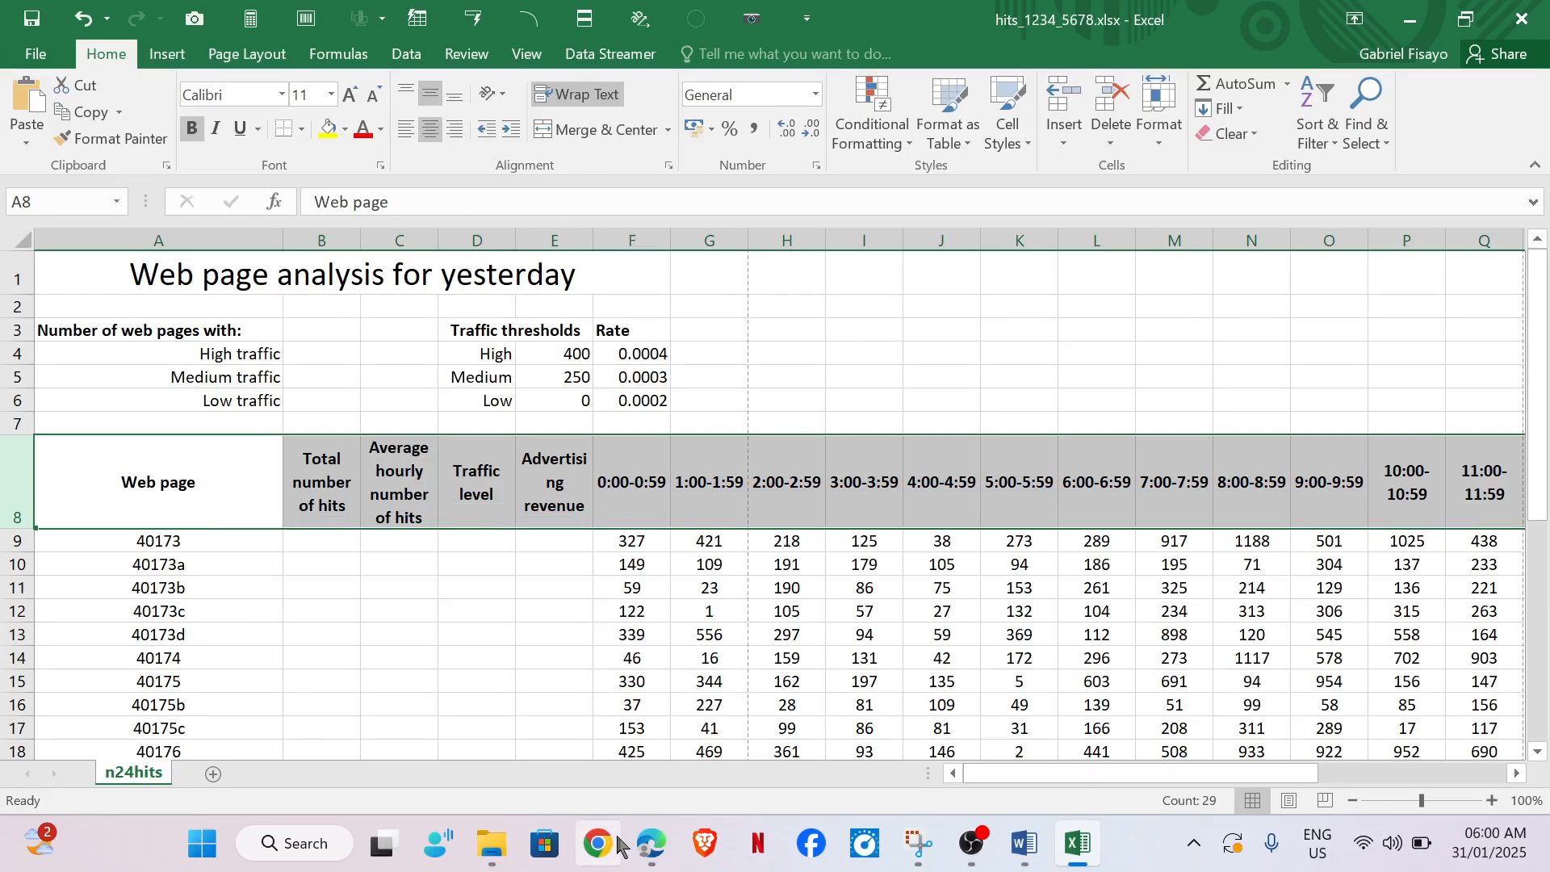
Step: Widen columns B, C and E to match the sample layout, so their row 8 headings each wrap onto two lines
{"action": "mouse_move", "coordinate": [651, 844]}
{"action": "mouse_move", "coordinate": [666, 753]}
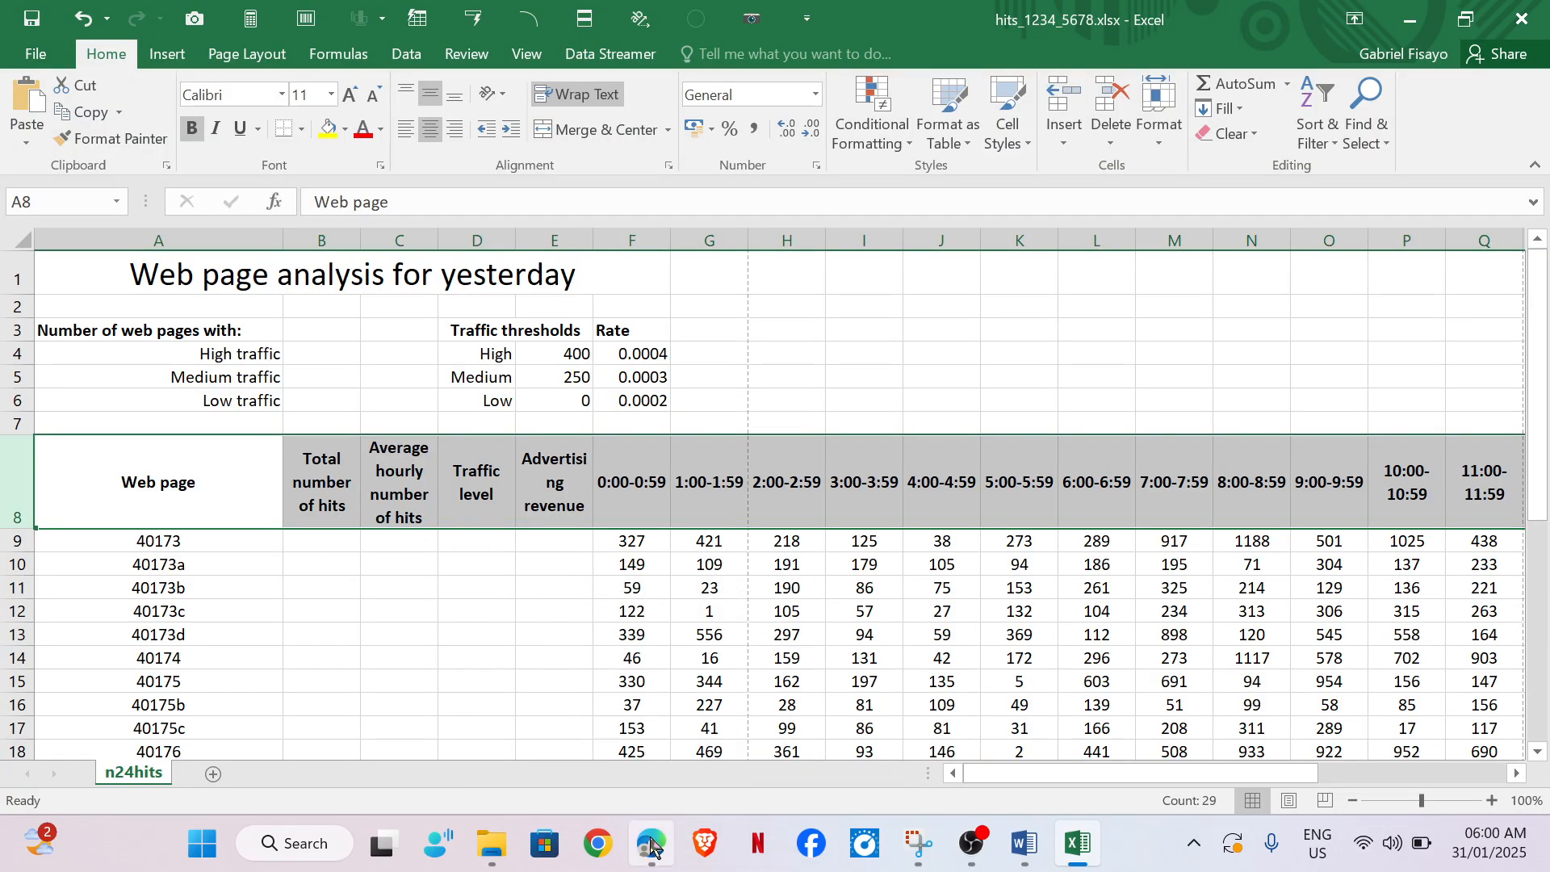
{"action": "mouse_move", "coordinate": [651, 725]}
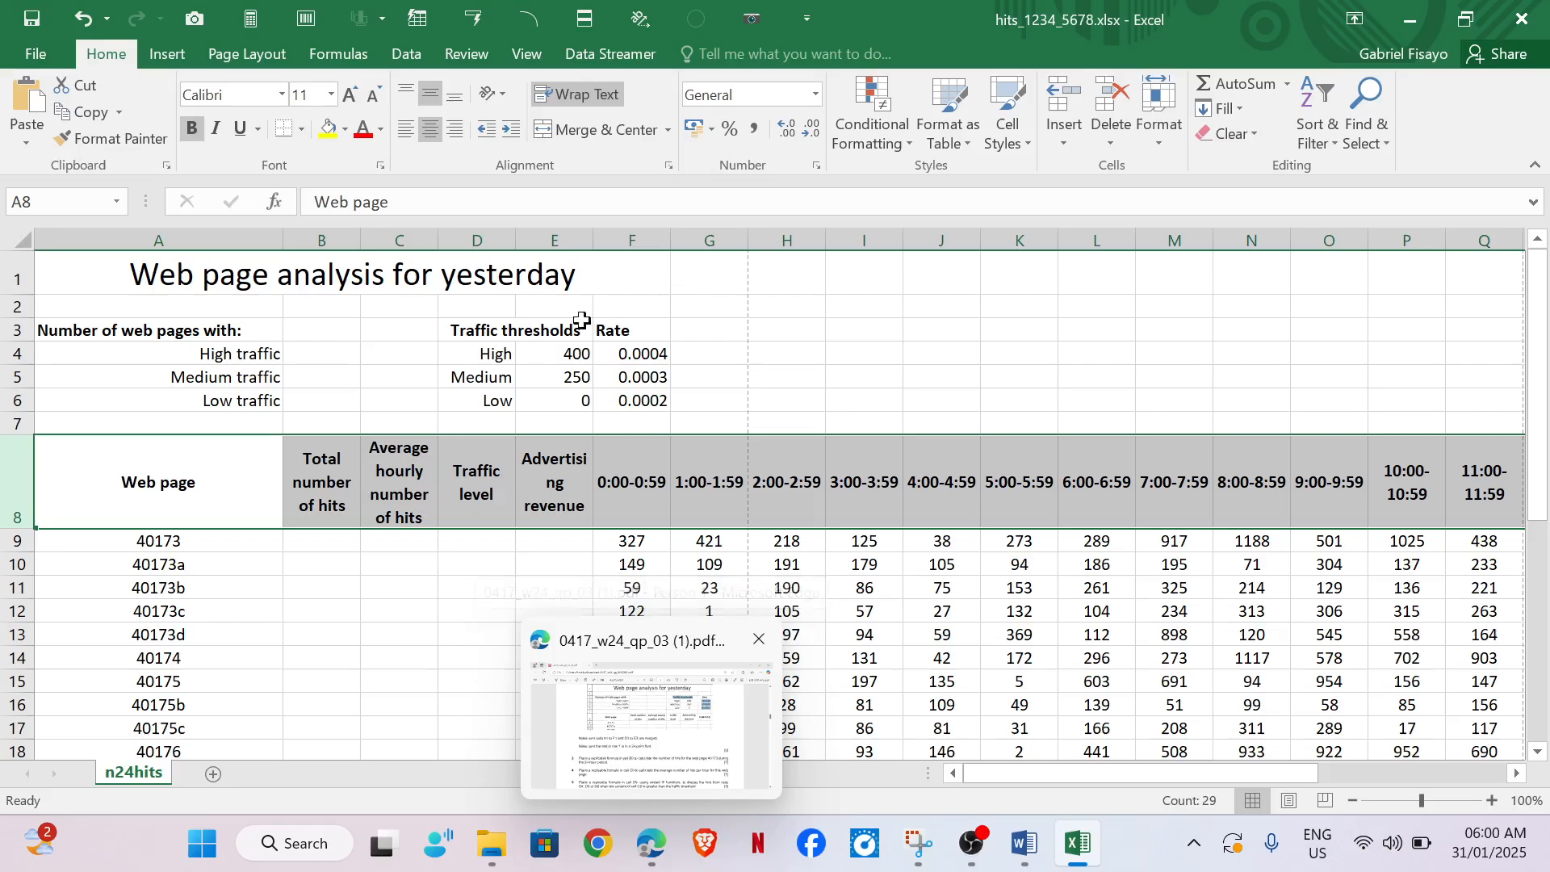
{"action": "left_click_drag", "start_coordinate": [363, 234], "coordinate": [405, 238]}
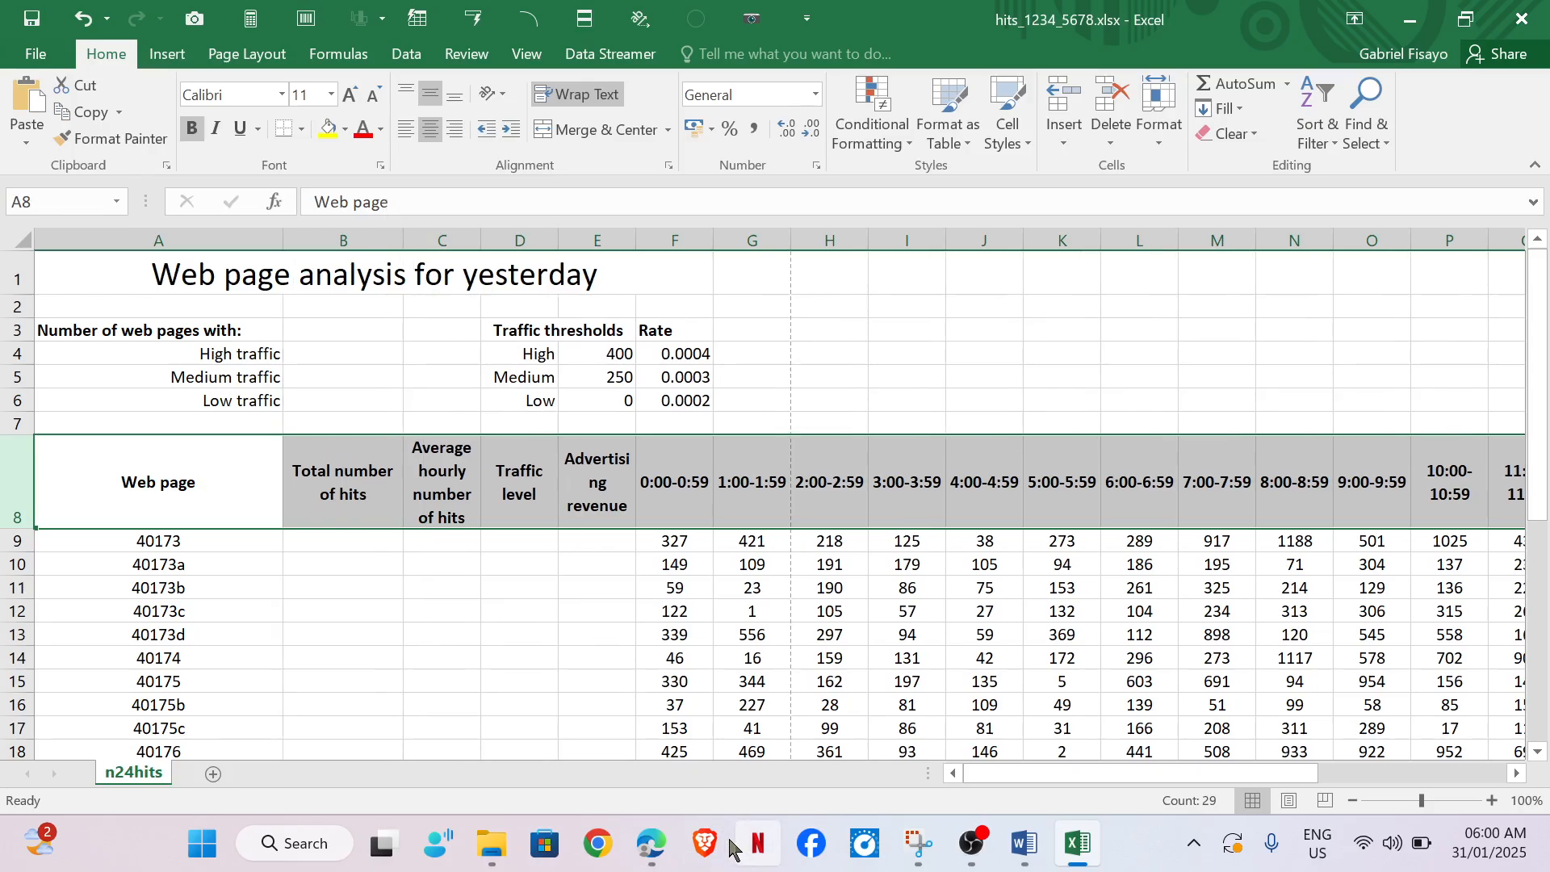
{"action": "mouse_move", "coordinate": [651, 843]}
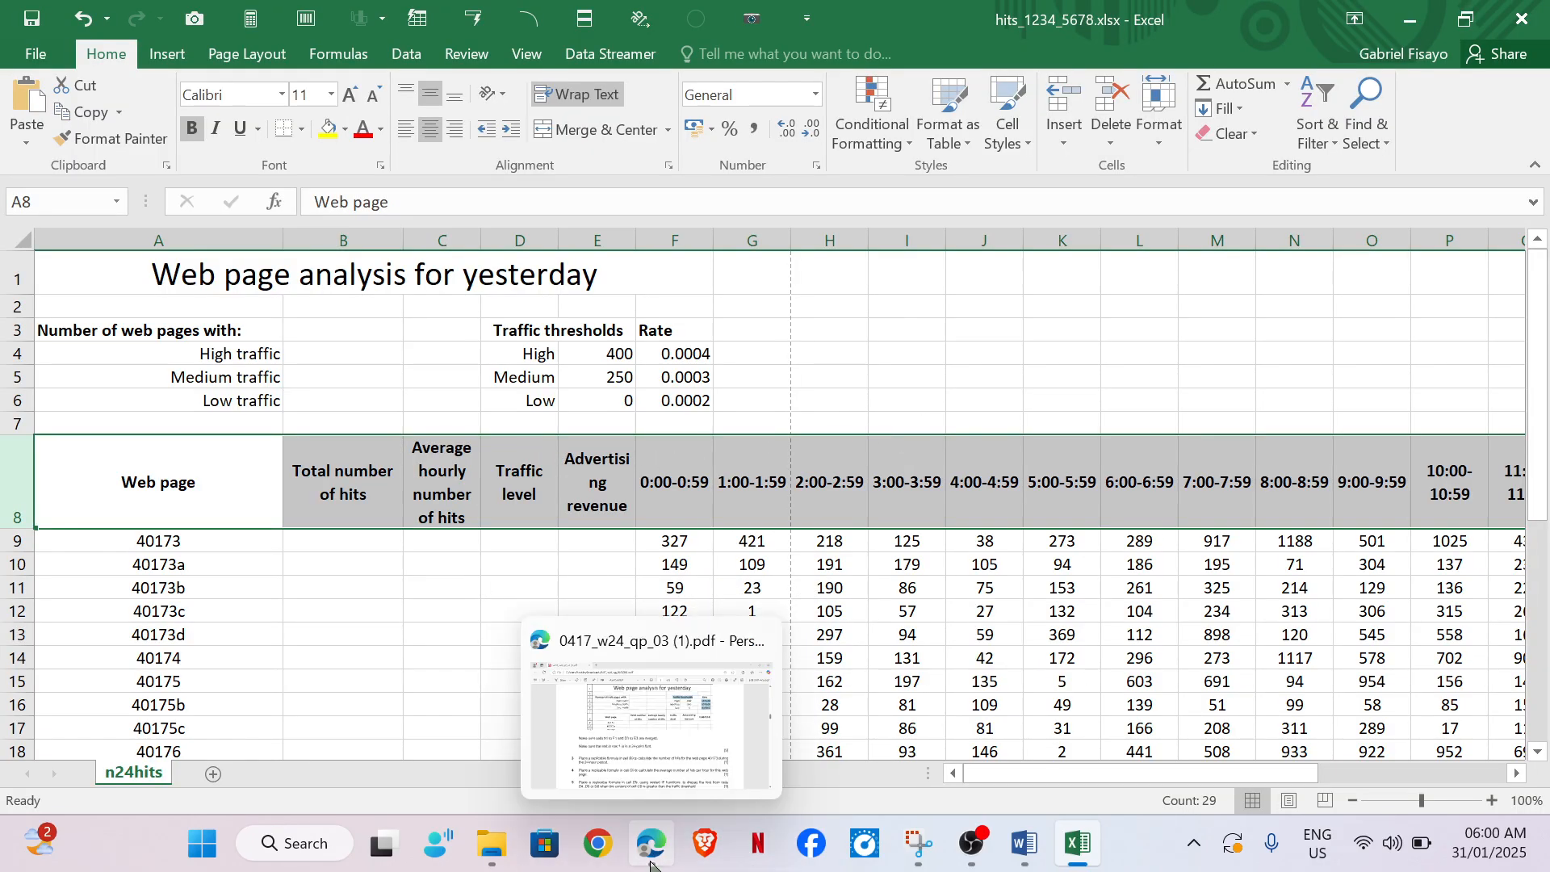
{"action": "mouse_move", "coordinate": [667, 744]}
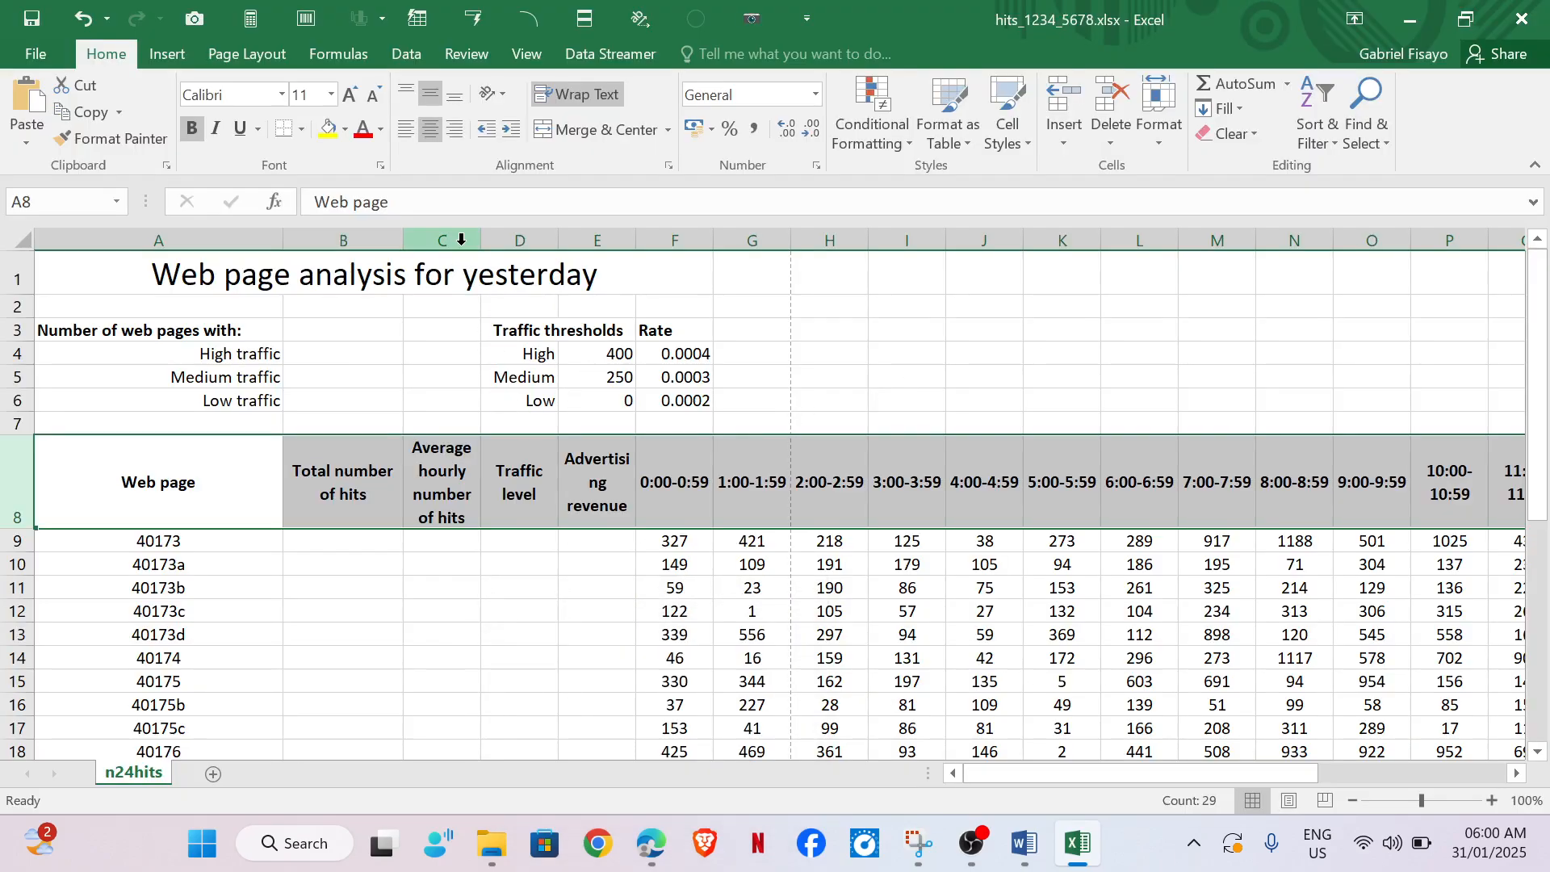
{"action": "left_click_drag", "start_coordinate": [485, 241], "coordinate": [546, 245]}
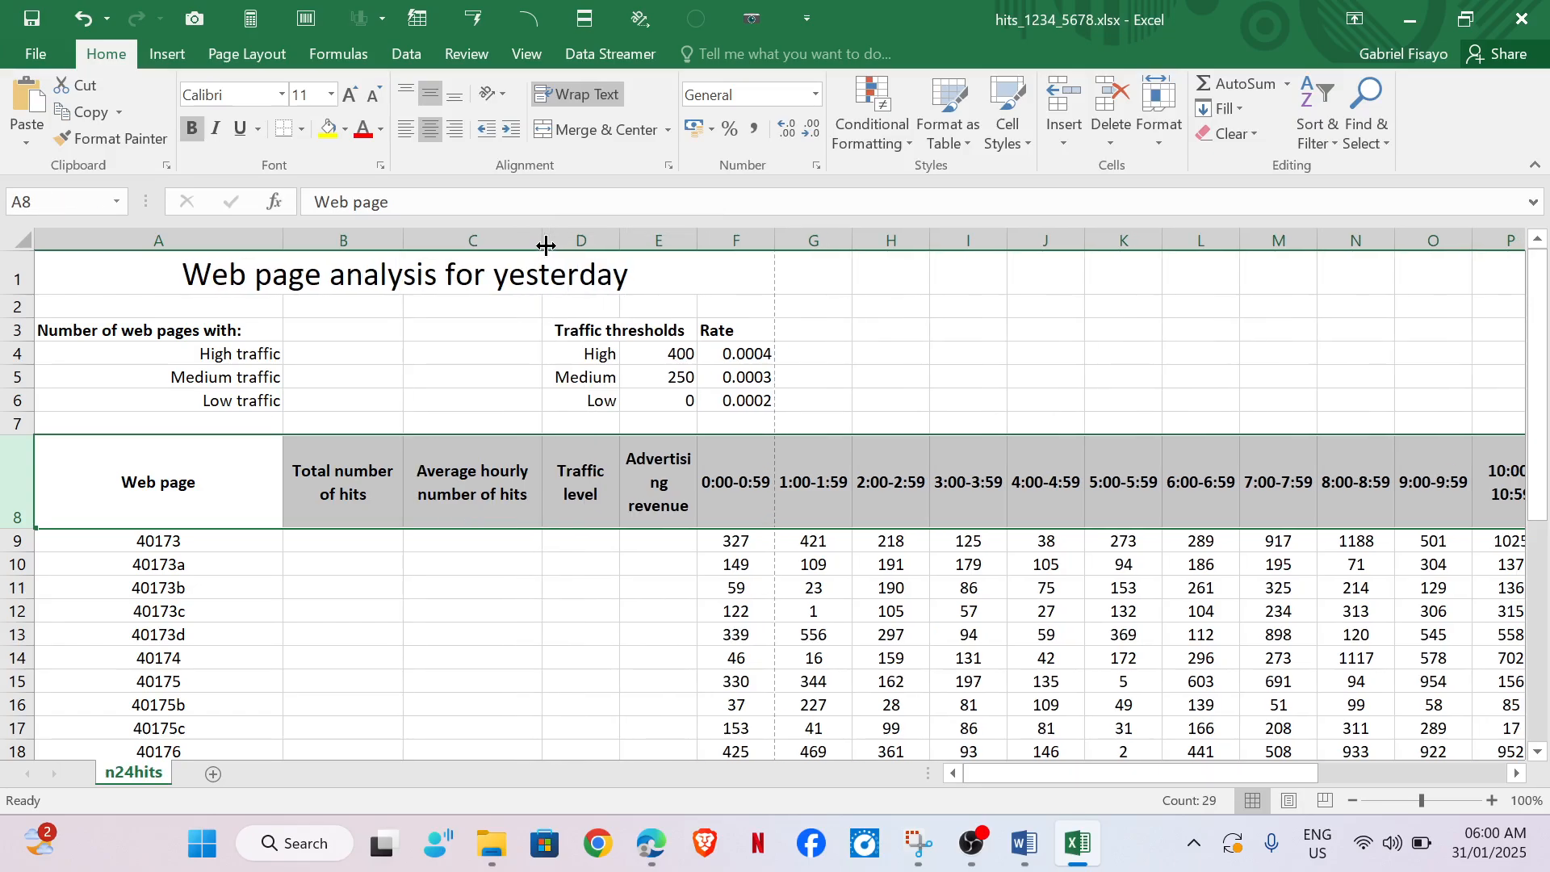
{"action": "mouse_move", "coordinate": [650, 844]}
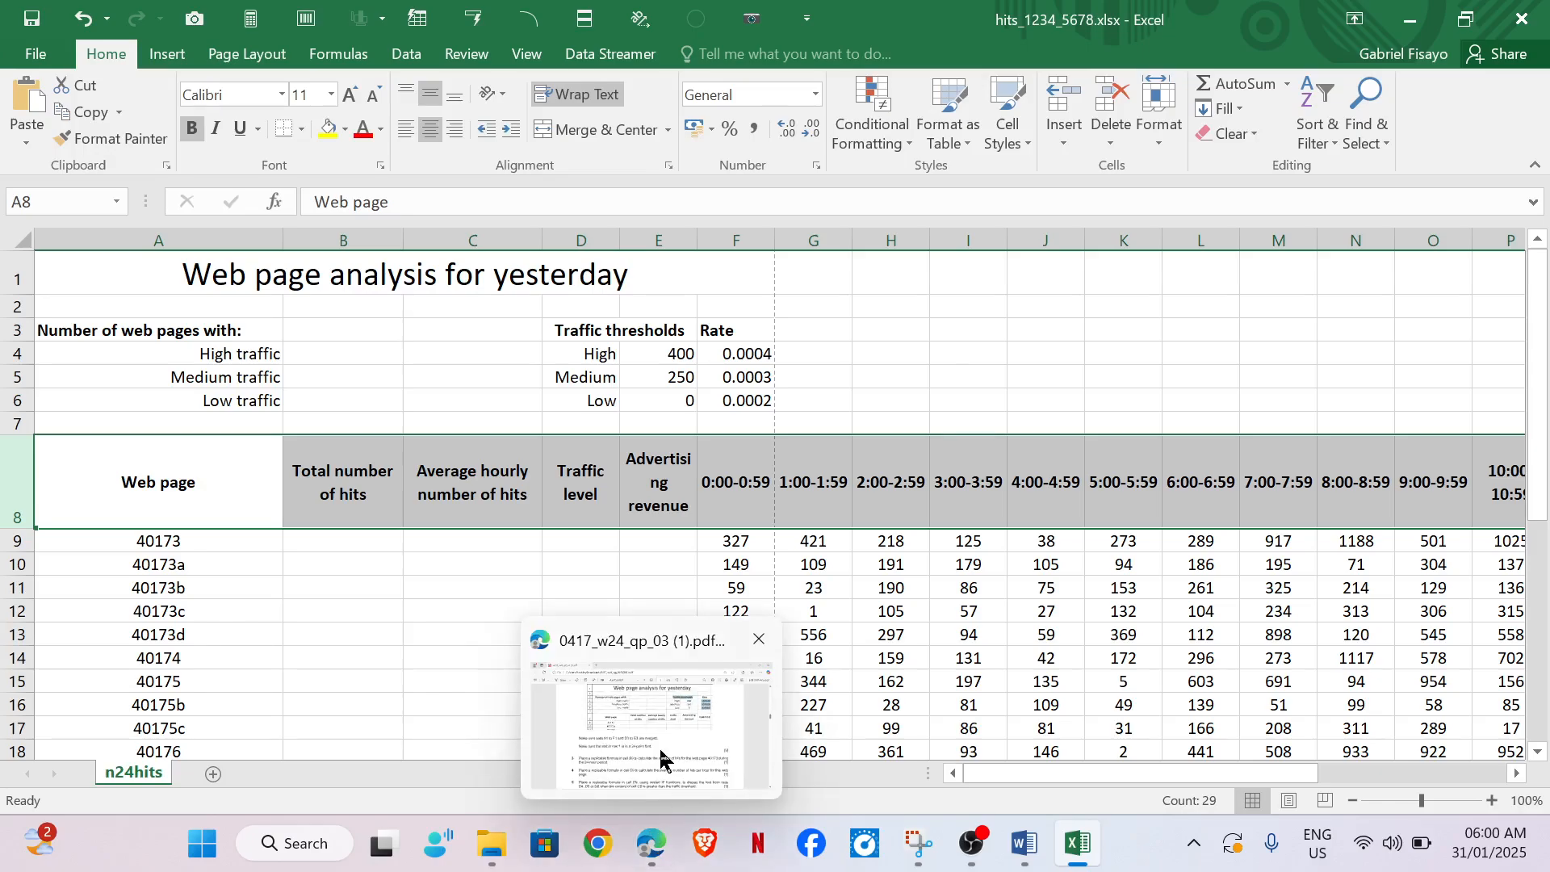
{"action": "mouse_move", "coordinate": [660, 758]}
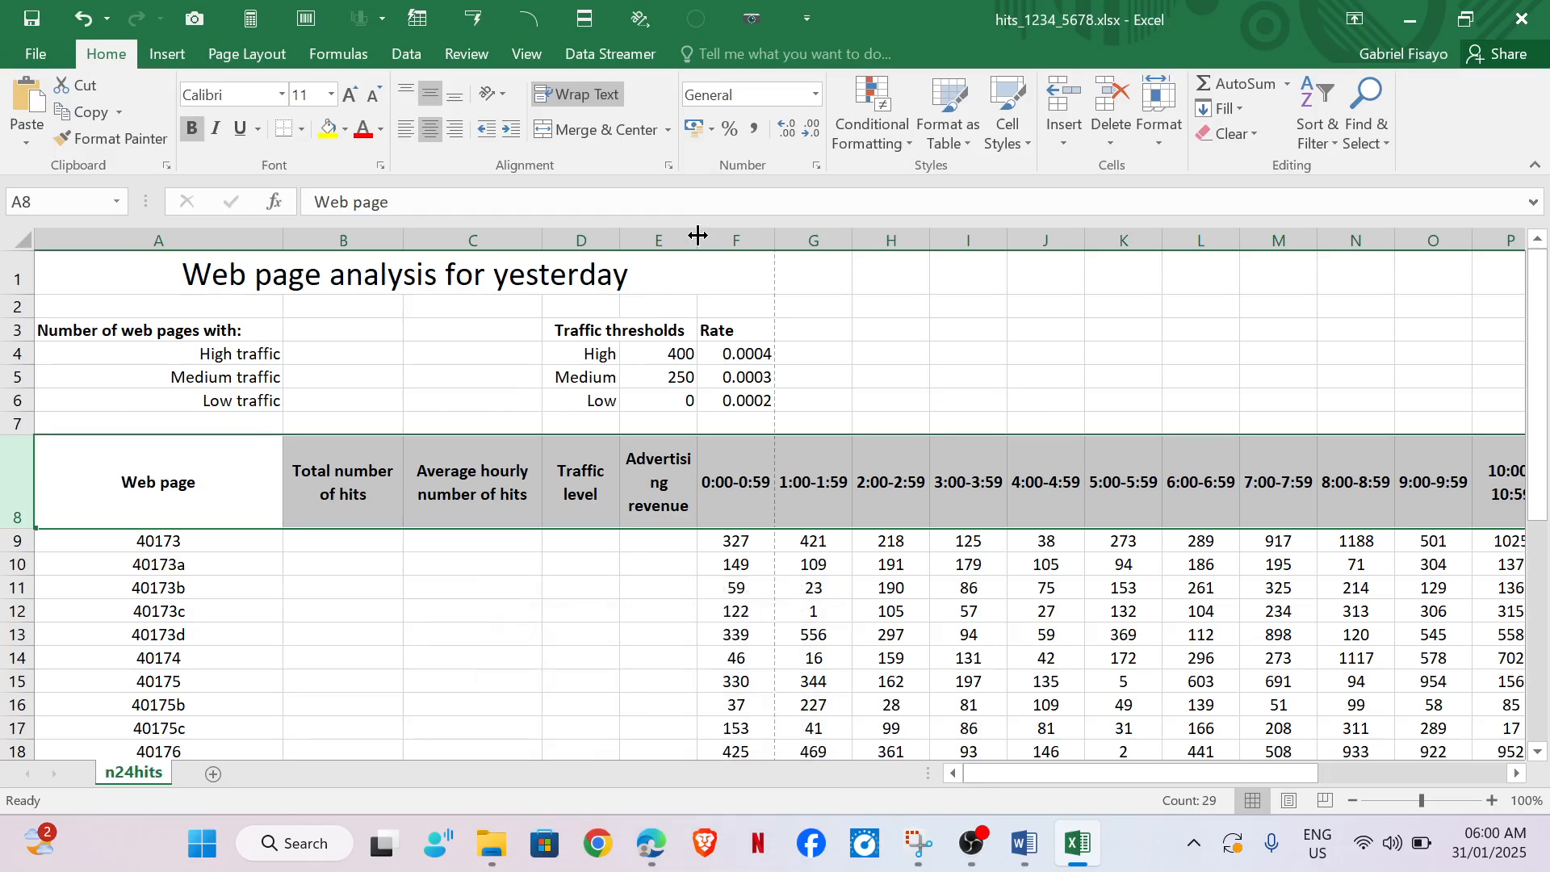
{"action": "left_click_drag", "start_coordinate": [697, 235], "coordinate": [723, 242]}
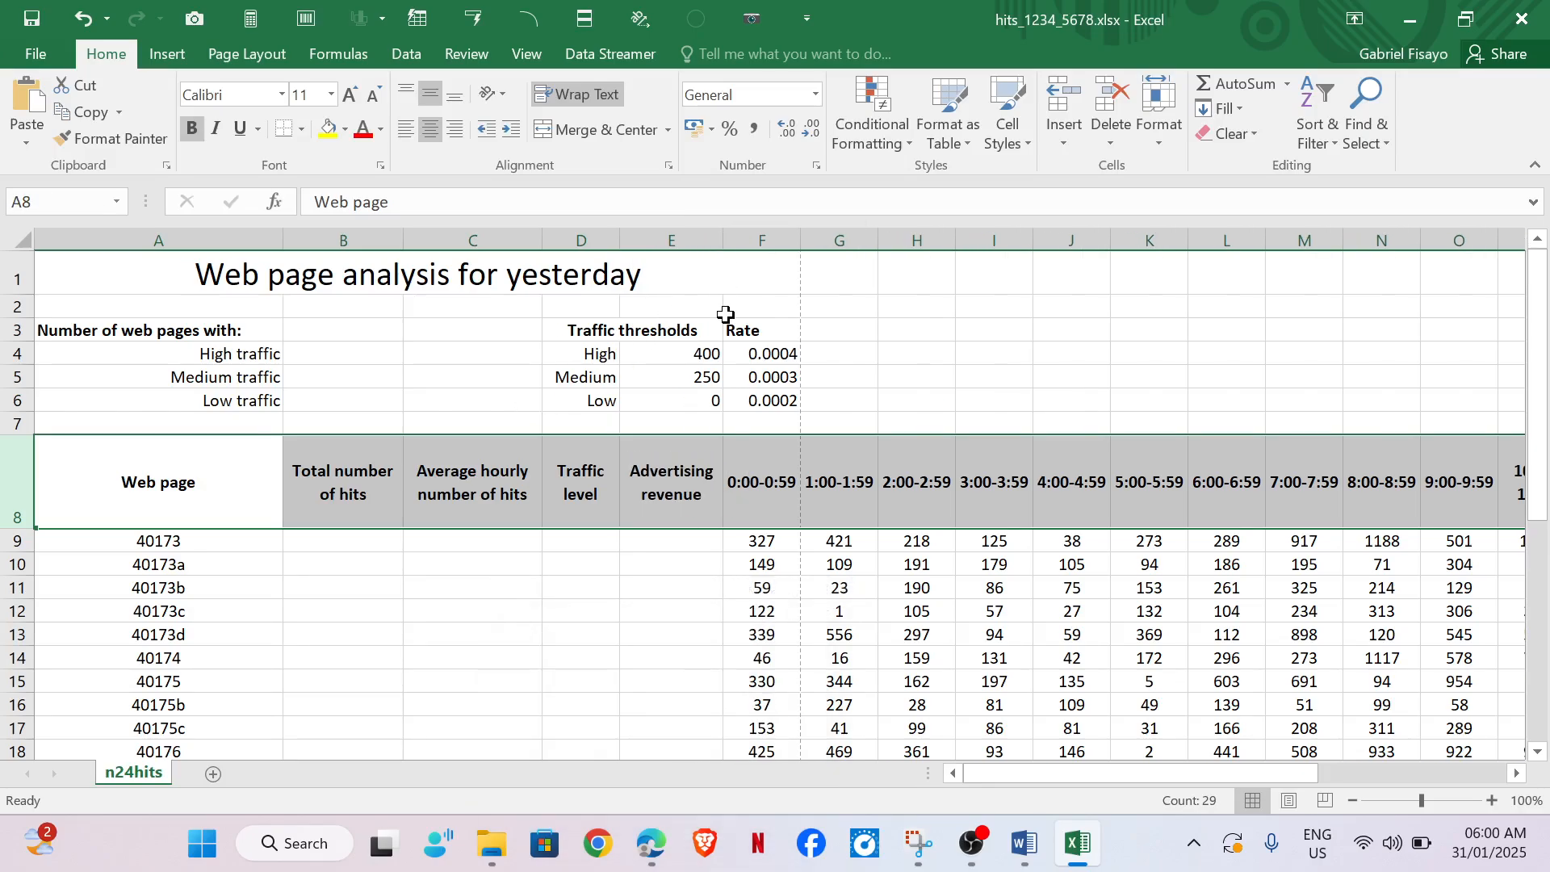
{"action": "left_click", "coordinate": [714, 633]}
Step: Widen column P so that its 10:00-10:59 heading fits on one line
{"action": "left_click_drag", "start_coordinate": [1023, 773], "coordinate": [890, 744]}
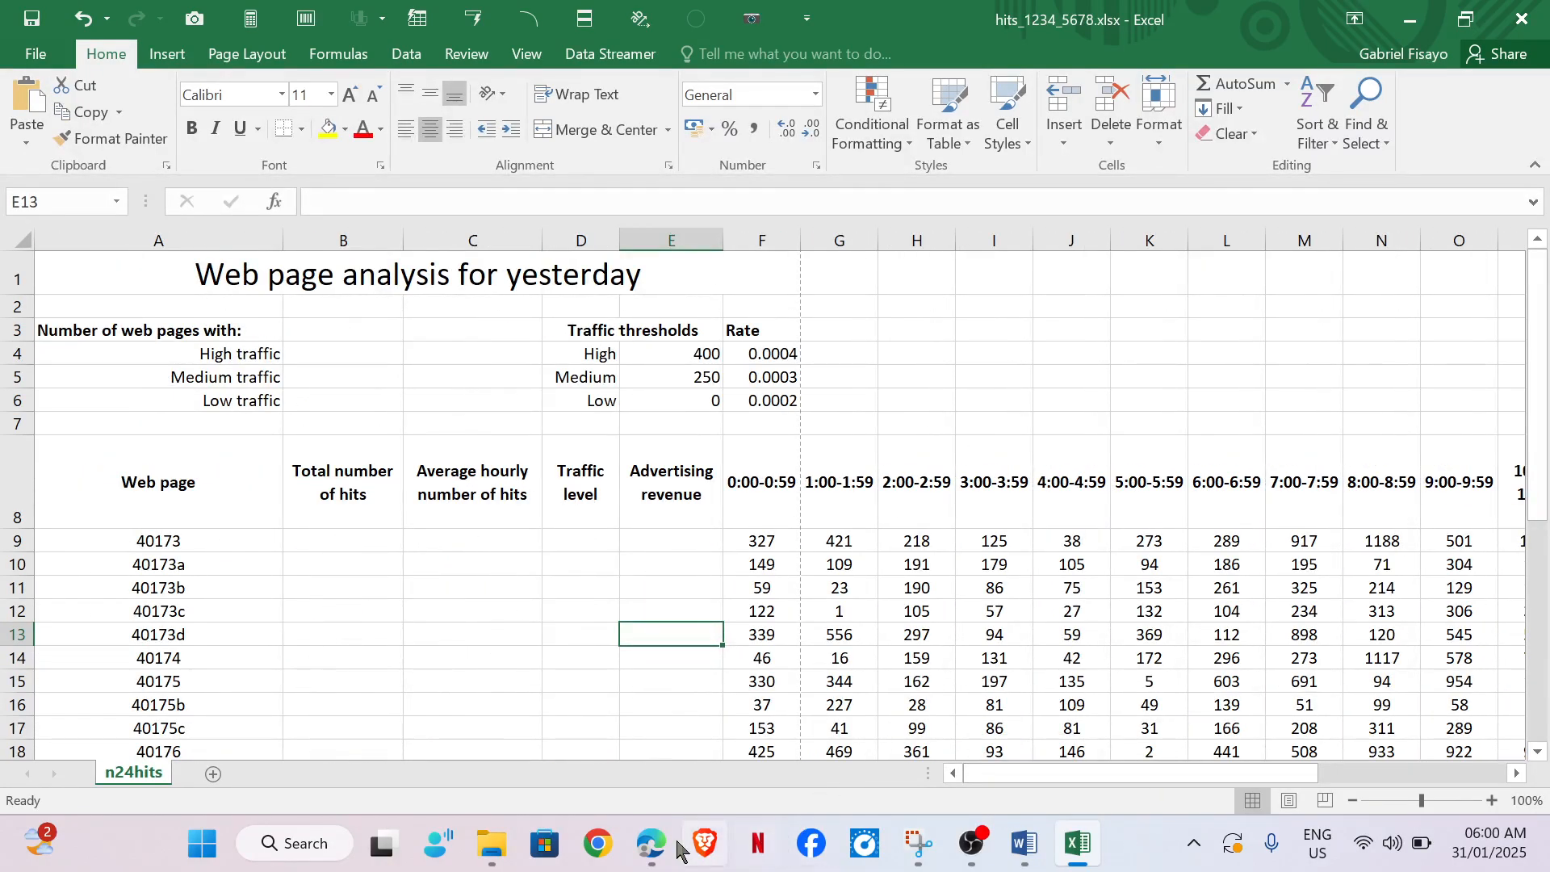
{"action": "mouse_move", "coordinate": [651, 842]}
{"action": "mouse_move", "coordinate": [660, 763]}
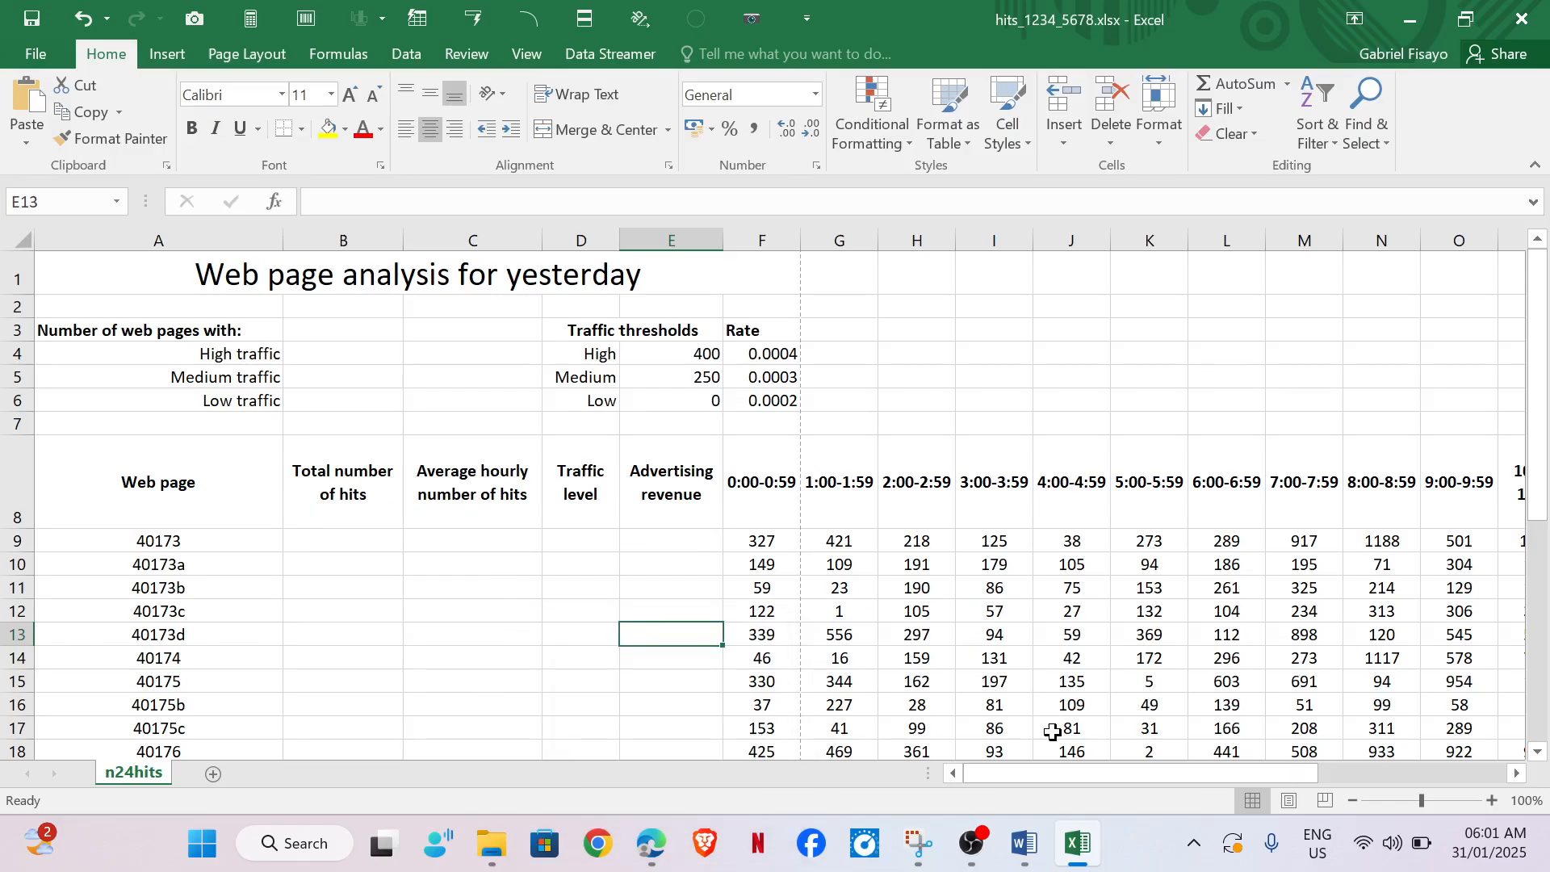
{"action": "left_click_drag", "start_coordinate": [1061, 771], "coordinate": [1174, 772]}
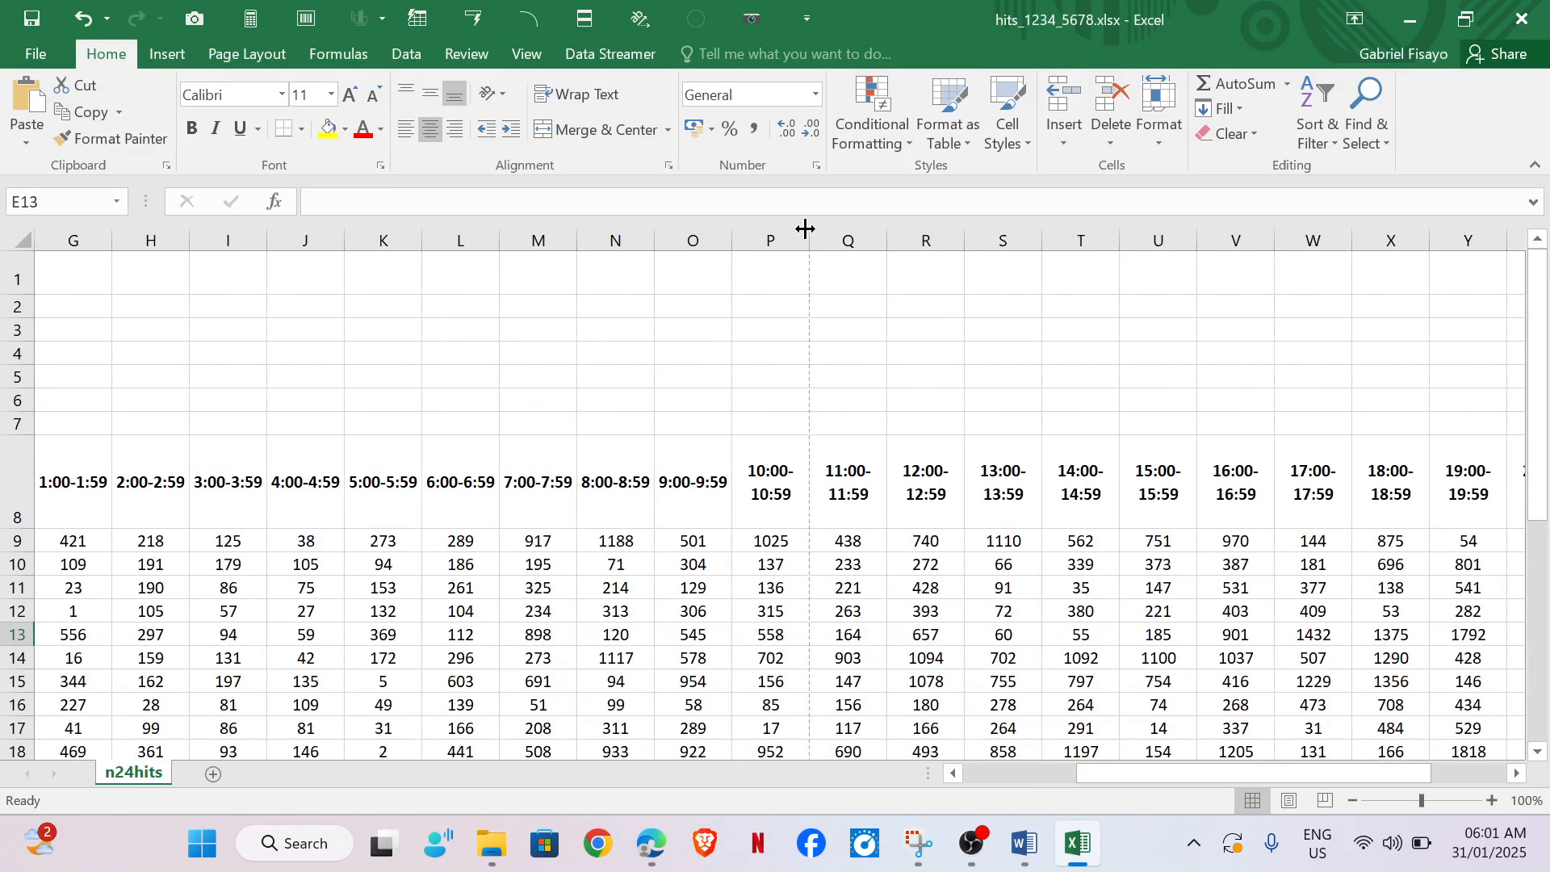
{"action": "left_click_drag", "start_coordinate": [813, 237], "coordinate": [846, 237]}
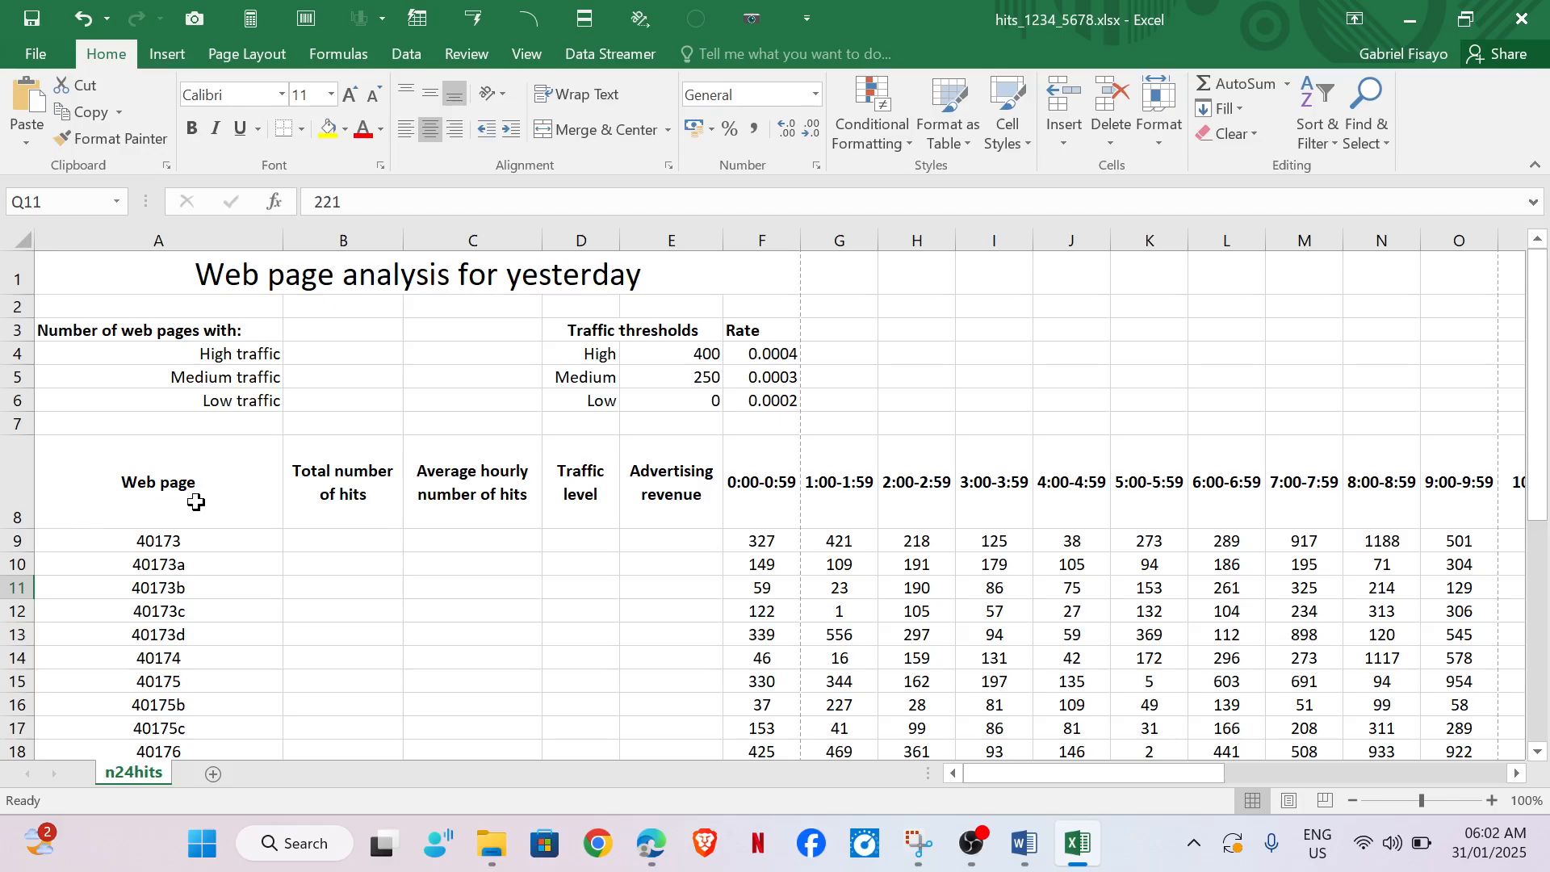
Step: Bottom-align the whole of row 8 and vertically centre only the Web page heading in A8
{"action": "left_click", "coordinate": [23, 476]}
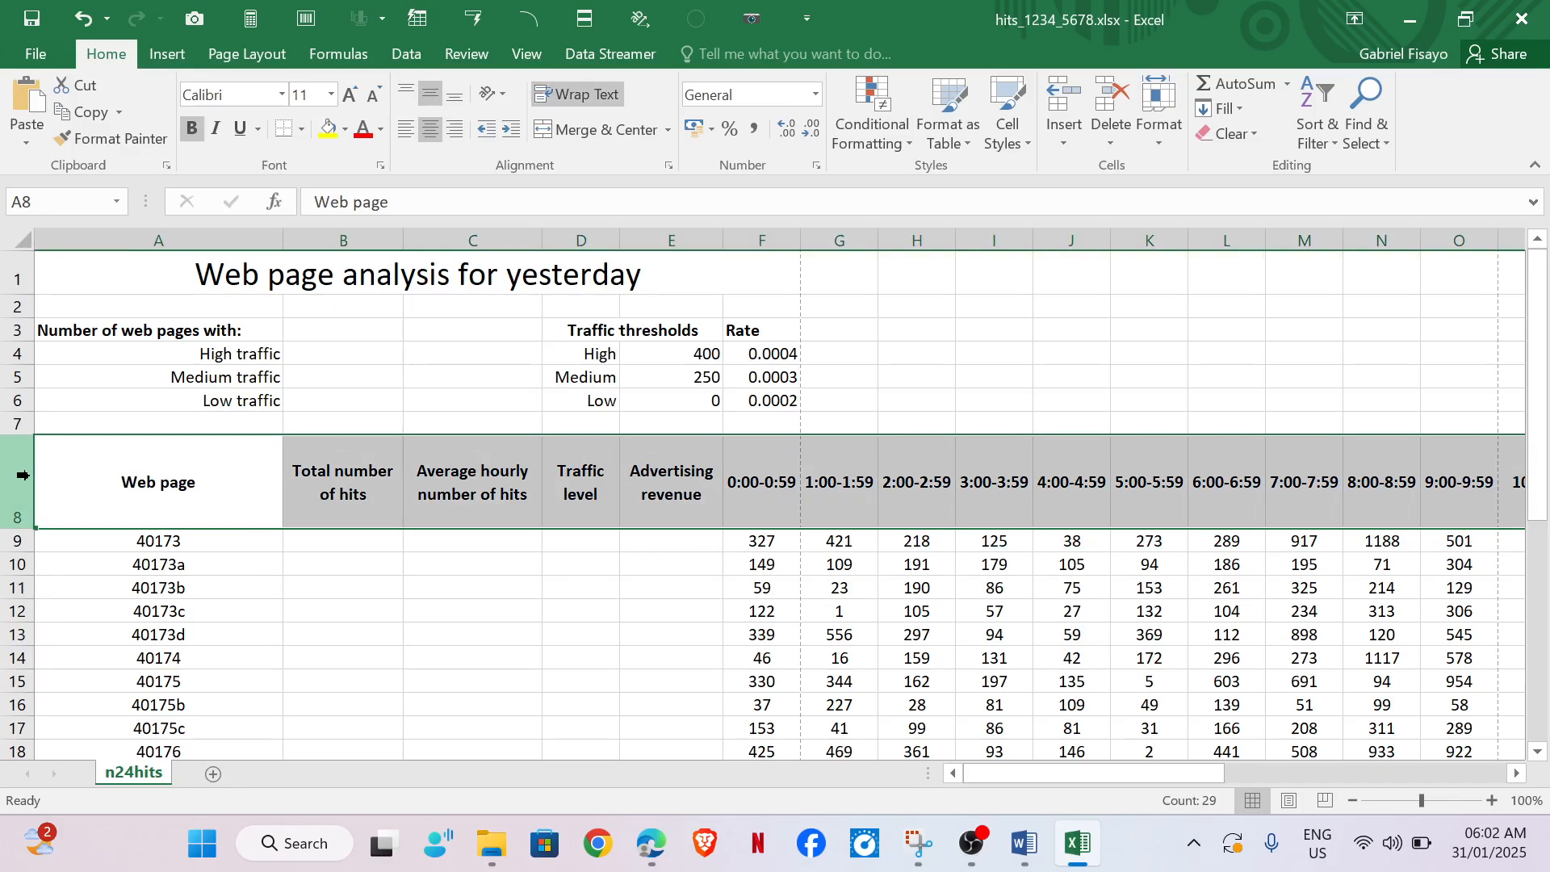
{"action": "left_click", "coordinate": [455, 95]}
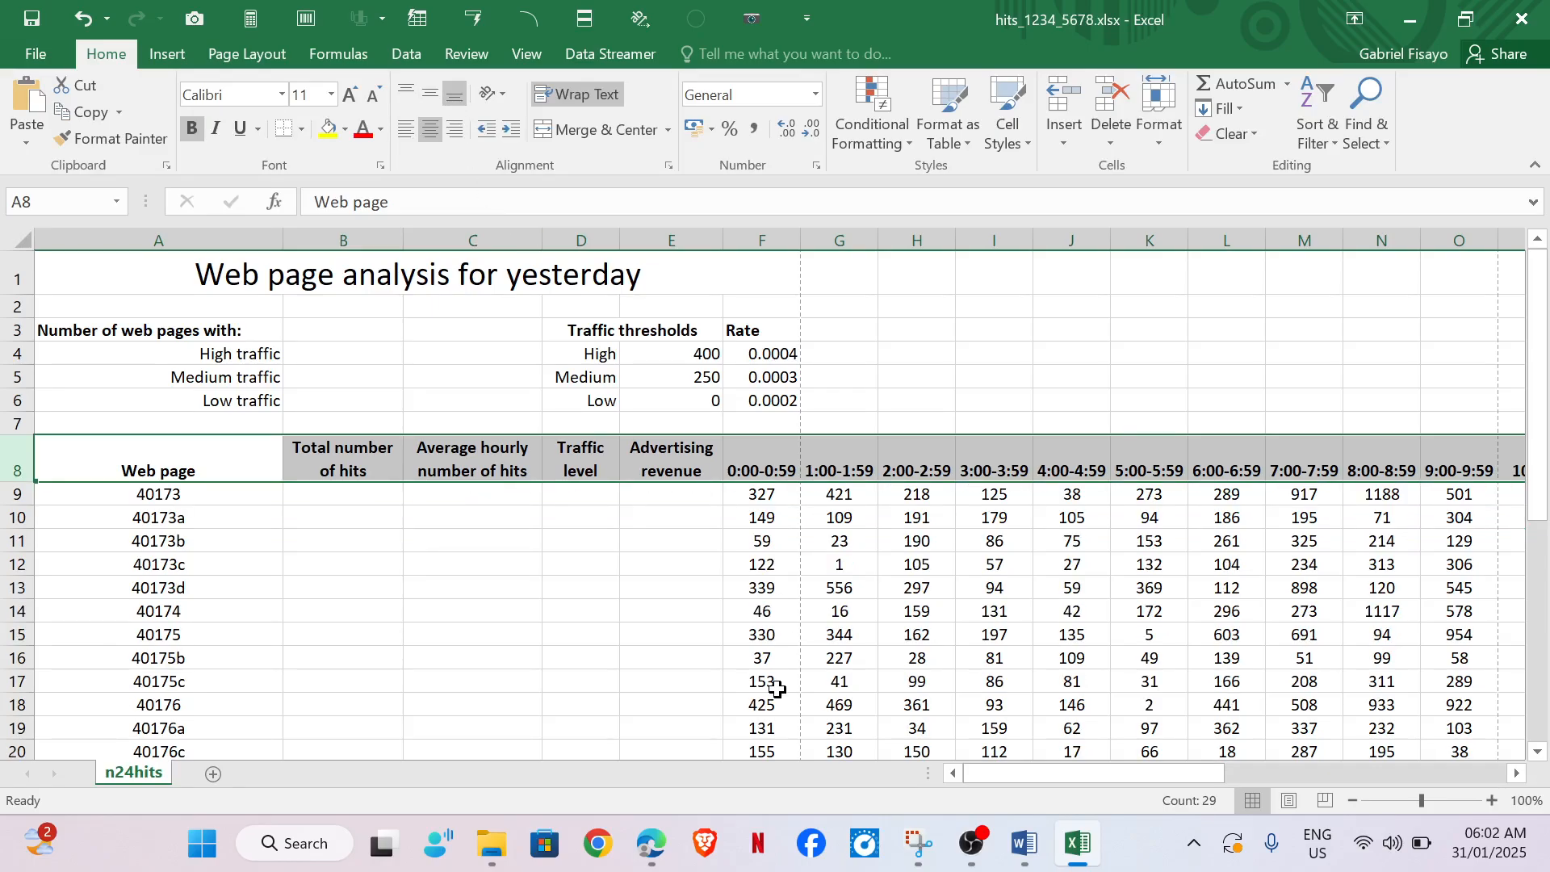
{"action": "left_click", "coordinate": [493, 639]}
{"action": "left_click", "coordinate": [214, 474]}
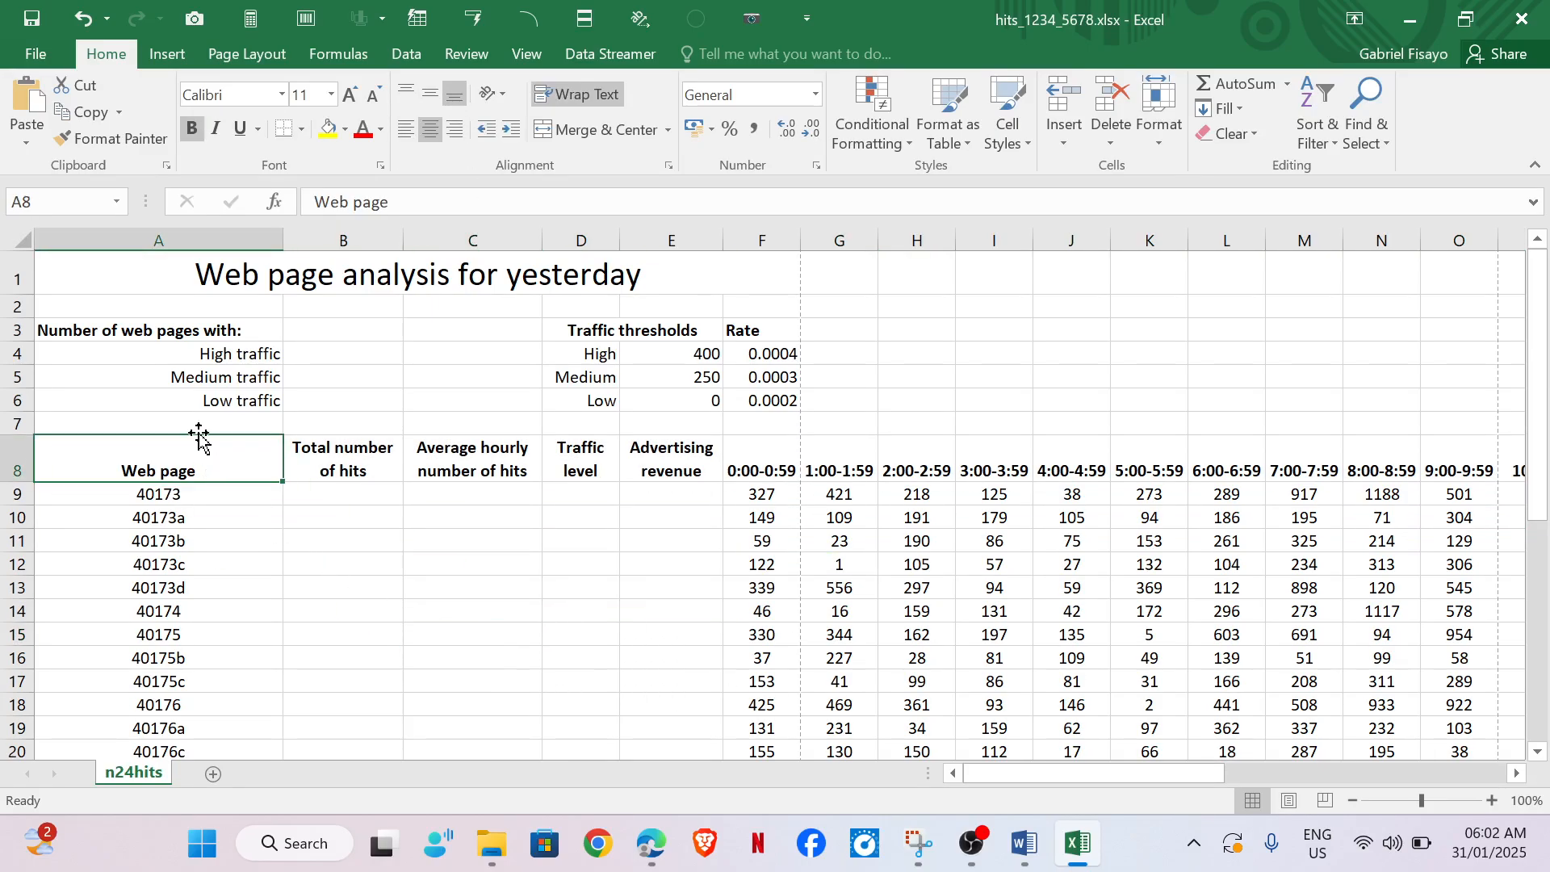
{"action": "left_click", "coordinate": [429, 96]}
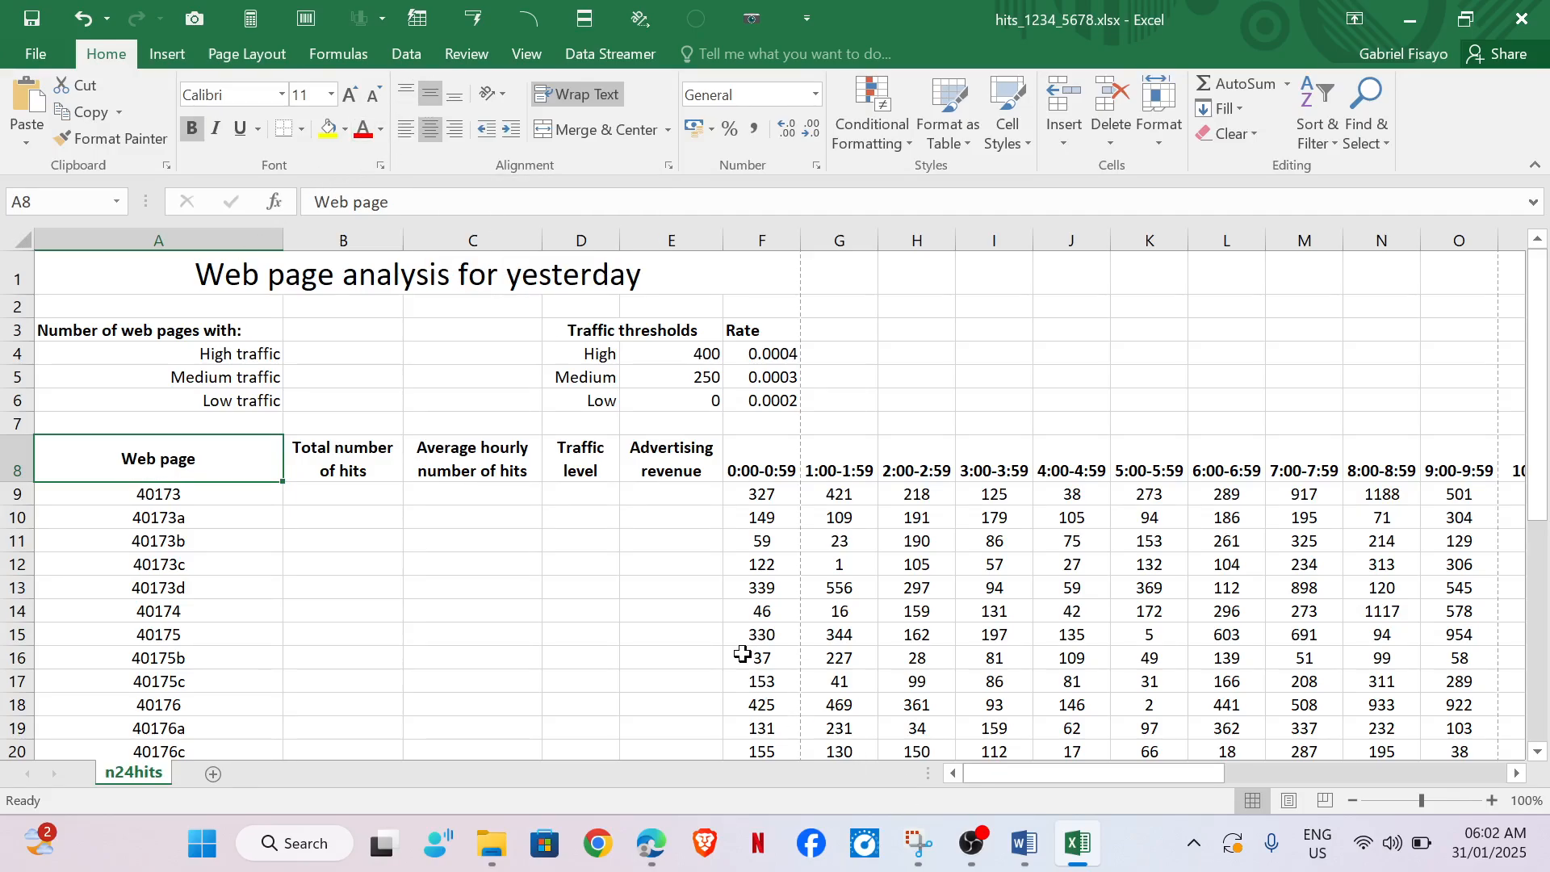
Step: Switch to the question paper in Edge and read the formula instructions in steps 3 to 9
{"action": "mouse_move", "coordinate": [650, 843]}
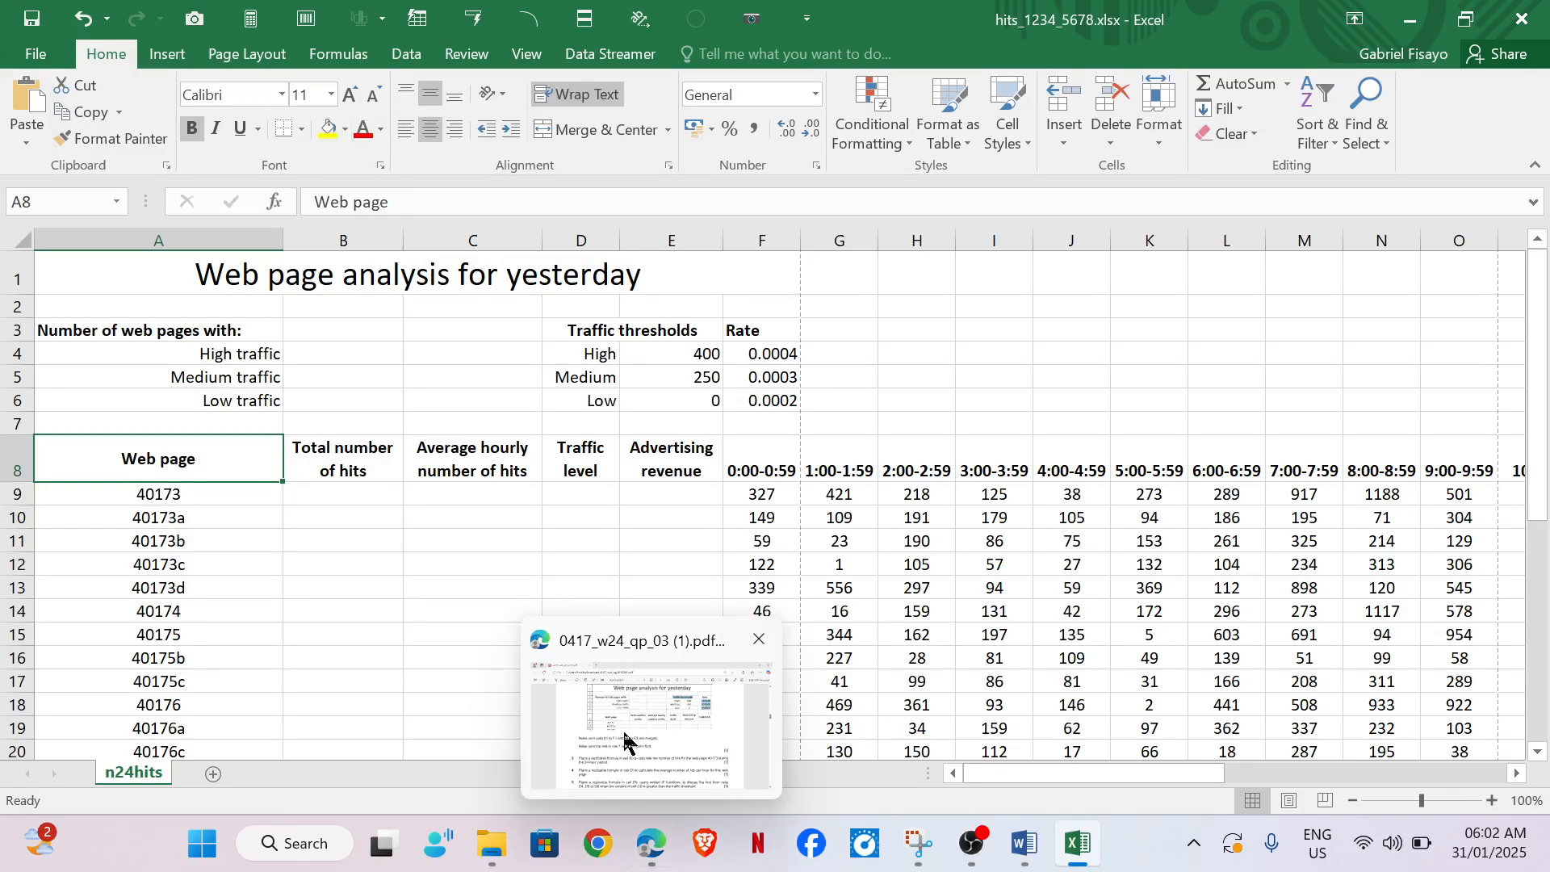
{"action": "mouse_move", "coordinate": [628, 743]}
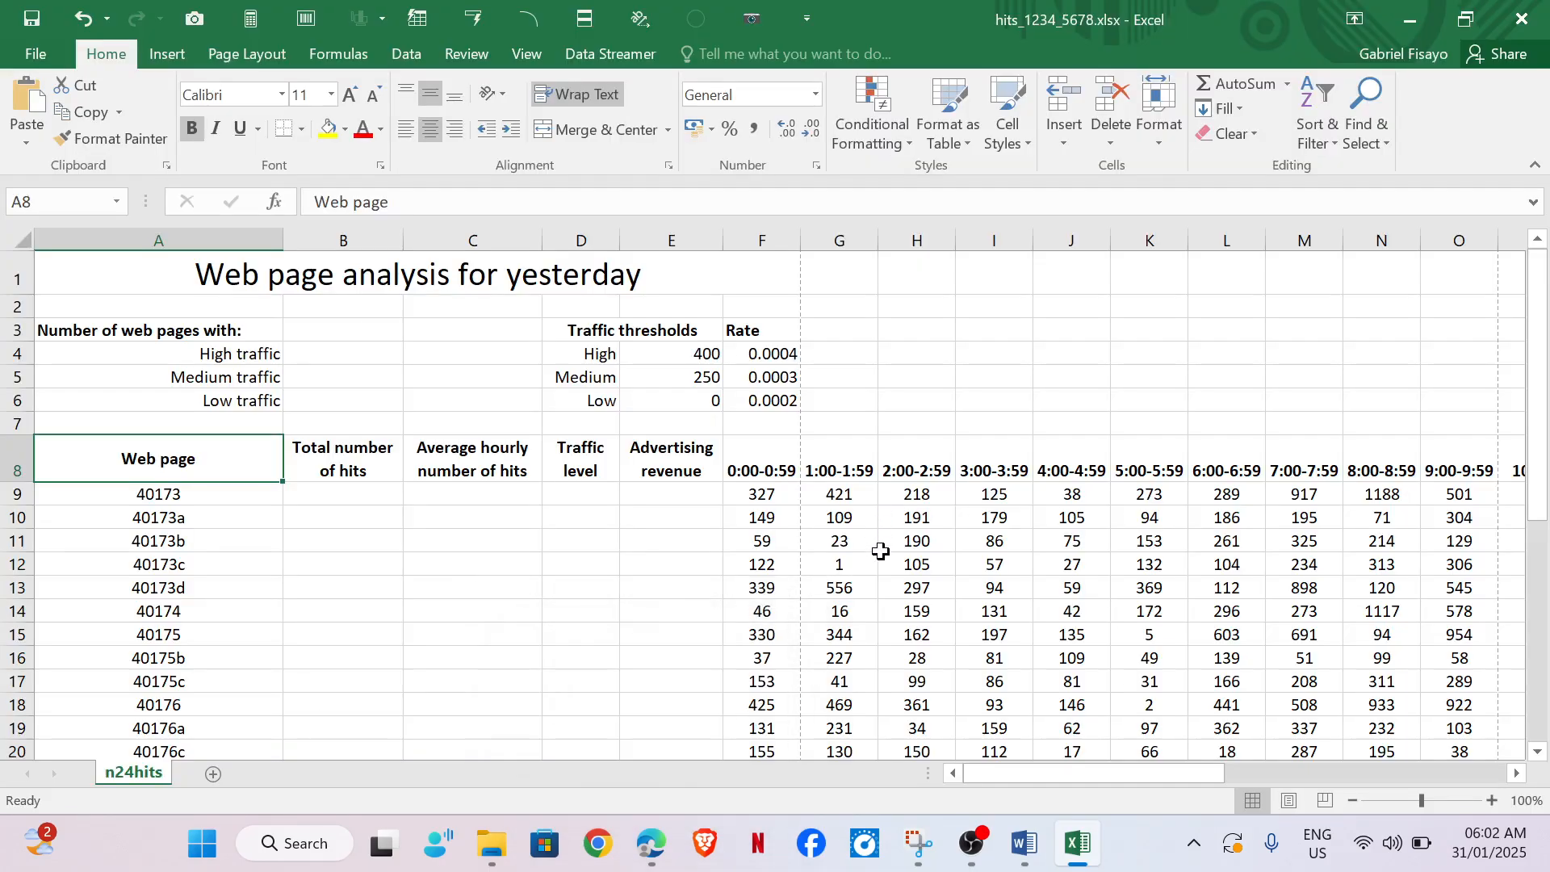
{"action": "left_click_drag", "start_coordinate": [977, 780], "coordinate": [759, 769]}
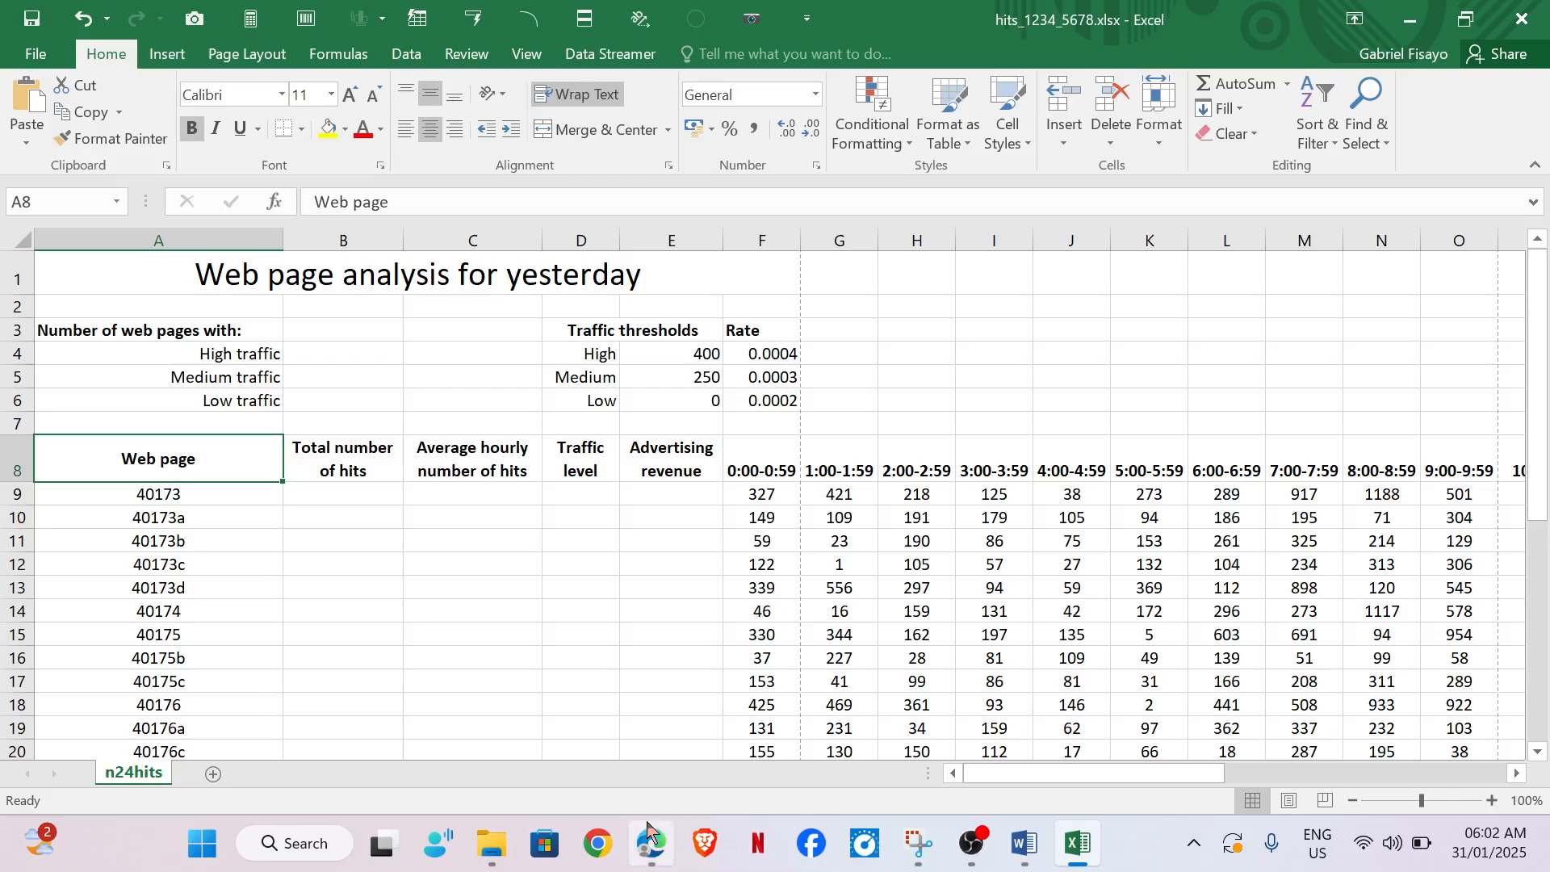
{"action": "mouse_move", "coordinate": [650, 843]}
{"action": "left_click", "coordinate": [638, 741]}
{"action": "scroll", "coordinate": [768, 405], "scroll_direction": "down", "scroll_amount": 5}
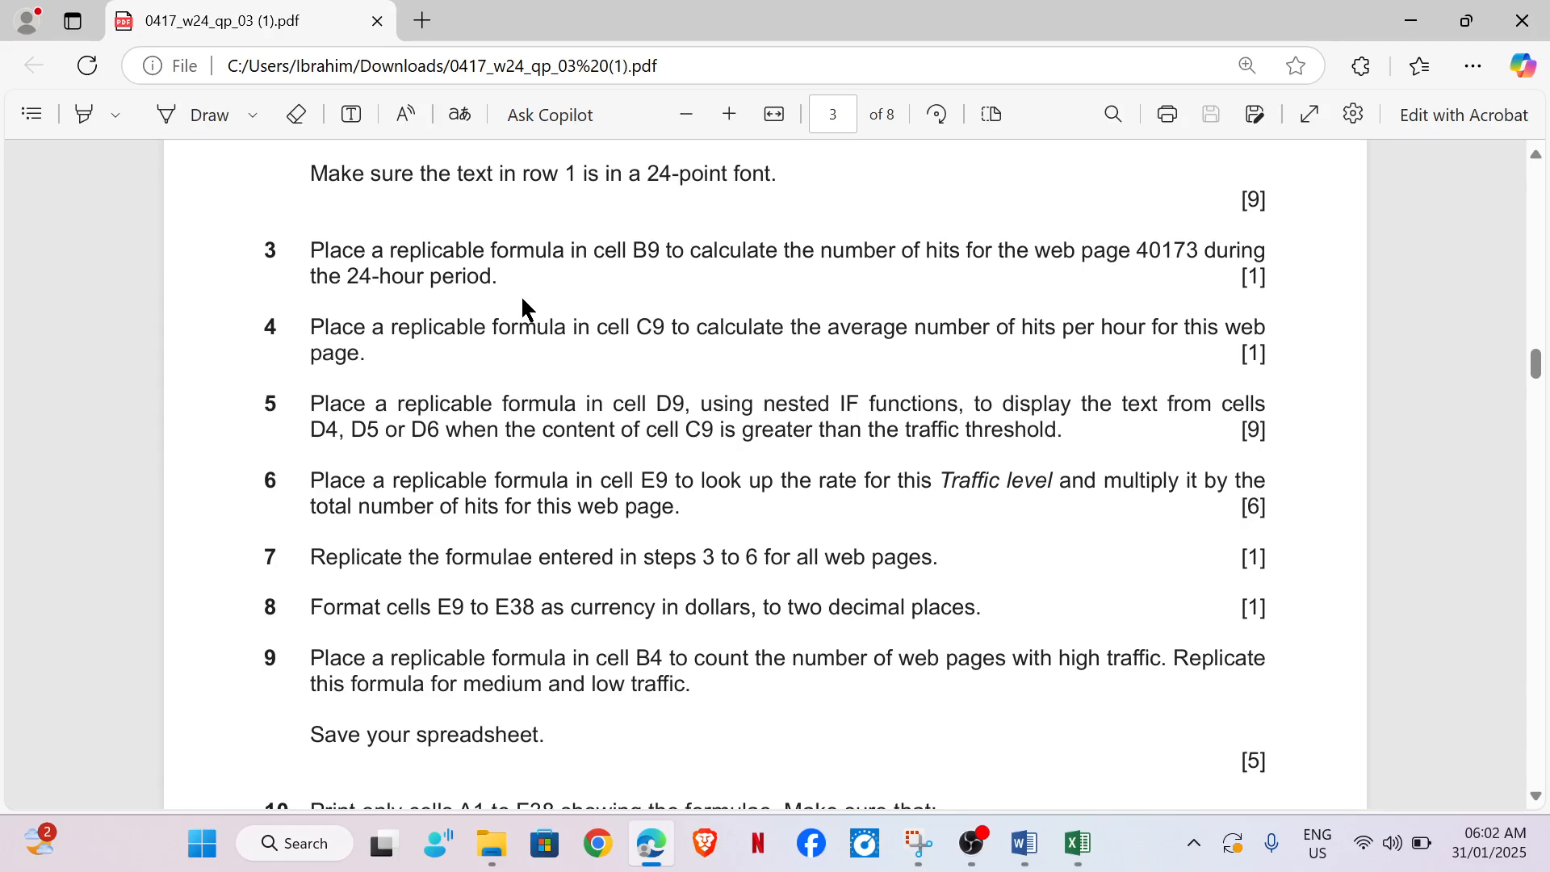
Step: Return to the Excel workbook and enter the formula =SUM(F9:AC9) in cell B9 to total the hits for web page 40173
{"action": "mouse_move", "coordinate": [1083, 843]}
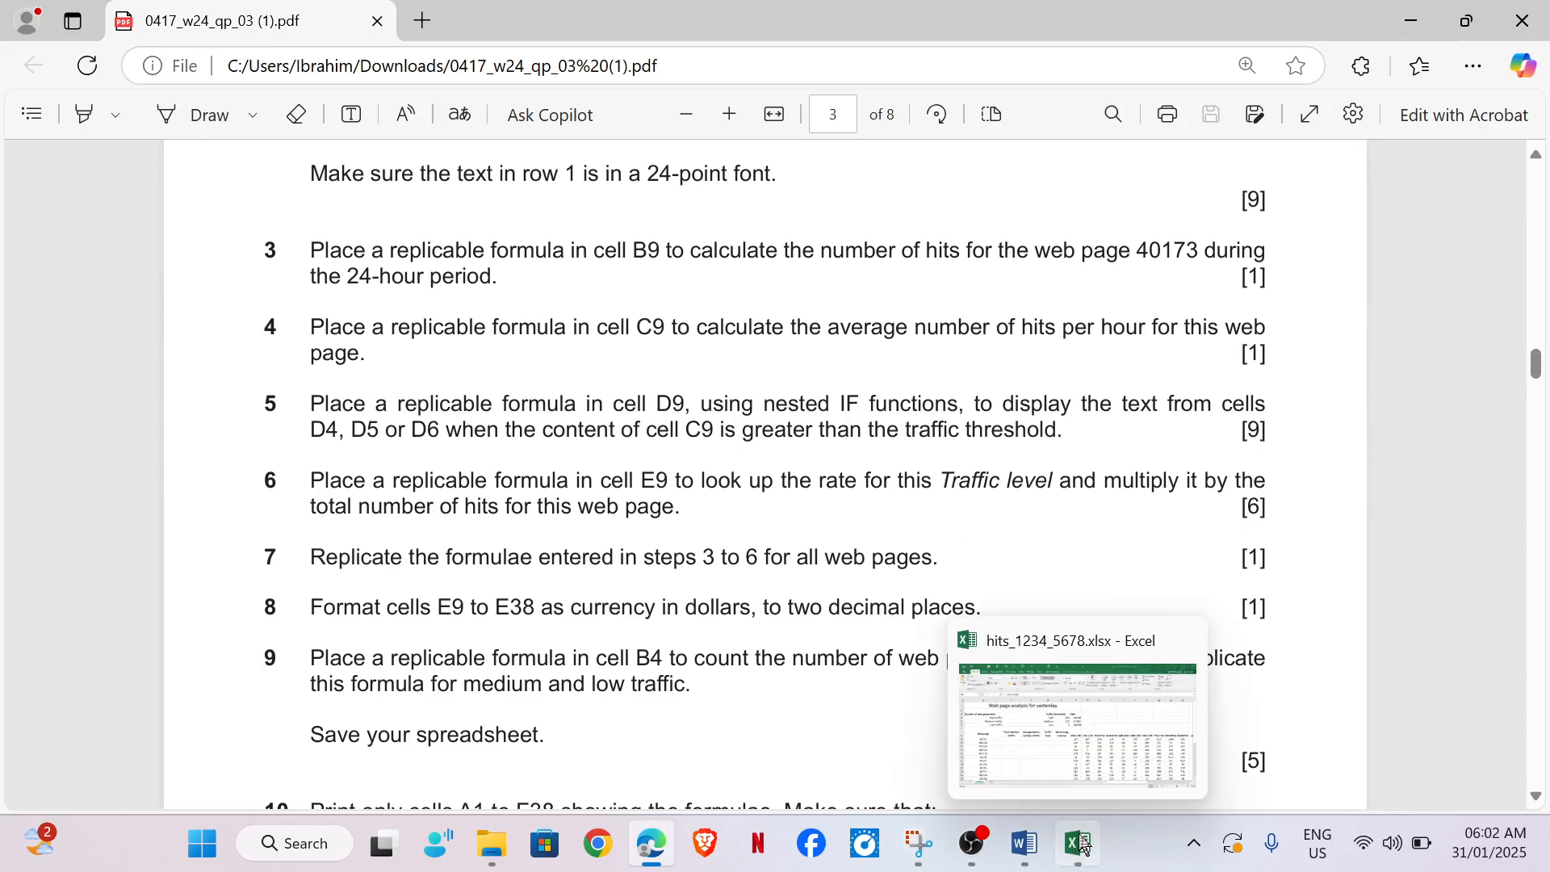
{"action": "left_click", "coordinate": [1090, 754]}
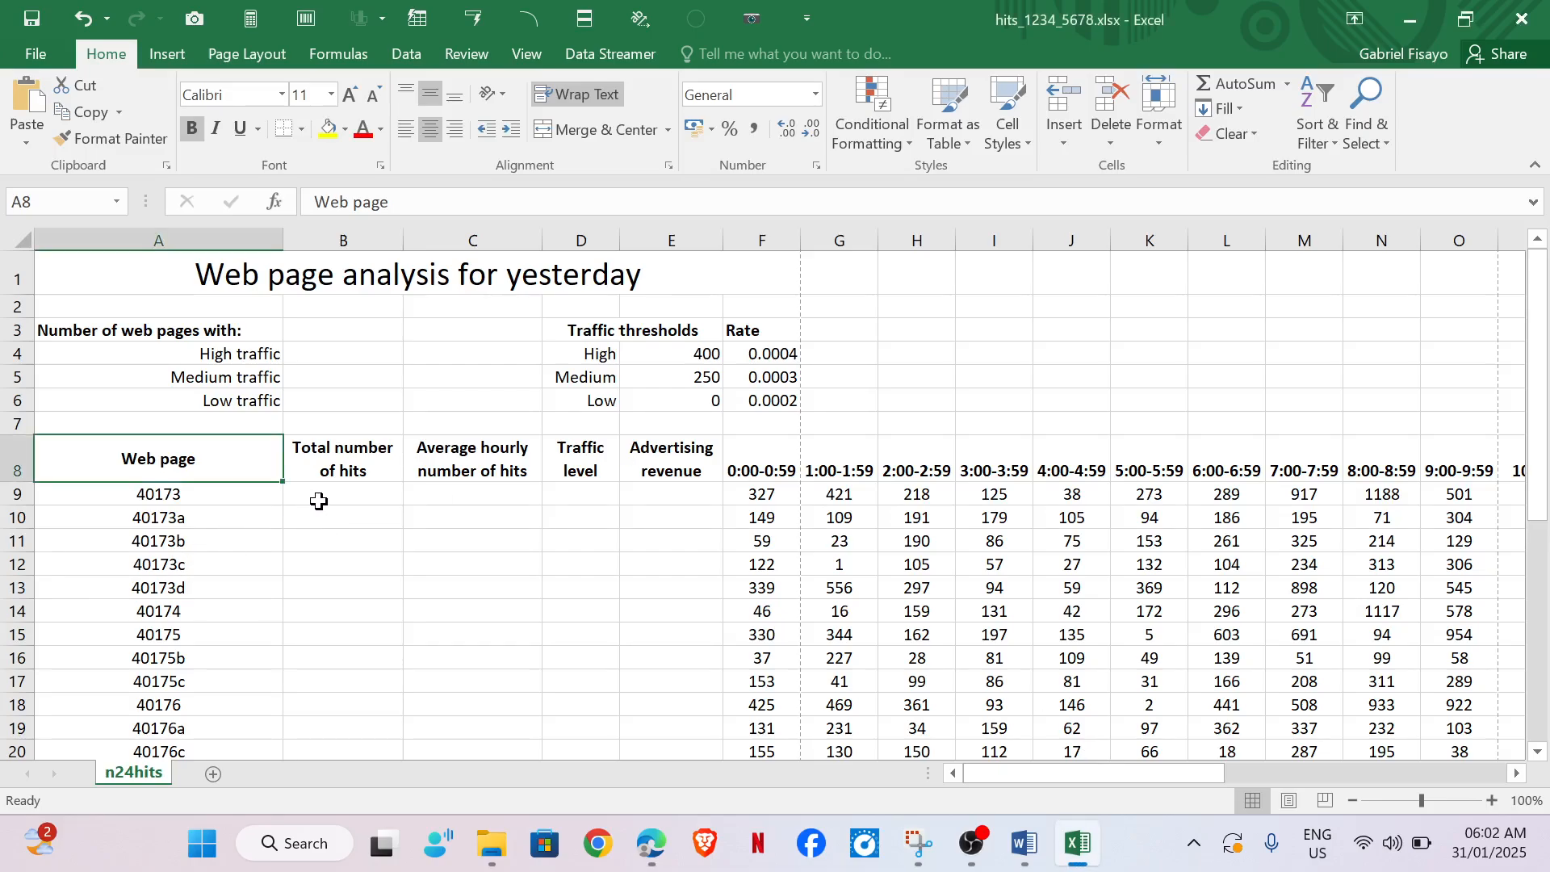
{"action": "left_click", "coordinate": [350, 490]}
{"action": "left_click_drag", "start_coordinate": [750, 494], "coordinate": [1263, 542]}
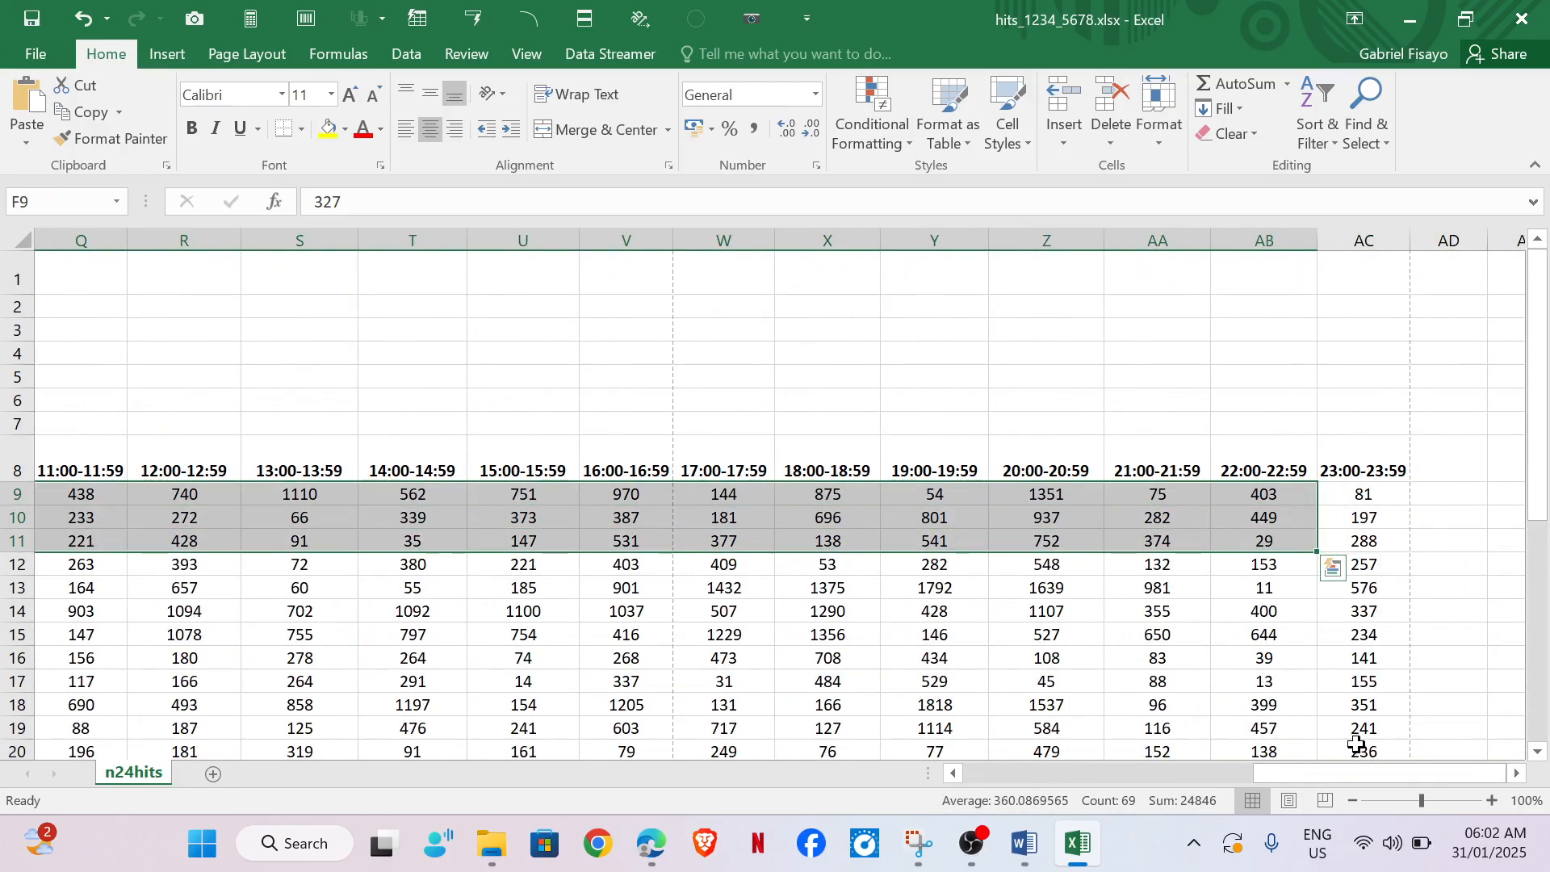
{"action": "left_click_drag", "start_coordinate": [1401, 776], "coordinate": [1112, 774]}
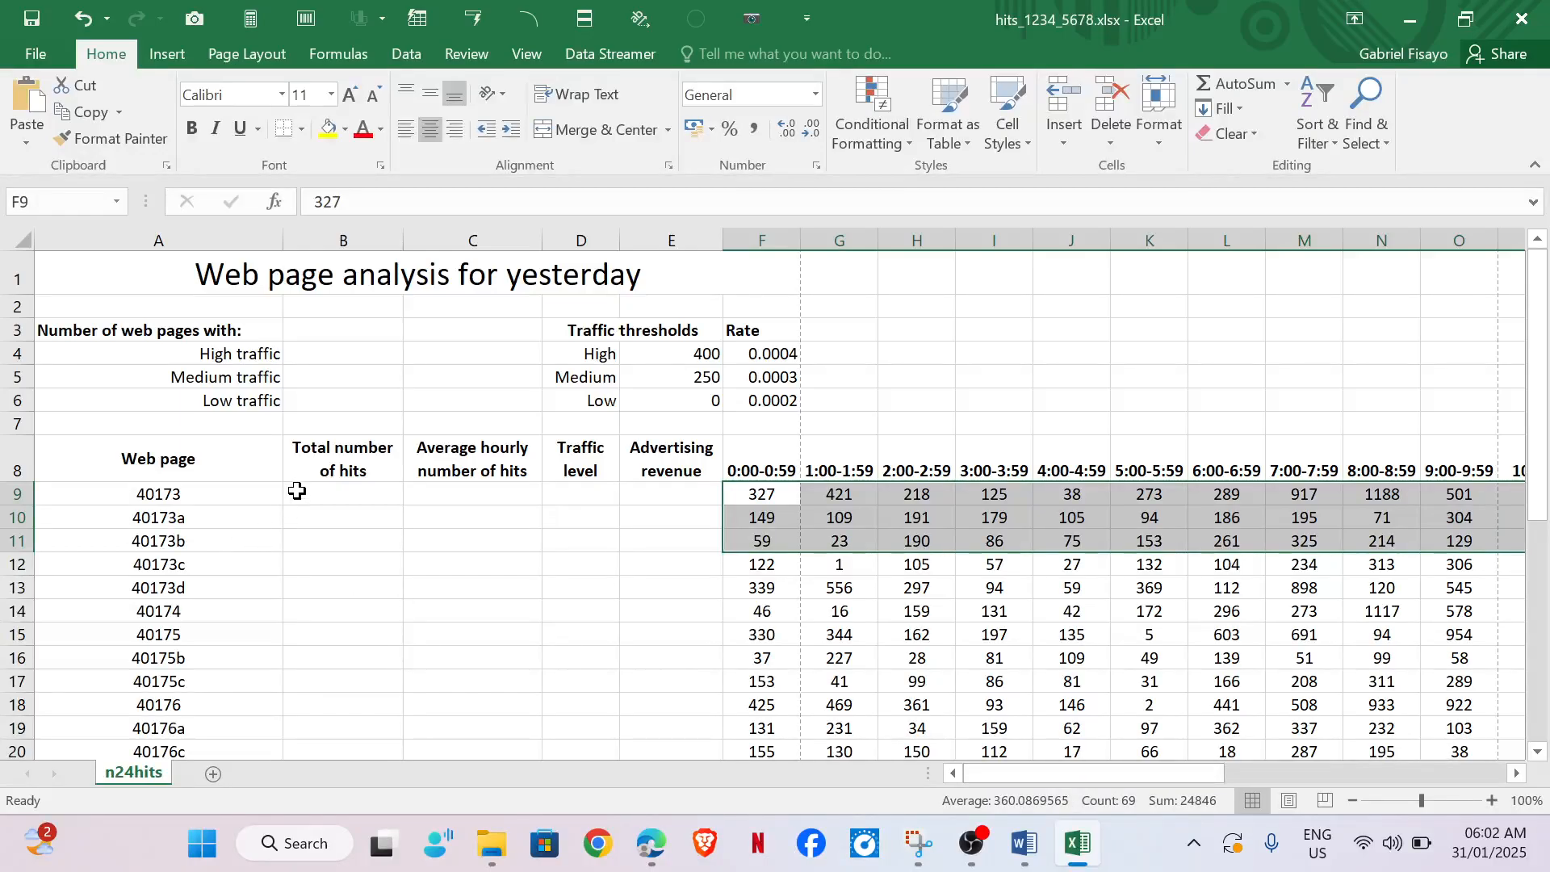
{"action": "left_click", "coordinate": [347, 492]}
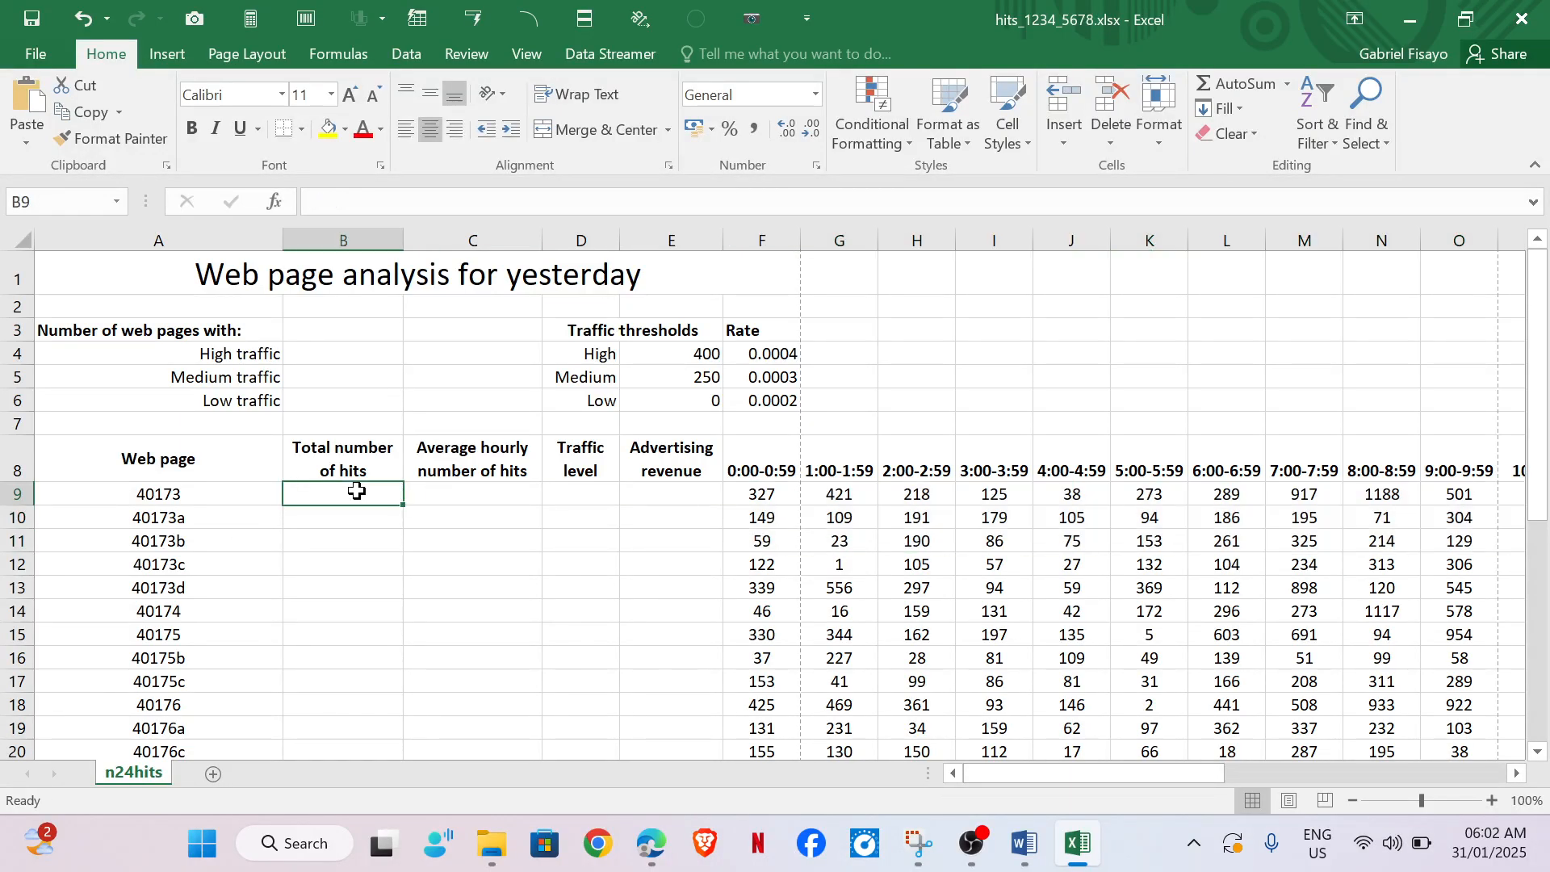
{"action": "type", "text": "="}
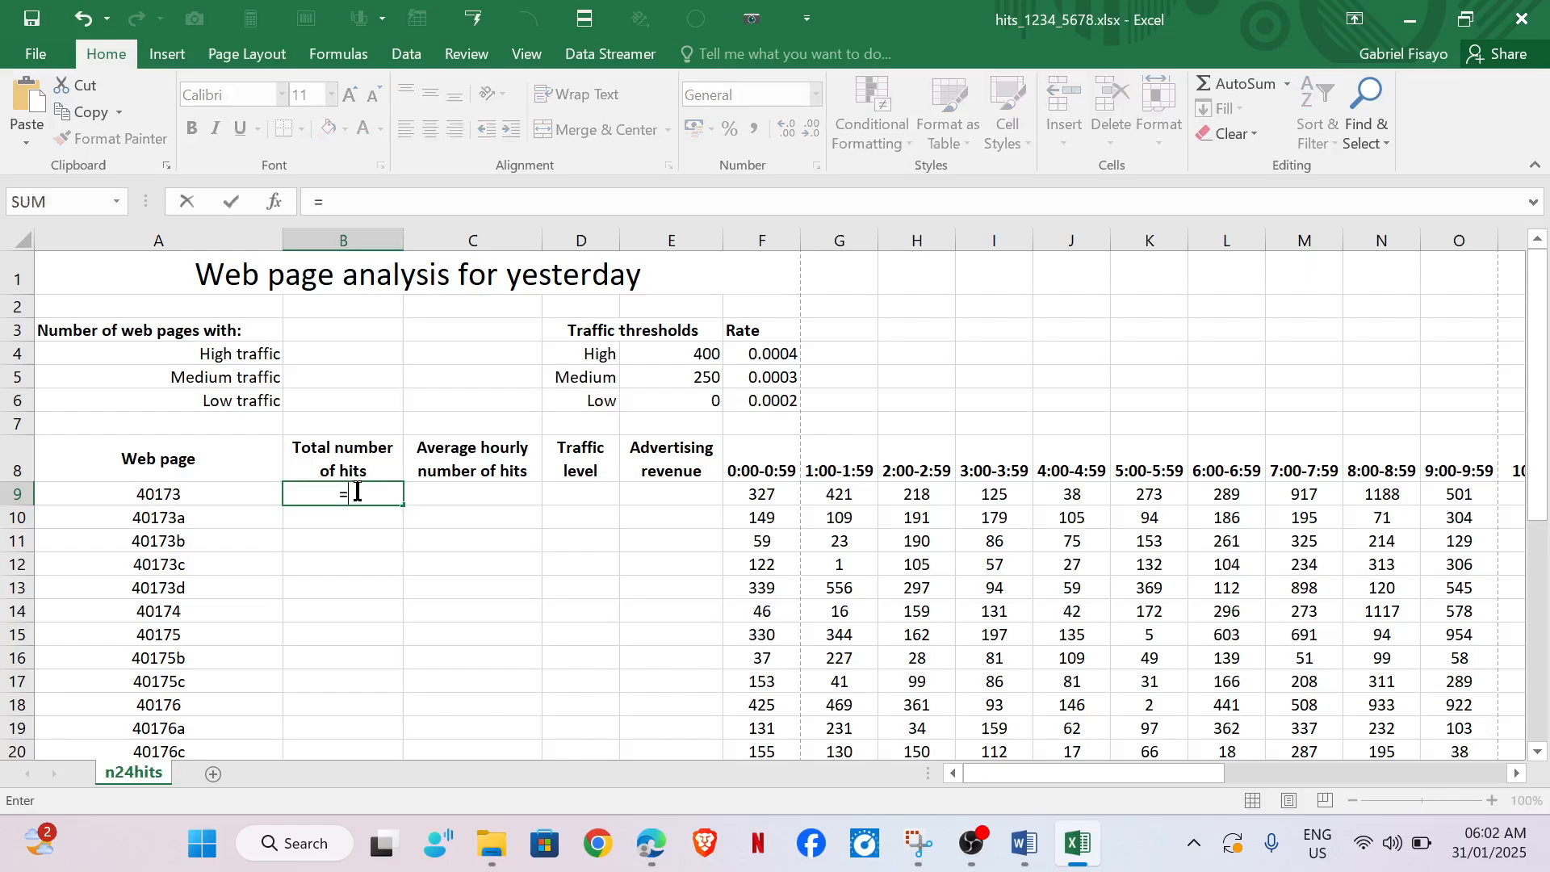
{"action": "type", "text": "sum"}
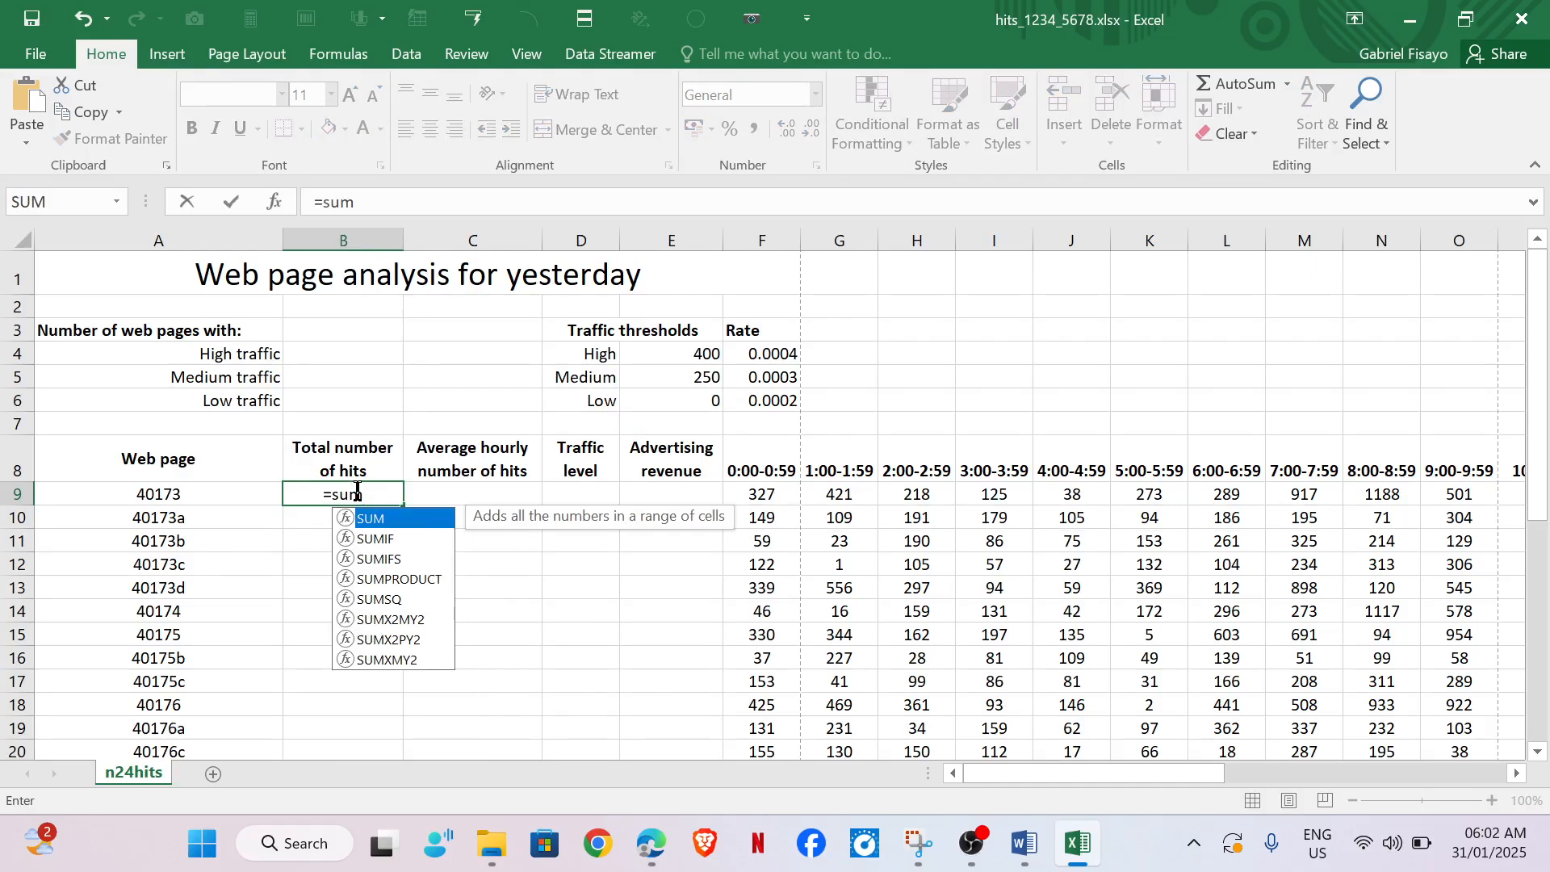
{"action": "double_click", "coordinate": [369, 524]}
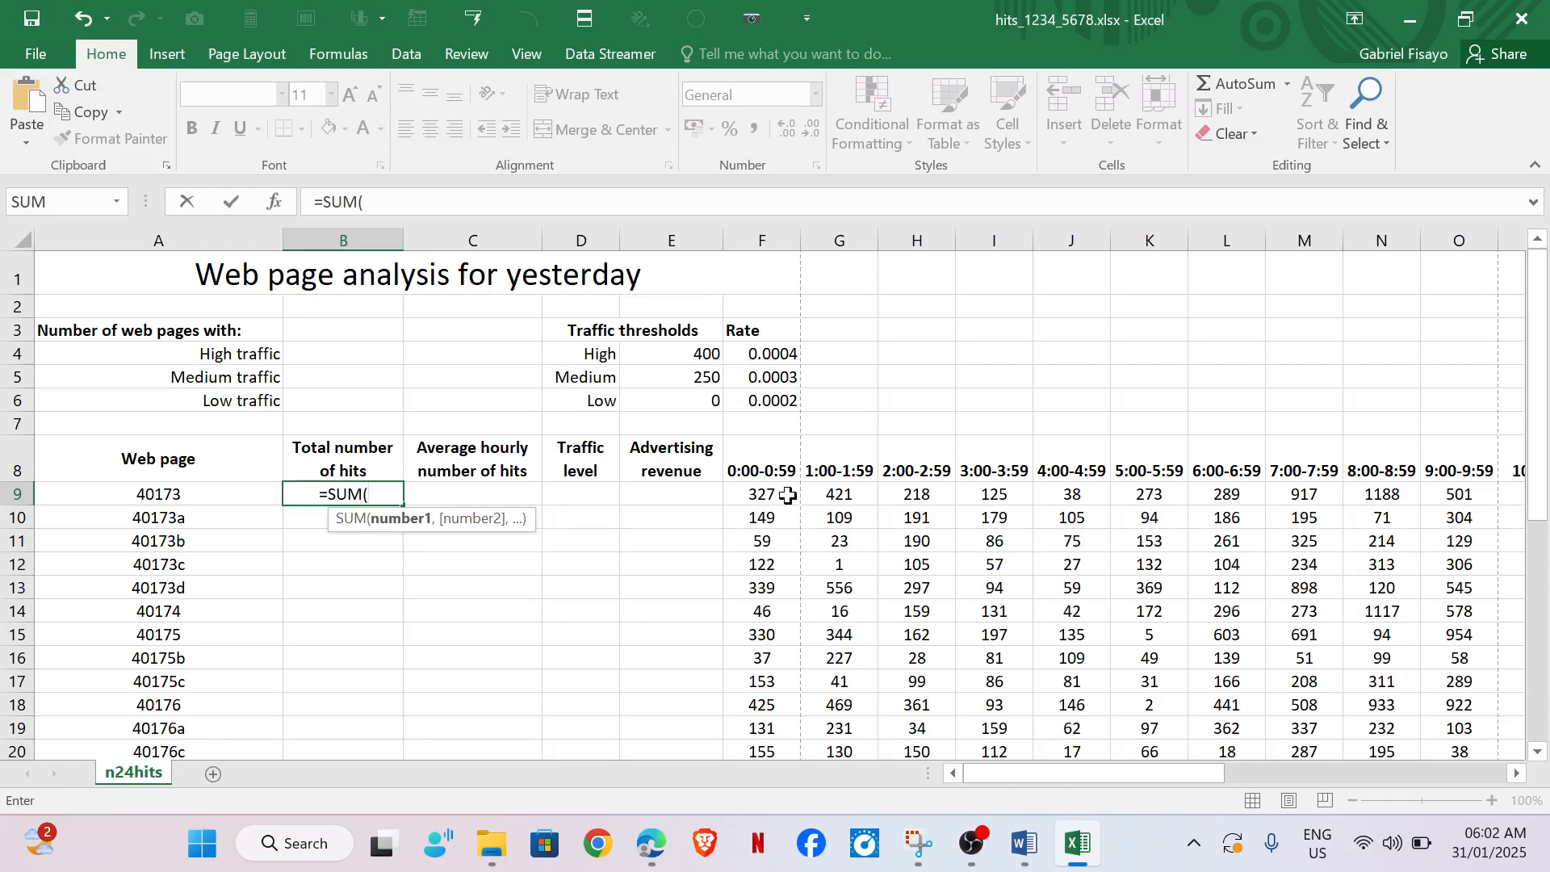
{"action": "left_click_drag", "start_coordinate": [783, 495], "coordinate": [1367, 495]}
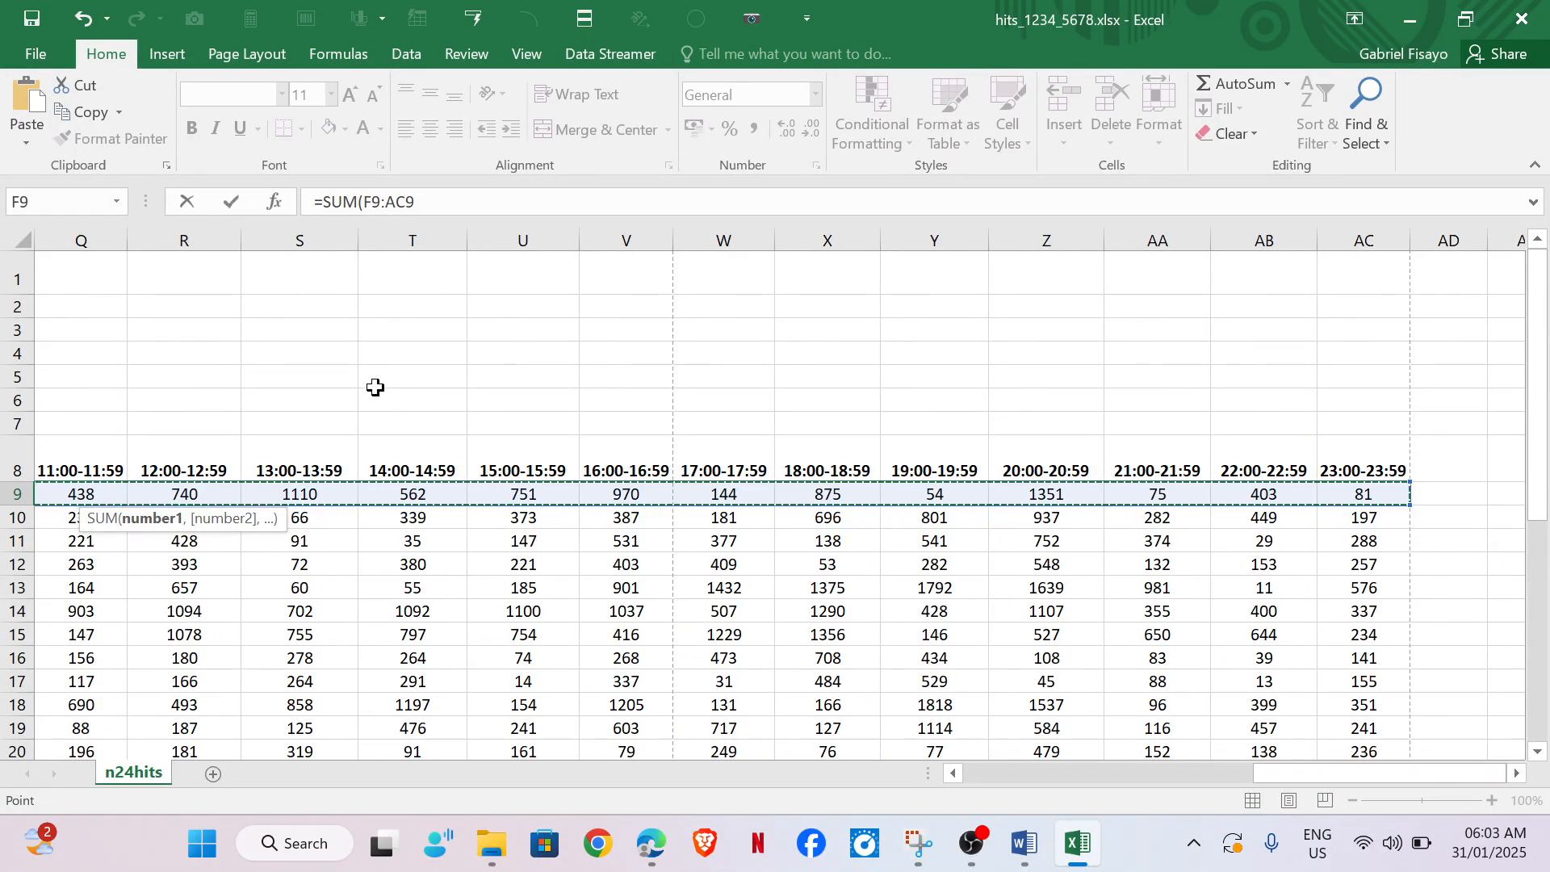
{"action": "left_click", "coordinate": [440, 199]}
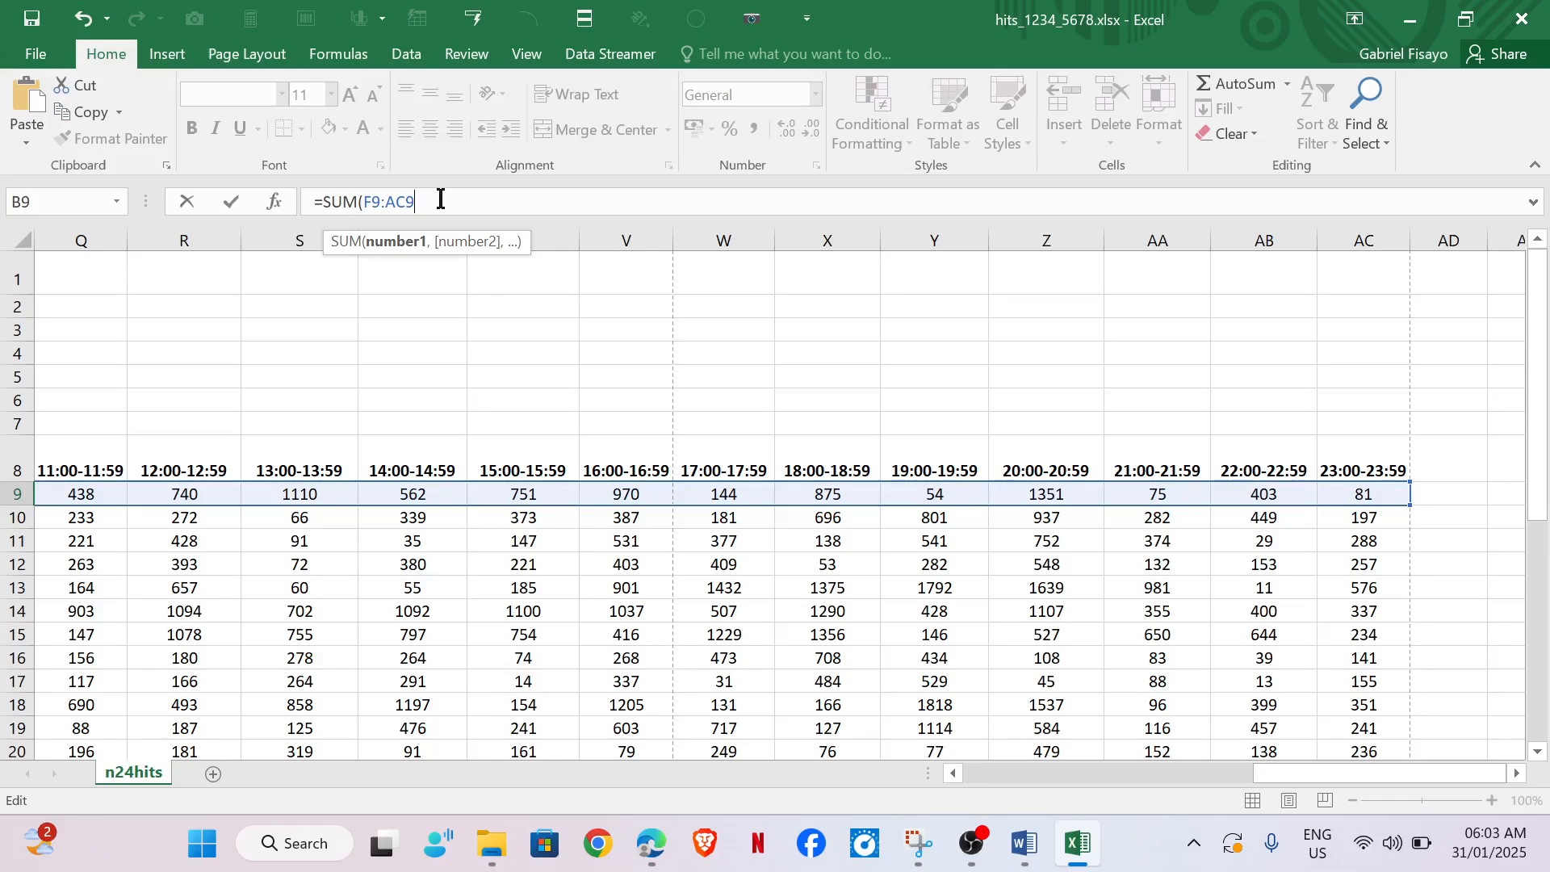
{"action": "type", "text": ")"}
{"action": "key", "text": "Return"}
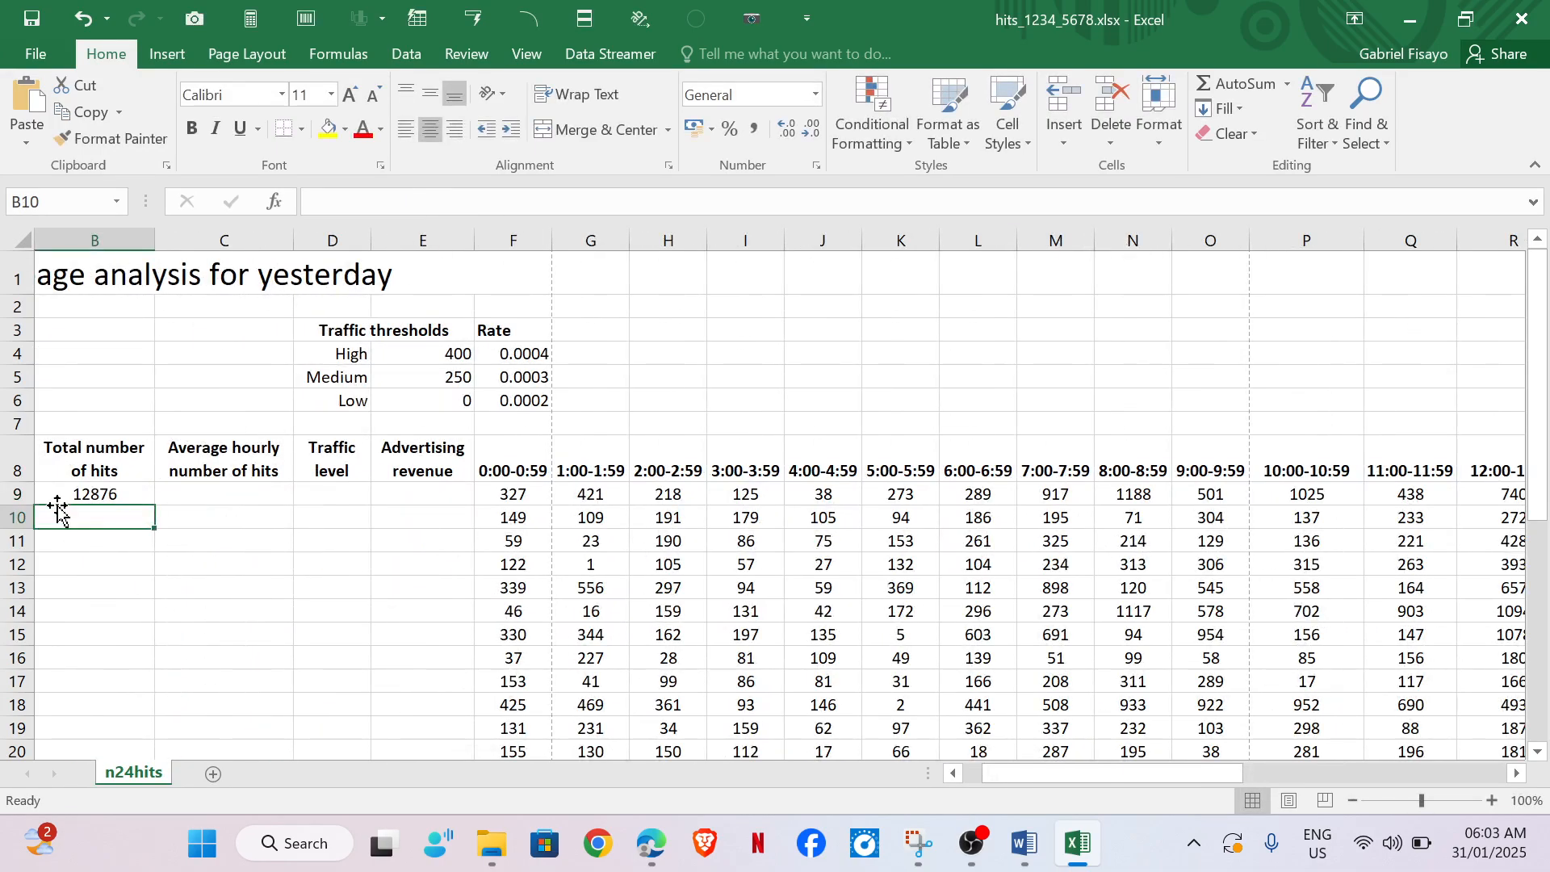
{"action": "left_click_drag", "start_coordinate": [1068, 777], "coordinate": [1034, 770]}
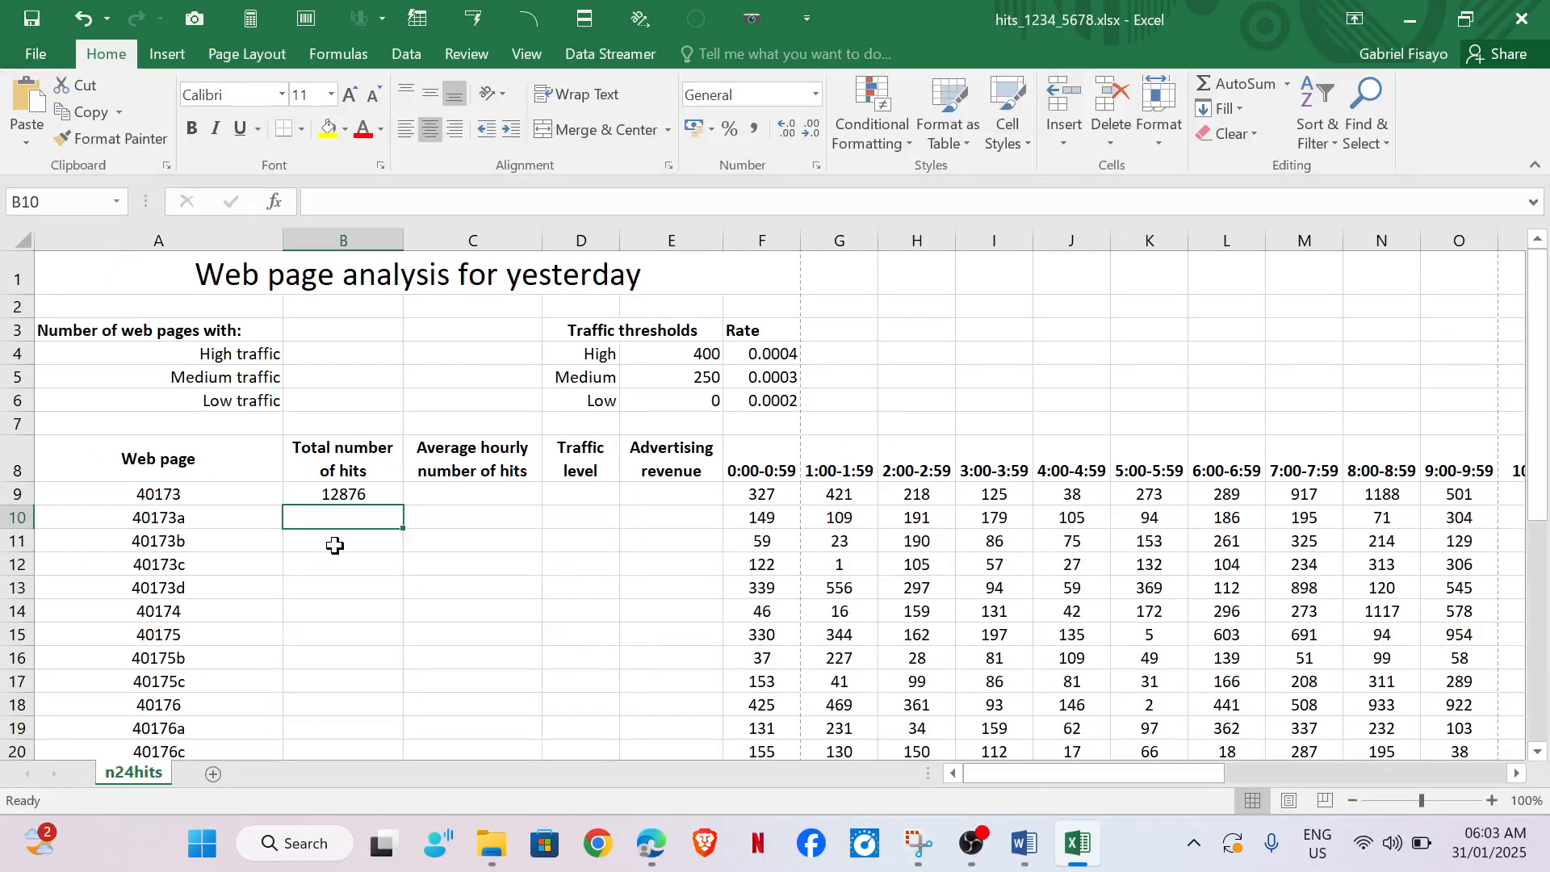
Step: In the question paper in Edge, draw a tick on step 3 and underline "C9" and "average number" in step 4
{"action": "left_click", "coordinate": [651, 843]}
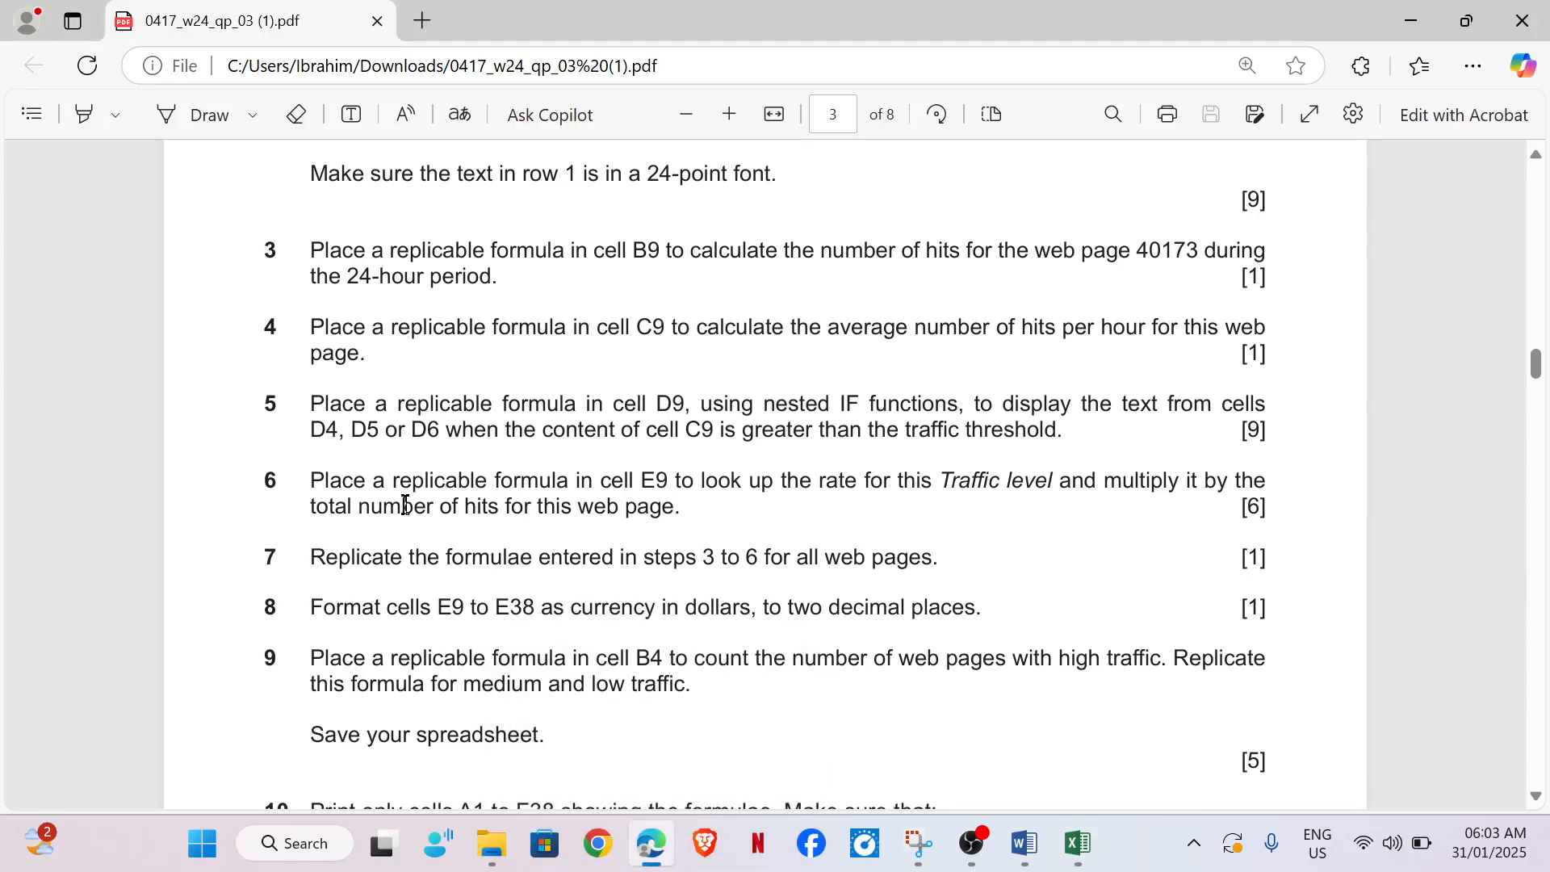
{"action": "left_click", "coordinate": [173, 119]}
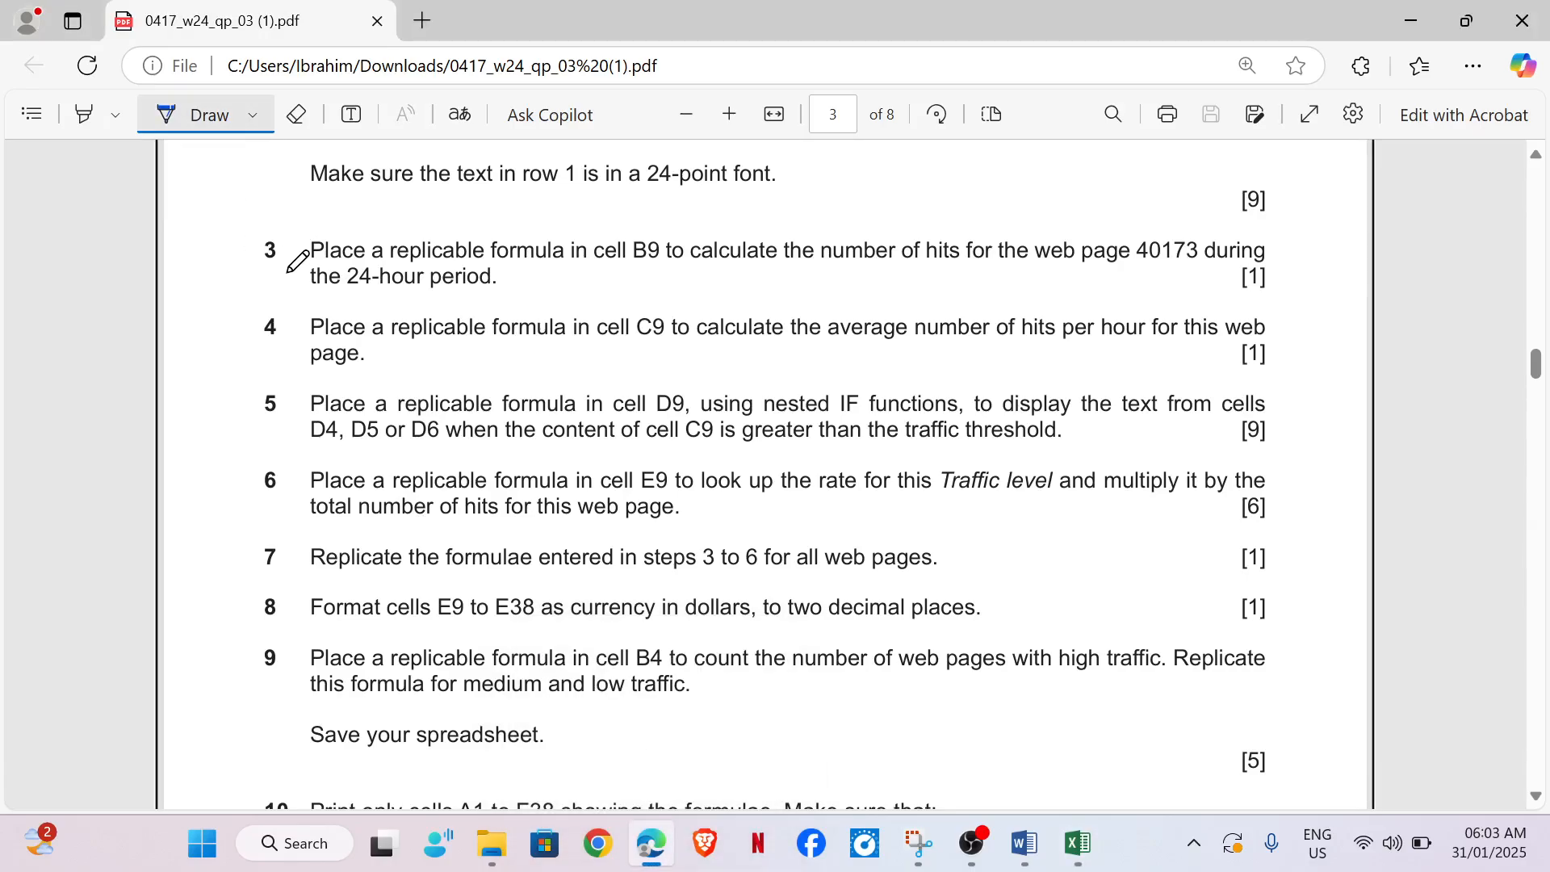
{"action": "left_click_drag", "start_coordinate": [286, 272], "coordinate": [363, 235]}
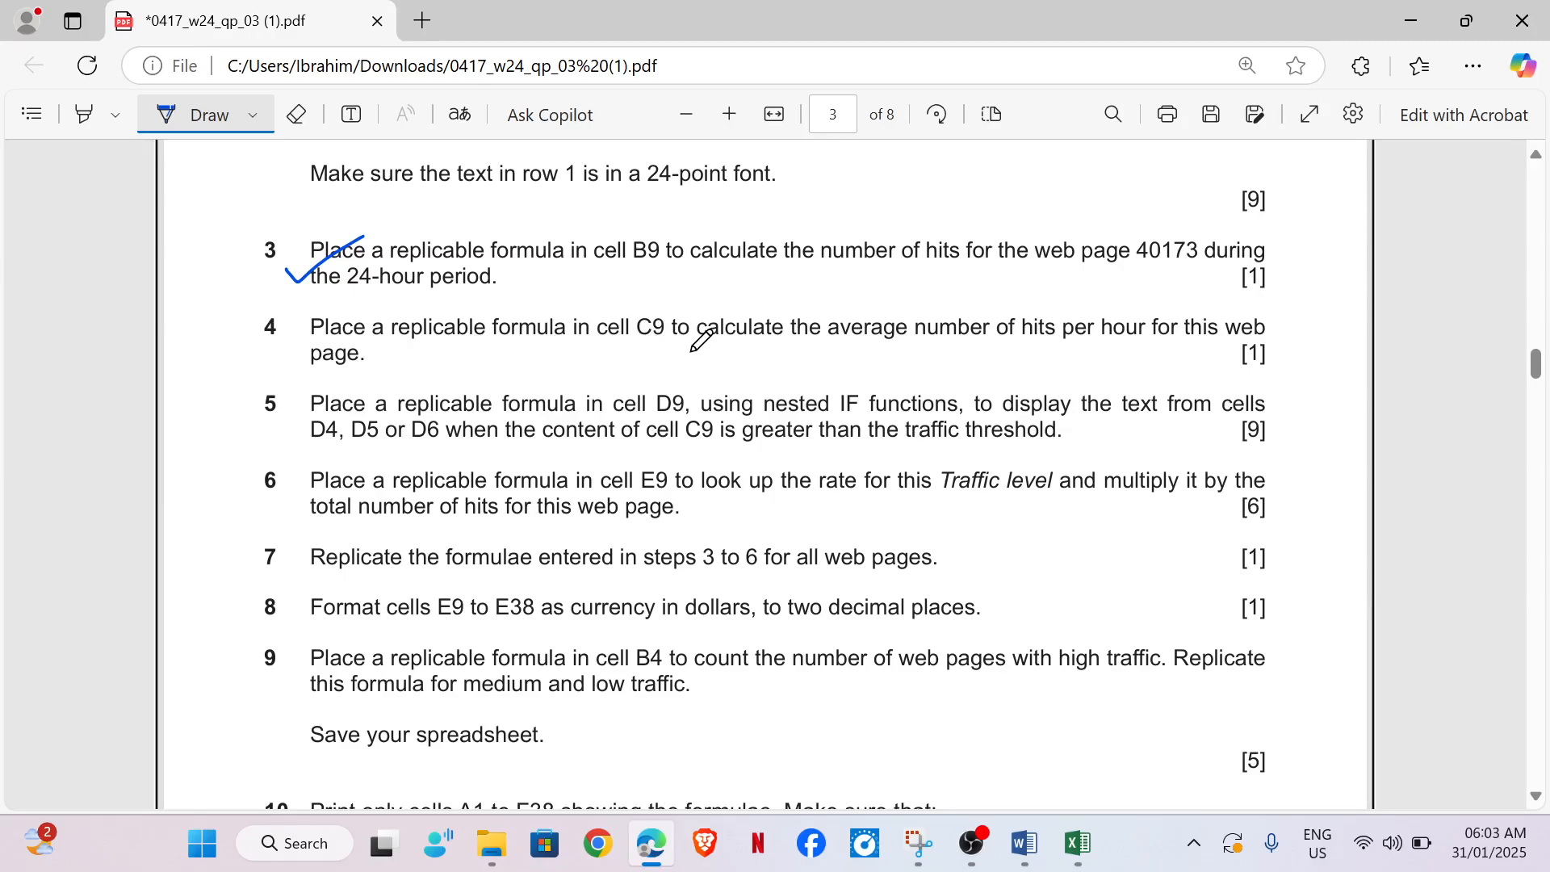
{"action": "left_click_drag", "start_coordinate": [634, 349], "coordinate": [680, 344]}
{"action": "left_click_drag", "start_coordinate": [839, 354], "coordinate": [977, 356]}
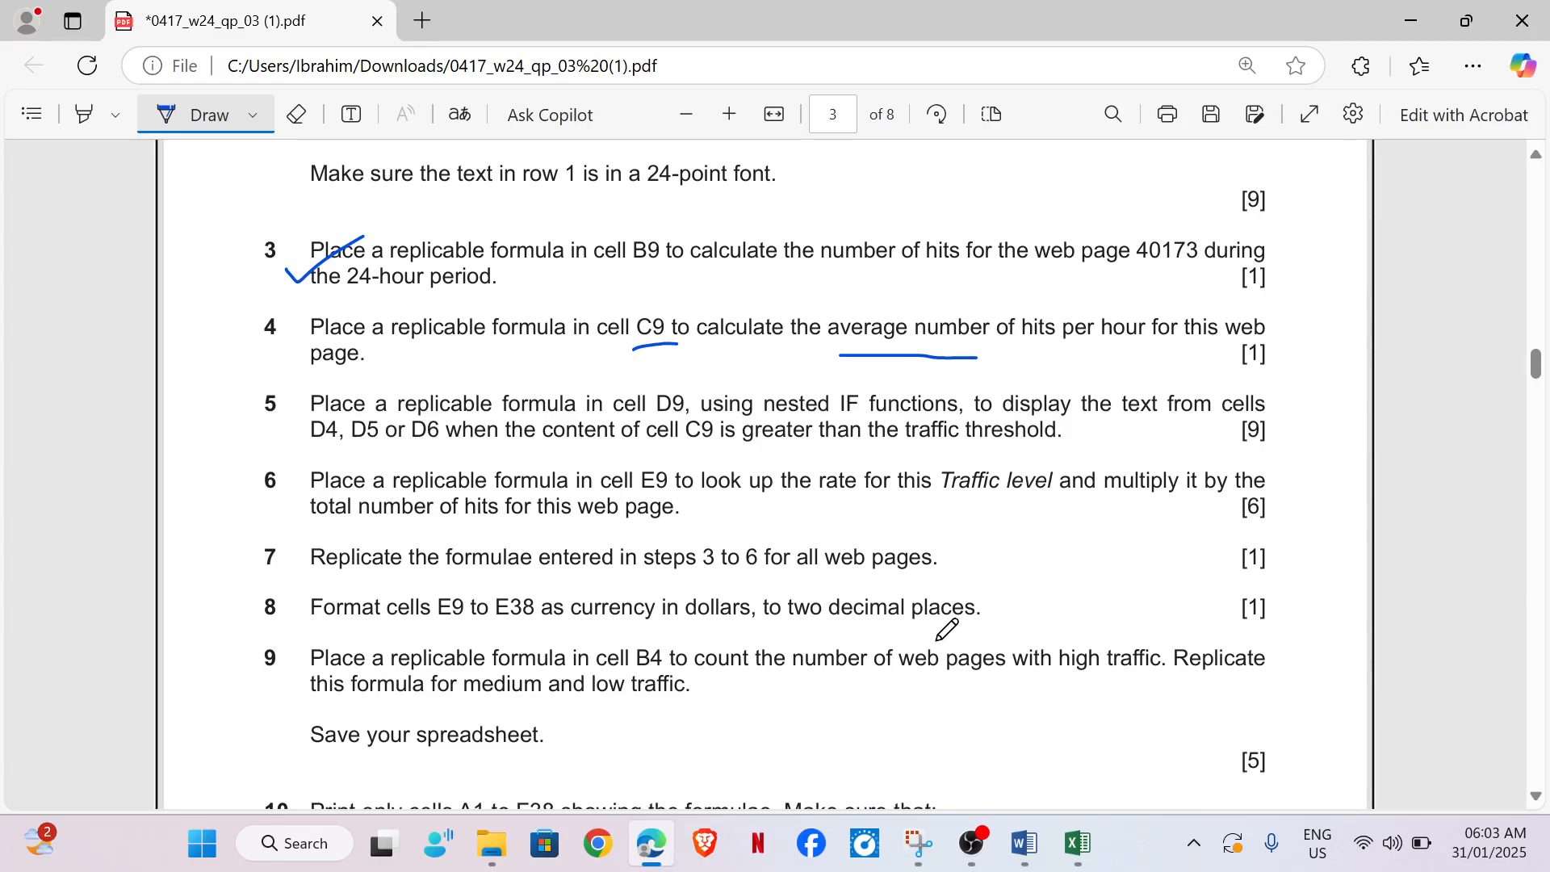
Step: Return to Excel and enter the formula =AVERAGE(F9:AC9) in cell C9 for the average hourly number of hits
{"action": "left_click", "coordinate": [1059, 845]}
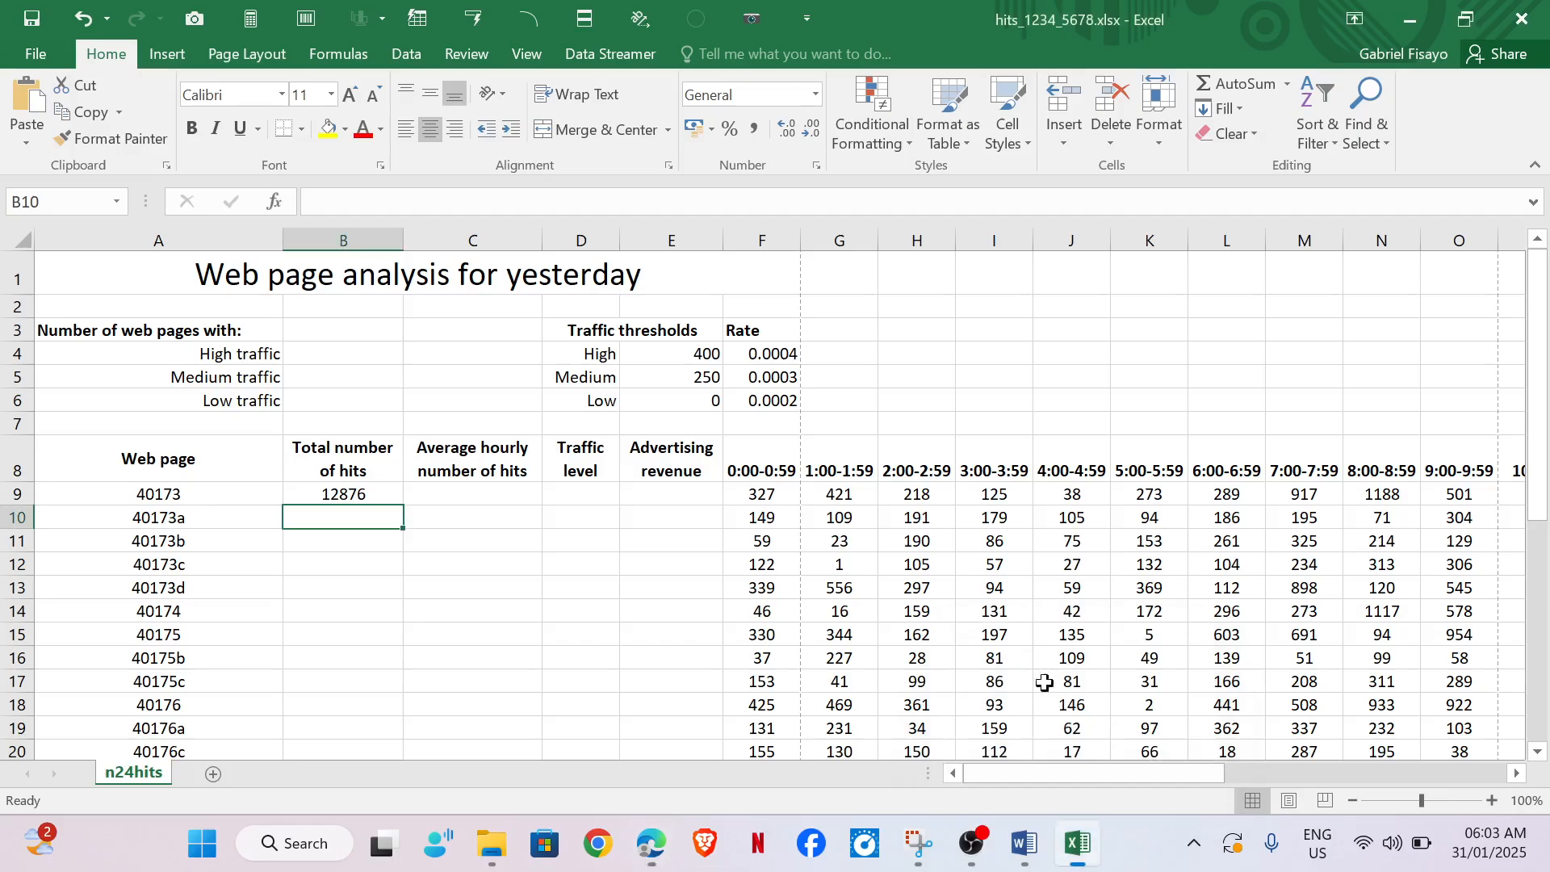
{"action": "left_click", "coordinate": [472, 490]}
{"action": "type", "text": "="}
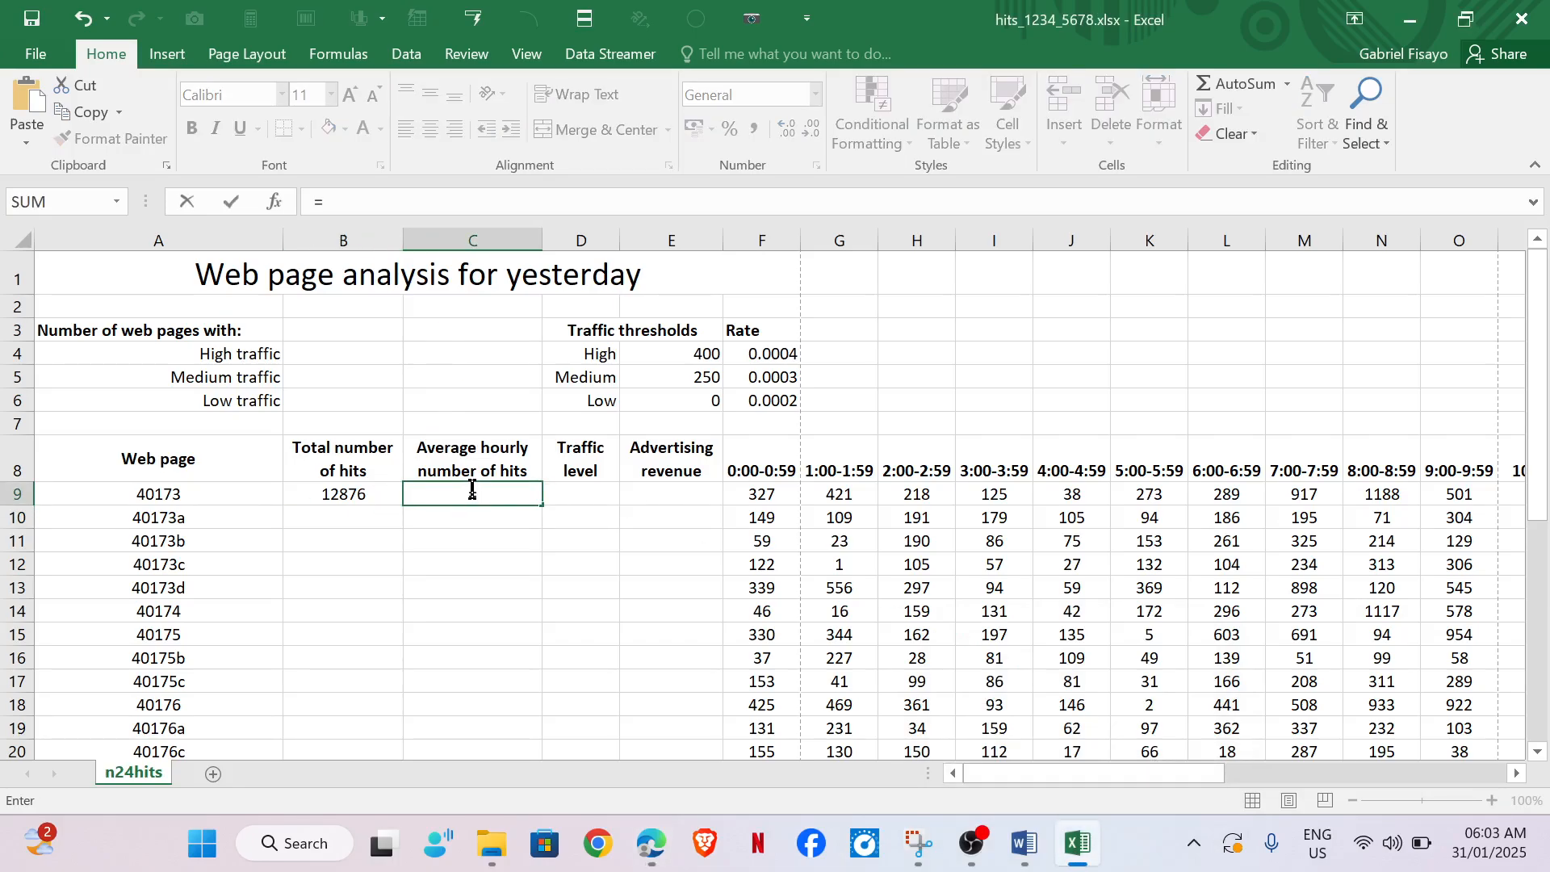
{"action": "type", "text": "av"}
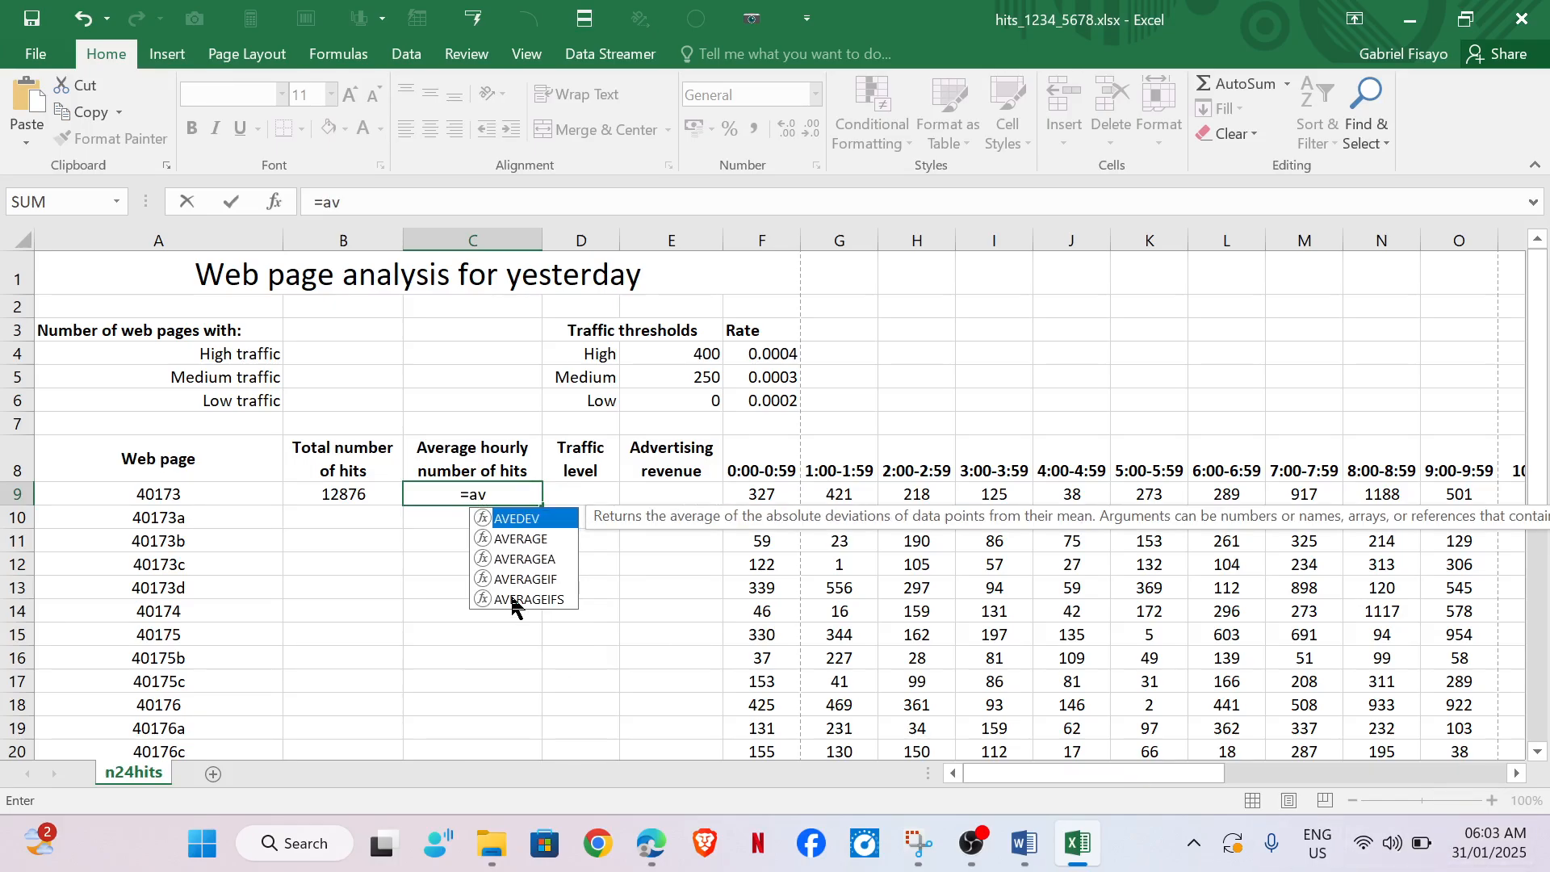
{"action": "left_click", "coordinate": [518, 544]}
{"action": "double_click", "coordinate": [521, 539]}
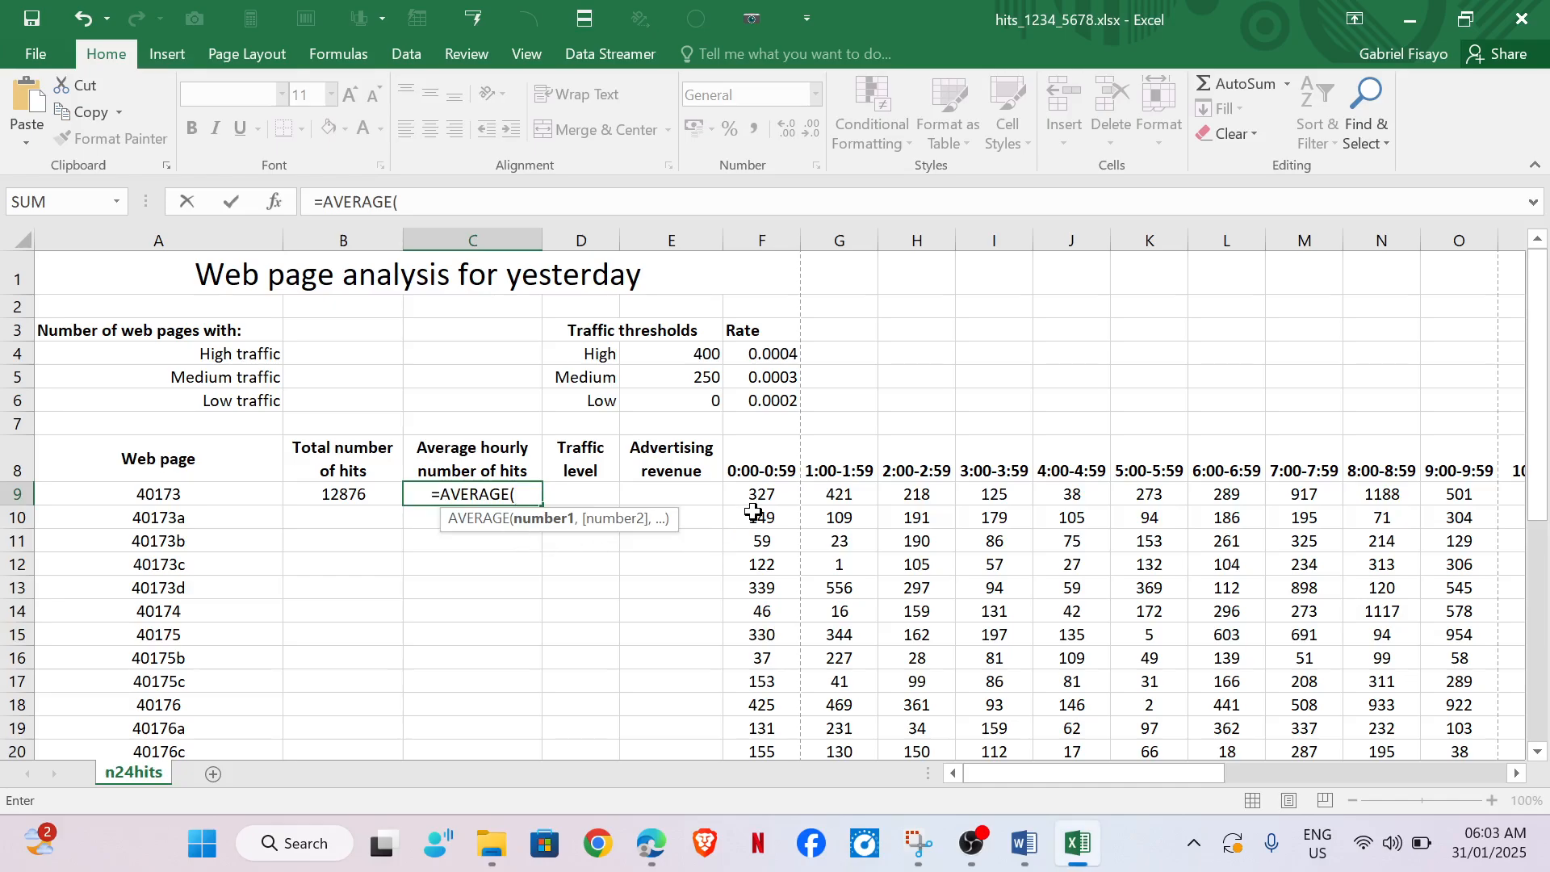
{"action": "left_click_drag", "start_coordinate": [757, 494], "coordinate": [1340, 491]}
{"action": "type", "text": ")"}
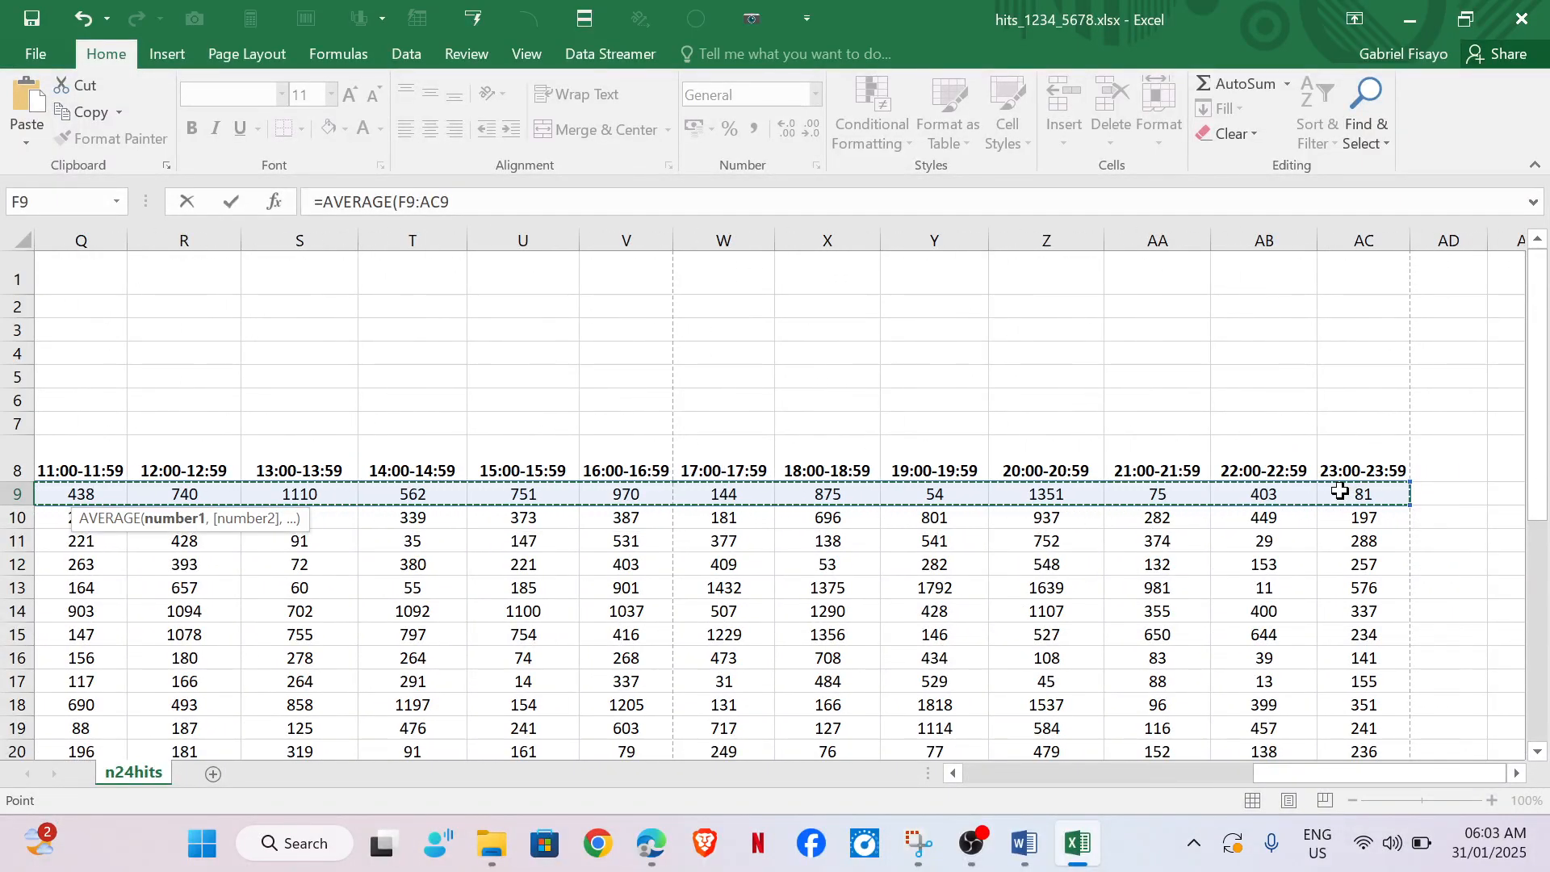
{"action": "key", "text": "Return"}
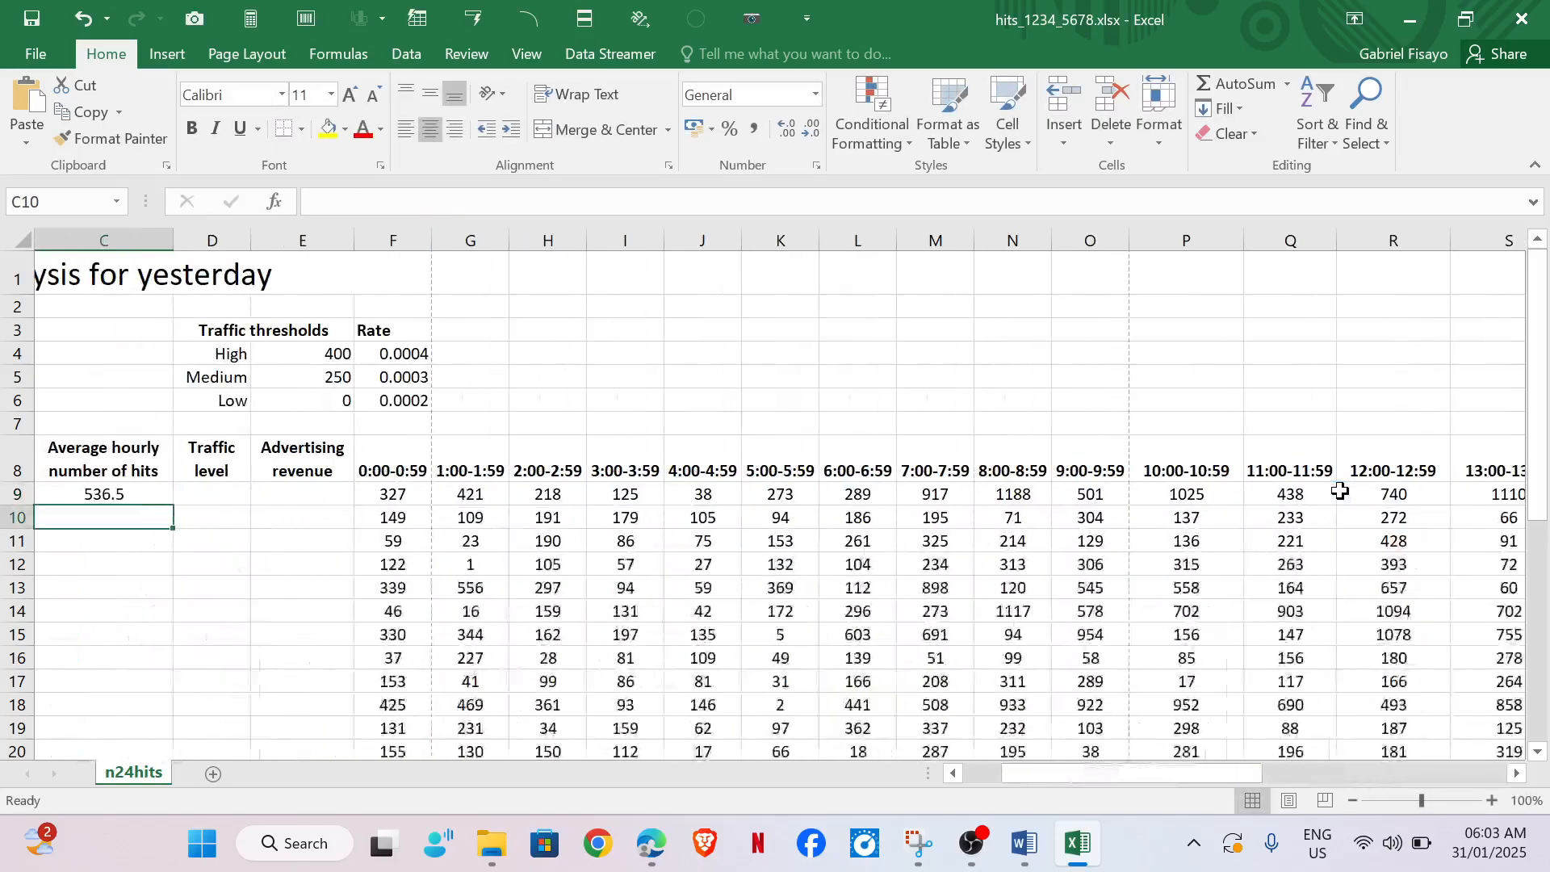
{"action": "left_click_drag", "start_coordinate": [1046, 771], "coordinate": [987, 771]}
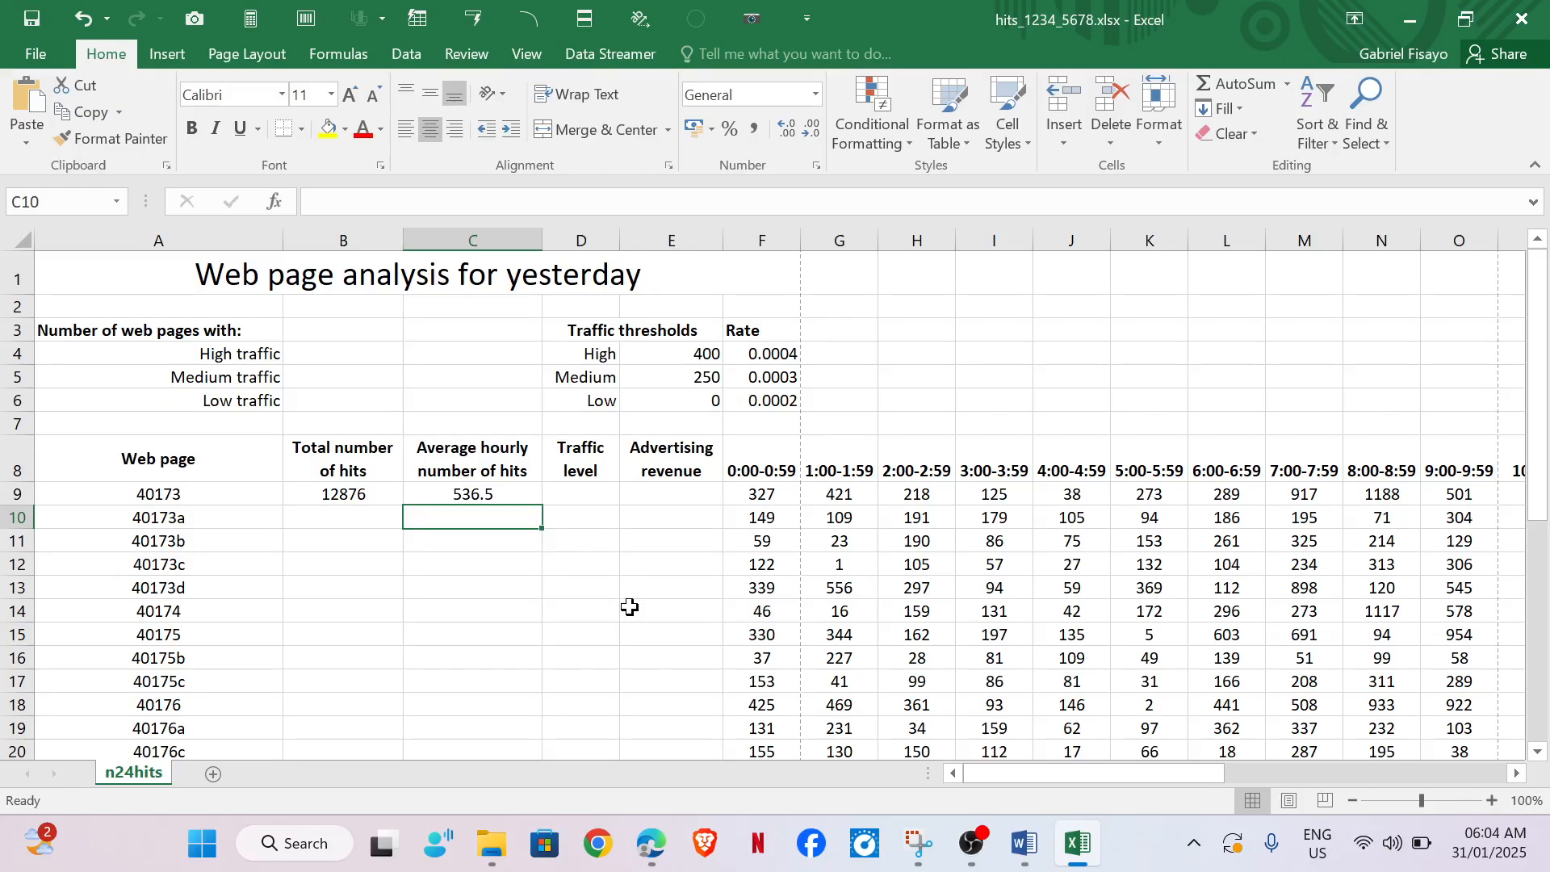
Step: In the question paper in Edge, draw a tick on step 4 and underline "IF functions" in step 5
{"action": "left_click", "coordinate": [658, 846]}
{"action": "left_click_drag", "start_coordinate": [345, 353], "coordinate": [449, 337]}
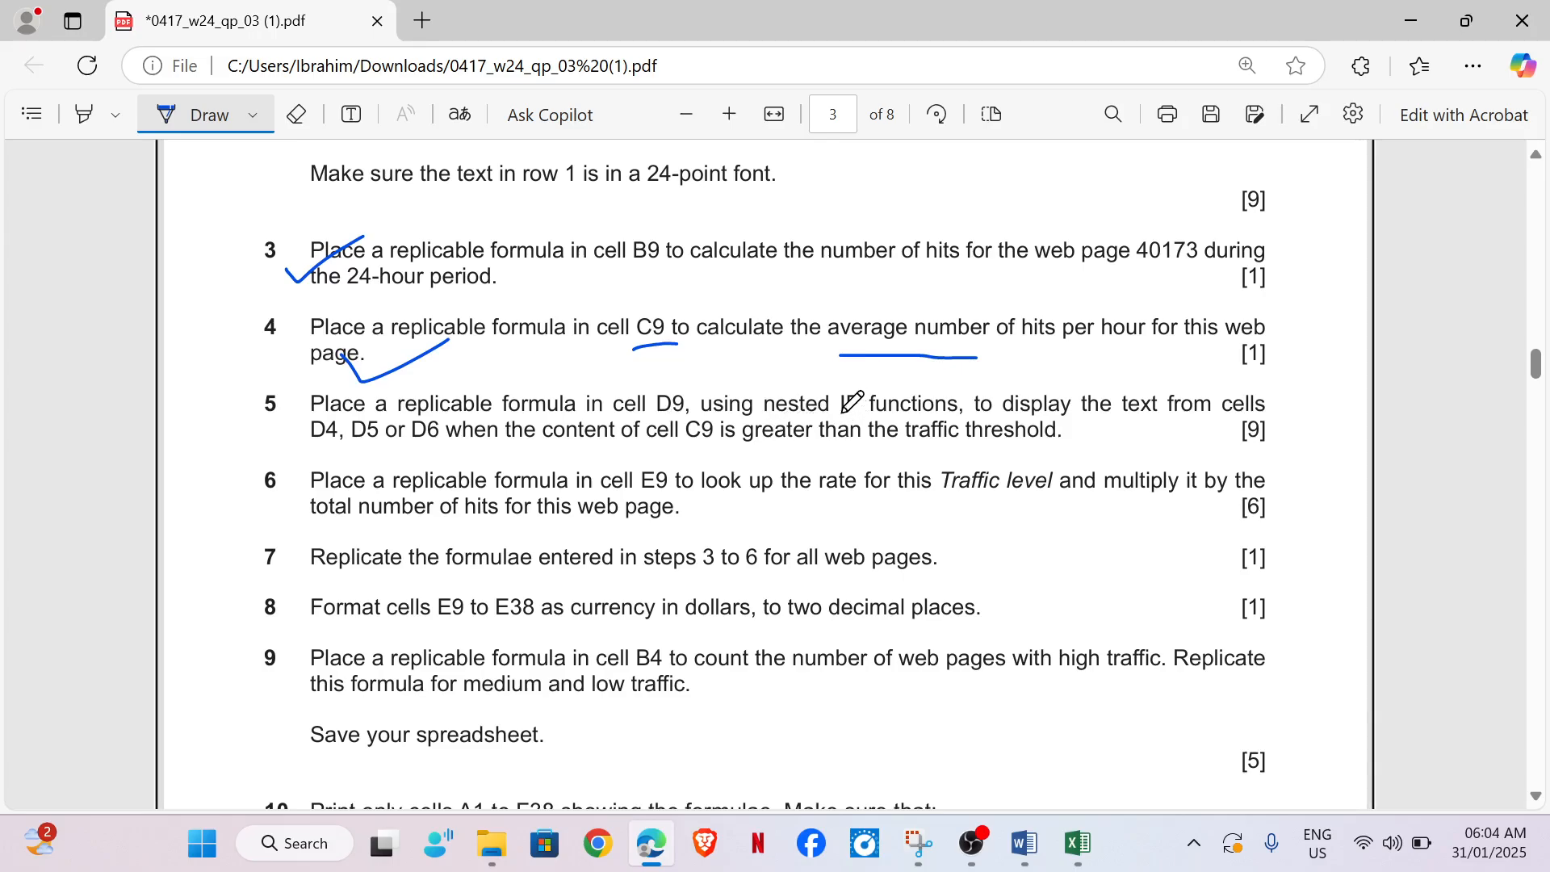
{"action": "left_click_drag", "start_coordinate": [843, 414], "coordinate": [950, 419]}
Step: Check the traffic labels in D4:D6 in Excel, and underline "C9" and "greater than the traffic" in step 5 of the question paper
{"action": "mouse_move", "coordinate": [1078, 842]}
{"action": "left_click", "coordinate": [1086, 736]}
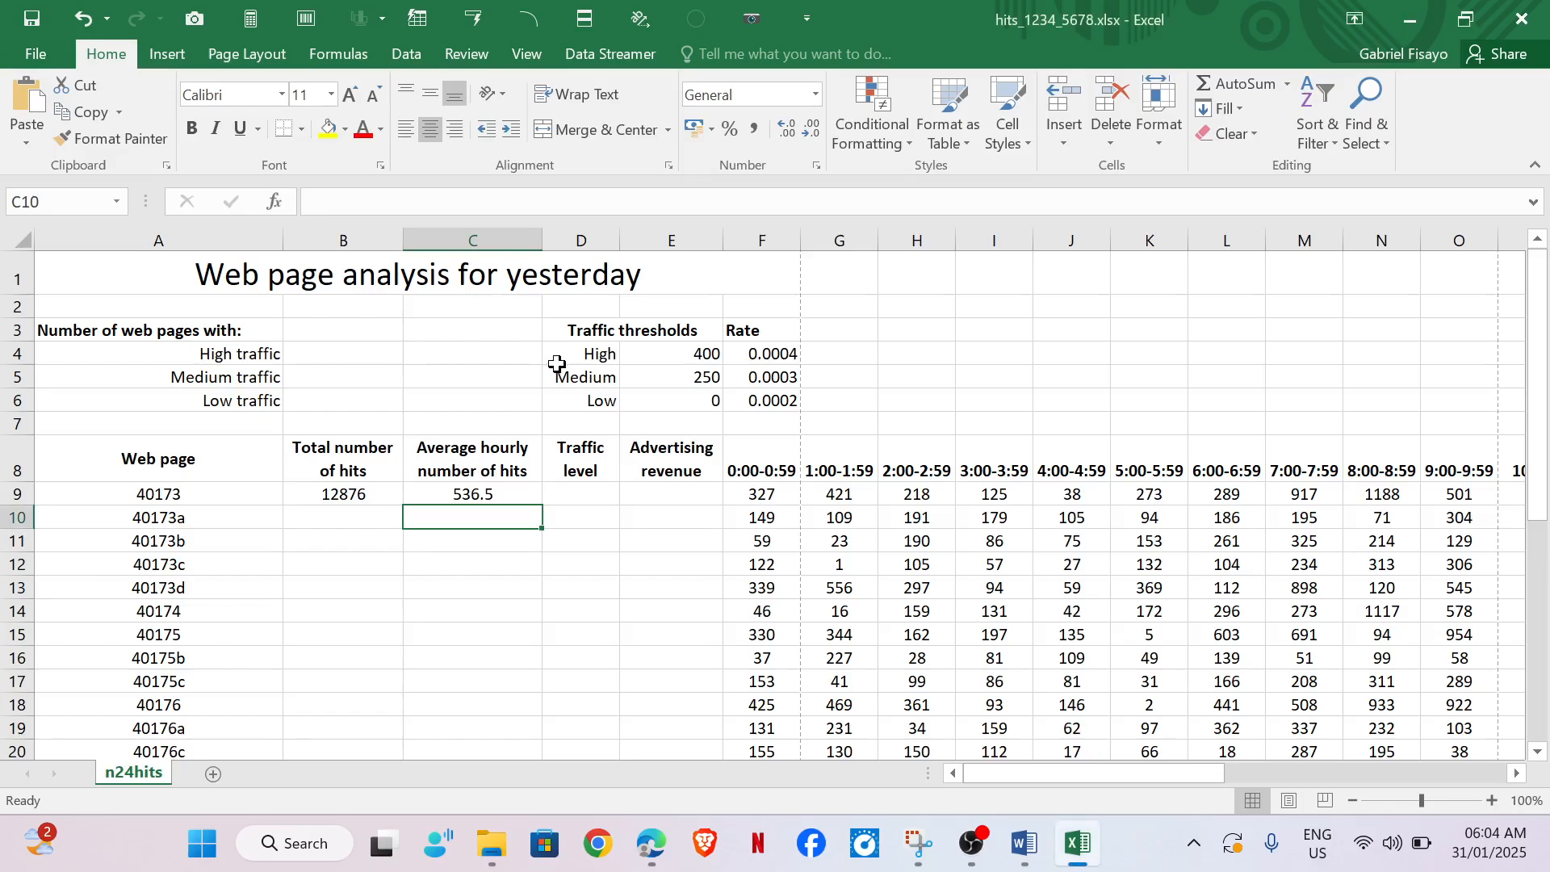
{"action": "left_click_drag", "start_coordinate": [594, 361], "coordinate": [607, 403]}
{"action": "mouse_move", "coordinate": [644, 840]}
{"action": "left_click", "coordinate": [640, 779]}
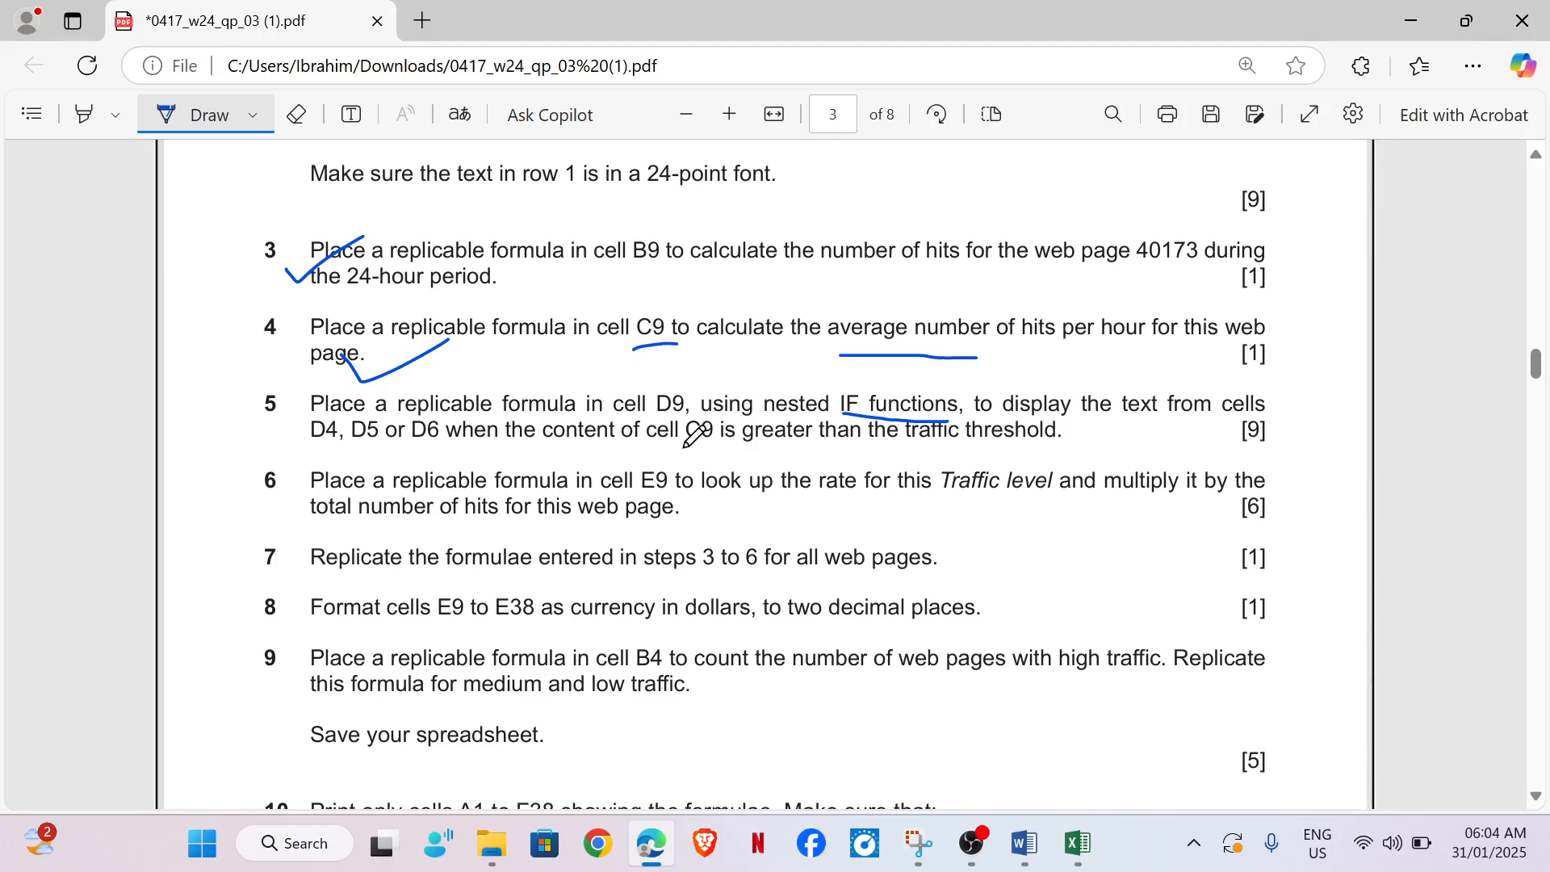
{"action": "left_click_drag", "start_coordinate": [685, 446], "coordinate": [707, 442]}
{"action": "left_click_drag", "start_coordinate": [744, 455], "coordinate": [964, 438]}
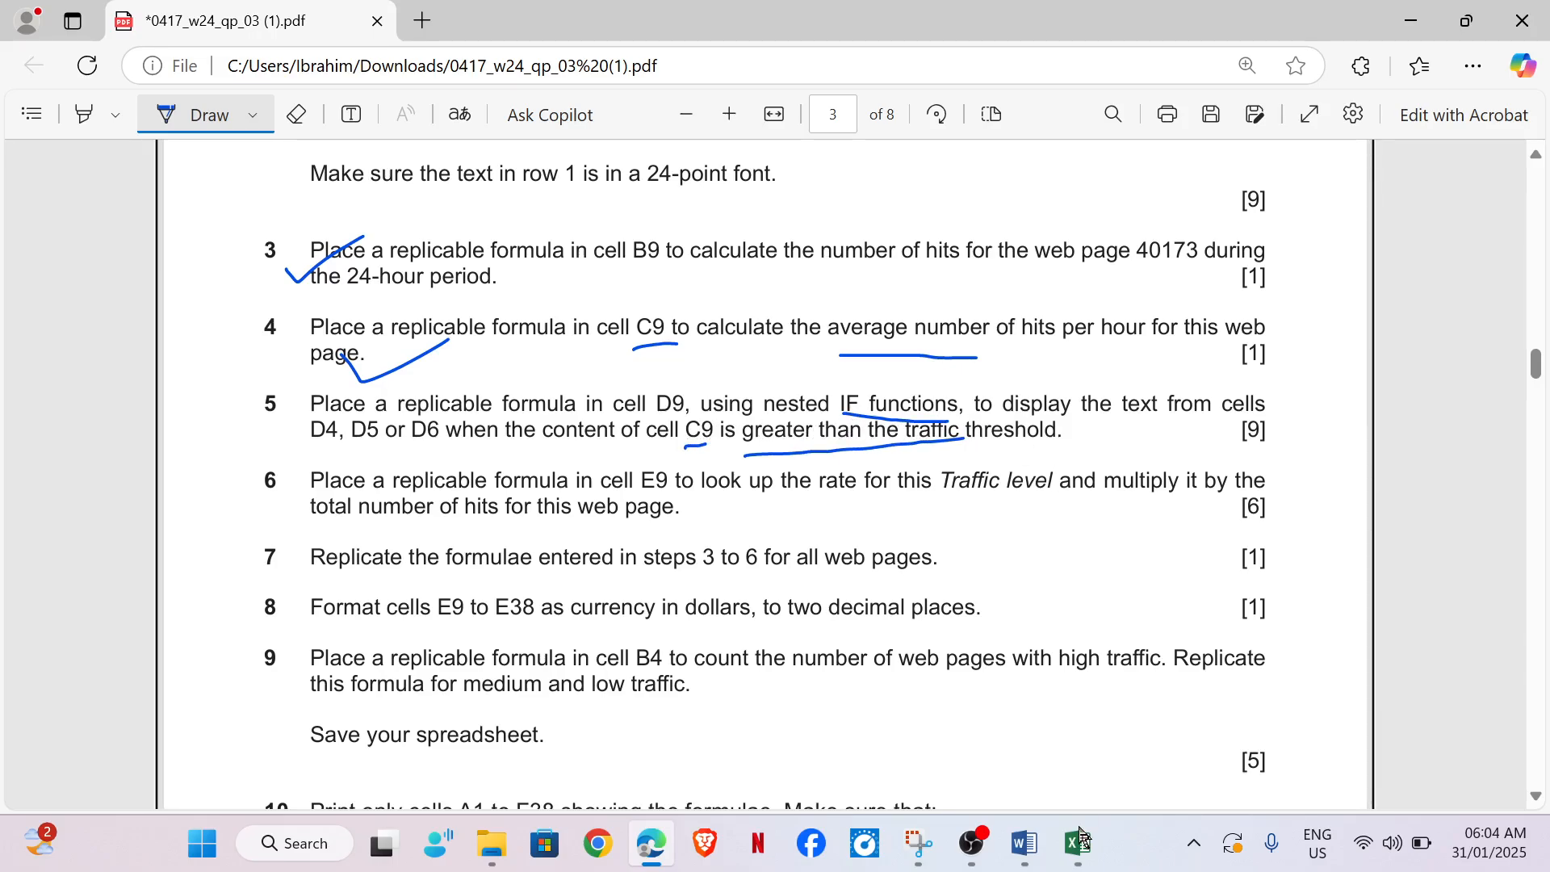
Step: Return to Excel and compare the average hourly hits in C9 with the traffic thresholds in E4:E6
{"action": "mouse_move", "coordinate": [1077, 842]}
{"action": "left_click", "coordinate": [1092, 743]}
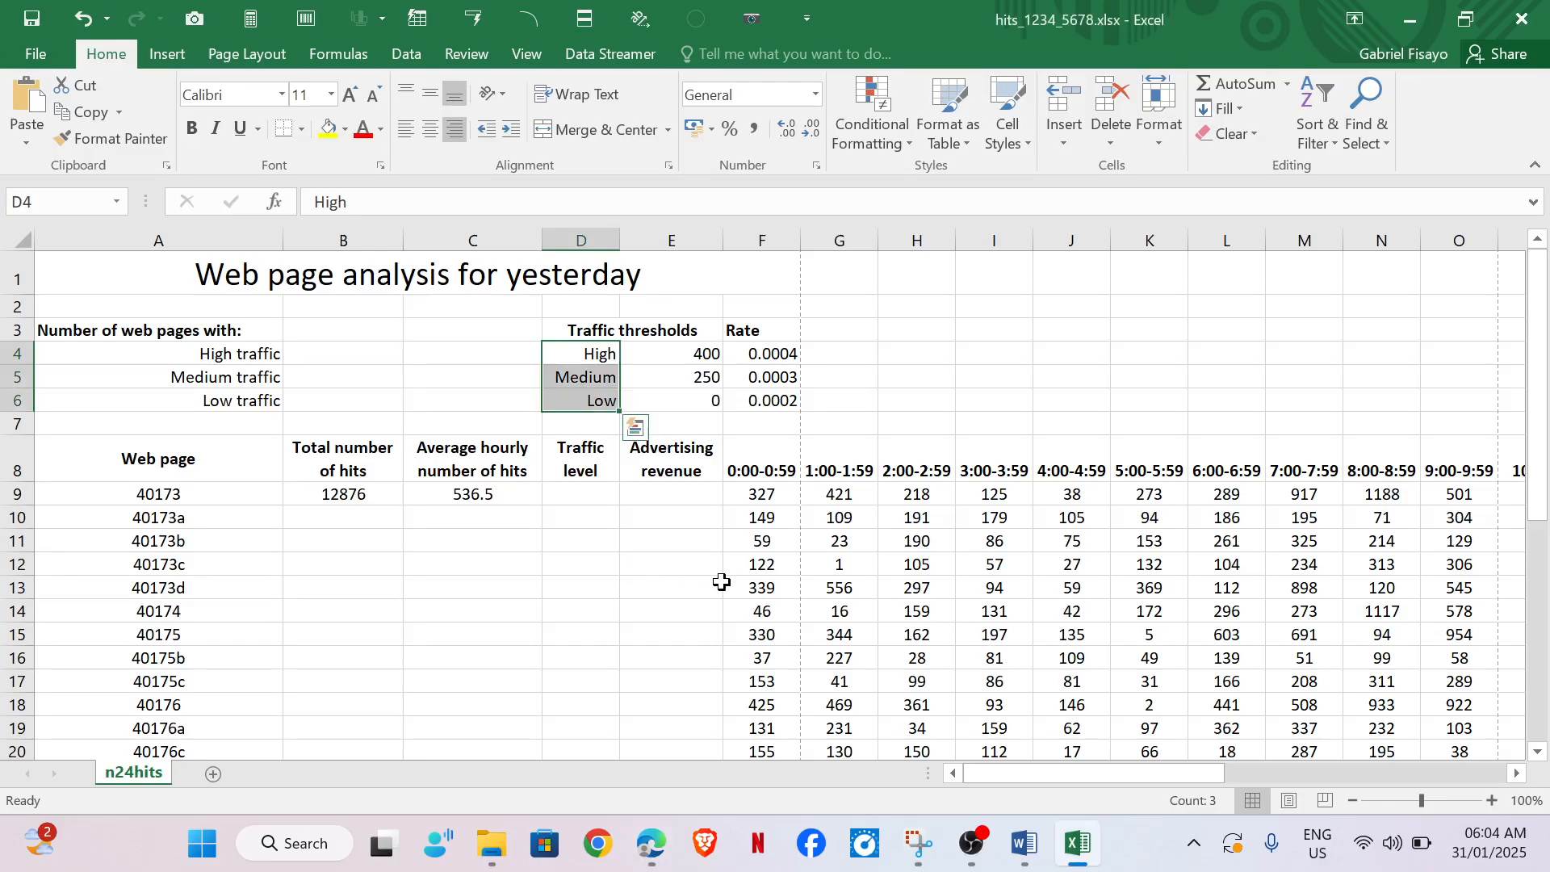
{"action": "mouse_move", "coordinate": [651, 843]}
{"action": "mouse_move", "coordinate": [642, 705]}
{"action": "mouse_move", "coordinate": [662, 743]}
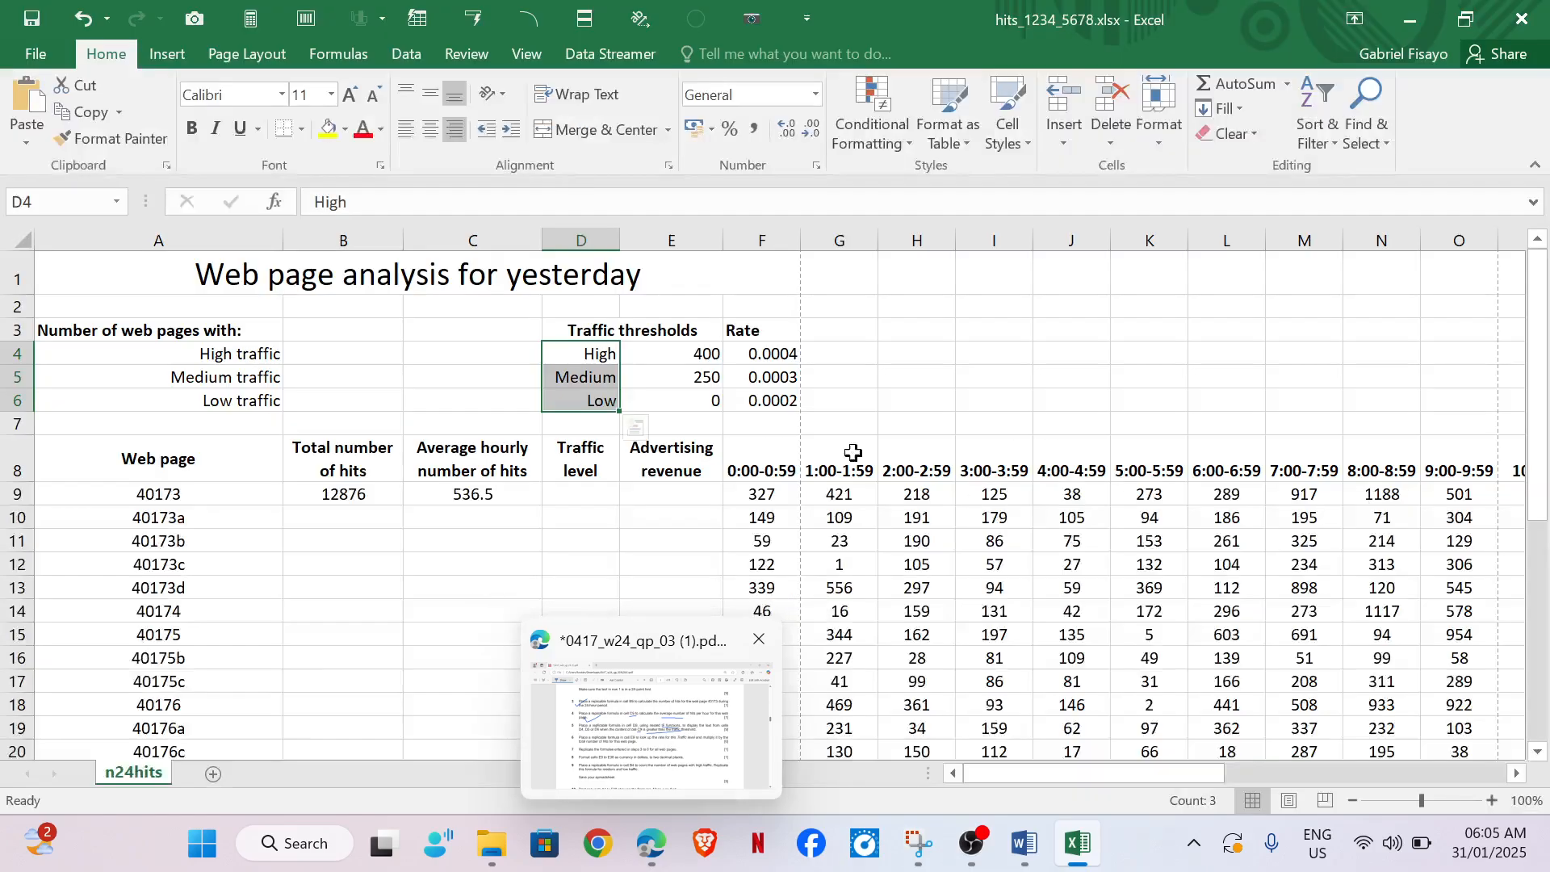
{"action": "left_click", "coordinate": [476, 501]}
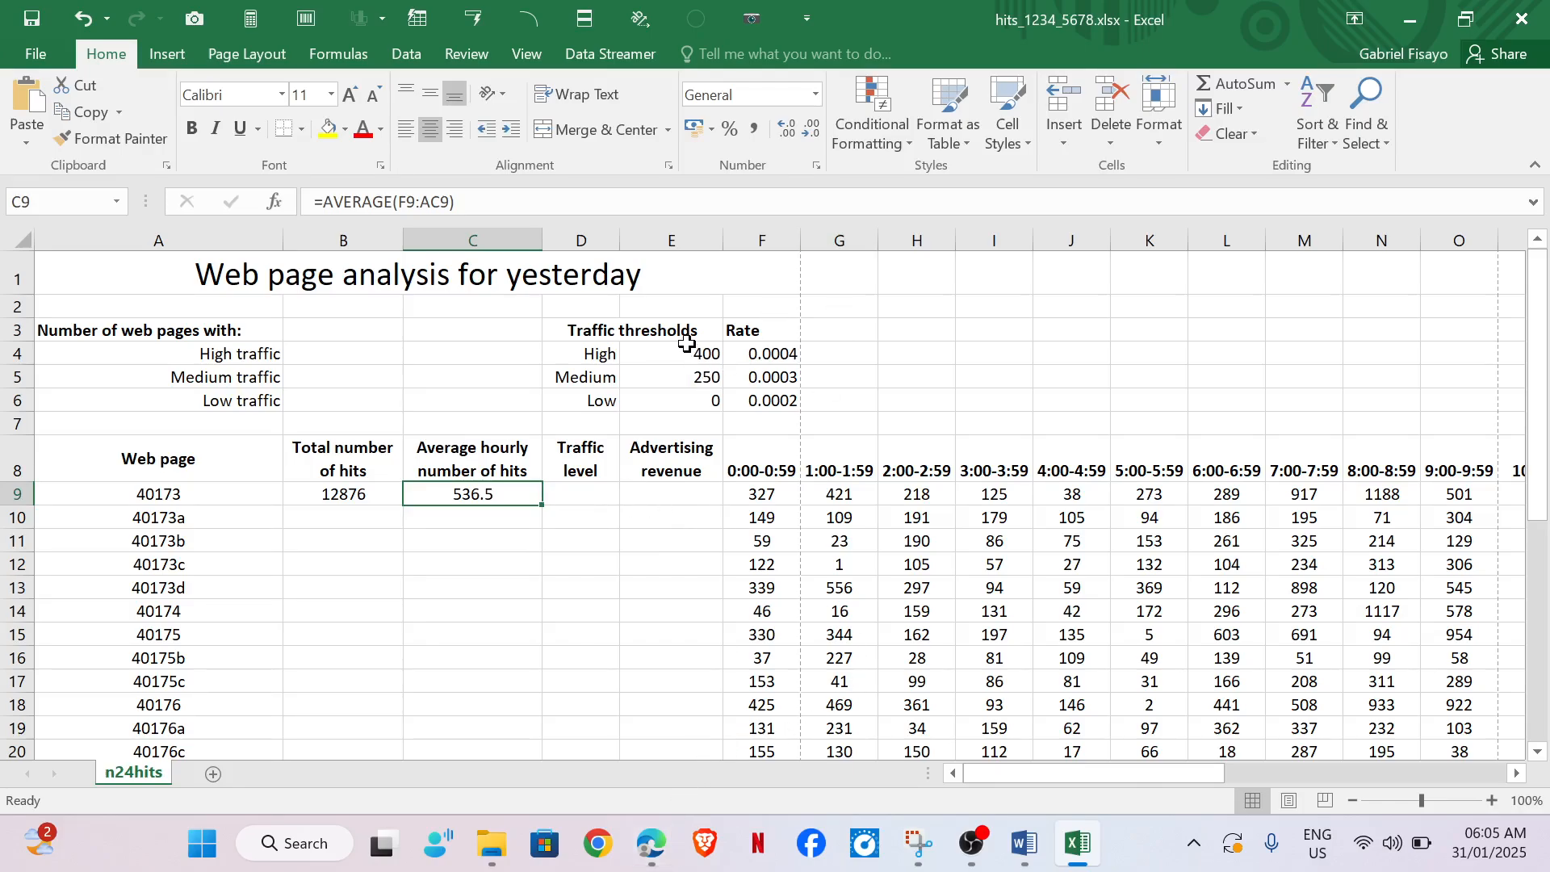
{"action": "left_click_drag", "start_coordinate": [692, 345], "coordinate": [686, 392]}
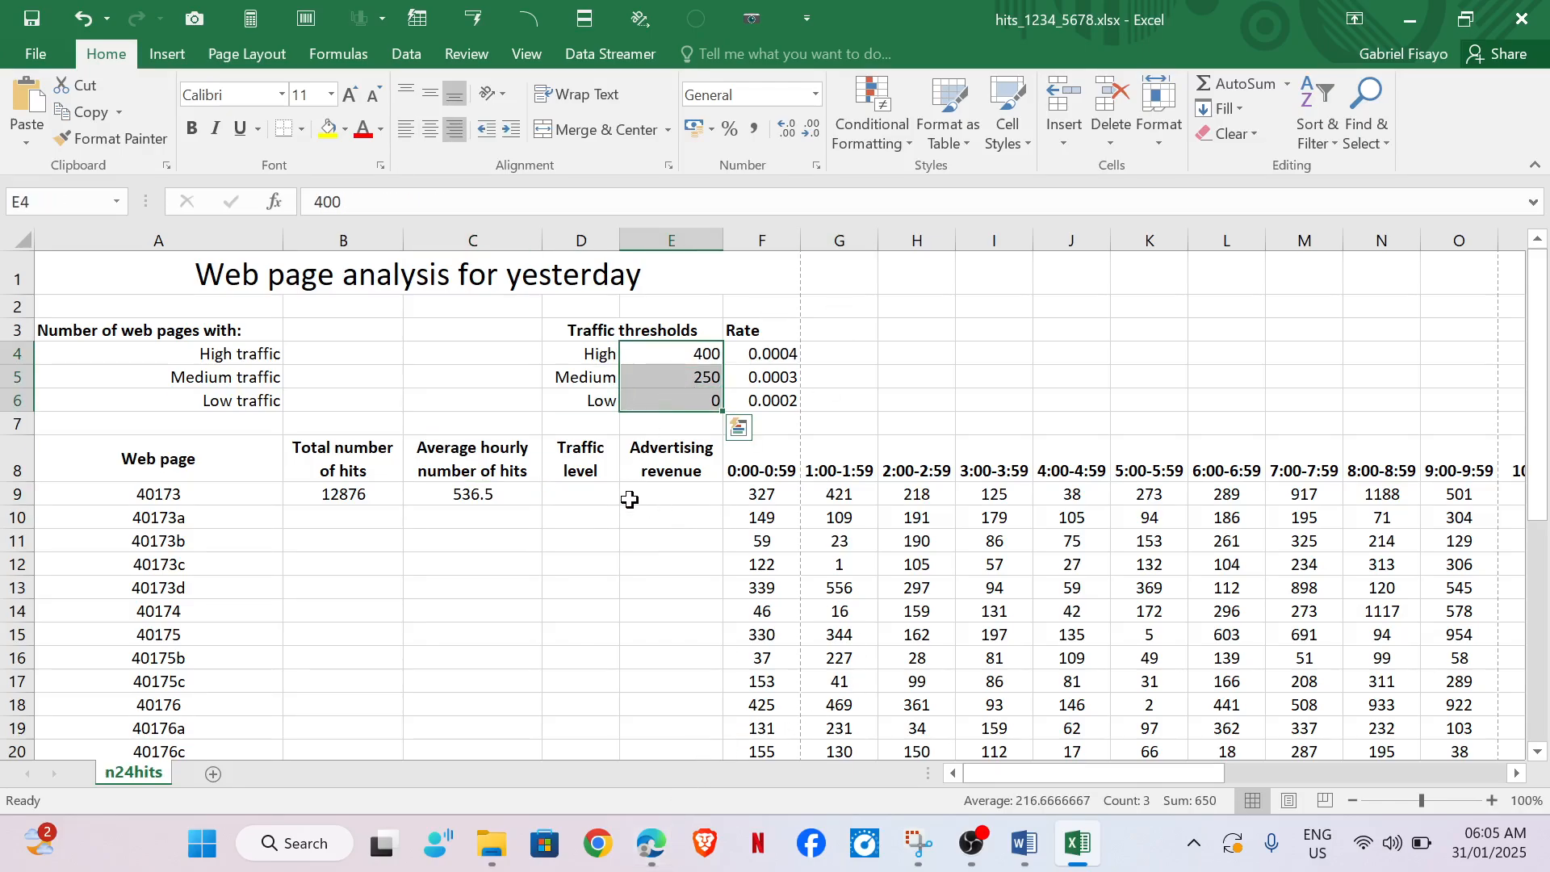
Step: Begin the traffic level formula in D9 with =IF(C9>=E4,D4 to test the average hourly hits against the high threshold
{"action": "left_click", "coordinate": [581, 500]}
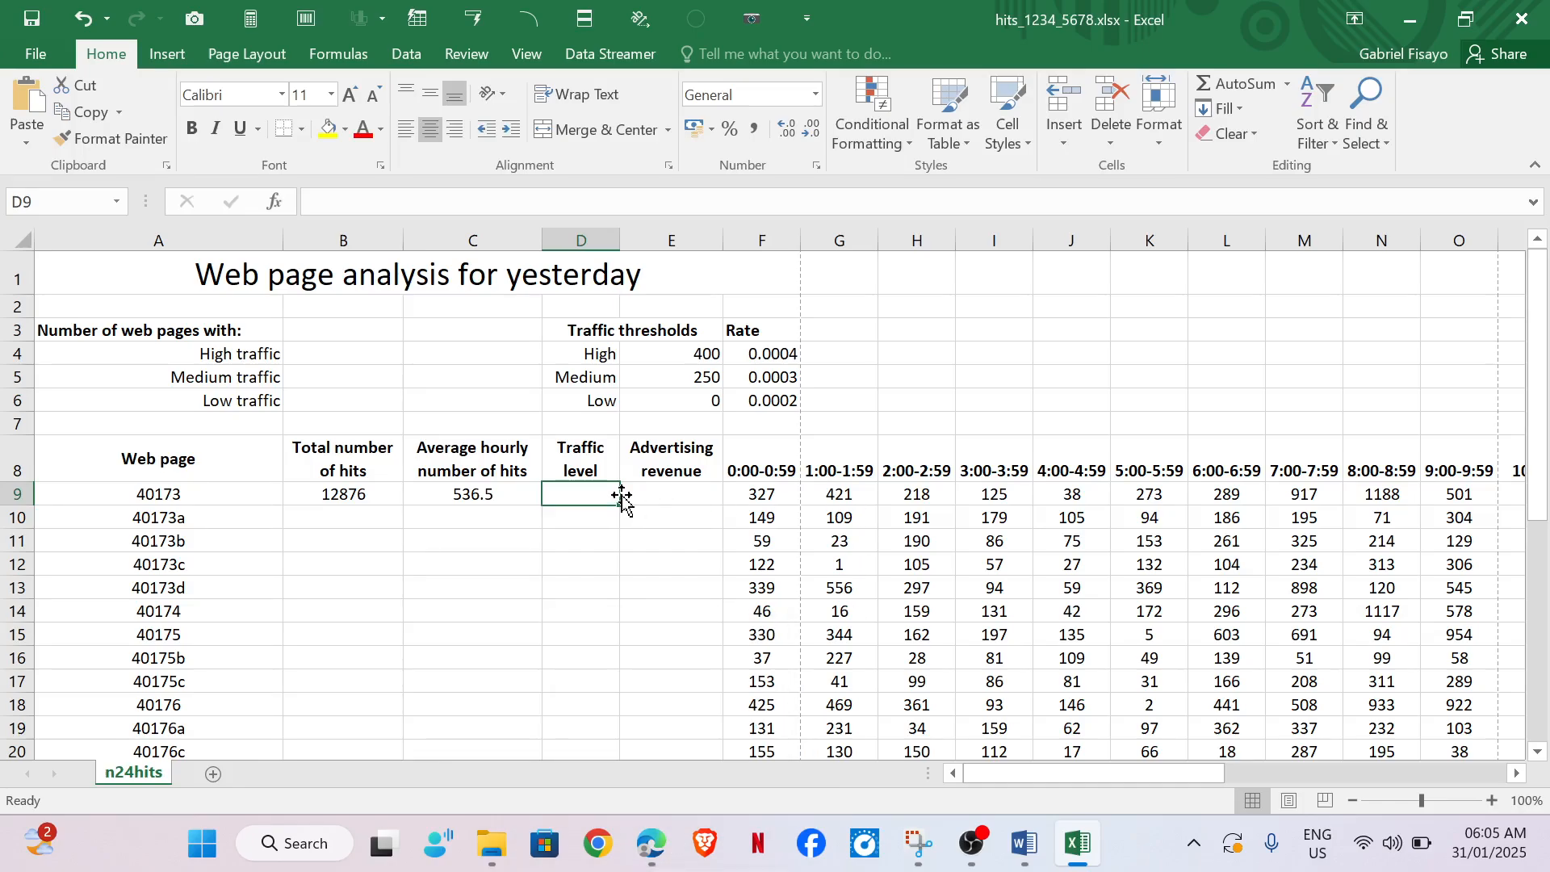
{"action": "type", "text": "=if"}
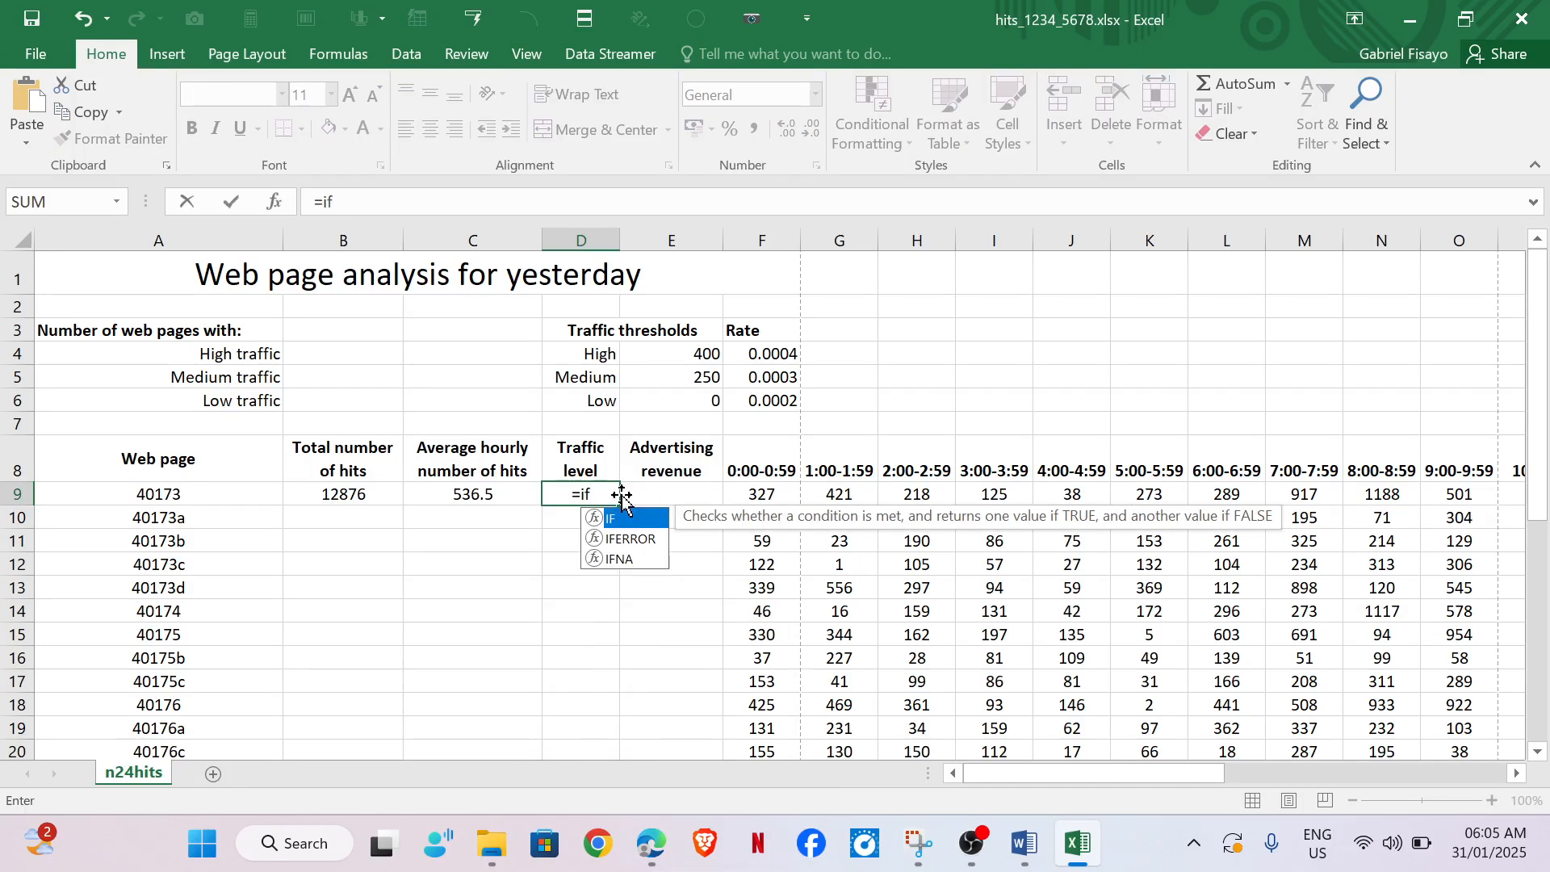
{"action": "double_click", "coordinate": [621, 519]}
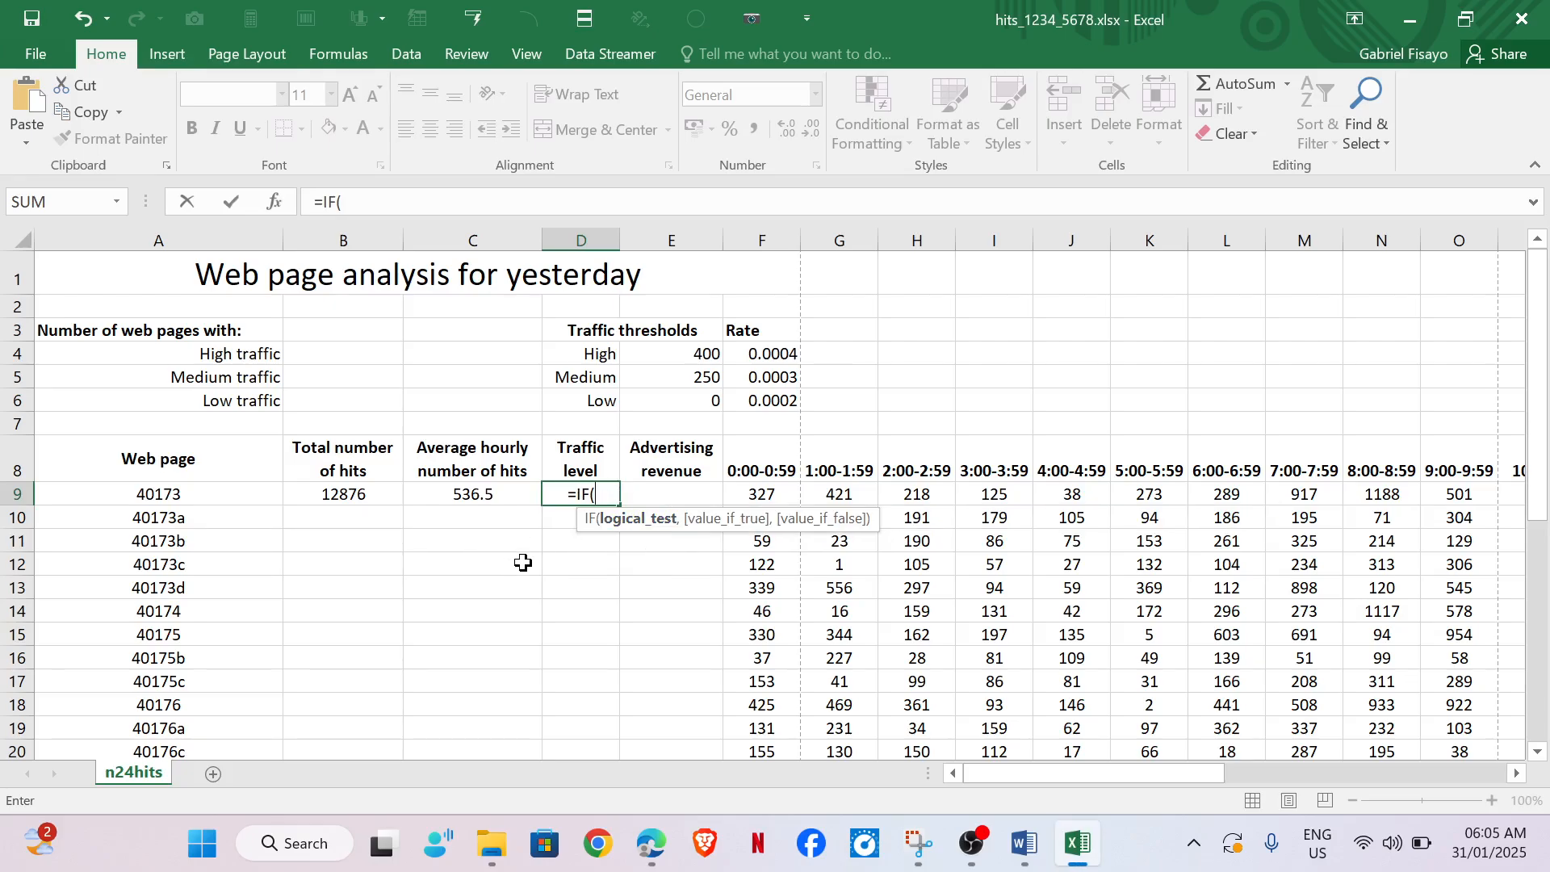
{"action": "left_click", "coordinate": [494, 498]}
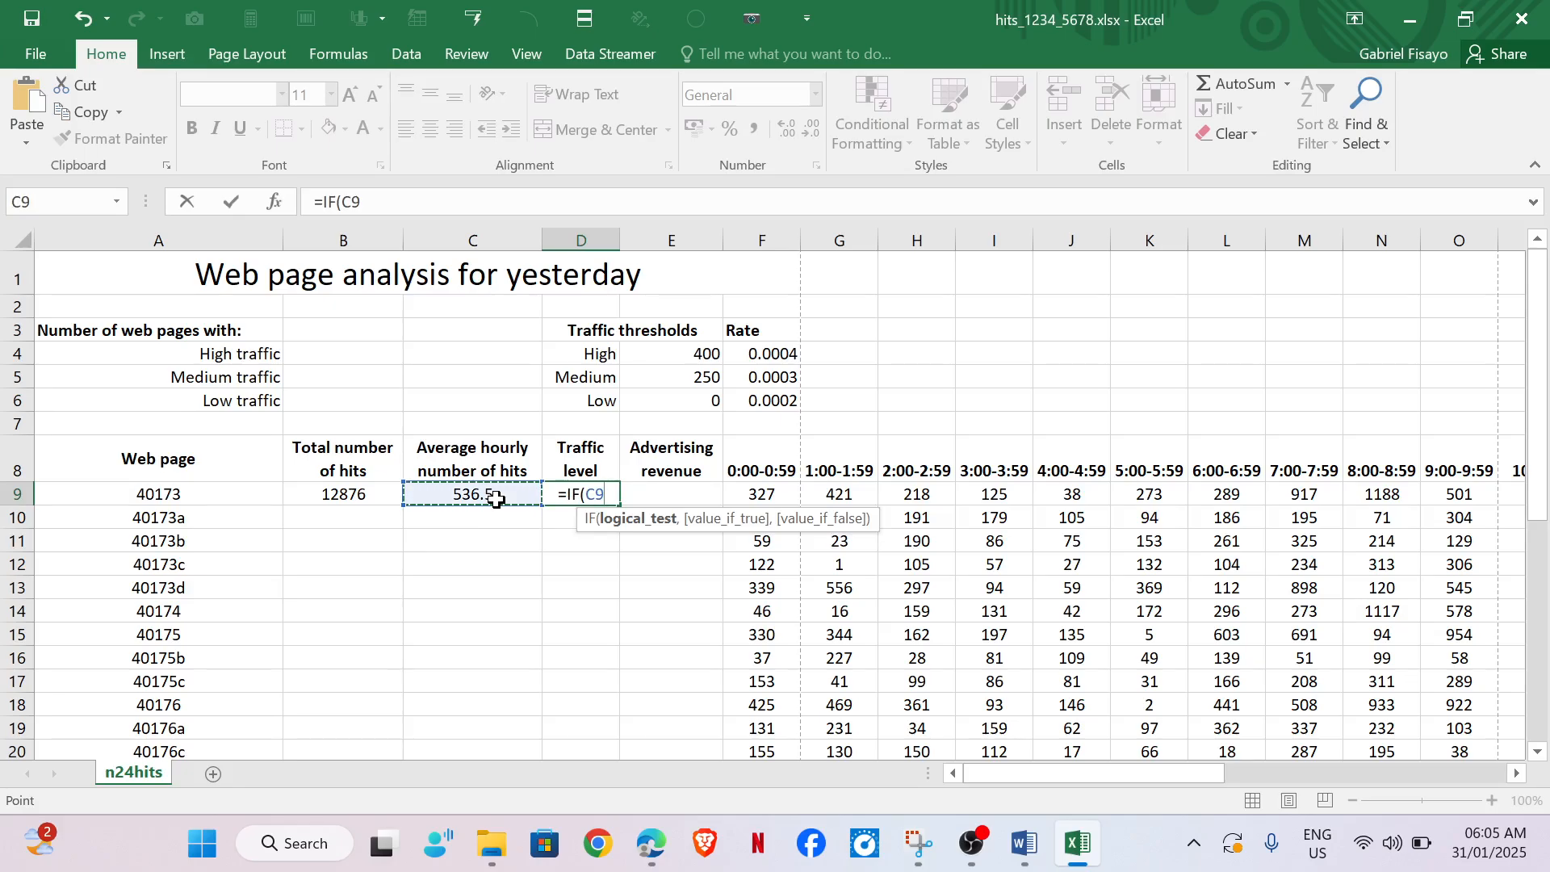
{"action": "type", "text": ">"}
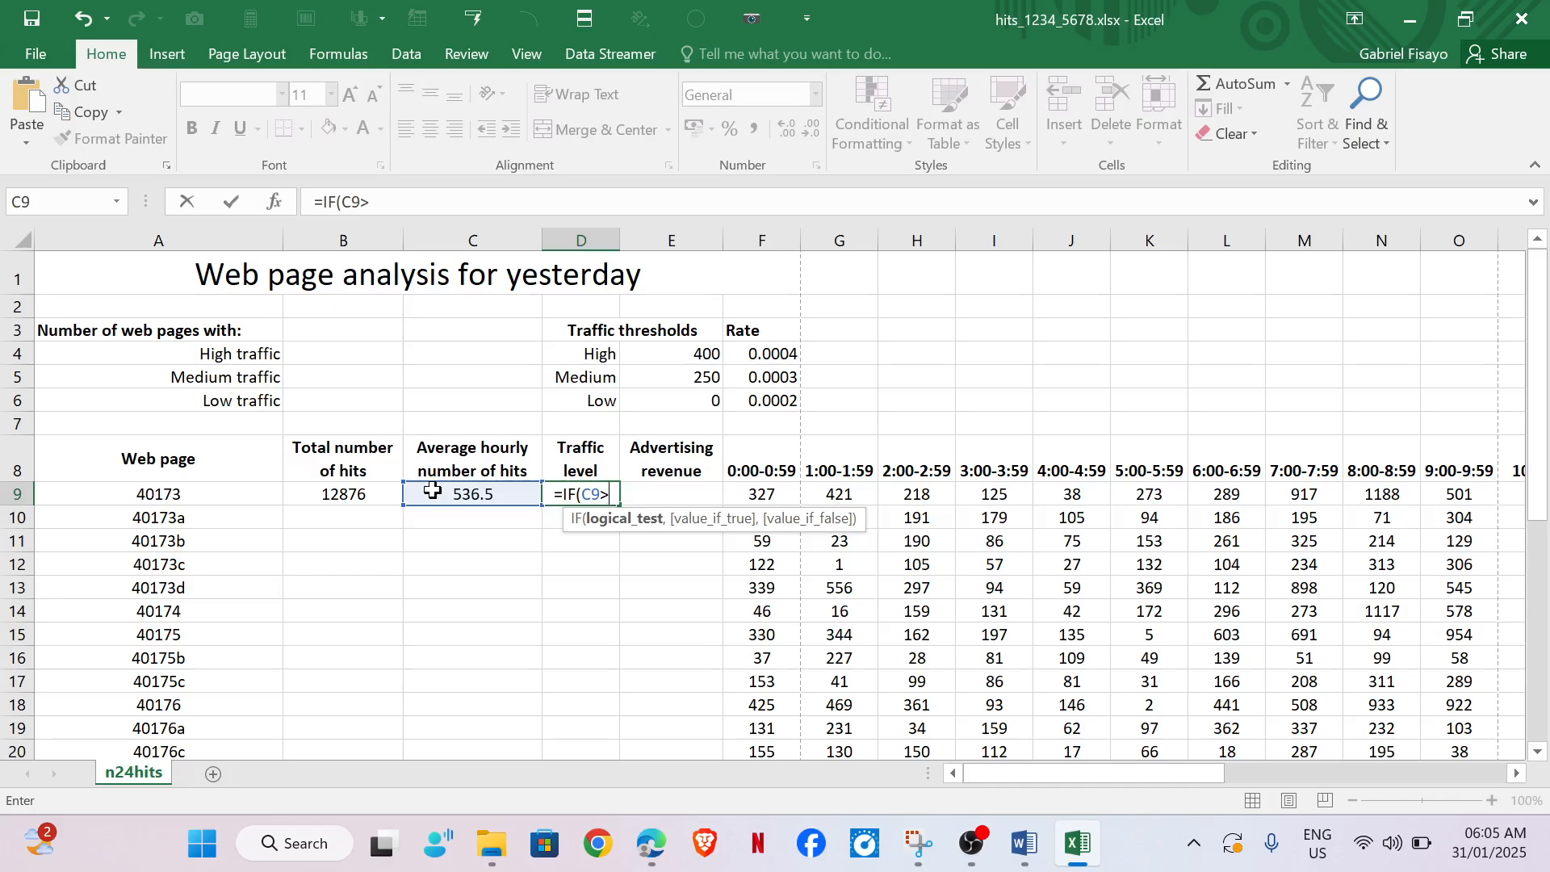
{"action": "type", "text": "="}
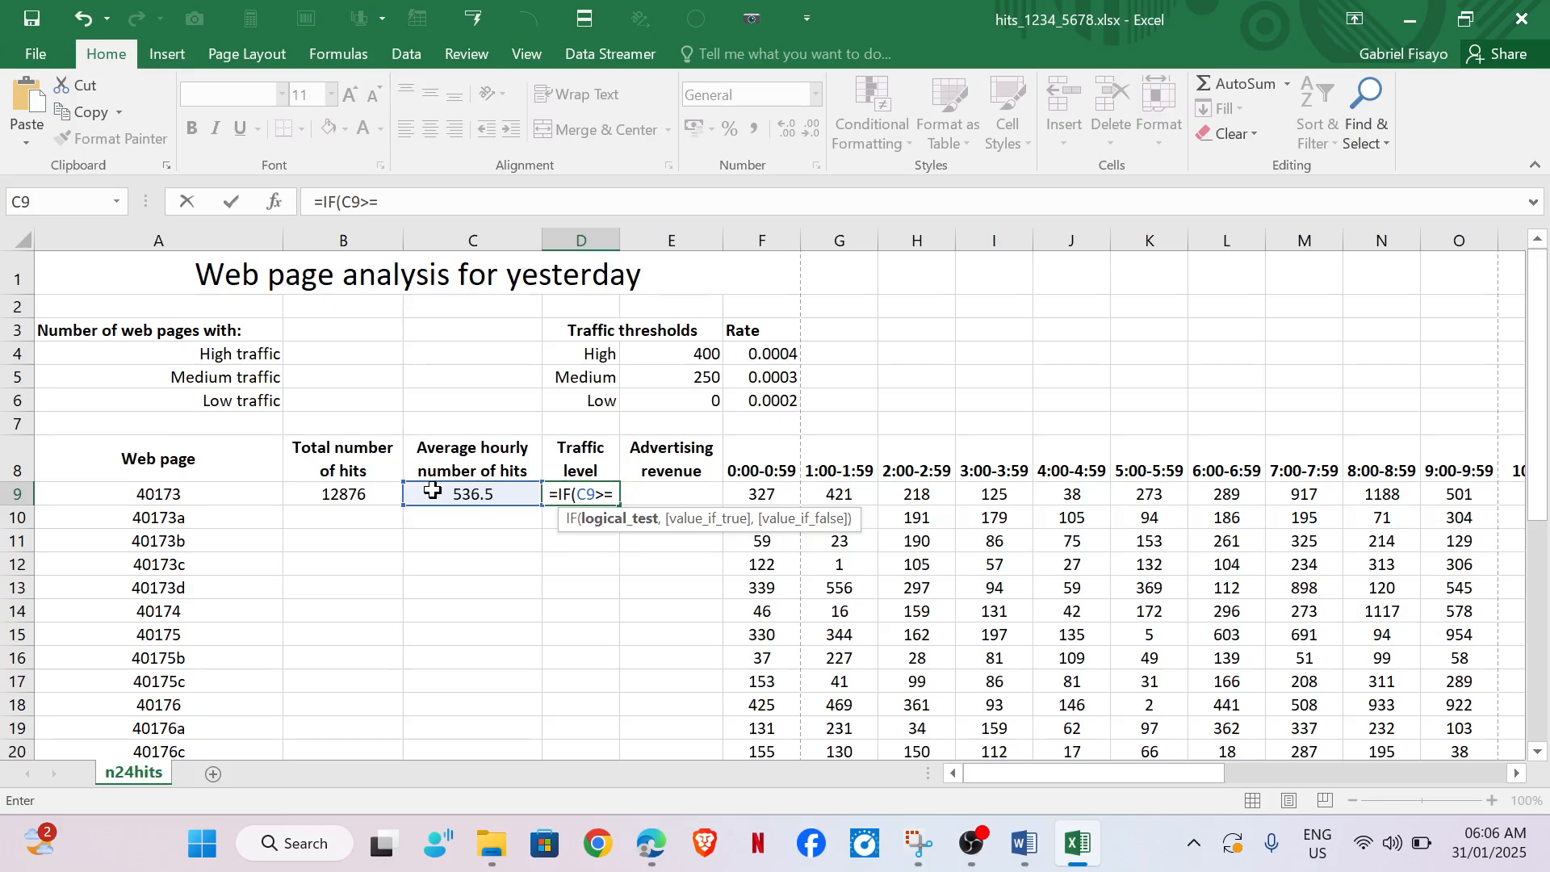
{"action": "left_click", "coordinate": [661, 347]}
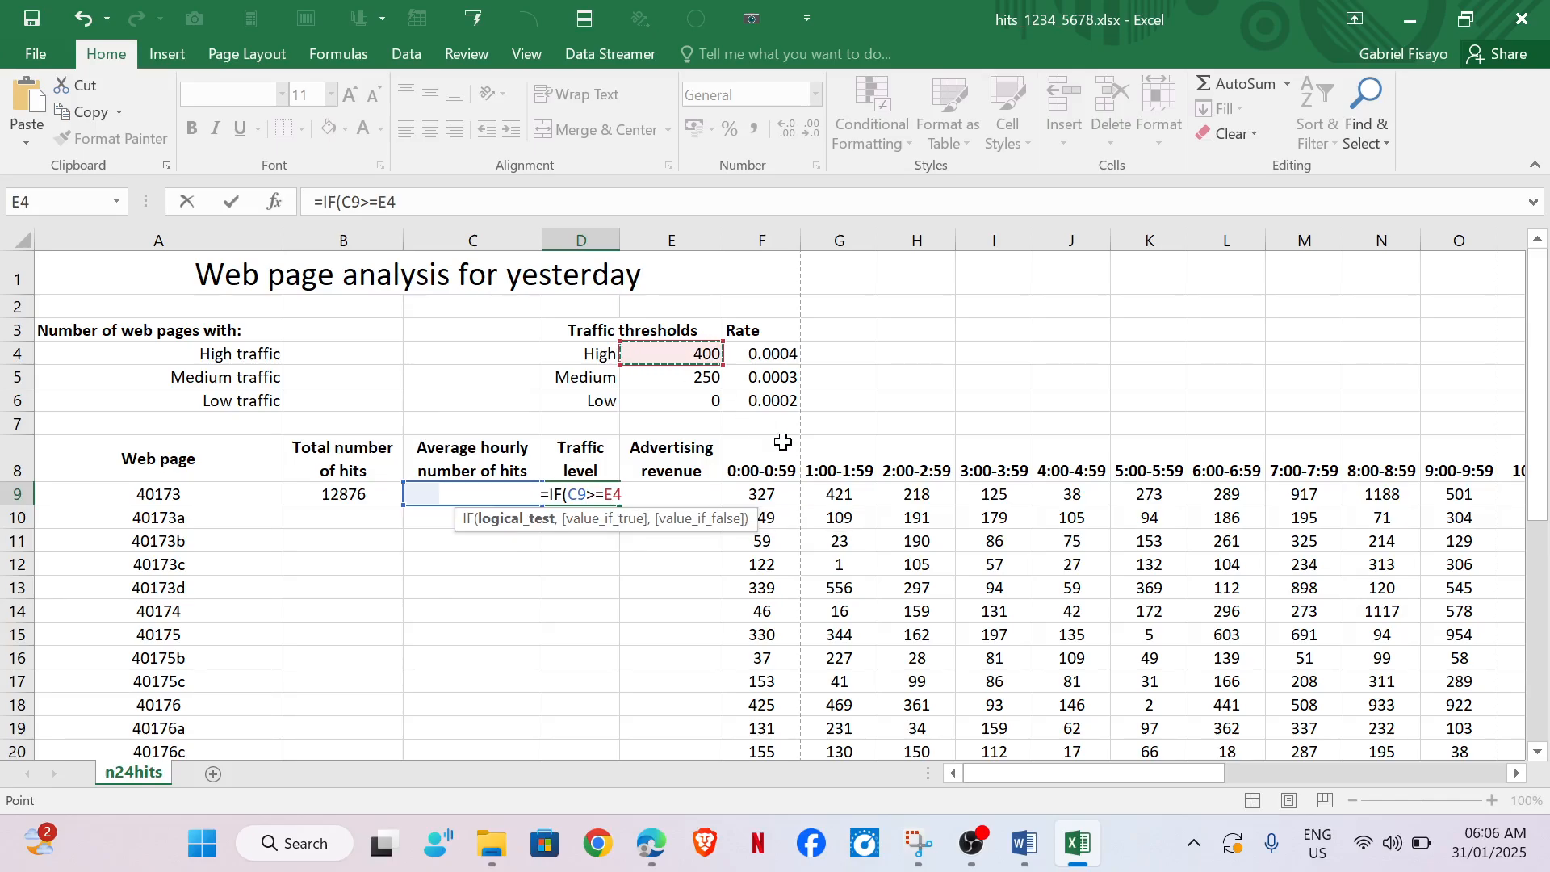
{"action": "type", "text": ","}
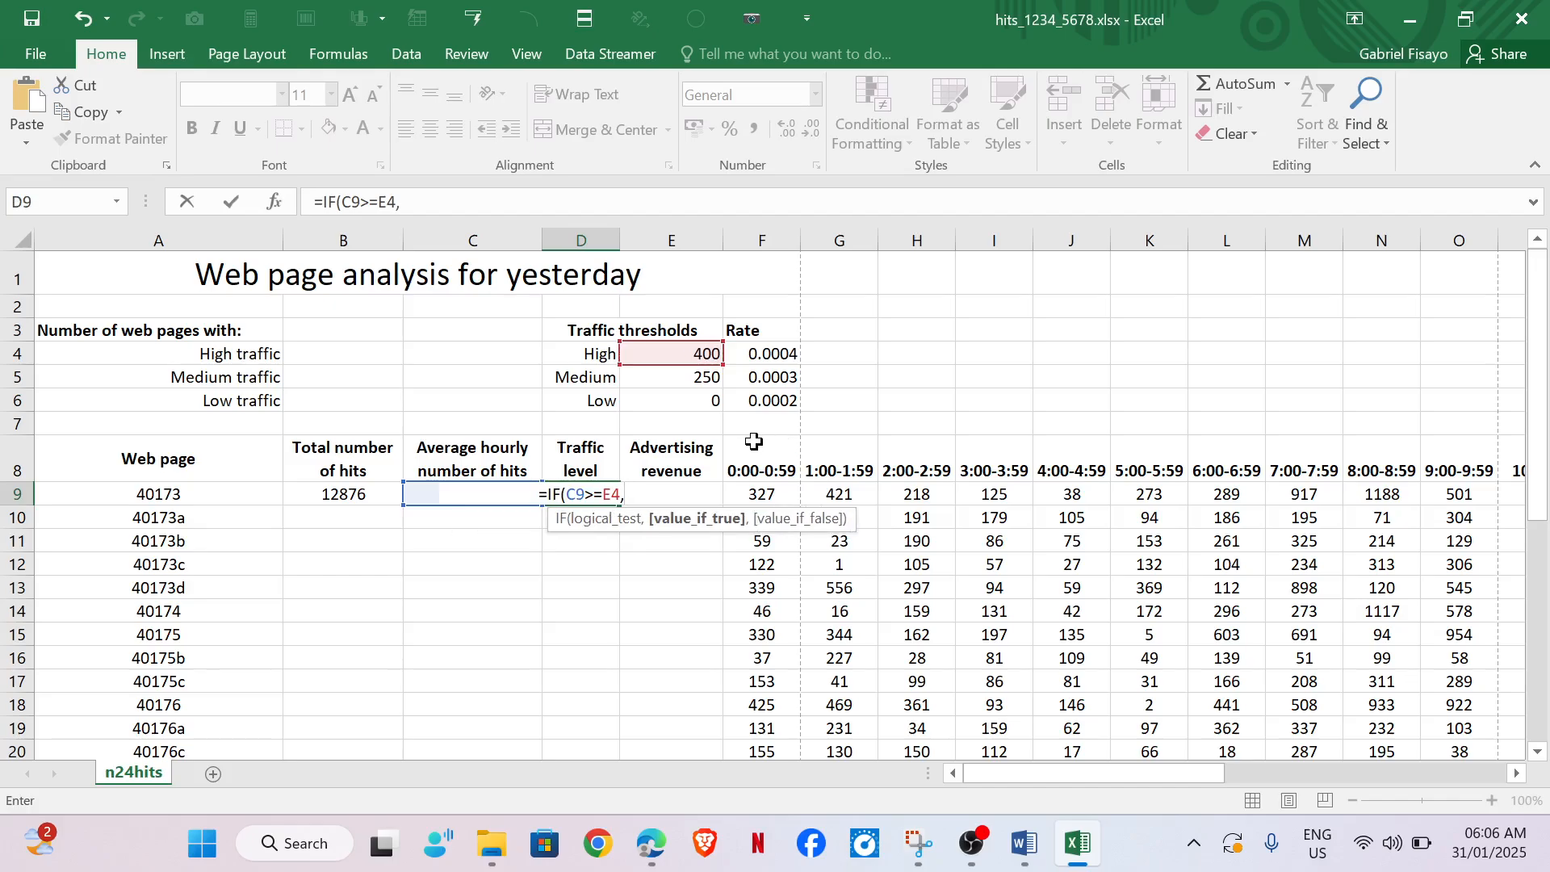
{"action": "left_click", "coordinate": [595, 353]}
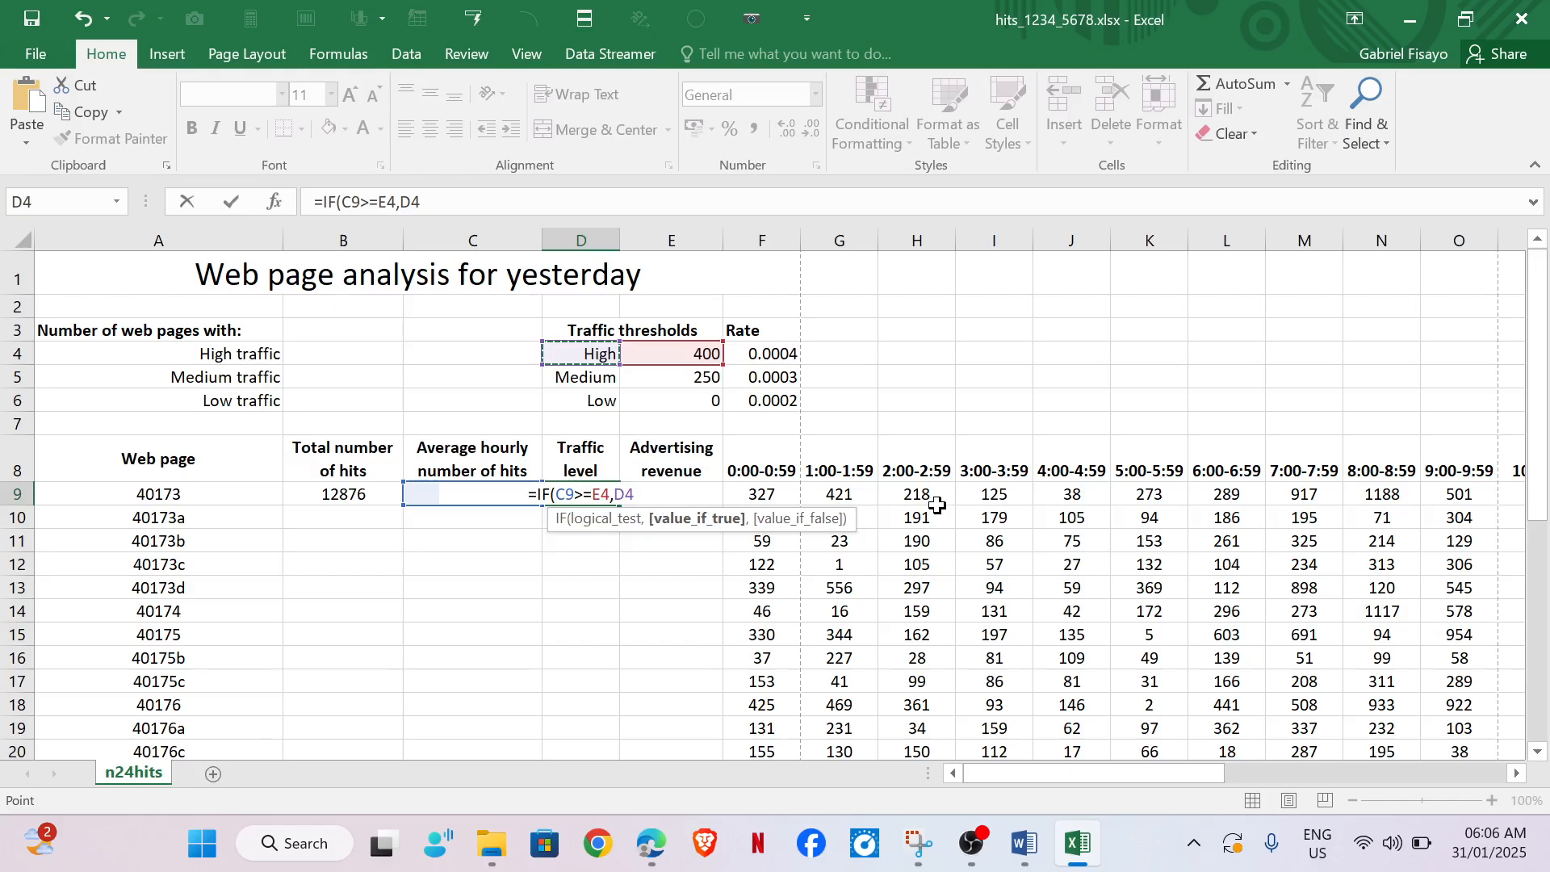
Step: Complete the D9 formula with the nested part IF(C9>=E5,D5,D6)) for the medium and low traffic levels, and enter it
{"action": "type", "text": ",if"}
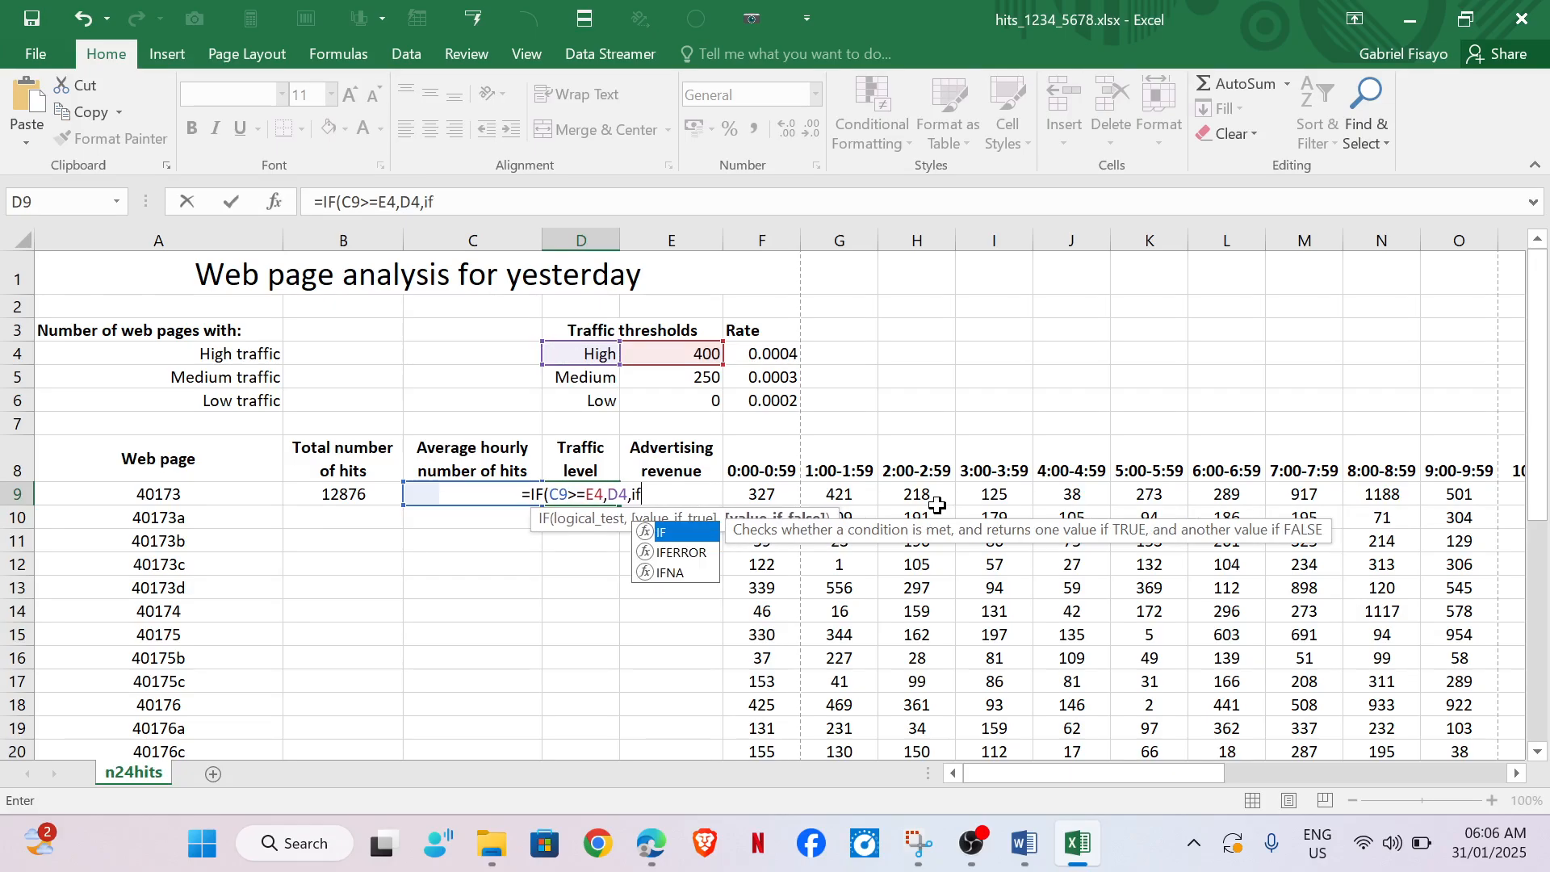
{"action": "double_click", "coordinate": [683, 533]}
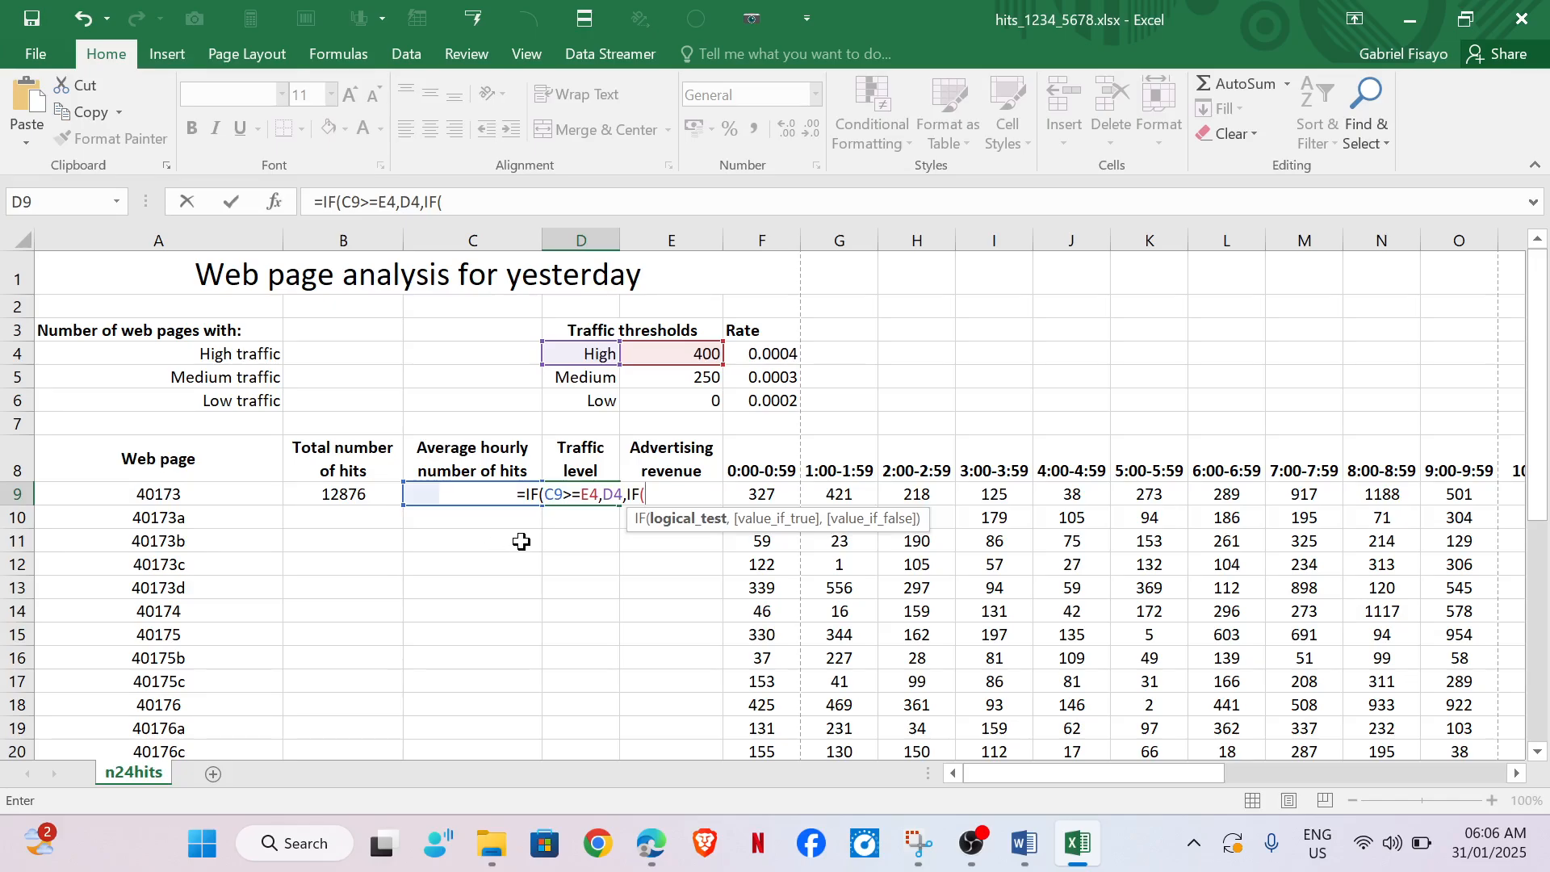
{"action": "type", "text": "C9"}
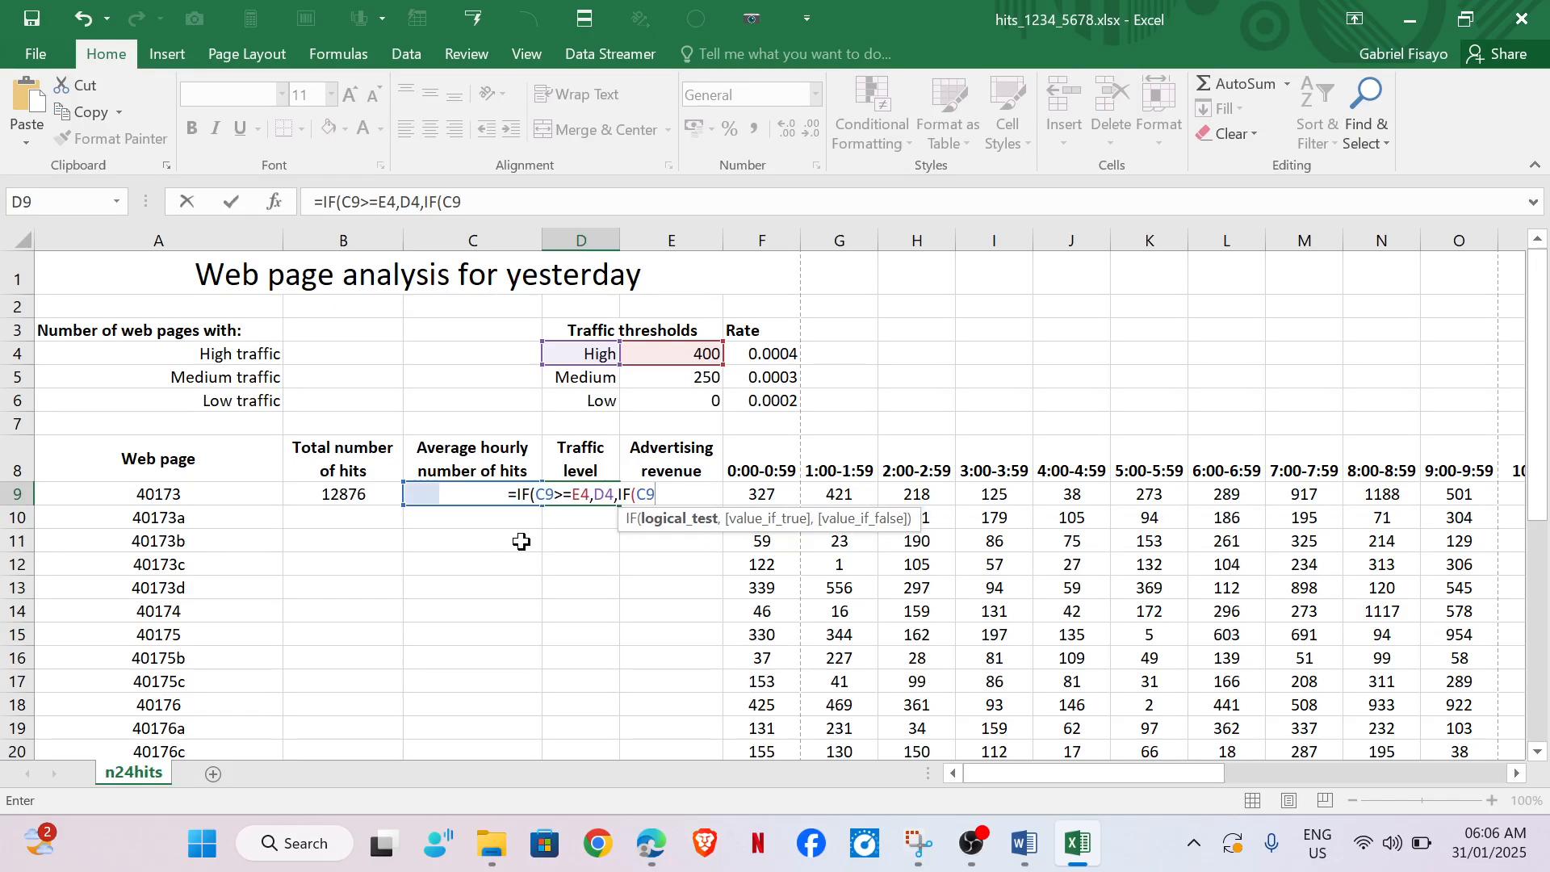
{"action": "type", "text": ">="}
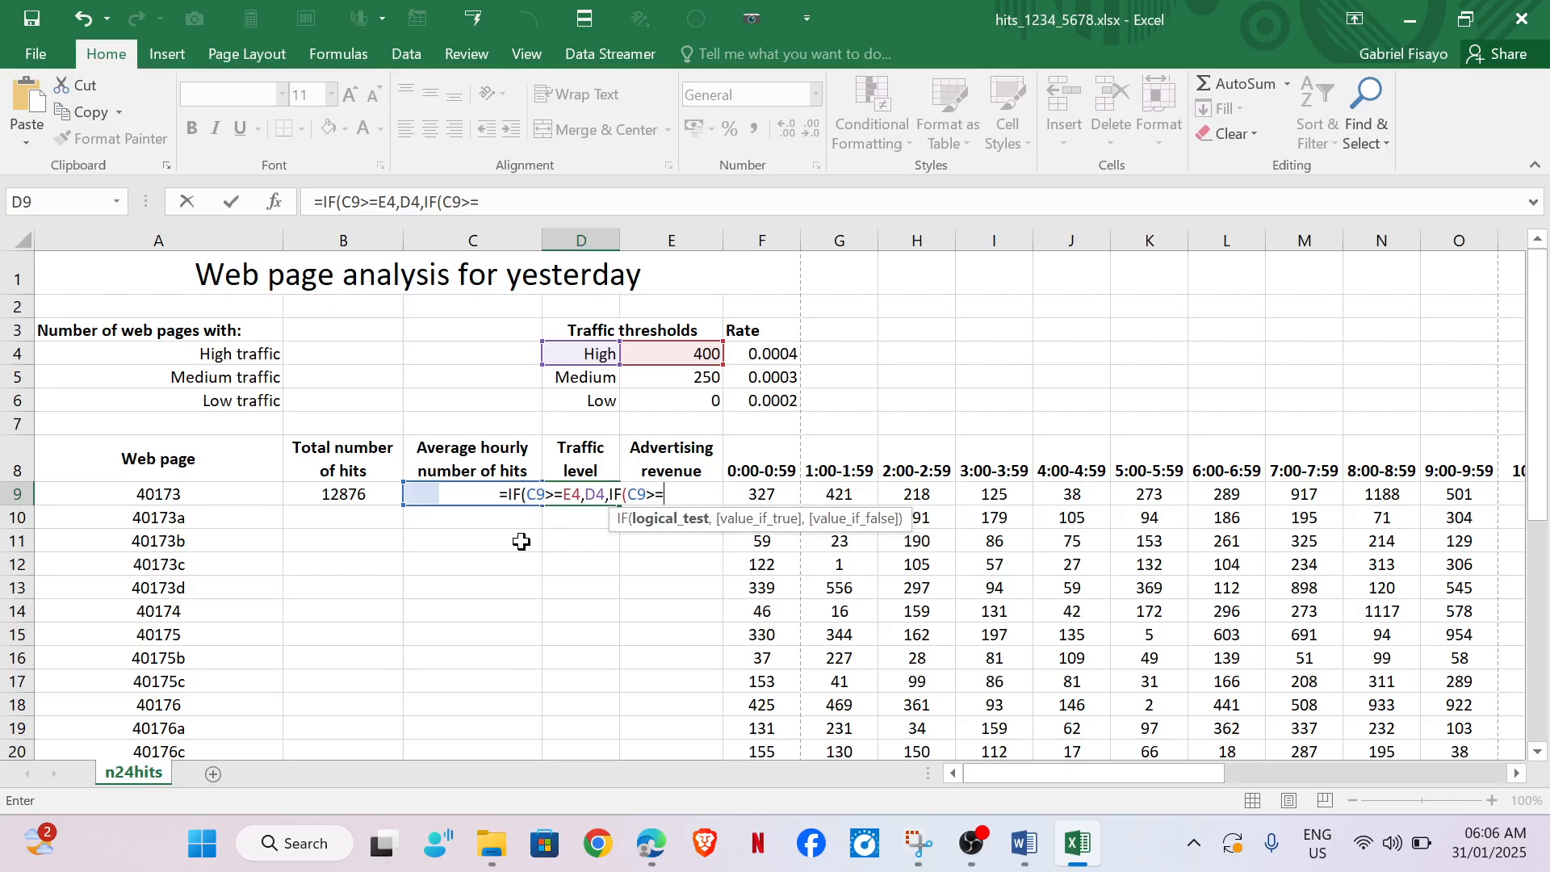
{"action": "left_click", "coordinate": [678, 382]}
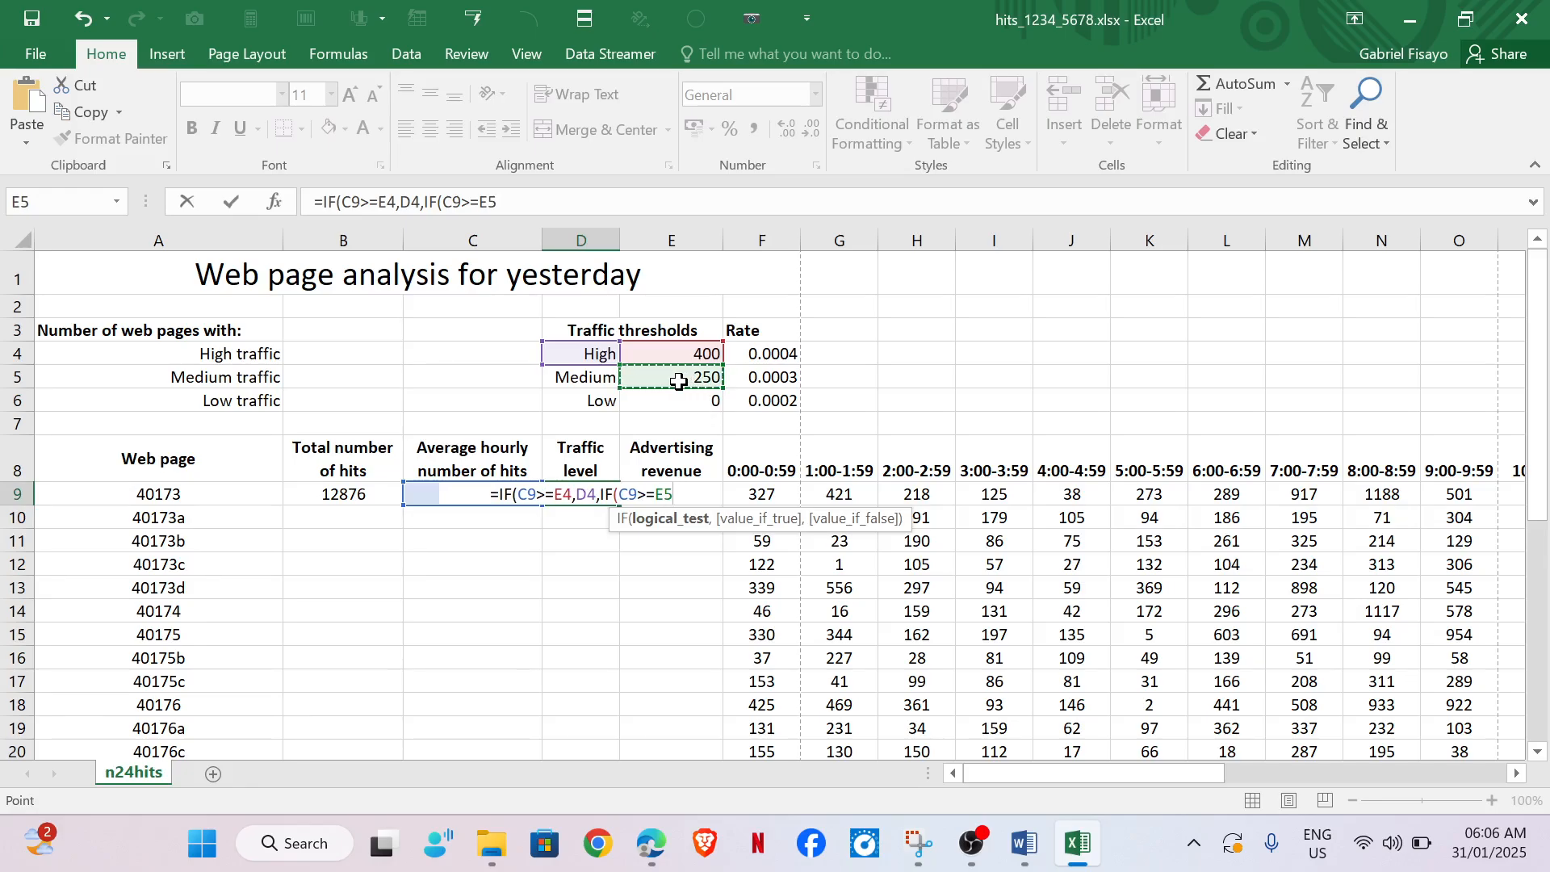
{"action": "type", "text": ","}
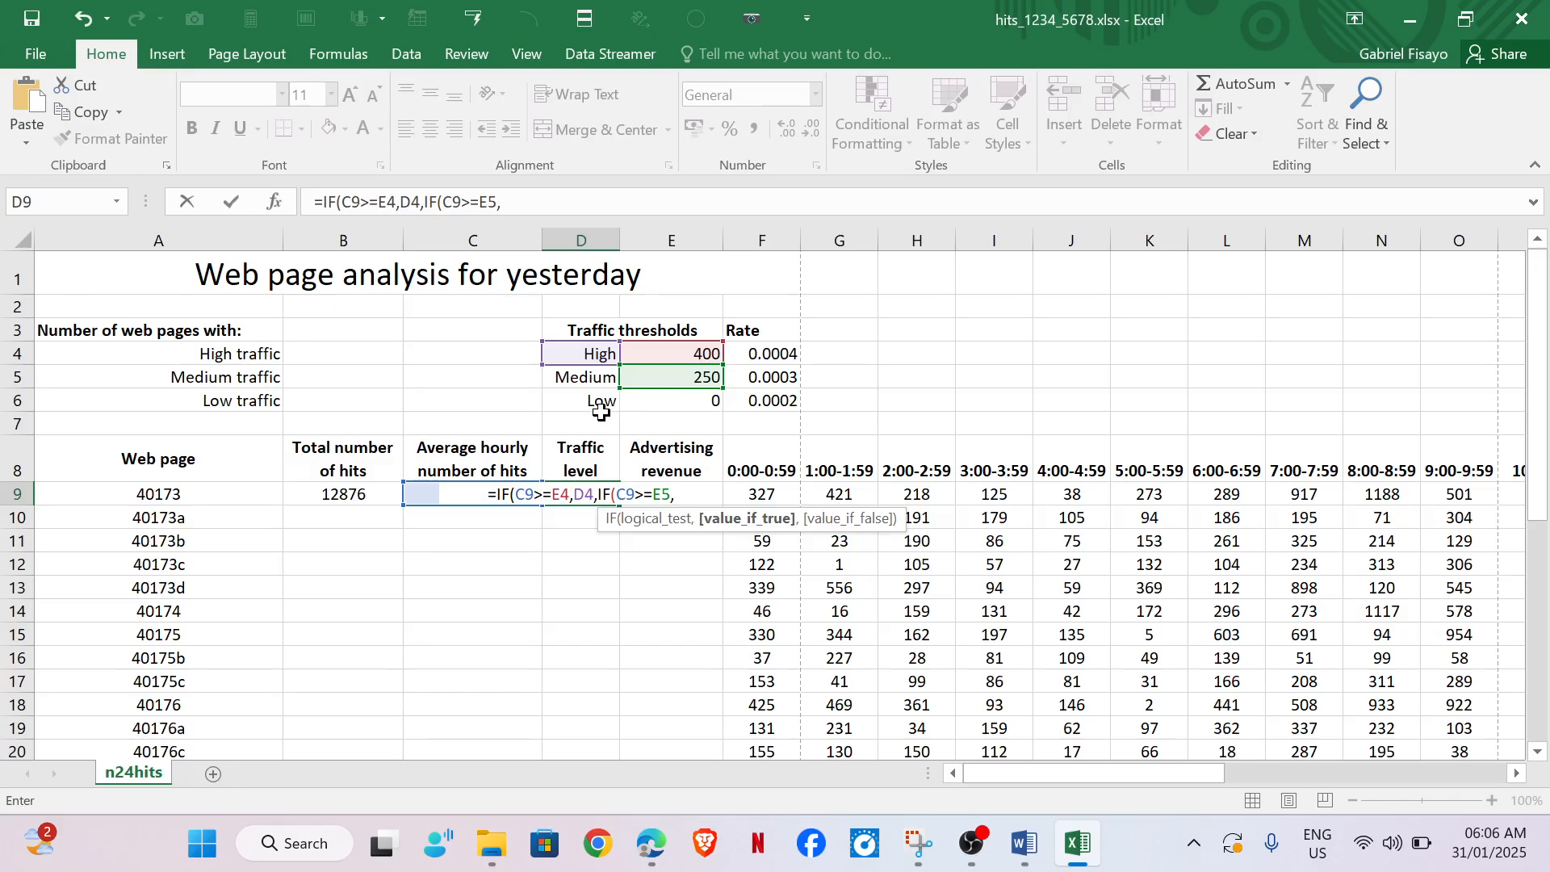
{"action": "left_click", "coordinate": [604, 382]}
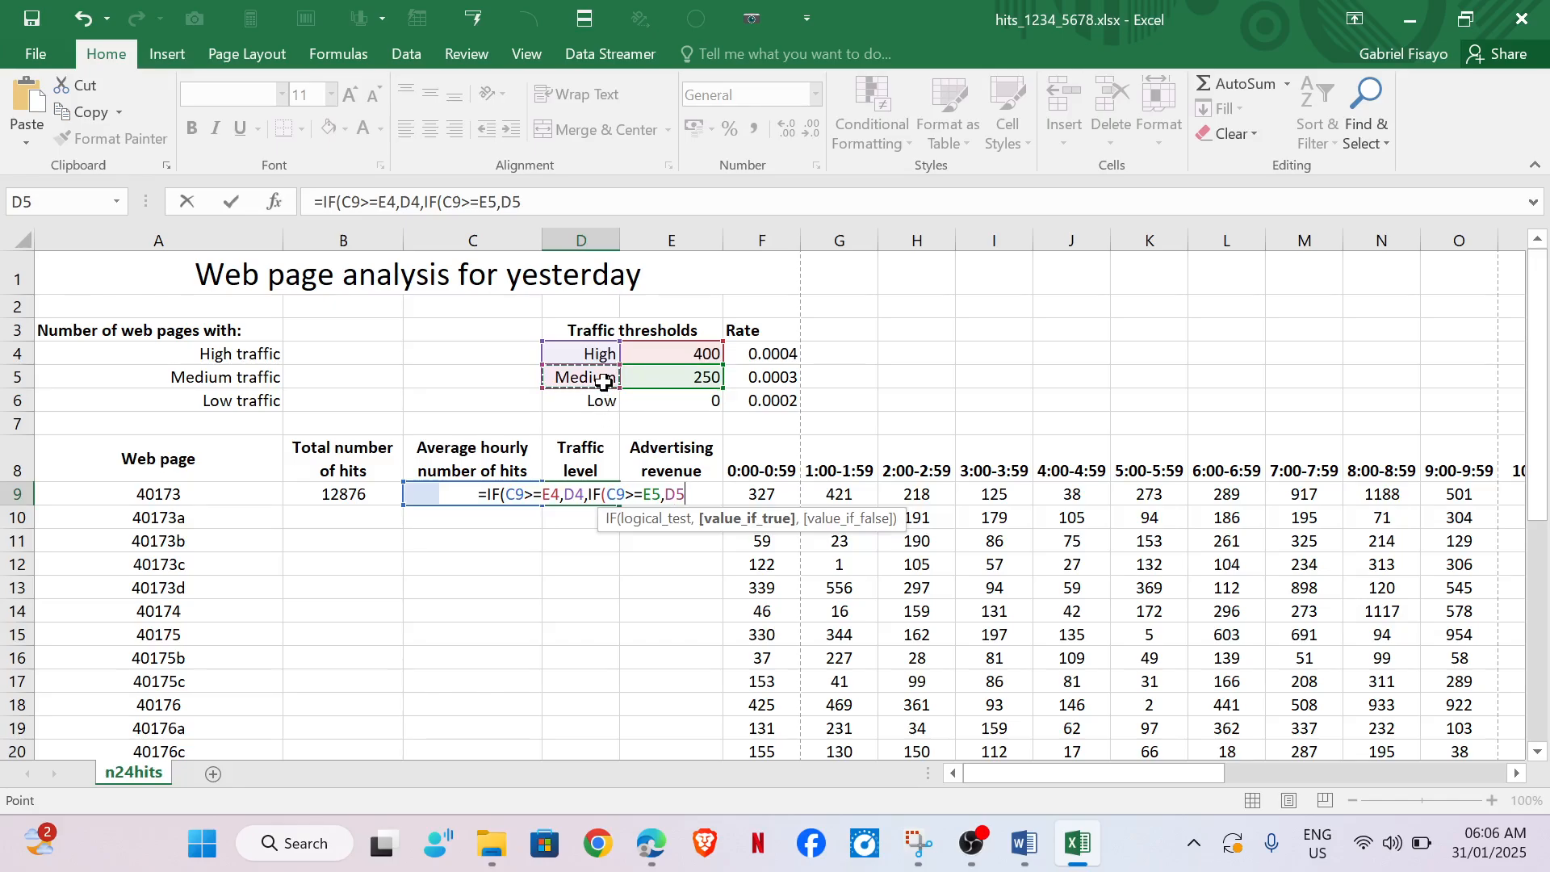
{"action": "type", "text": ","}
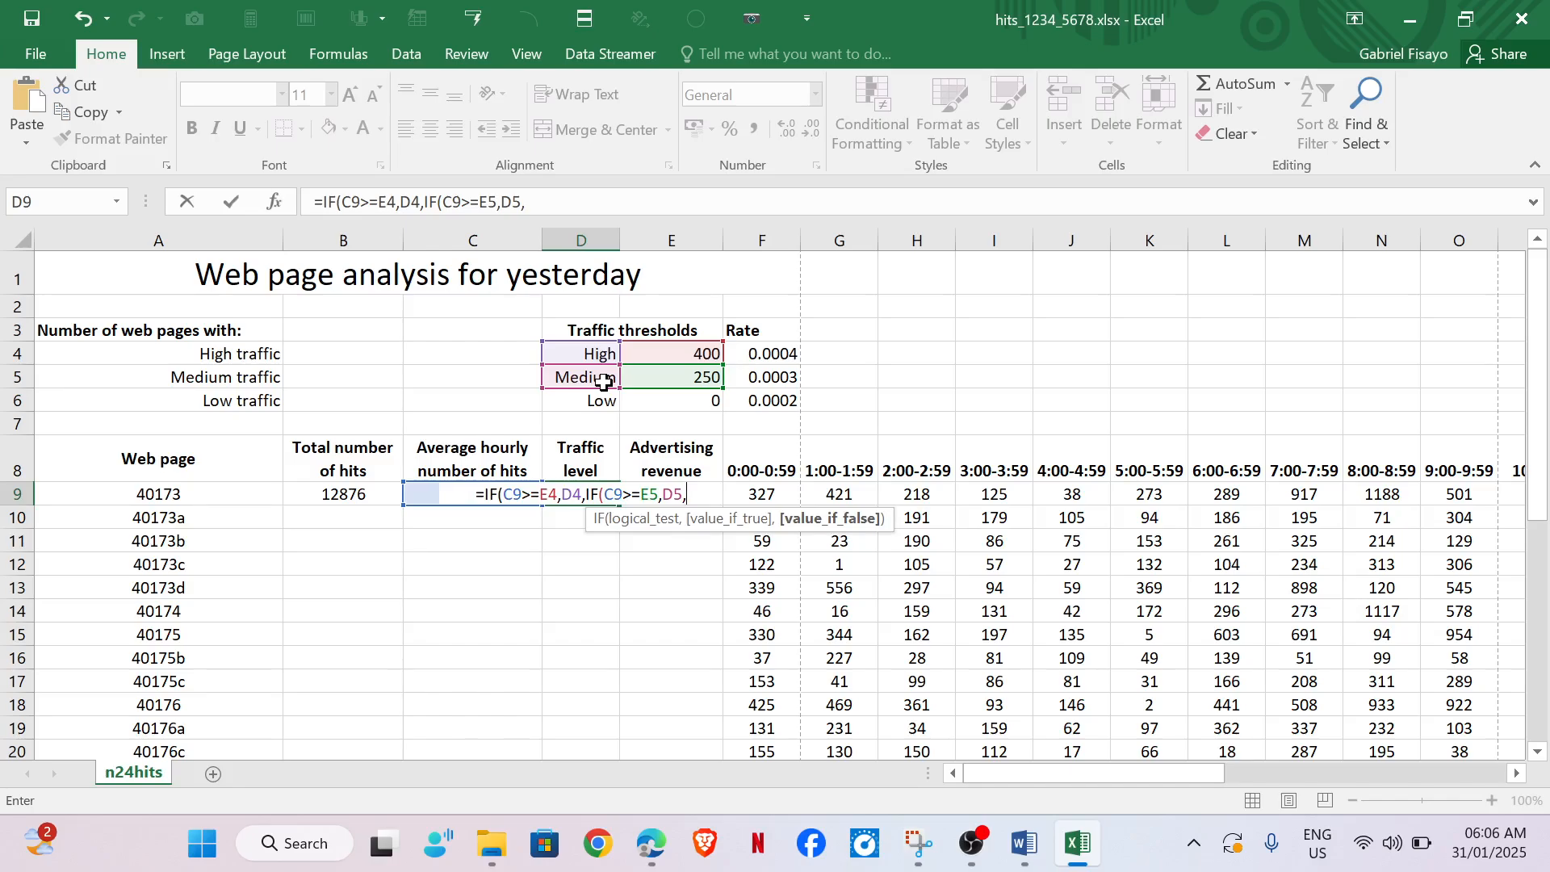
{"action": "left_click", "coordinate": [598, 402]}
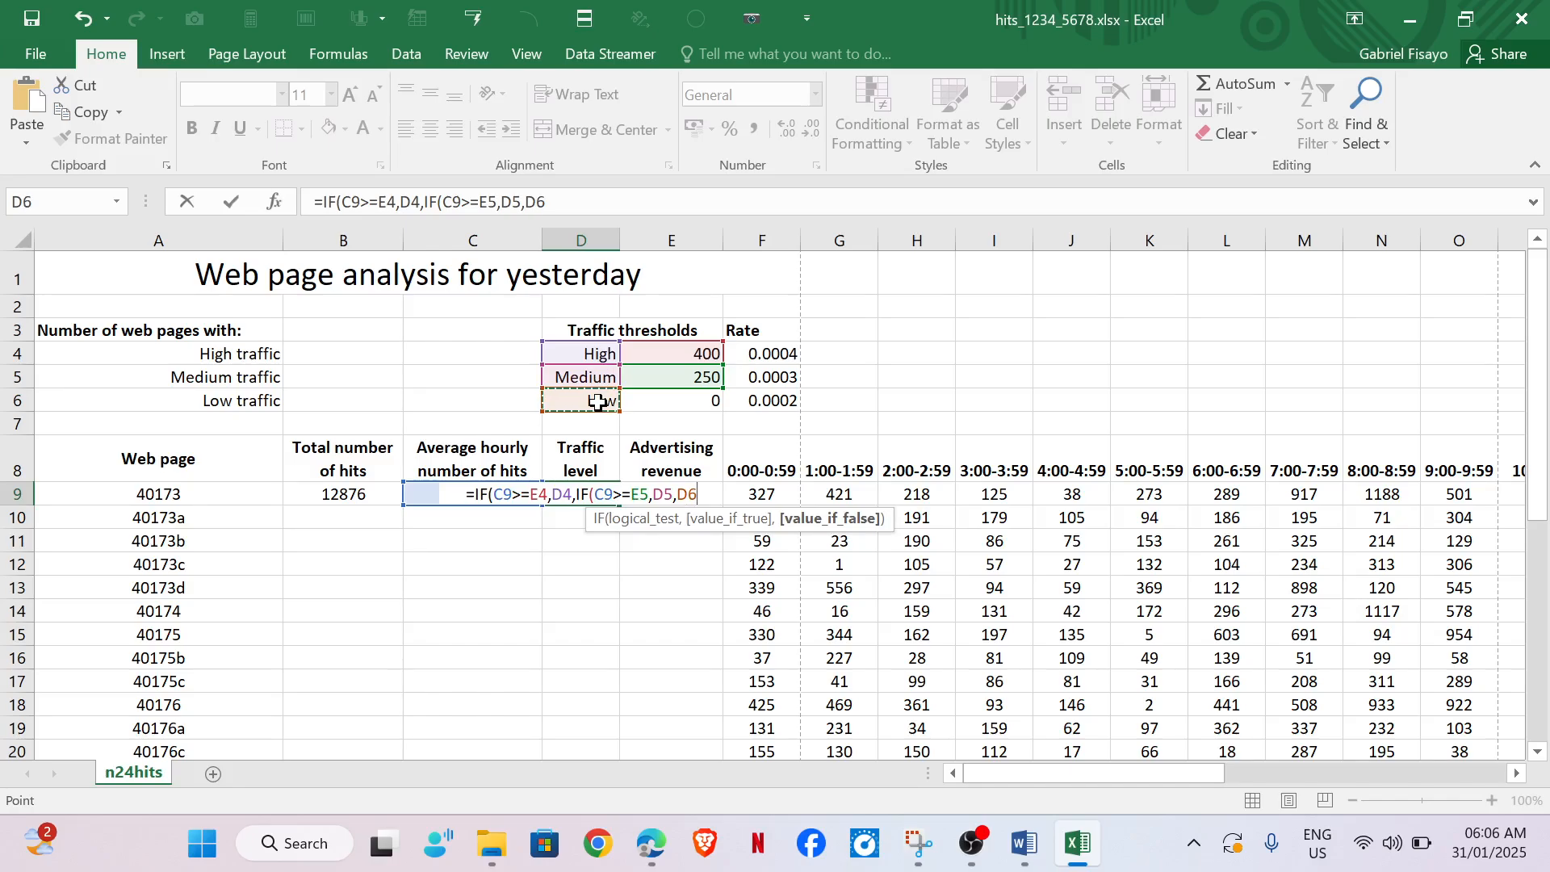
{"action": "type", "text": ")"}
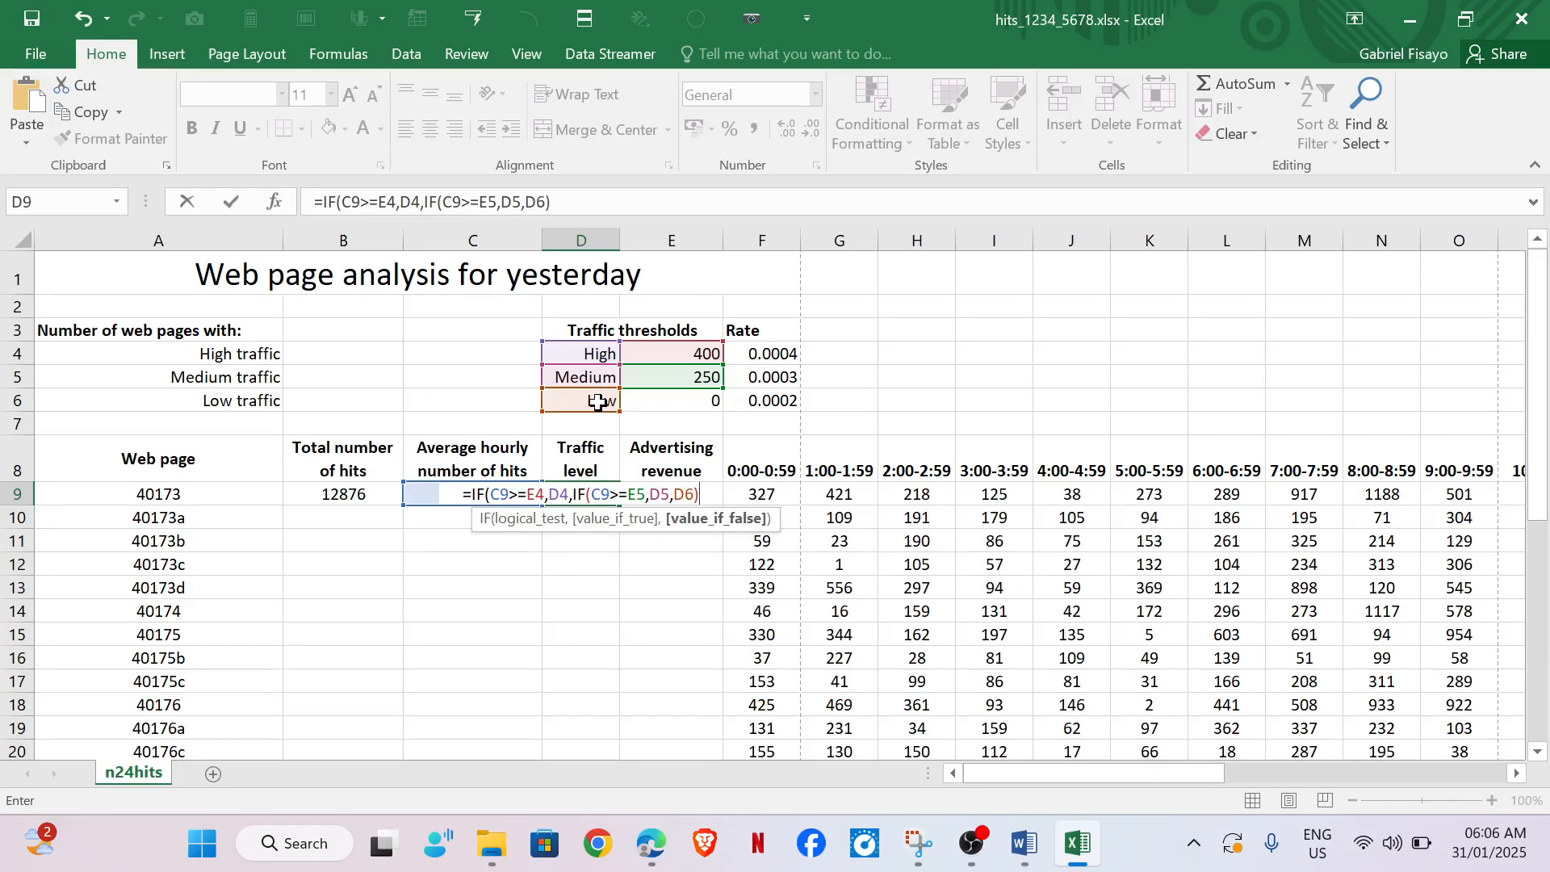
{"action": "type", "text": ")"}
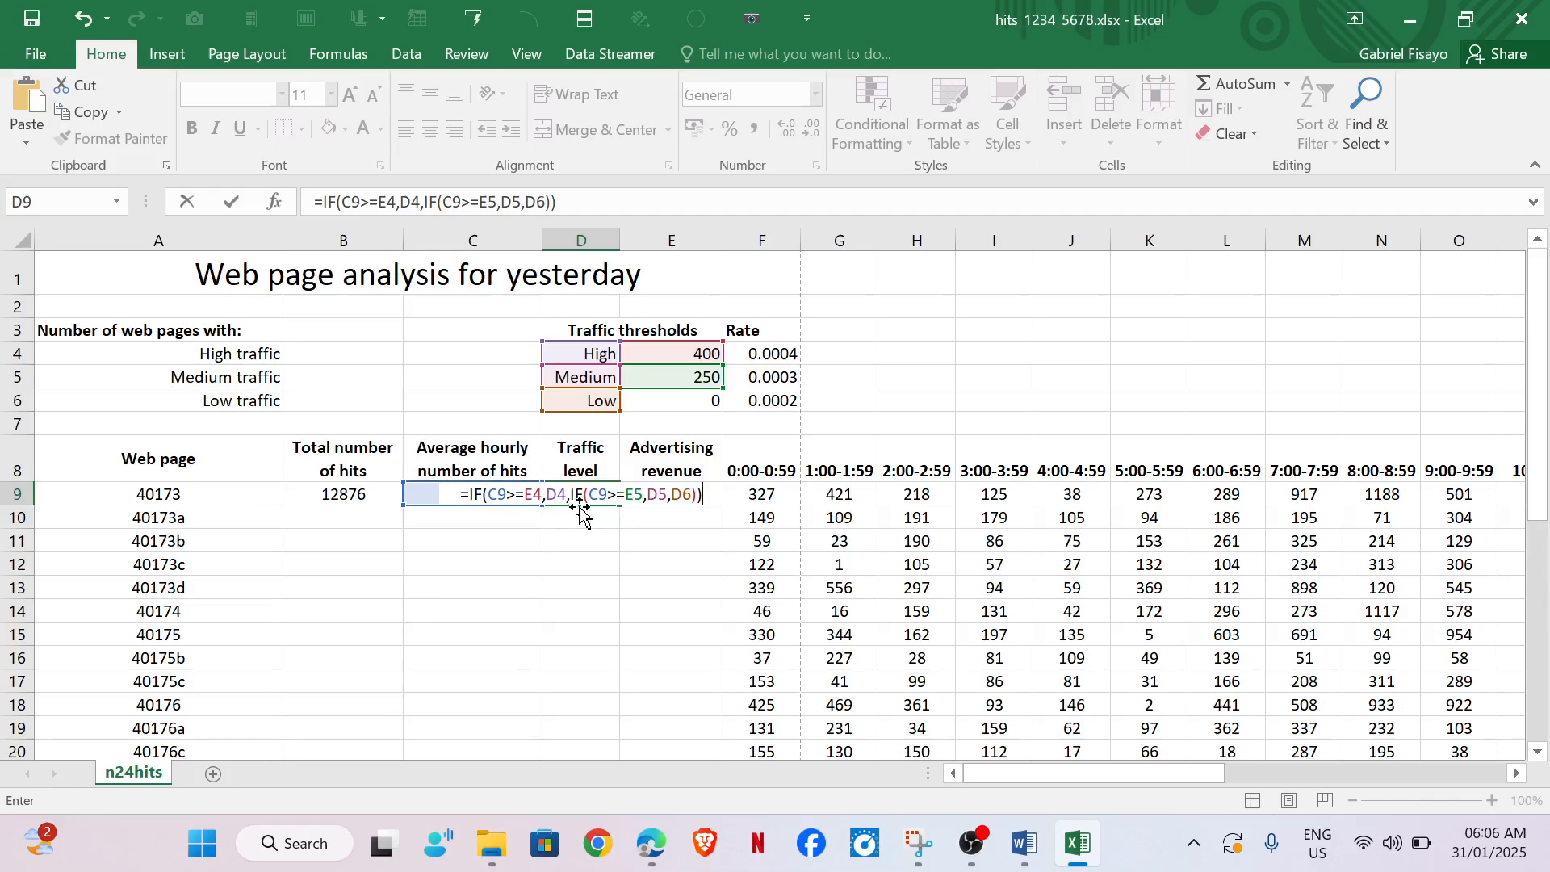
{"action": "key", "text": "Return"}
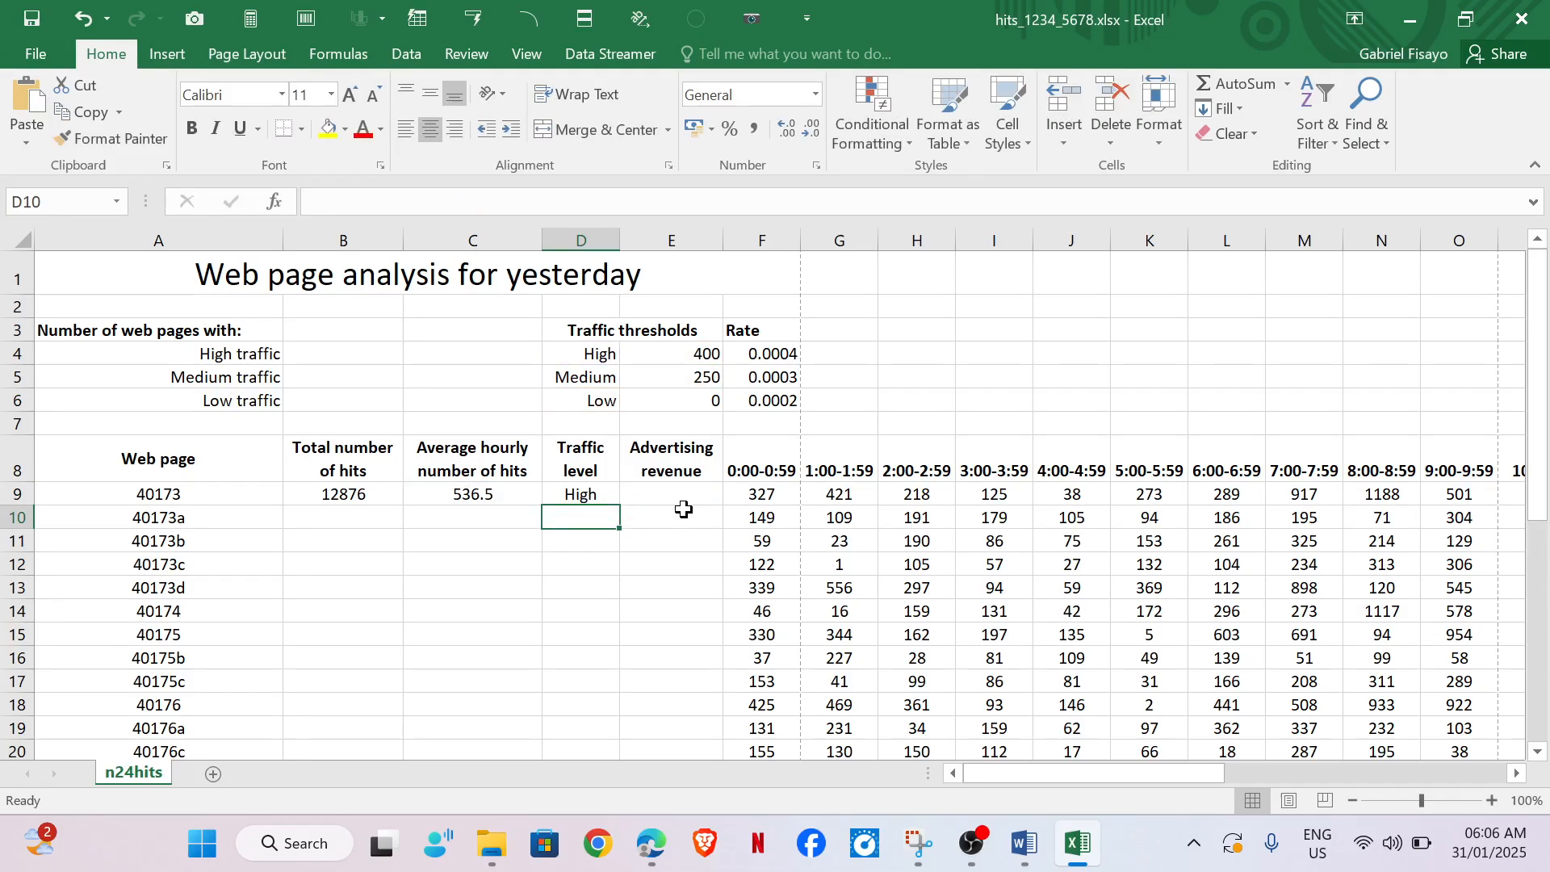
Step: Check the D9 formula against step 5 of the question paper in Edge, and return to Excel to review its threshold references and the rows below
{"action": "left_click", "coordinate": [595, 490]}
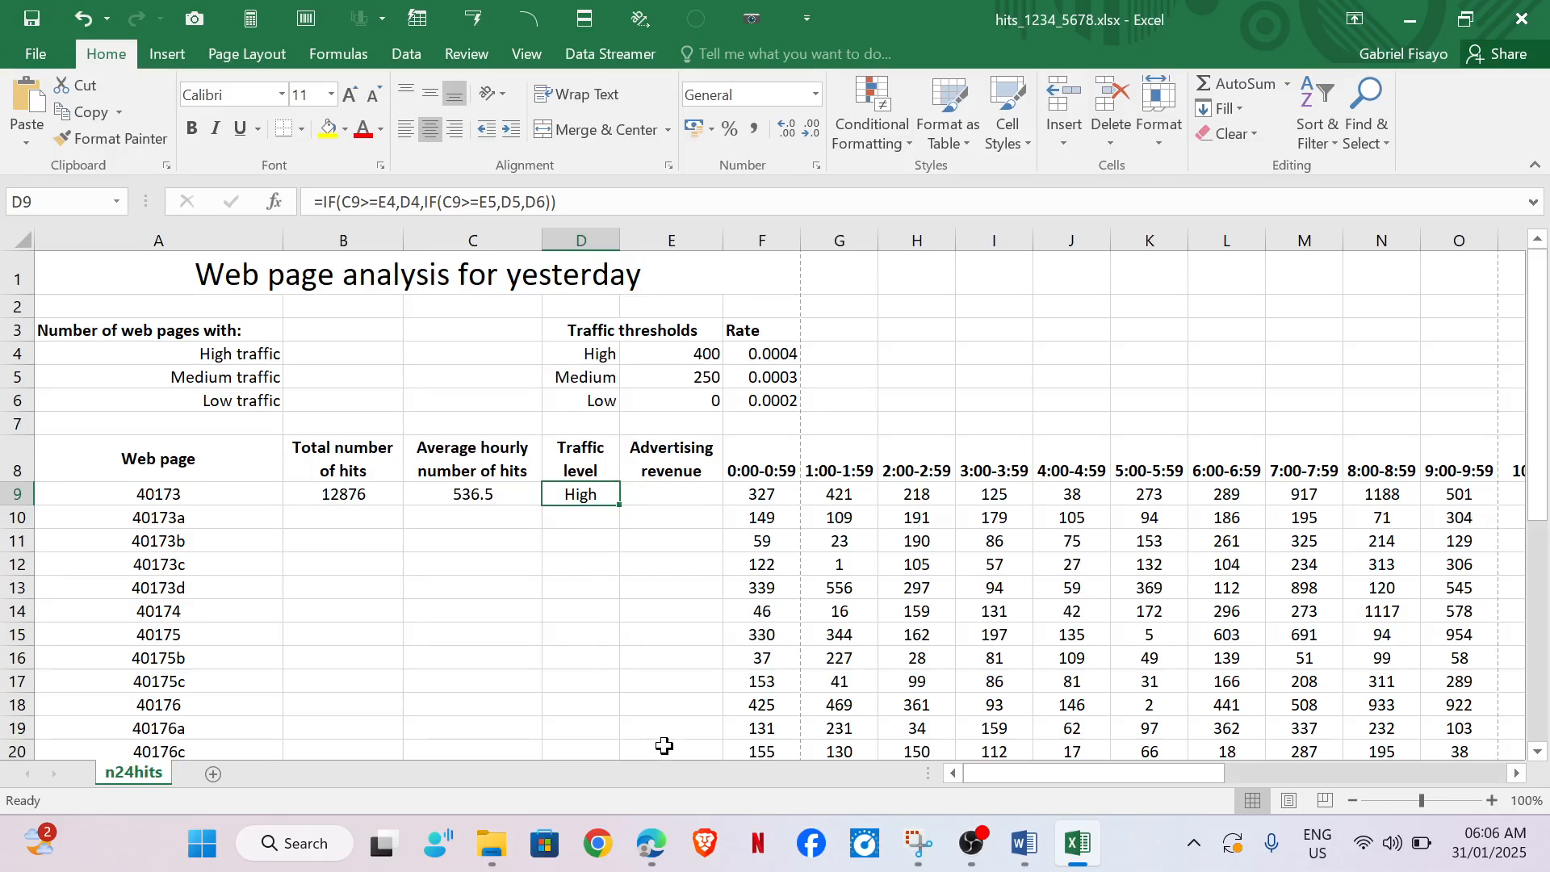
{"action": "left_click", "coordinate": [669, 844]}
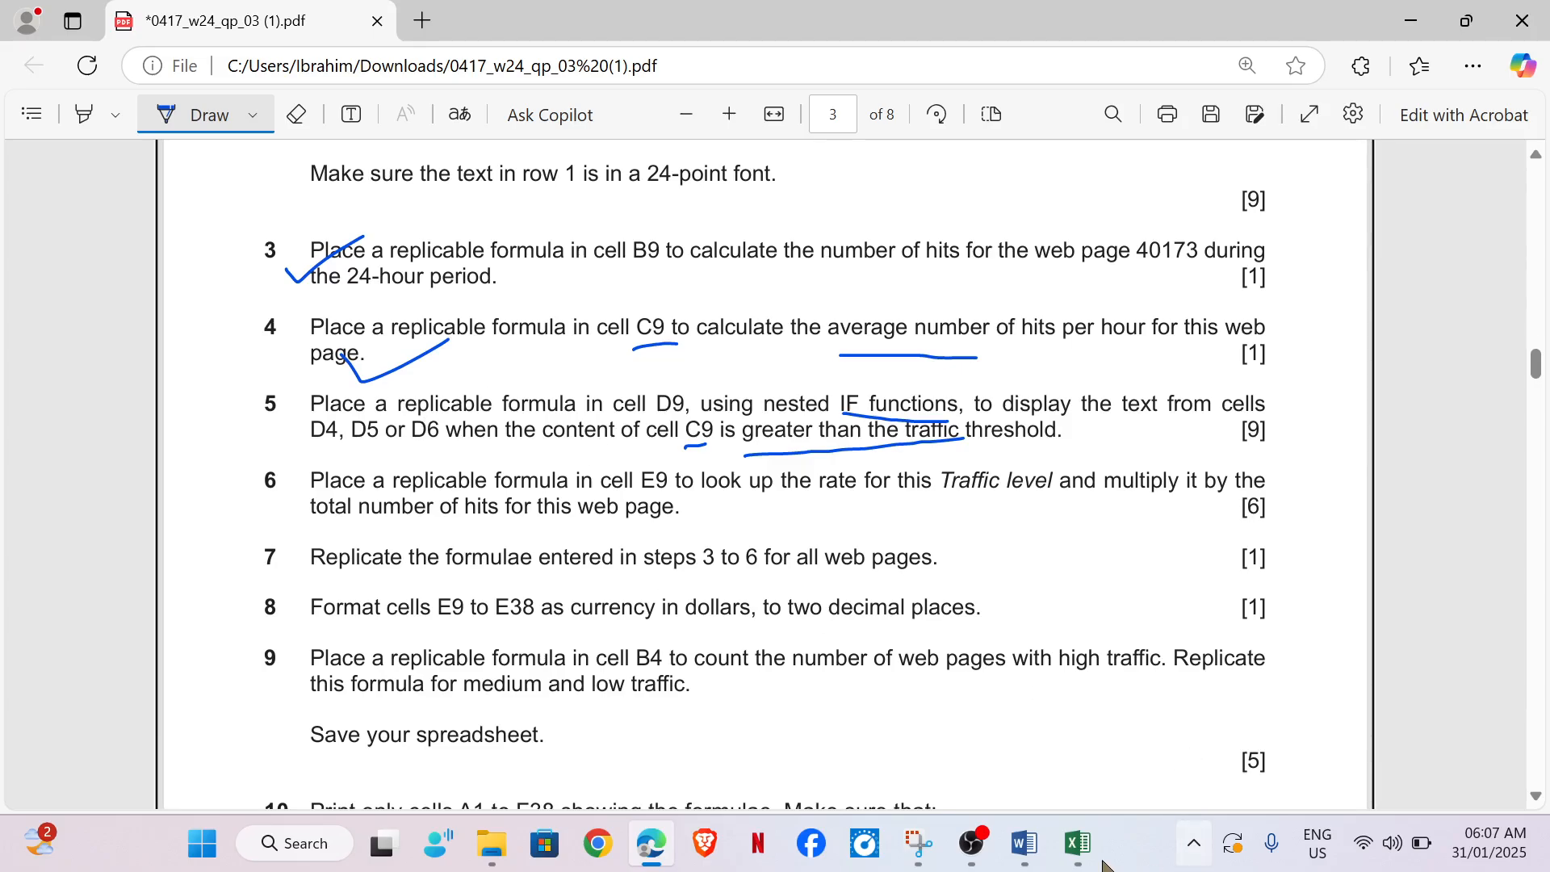
{"action": "left_click", "coordinate": [1091, 775]}
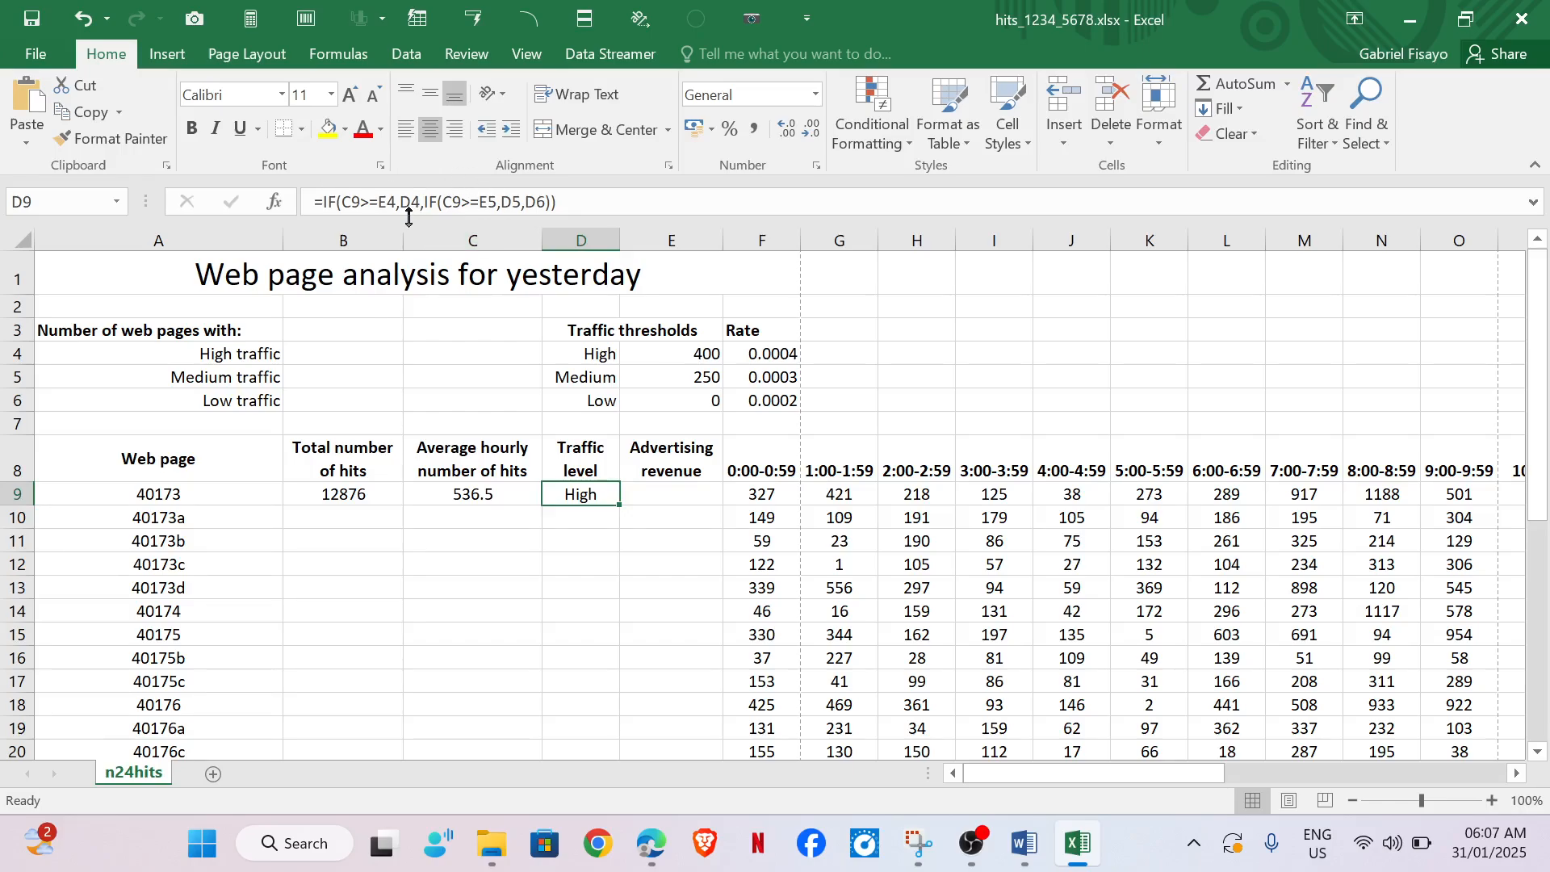
{"action": "left_click", "coordinate": [691, 356]}
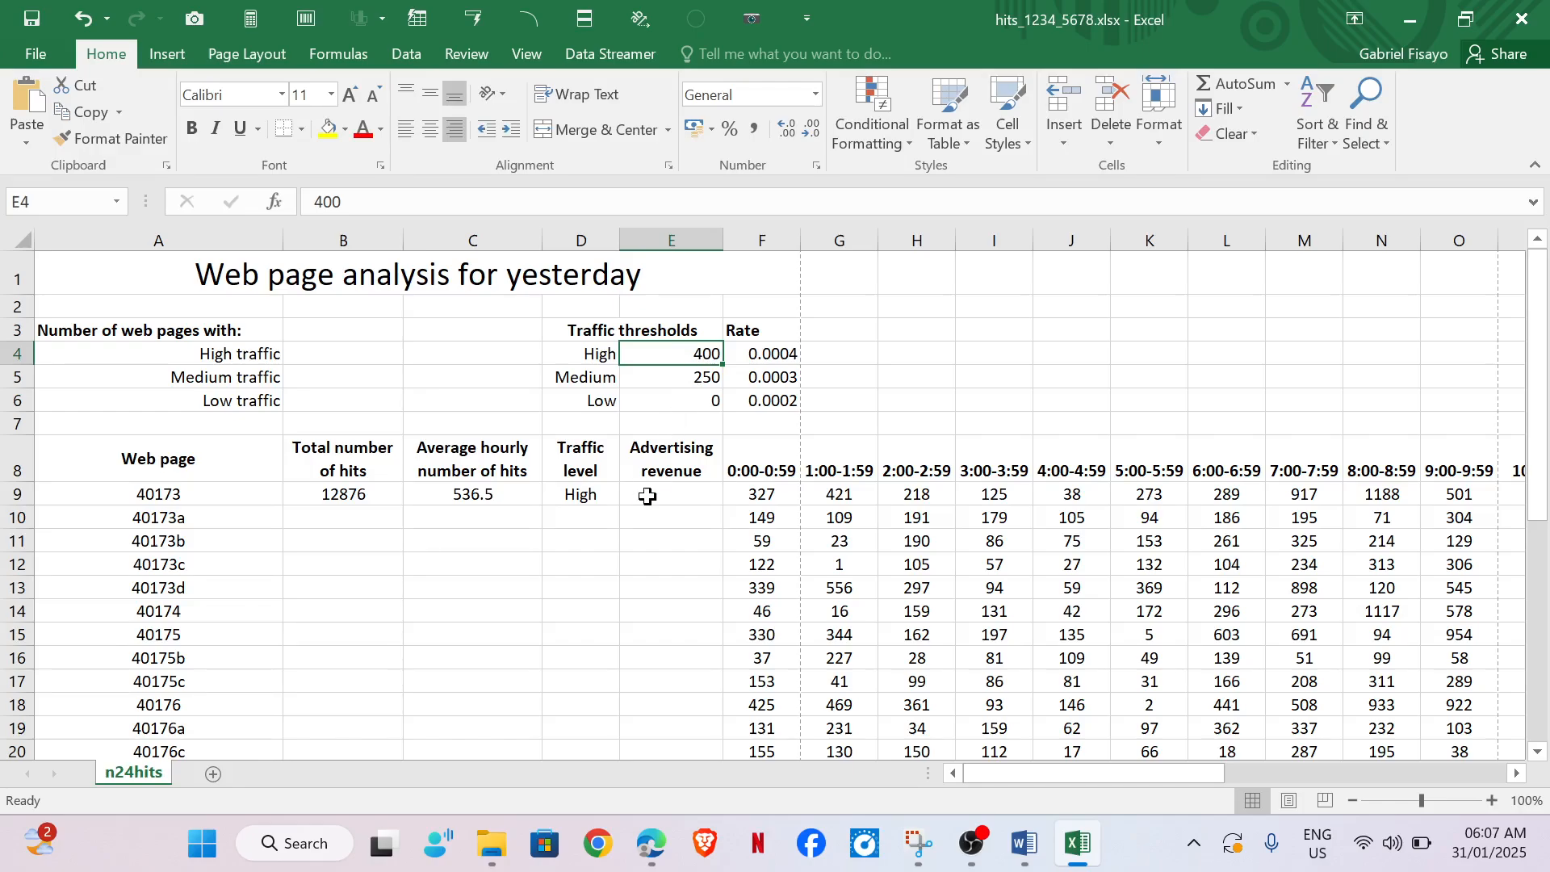
{"action": "left_click", "coordinate": [587, 499]}
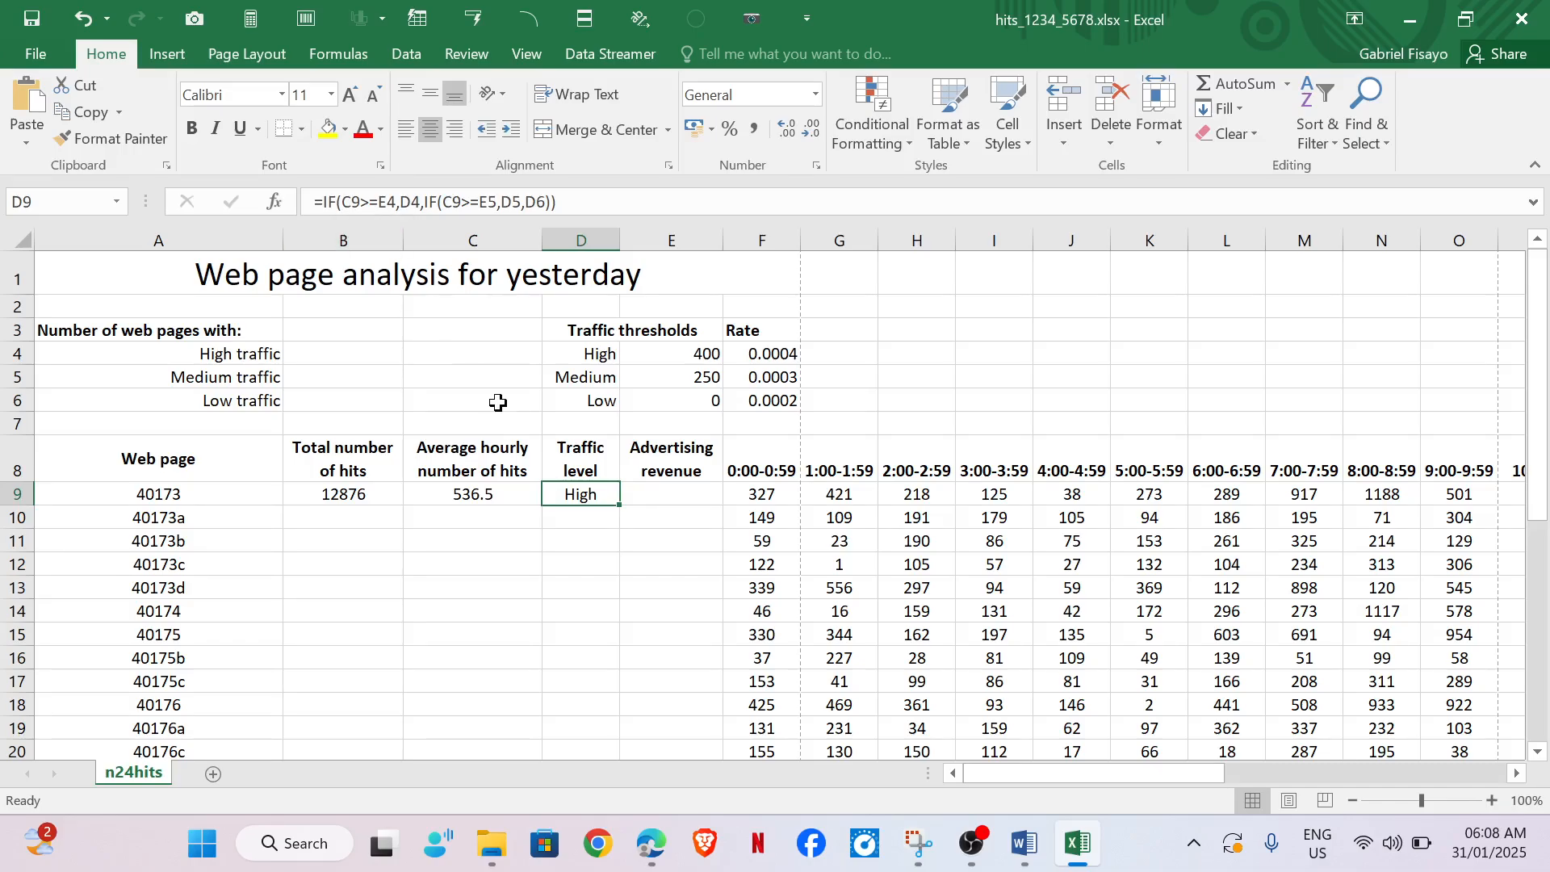
{"action": "left_click", "coordinate": [485, 518]}
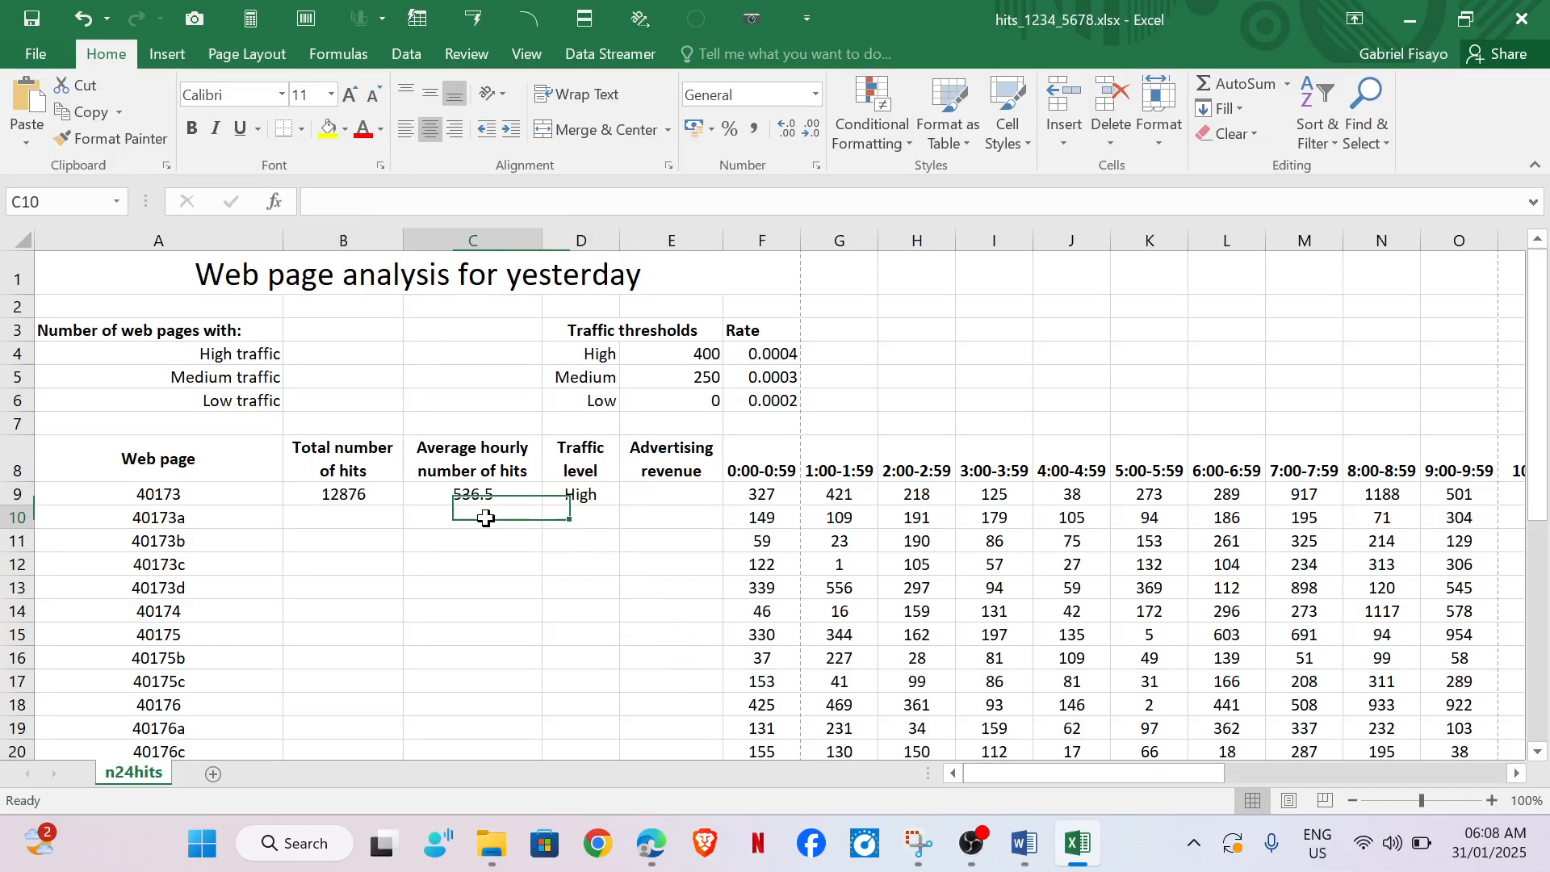
{"action": "left_click", "coordinate": [607, 517]}
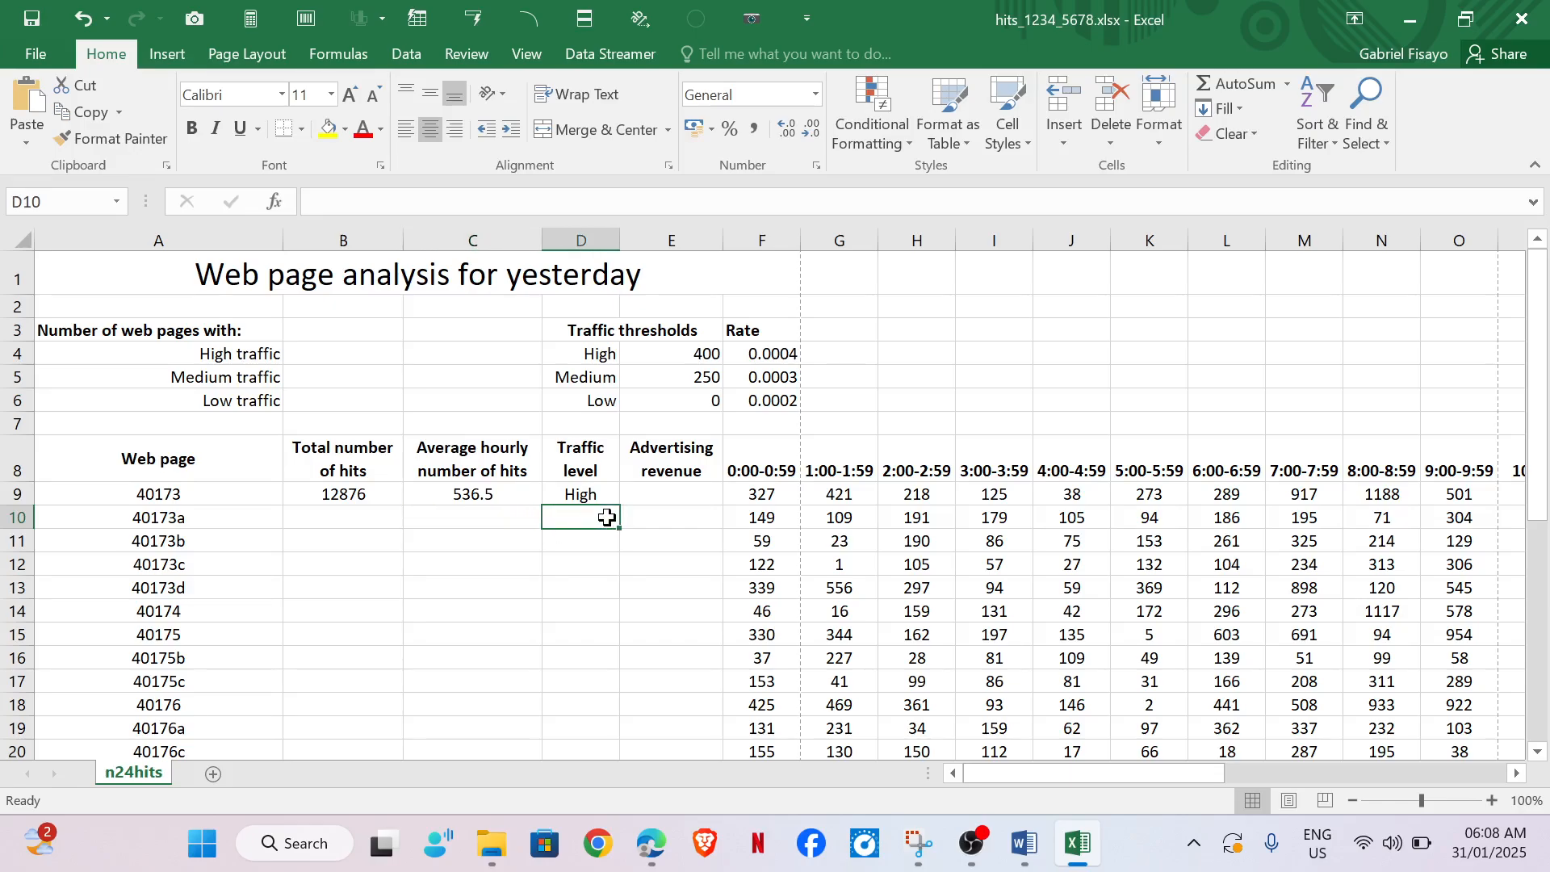
{"action": "left_click", "coordinate": [472, 518]}
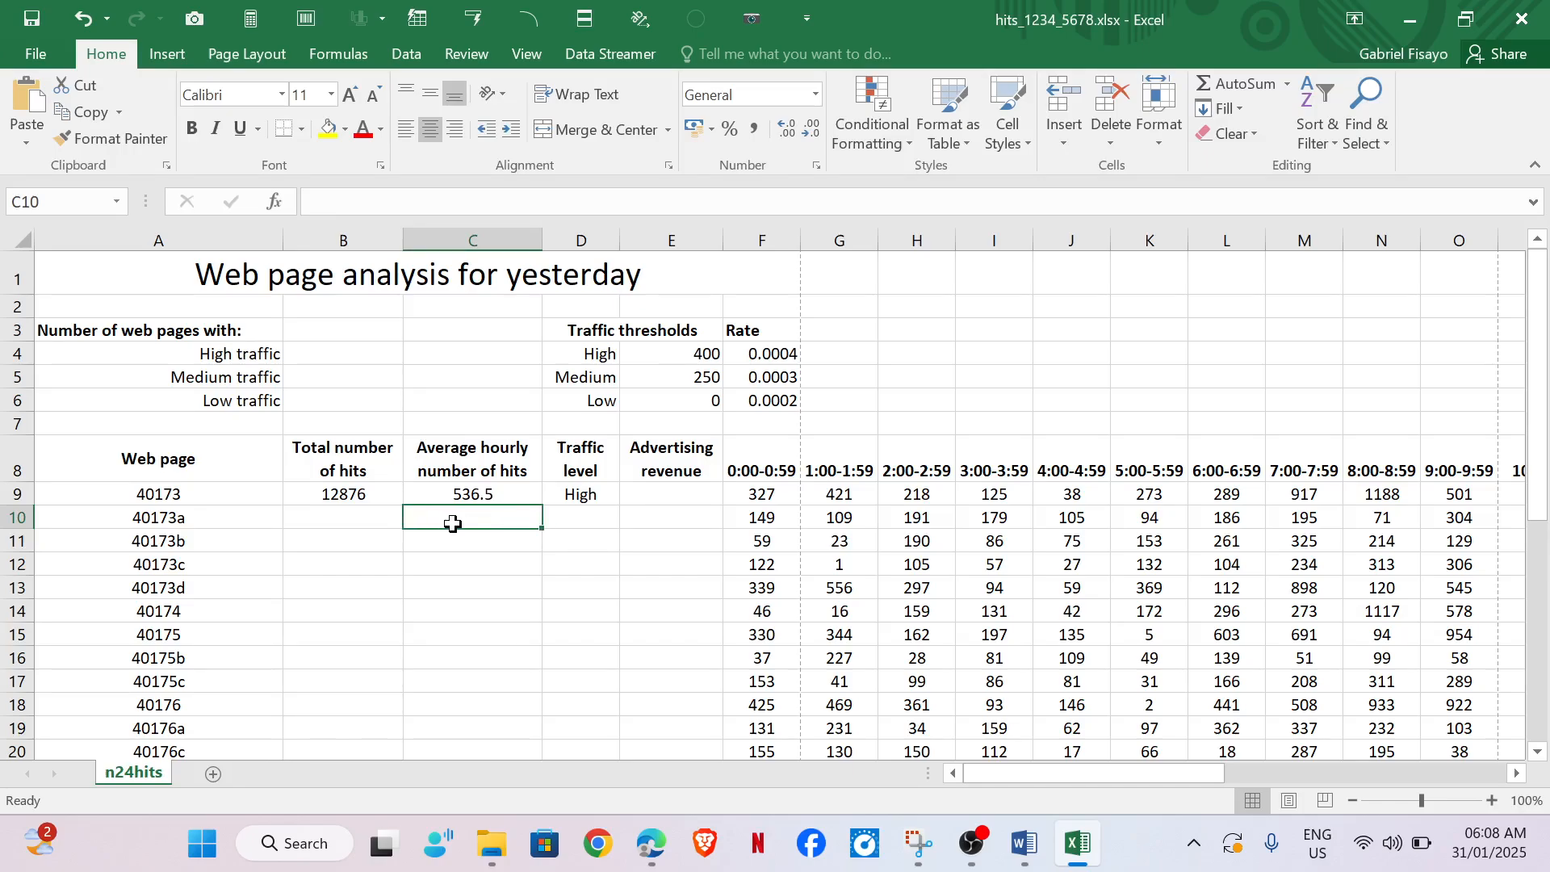
{"action": "left_click", "coordinate": [494, 546]}
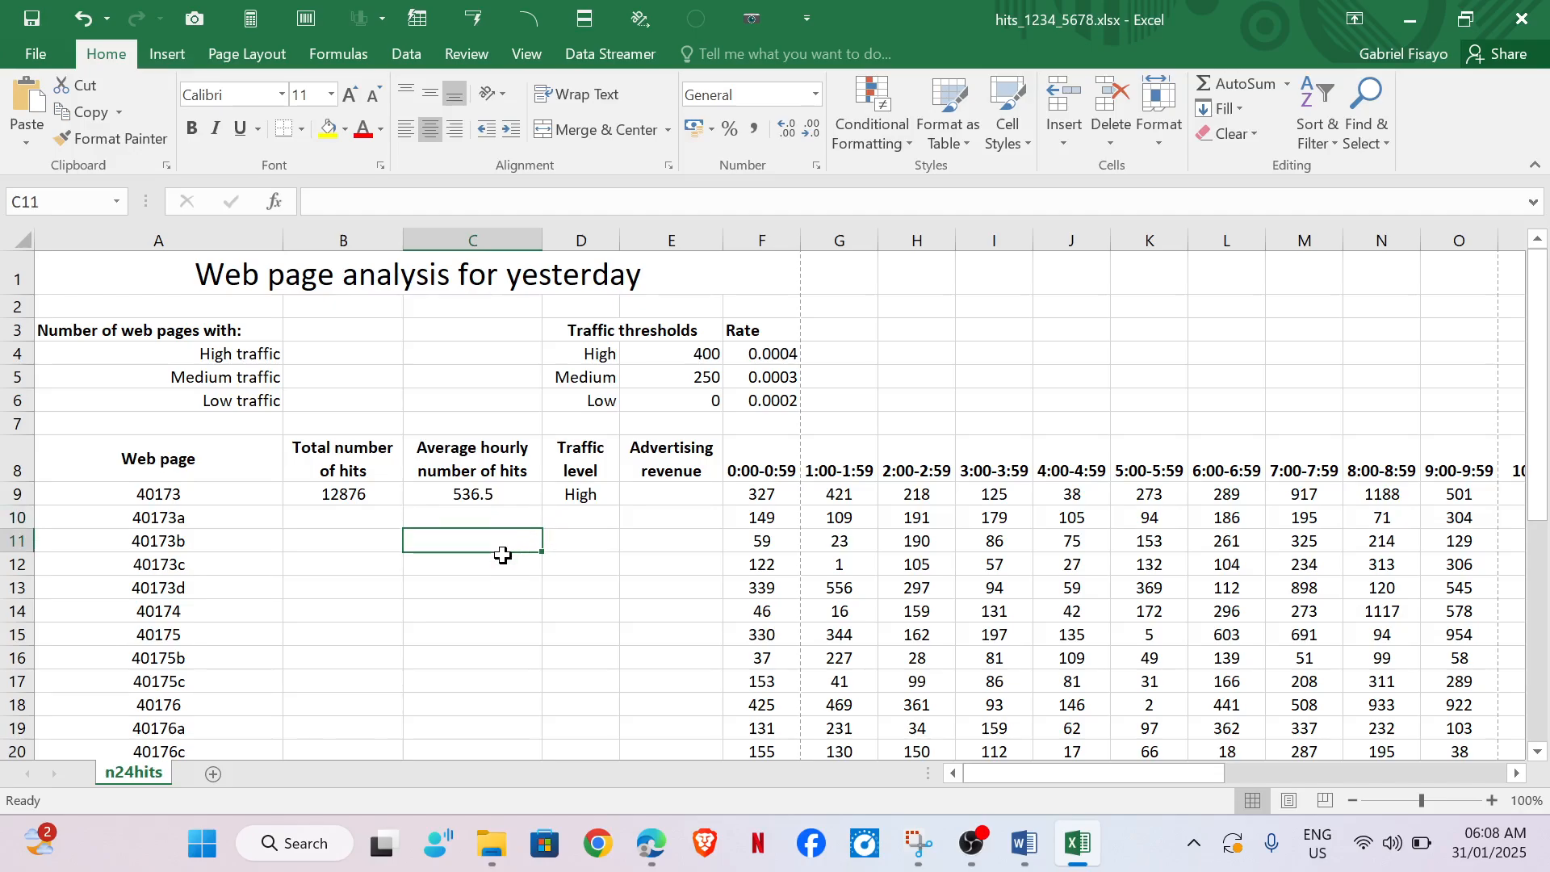
Step: Make the high-traffic references in the D9 formula absolute, changing them to $E$4 and $D$4
{"action": "left_click", "coordinate": [599, 491]}
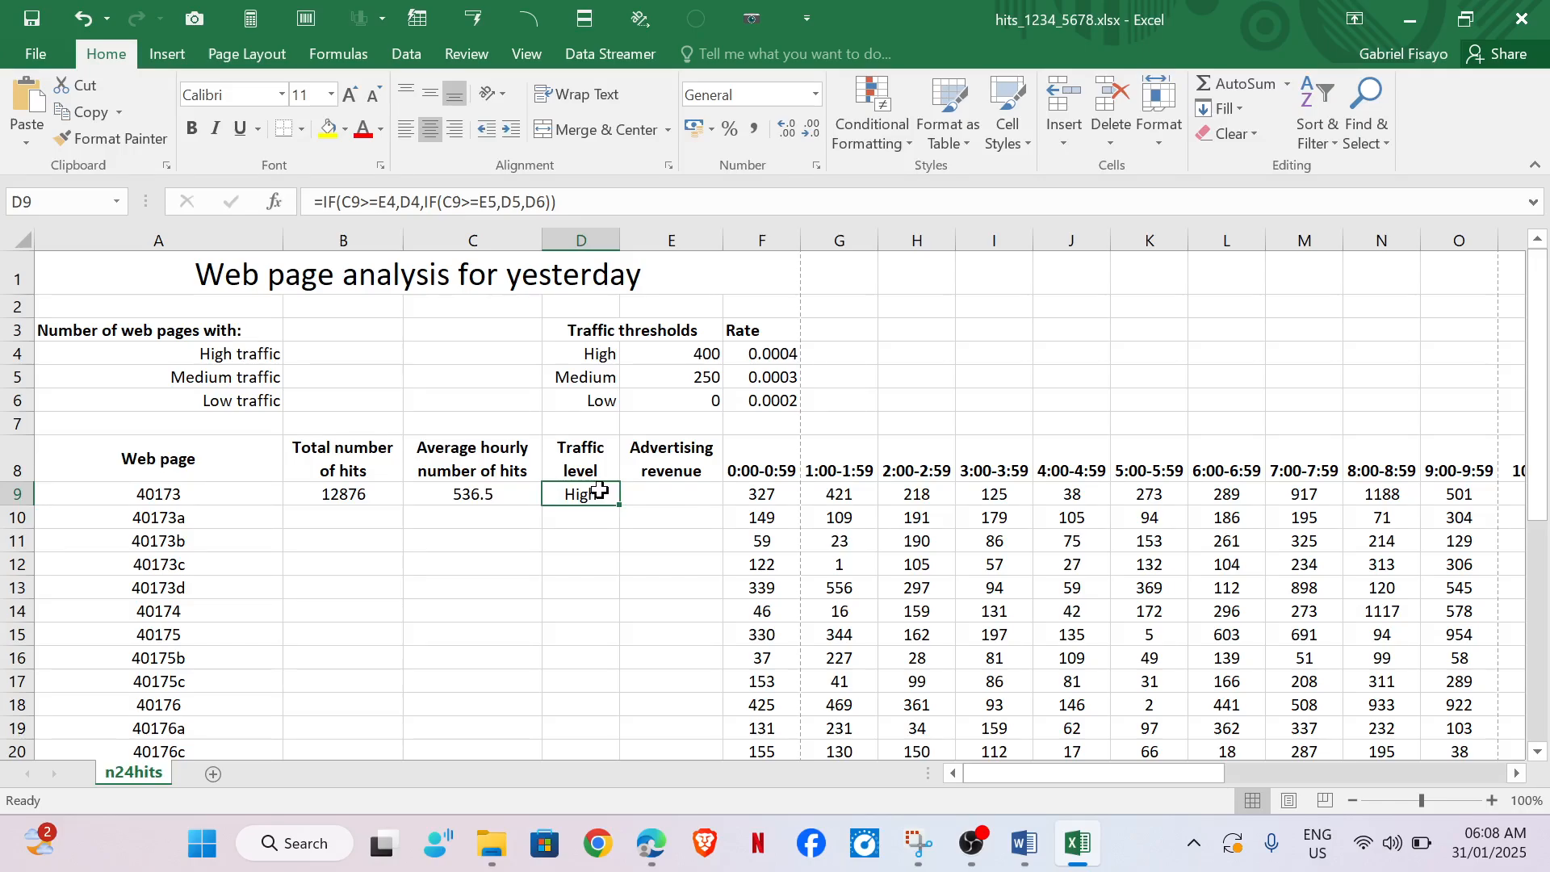
{"action": "left_click", "coordinate": [380, 204]}
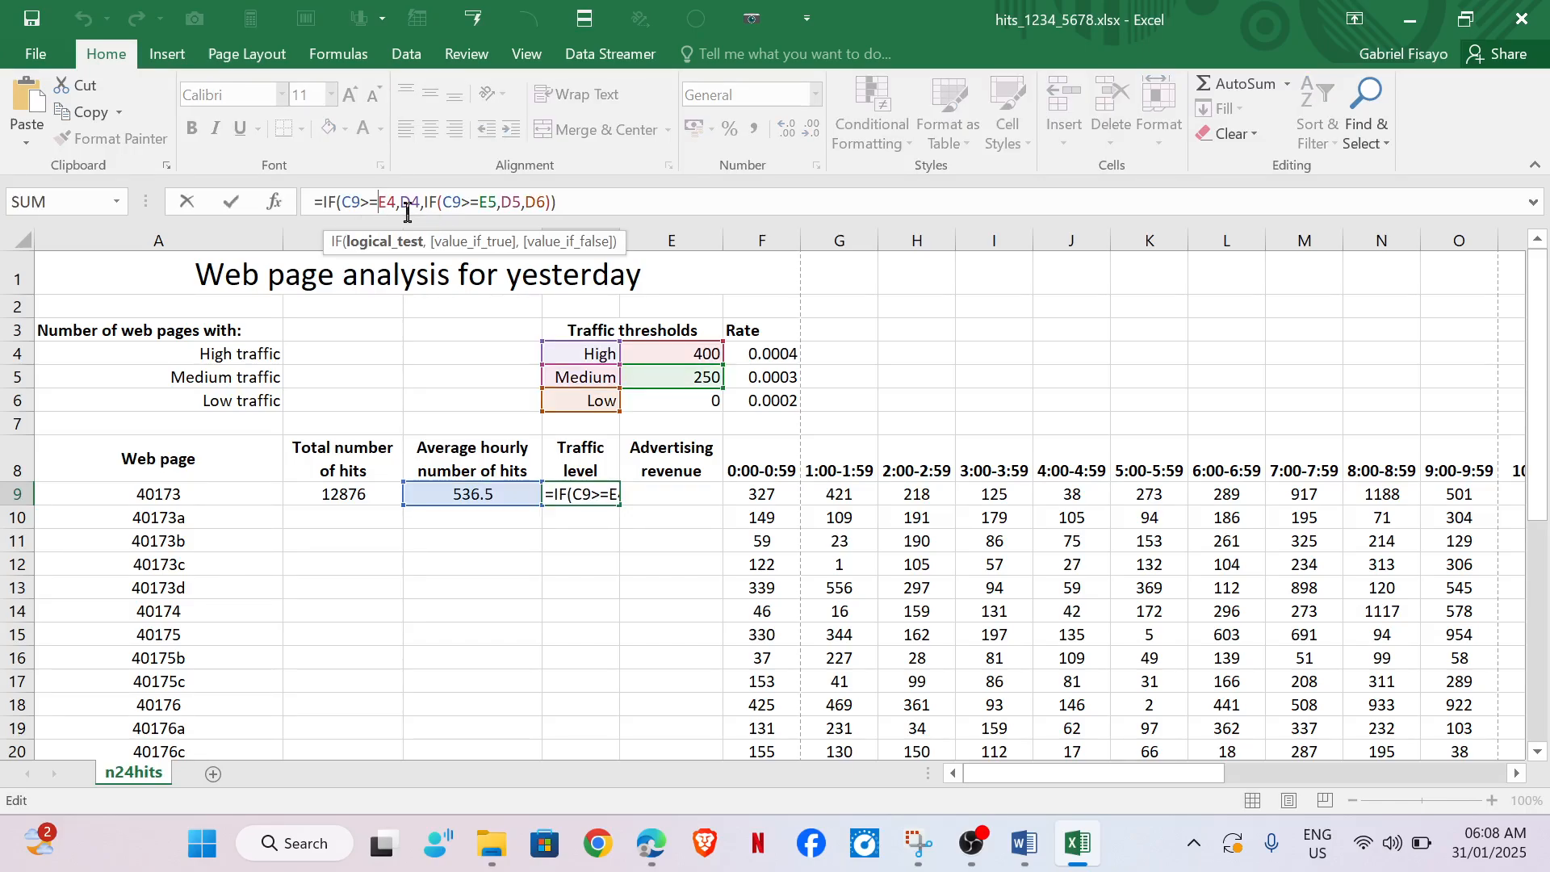
{"action": "type", "text": "$E"}
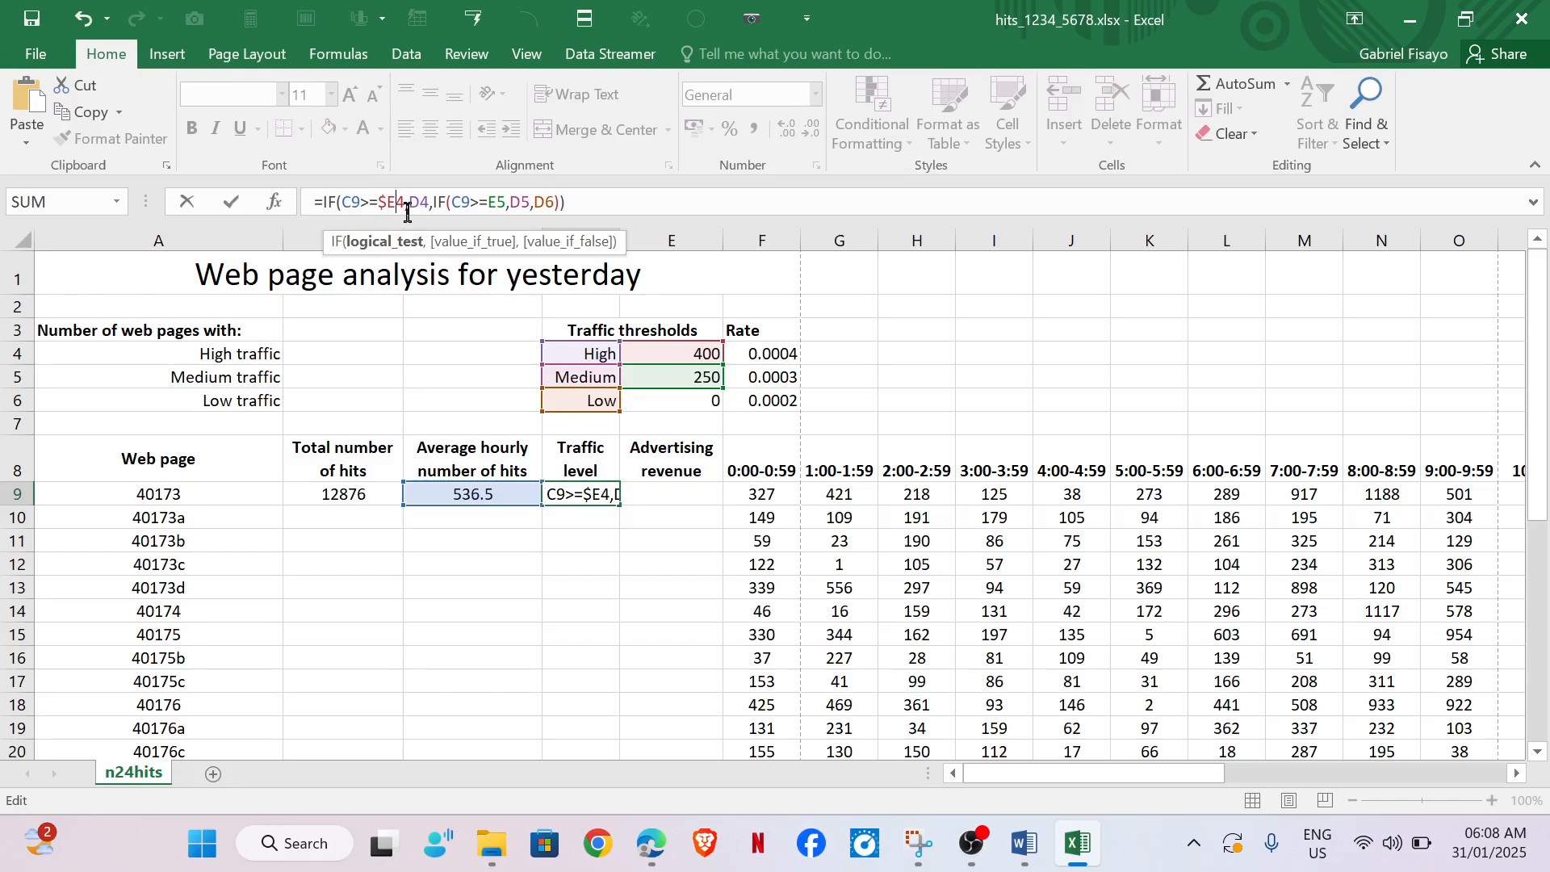
{"action": "type", "text": "$"}
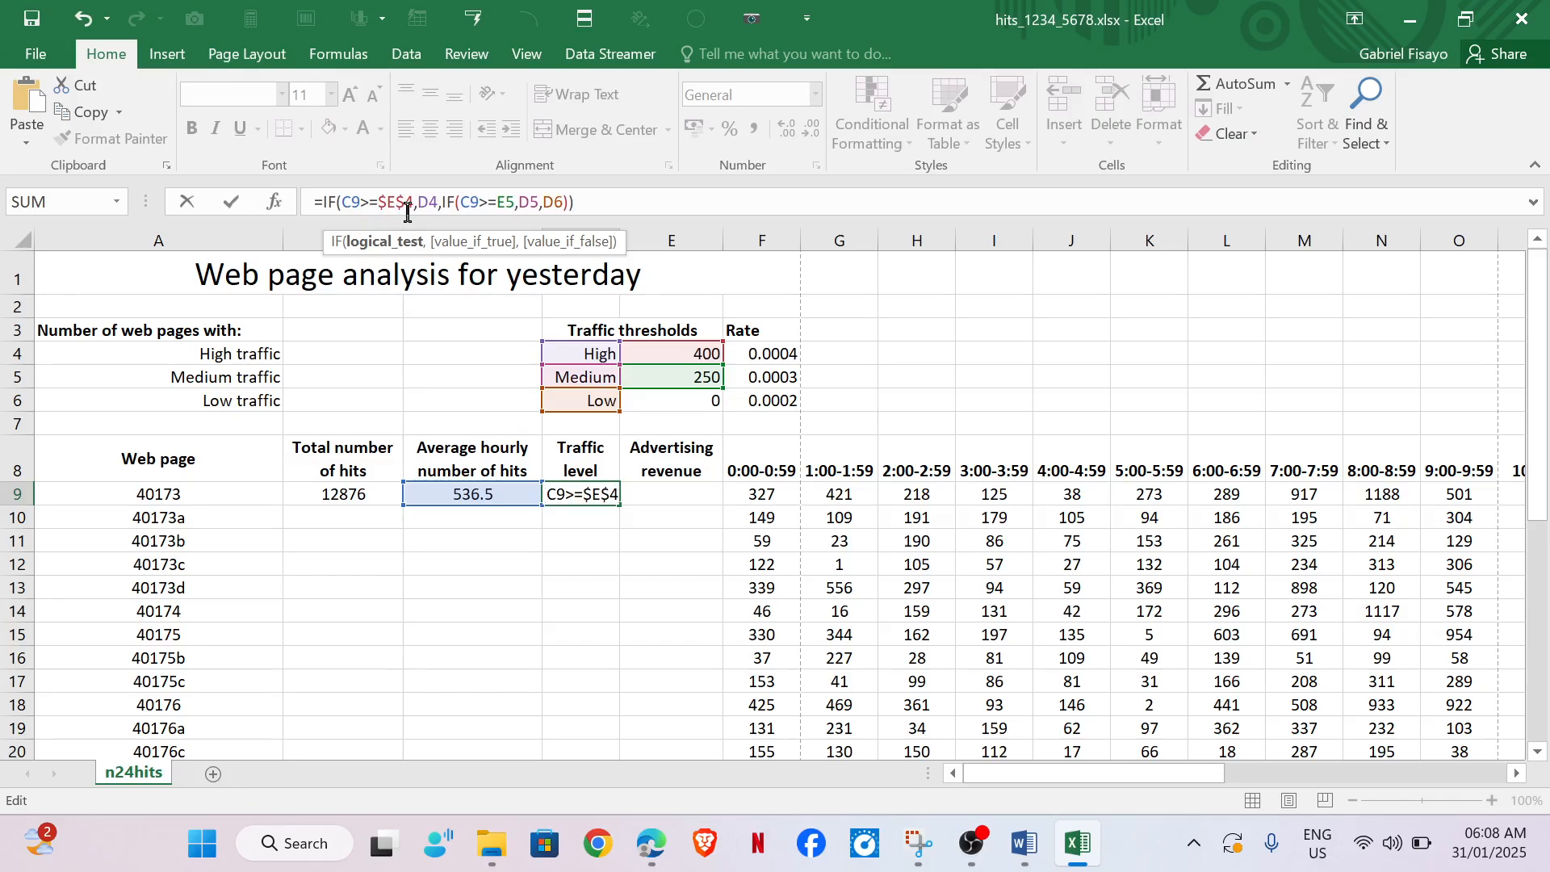
{"action": "key", "text": "Right"}
{"action": "key", "text": "Right"}
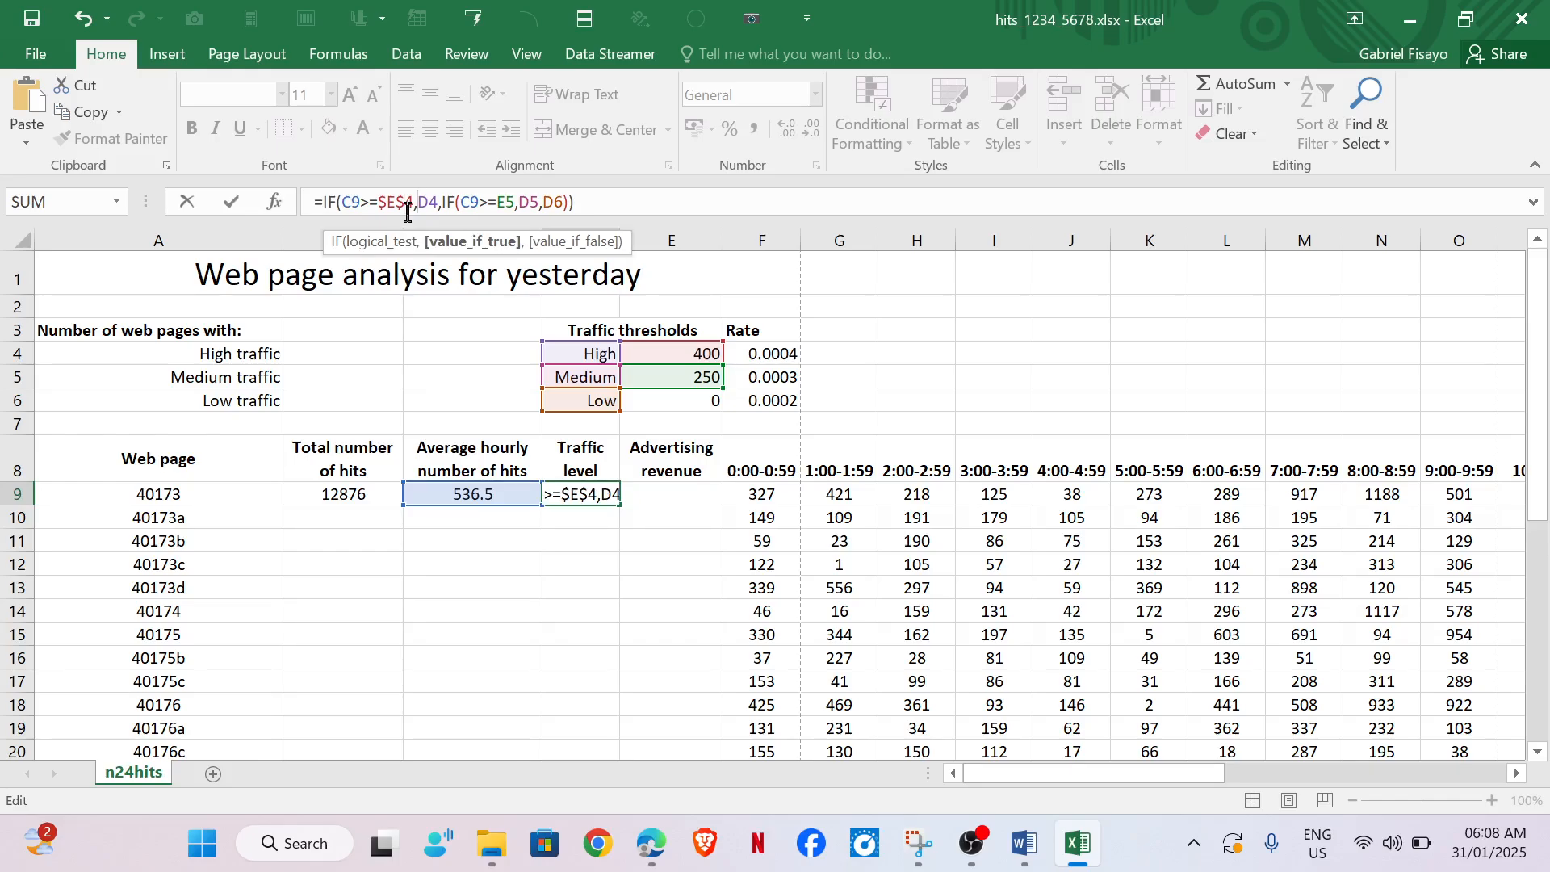
{"action": "type", "text": "$"}
{"action": "key", "text": "Right"}
{"action": "type", "text": "$"}
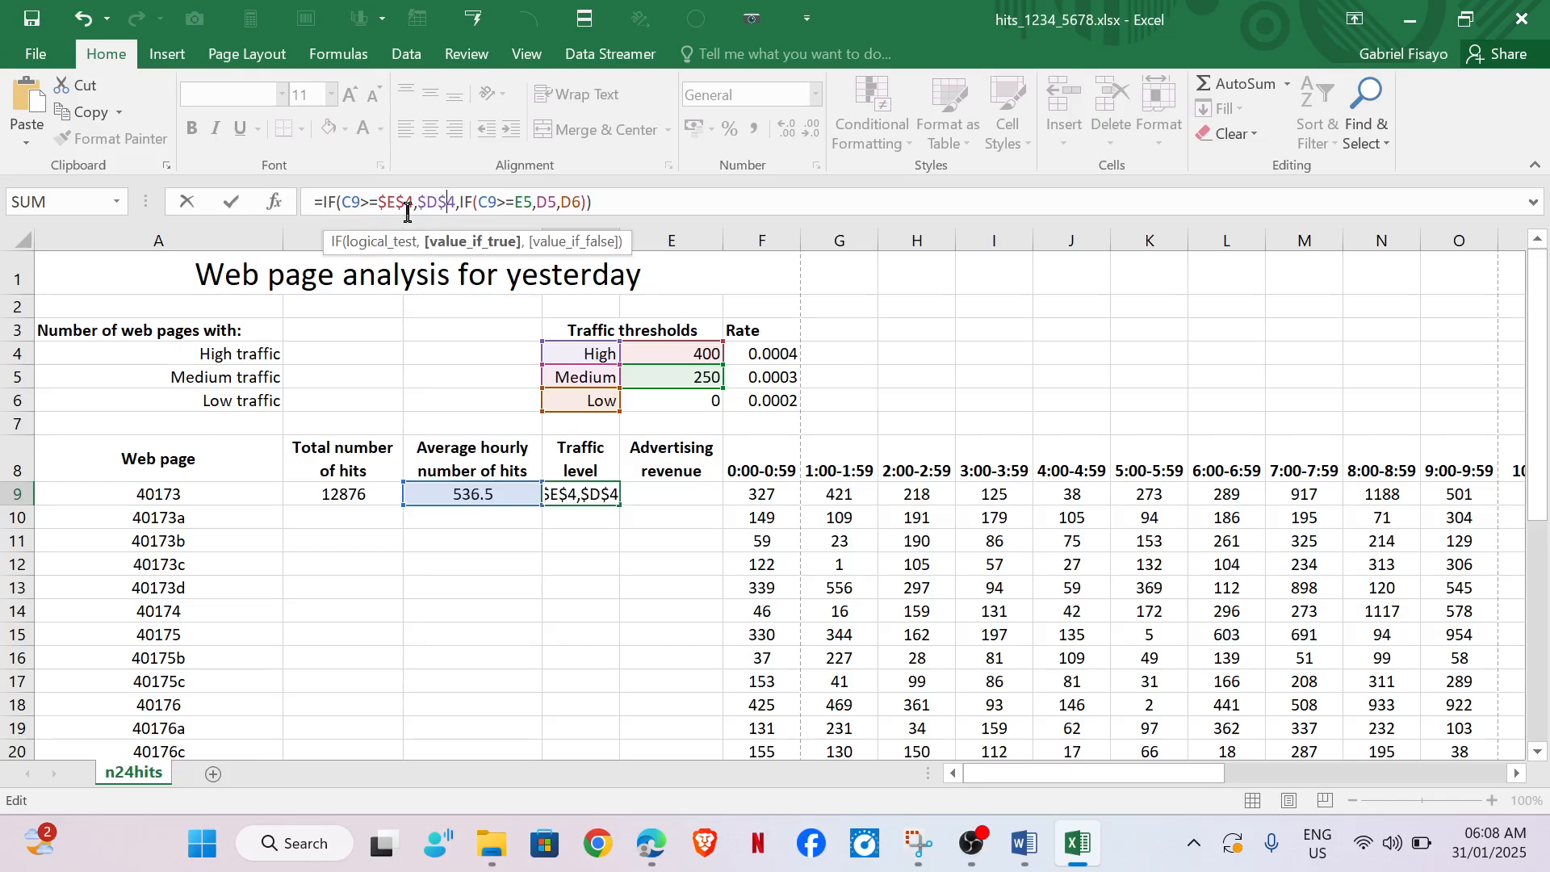
Step: Make the medium-traffic references in the nested IF of the D9 formula absolute as $E$5 and $D$5
{"action": "key", "text": "Right"}
{"action": "key", "text": "Right"}
{"action": "key", "text": "Right"}
{"action": "key", "text": "Right"}
{"action": "key", "text": "Right"}
{"action": "key", "text": "Right"}
{"action": "key", "text": "Right"}
{"action": "key", "text": "Right"}
{"action": "key", "text": "Right"}
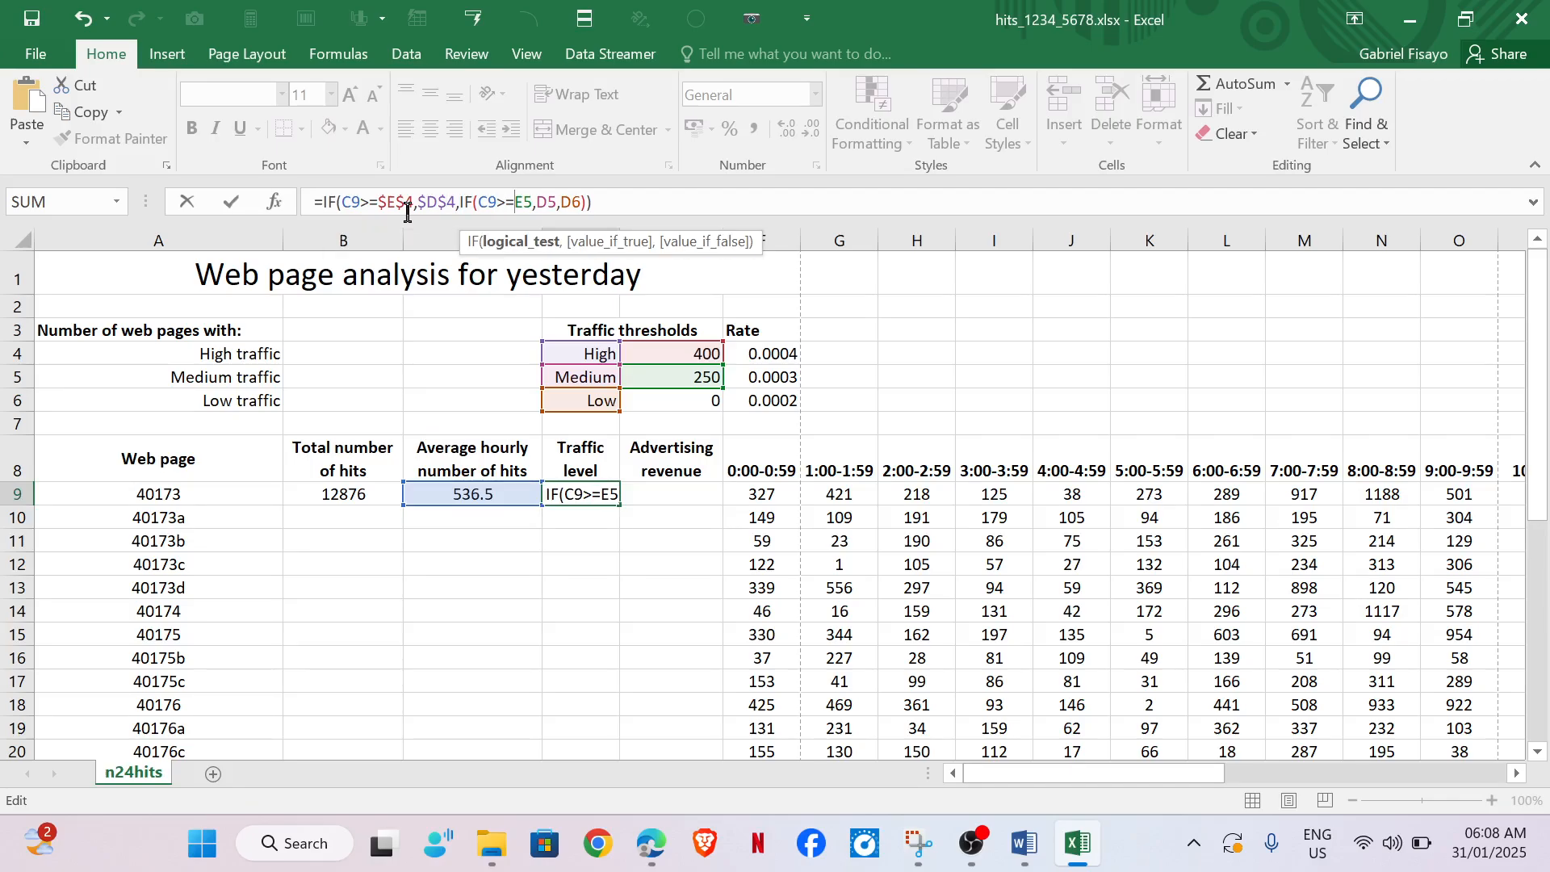
{"action": "type", "text": "$E$"}
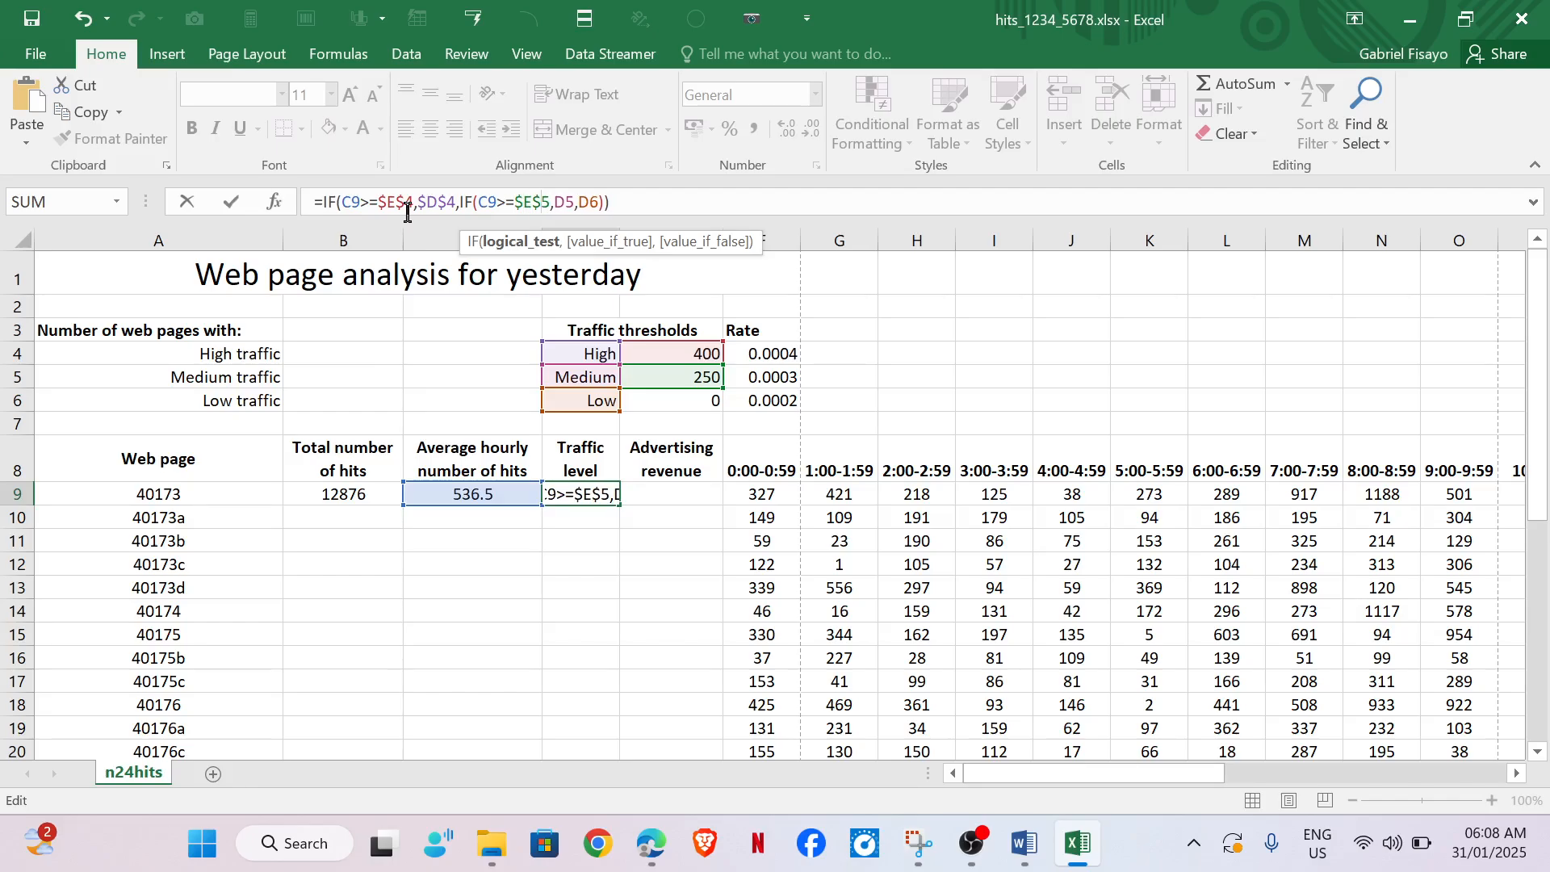
{"action": "key", "text": "Right"}
{"action": "key", "text": "Right"}
{"action": "type", "text": "$"}
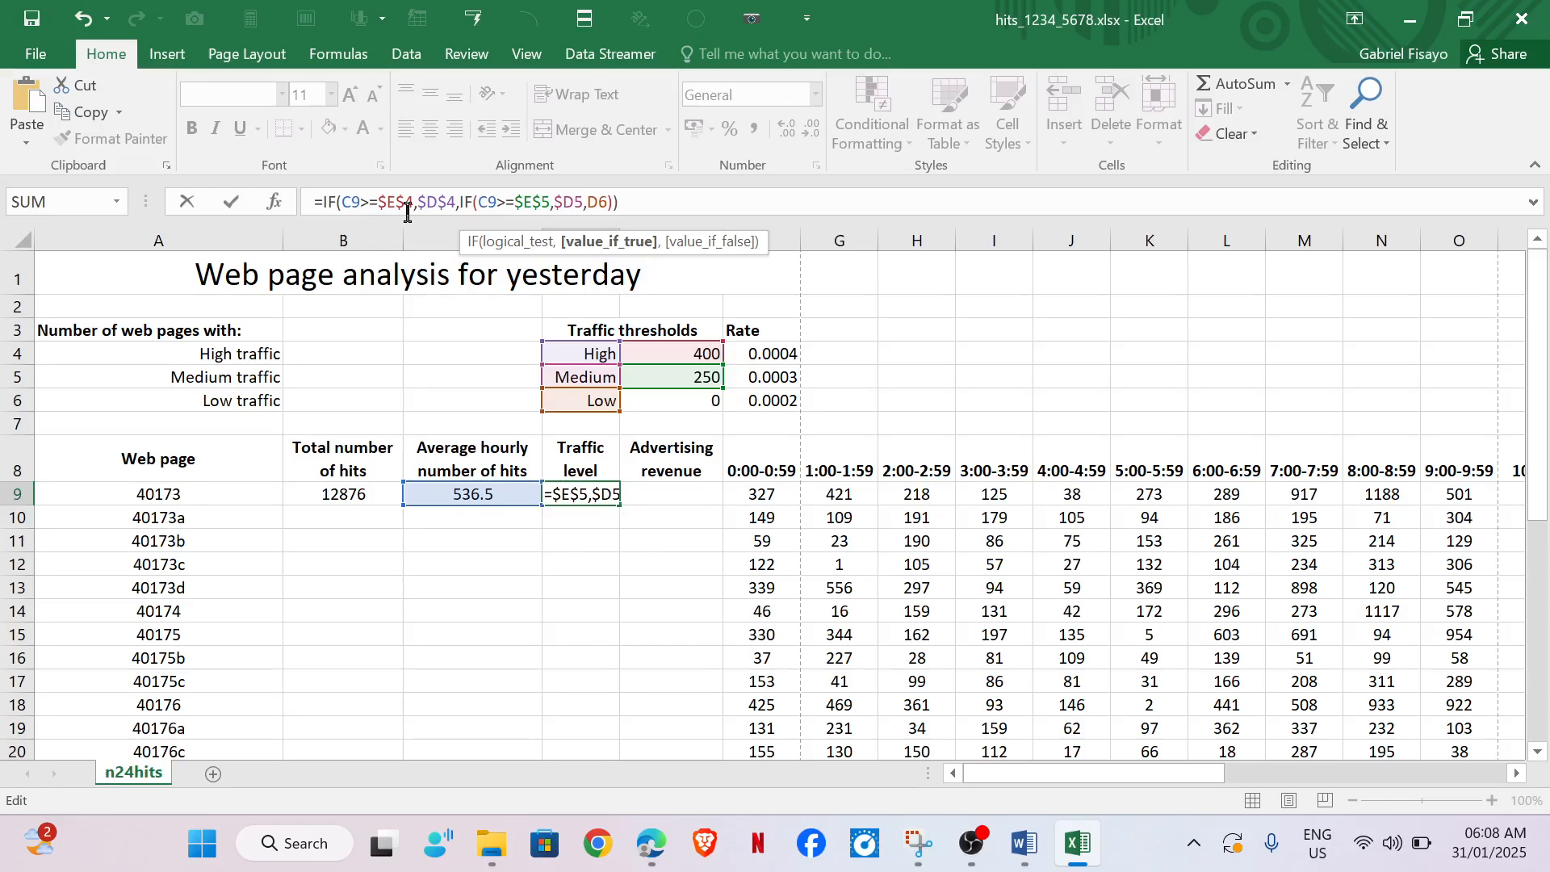
{"action": "key", "text": "Right"}
{"action": "type", "text": "$"}
Step: Make the low-traffic reference in the D9 formula absolute as $D$6 and enter the formula
{"action": "key", "text": "Right"}
{"action": "key", "text": "Right"}
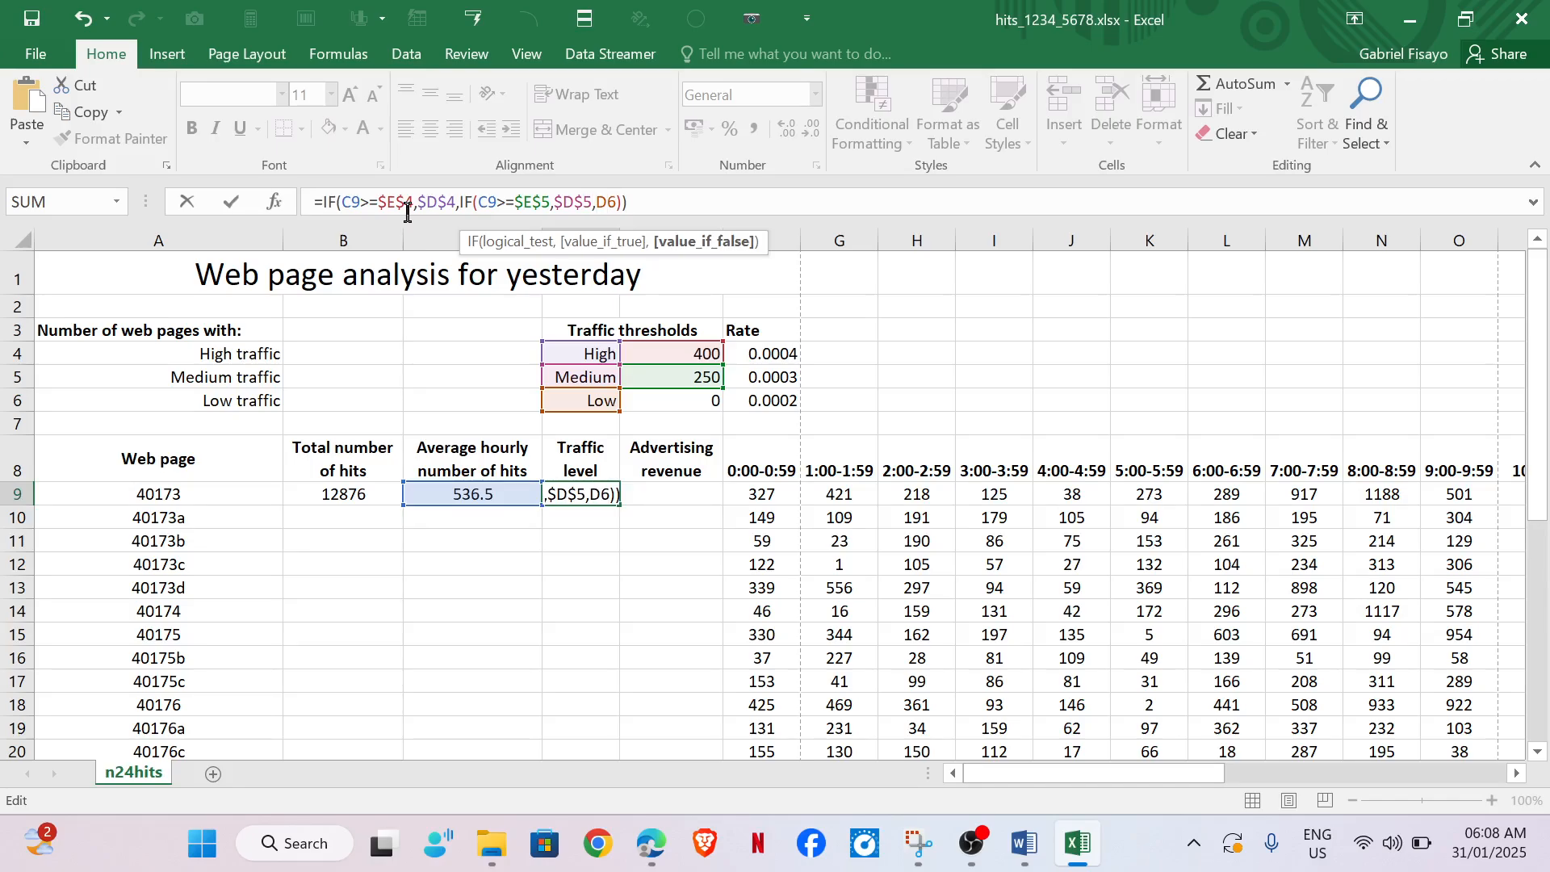
{"action": "type", "text": "$"}
{"action": "type", "text": "$D$"}
{"action": "key", "text": "Return"}
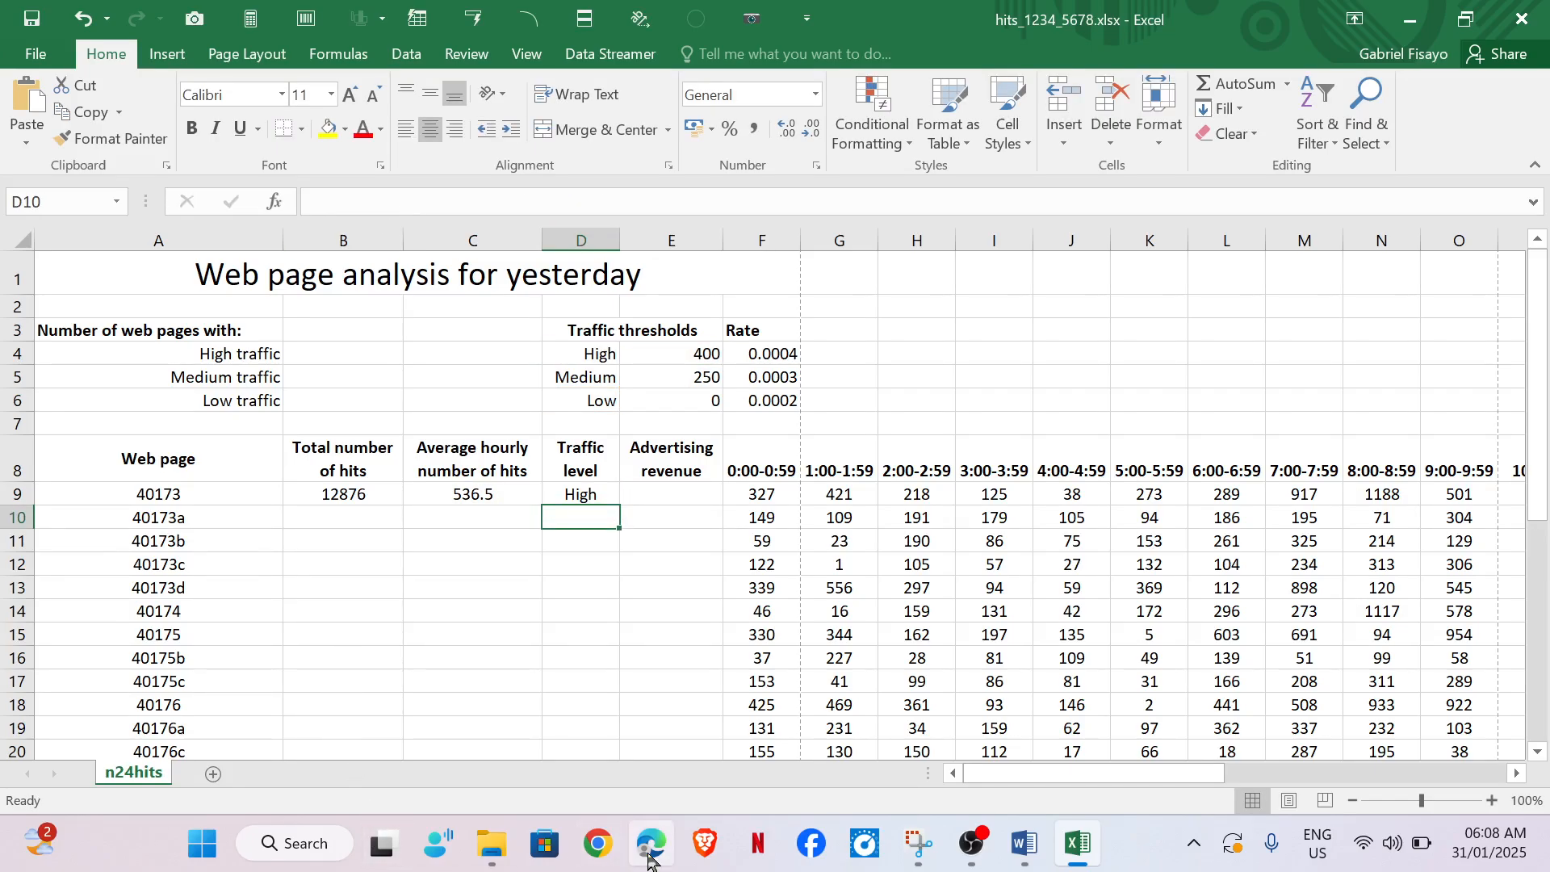
Step: Switch to the question paper in Edge, tick off step 5 and underline E9 in step 6
{"action": "mouse_move", "coordinate": [650, 844]}
{"action": "left_click", "coordinate": [656, 731]}
{"action": "mouse_move", "coordinate": [305, 416]}
{"action": "left_mouse_down"}
{"action": "mouse_move", "coordinate": [326, 443]}
{"action": "mouse_move", "coordinate": [451, 402]}
{"action": "left_mouse_up"}
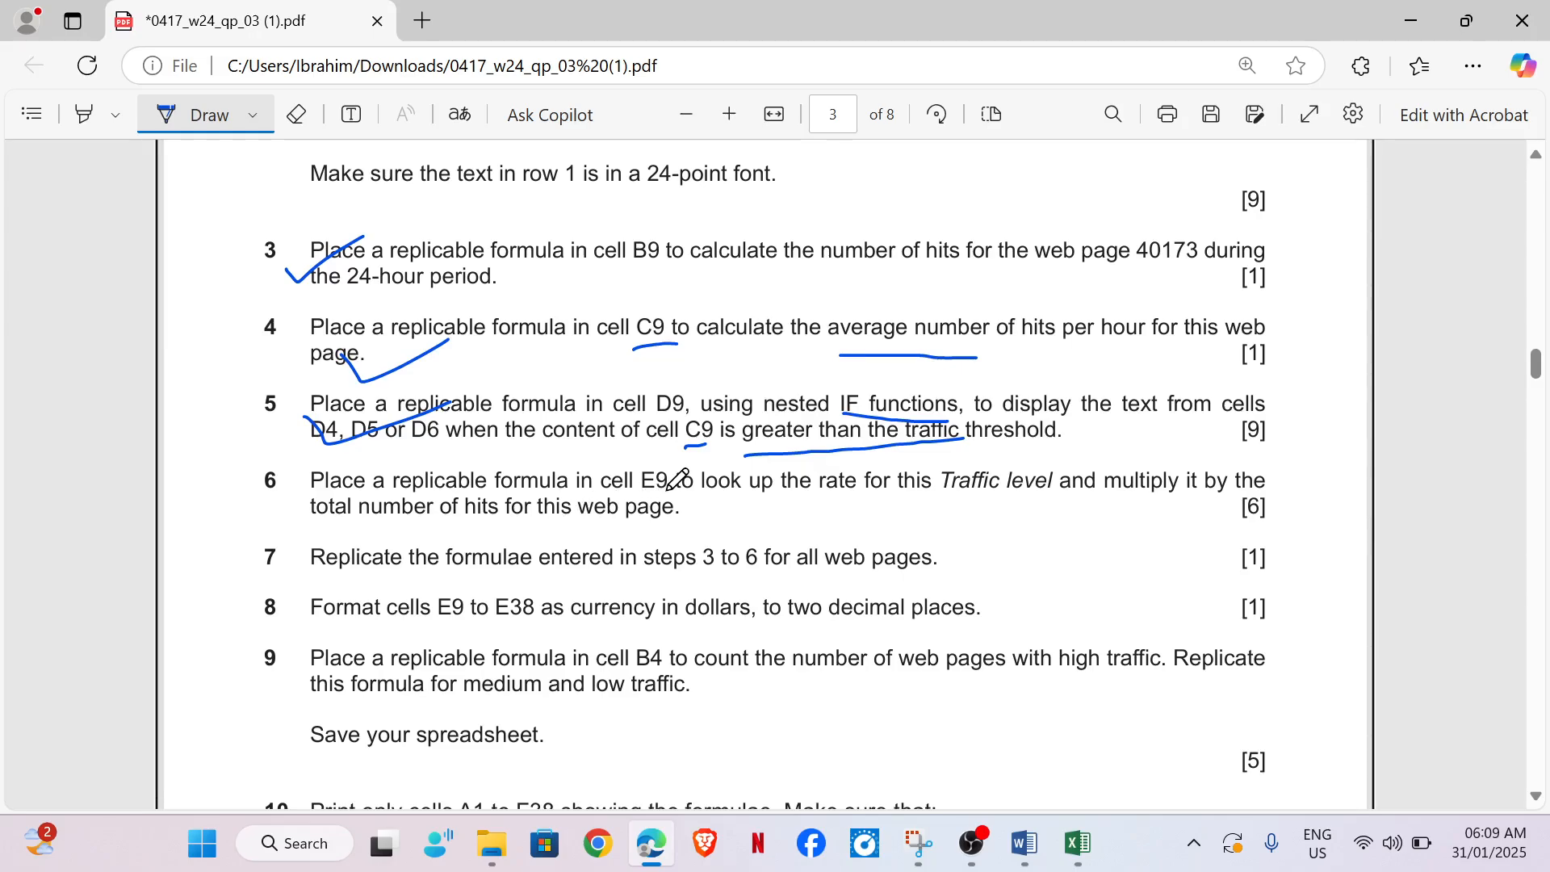
{"action": "left_click_drag", "start_coordinate": [637, 494], "coordinate": [665, 496]}
{"action": "mouse_move", "coordinate": [1078, 844]}
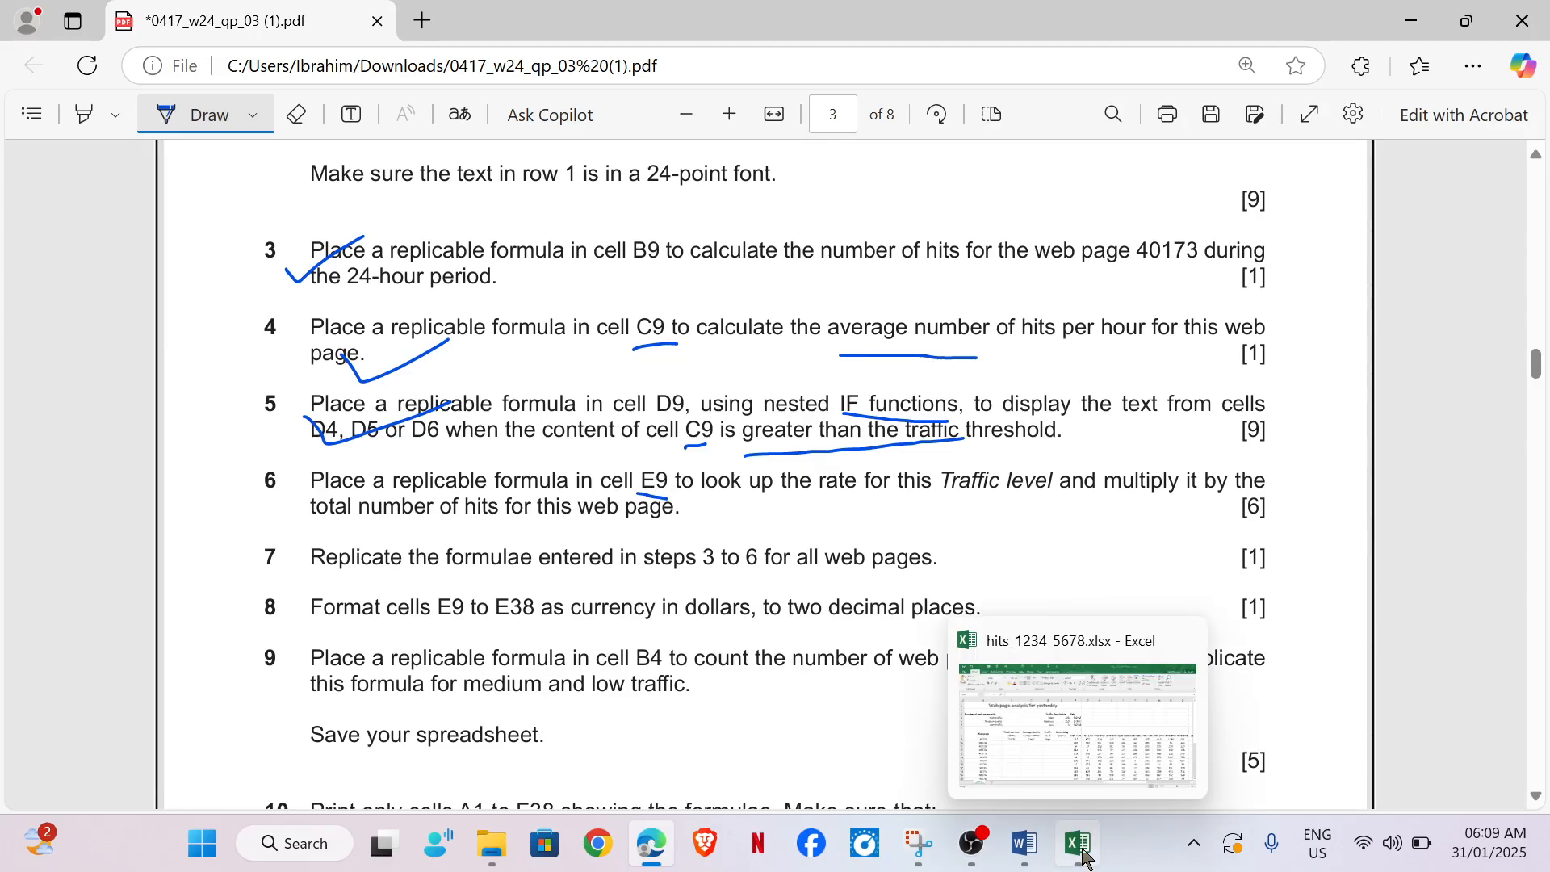
Step: Compare step 6 of the question paper in Edge with cell E9, the rates in F4:F6 and the traffic level in D9 in Excel
{"action": "left_click", "coordinate": [1118, 787]}
{"action": "left_click", "coordinate": [689, 497]}
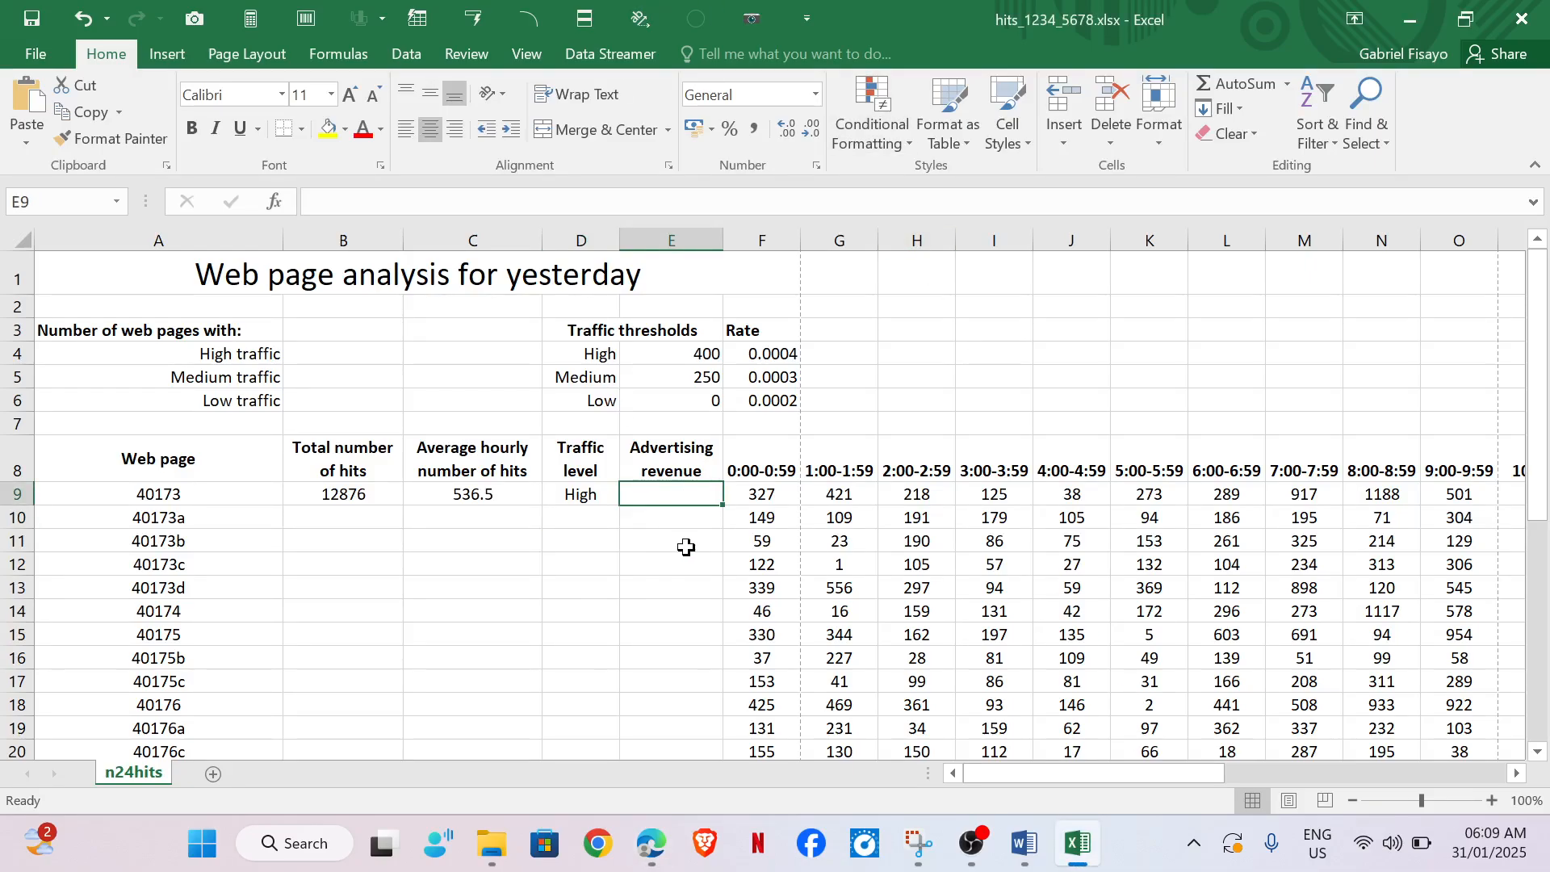
{"action": "mouse_move", "coordinate": [651, 843]}
{"action": "left_click", "coordinate": [727, 638]}
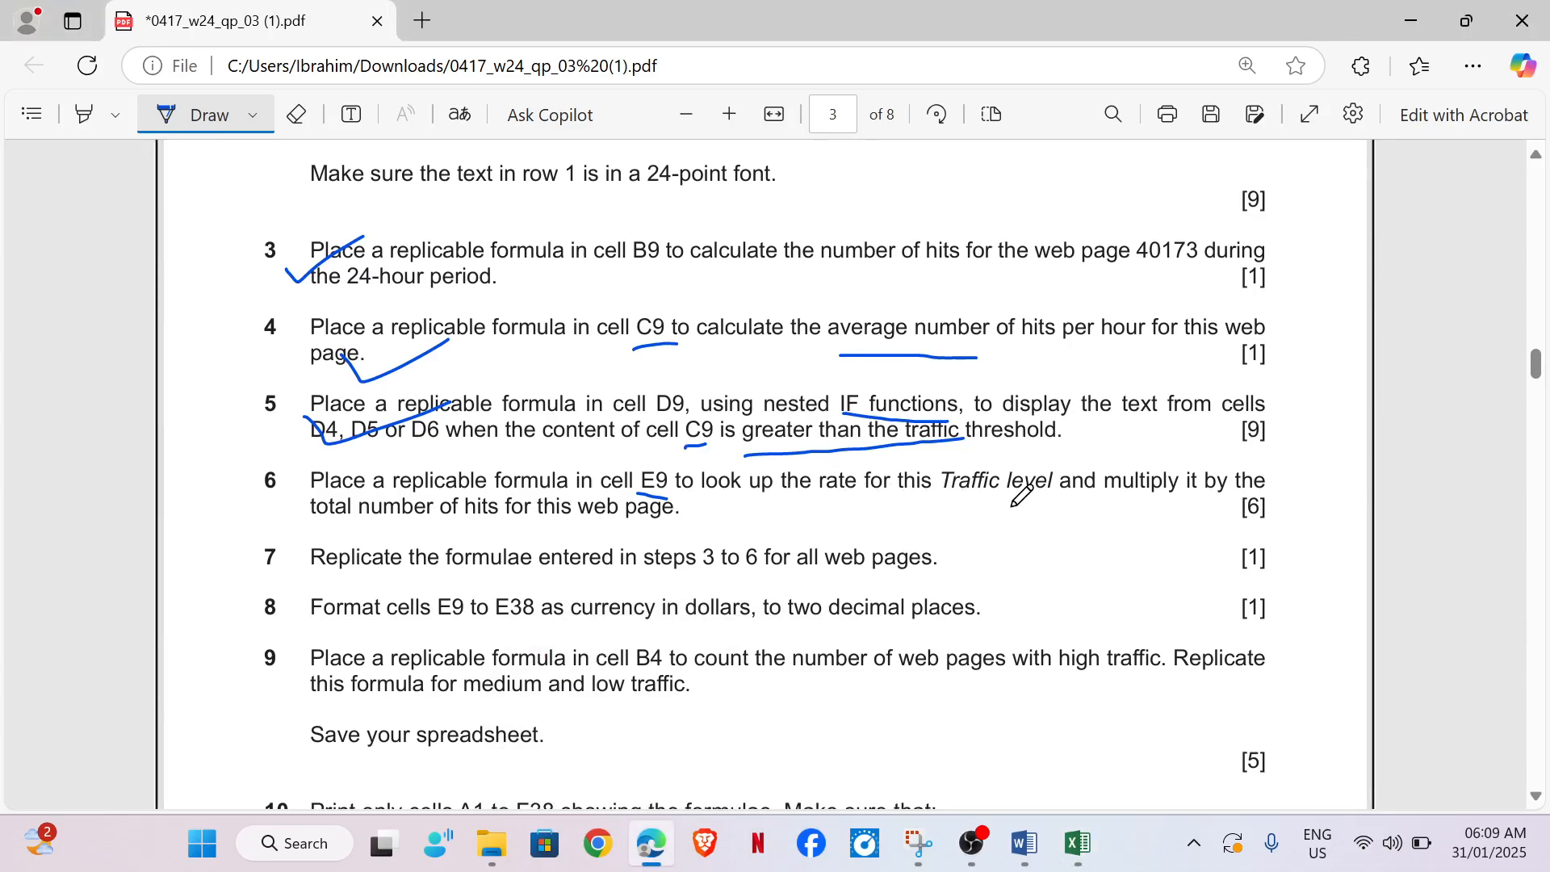
{"action": "mouse_move", "coordinate": [1077, 843]}
{"action": "left_click", "coordinate": [1098, 757]}
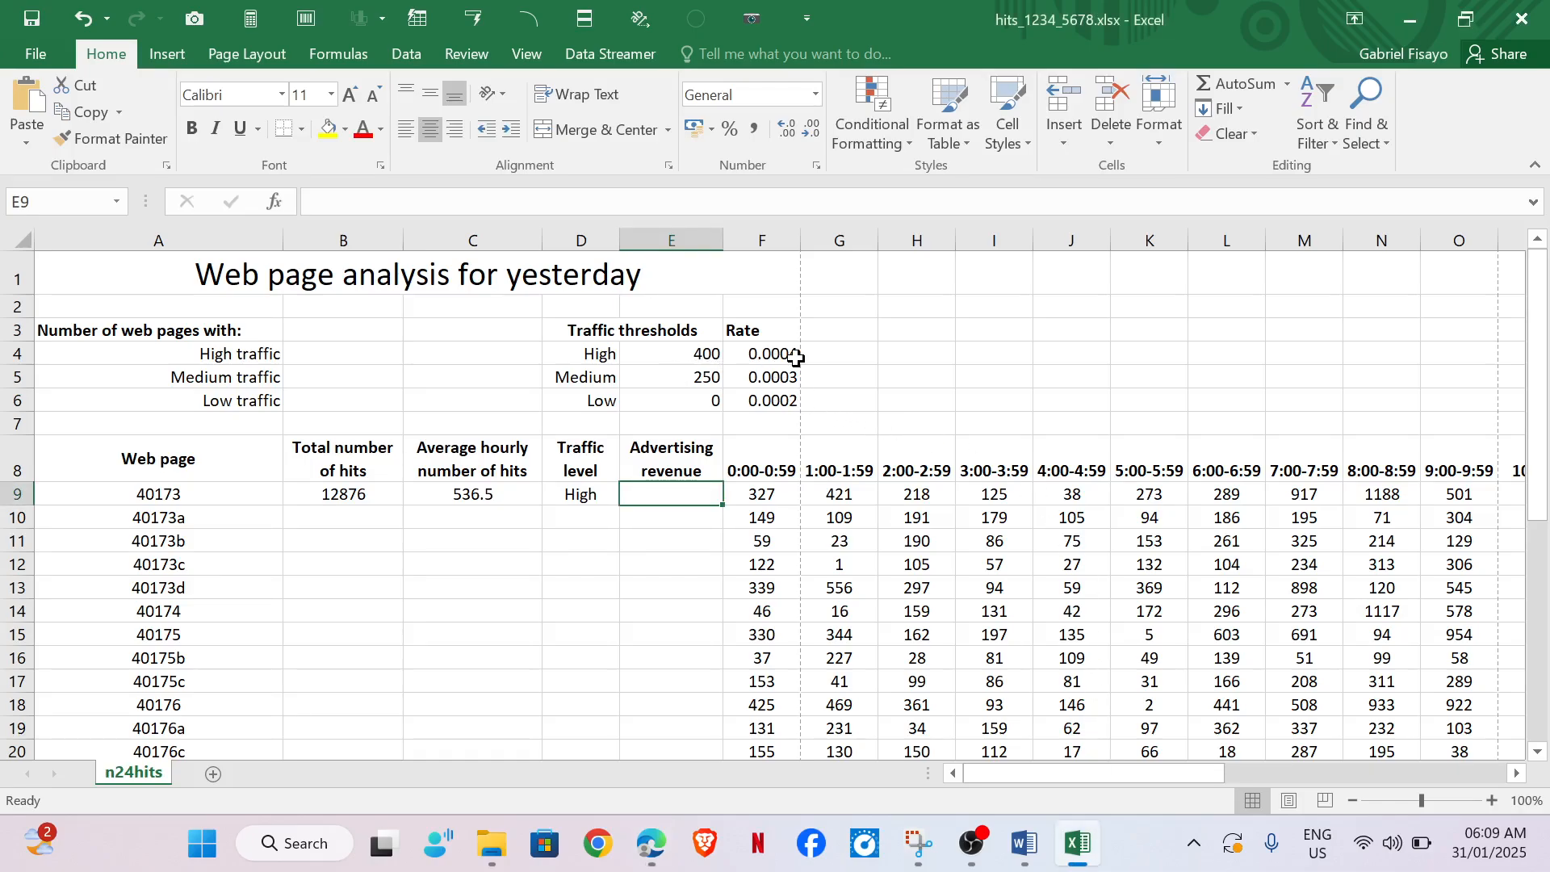
{"action": "left_click", "coordinate": [768, 355]}
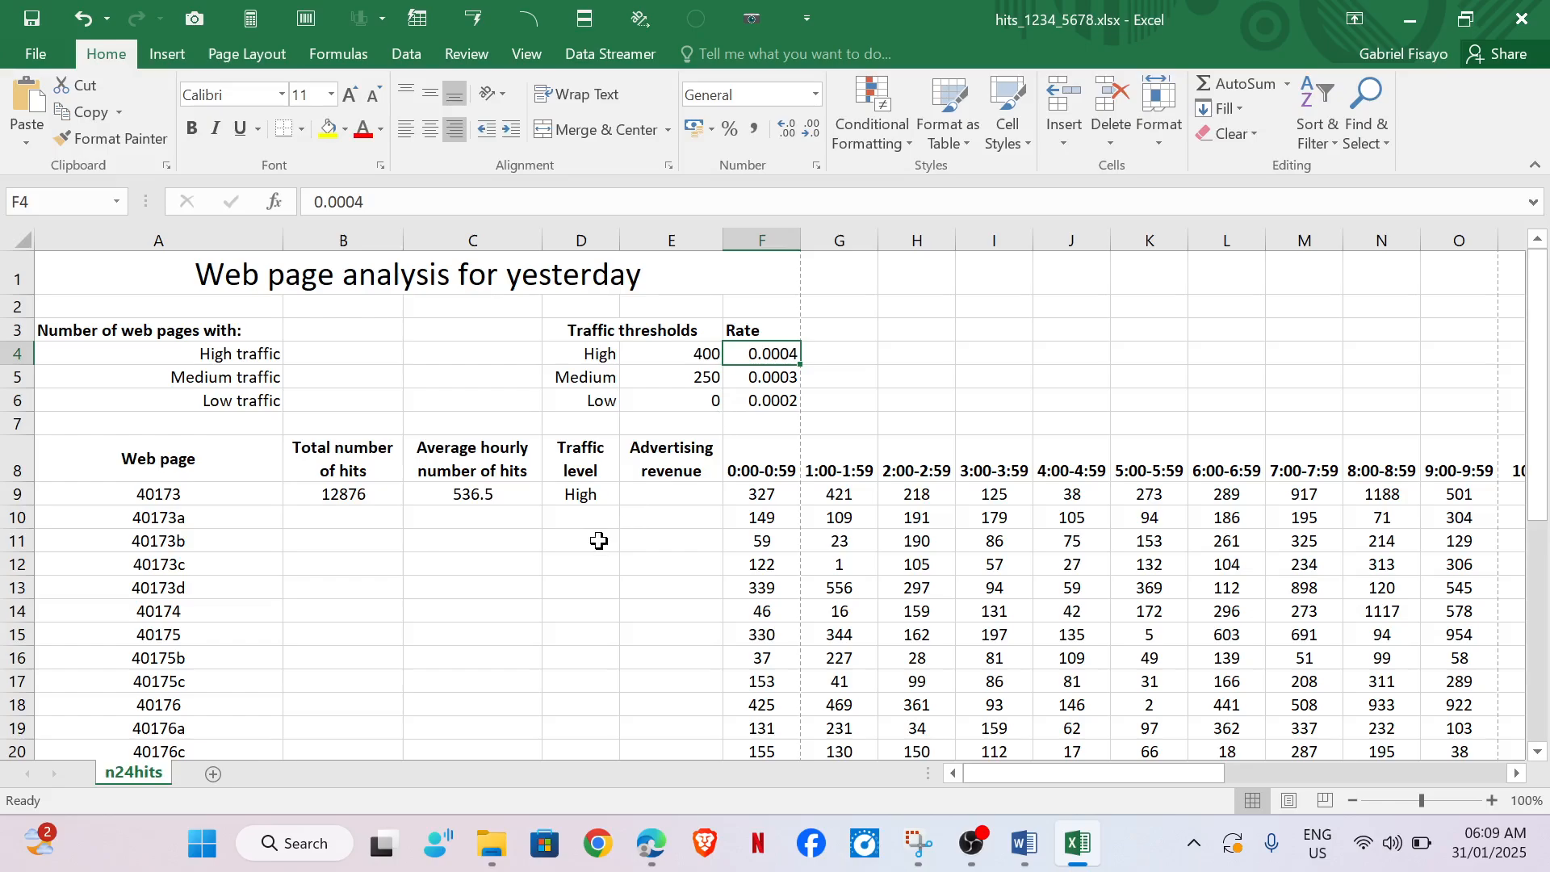
{"action": "left_click", "coordinate": [576, 496]}
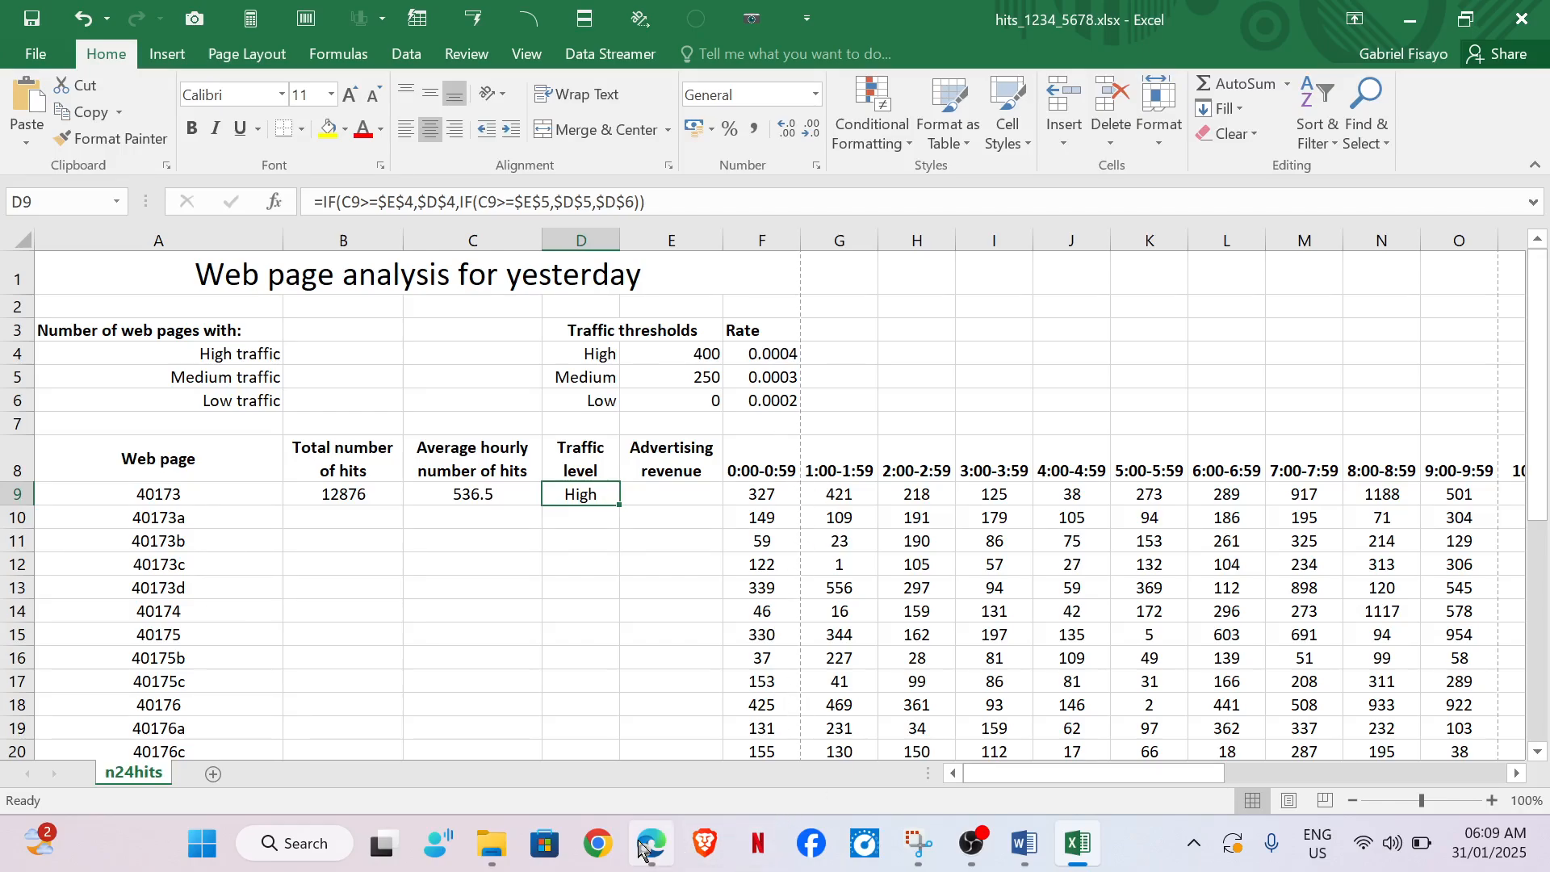
Step: Reread step 6 in Edge, and return to Excel to locate the total number of hits in B9
{"action": "mouse_move", "coordinate": [650, 843]}
{"action": "left_click", "coordinate": [674, 779]}
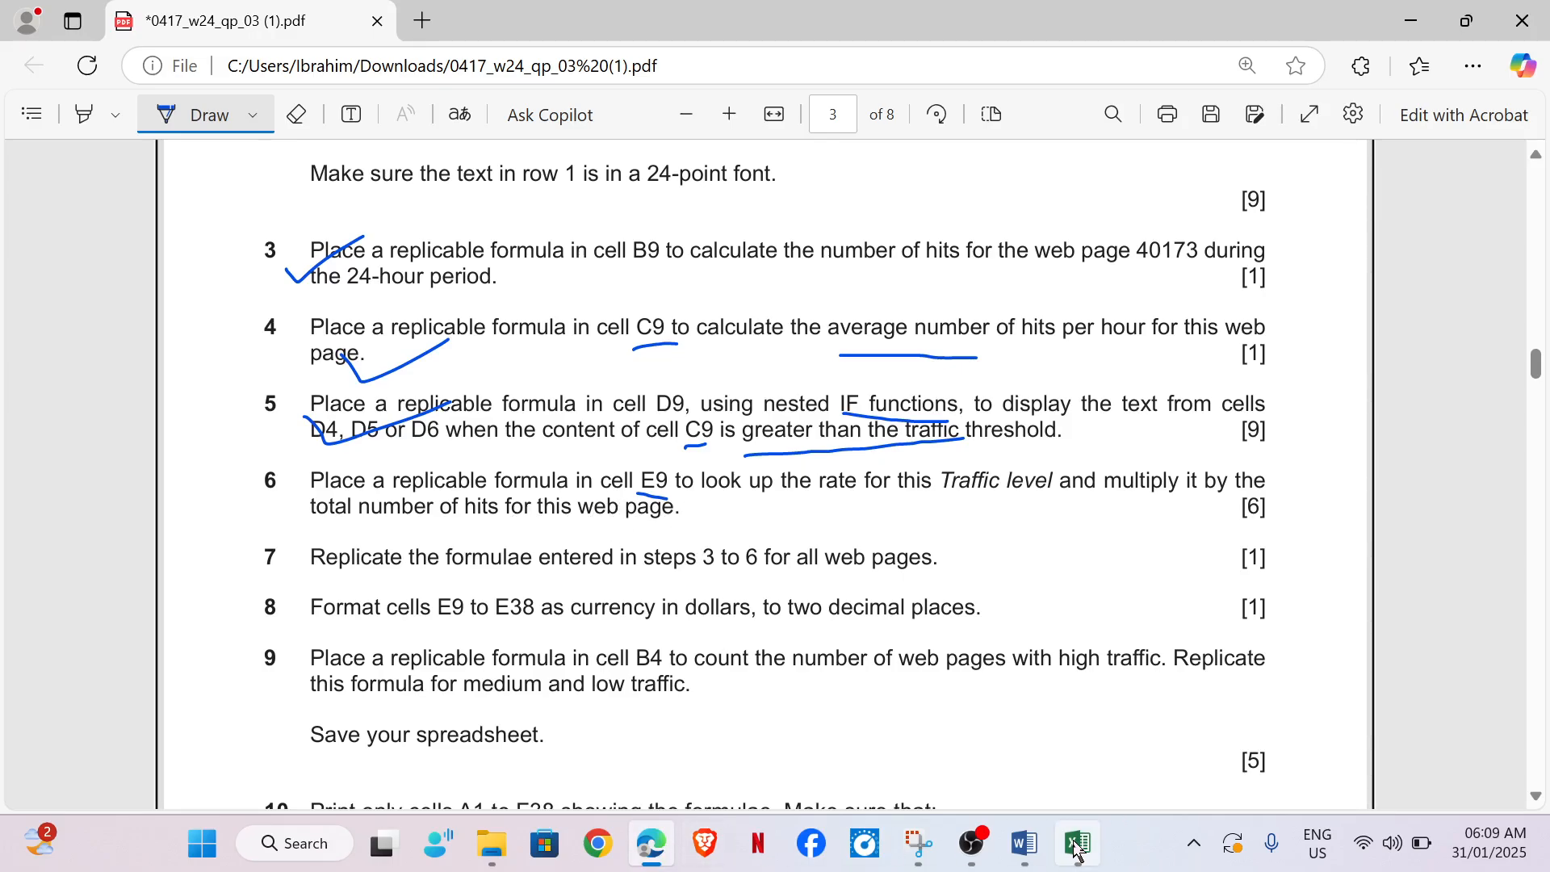
{"action": "mouse_move", "coordinate": [1077, 843]}
{"action": "left_click", "coordinate": [1087, 801]}
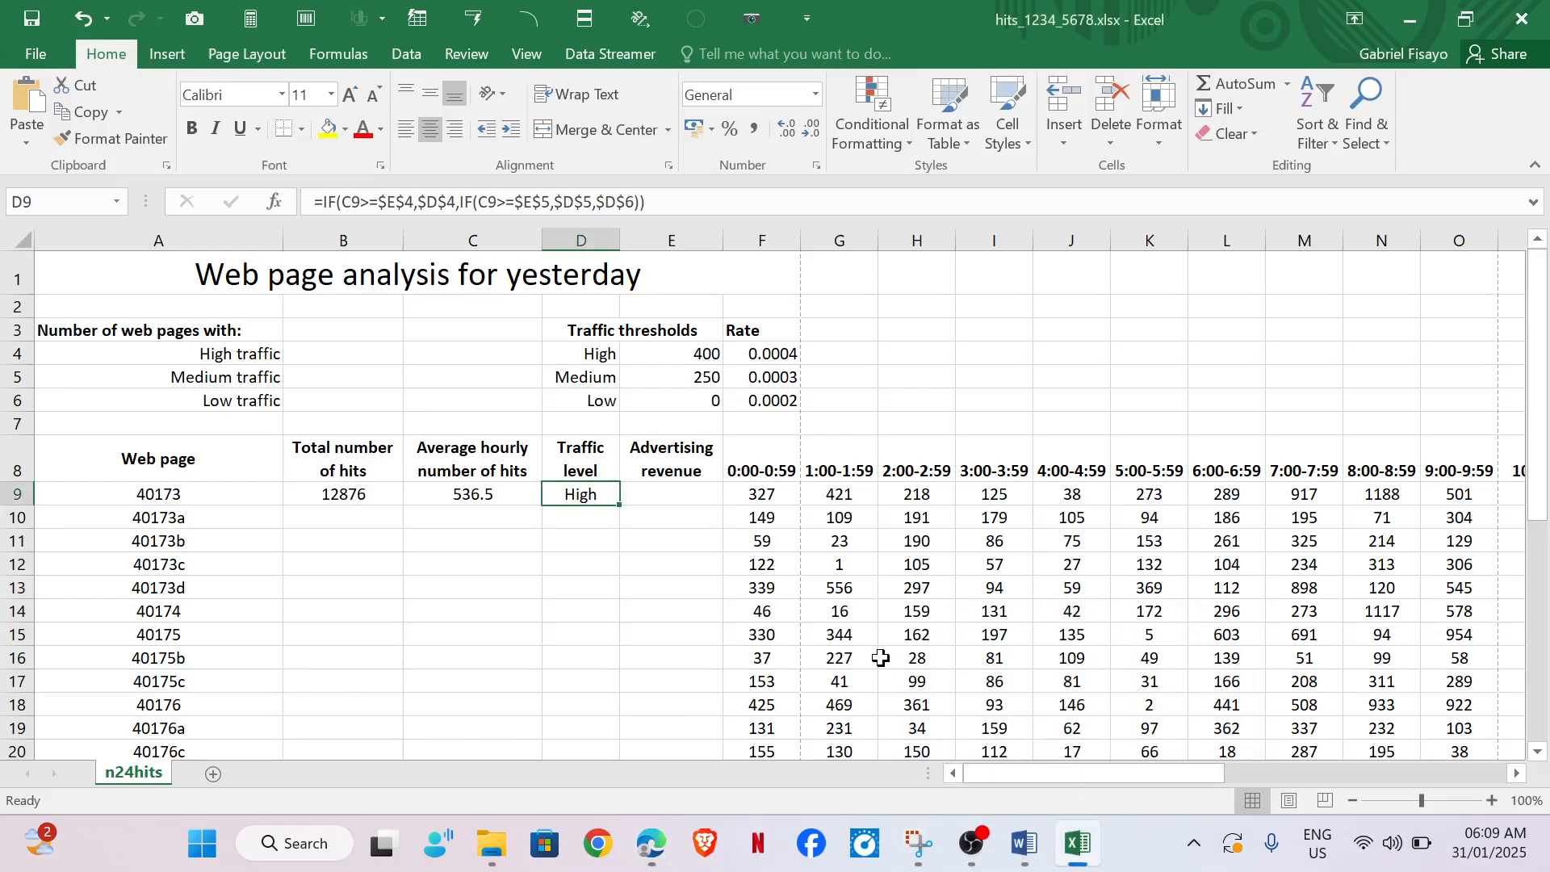
{"action": "left_click", "coordinate": [332, 496]}
Step: Begin the advertising revenue formula in E9 with the VLOOKUP function to look up the rate
{"action": "left_click", "coordinate": [676, 501]}
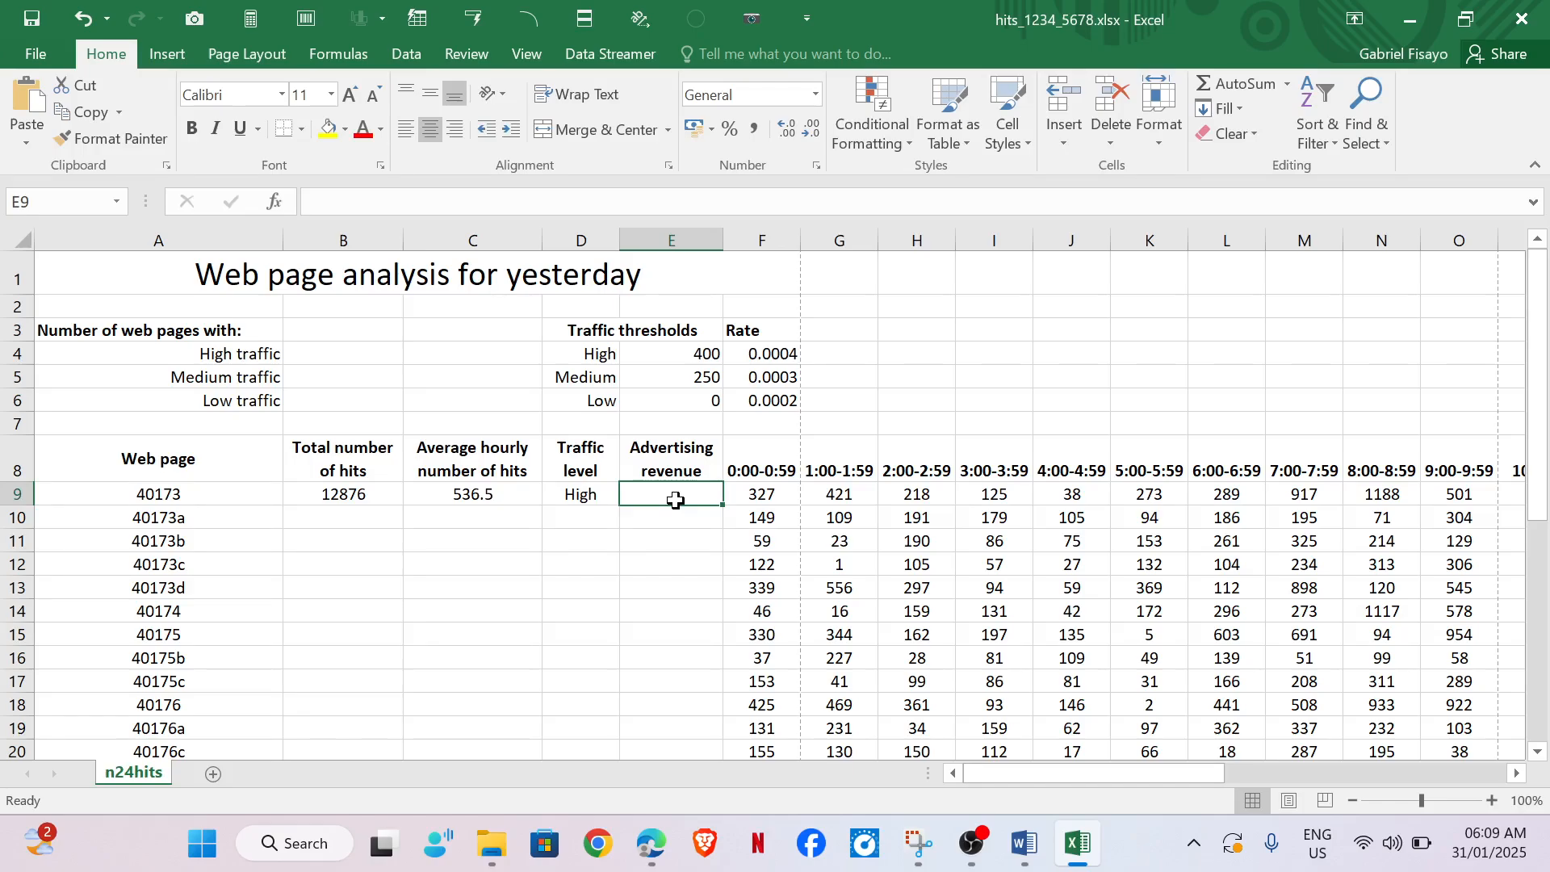
{"action": "left_click", "coordinate": [767, 357]}
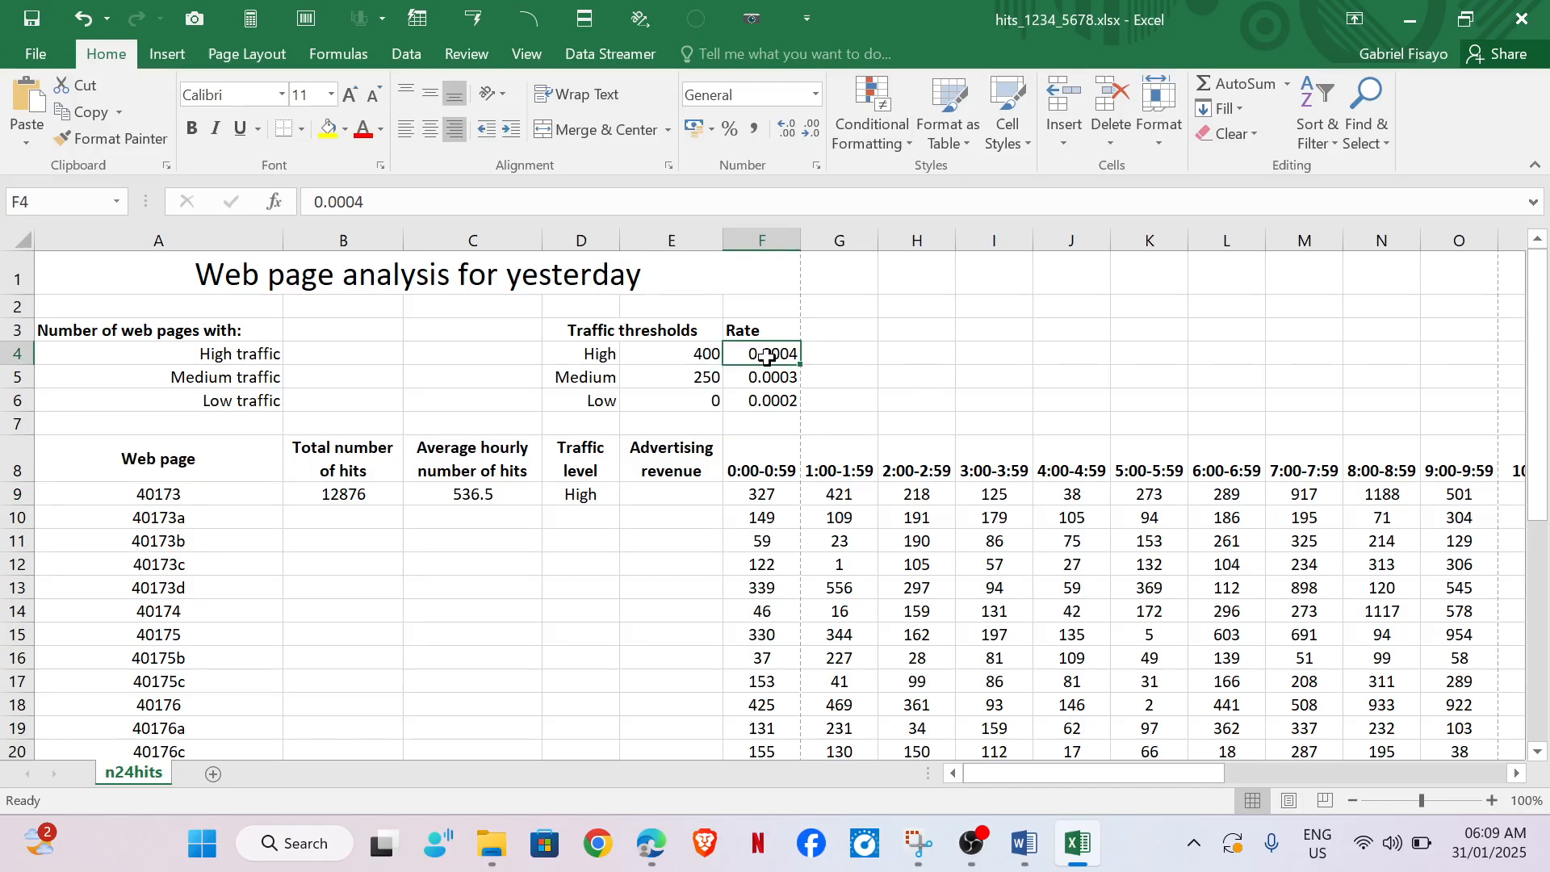
{"action": "left_click", "coordinate": [679, 494]}
{"action": "type", "text": "=vl"}
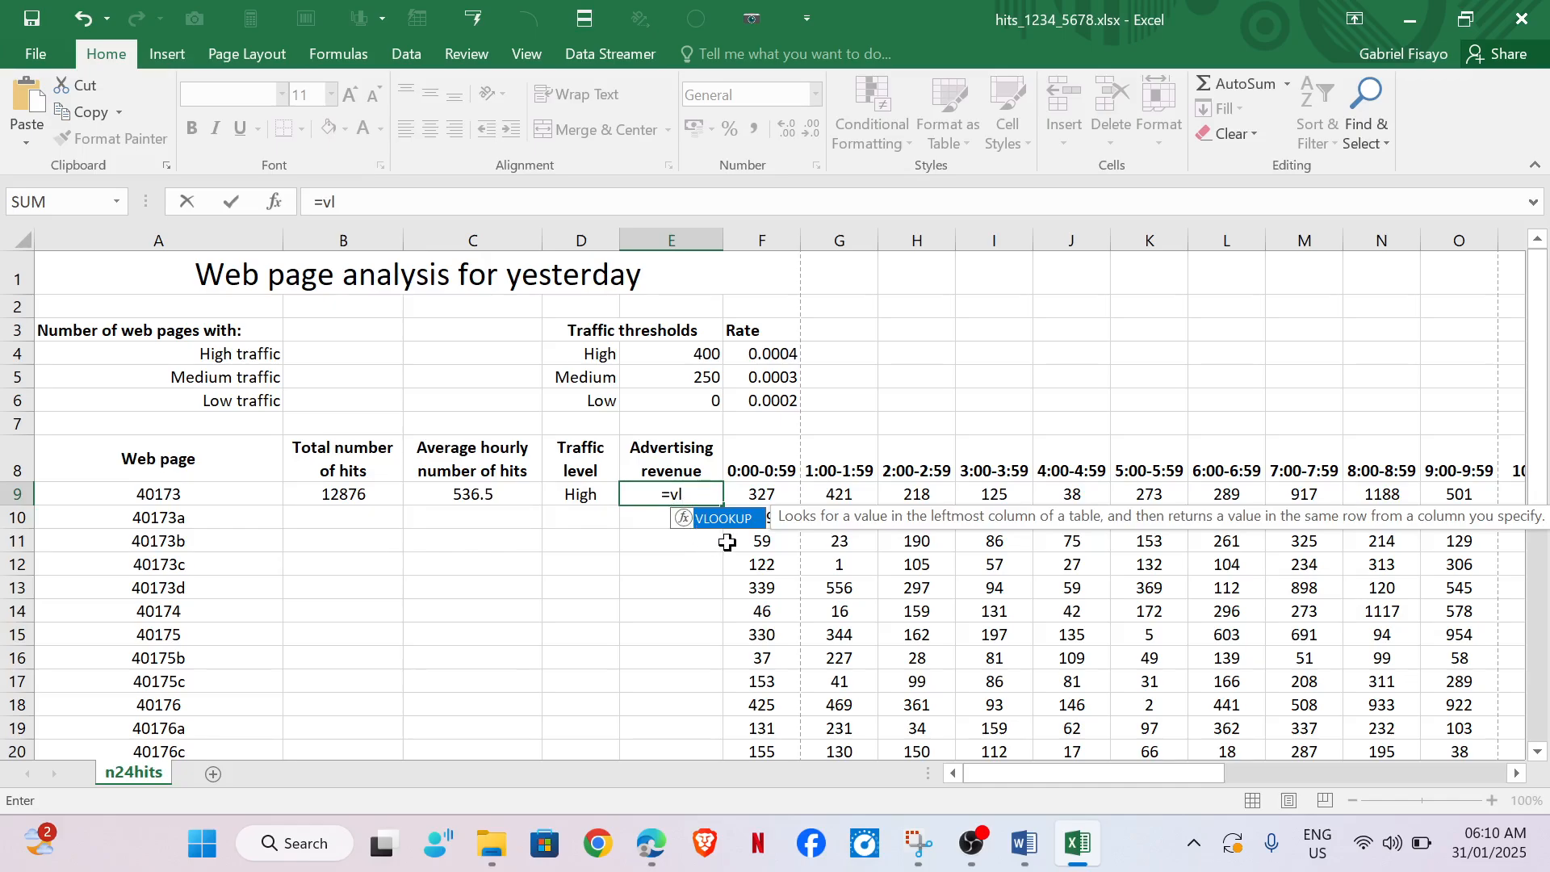
Step: Complete the formula =VLOOKUP(D9,D4:F6,3,0) in cell E9 to look up the rate for the traffic level
{"action": "double_click", "coordinate": [704, 519]}
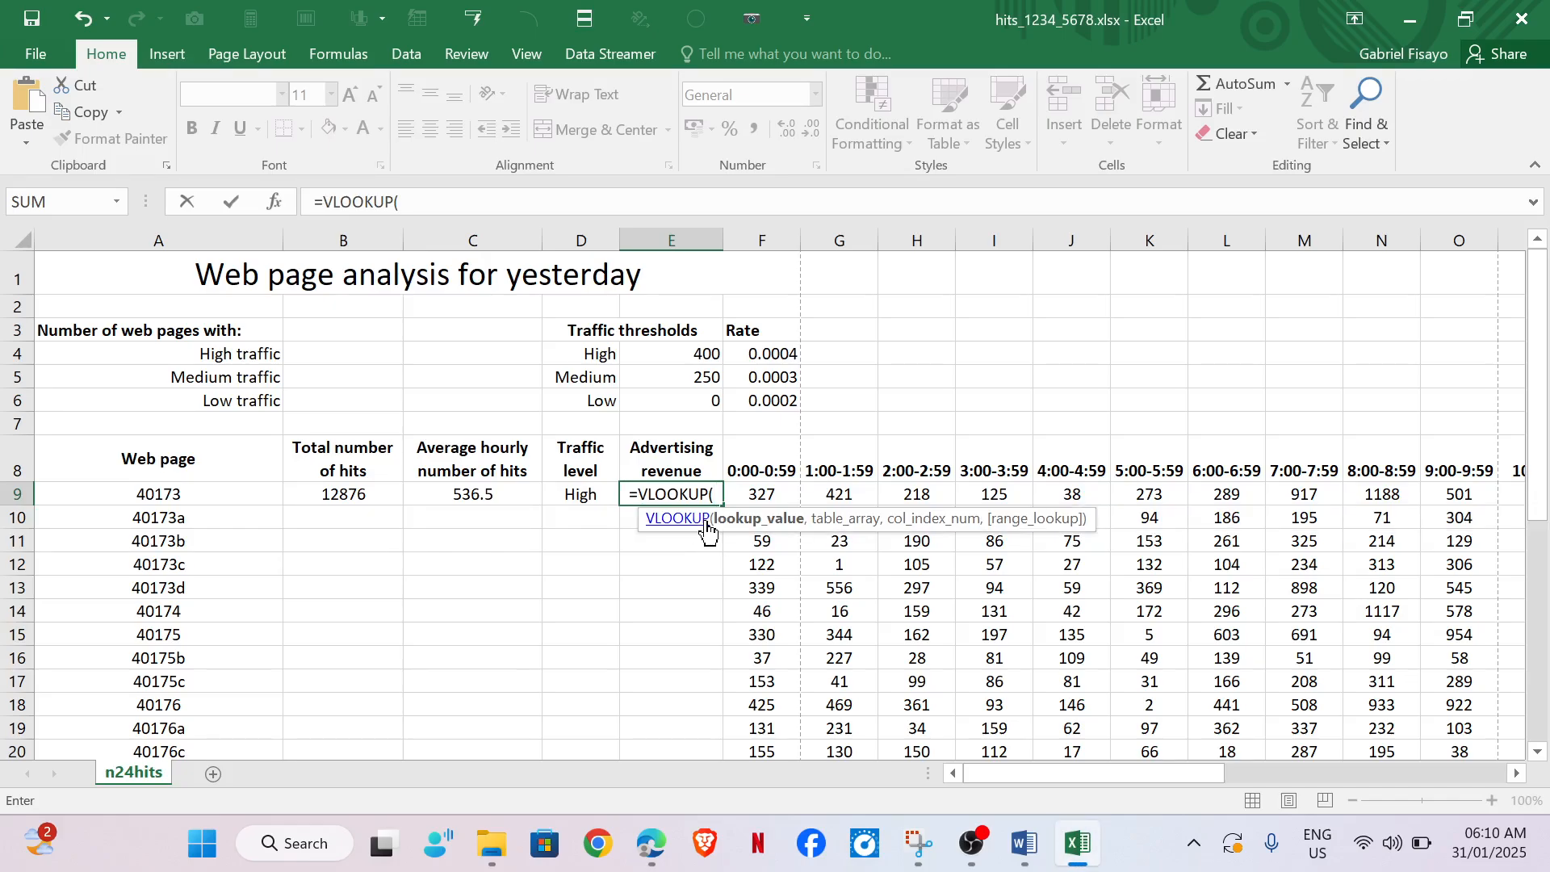
{"action": "left_click", "coordinate": [580, 494]}
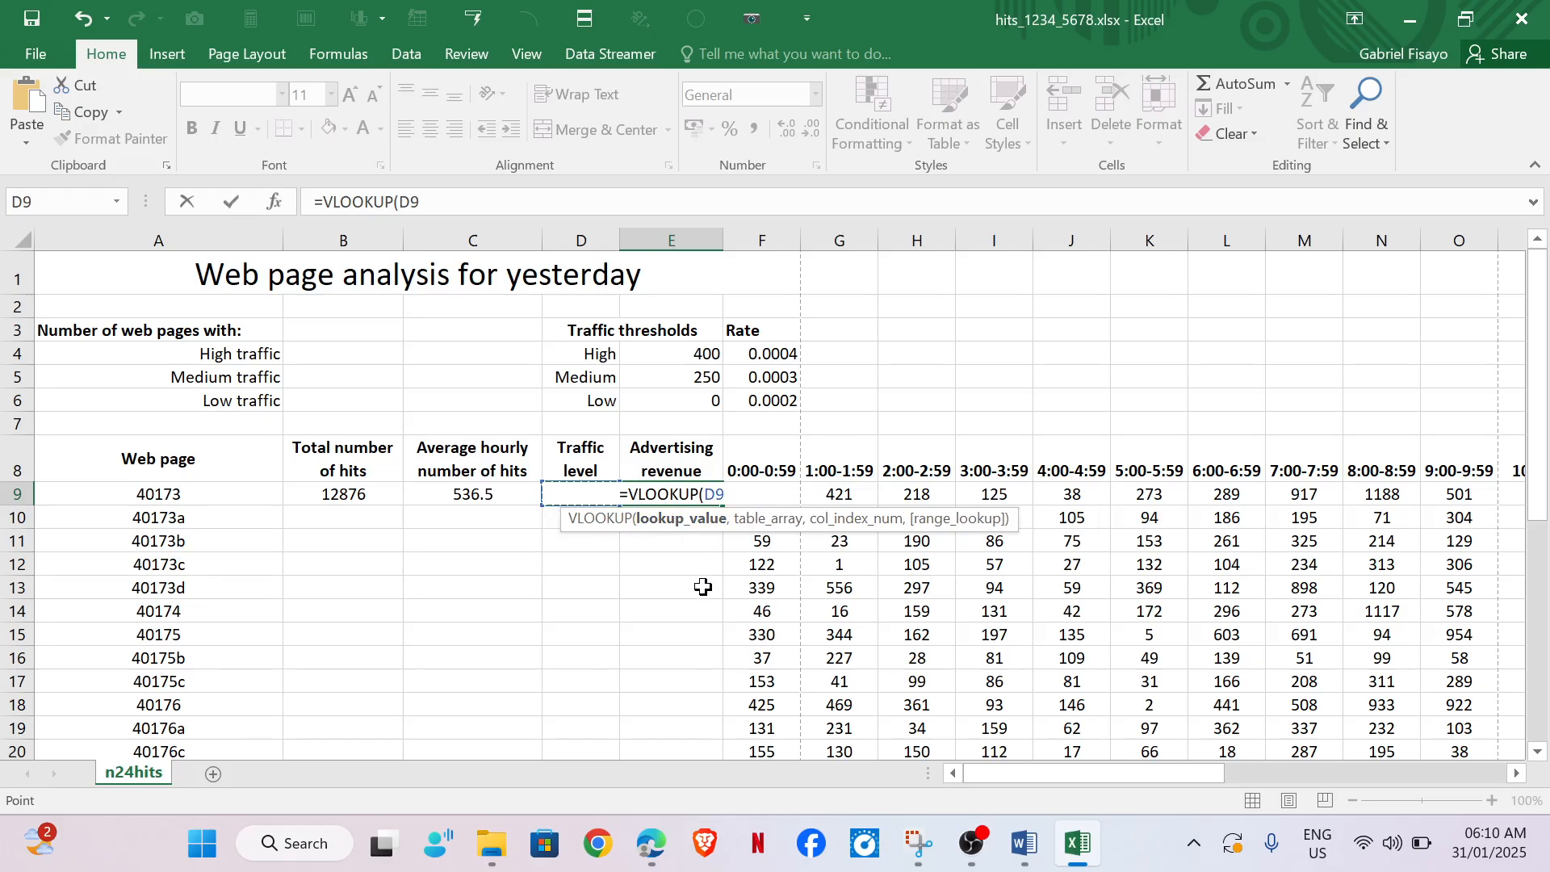
{"action": "type", "text": ","}
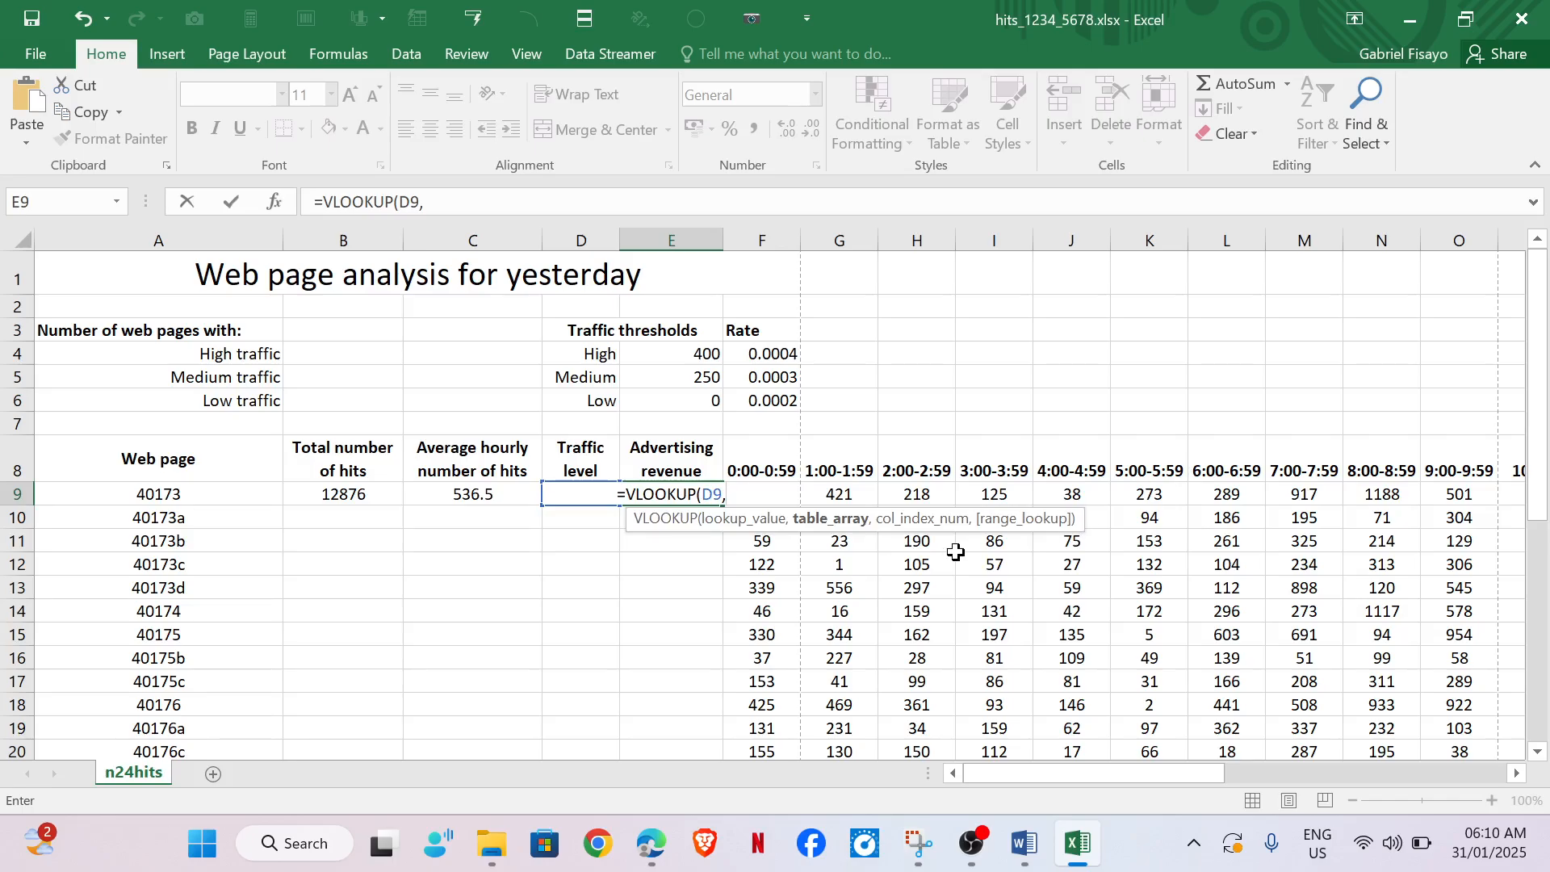
{"action": "left_click_drag", "start_coordinate": [601, 373], "coordinate": [737, 403]}
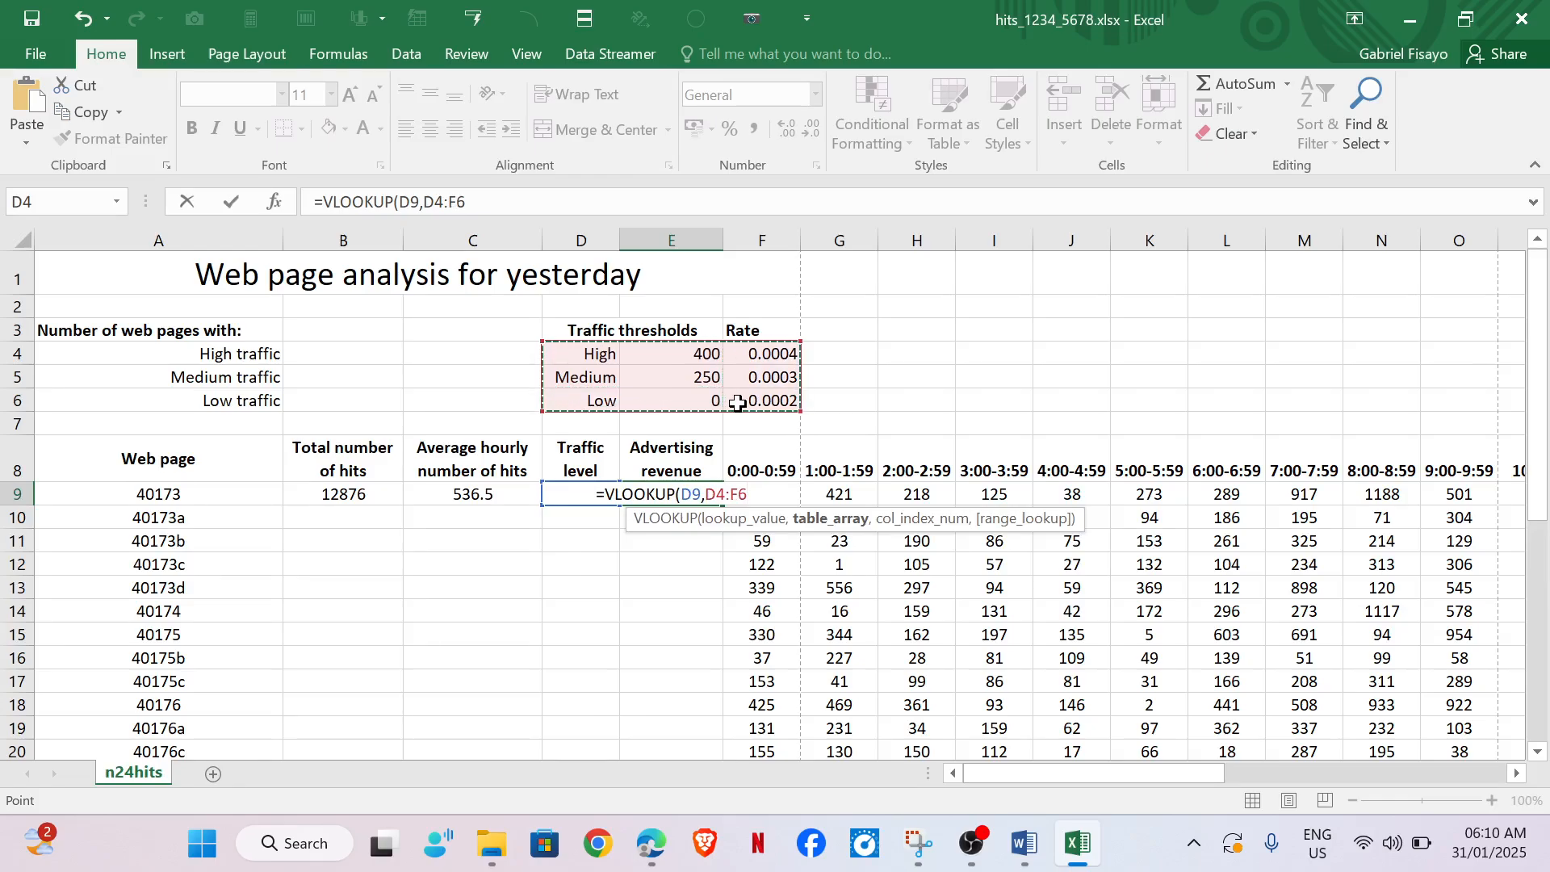
{"action": "type", "text": ","}
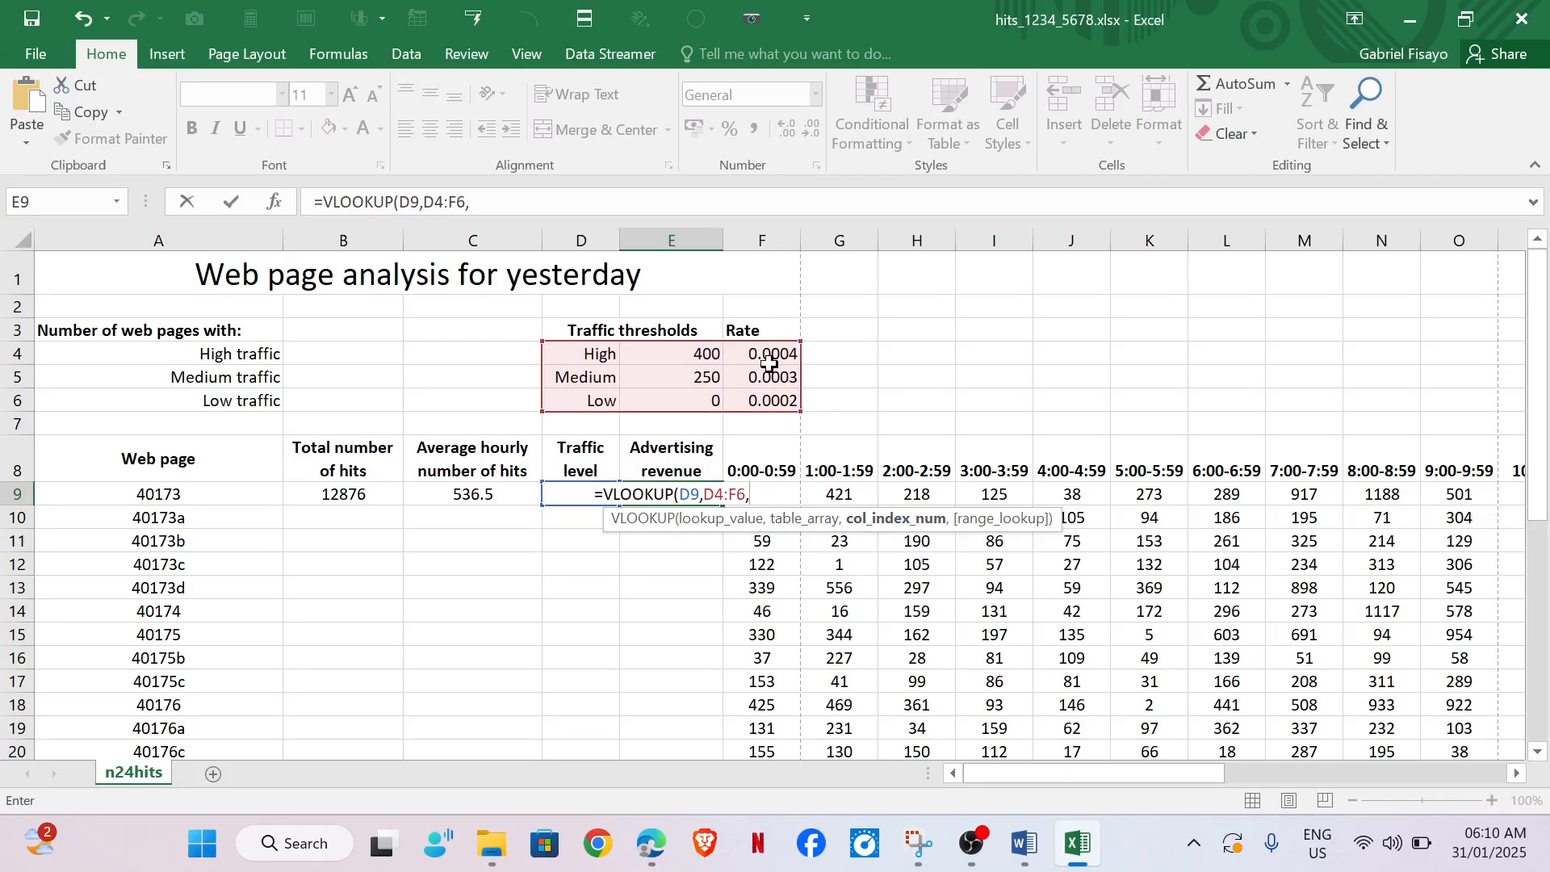
{"action": "type", "text": "3"}
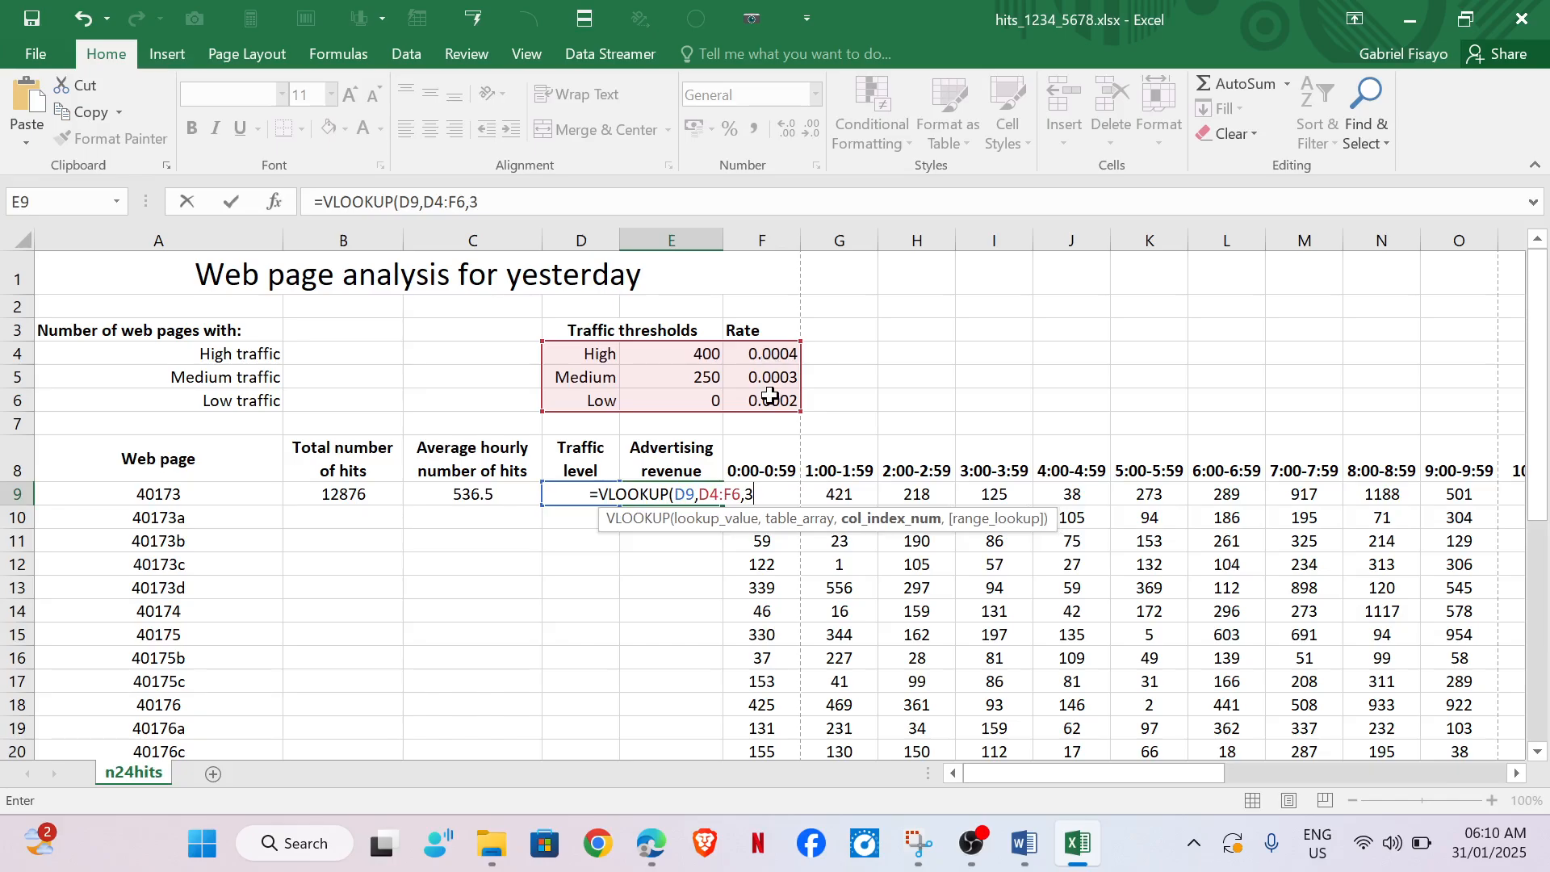
{"action": "type", "text": ",)"}
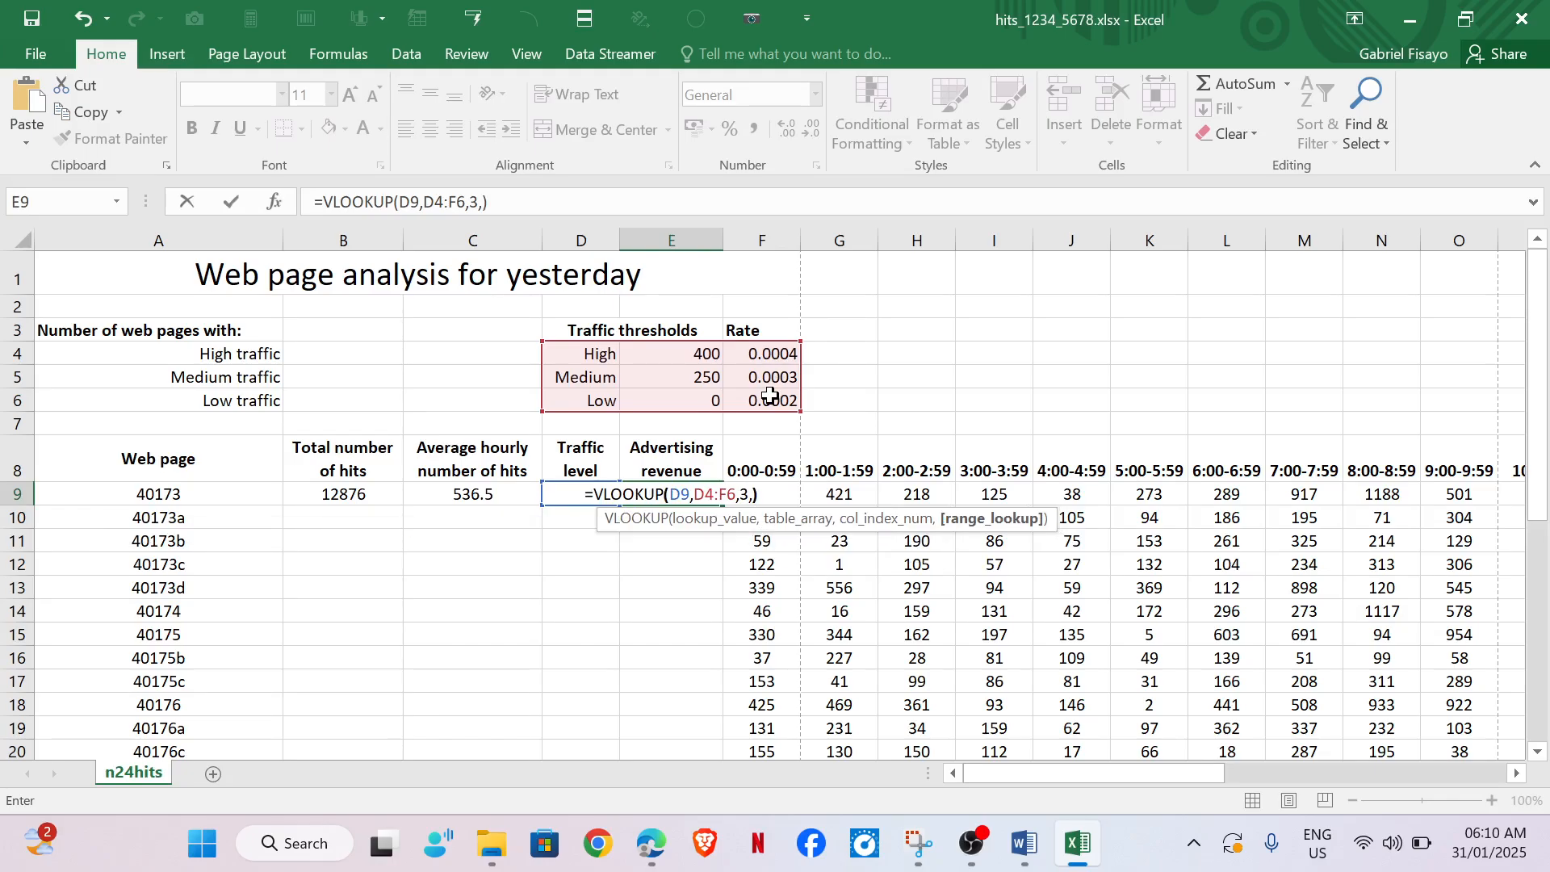
{"action": "key", "text": "BackSpace"}
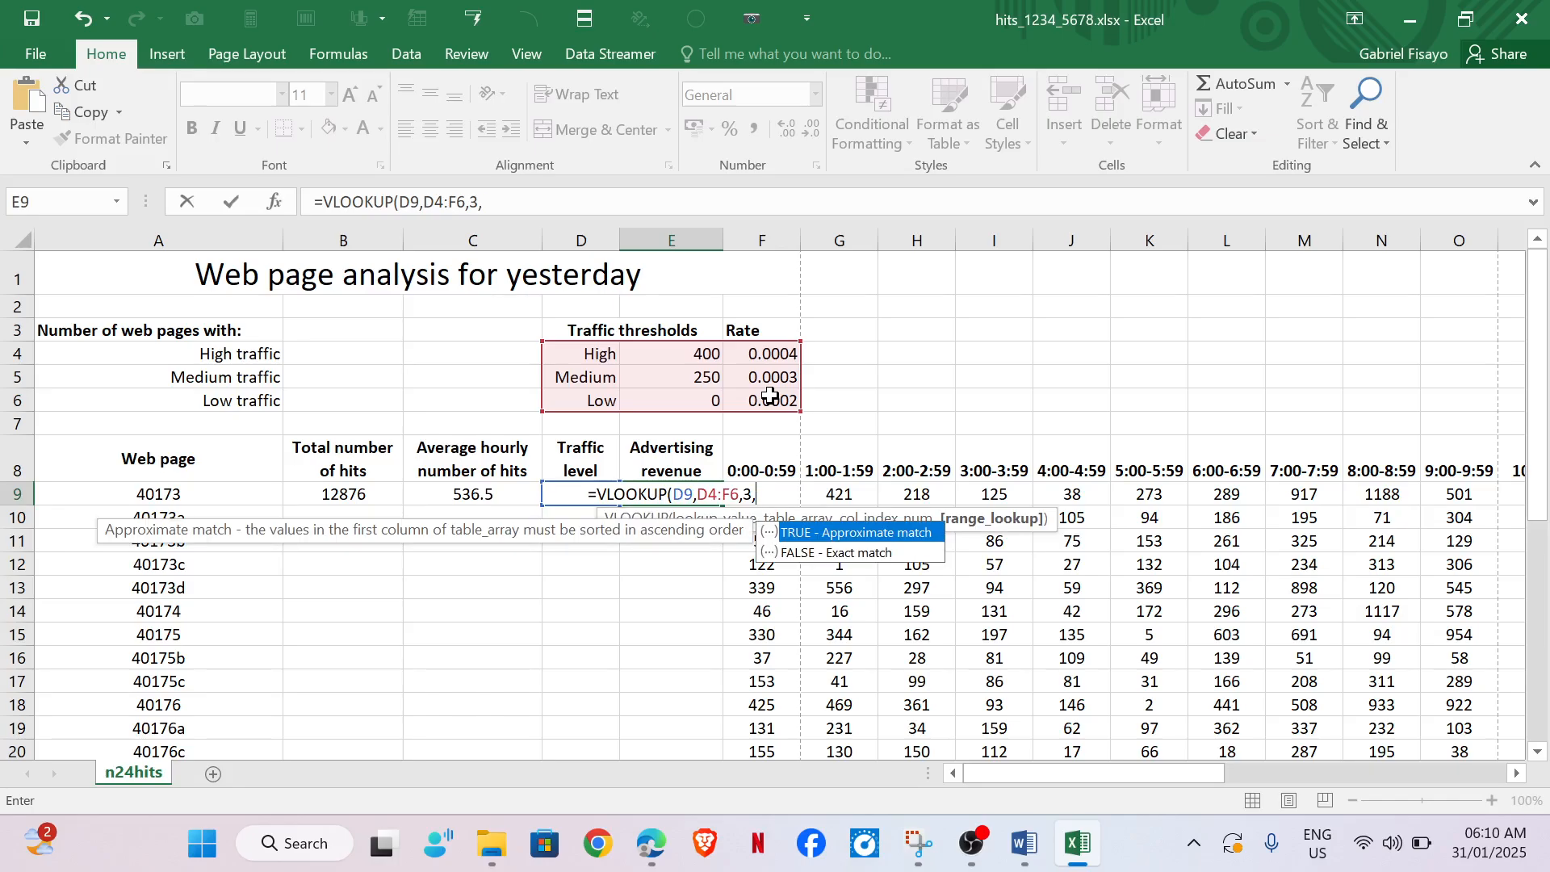
{"action": "type", "text": "0"}
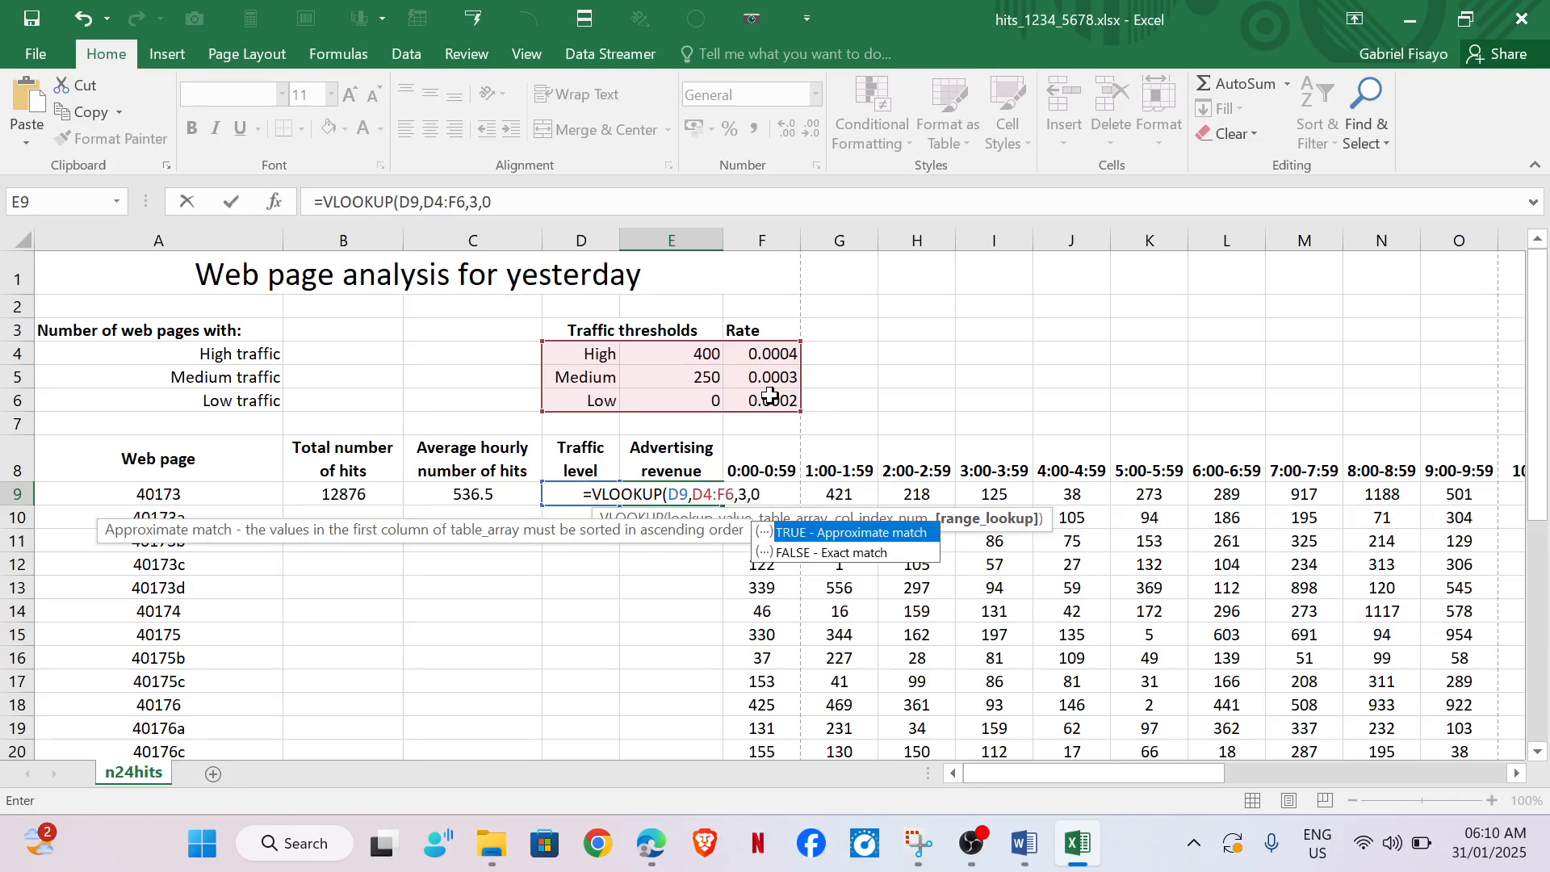
{"action": "type", "text": ")"}
{"action": "key", "text": "Return"}
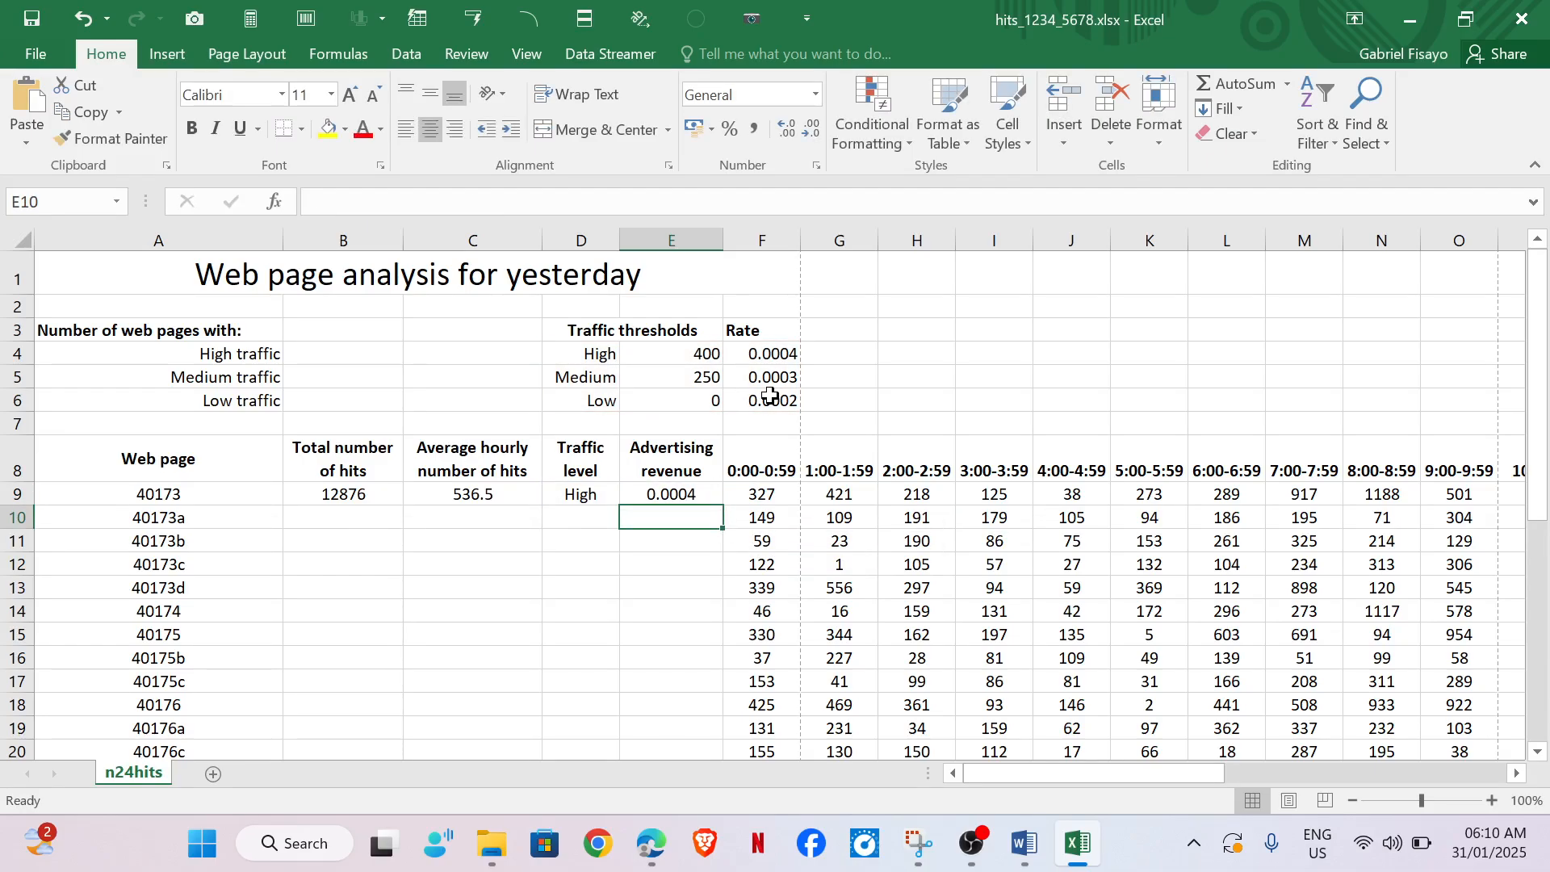
Step: Extend the lookup formula in E9 to multiply the rate by the total number of hits in B9
{"action": "left_click", "coordinate": [667, 495]}
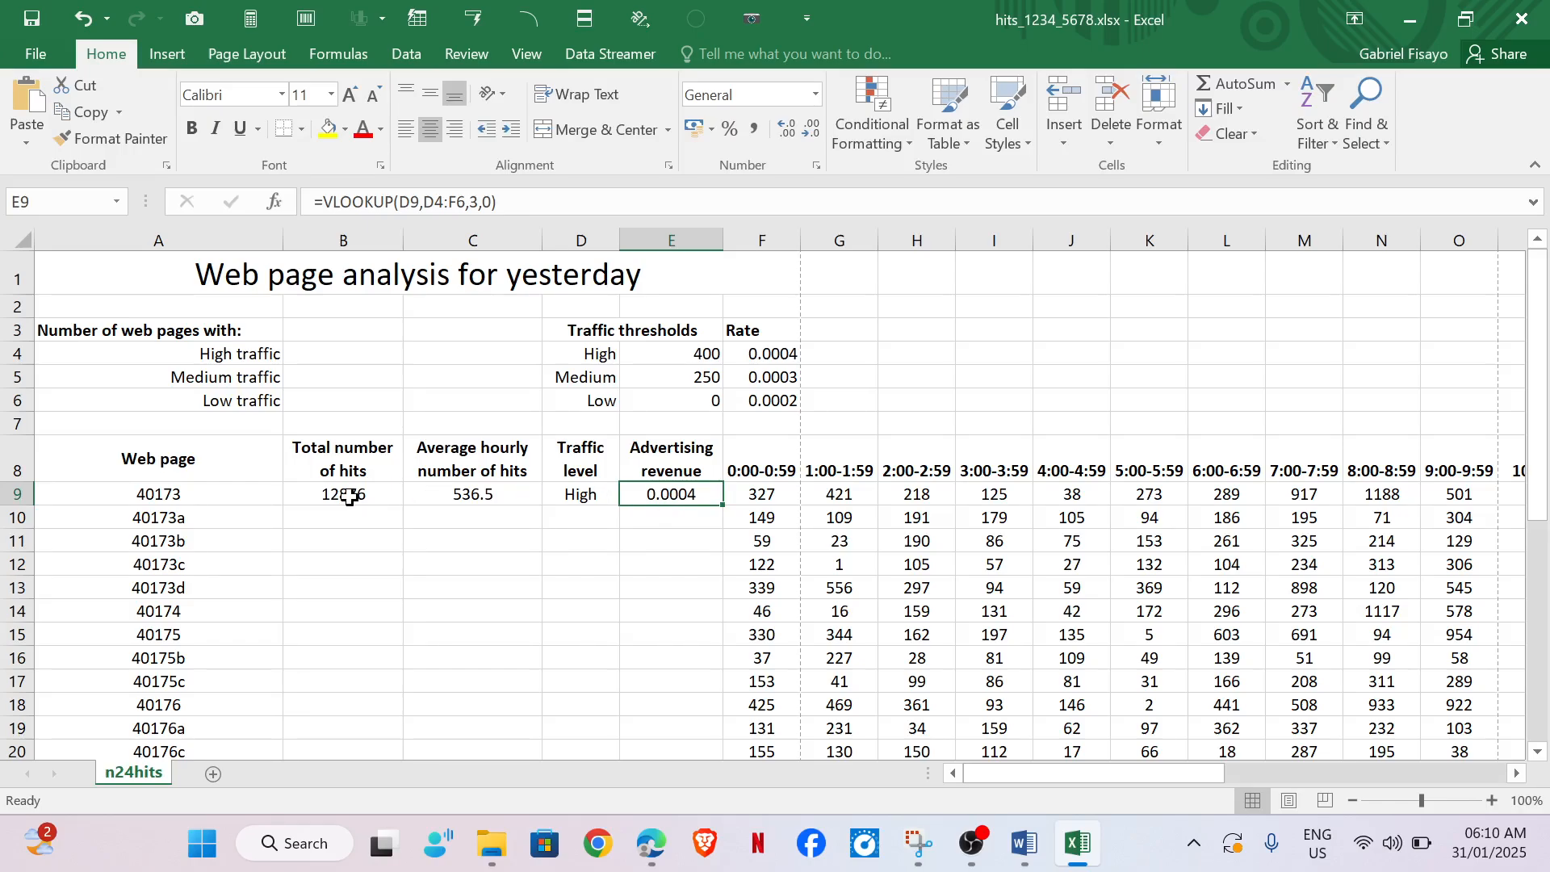
{"action": "double_click", "coordinate": [701, 494]}
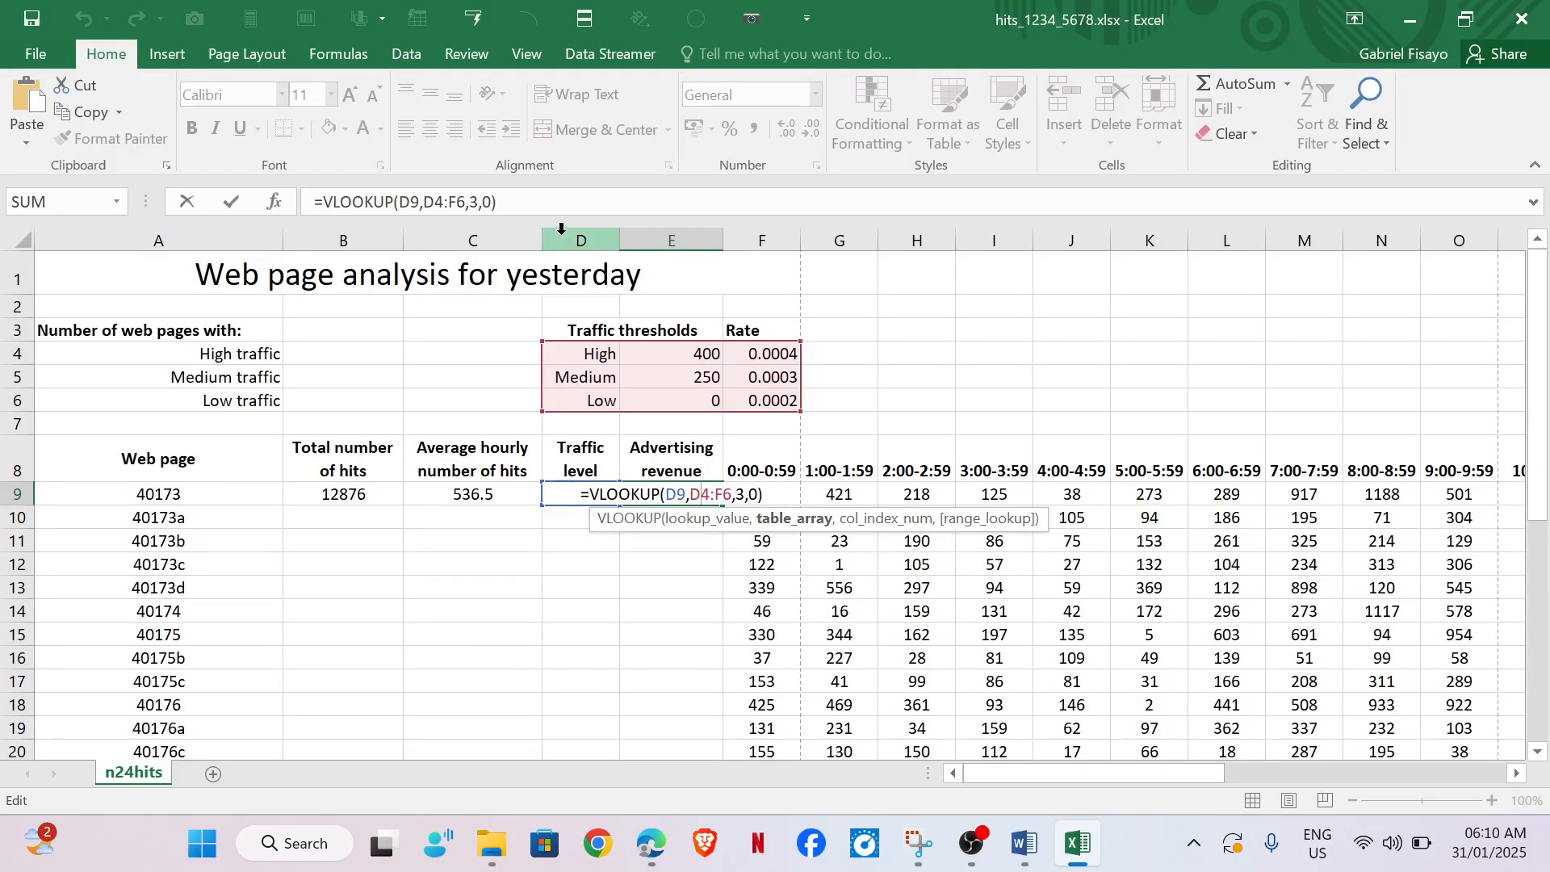
{"action": "left_click", "coordinate": [539, 201]}
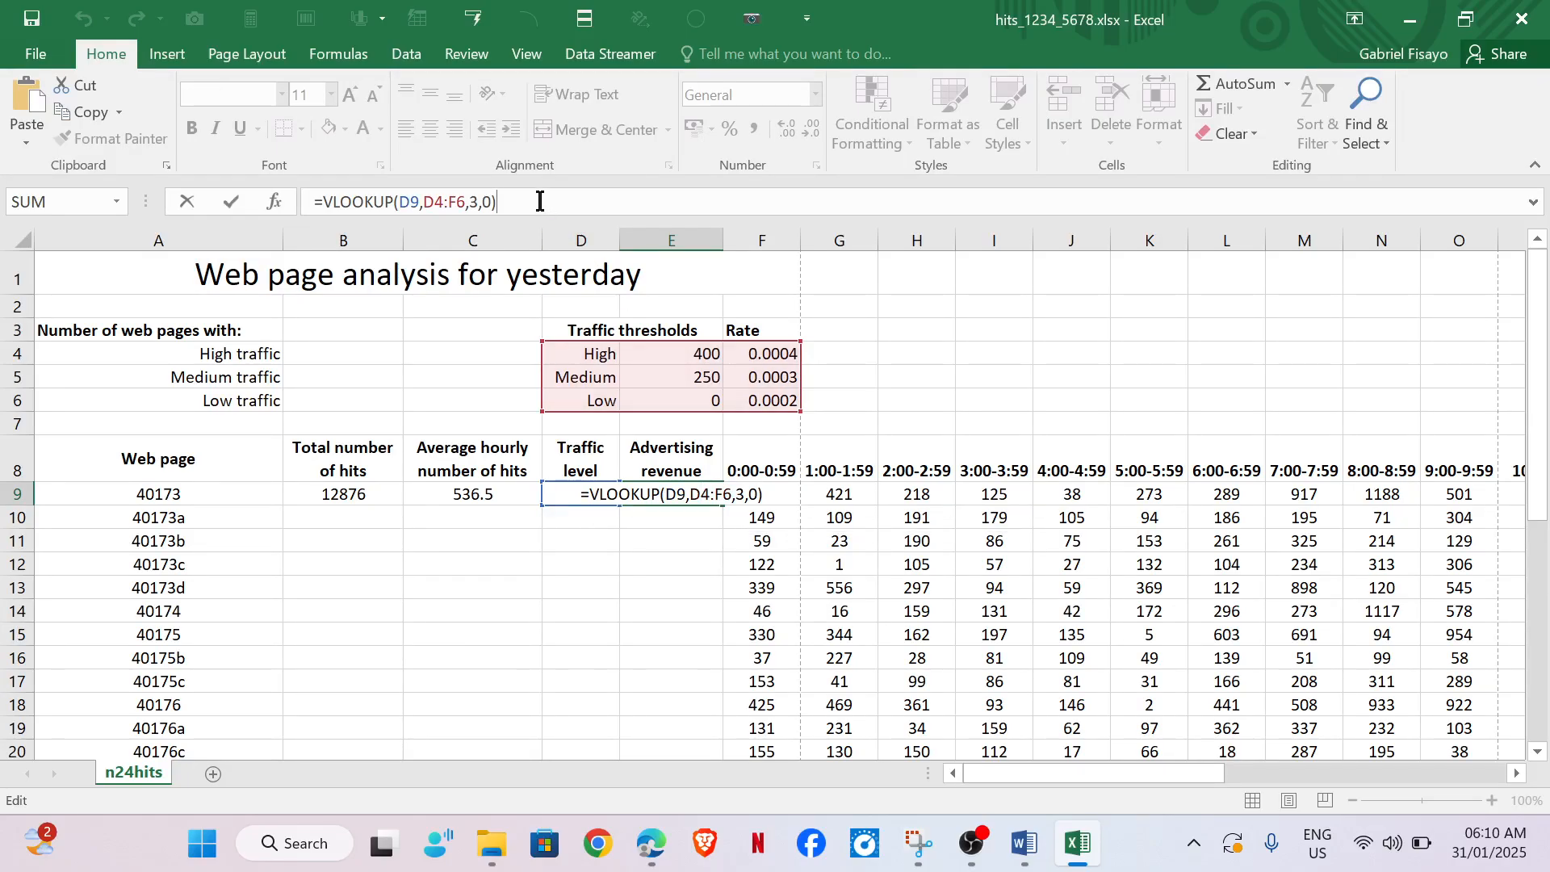
{"action": "type", "text": "*"}
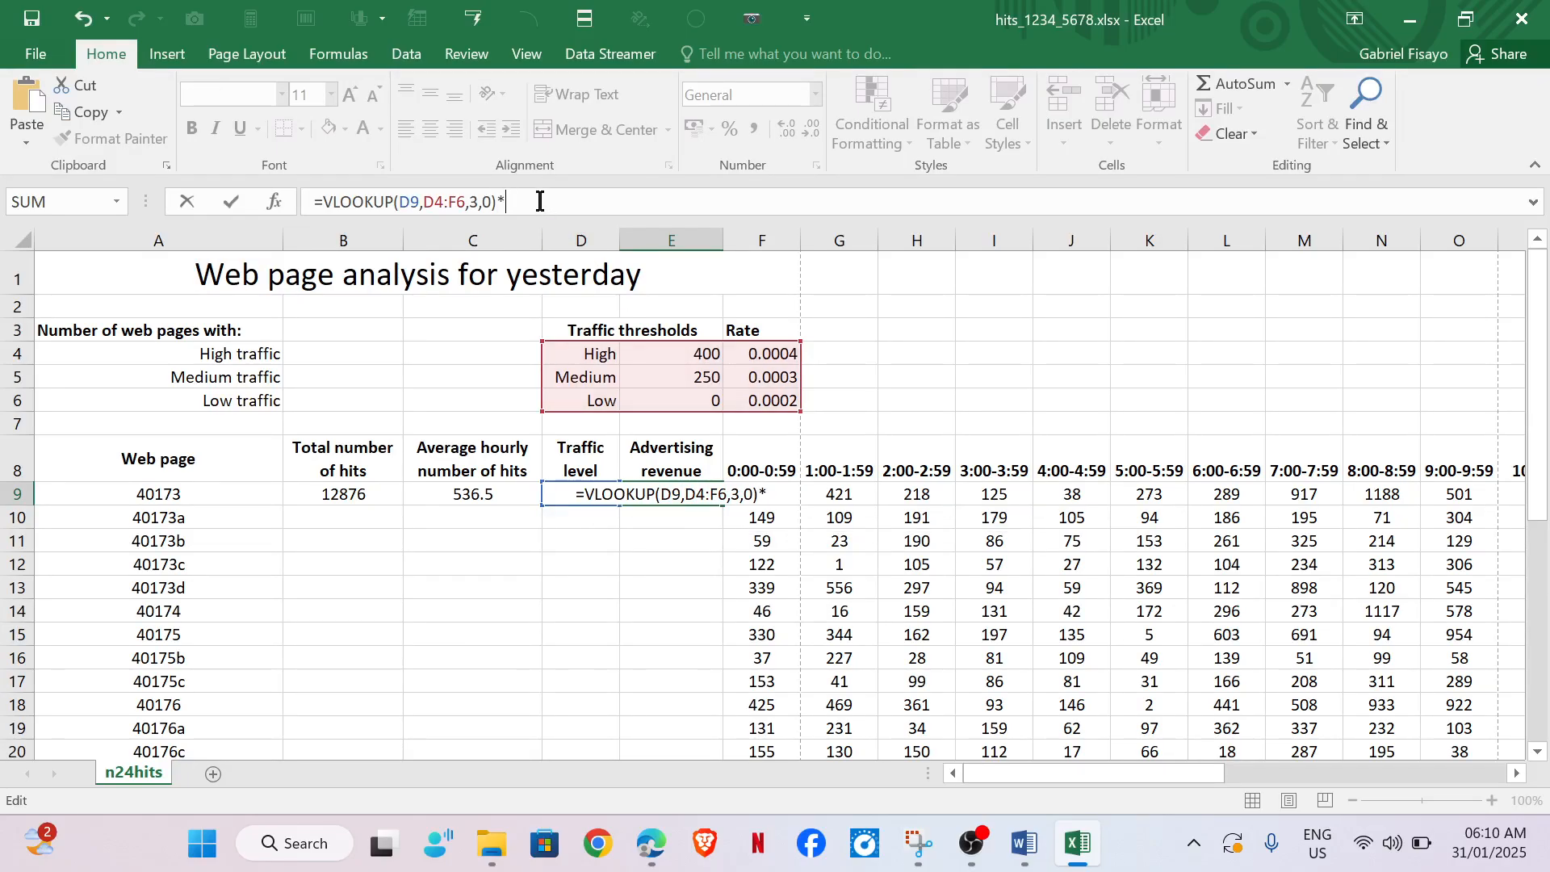
{"action": "left_click", "coordinate": [353, 496]}
{"action": "key", "text": "Return"}
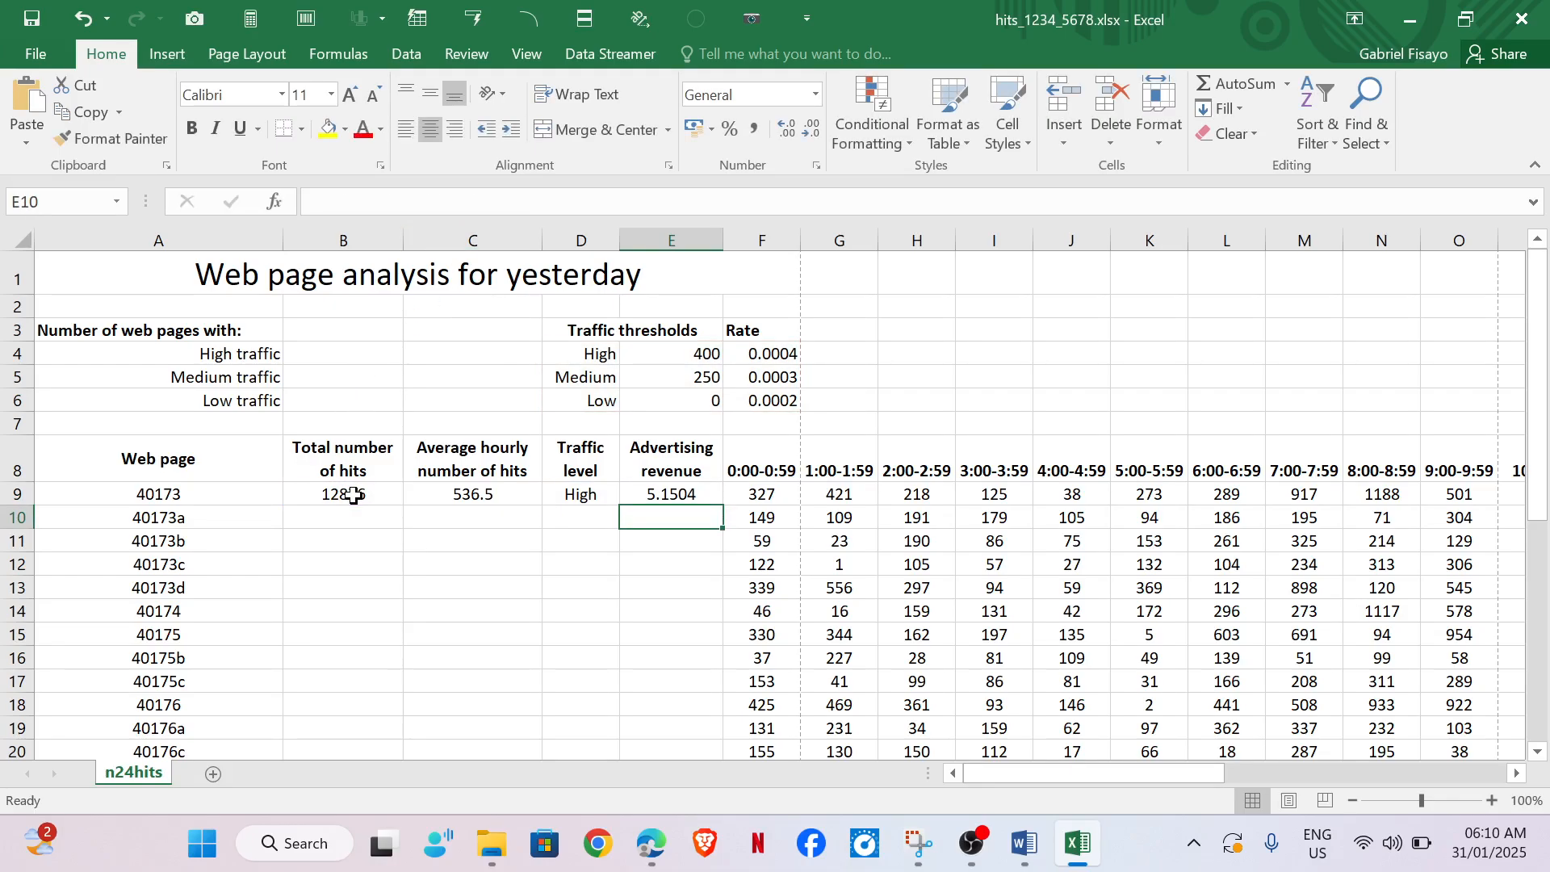
{"action": "left_click", "coordinate": [698, 496]}
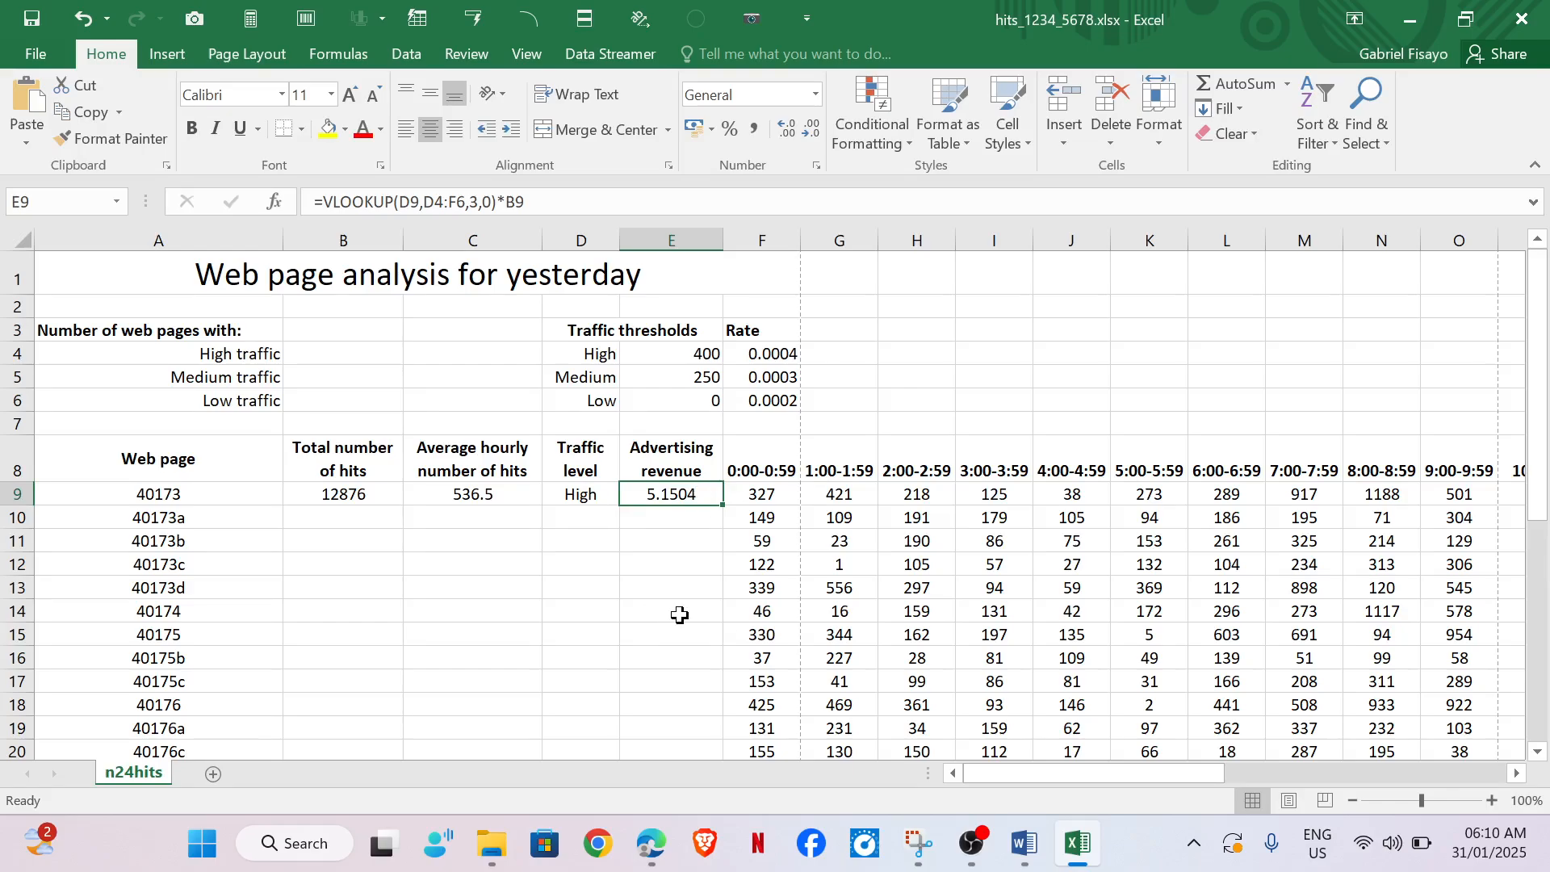
Step: Switch to the question paper PDF in Edge, underline the word "replicable" in question 6, and return to the Excel workbook
{"action": "left_click", "coordinate": [661, 776]}
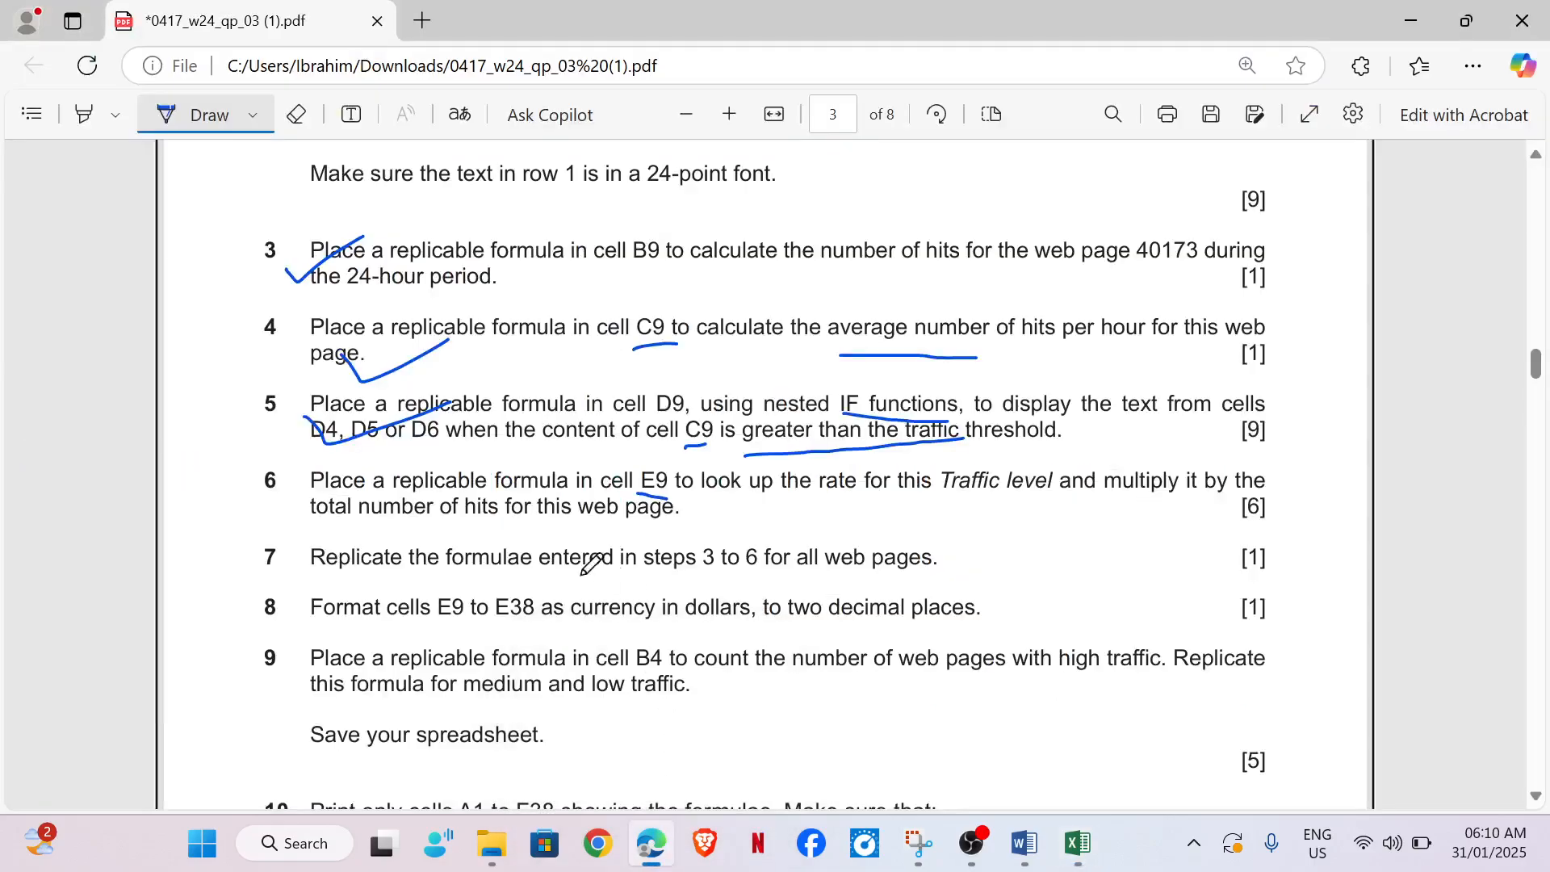
{"action": "left_click_drag", "start_coordinate": [401, 500], "coordinate": [489, 498]}
{"action": "mouse_move", "coordinate": [1088, 845]}
{"action": "left_click", "coordinate": [1096, 797]}
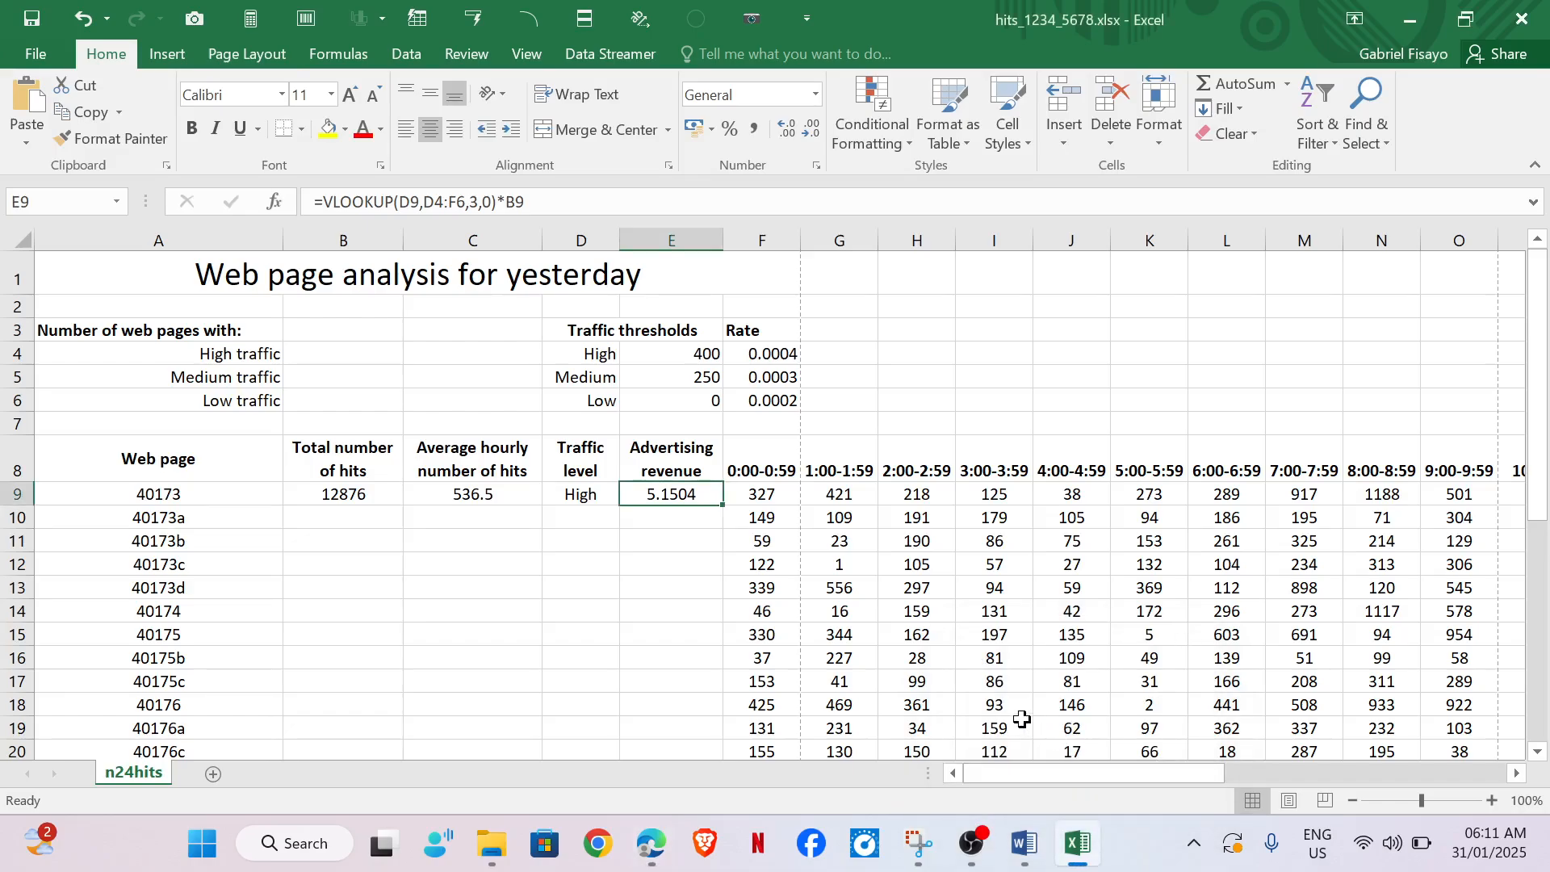
Step: Make the lookup range in the E9 formula absolute as $D$4:$F$6
{"action": "left_click_drag", "start_coordinate": [595, 354], "coordinate": [691, 408]}
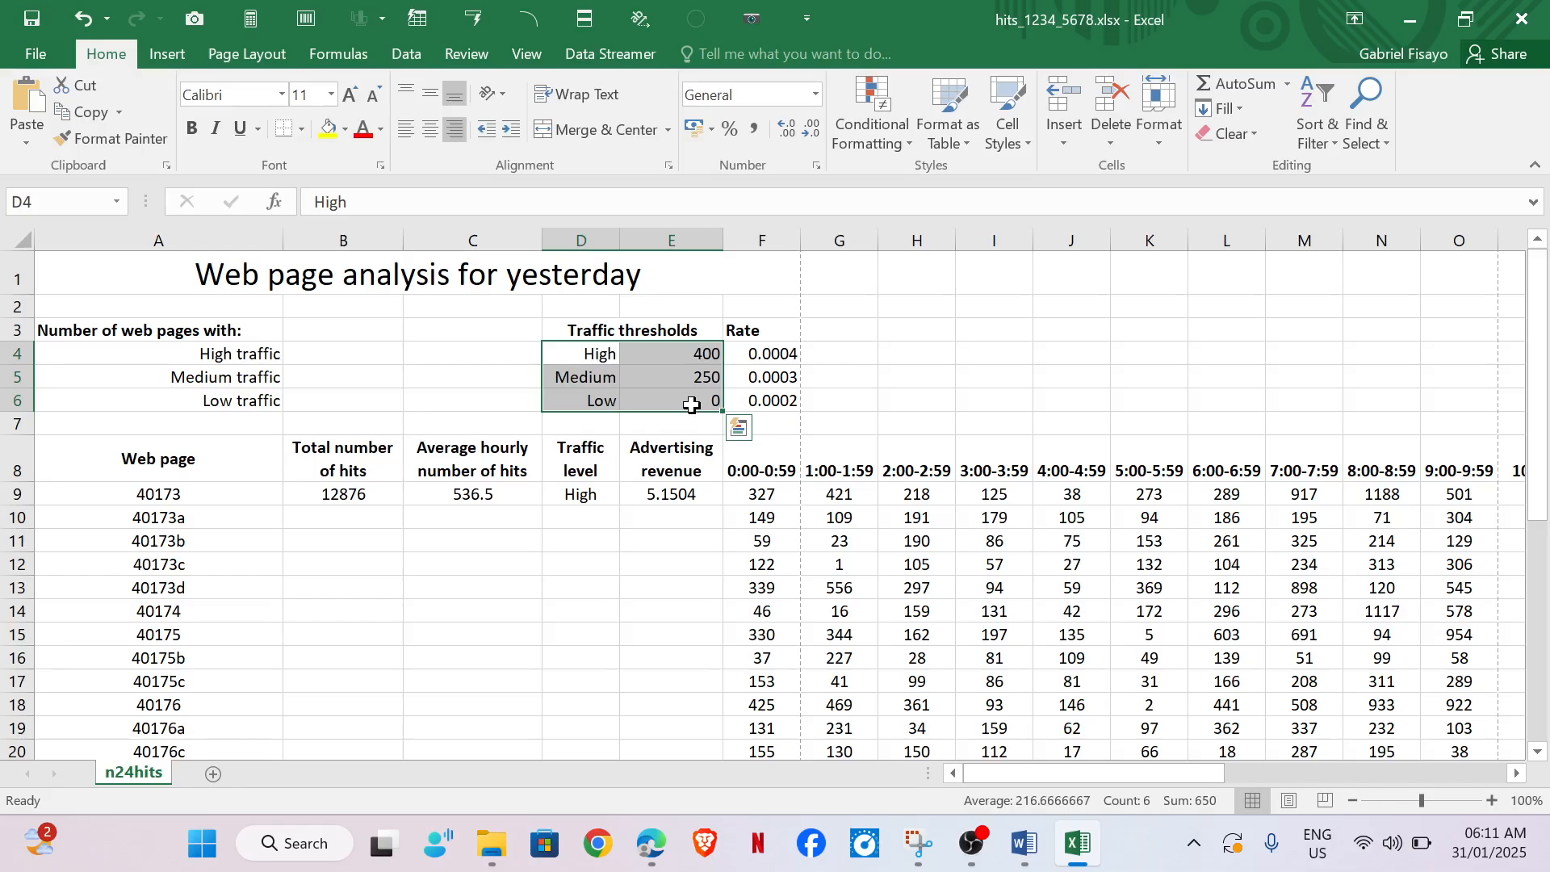
{"action": "left_click", "coordinate": [887, 398]}
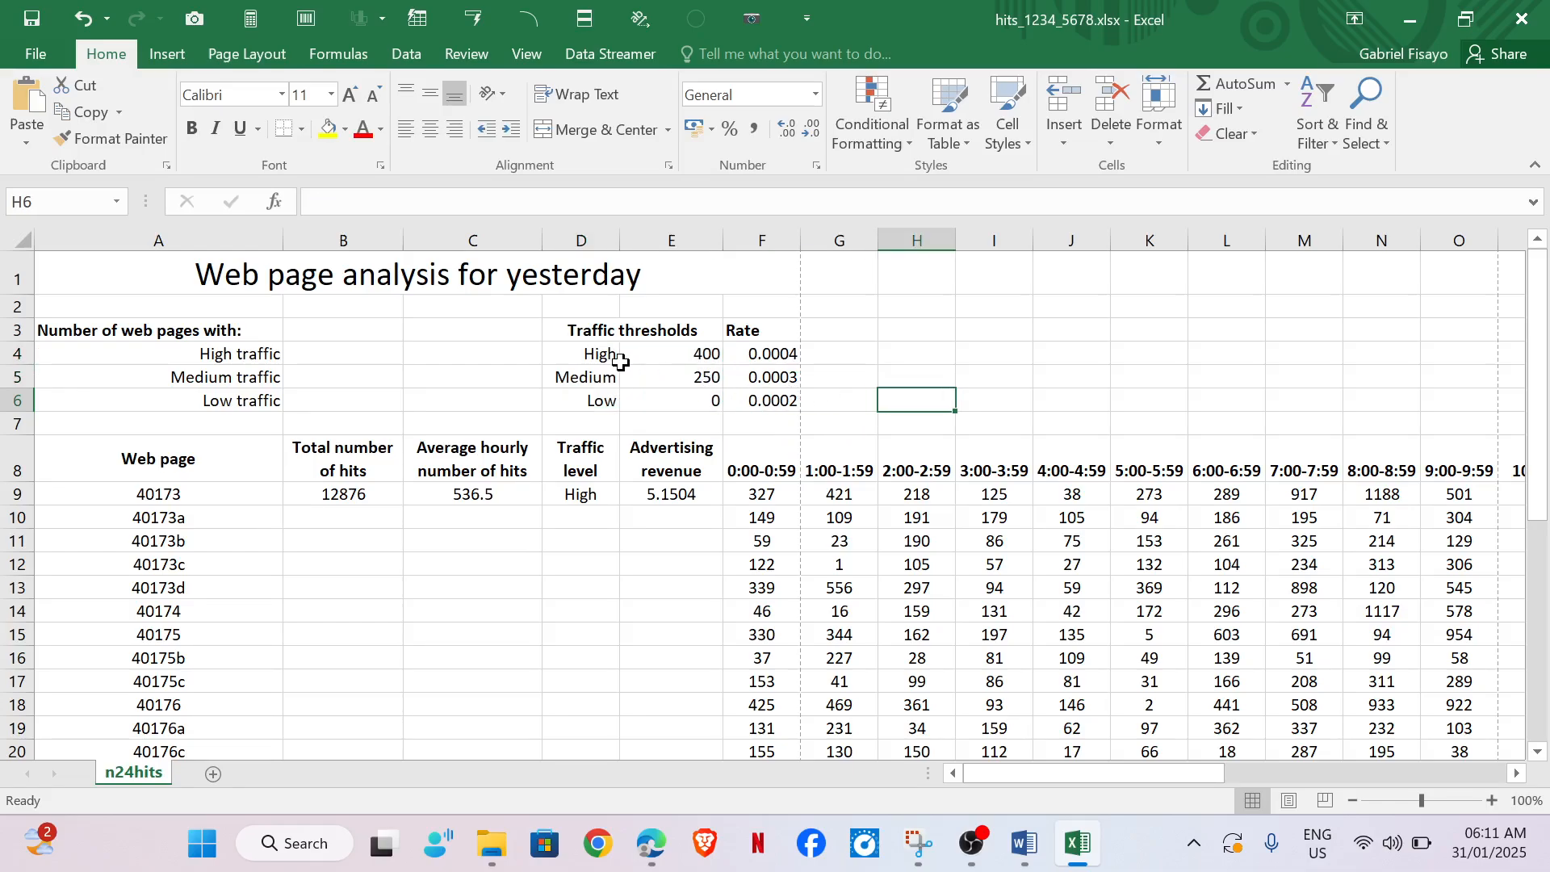
{"action": "left_click_drag", "start_coordinate": [602, 354], "coordinate": [751, 400]}
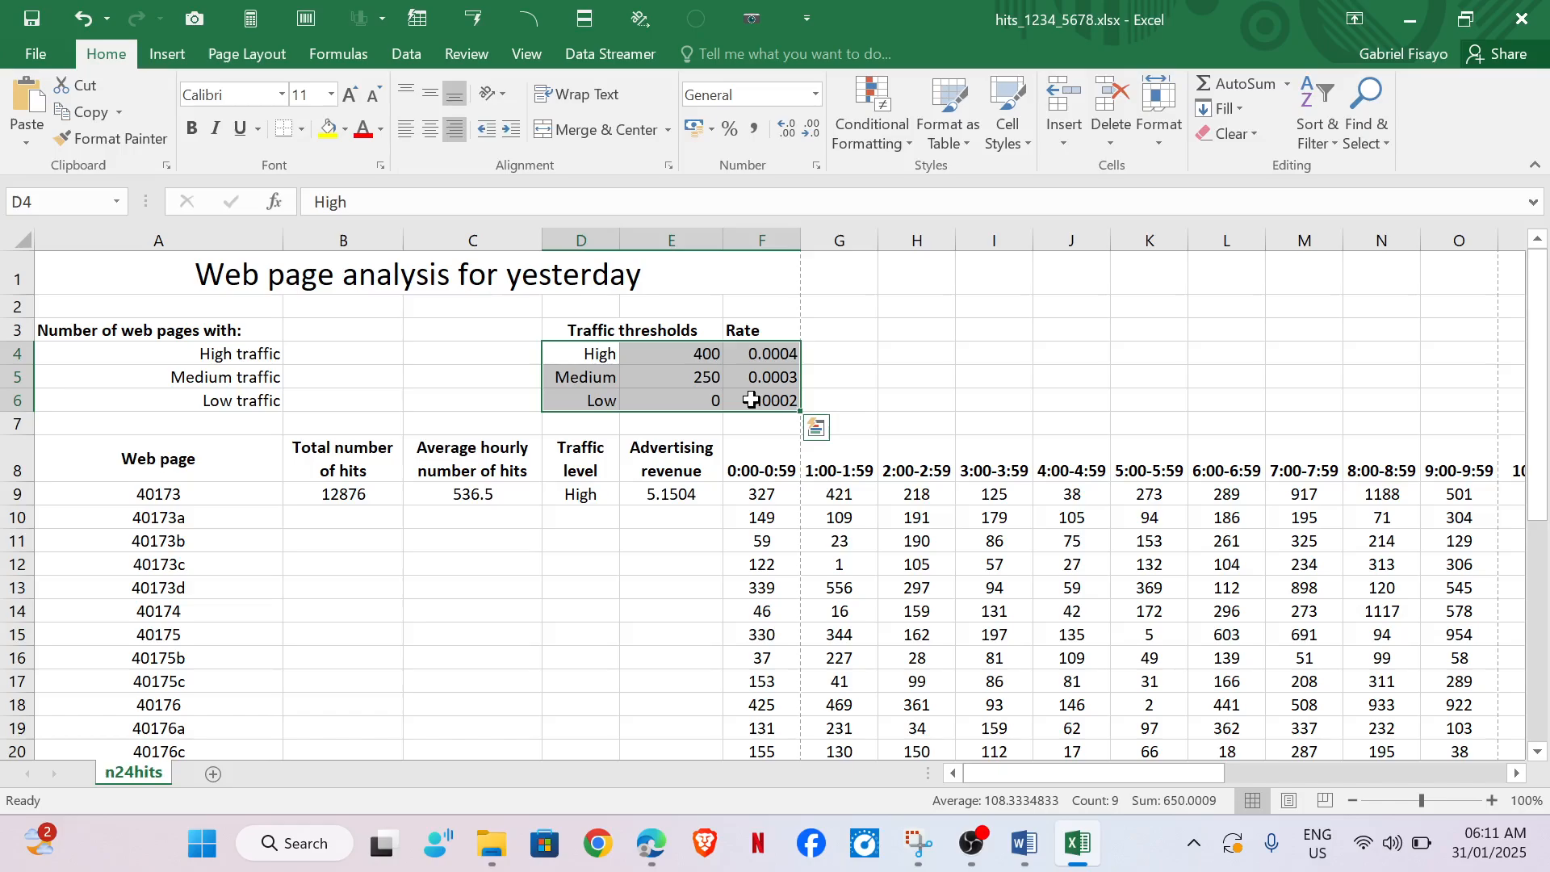
{"action": "left_click", "coordinate": [665, 496]}
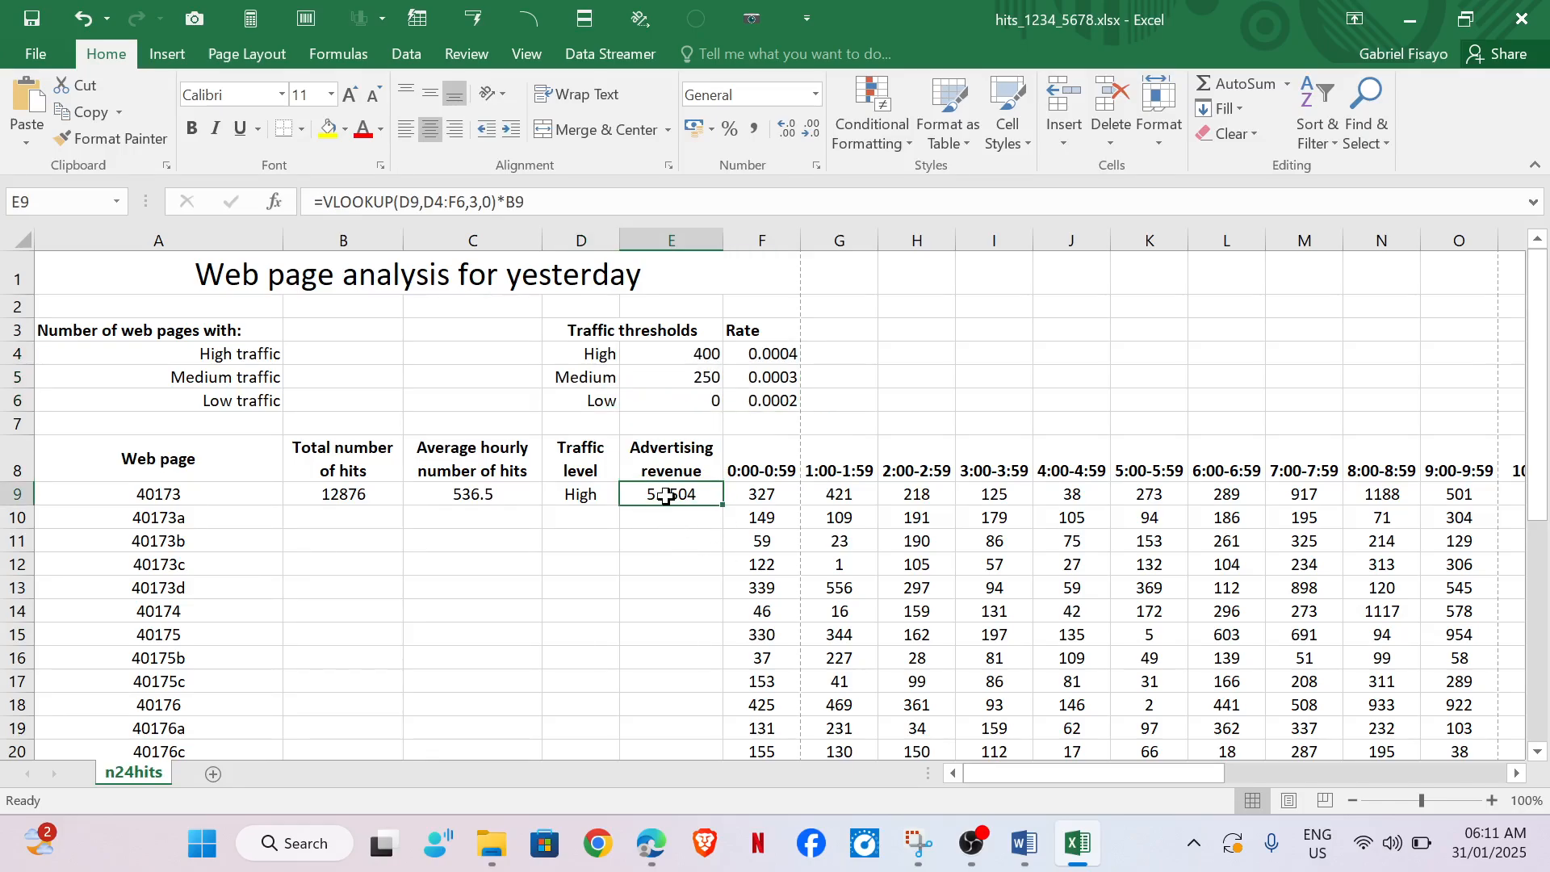
{"action": "double_click", "coordinate": [666, 496]}
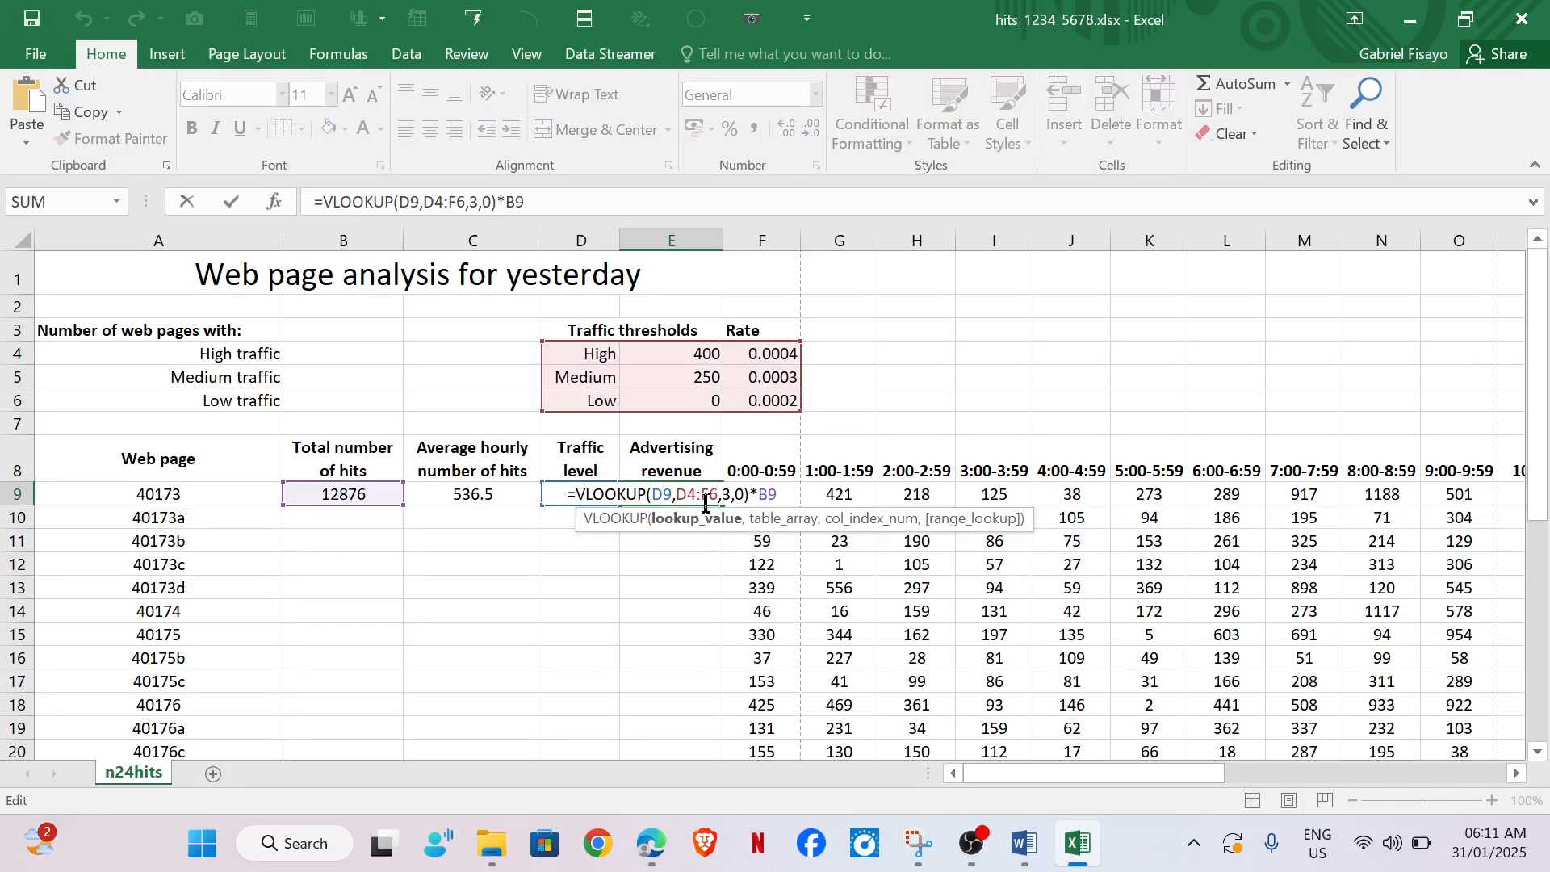
{"action": "left_click", "coordinate": [678, 500]}
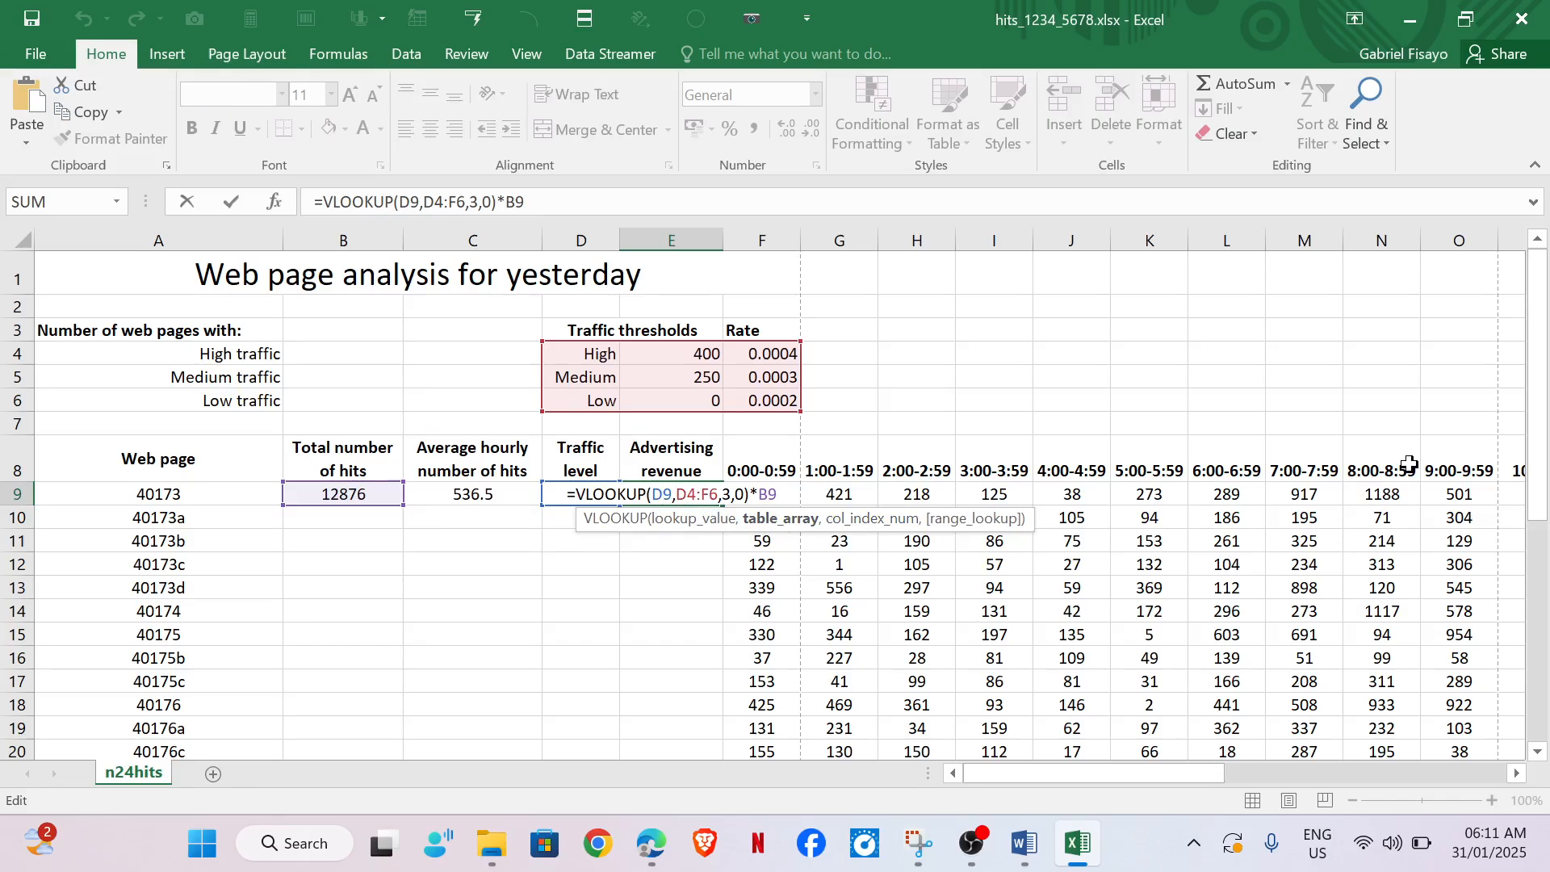
{"action": "type", "text": "$D"}
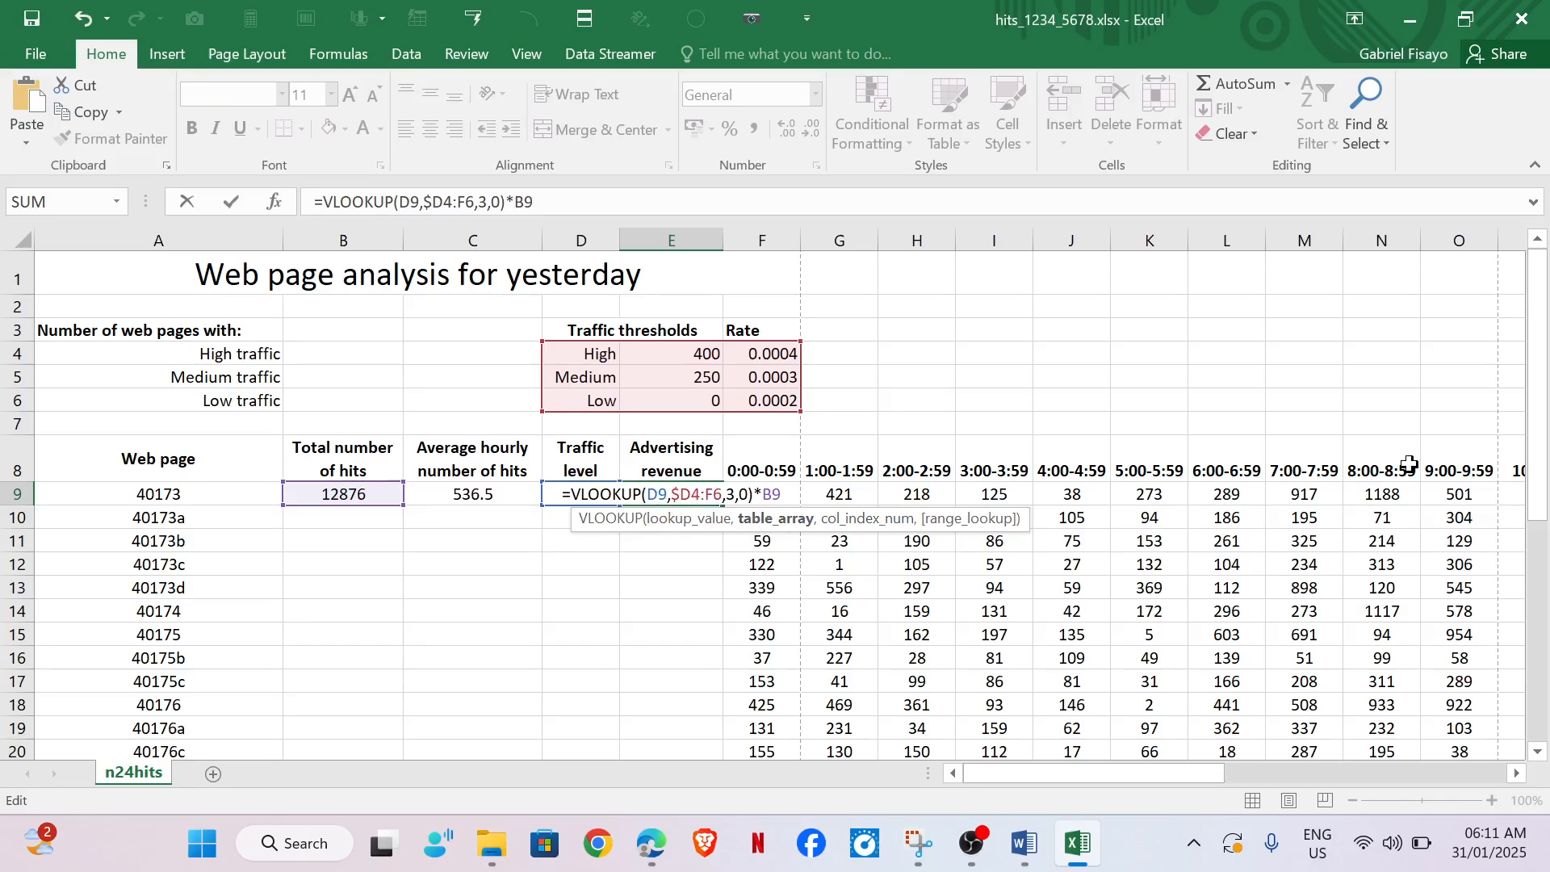
{"action": "type", "text": "$4:"}
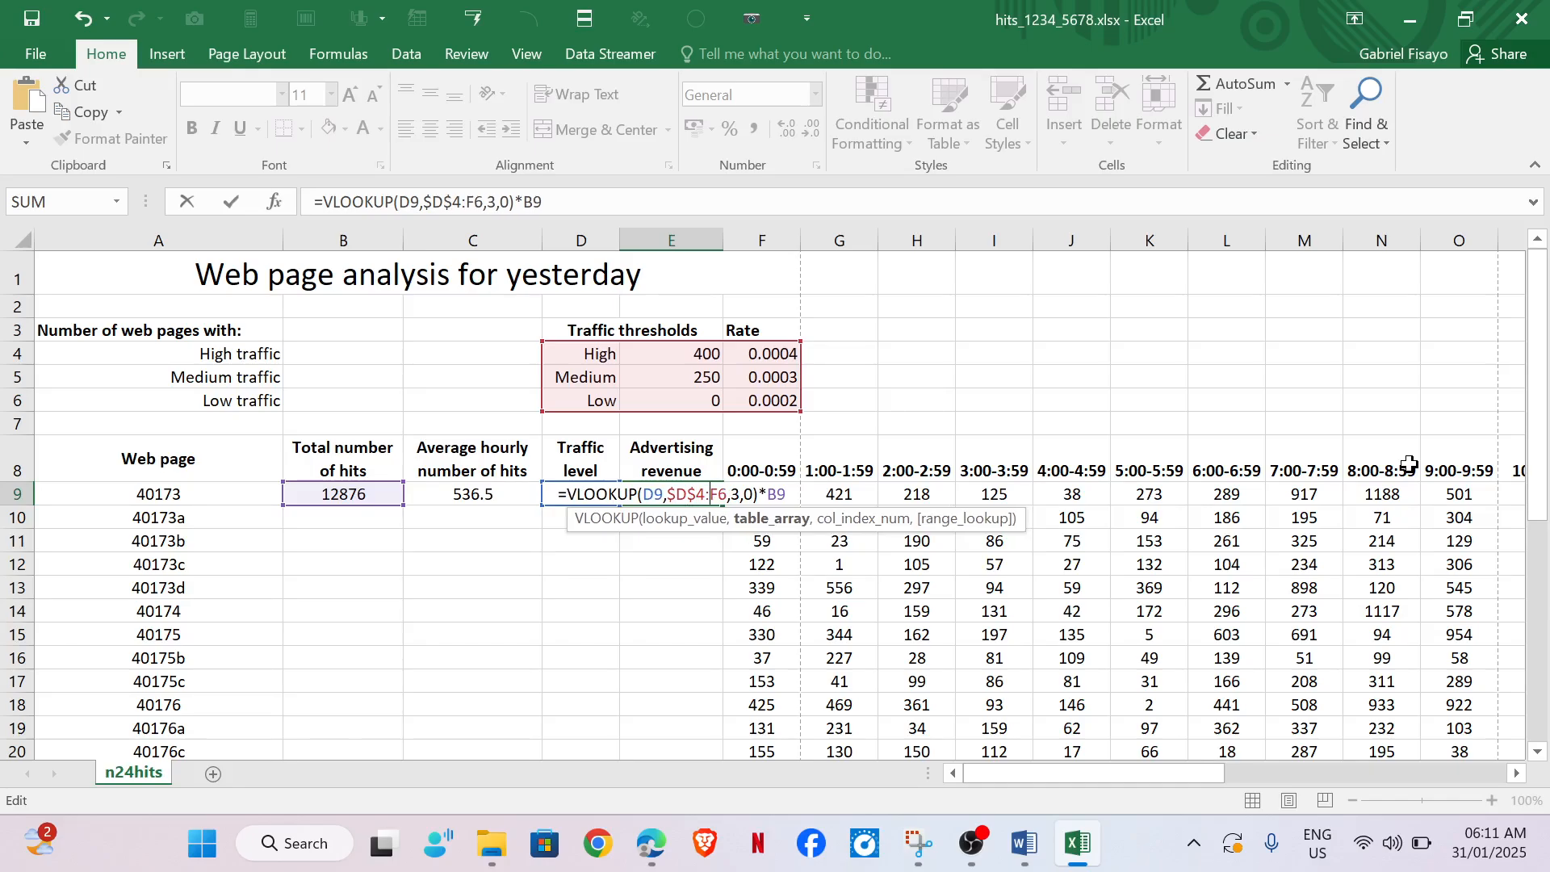
{"action": "type", "text": "$F"}
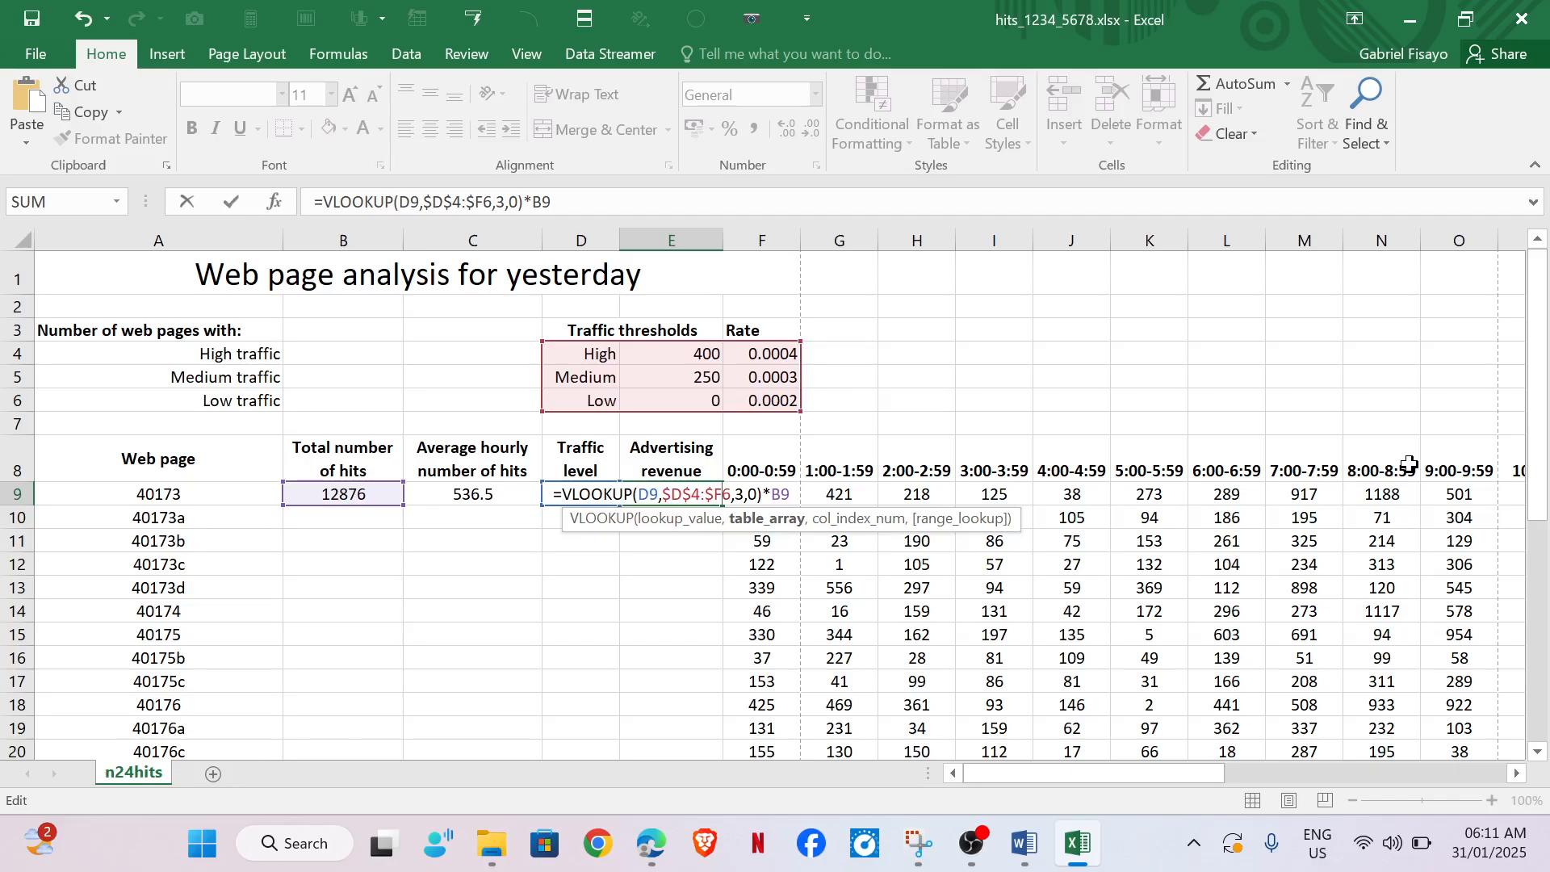
{"action": "type", "text": "$"}
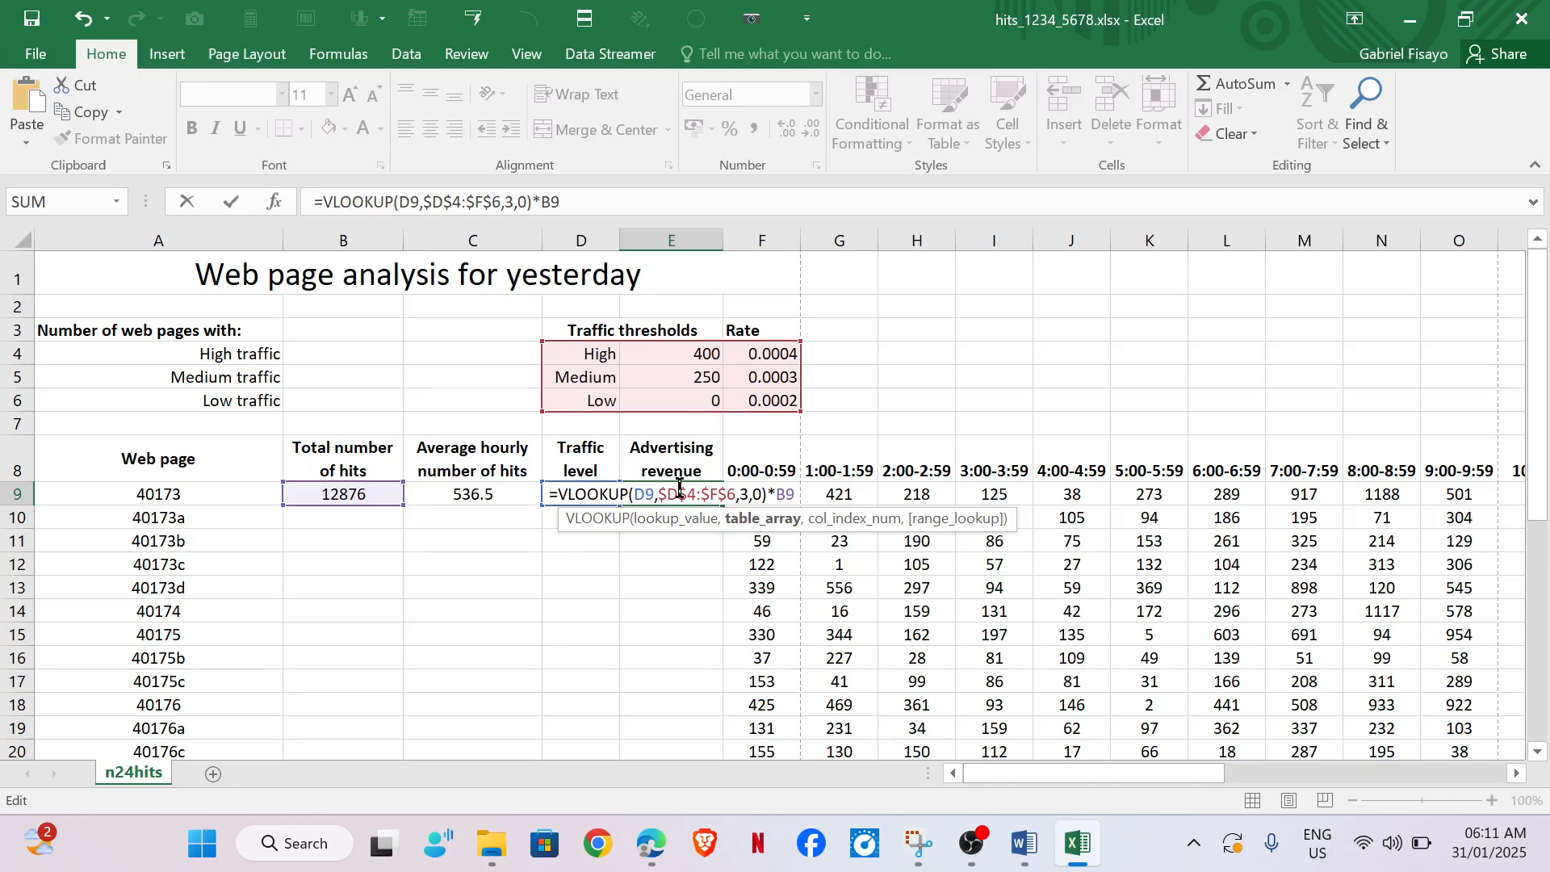
{"action": "key", "text": "Return"}
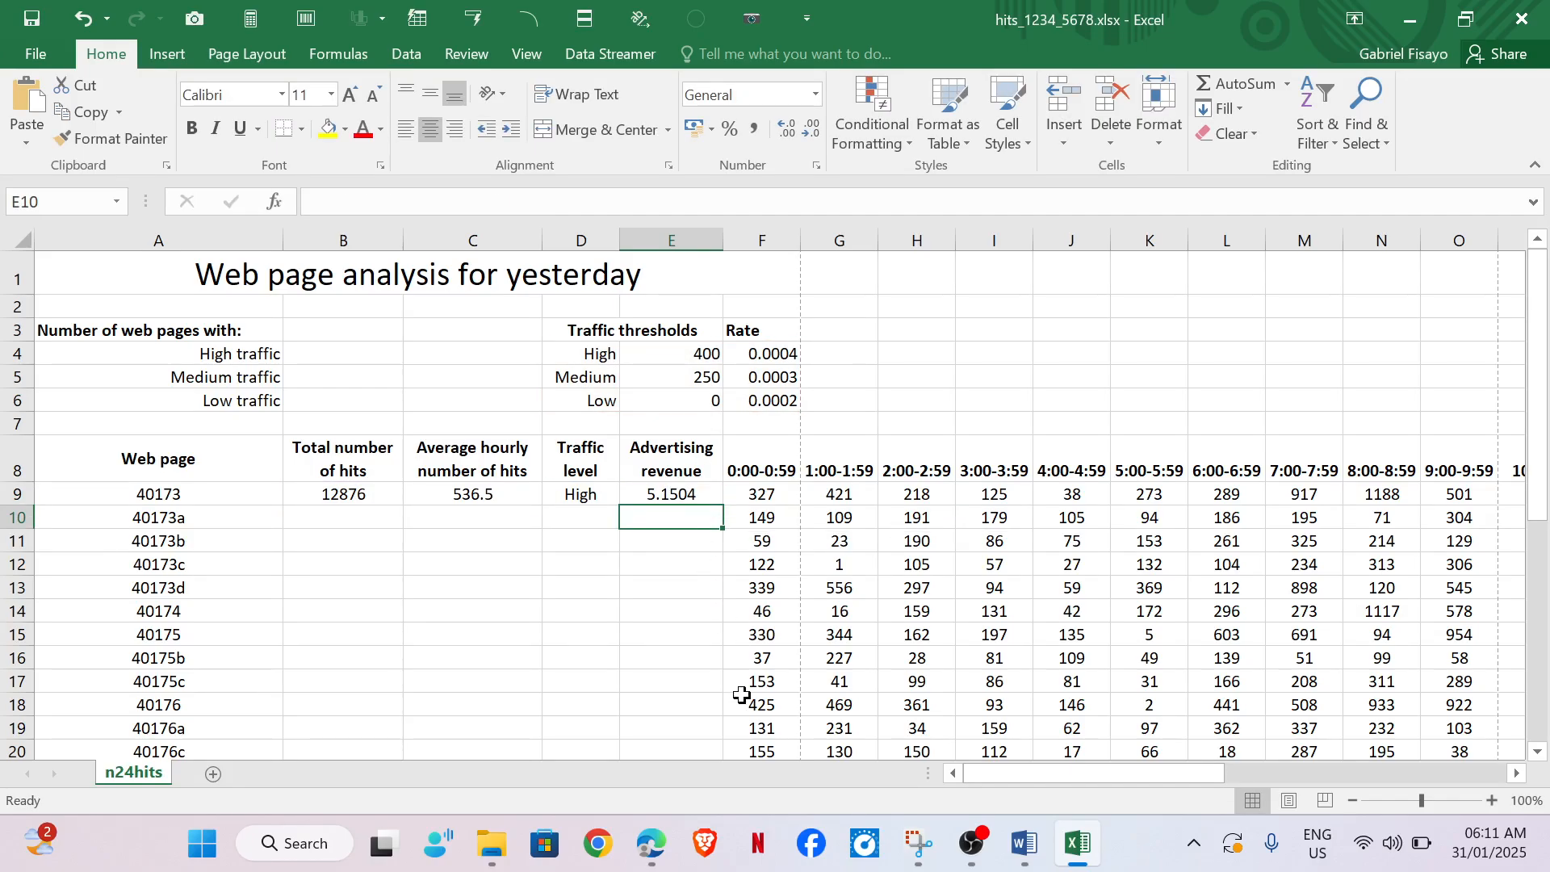
Step: Switch to the question paper PDF in Edge and draw a tick mark over question 6
{"action": "mouse_move", "coordinate": [651, 843]}
{"action": "left_click", "coordinate": [657, 756]}
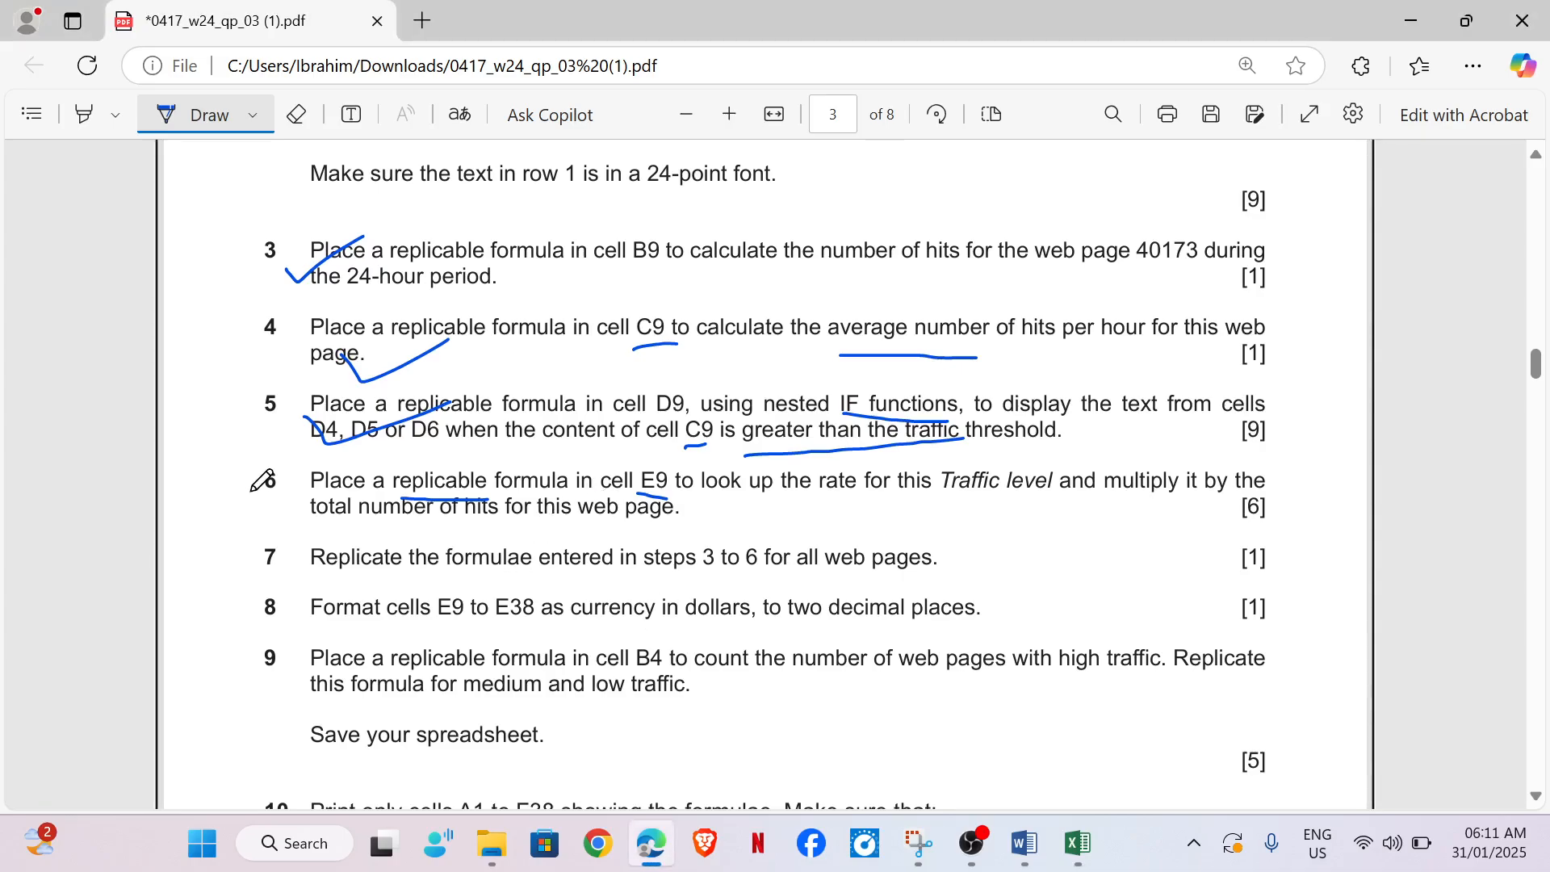
{"action": "left_click_drag", "start_coordinate": [252, 491], "coordinate": [381, 442]}
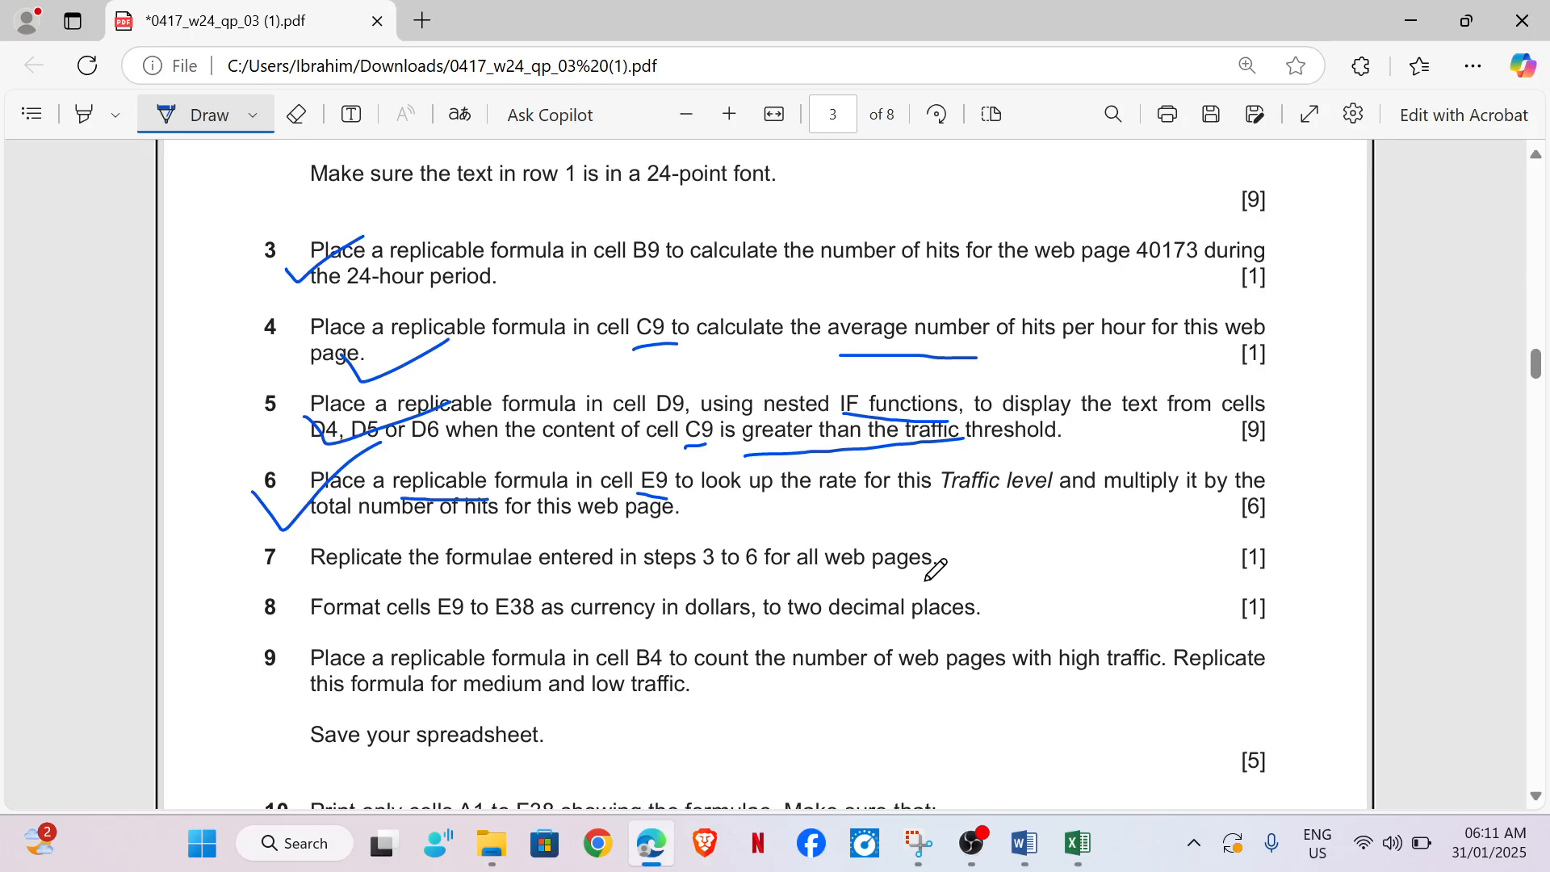
Step: Switch to the Excel workbook and copy the total hits formula in B9 and the average formula in C9 down to row 38
{"action": "mouse_move", "coordinate": [1096, 817]}
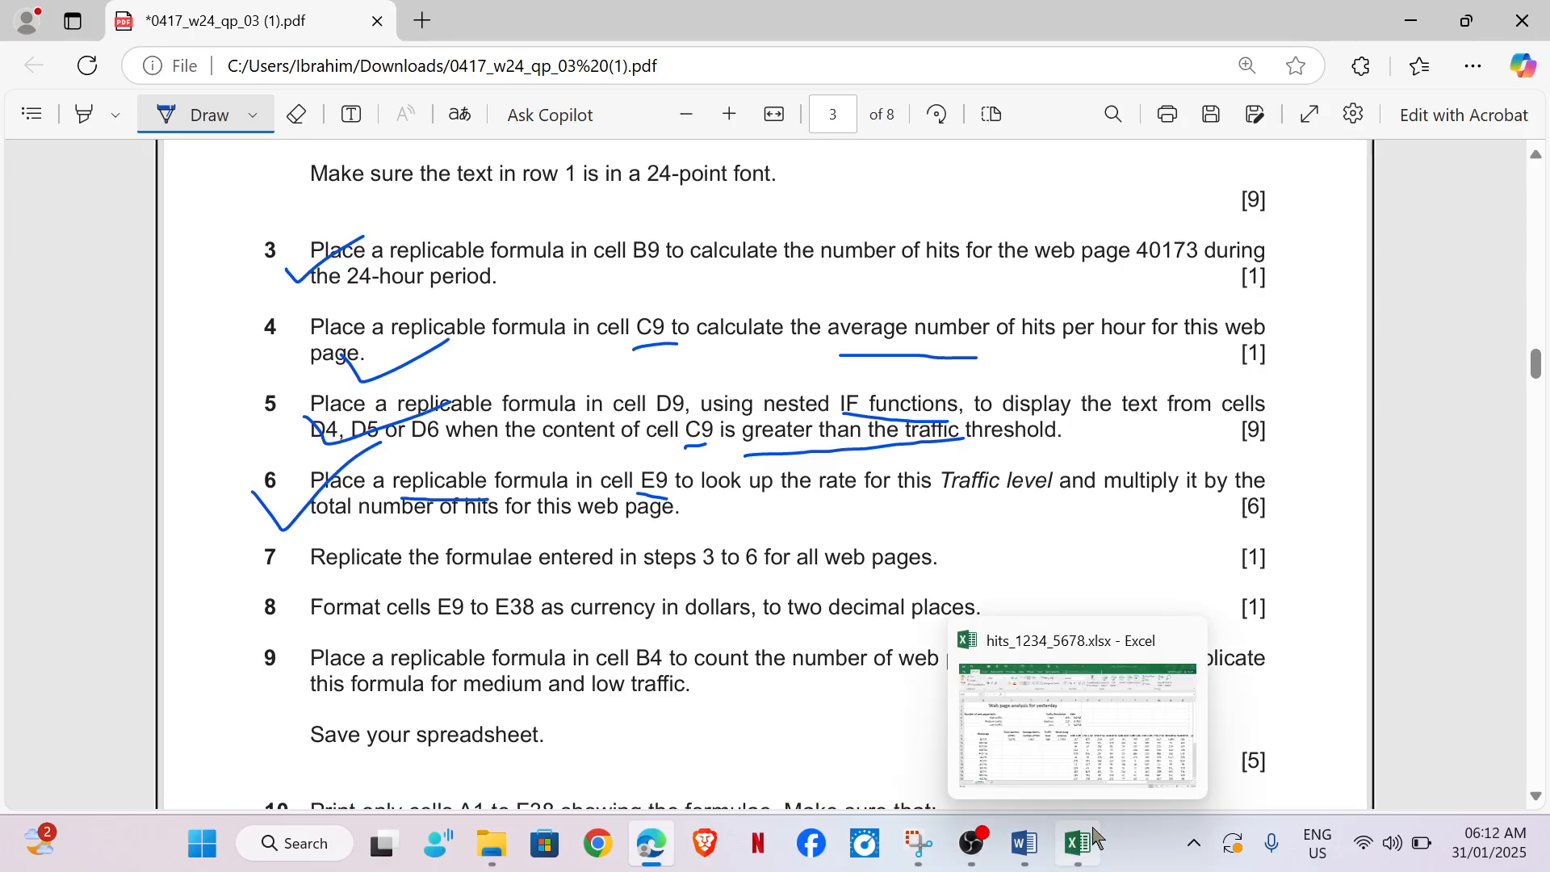
{"action": "left_click", "coordinate": [1123, 755]}
{"action": "left_click_drag", "start_coordinate": [343, 494], "coordinate": [670, 516]}
{"action": "left_click", "coordinate": [472, 587]}
{"action": "left_click", "coordinate": [341, 494]}
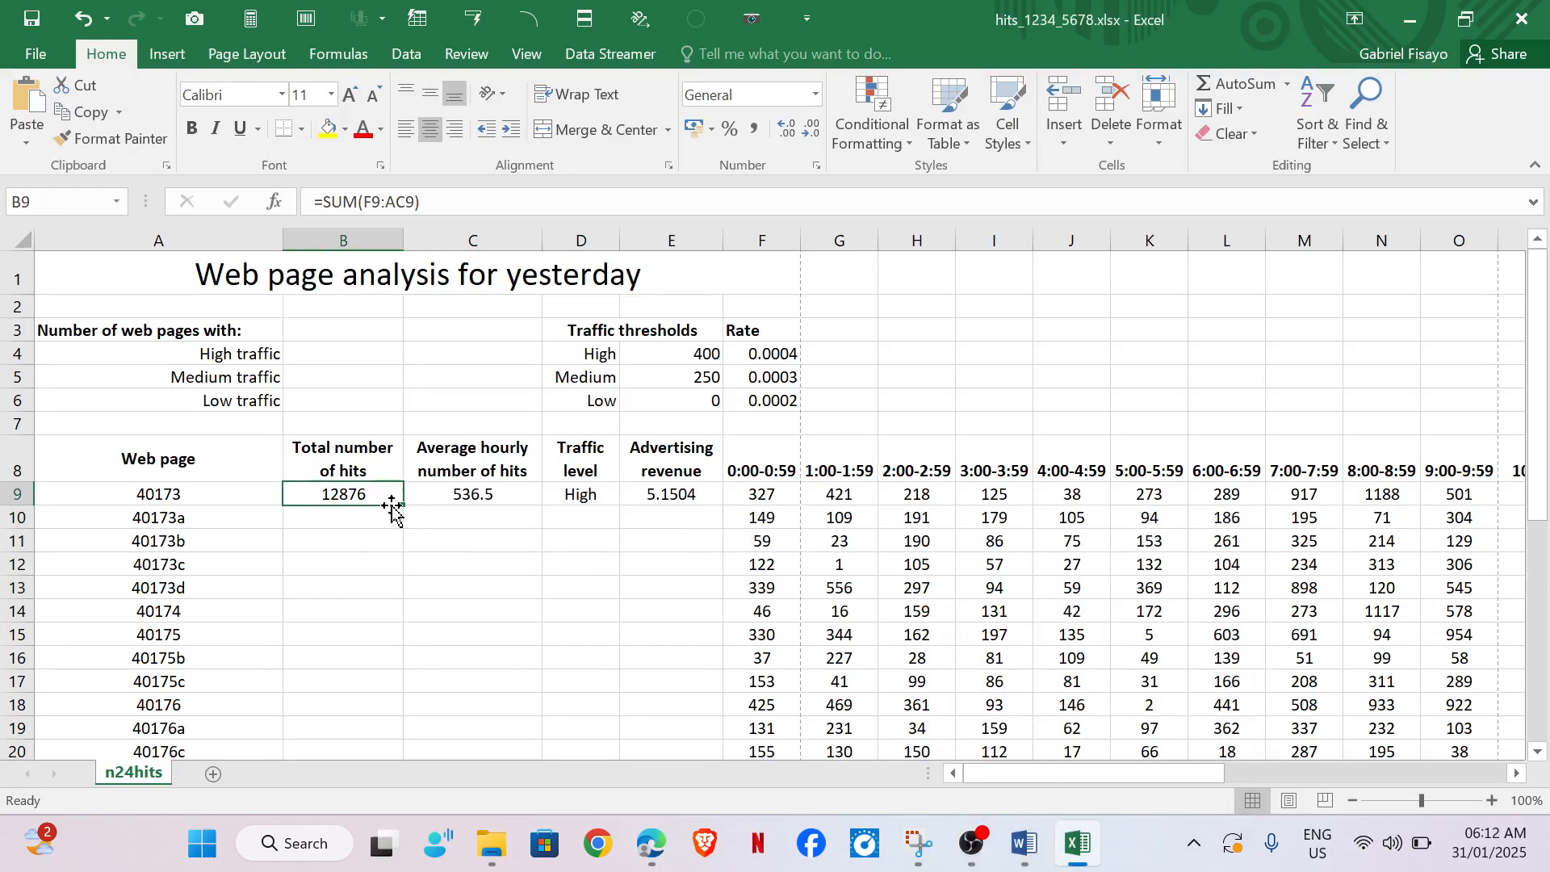
{"action": "double_click", "coordinate": [401, 505]}
{"action": "left_click", "coordinate": [501, 499]}
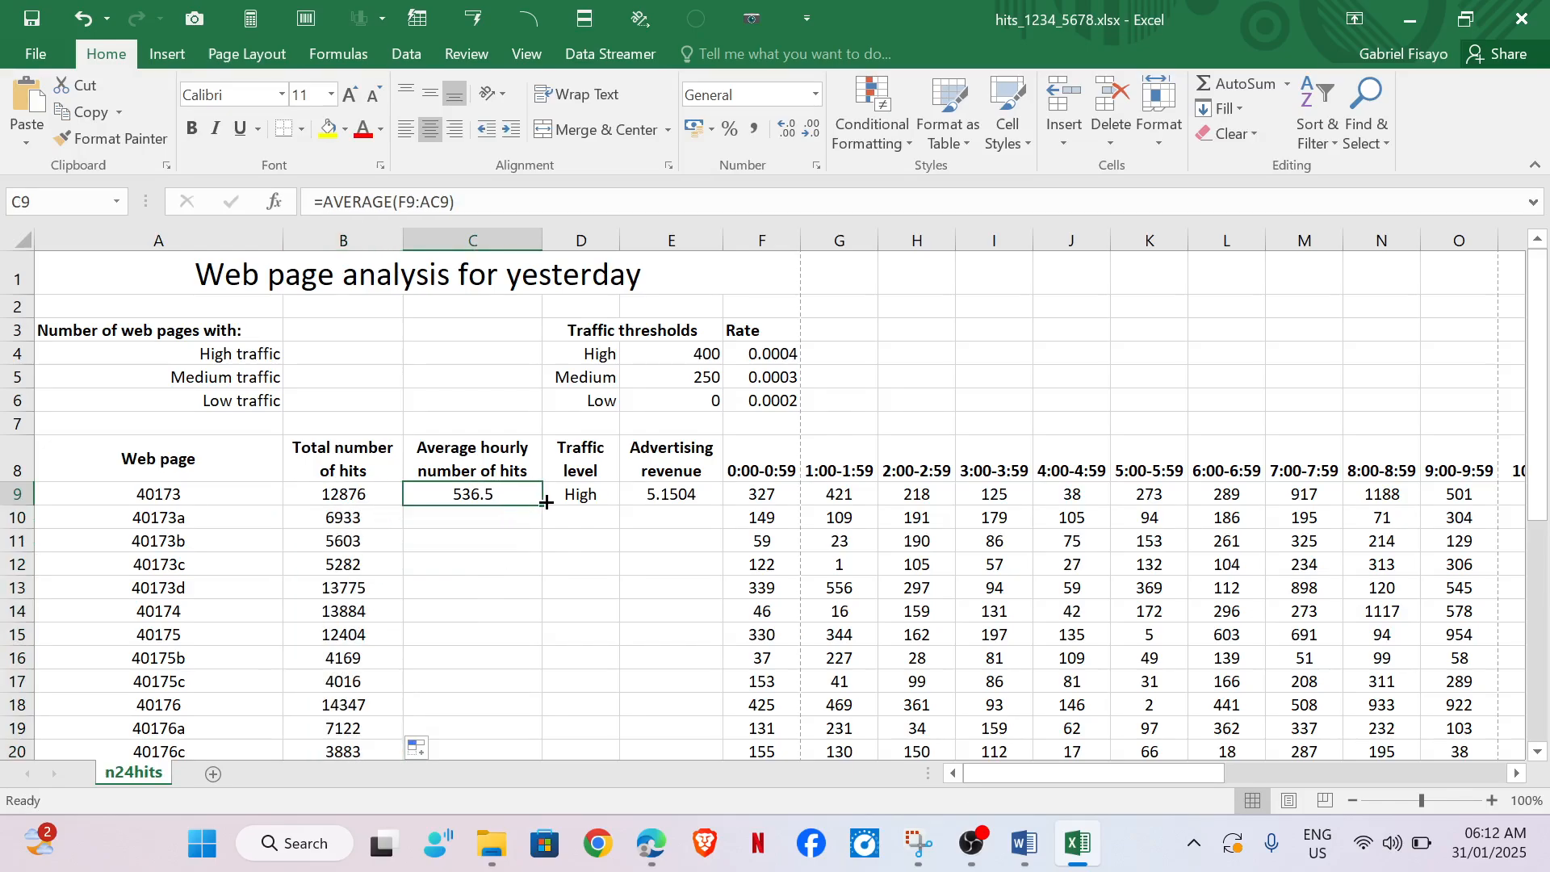
{"action": "double_click", "coordinate": [547, 505]}
Step: Copy the traffic level formula in D9 and the advertising revenue formula in E9 down to row 38
{"action": "left_click", "coordinate": [588, 496]}
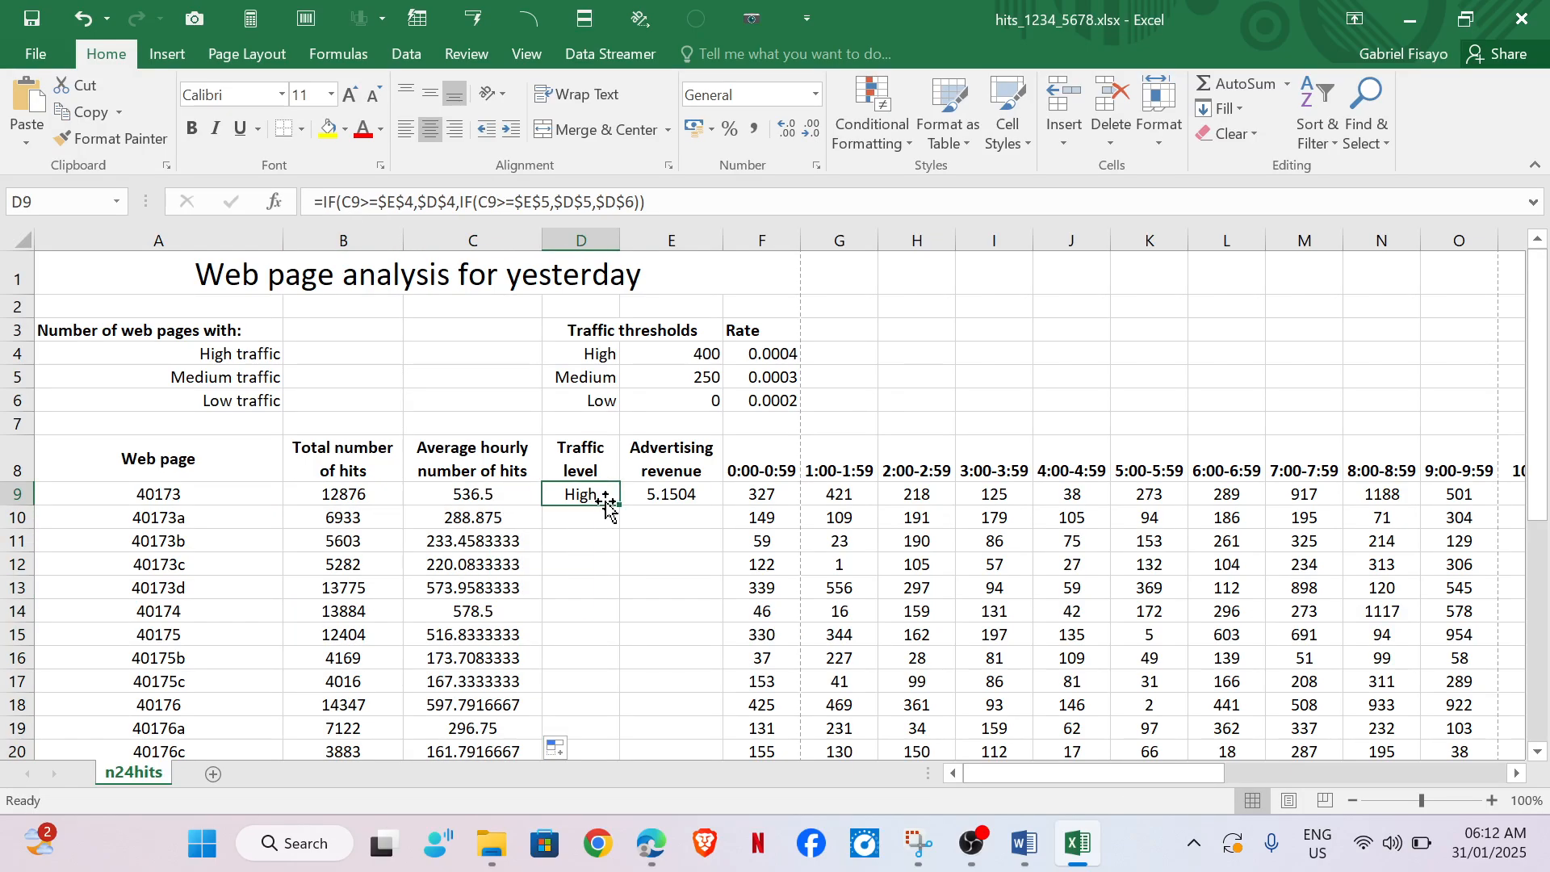
{"action": "double_click", "coordinate": [625, 505]}
{"action": "left_click", "coordinate": [679, 495]}
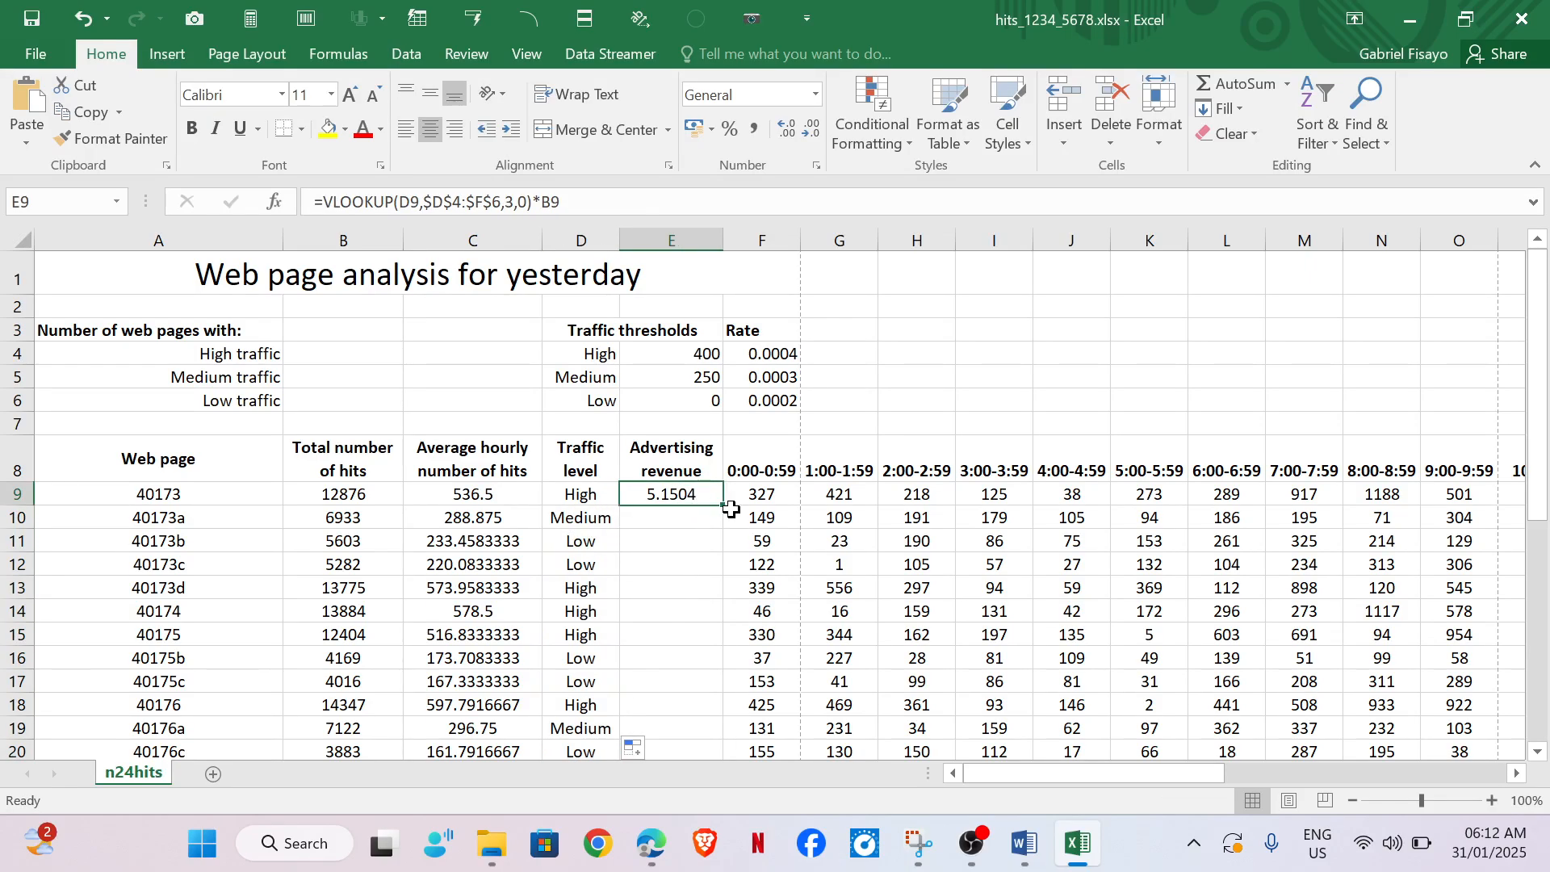
{"action": "left_click", "coordinate": [734, 468]}
{"action": "left_click", "coordinate": [711, 494]}
{"action": "double_click", "coordinate": [719, 507]}
{"action": "scroll", "coordinate": [726, 493], "scroll_direction": "down", "scroll_amount": 10}
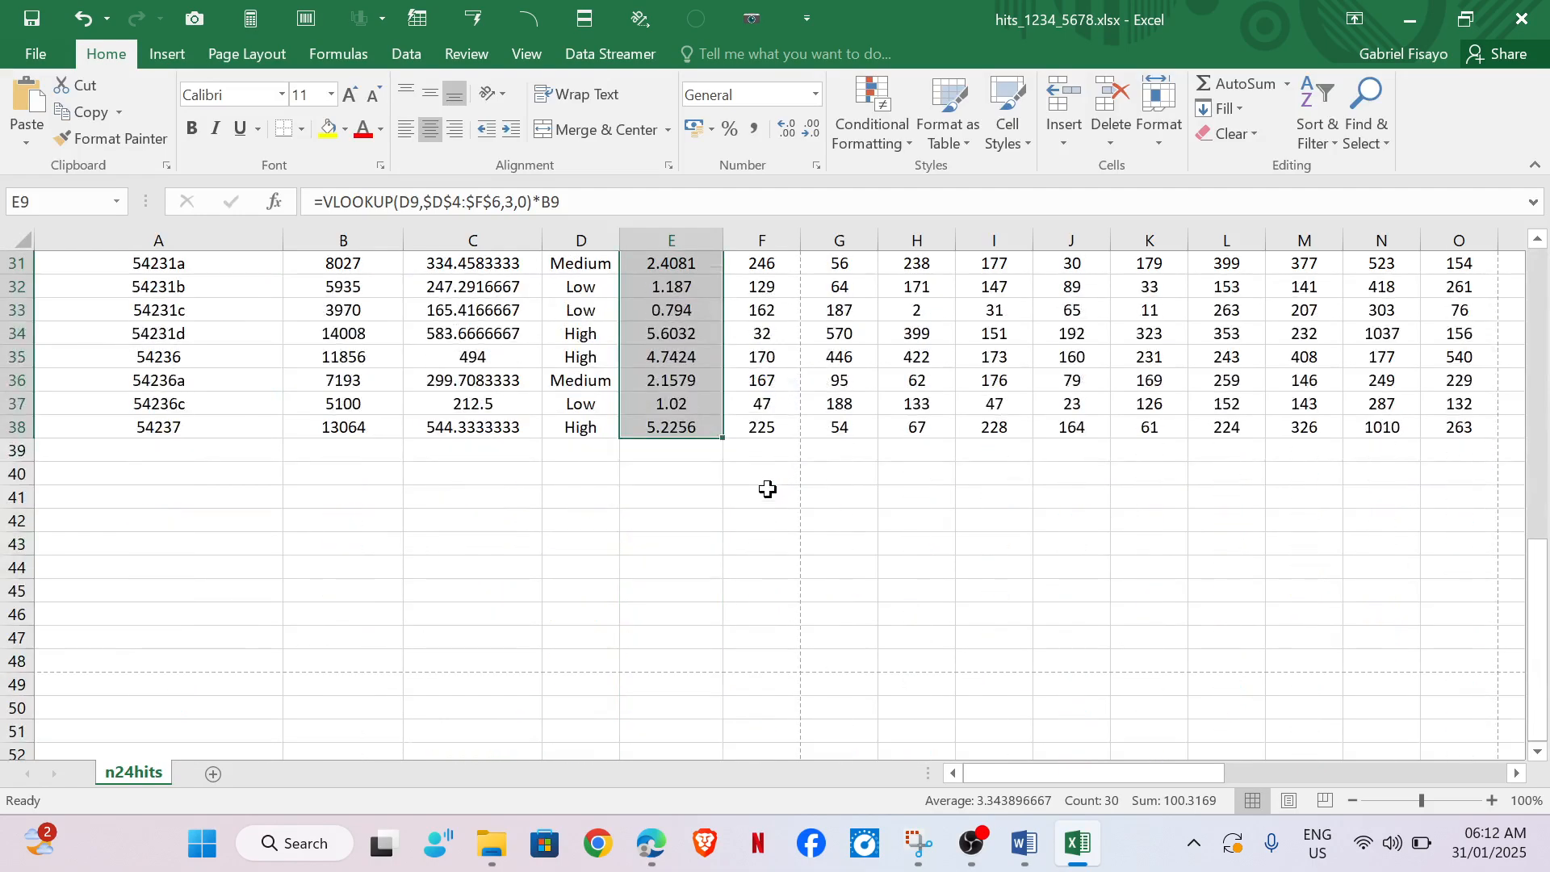
{"action": "scroll", "coordinate": [767, 489], "scroll_direction": "up", "scroll_amount": 4}
{"action": "scroll", "coordinate": [767, 488], "scroll_direction": "up", "scroll_amount": 6}
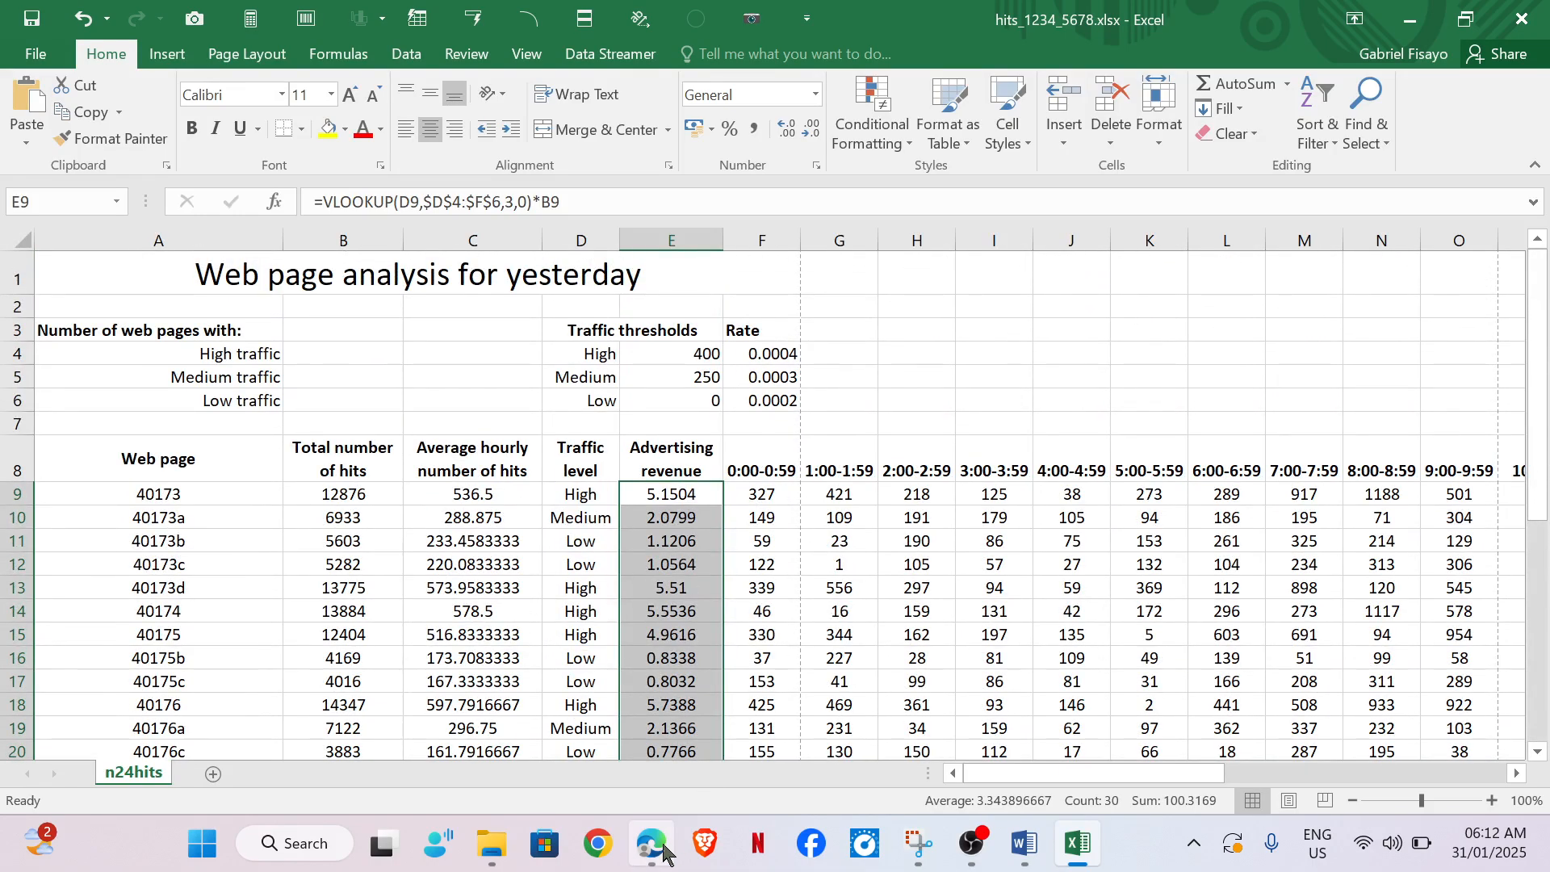
Step: Switch to the question paper PDF in Edge and draw a tick mark beside question 7
{"action": "mouse_move", "coordinate": [664, 851]}
{"action": "left_click", "coordinate": [678, 762]}
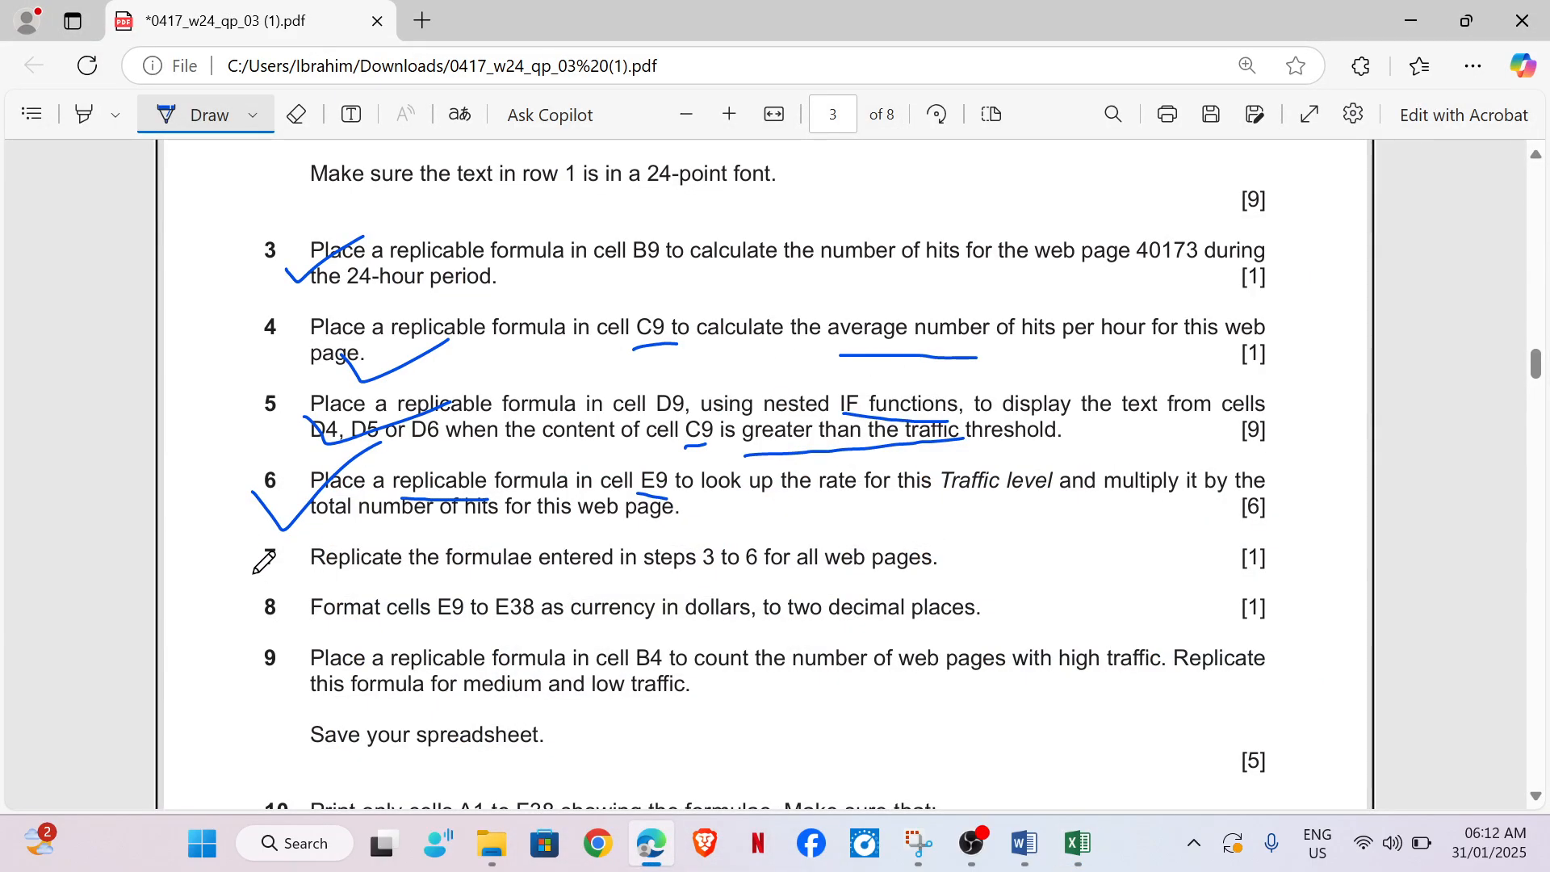
{"action": "left_click_drag", "start_coordinate": [255, 575], "coordinate": [327, 560]}
Step: Select advertising revenue cells from E9 in Excel, and return to the PDF in Edge to underline "dollars" and "two decimal places" in question 8
{"action": "scroll", "coordinate": [557, 598], "scroll_direction": "down", "scroll_amount": 2}
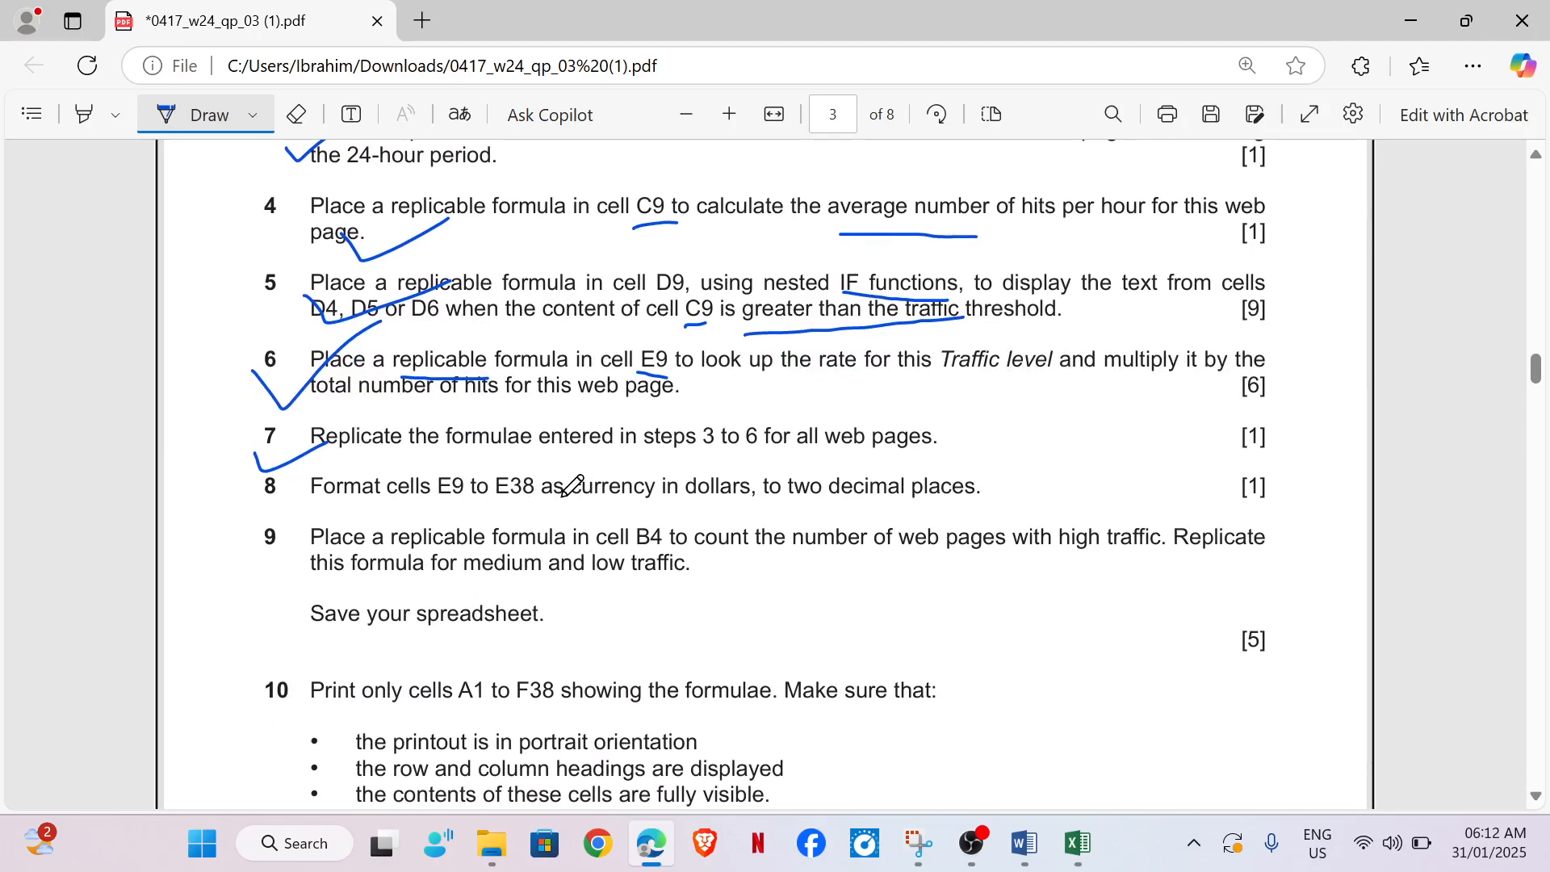
{"action": "left_click", "coordinate": [1080, 841]}
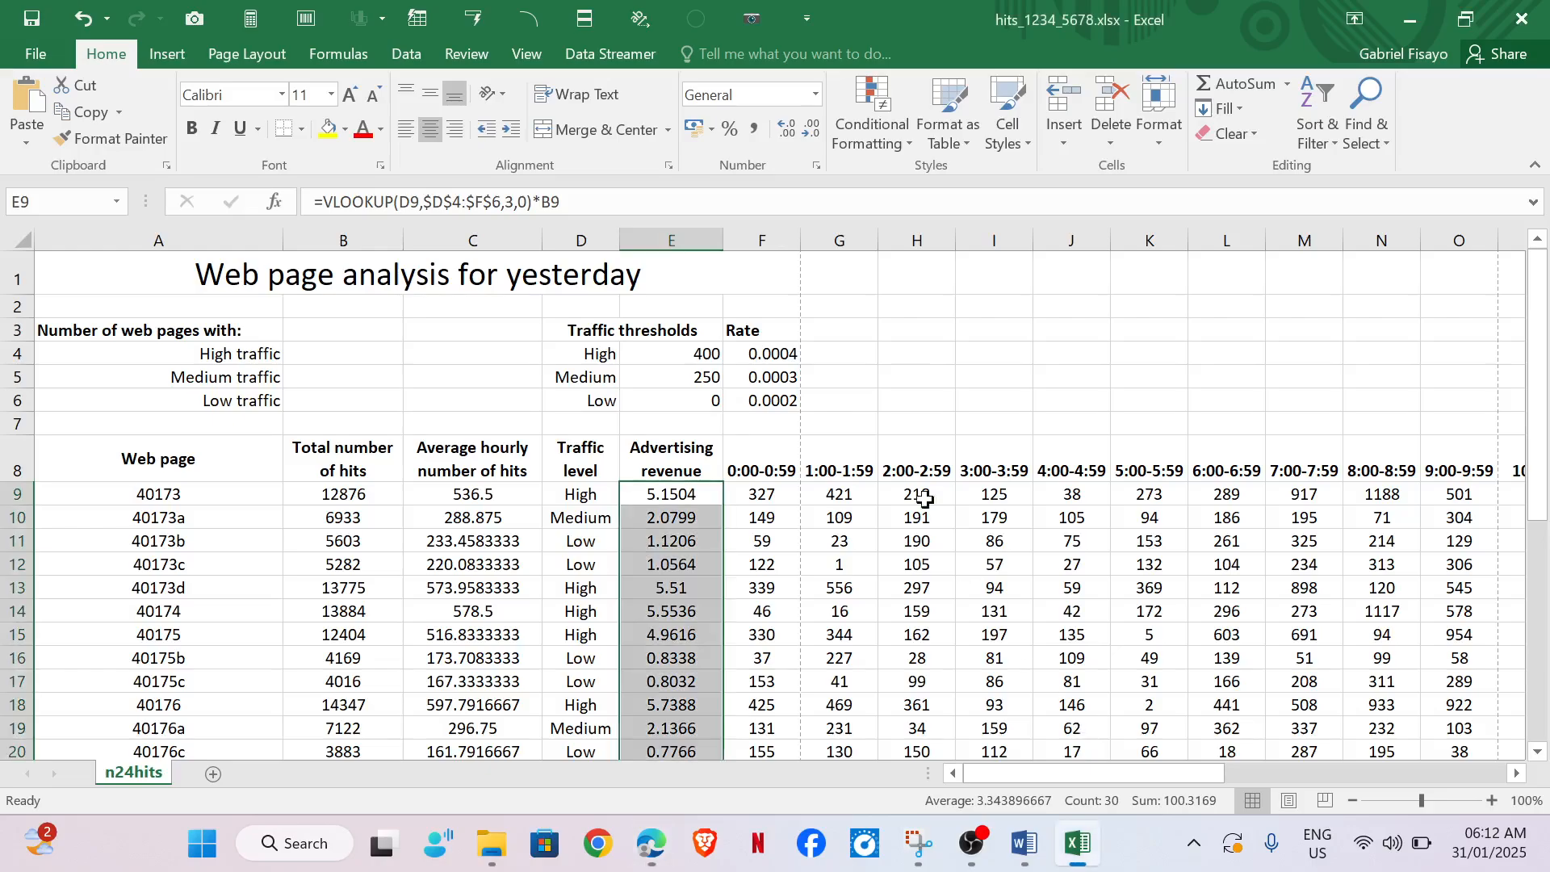
{"action": "left_click", "coordinate": [977, 662]}
{"action": "left_click_drag", "start_coordinate": [681, 495], "coordinate": [695, 682]}
{"action": "left_click", "coordinate": [683, 674]}
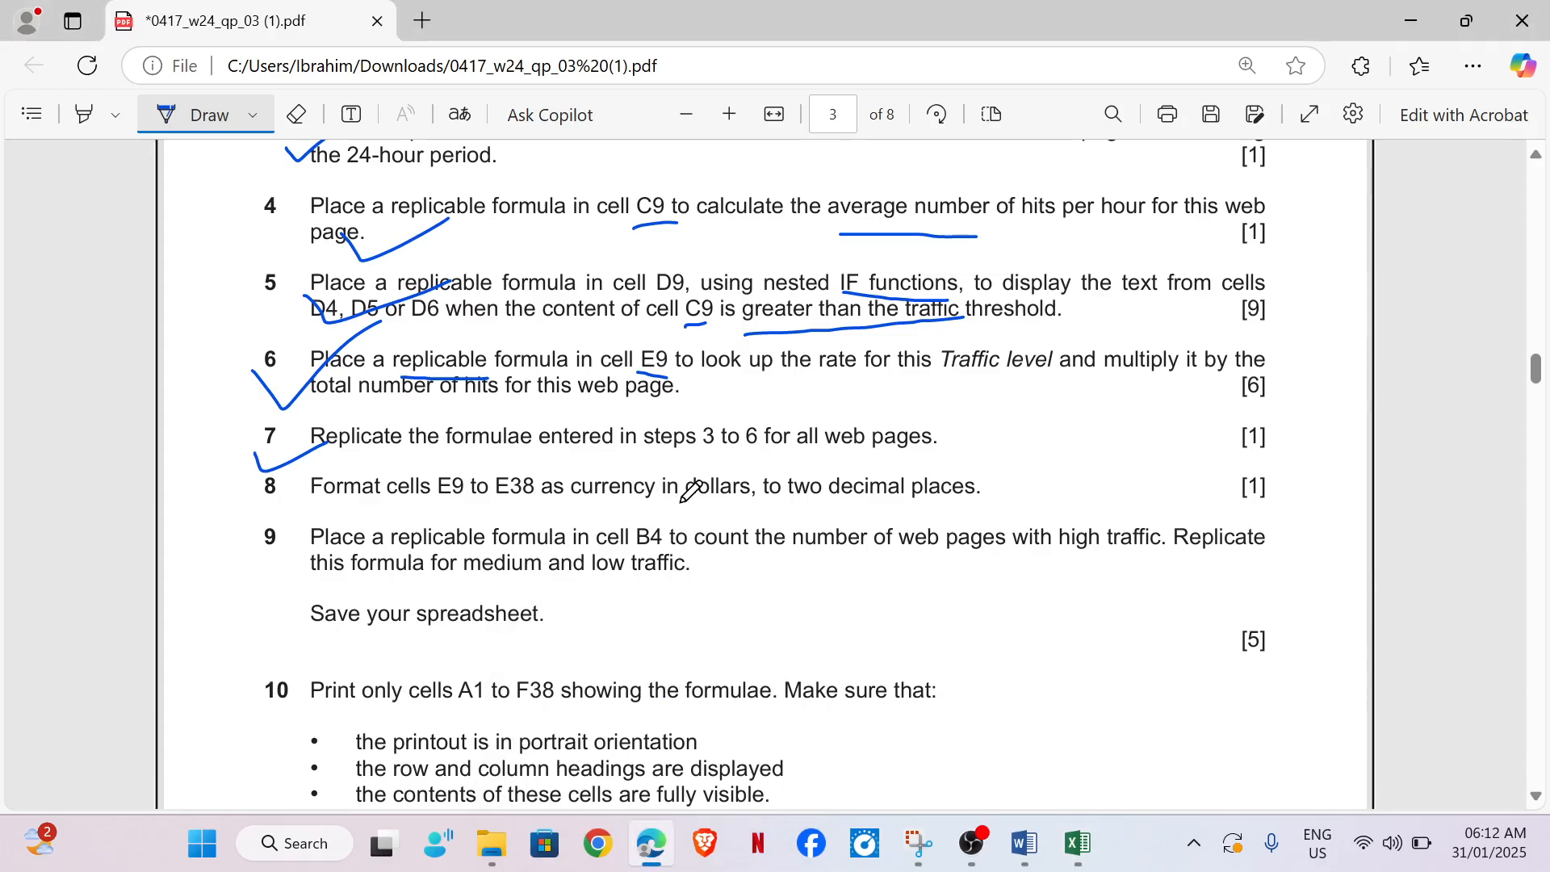
{"action": "left_click_drag", "start_coordinate": [681, 503], "coordinate": [979, 500]}
Step: Switch to the Excel workbook and format E9:E38 as Currency with 2 decimal places and the symbol $ English (United States)
{"action": "mouse_move", "coordinate": [1065, 854]}
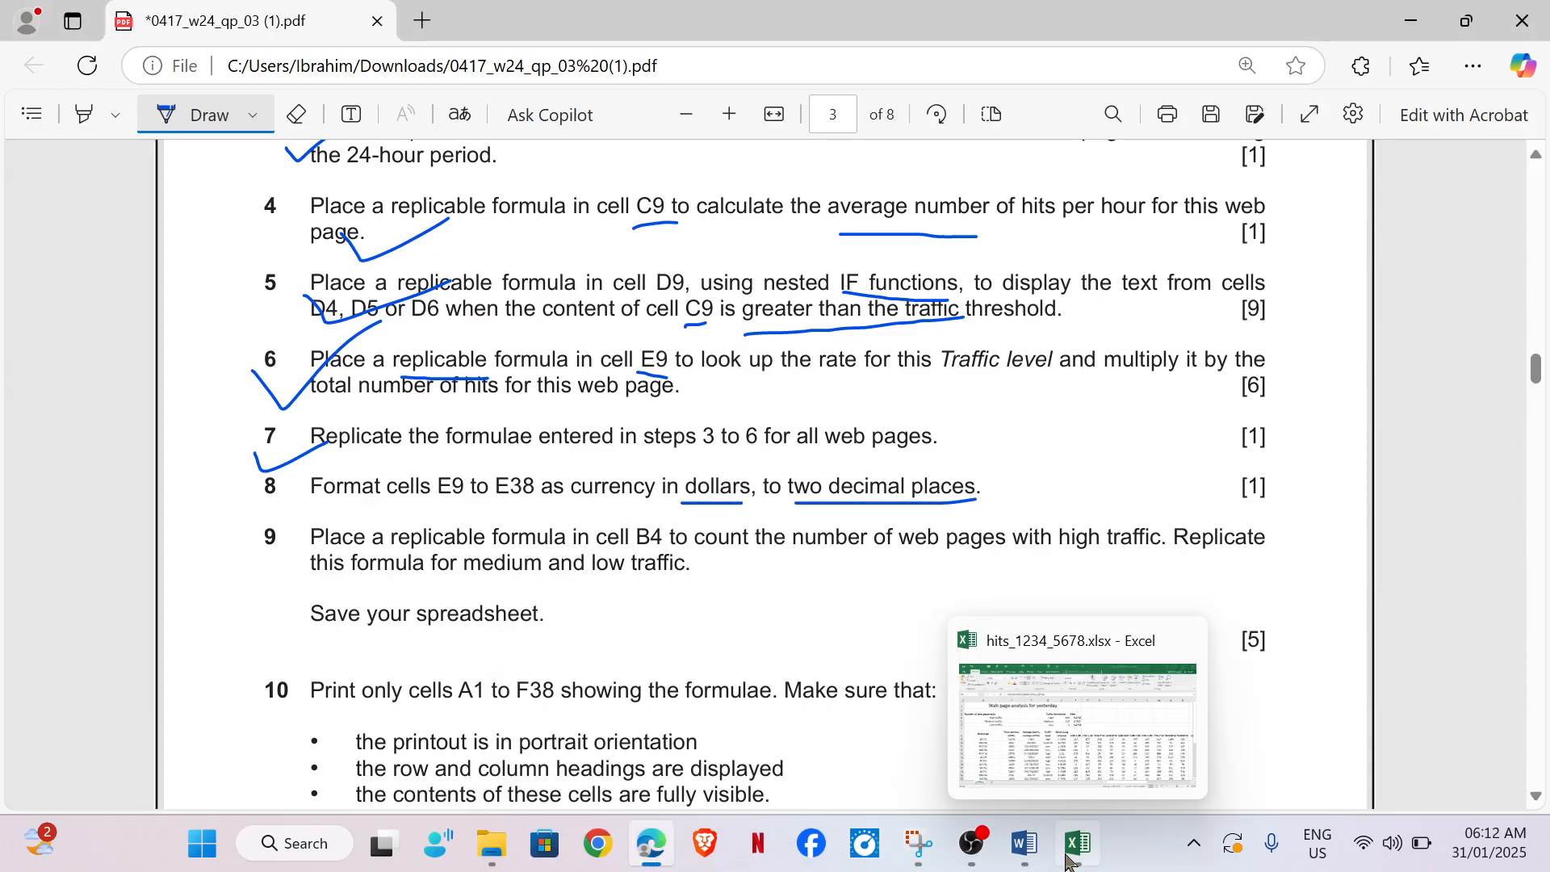
{"action": "left_click", "coordinate": [1094, 739]}
{"action": "scroll", "coordinate": [915, 500], "scroll_direction": "down", "scroll_amount": 2}
{"action": "left_click_drag", "start_coordinate": [695, 331], "coordinate": [680, 704]}
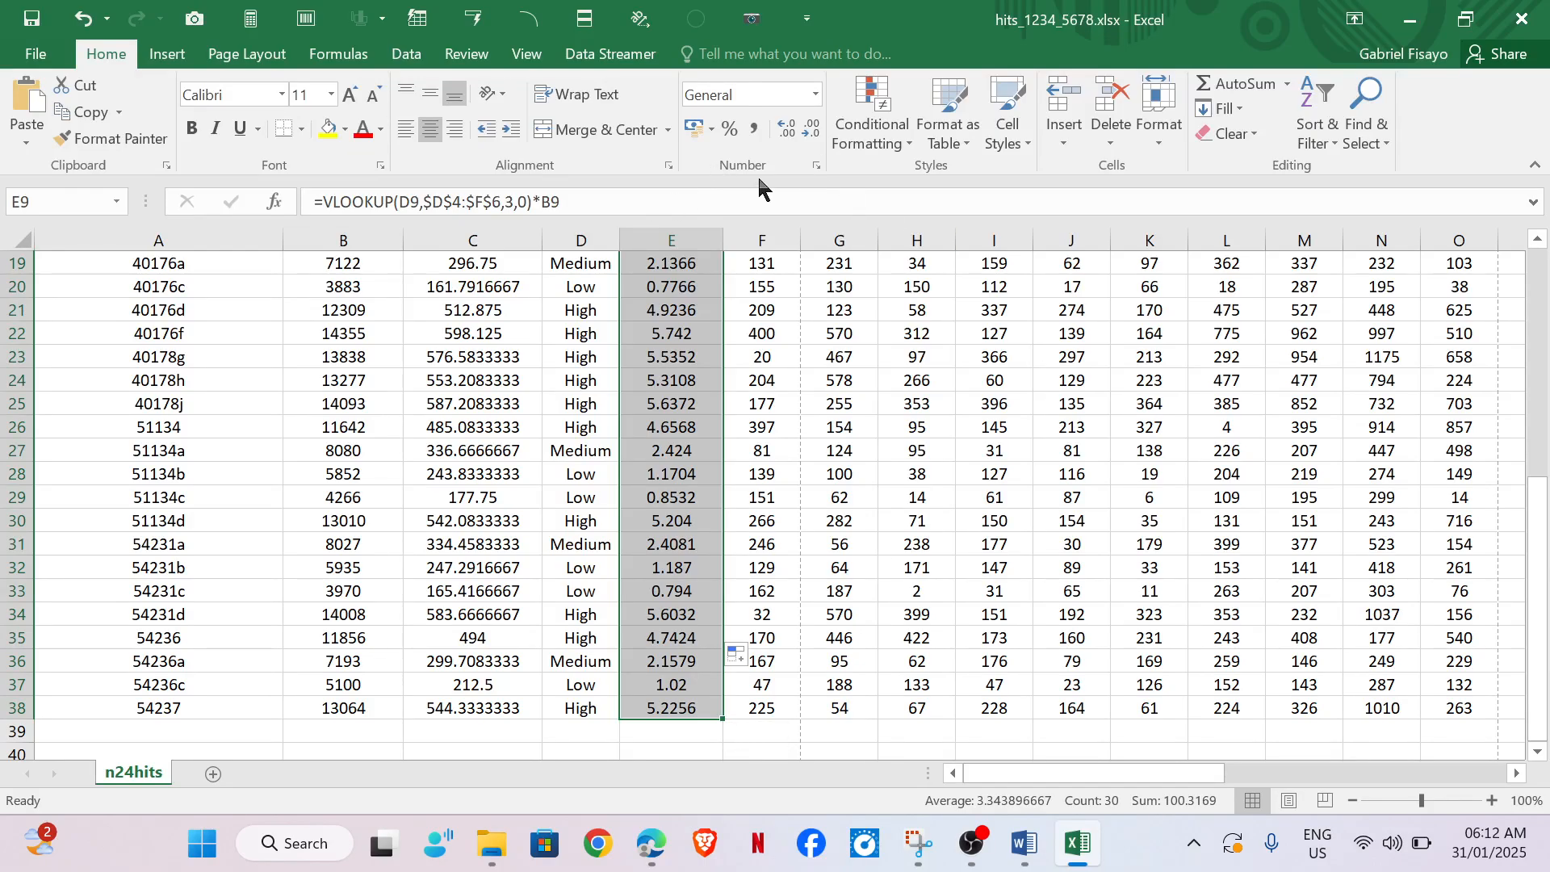
{"action": "left_click", "coordinate": [818, 165]}
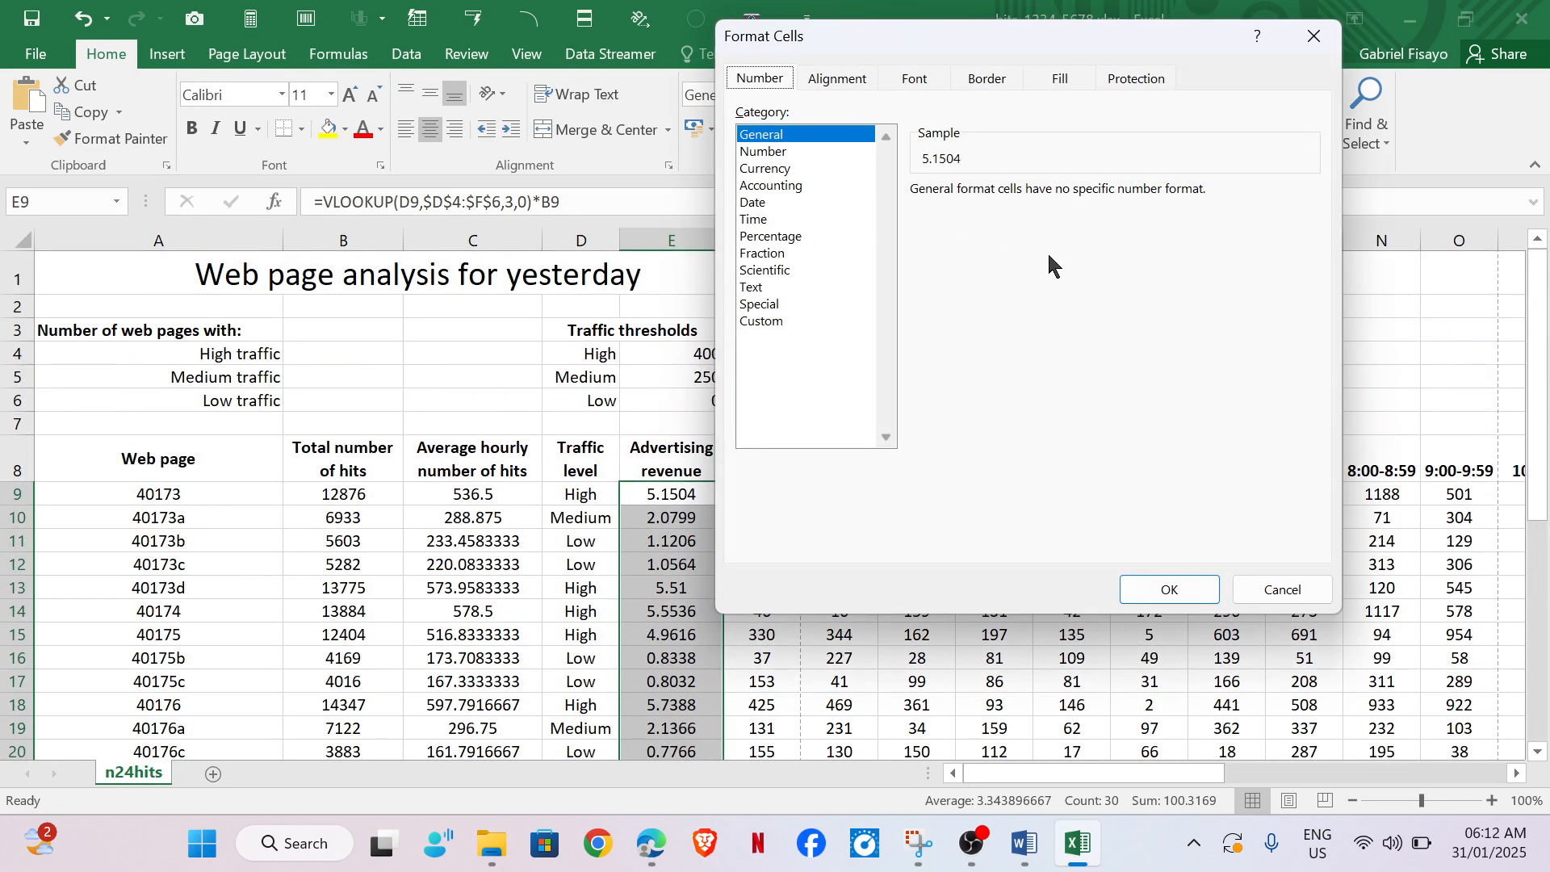
{"action": "left_click", "coordinate": [771, 168]}
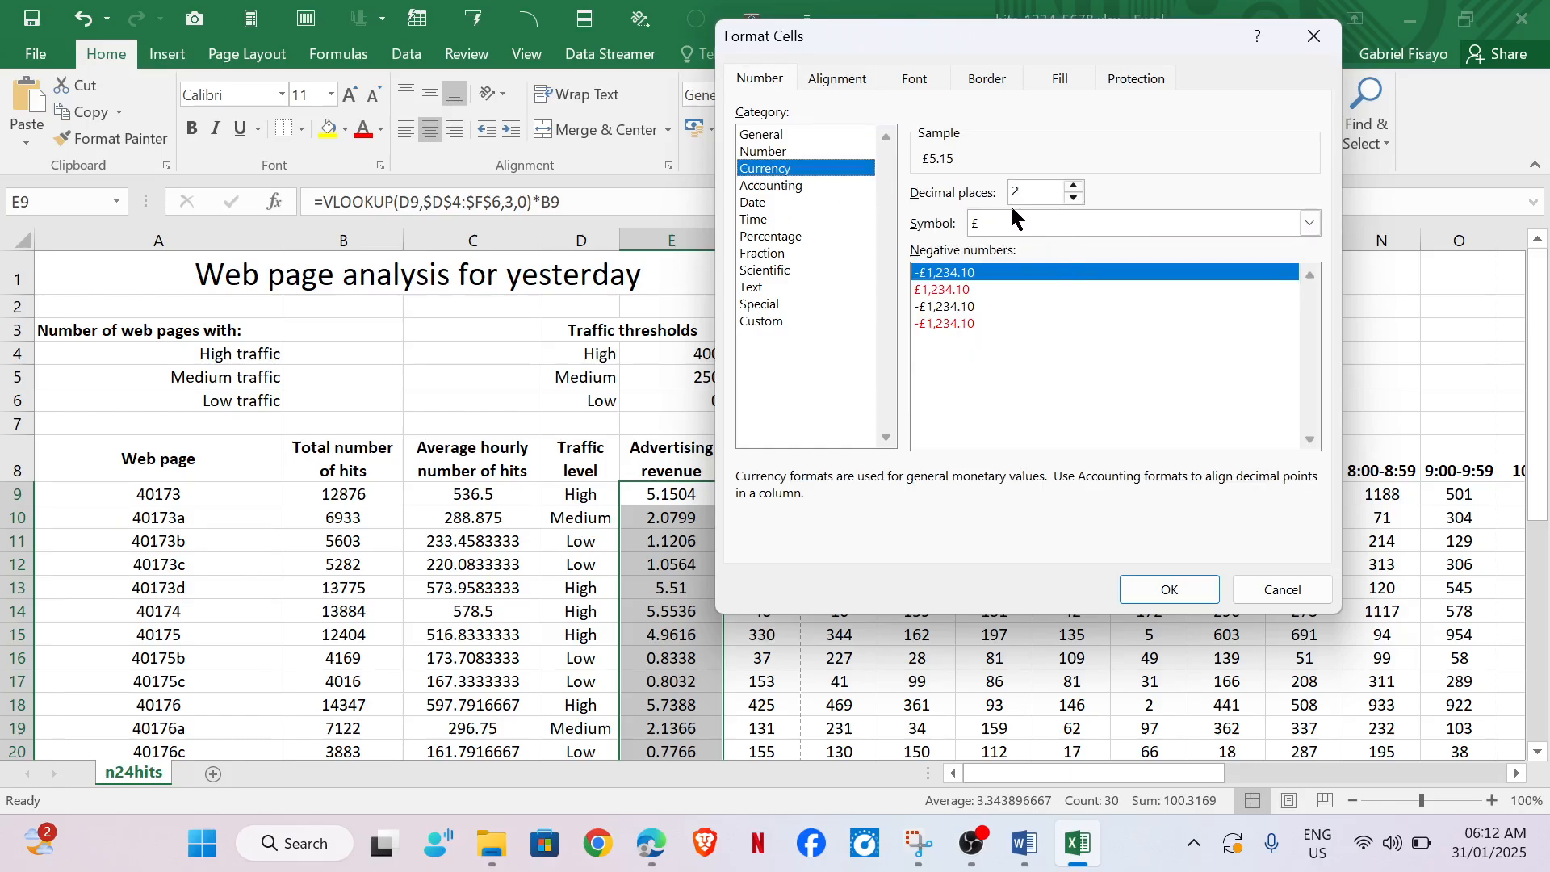
{"action": "left_click", "coordinate": [1309, 223]}
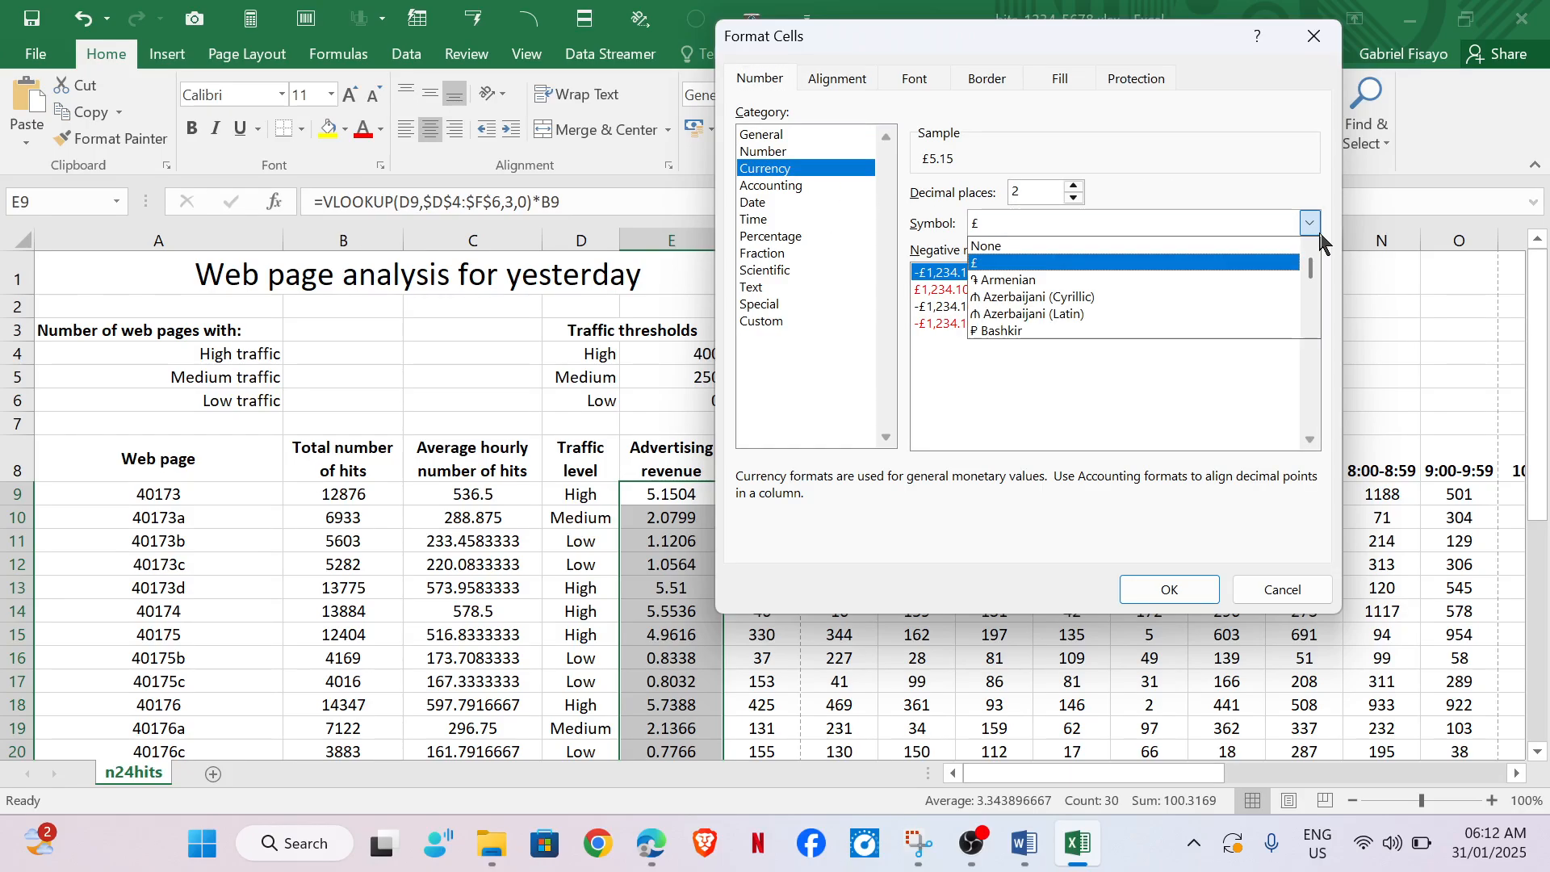
{"action": "scroll", "coordinate": [1130, 299], "scroll_direction": "down", "scroll_amount": 2}
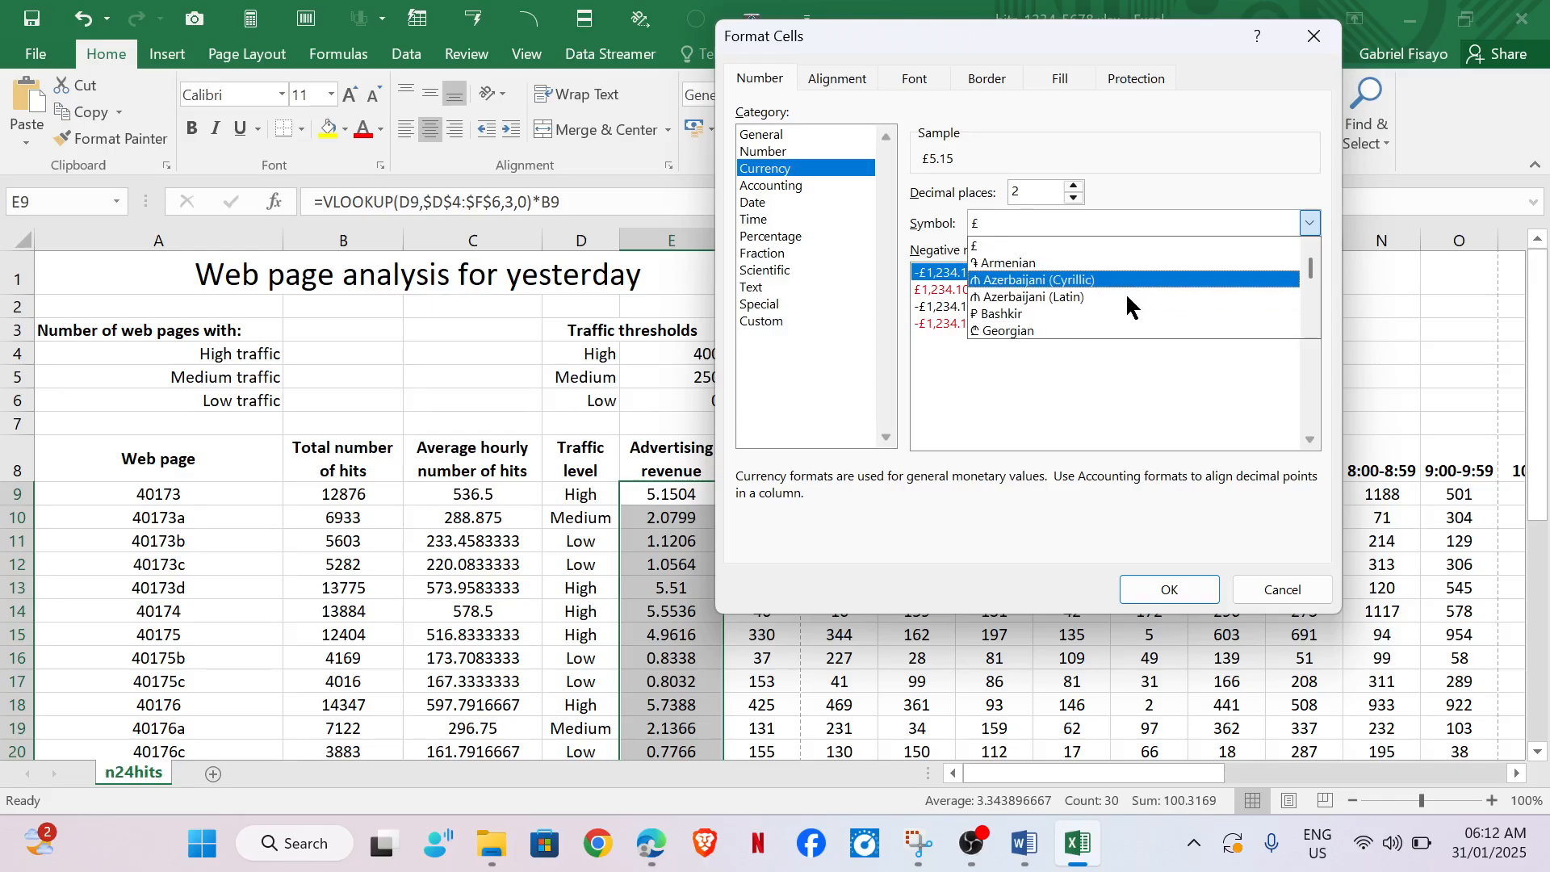
{"action": "scroll", "coordinate": [1128, 308], "scroll_direction": "down", "scroll_amount": 2}
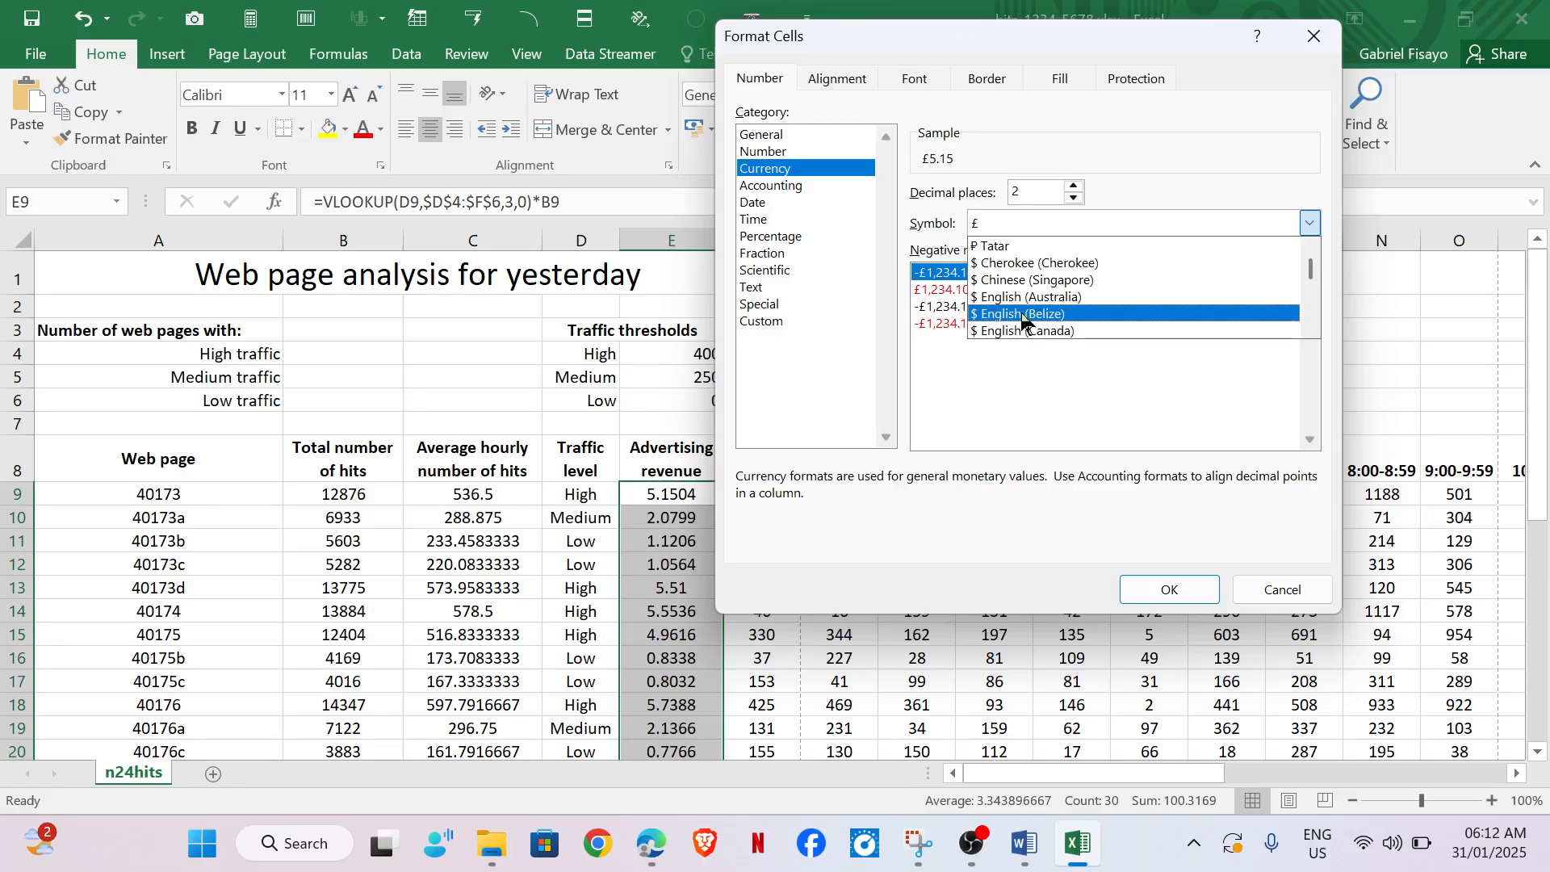
{"action": "scroll", "coordinate": [1094, 323], "scroll_direction": "down", "scroll_amount": 2}
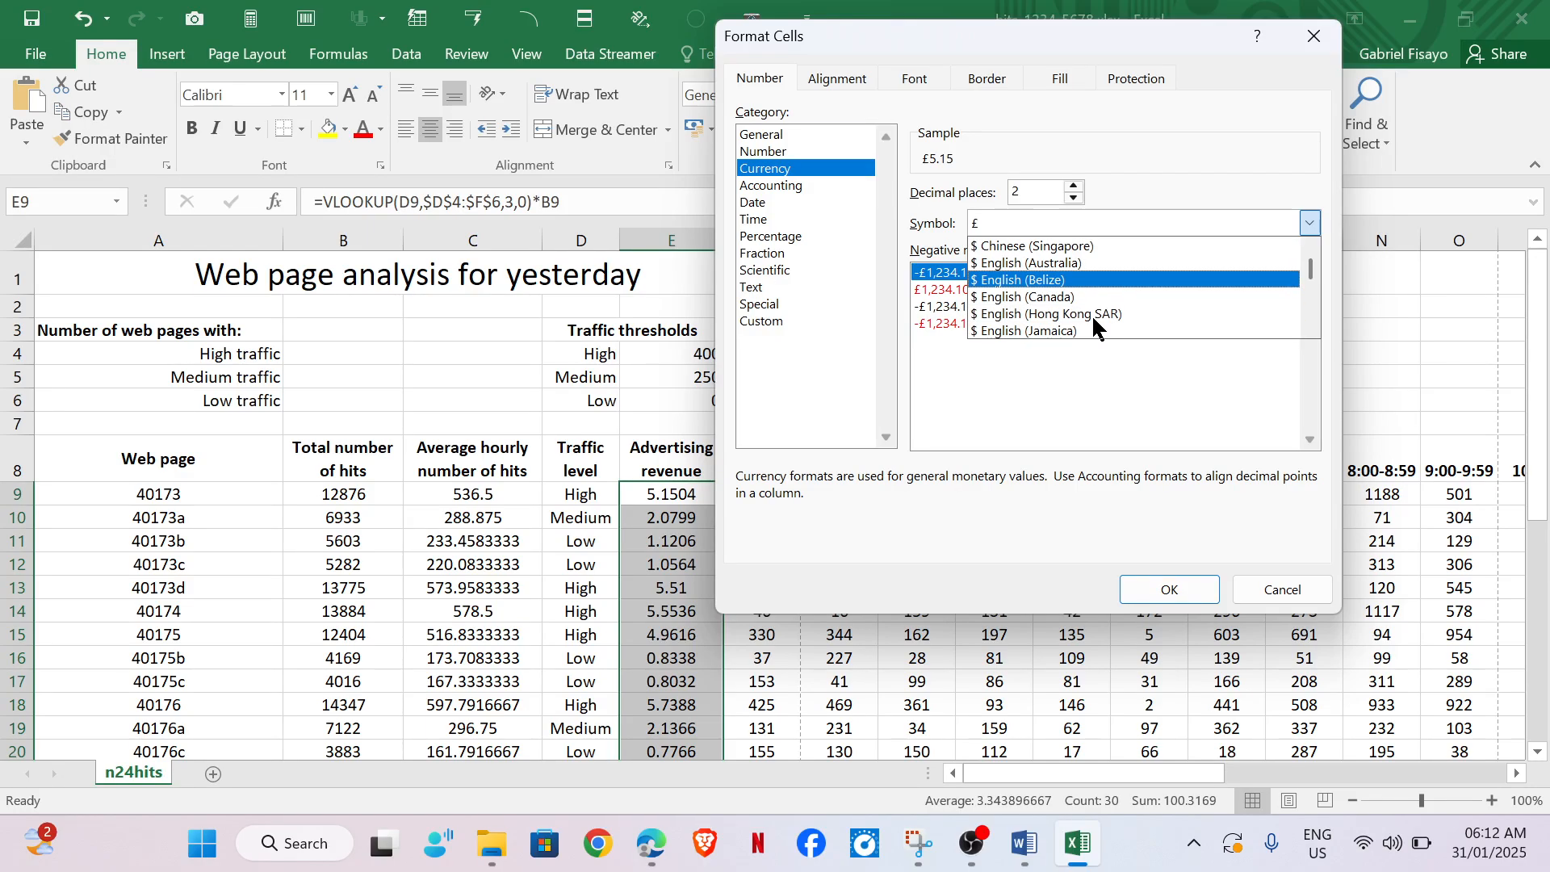
{"action": "scroll", "coordinate": [1095, 323], "scroll_direction": "down", "scroll_amount": 1}
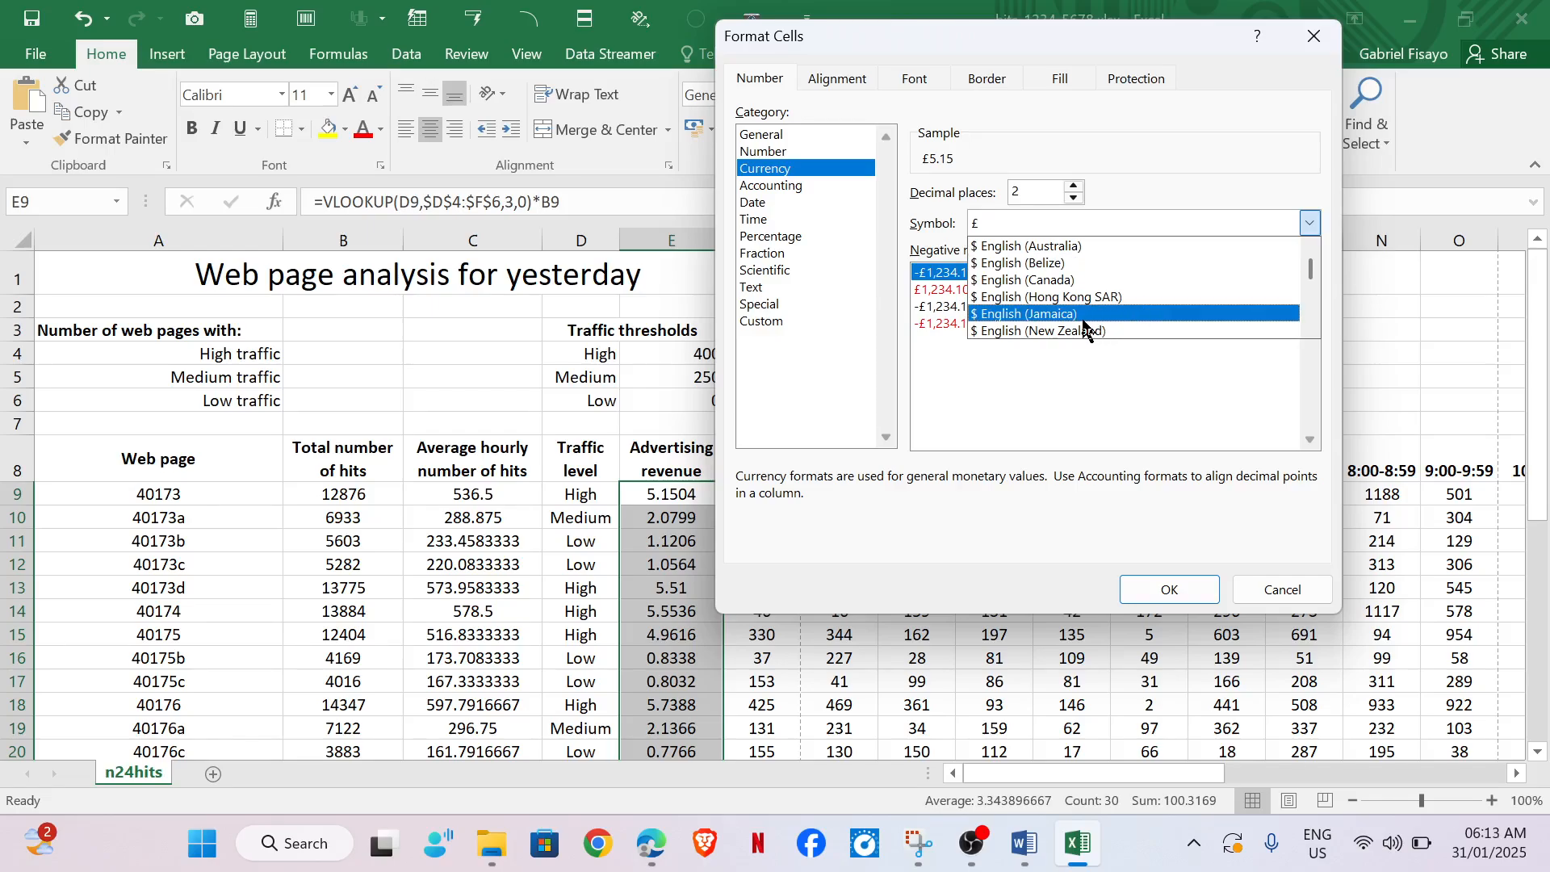
{"action": "scroll", "coordinate": [1084, 326], "scroll_direction": "down", "scroll_amount": 3}
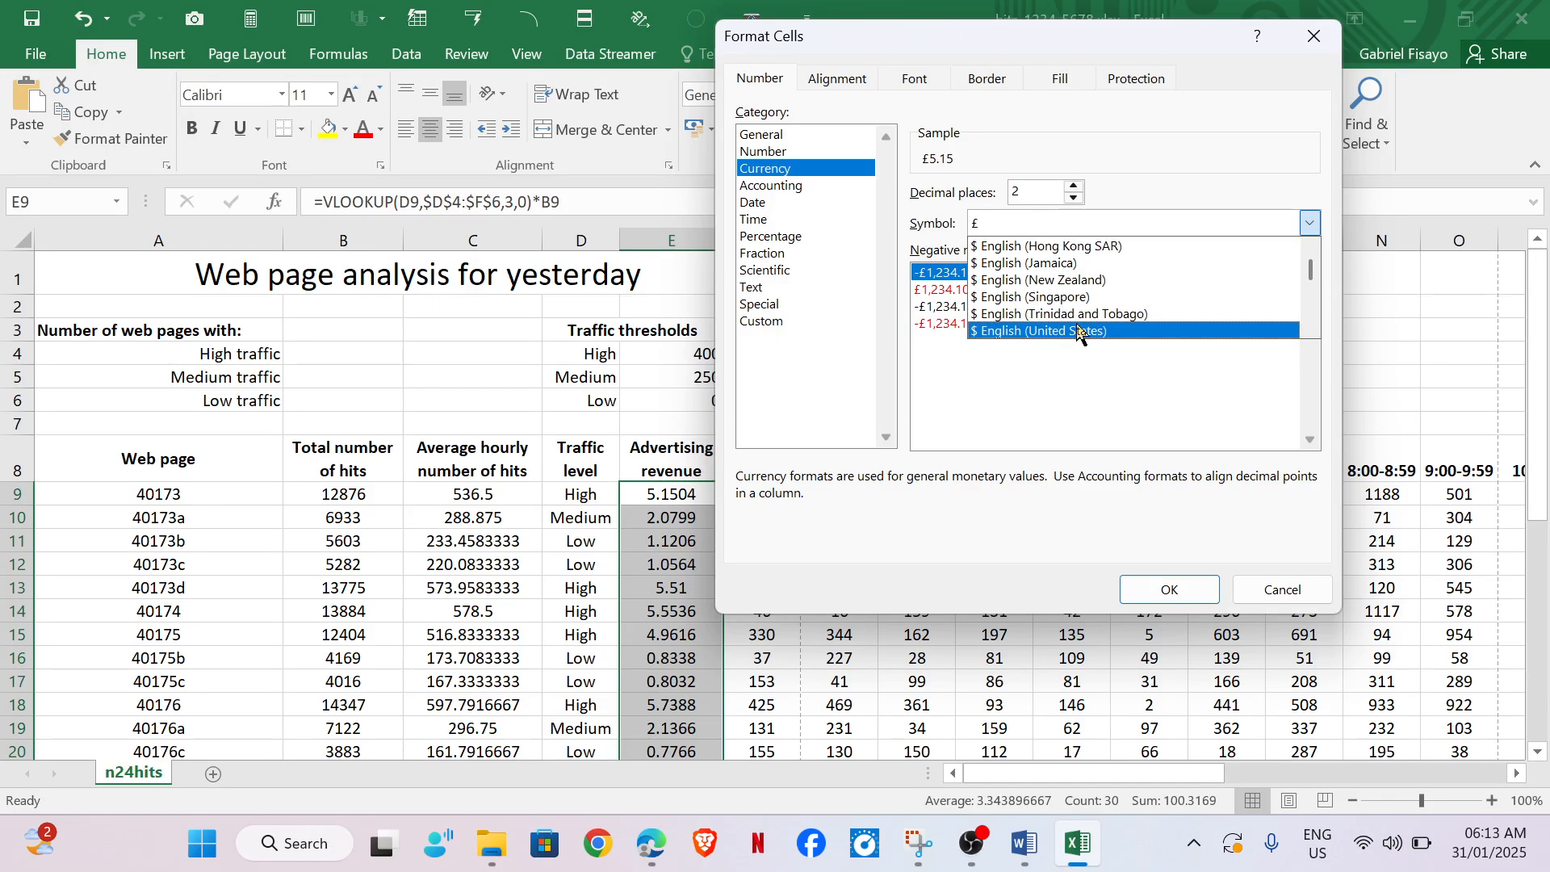
{"action": "left_click", "coordinate": [1069, 331]}
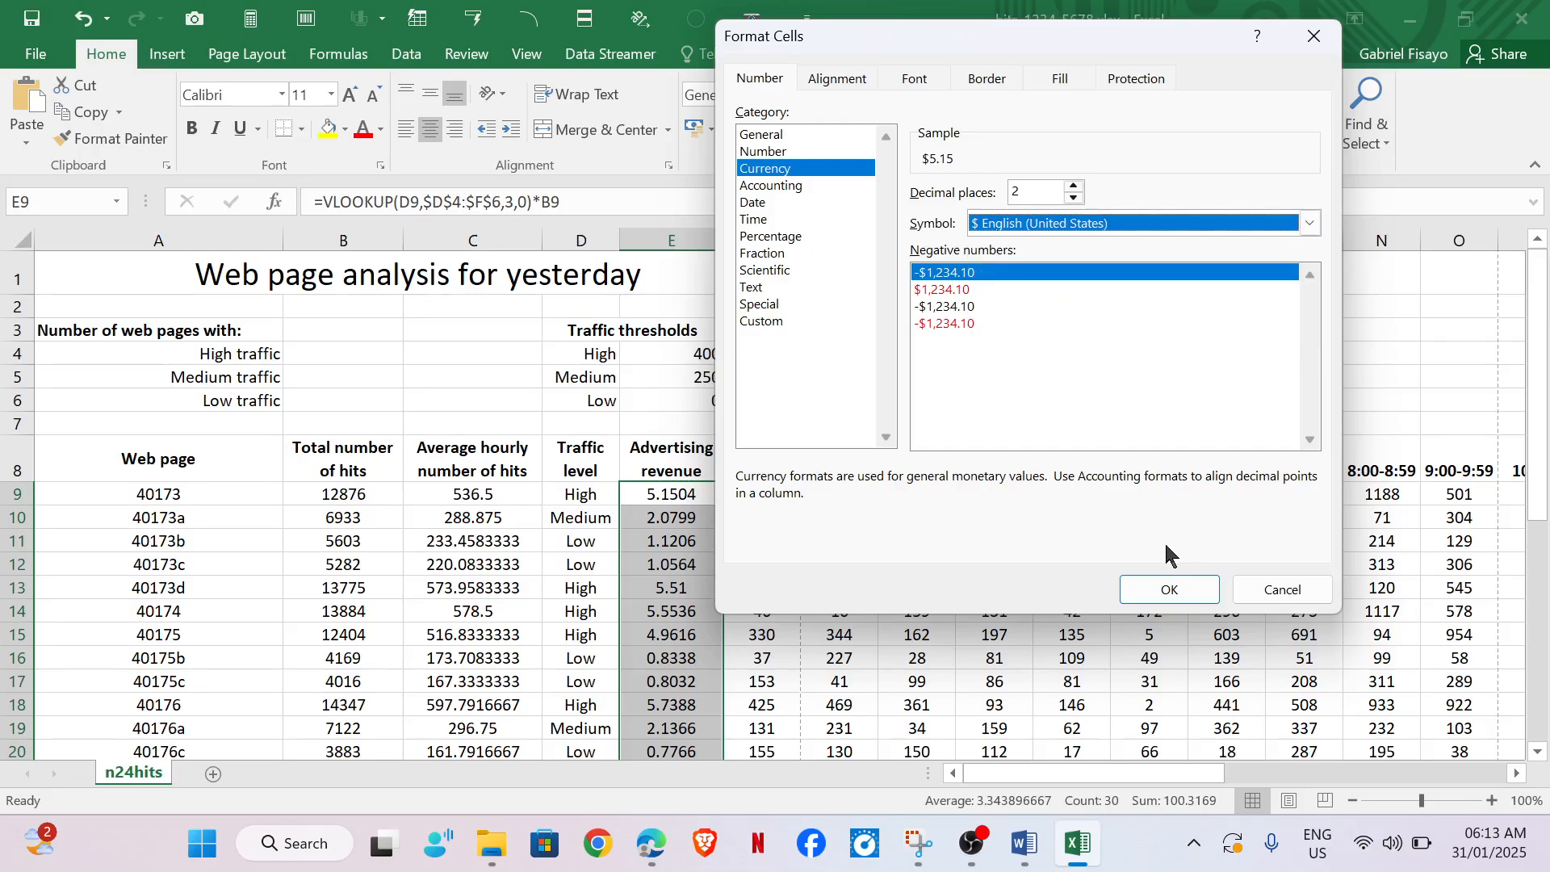
{"action": "left_click", "coordinate": [1167, 590]}
{"action": "scroll", "coordinate": [694, 471], "scroll_direction": "down", "scroll_amount": 1}
{"action": "scroll", "coordinate": [694, 471], "scroll_direction": "down", "scroll_amount": 7}
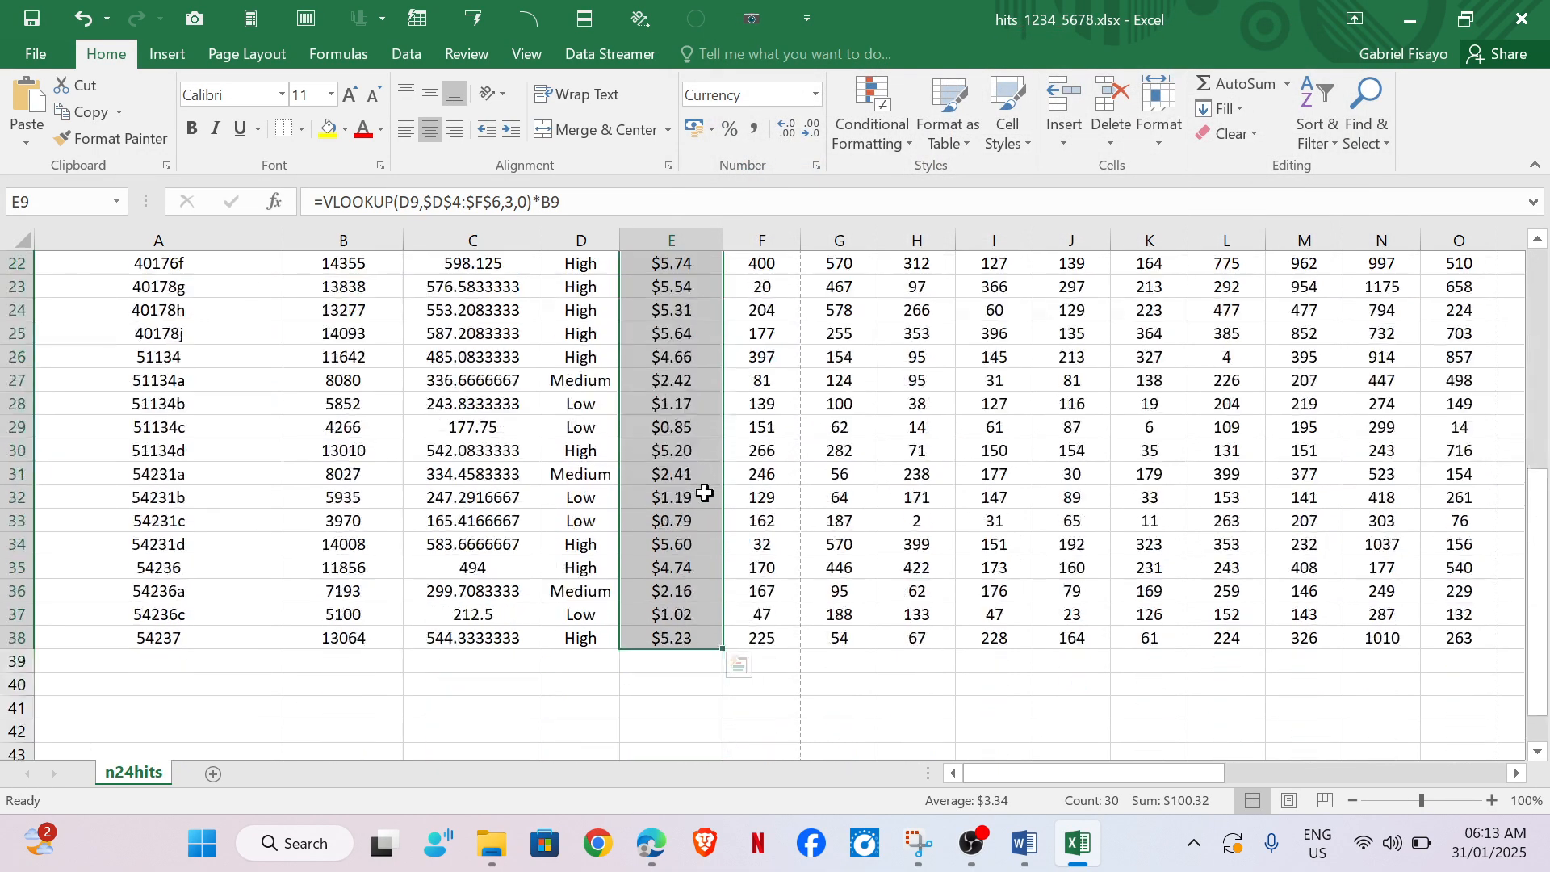
Step: Switch to the question paper PDF in Edge, draw a tick mark over question 8 and underline "B4" in question 9
{"action": "mouse_move", "coordinate": [644, 848]}
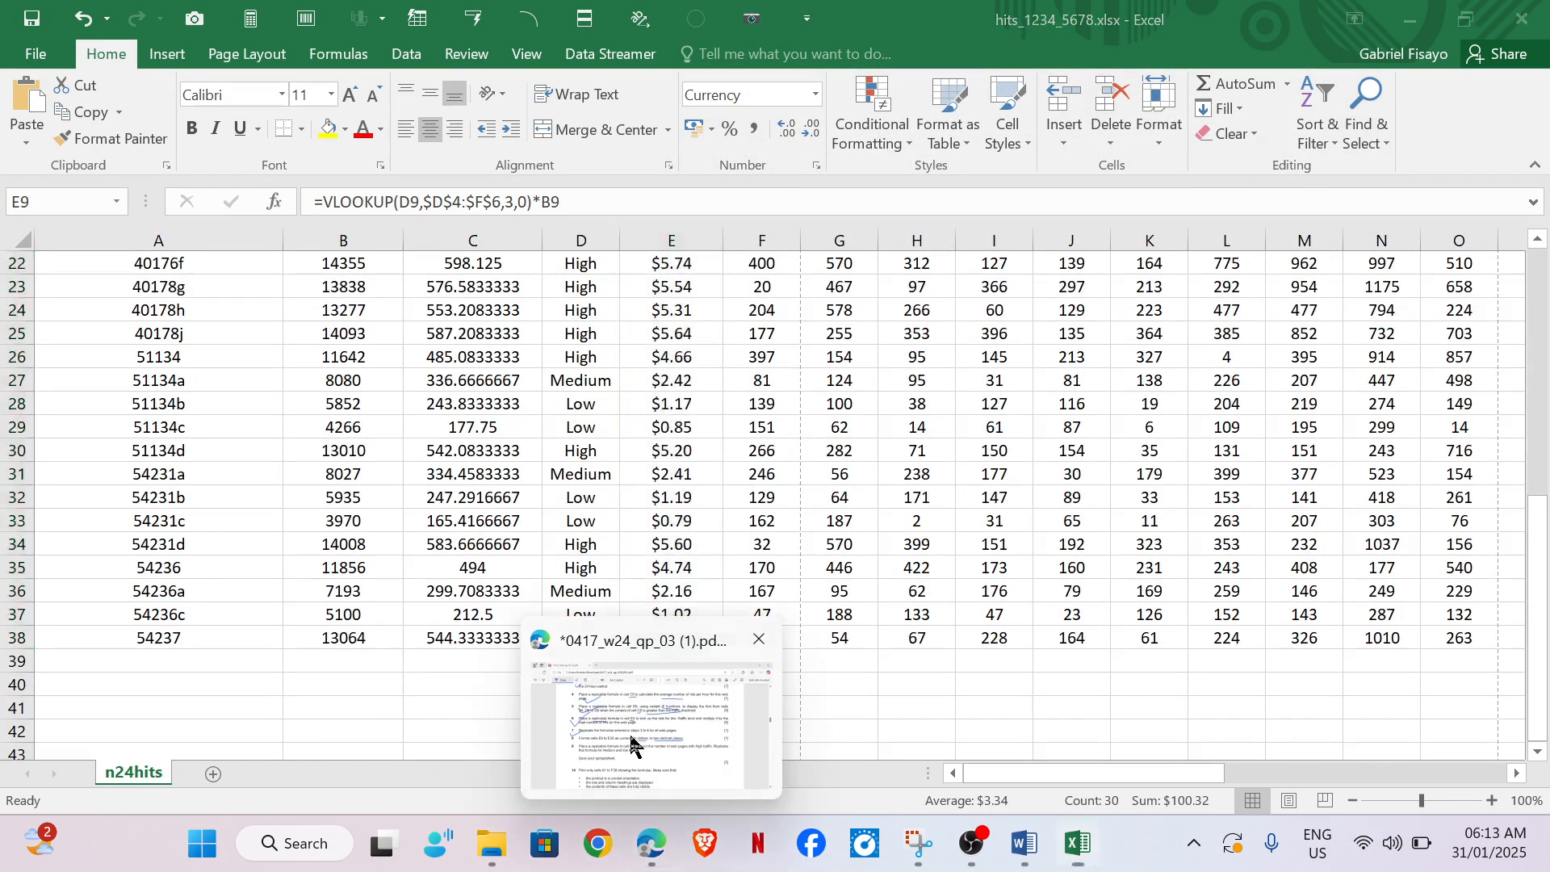
{"action": "left_click", "coordinate": [634, 735]}
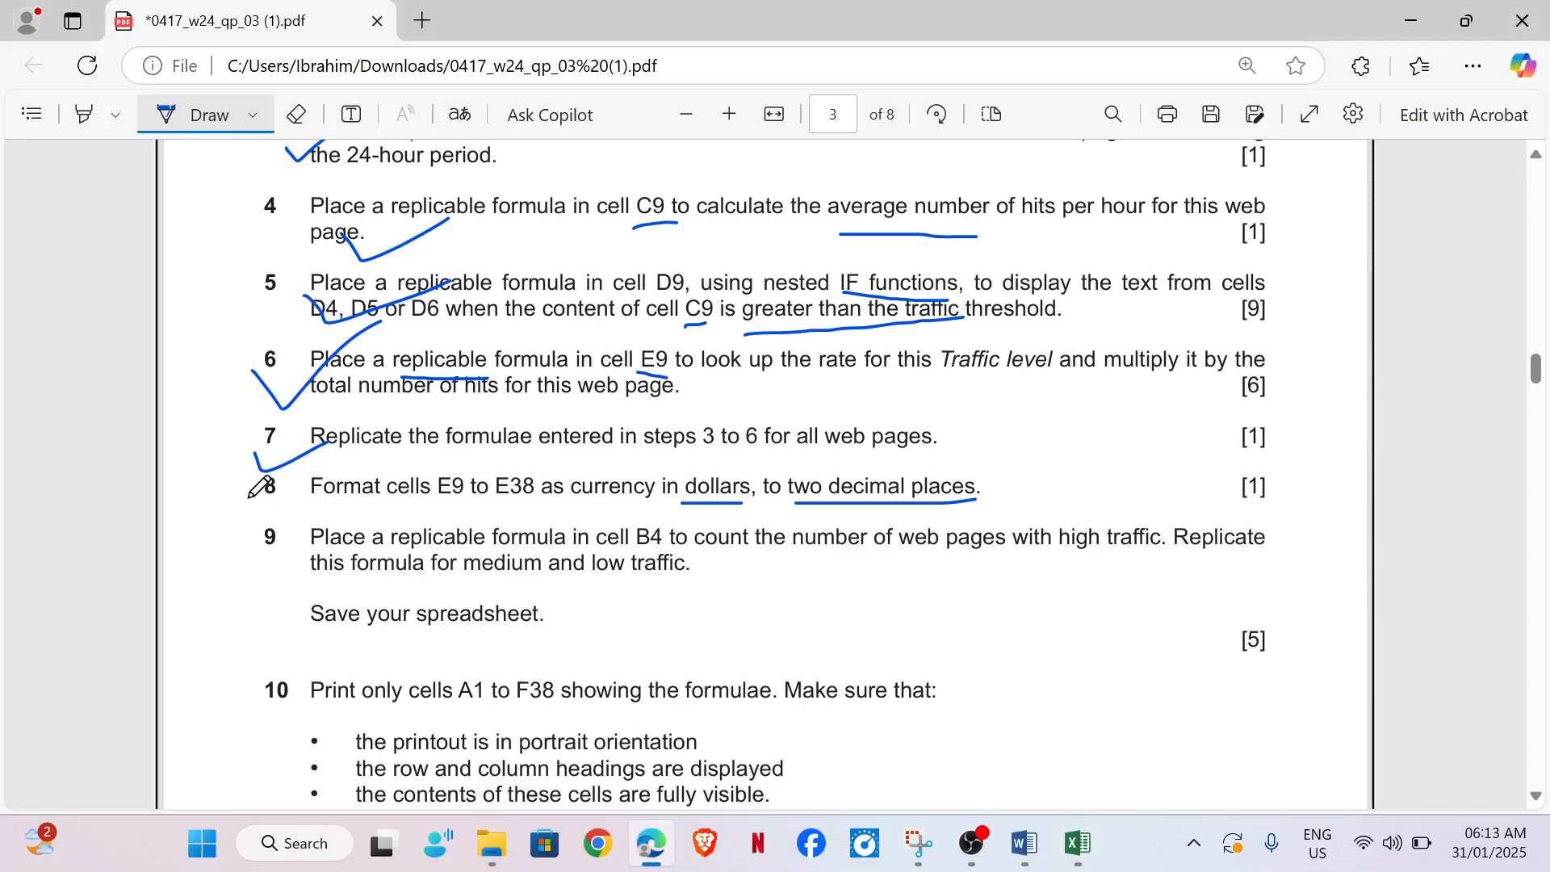
{"action": "left_click_drag", "start_coordinate": [249, 499], "coordinate": [343, 465]}
{"action": "left_click_drag", "start_coordinate": [624, 550], "coordinate": [668, 549]}
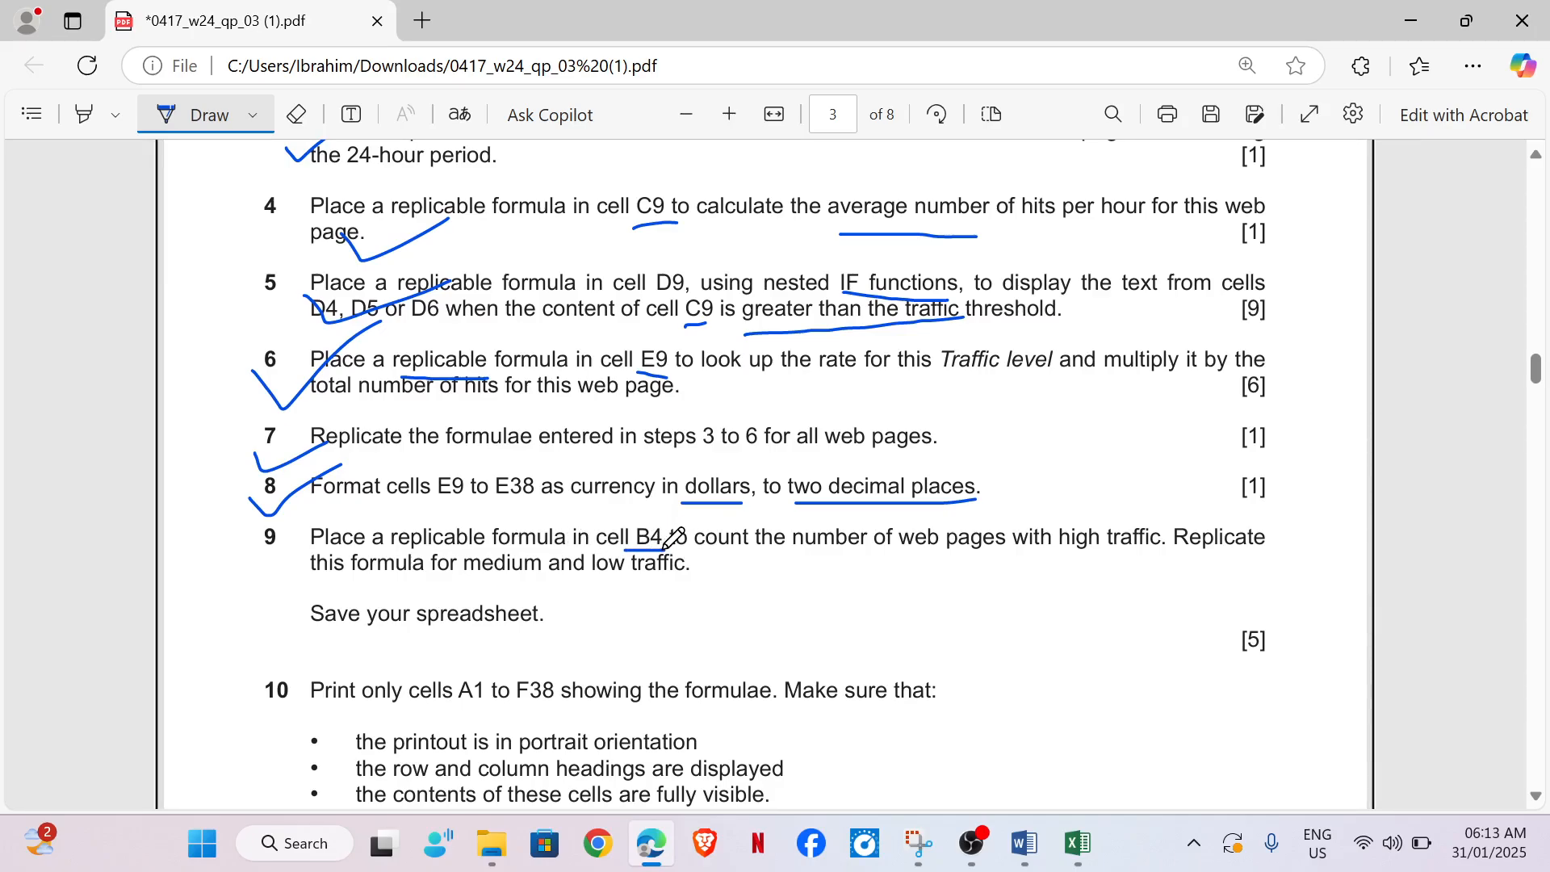
Step: Switch to the Excel workbook and select cell B4 beside the High traffic label
{"action": "left_click", "coordinate": [1078, 843]}
{"action": "scroll", "coordinate": [801, 691], "scroll_direction": "up", "scroll_amount": 7}
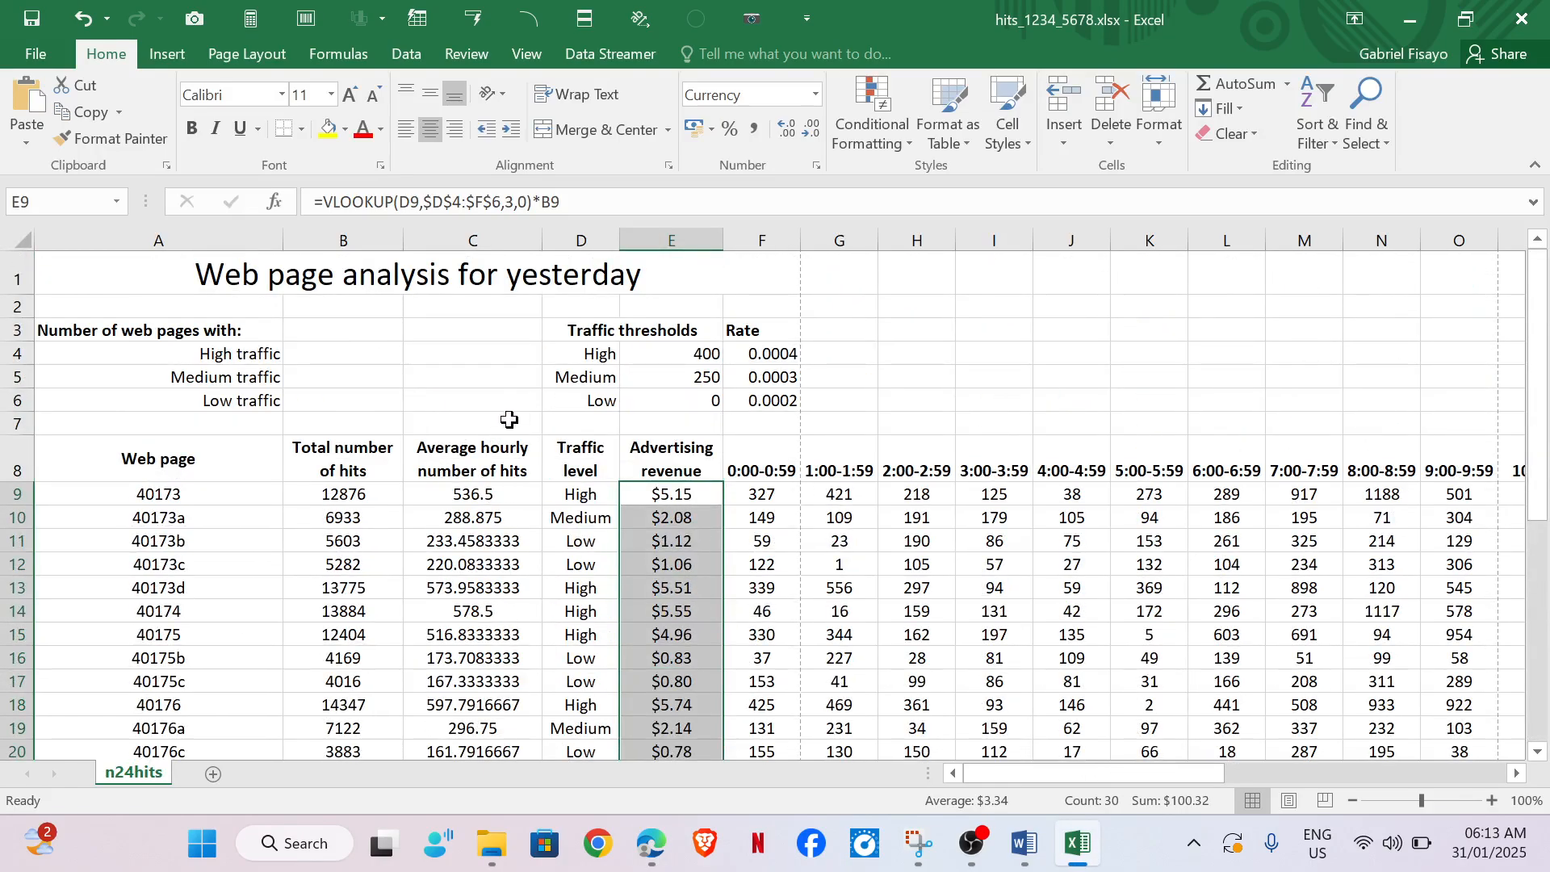
{"action": "left_click", "coordinate": [344, 355]}
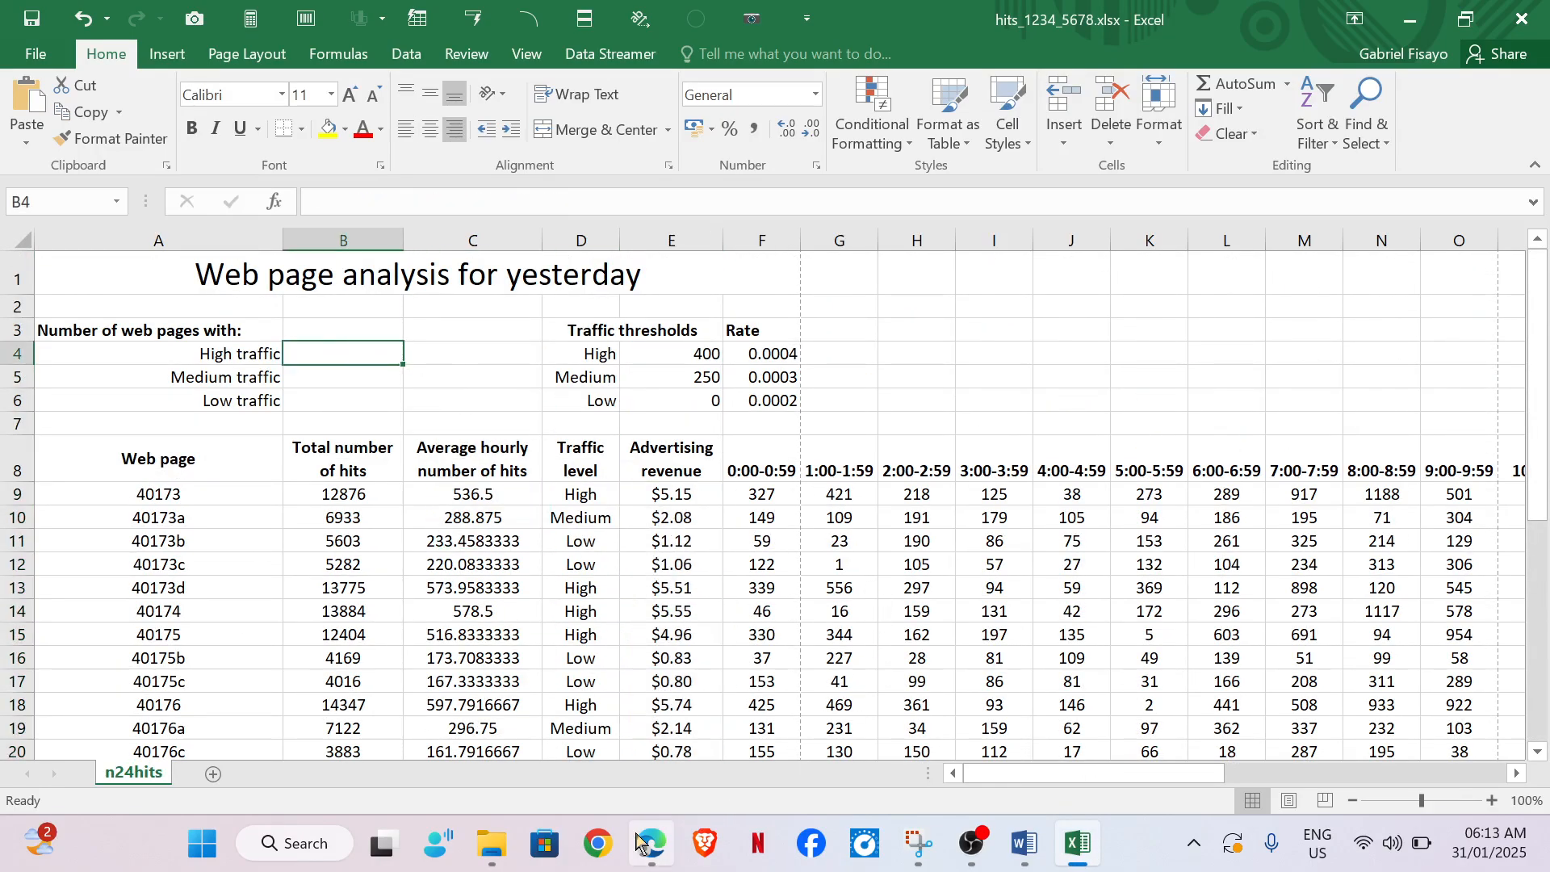
Step: Switch to the PDF in Edge, underline the counting and replicating instructions in question 9, and draw opening brackets before its two sentences
{"action": "left_click", "coordinate": [702, 711]}
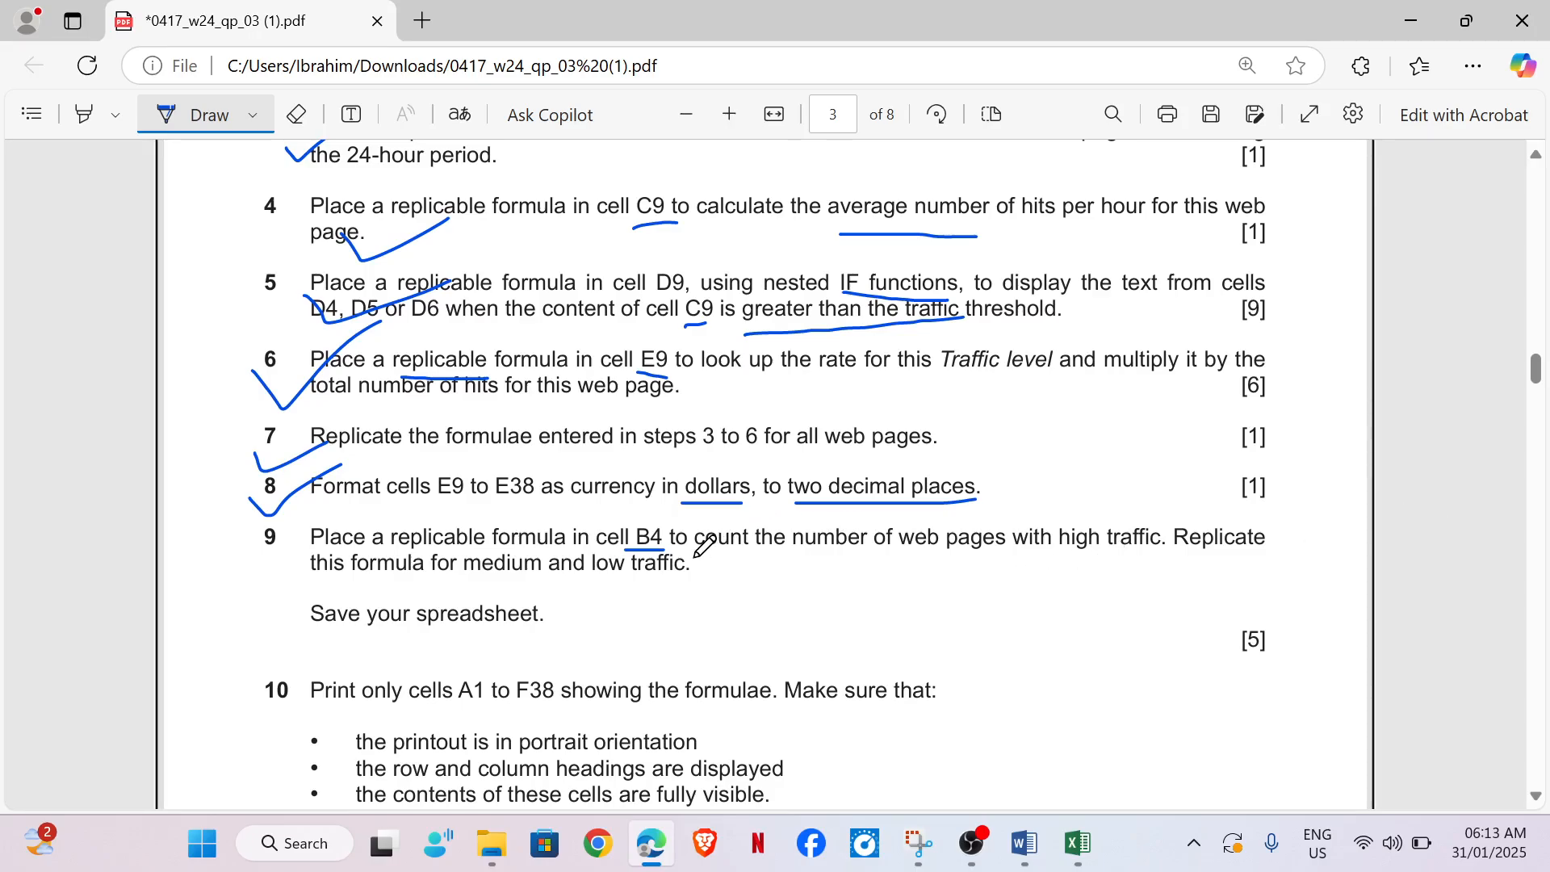
{"action": "left_click_drag", "start_coordinate": [695, 557], "coordinate": [1143, 548]}
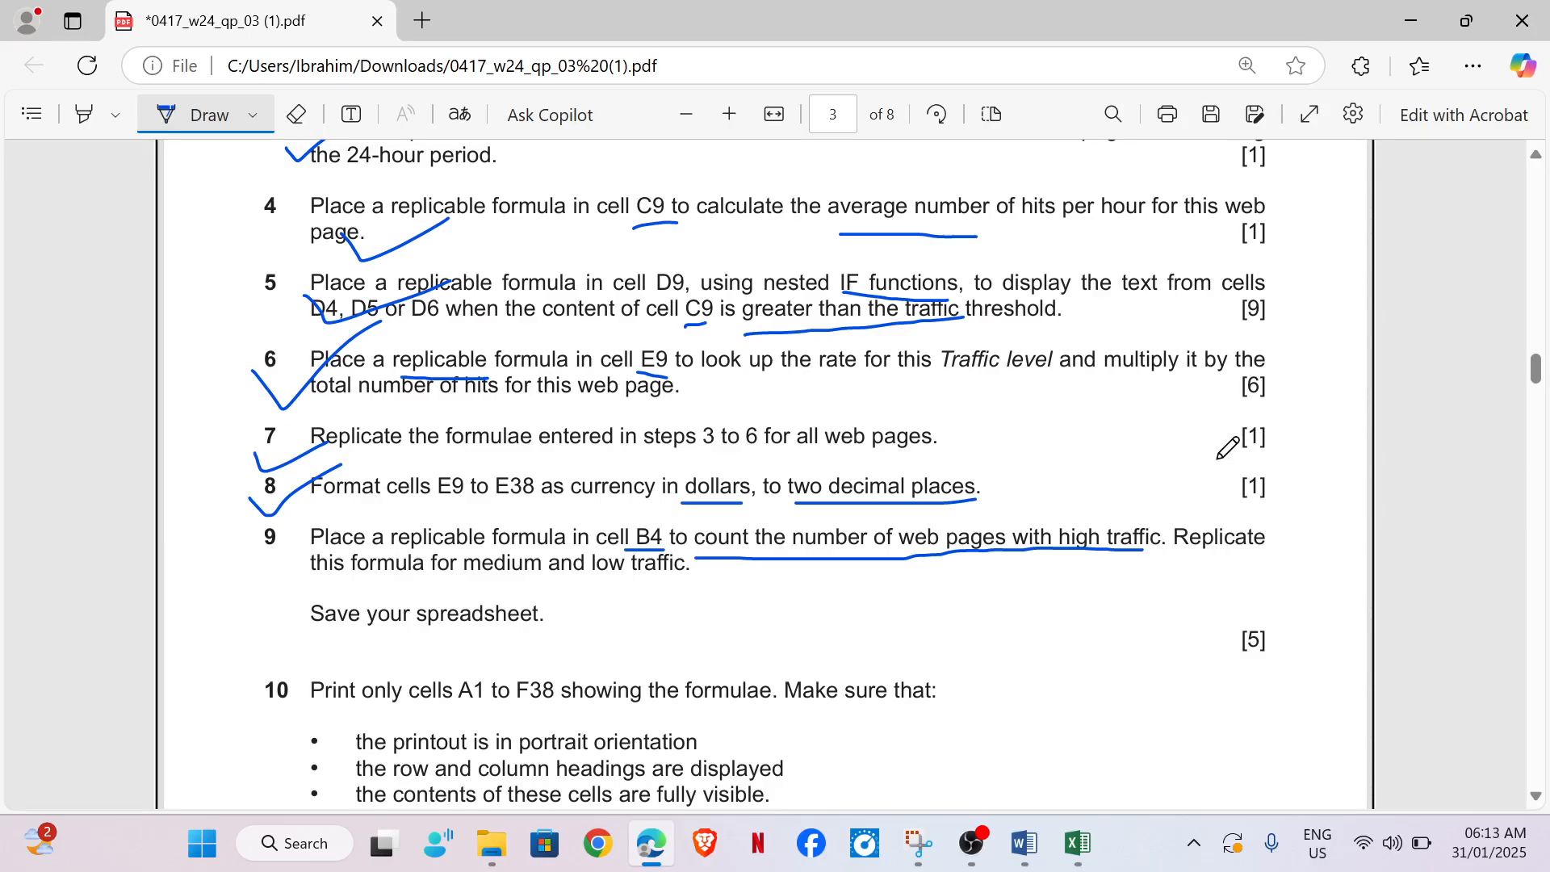
{"action": "left_click_drag", "start_coordinate": [1174, 554], "coordinate": [1249, 554]}
{"action": "left_click_drag", "start_coordinate": [310, 586], "coordinate": [668, 580]}
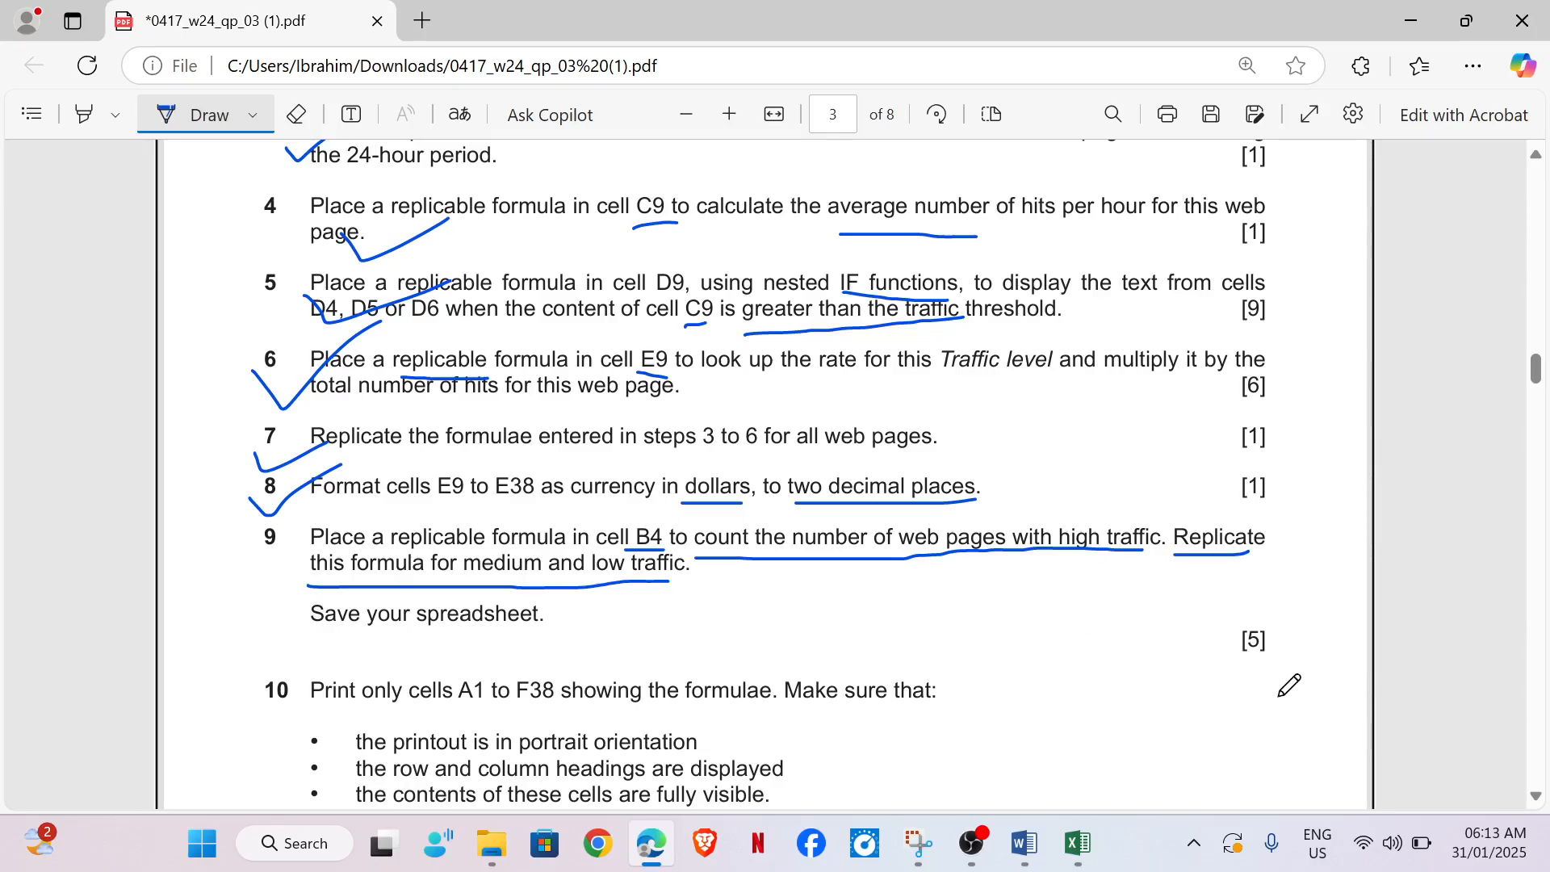
{"action": "mouse_move", "coordinate": [1191, 508]}
{"action": "left_mouse_down"}
{"action": "mouse_move", "coordinate": [1165, 515]}
{"action": "mouse_move", "coordinate": [1166, 579]}
{"action": "mouse_move", "coordinate": [1210, 580]}
{"action": "left_mouse_up"}
{"action": "mouse_move", "coordinate": [300, 506]}
{"action": "left_mouse_down"}
{"action": "mouse_move", "coordinate": [292, 554]}
{"action": "mouse_move", "coordinate": [310, 557]}
{"action": "left_mouse_up"}
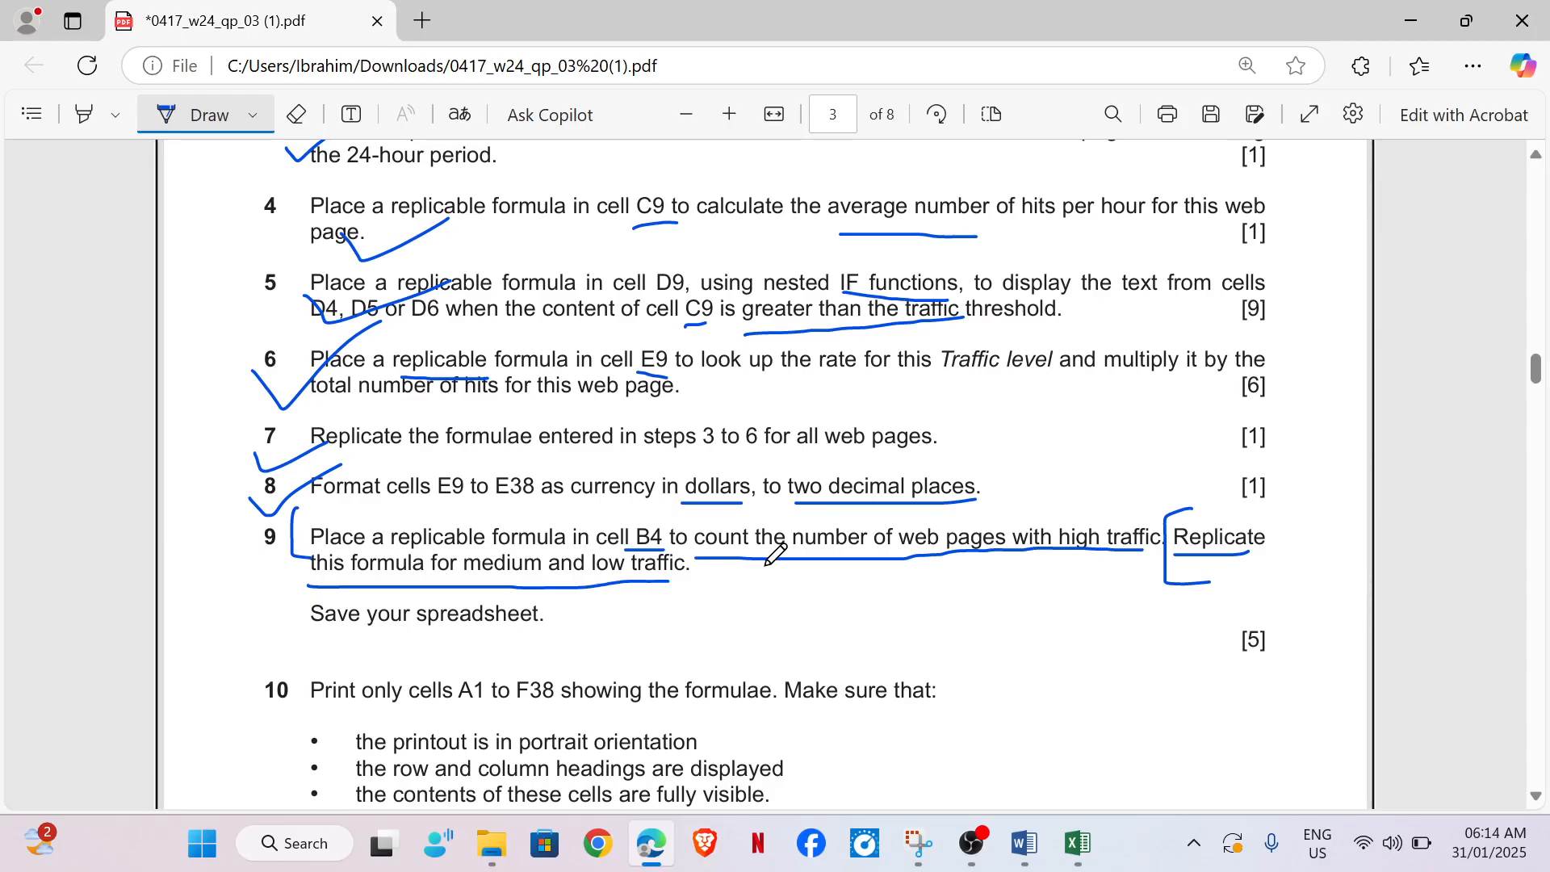
Step: Return to the Excel workbook and go through the High, Medium and Low traffic cells B4 to B6, leaving B4 selected
{"action": "left_click", "coordinate": [1078, 844]}
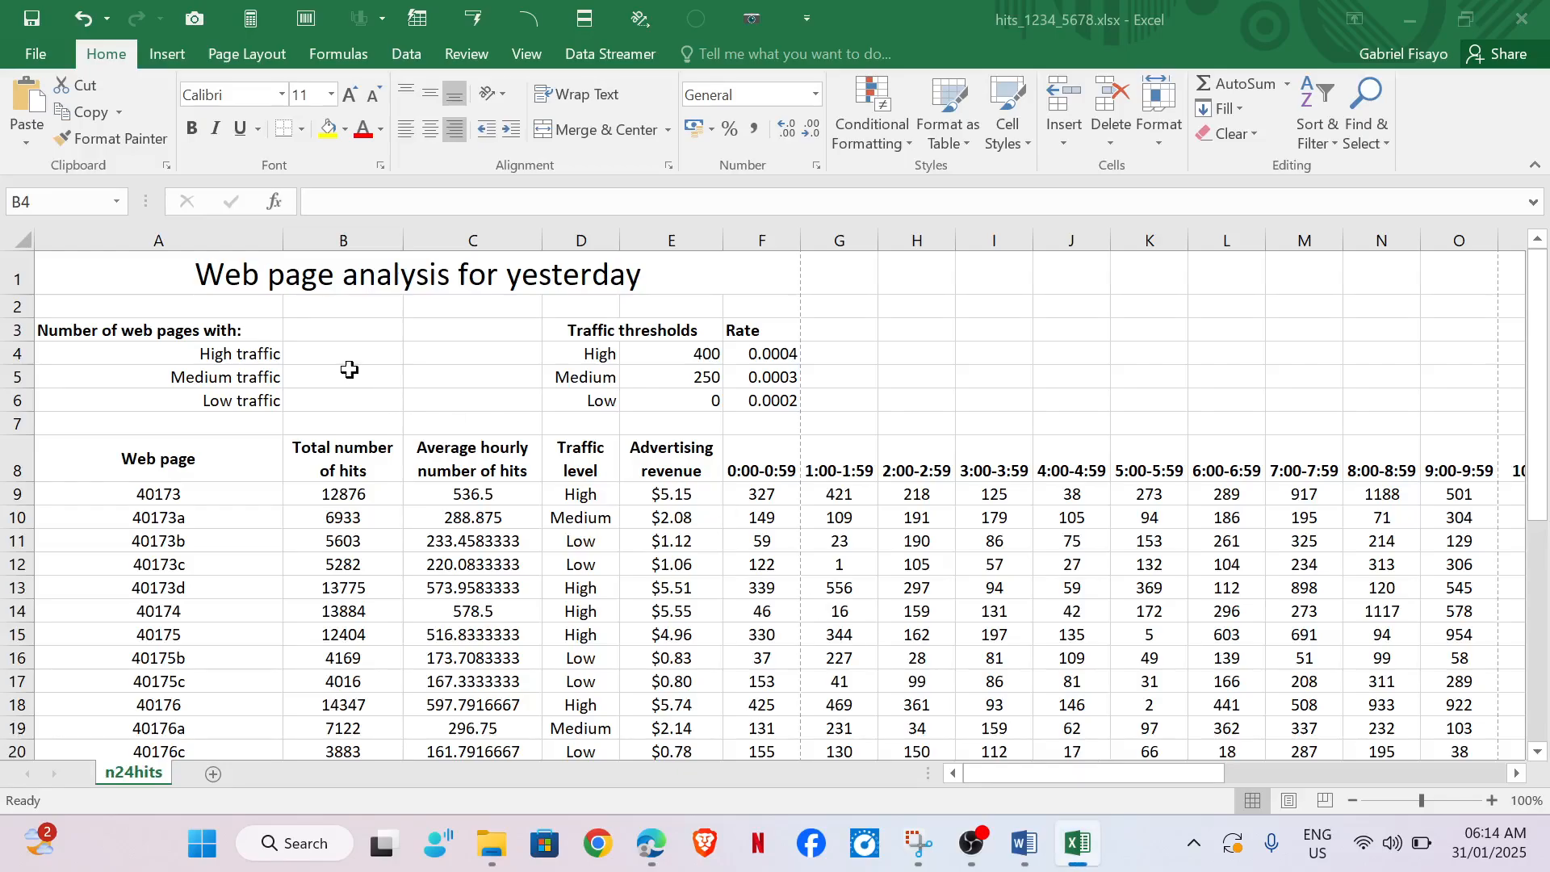
{"action": "left_click", "coordinate": [299, 352]}
{"action": "left_click", "coordinate": [304, 377]}
{"action": "left_click", "coordinate": [320, 399]}
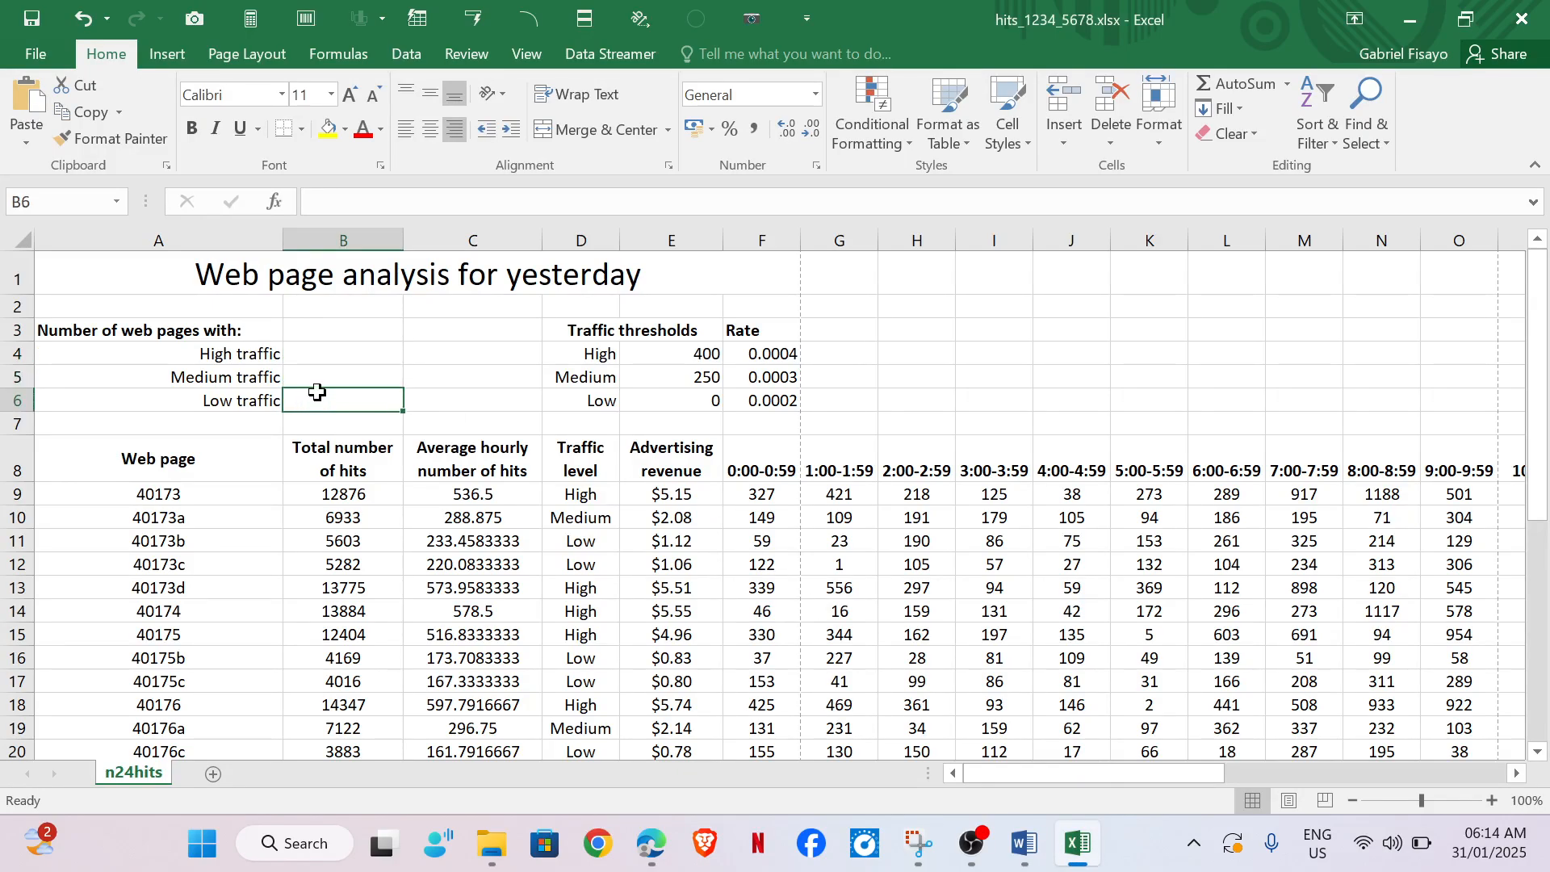
{"action": "left_click", "coordinate": [322, 352]}
{"action": "left_click", "coordinate": [323, 376]}
{"action": "left_click", "coordinate": [327, 395]}
{"action": "left_click", "coordinate": [355, 352]}
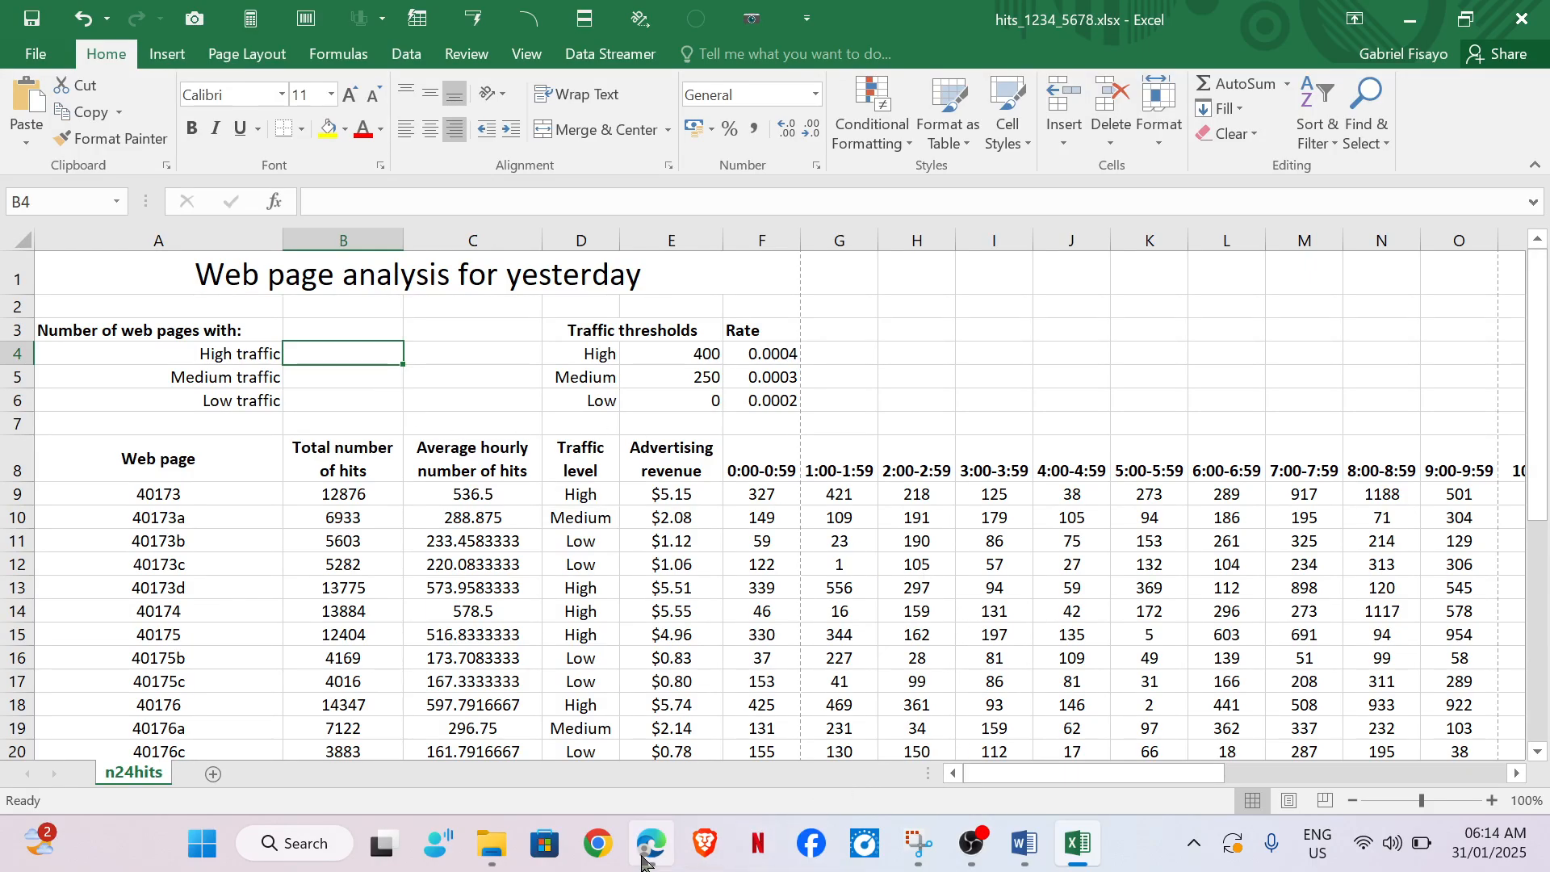
Step: Enter the formula =COUNTIF(D9:D38,D4) in cell B4 to count the web pages with high traffic
{"action": "mouse_move", "coordinate": [651, 843]}
{"action": "mouse_move", "coordinate": [686, 734]}
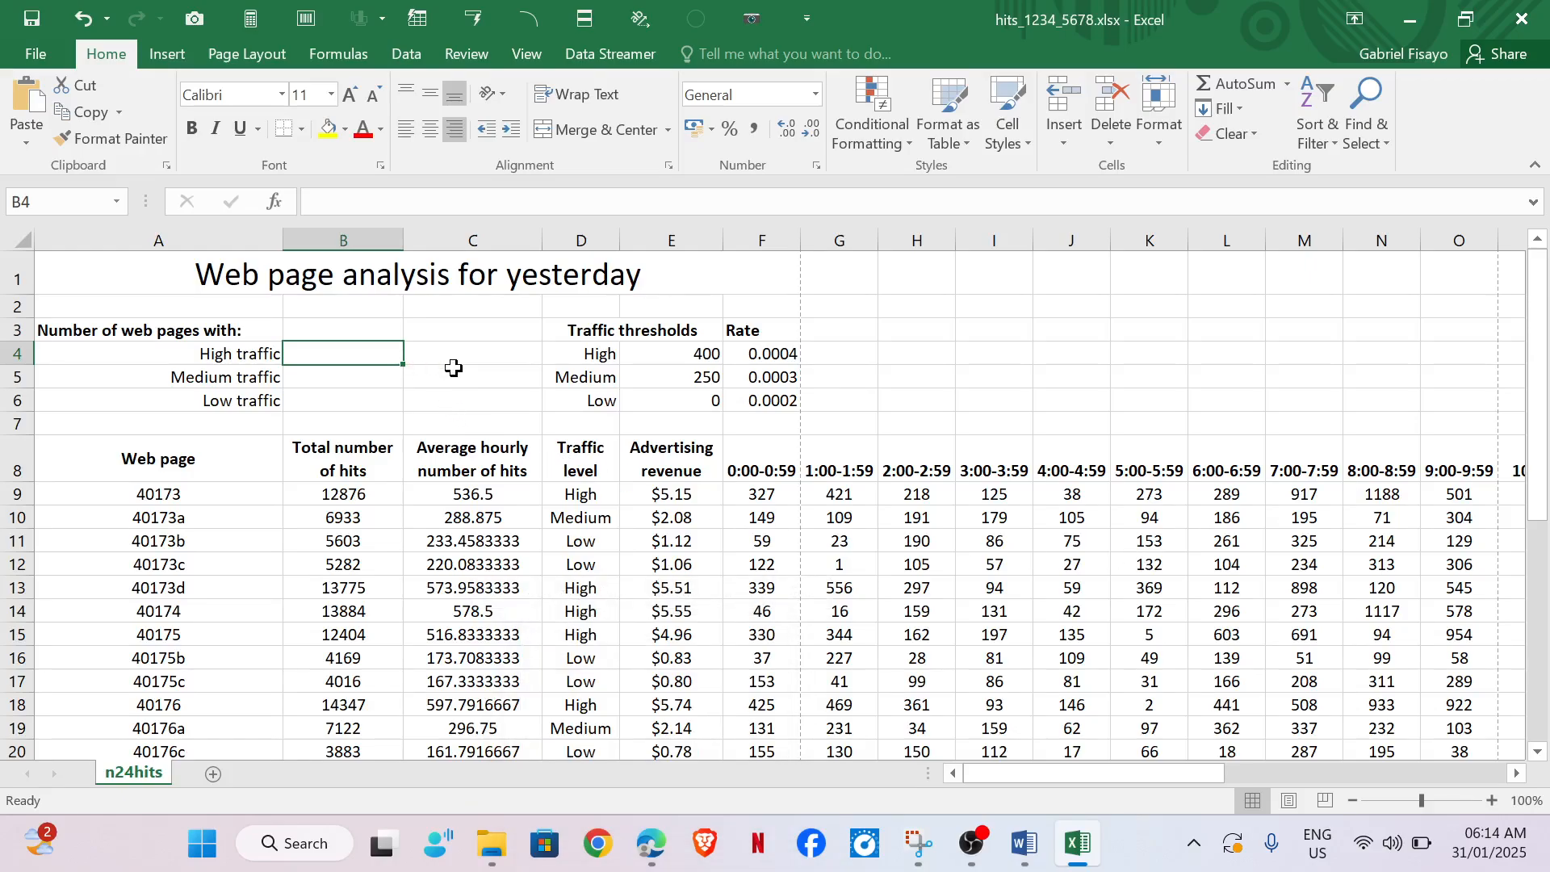
{"action": "type", "text": "=c"}
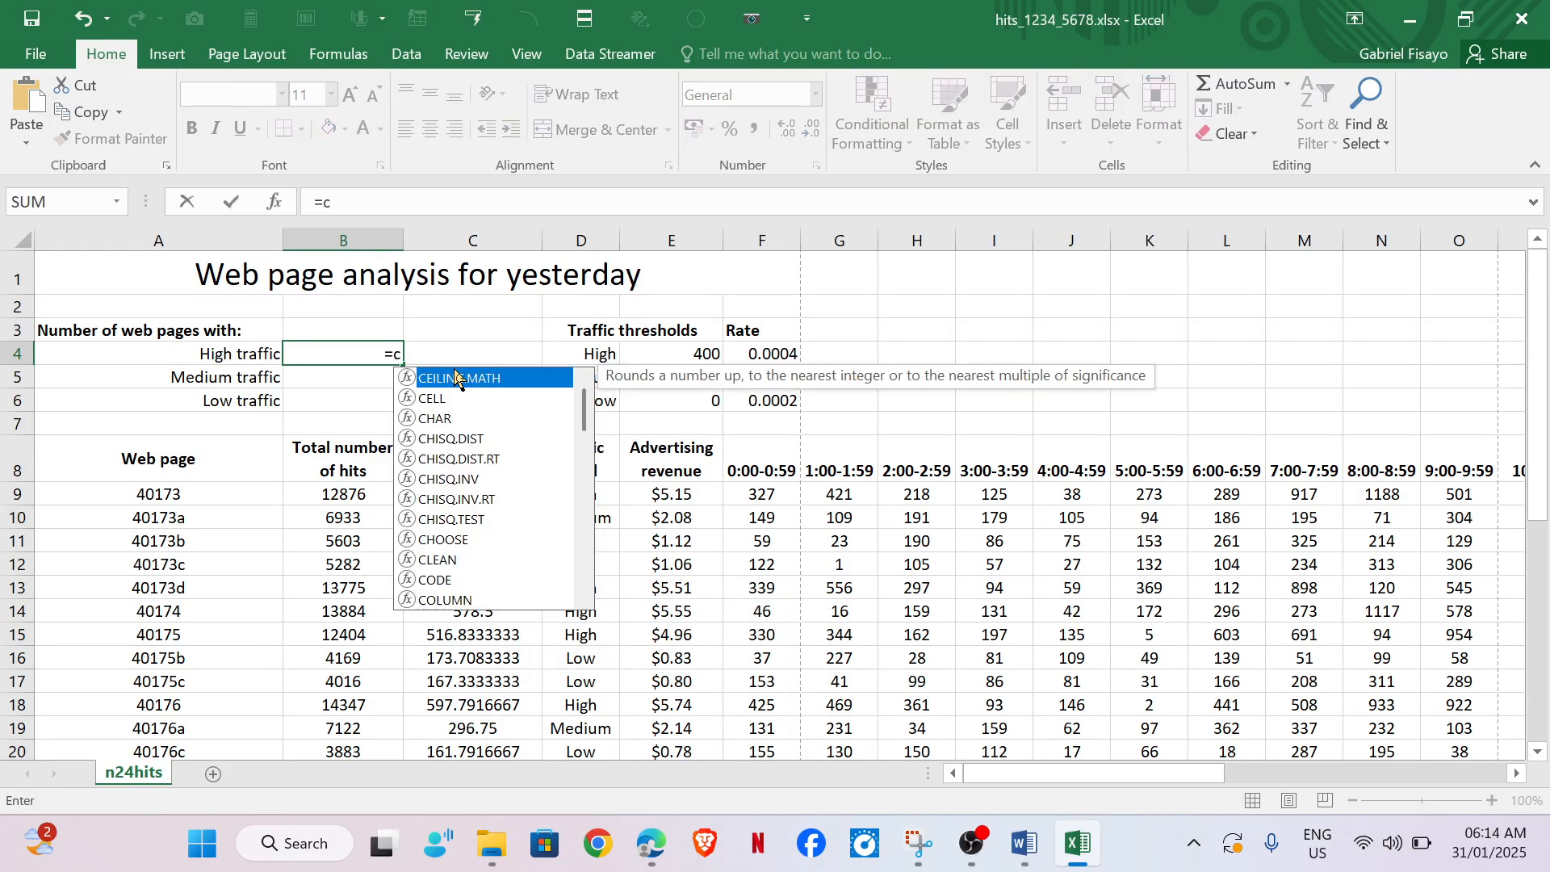
{"action": "type", "text": "oun"}
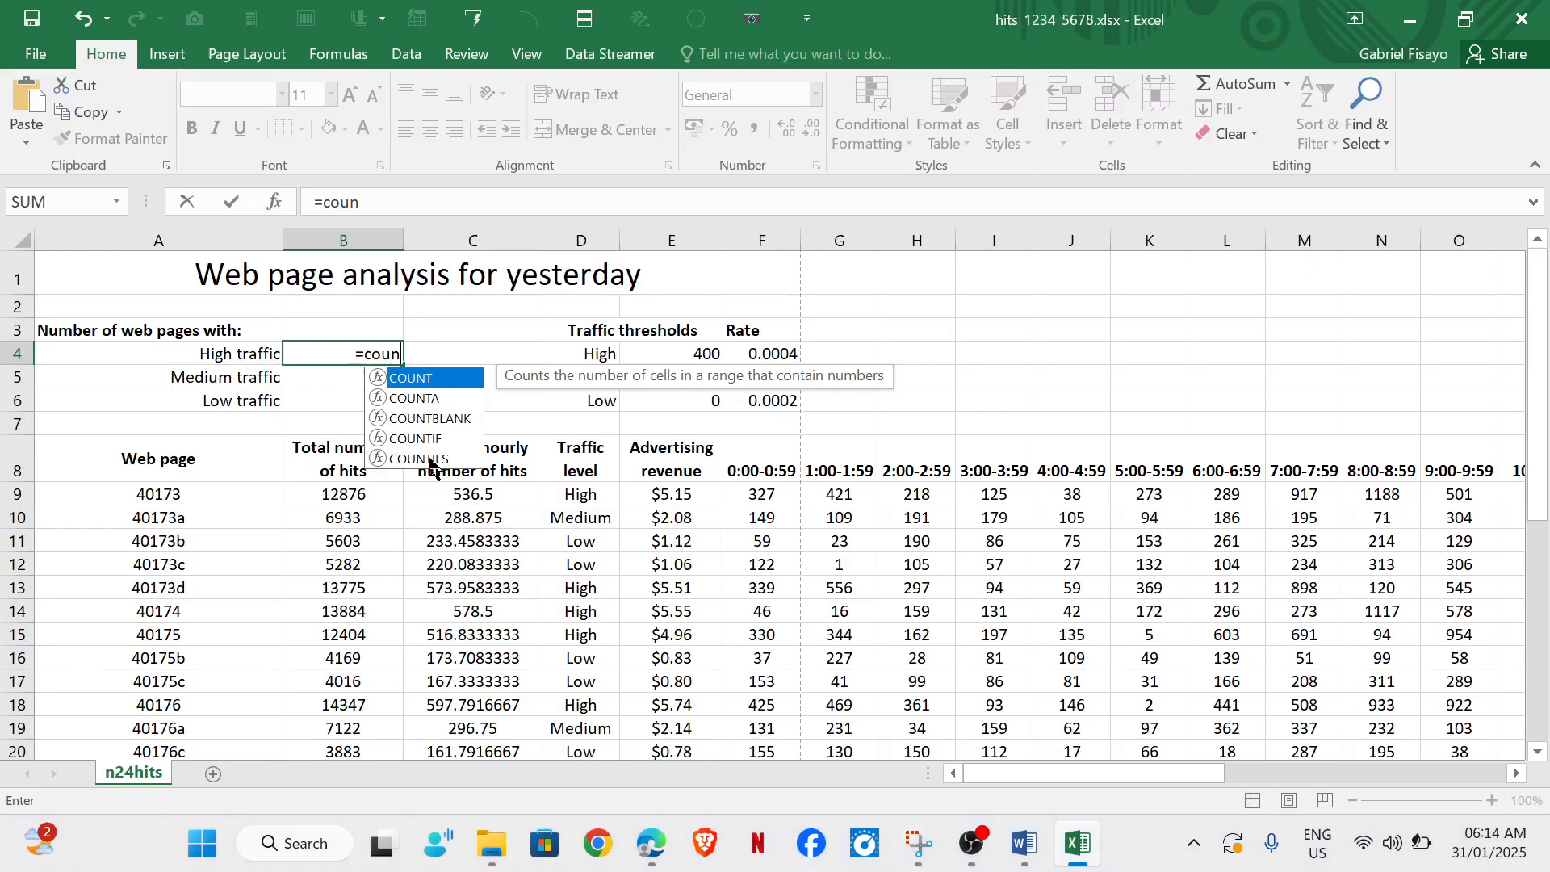
{"action": "double_click", "coordinate": [415, 440]}
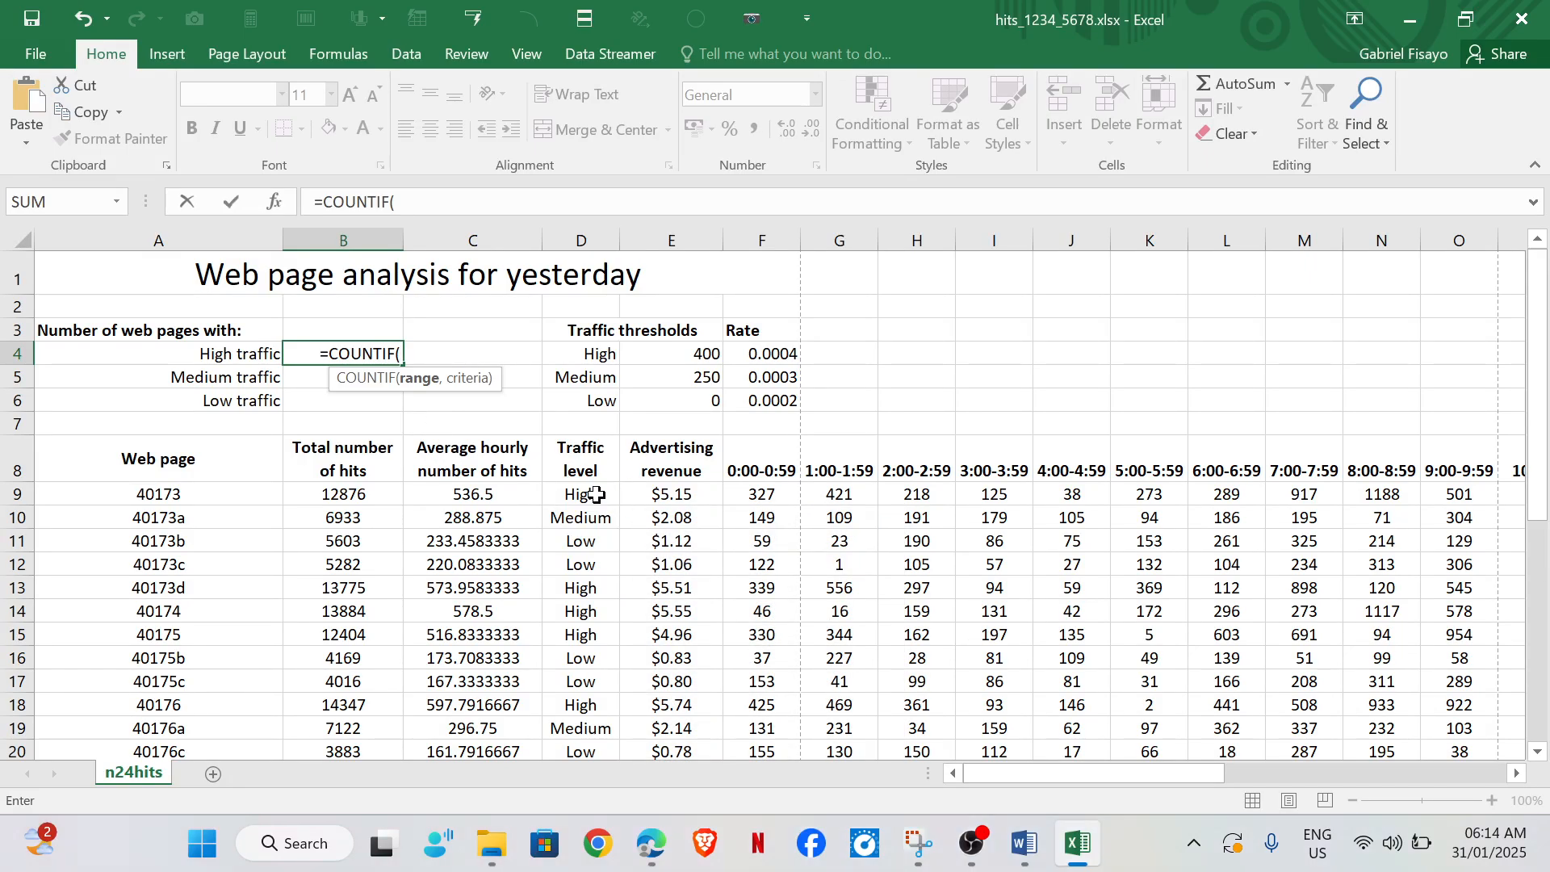
{"action": "left_click_drag", "start_coordinate": [585, 493], "coordinate": [610, 709]}
{"action": "type", "text": ","}
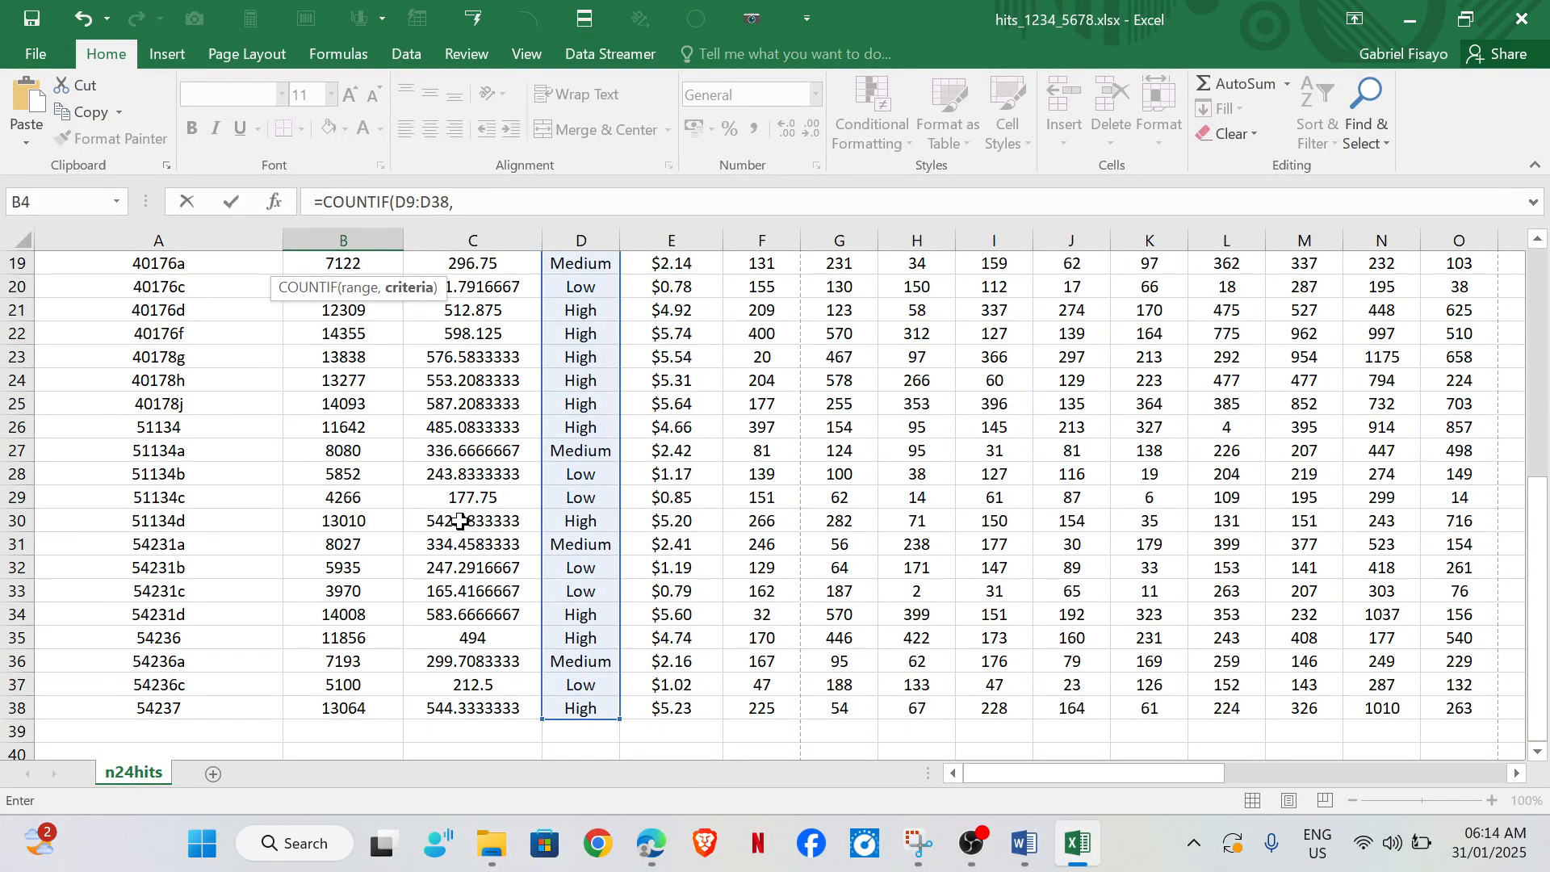
{"action": "scroll", "coordinate": [459, 520], "scroll_direction": "up", "scroll_amount": 6}
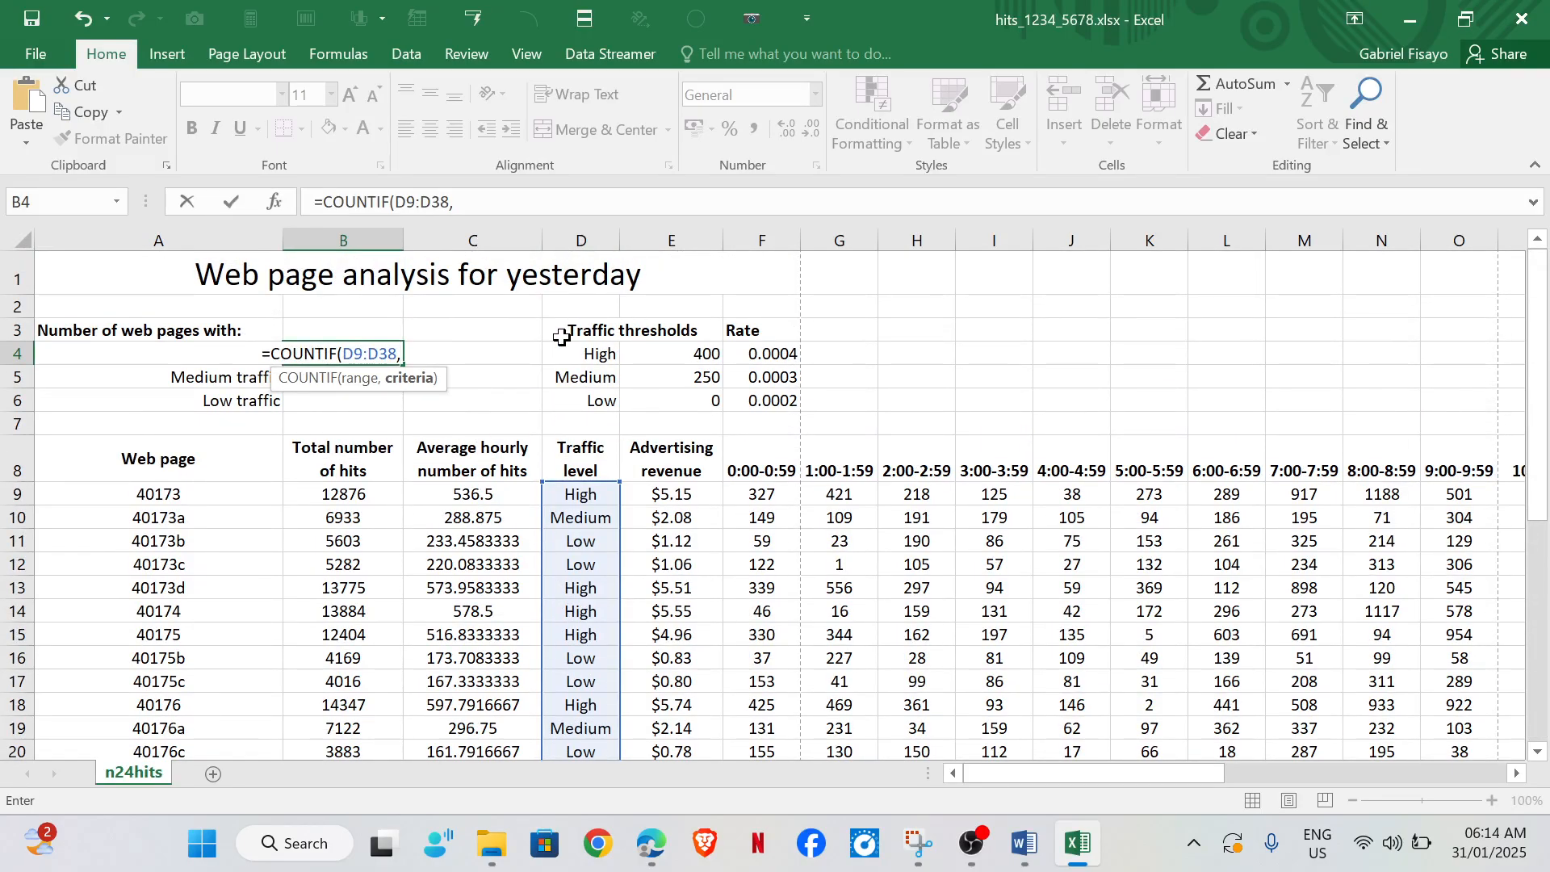
{"action": "left_click", "coordinate": [593, 357]}
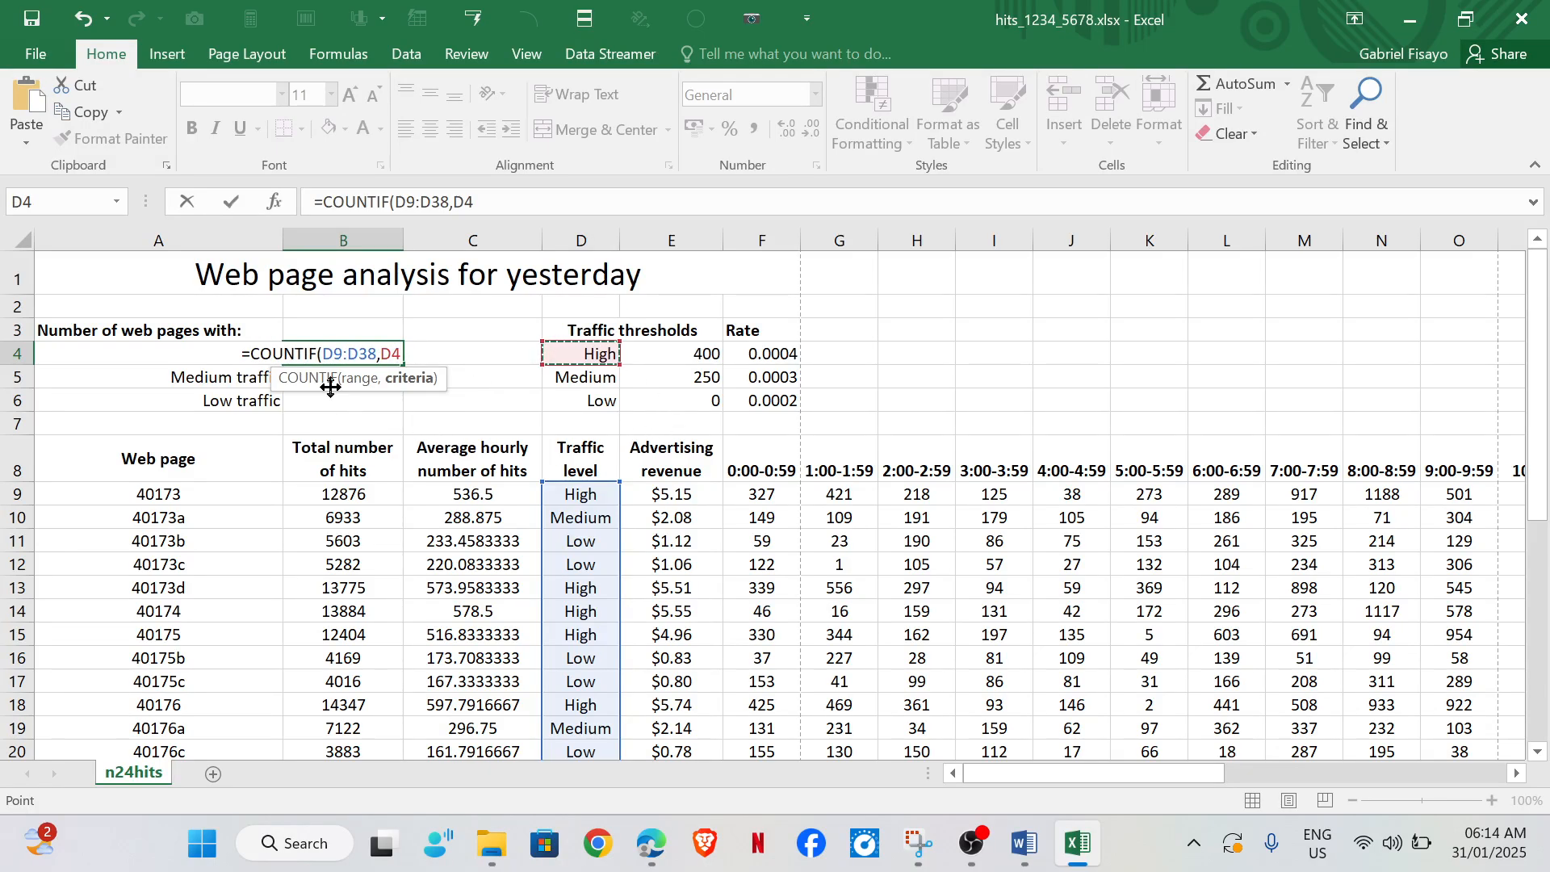
{"action": "type", "text": ")"}
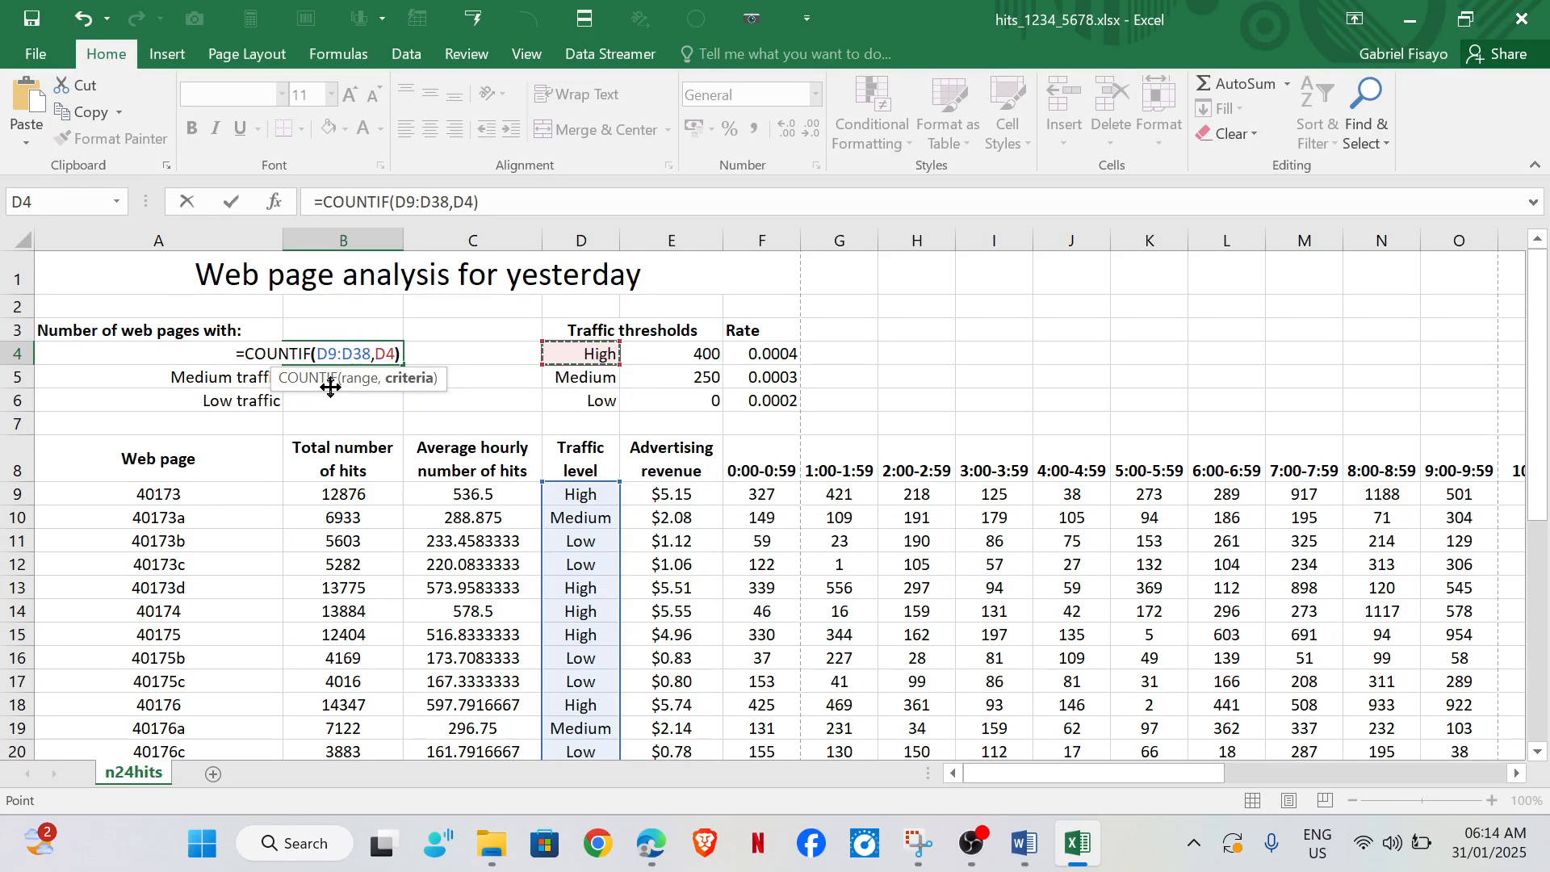
Step: Make the range in B4's formula absolute as $D$9:$D$38 and commit the formula
{"action": "left_click", "coordinate": [315, 355]}
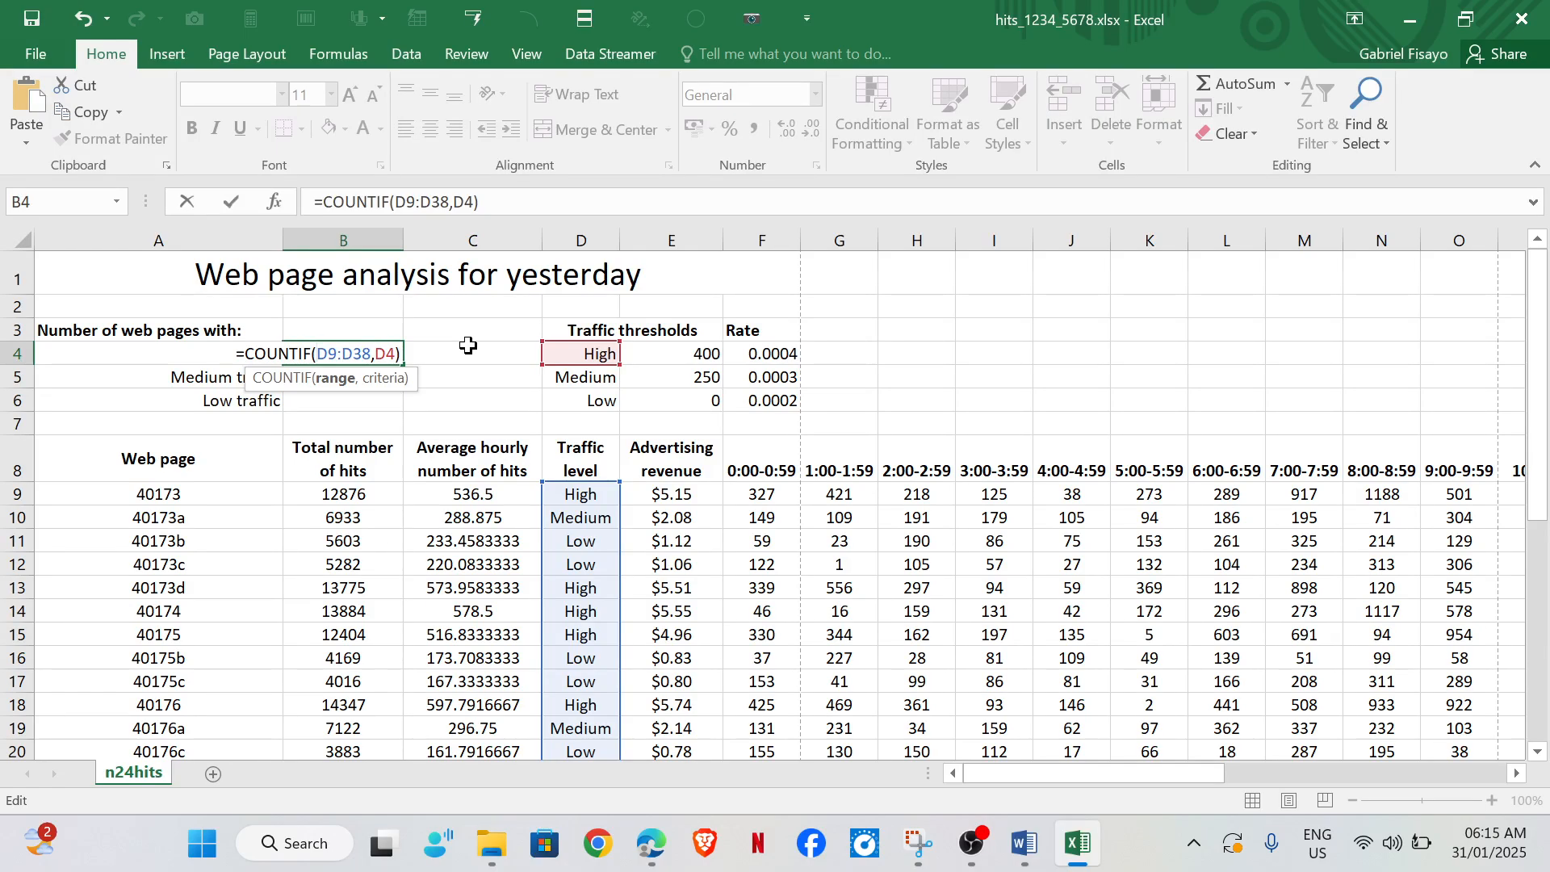
{"action": "type", "text": "$"}
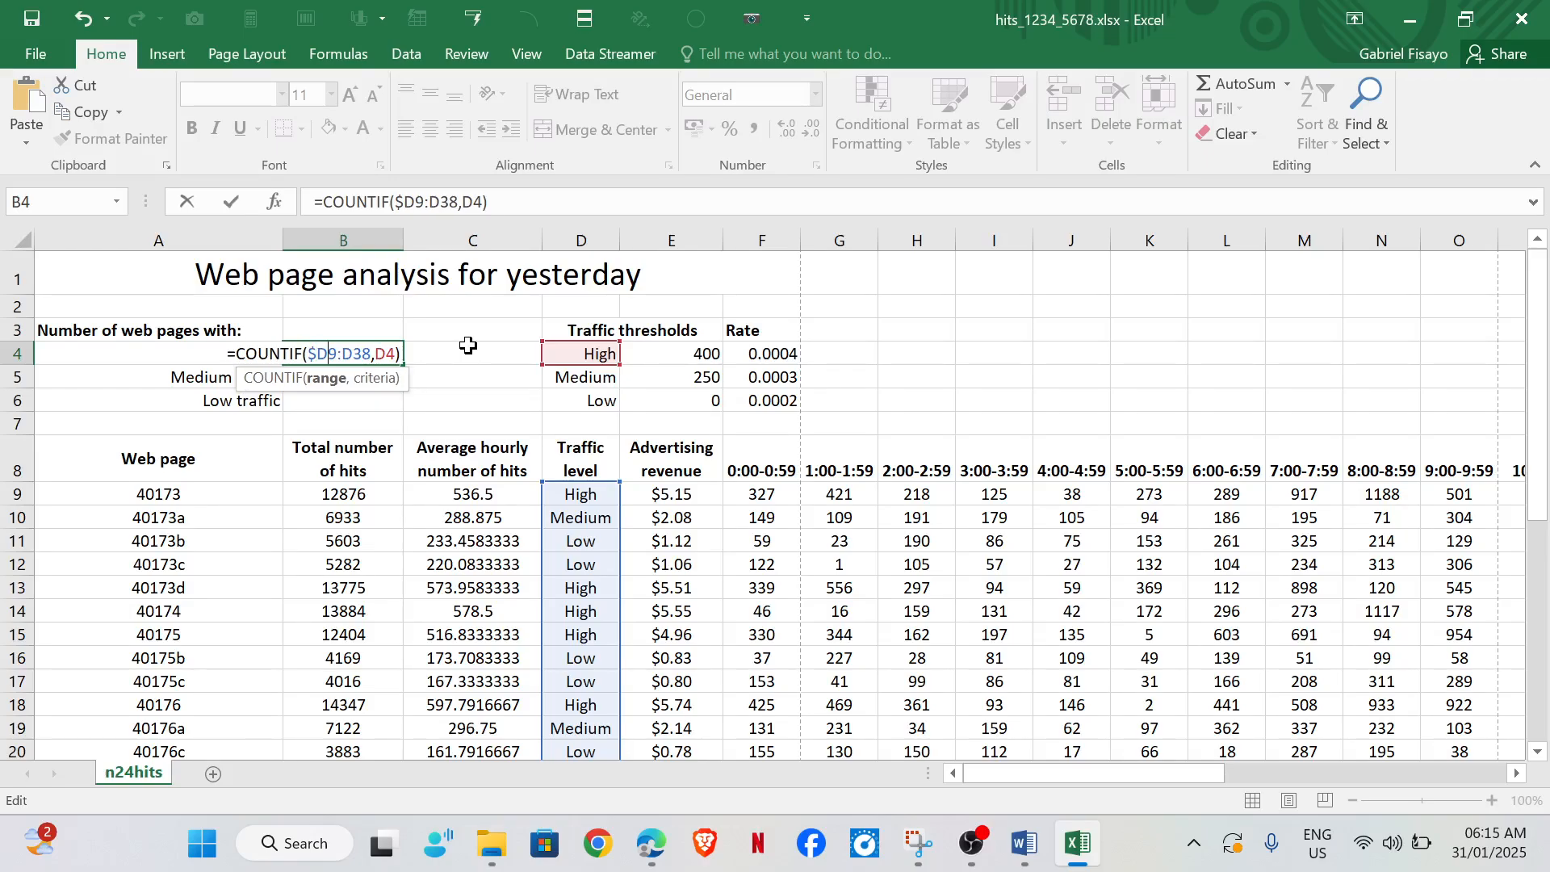
{"action": "key", "text": "Right"}
{"action": "type", "text": "$D"}
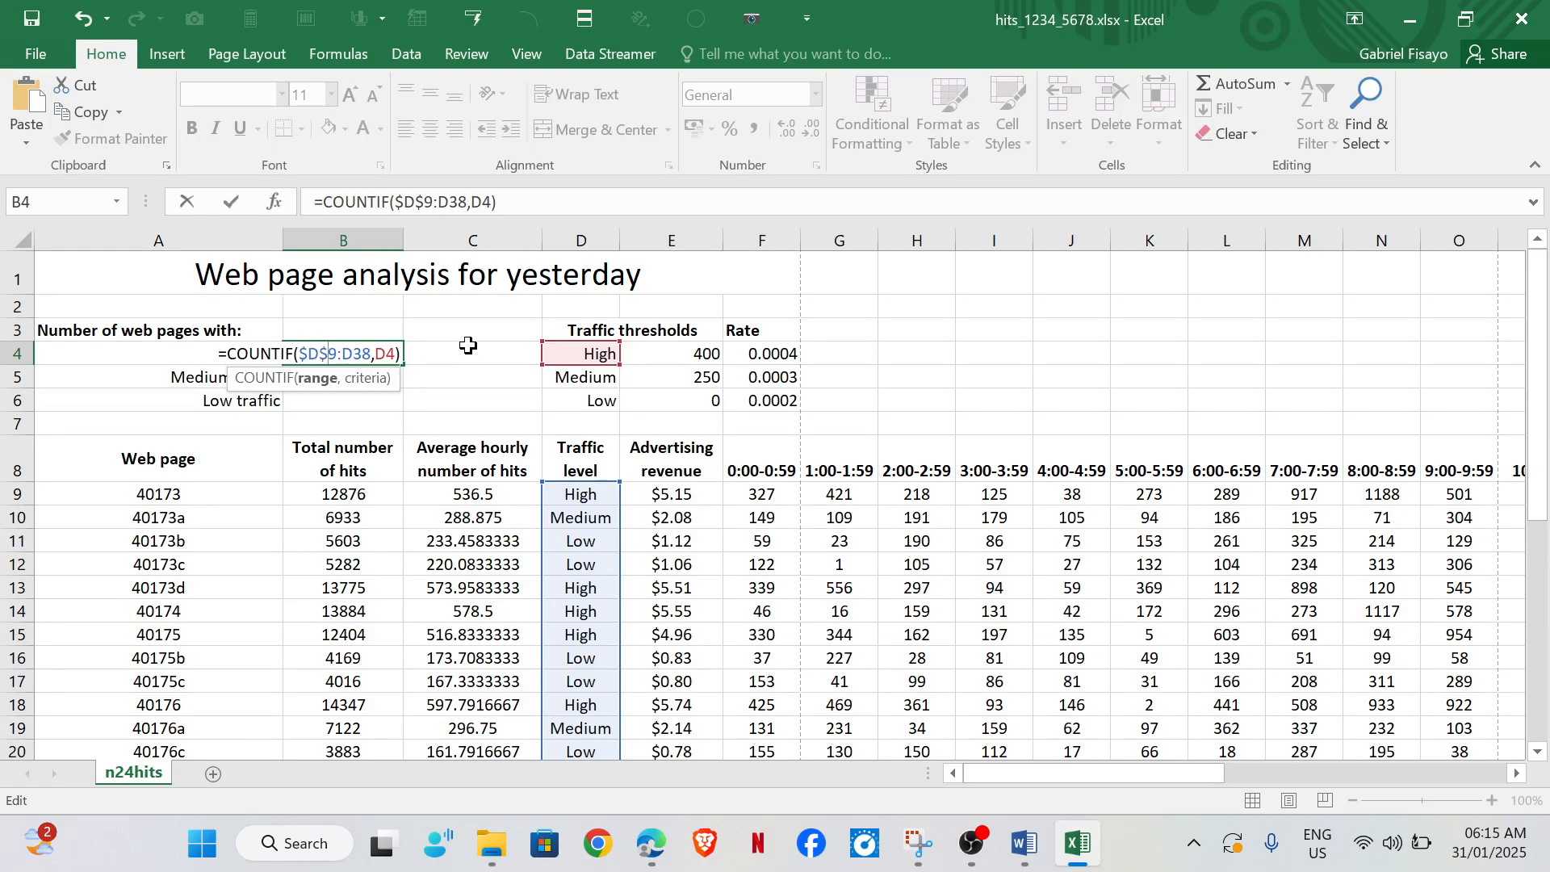
{"action": "type", "text": "$9:"}
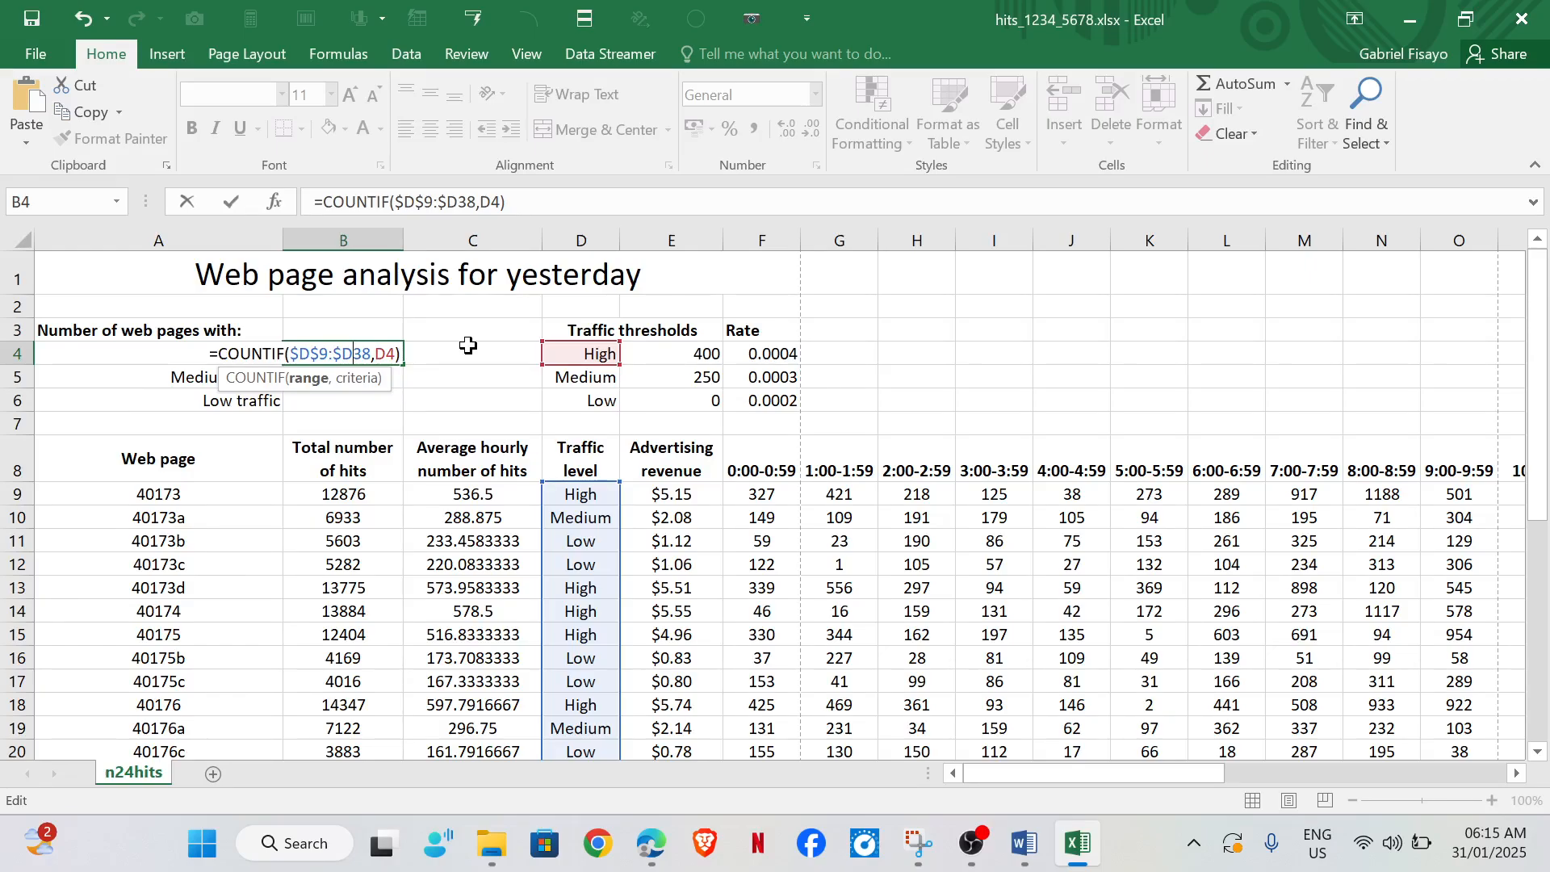
{"action": "type", "text": "$"}
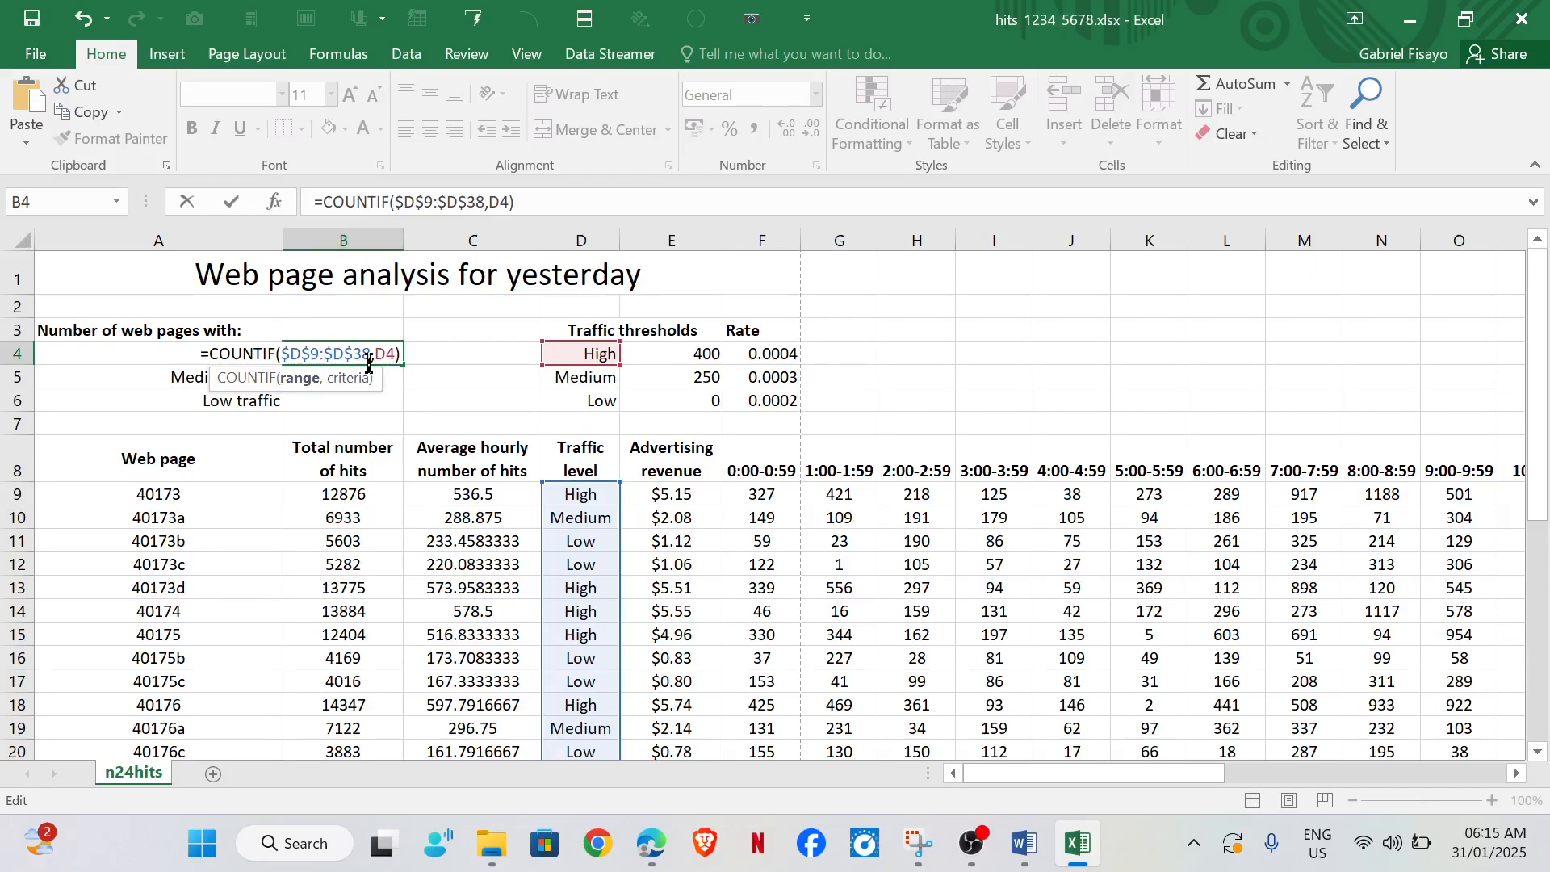
{"action": "key", "text": "Return"}
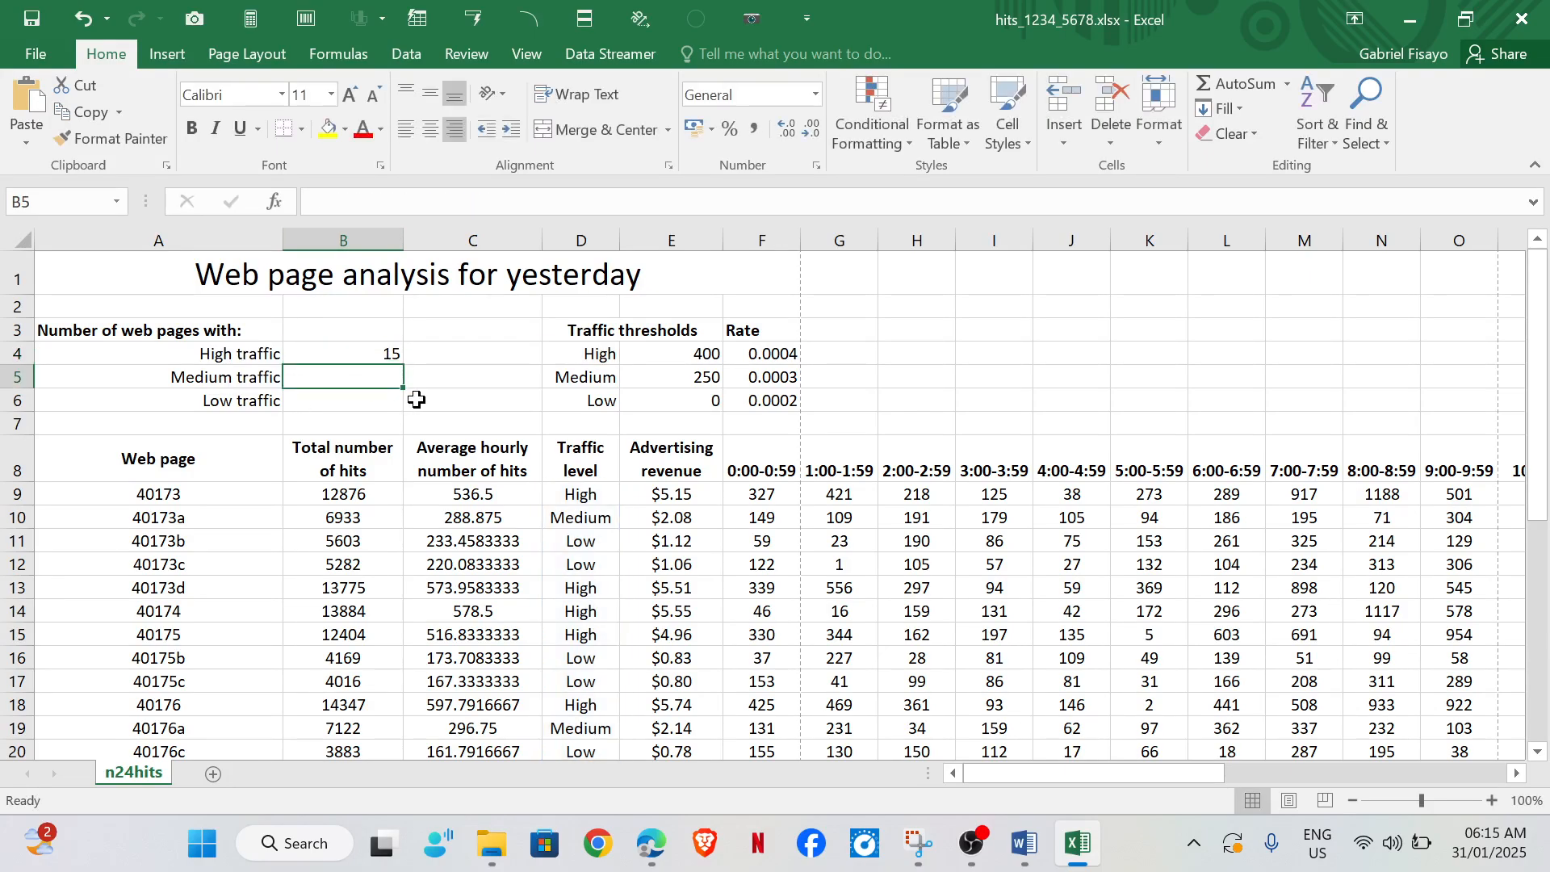
Step: Replicate the B4 formula down to B6 for medium and low traffic
{"action": "left_click", "coordinate": [347, 352]}
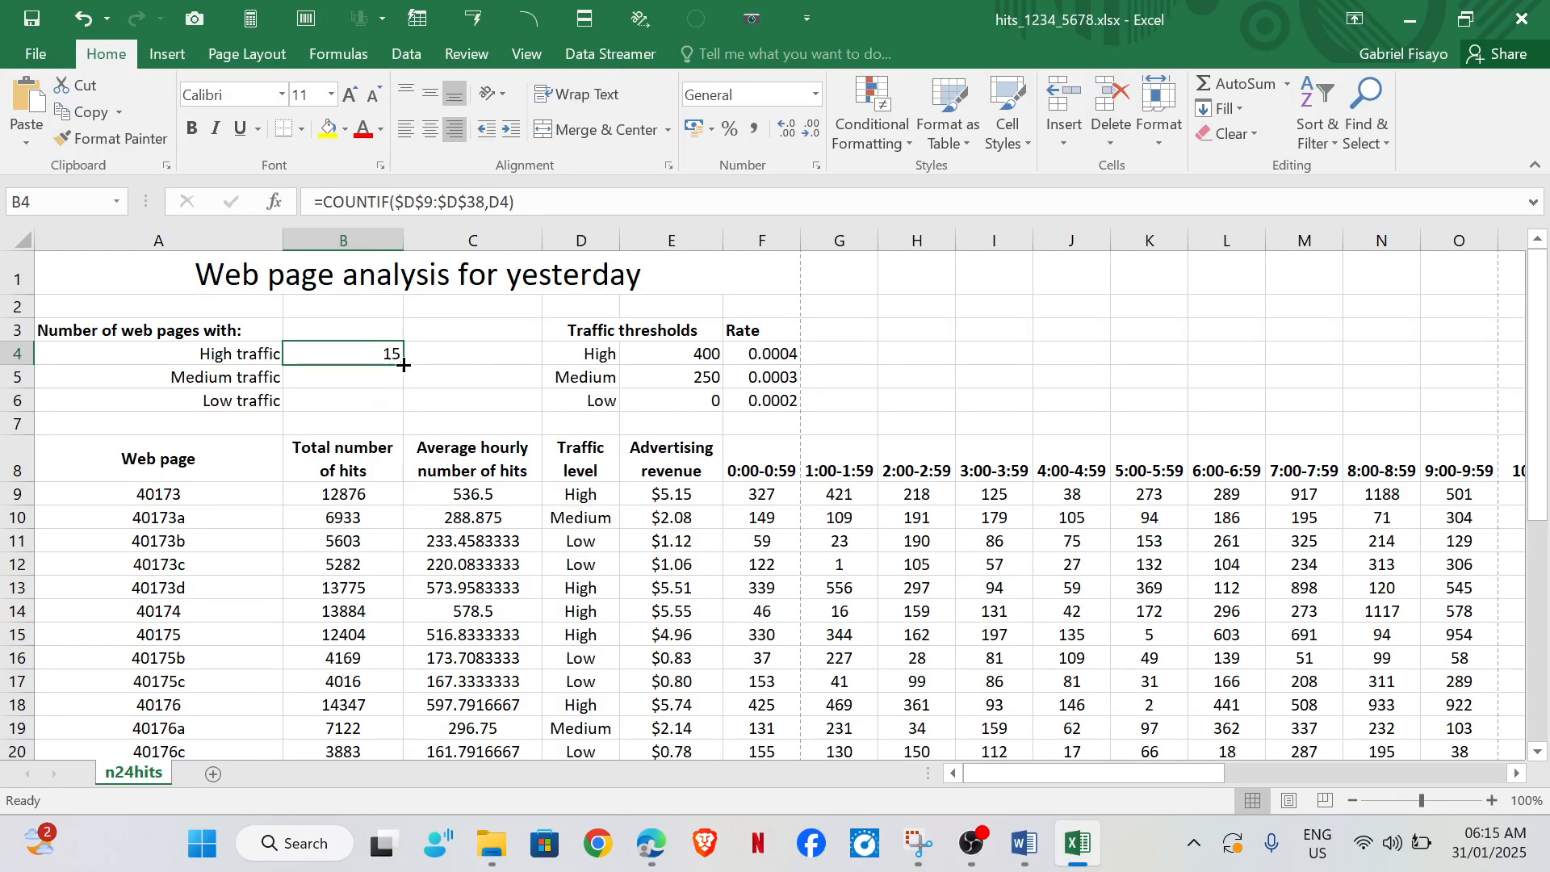
{"action": "left_click_drag", "start_coordinate": [405, 364], "coordinate": [404, 410]}
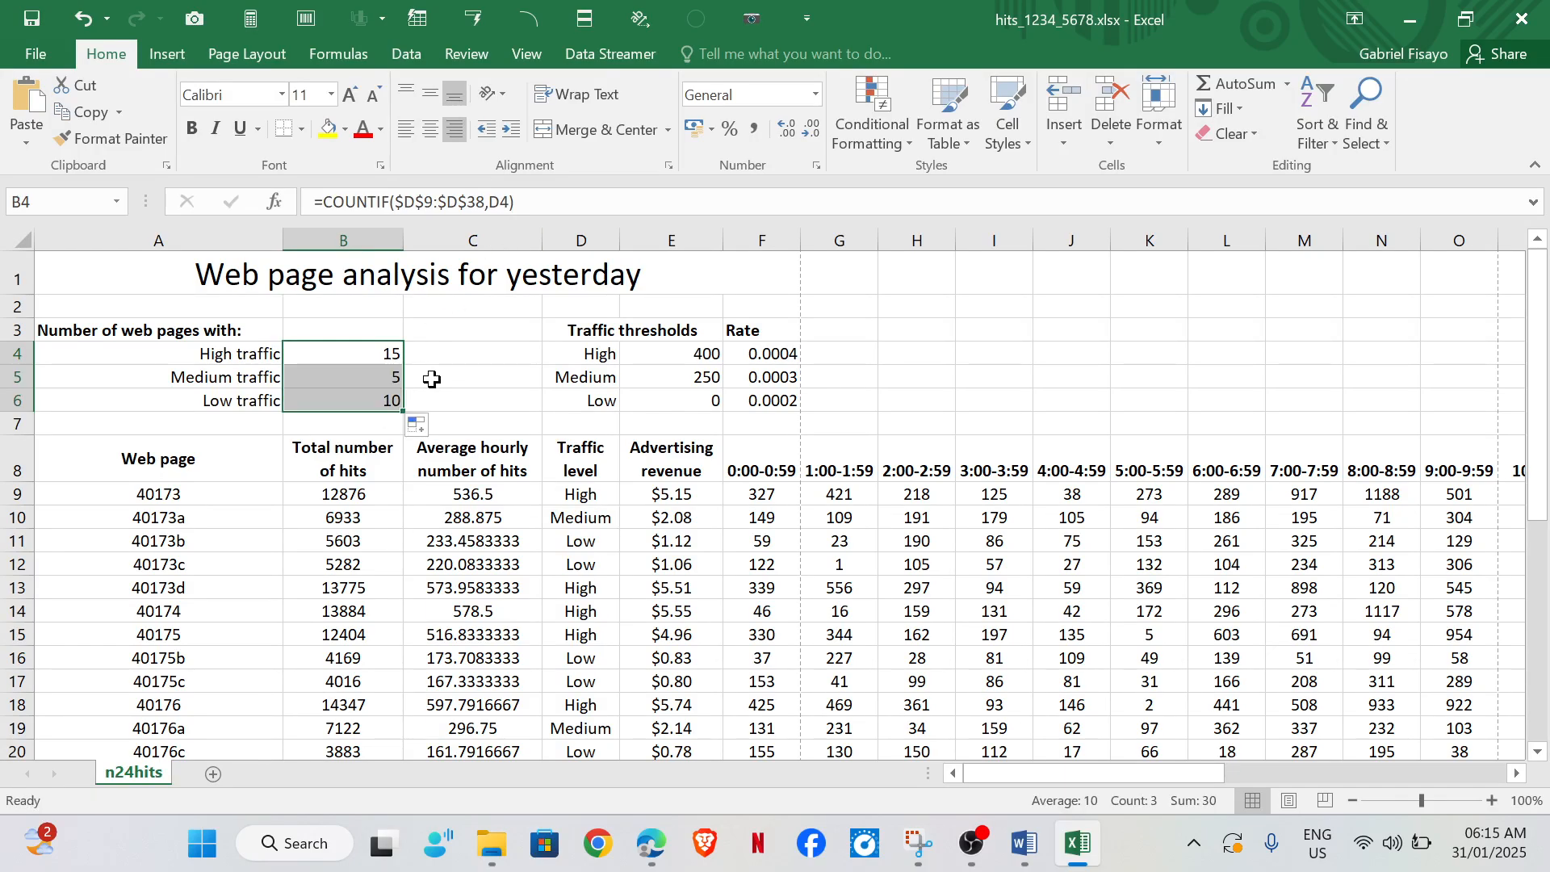
{"action": "left_click", "coordinate": [429, 376]}
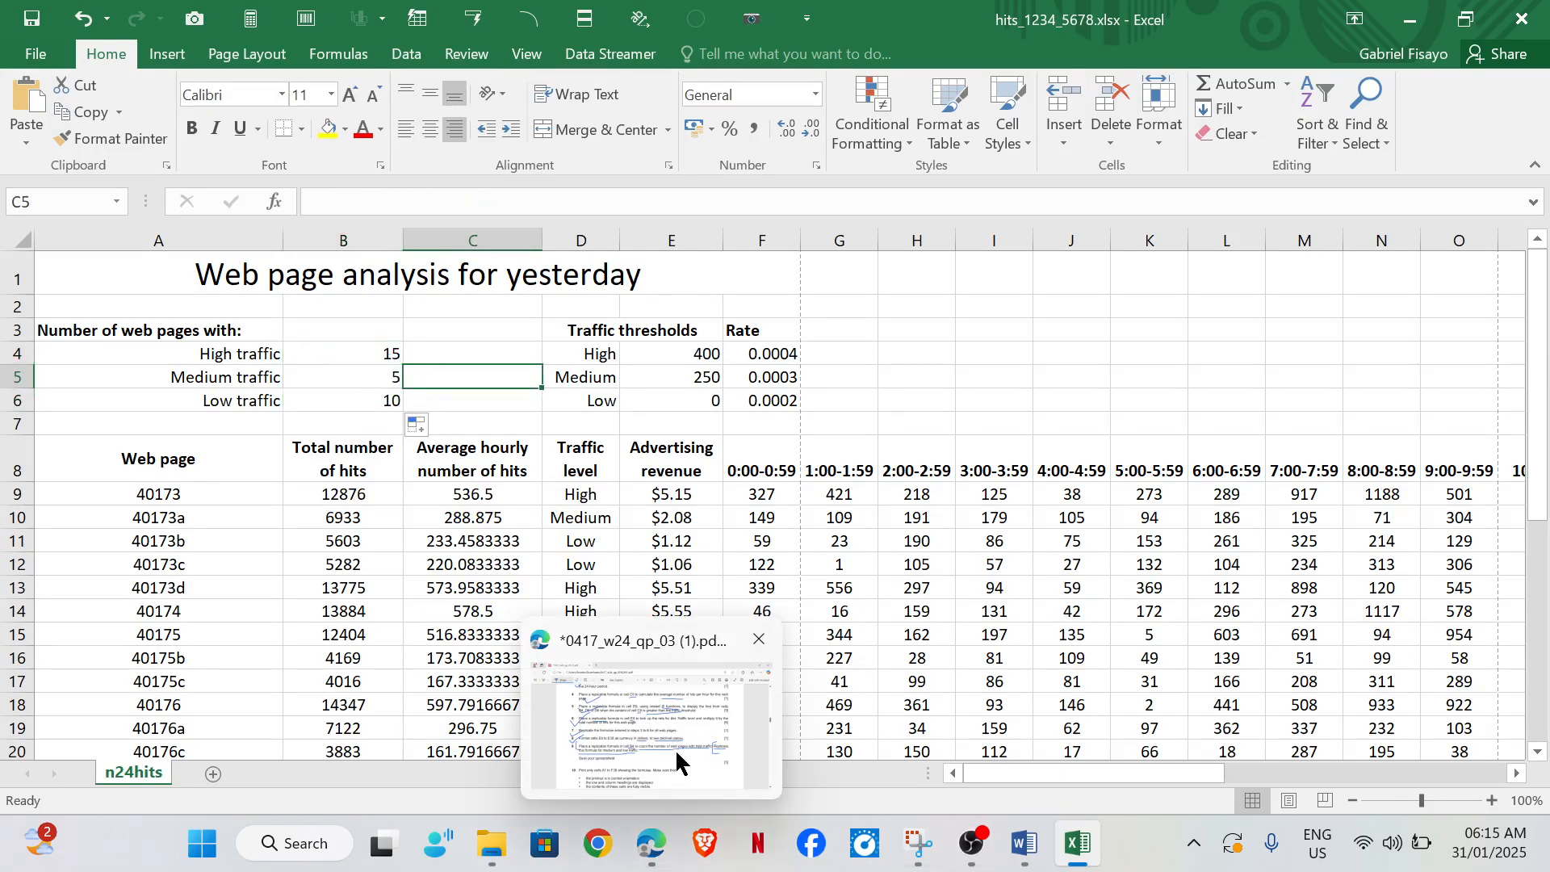
Step: Switch to the question paper PDF in Edge, draw a tick mark over question 9 and underline "A1 to F38" in question 10
{"action": "left_click", "coordinate": [686, 641]}
{"action": "mouse_move", "coordinate": [252, 575]}
{"action": "left_mouse_down"}
{"action": "mouse_move", "coordinate": [319, 563]}
{"action": "mouse_move", "coordinate": [379, 476]}
{"action": "left_mouse_up"}
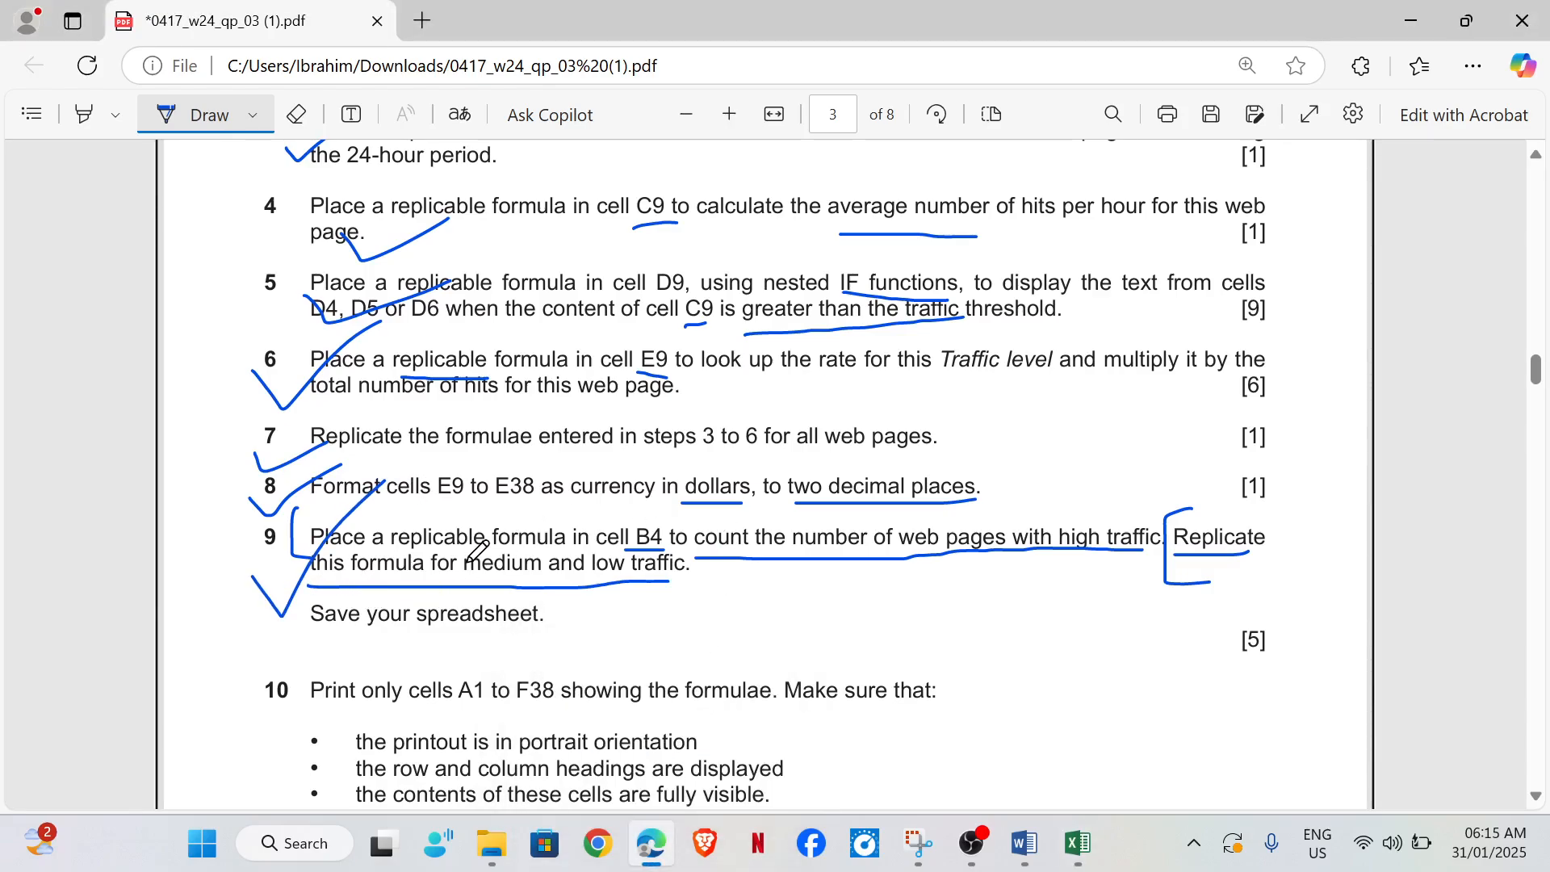
{"action": "scroll", "coordinate": [485, 565], "scroll_direction": "down", "scroll_amount": 5}
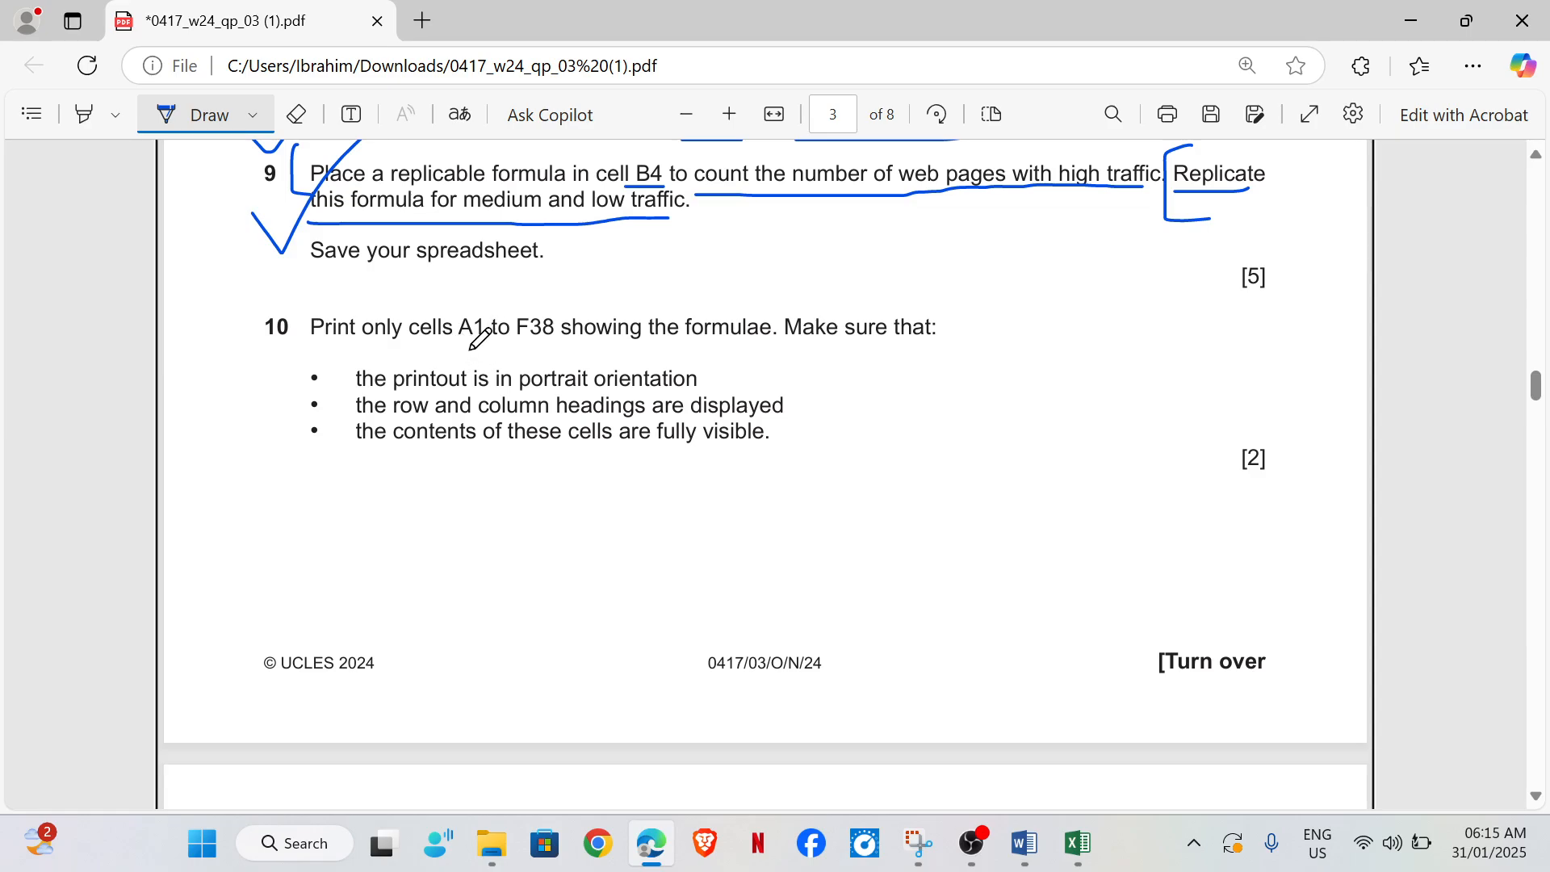
{"action": "left_click_drag", "start_coordinate": [464, 346], "coordinate": [567, 352]}
Step: Switch to the Excel workbook and display the formulas instead of their results in the n24hits sheet
{"action": "mouse_move", "coordinate": [1042, 861]}
{"action": "mouse_move", "coordinate": [1090, 857]}
{"action": "left_click", "coordinate": [1091, 755]}
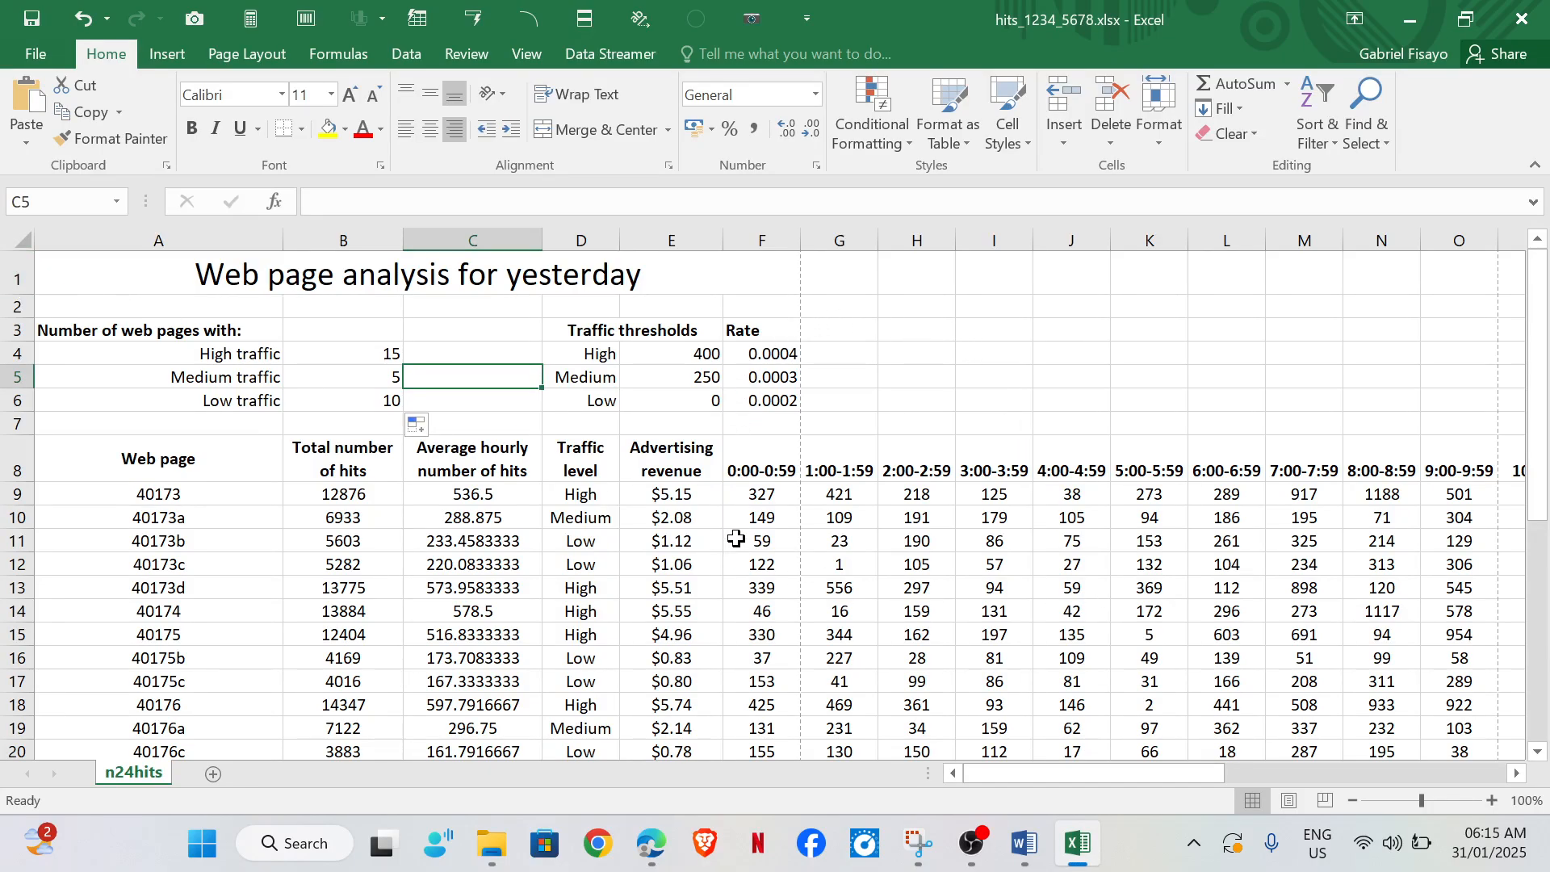
{"action": "scroll", "coordinate": [762, 589], "scroll_direction": "down", "scroll_amount": 8}
{"action": "scroll", "coordinate": [764, 589], "scroll_direction": "up", "scroll_amount": 8}
{"action": "left_click", "coordinate": [337, 51]}
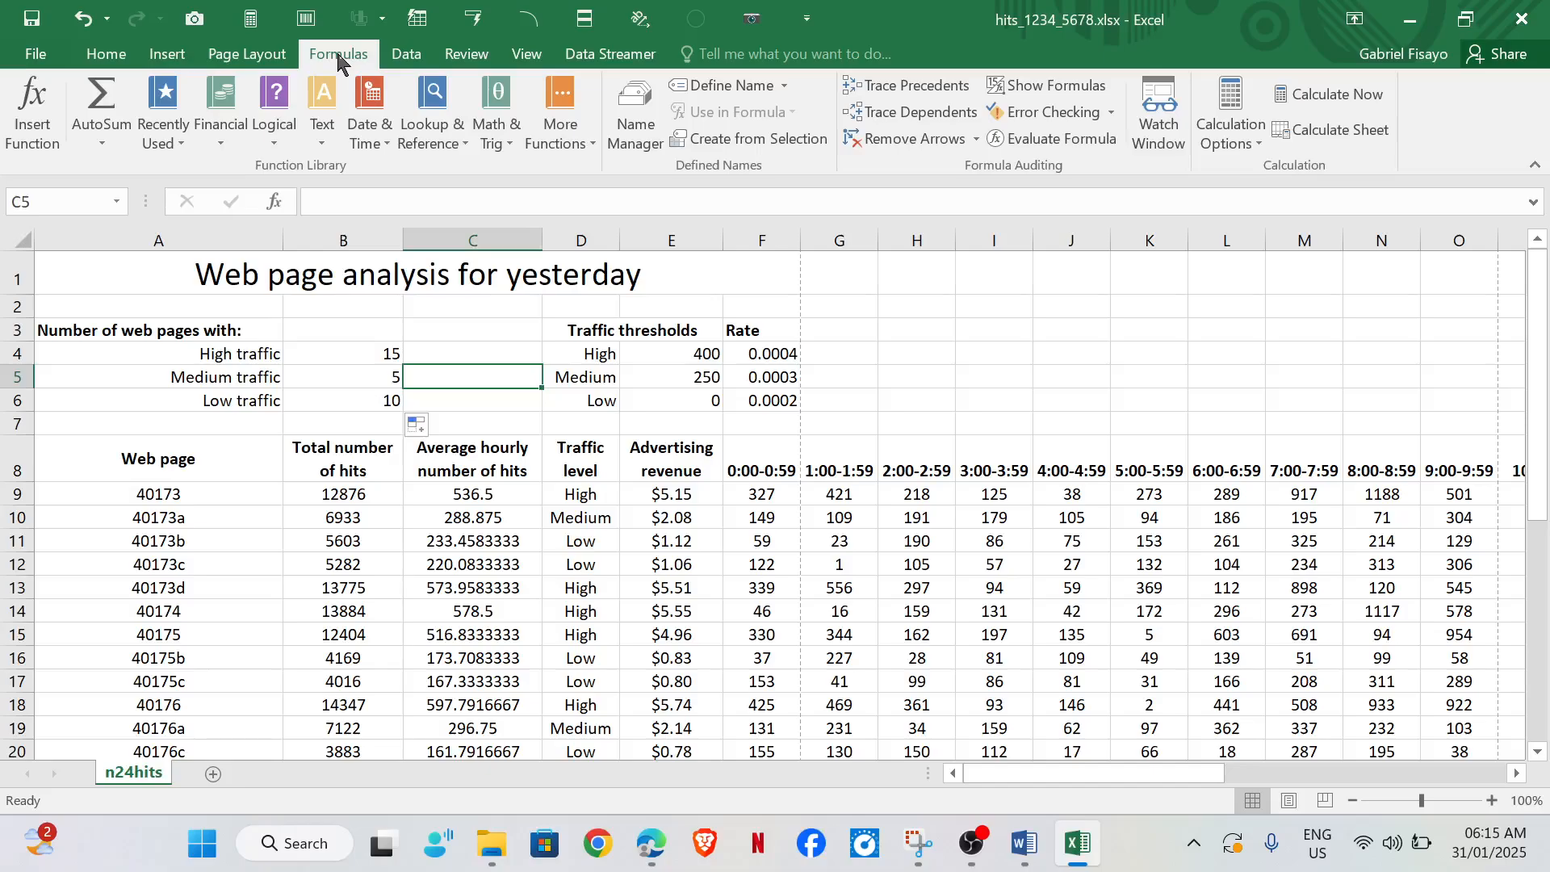
{"action": "left_click", "coordinate": [1027, 87]}
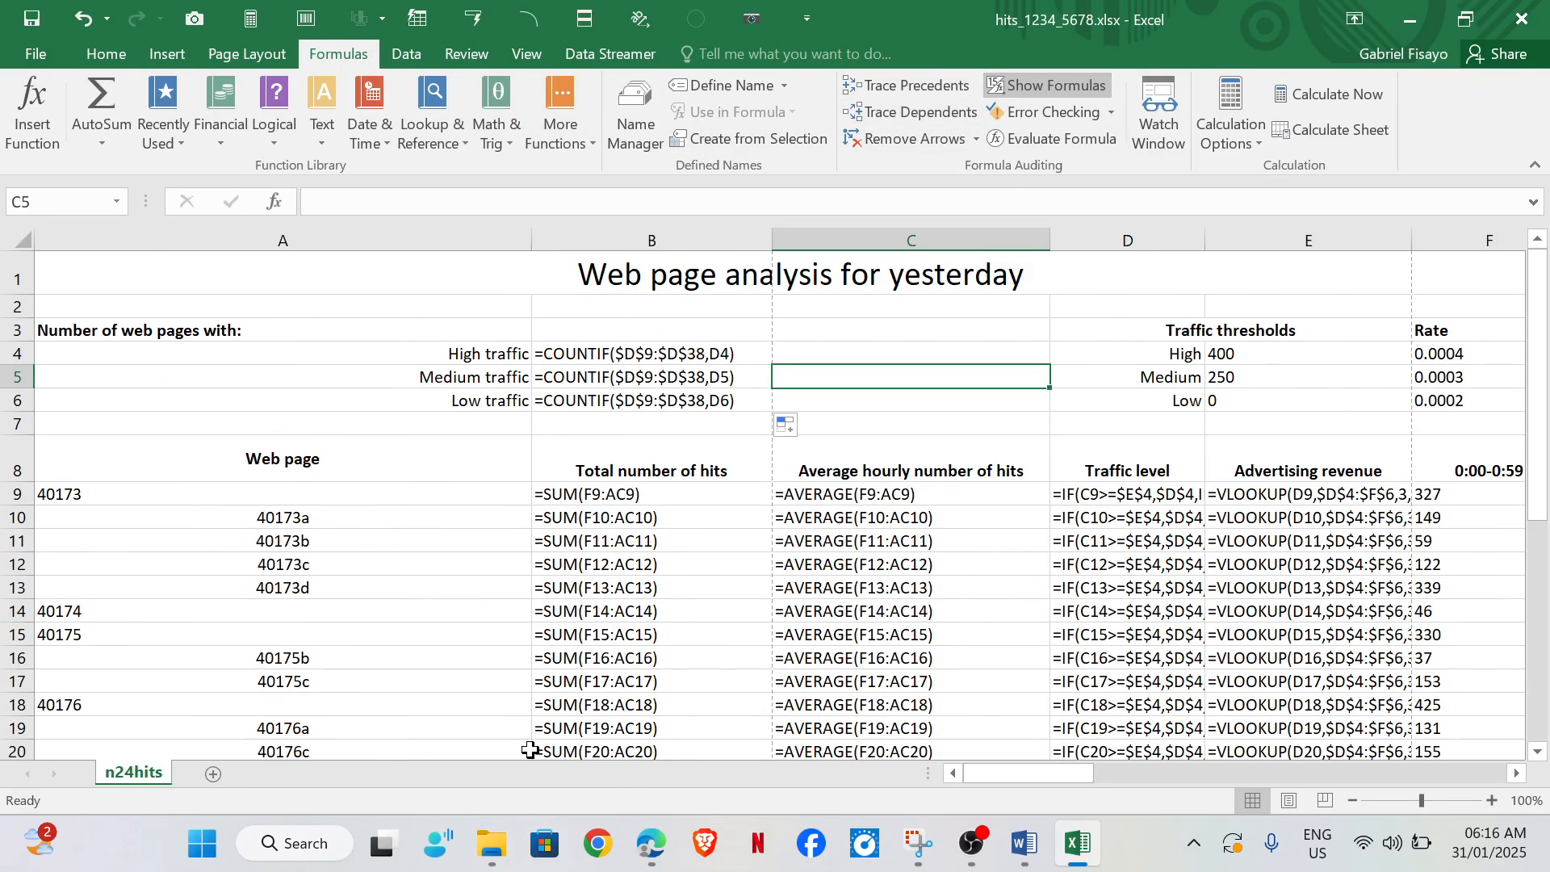
Step: Auto-fit the widths of all columns in the sheet and check the formulas down to row 38
{"action": "left_click_drag", "start_coordinate": [1047, 776], "coordinate": [1047, 775]}
{"action": "scroll", "coordinate": [884, 678], "scroll_direction": "down", "scroll_amount": 7}
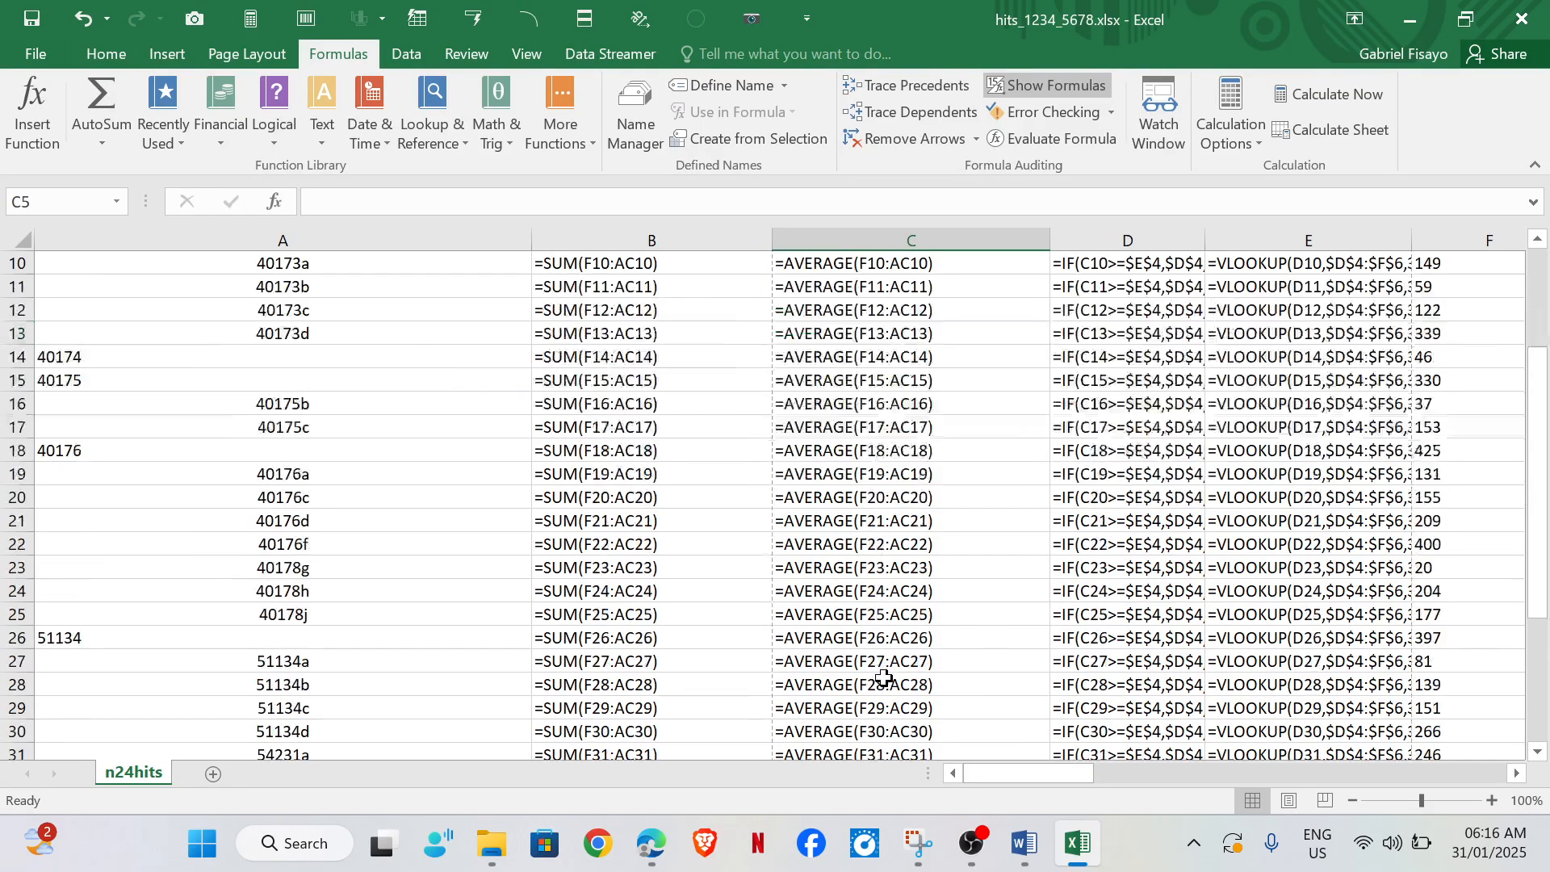
{"action": "scroll", "coordinate": [884, 678], "scroll_direction": "up", "scroll_amount": 7}
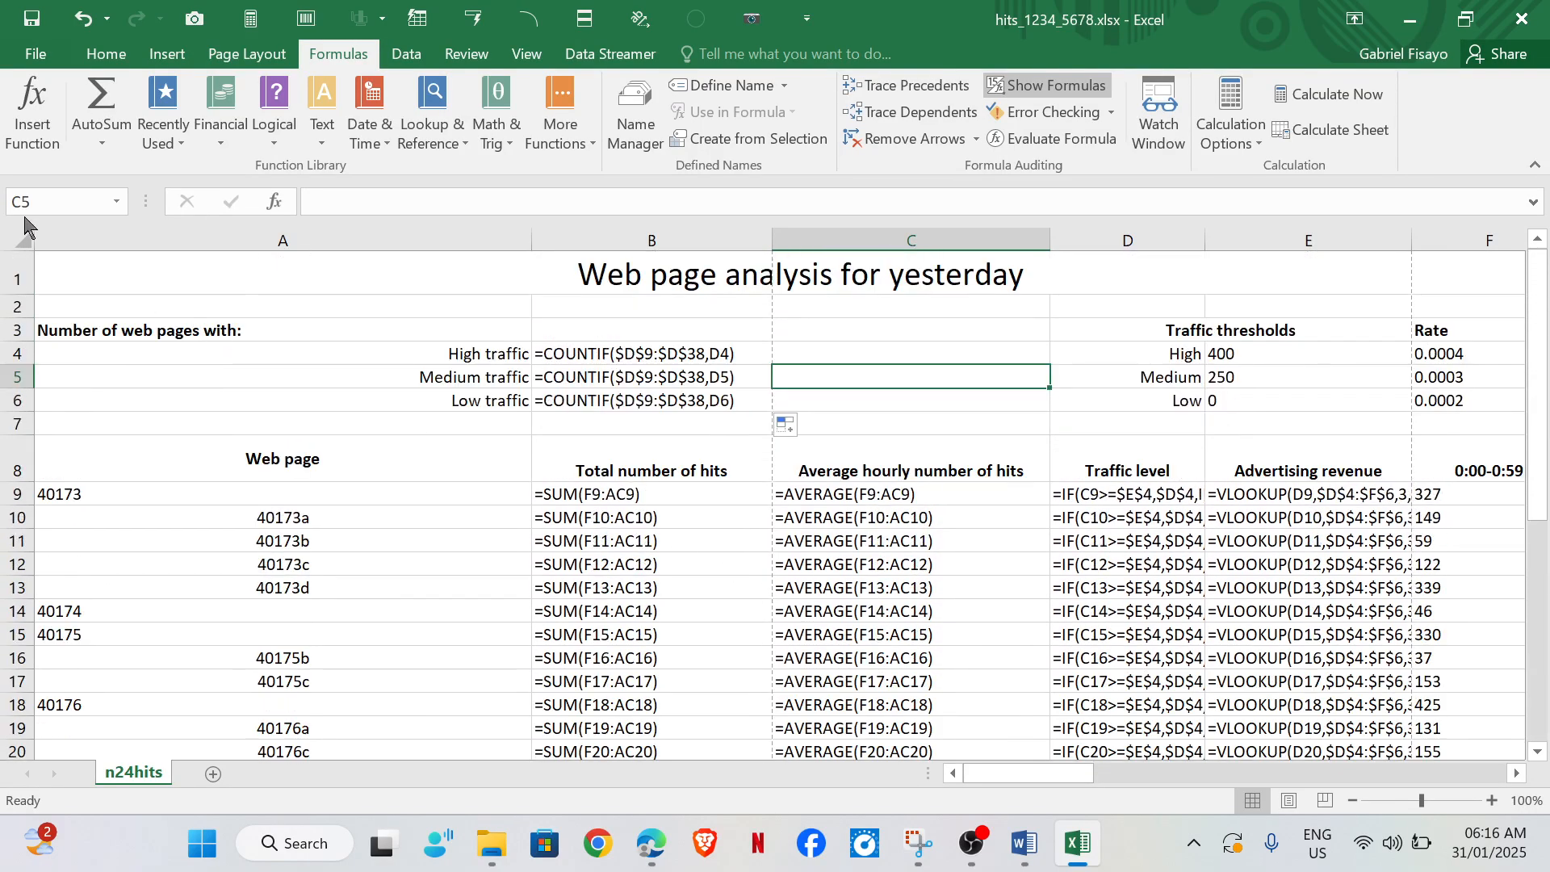
{"action": "left_click", "coordinate": [23, 239]}
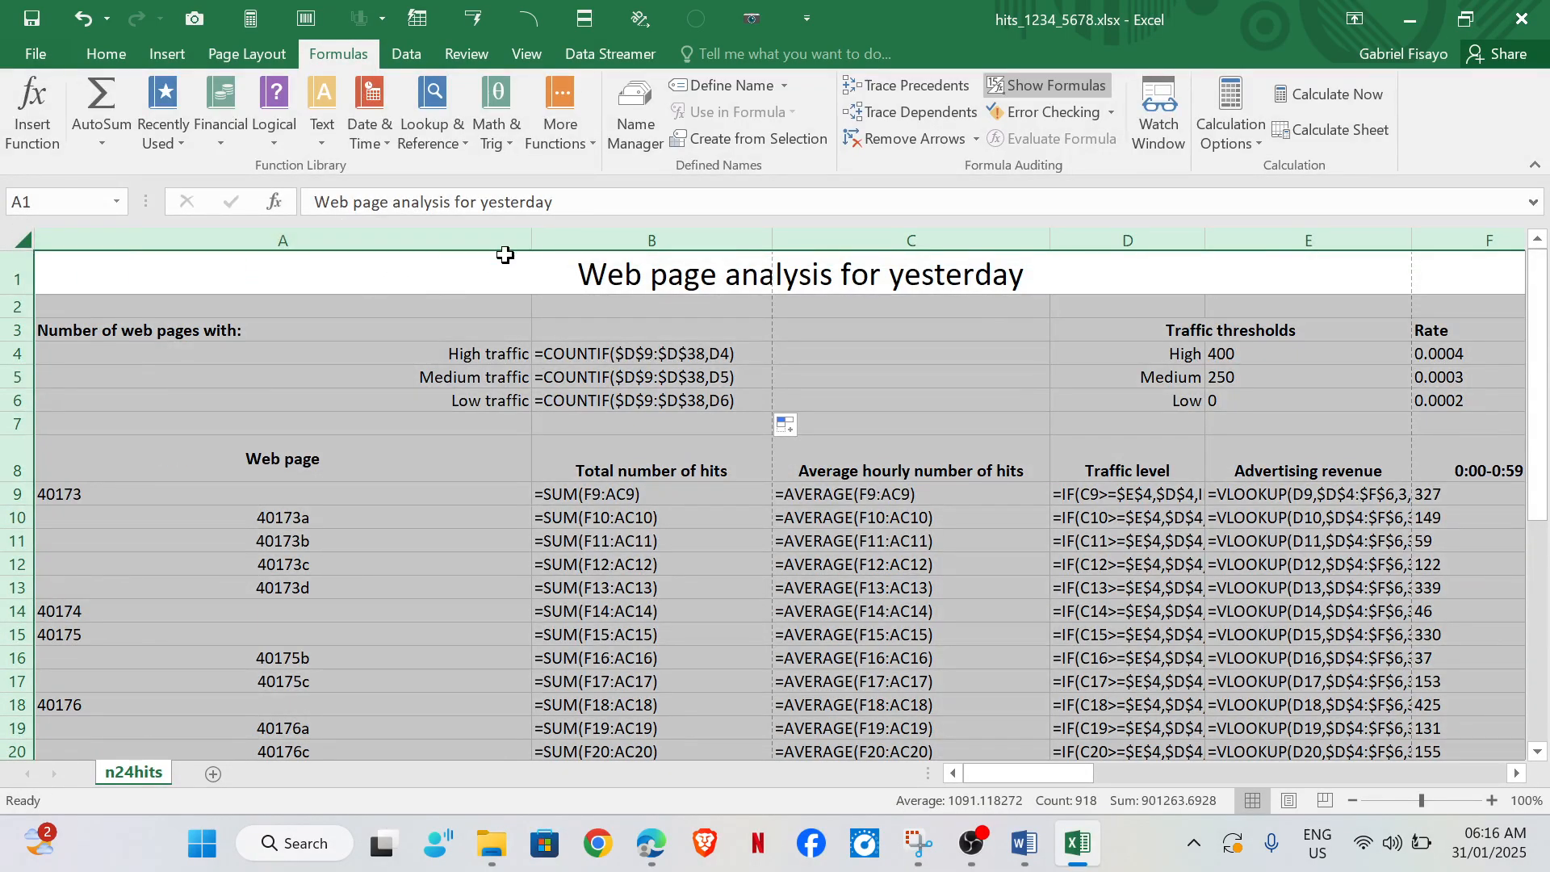
{"action": "double_click", "coordinate": [527, 241]}
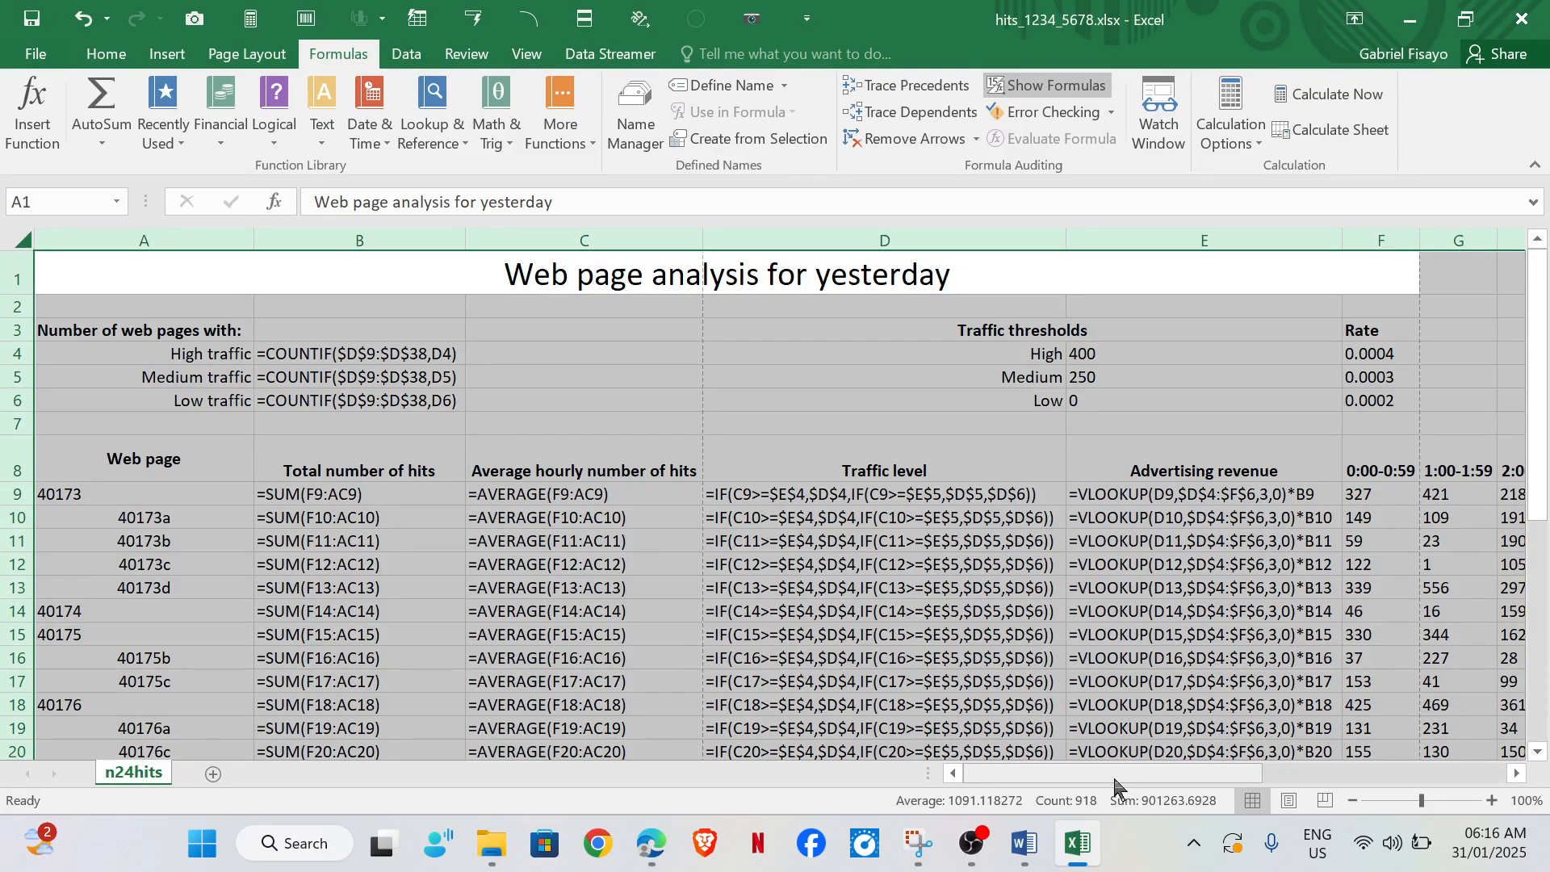
{"action": "left_click", "coordinate": [545, 457]}
{"action": "scroll", "coordinate": [888, 622], "scroll_direction": "down", "scroll_amount": 6}
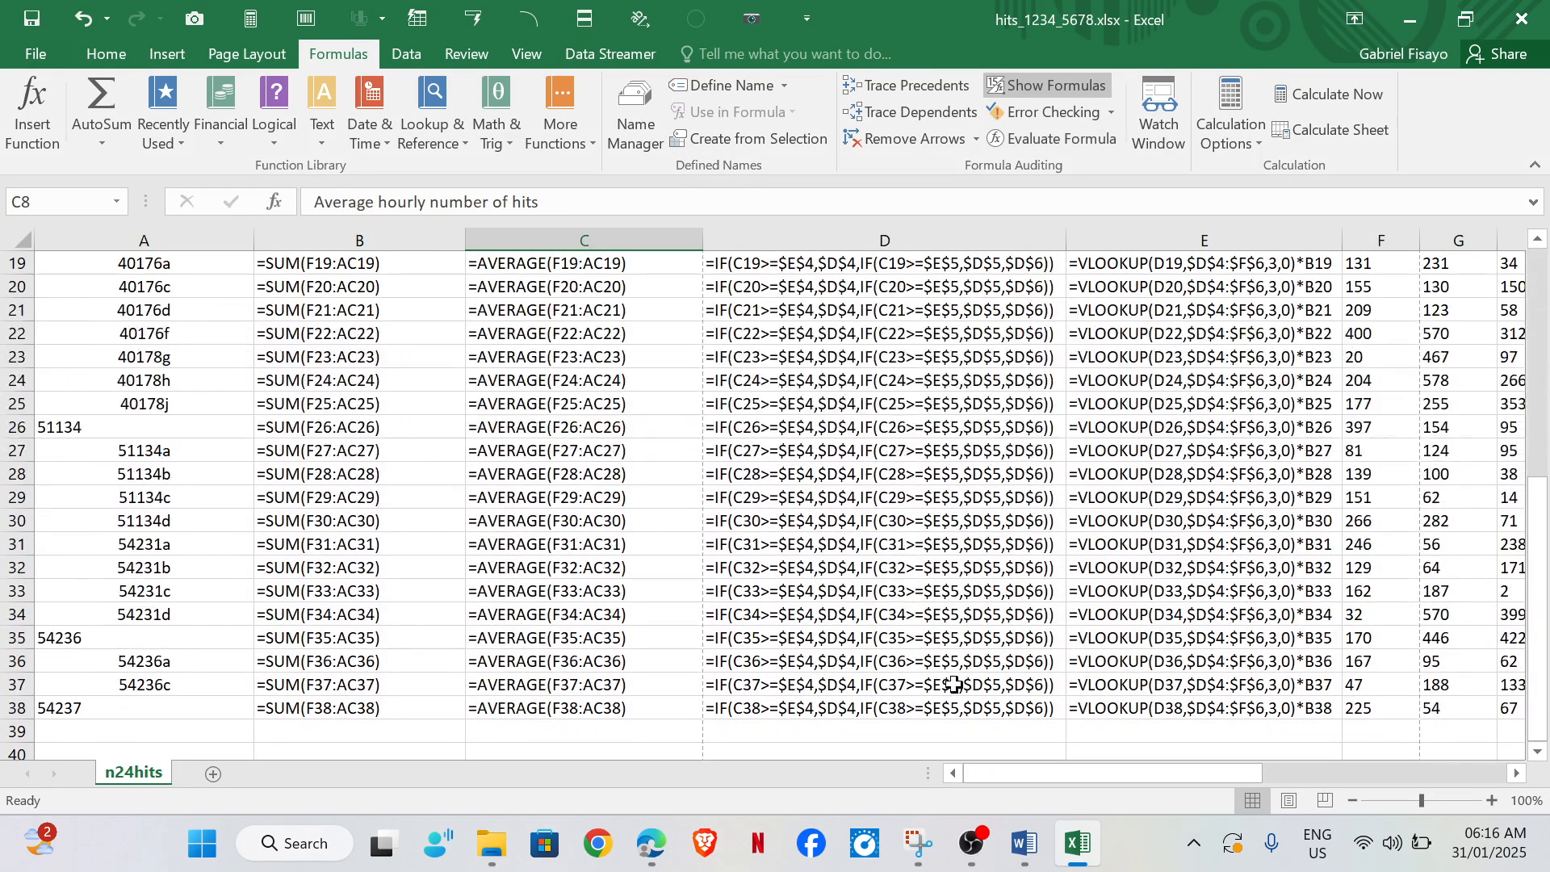
{"action": "scroll", "coordinate": [1040, 734], "scroll_direction": "up", "scroll_amount": 2}
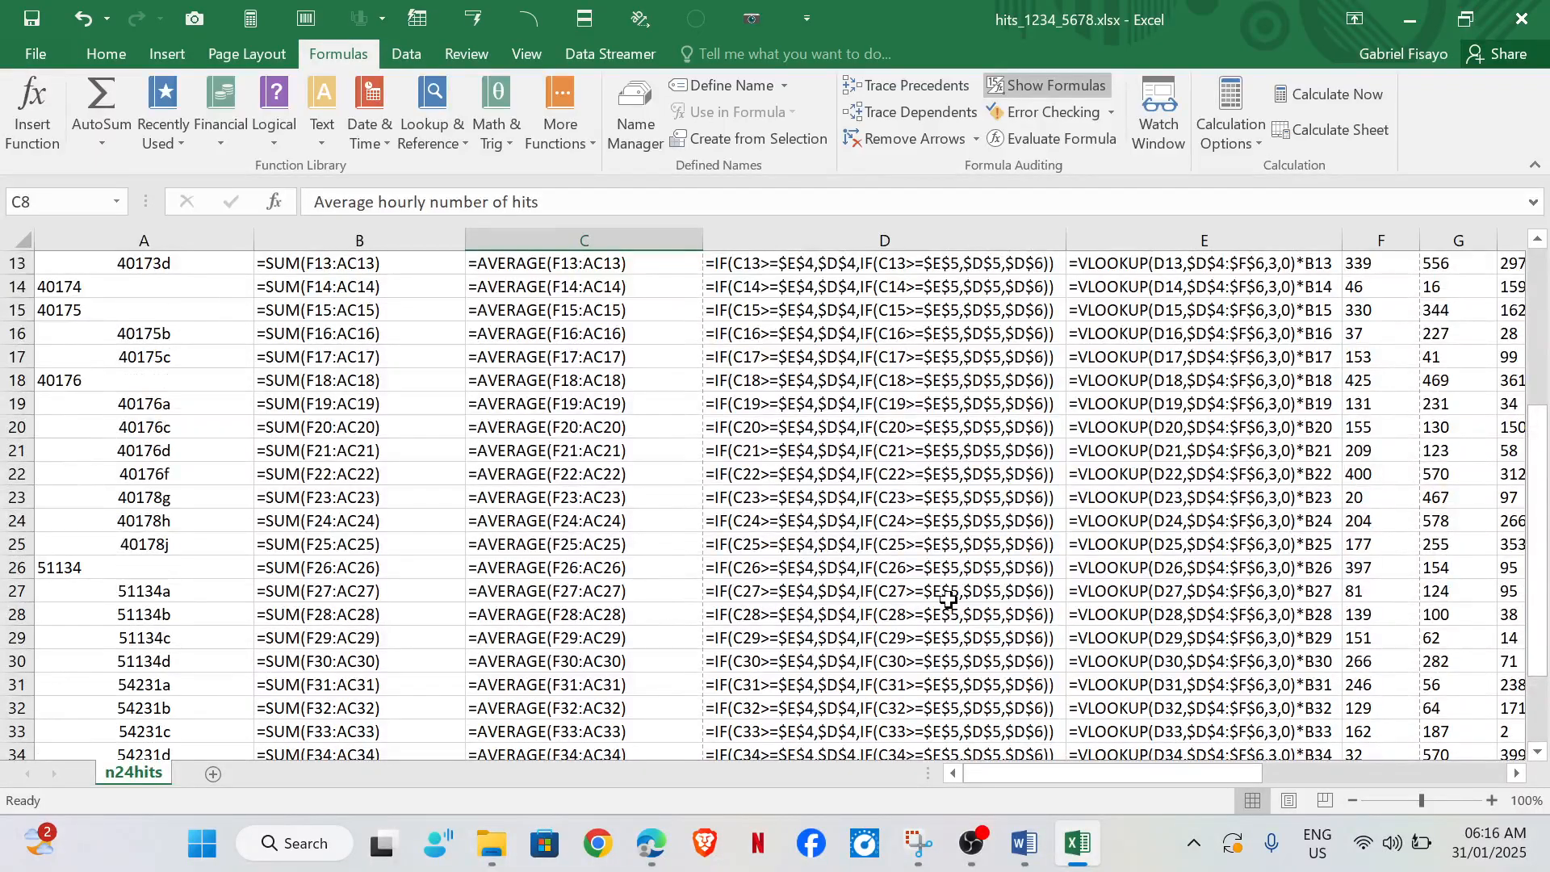
{"action": "scroll", "coordinate": [949, 600], "scroll_direction": "down", "scroll_amount": 4}
{"action": "scroll", "coordinate": [949, 599], "scroll_direction": "up", "scroll_amount": 8}
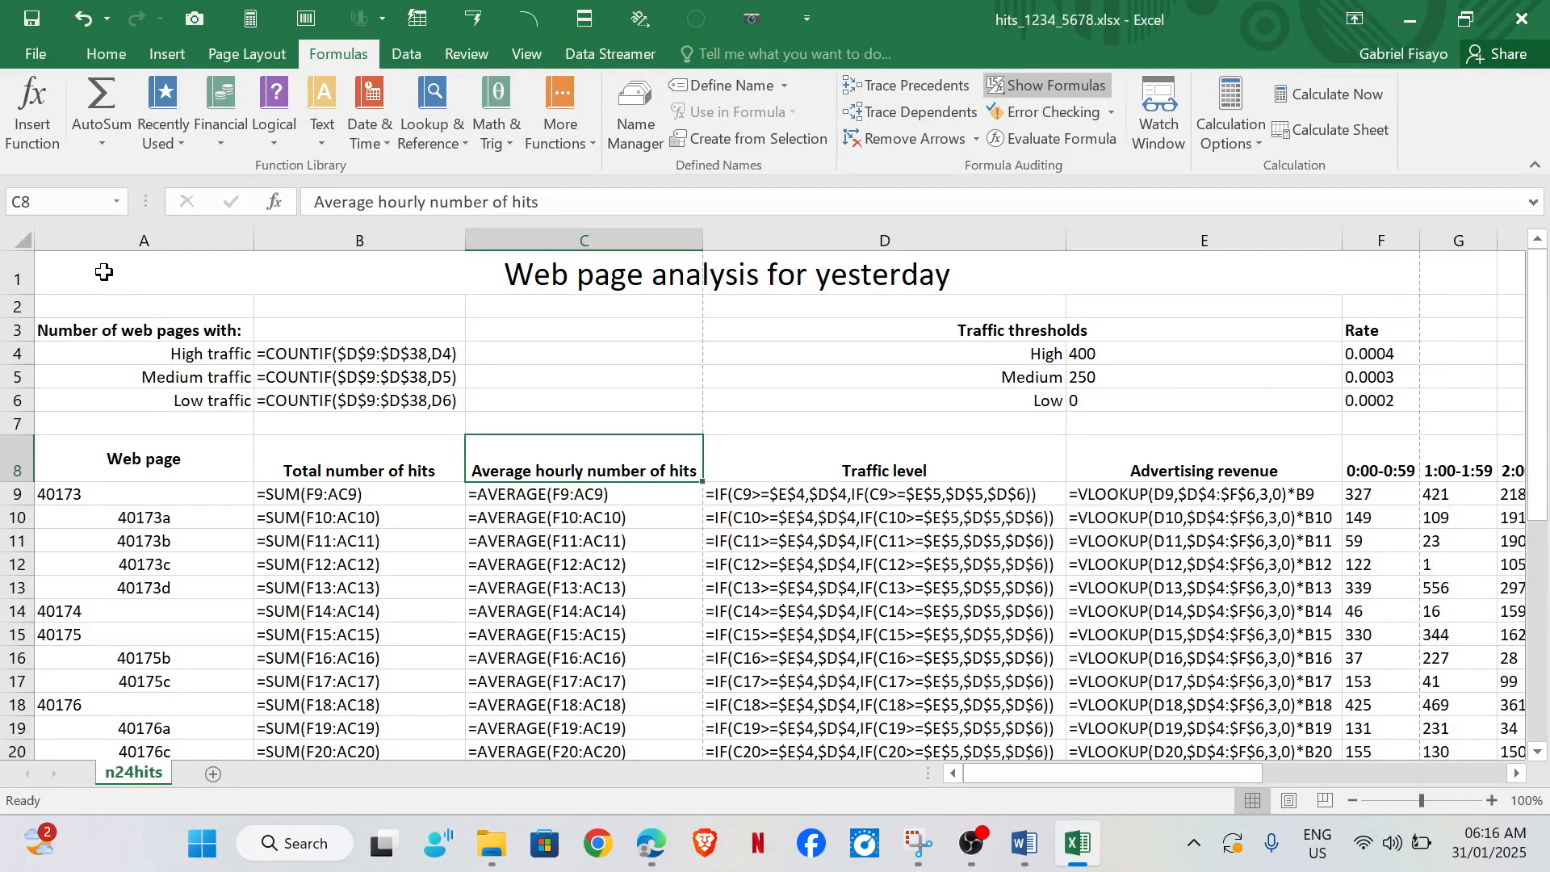
Step: Select cells A1 to F38 and open the print settings with the print preview
{"action": "mouse_move", "coordinate": [651, 839]}
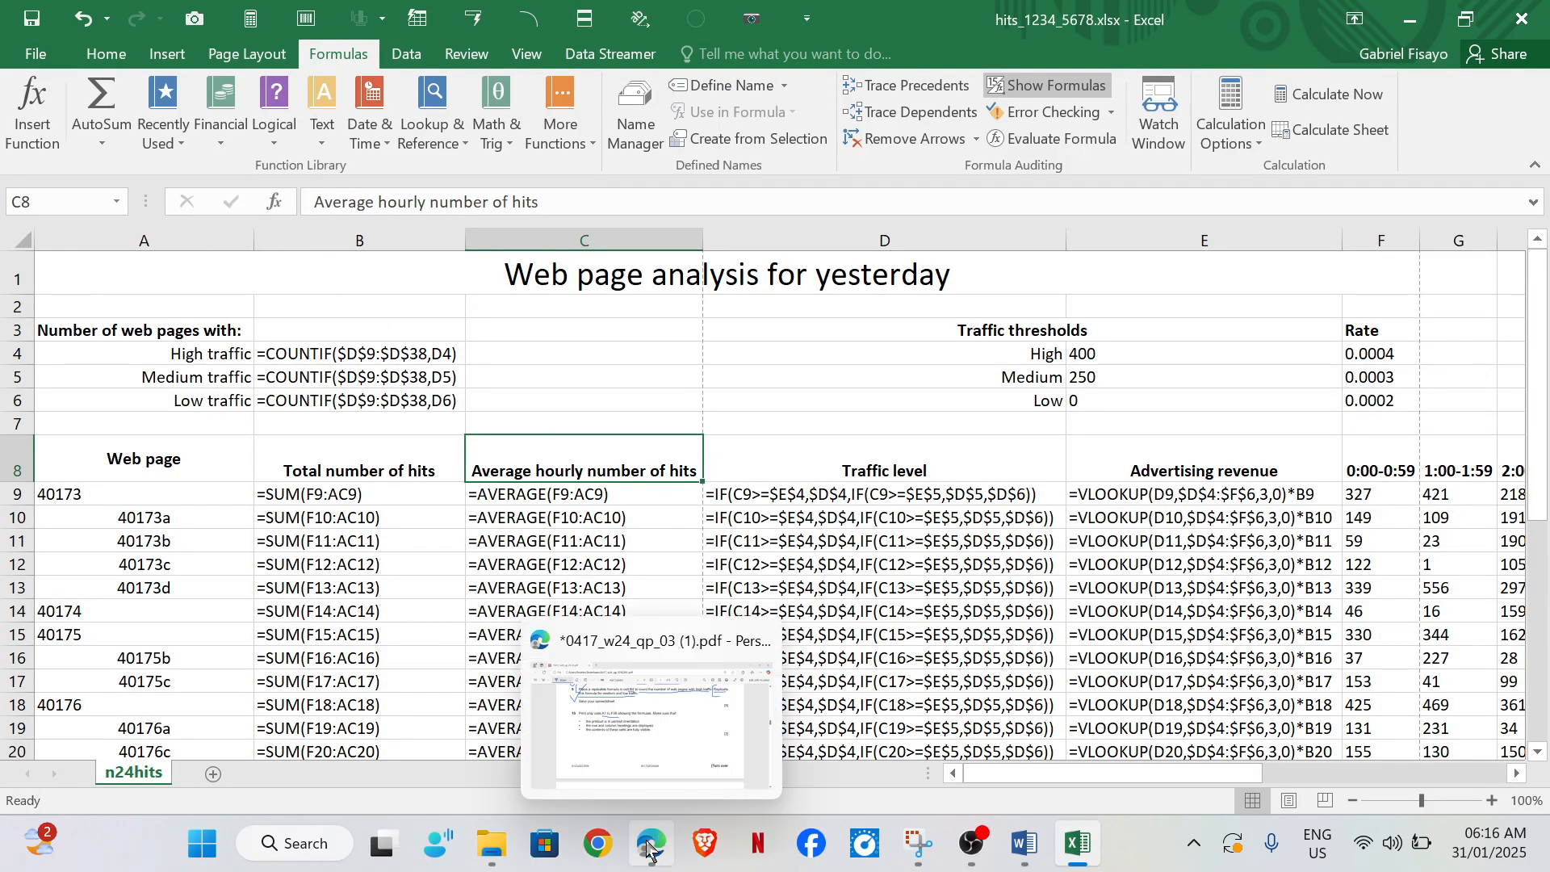
{"action": "mouse_move", "coordinate": [646, 705]}
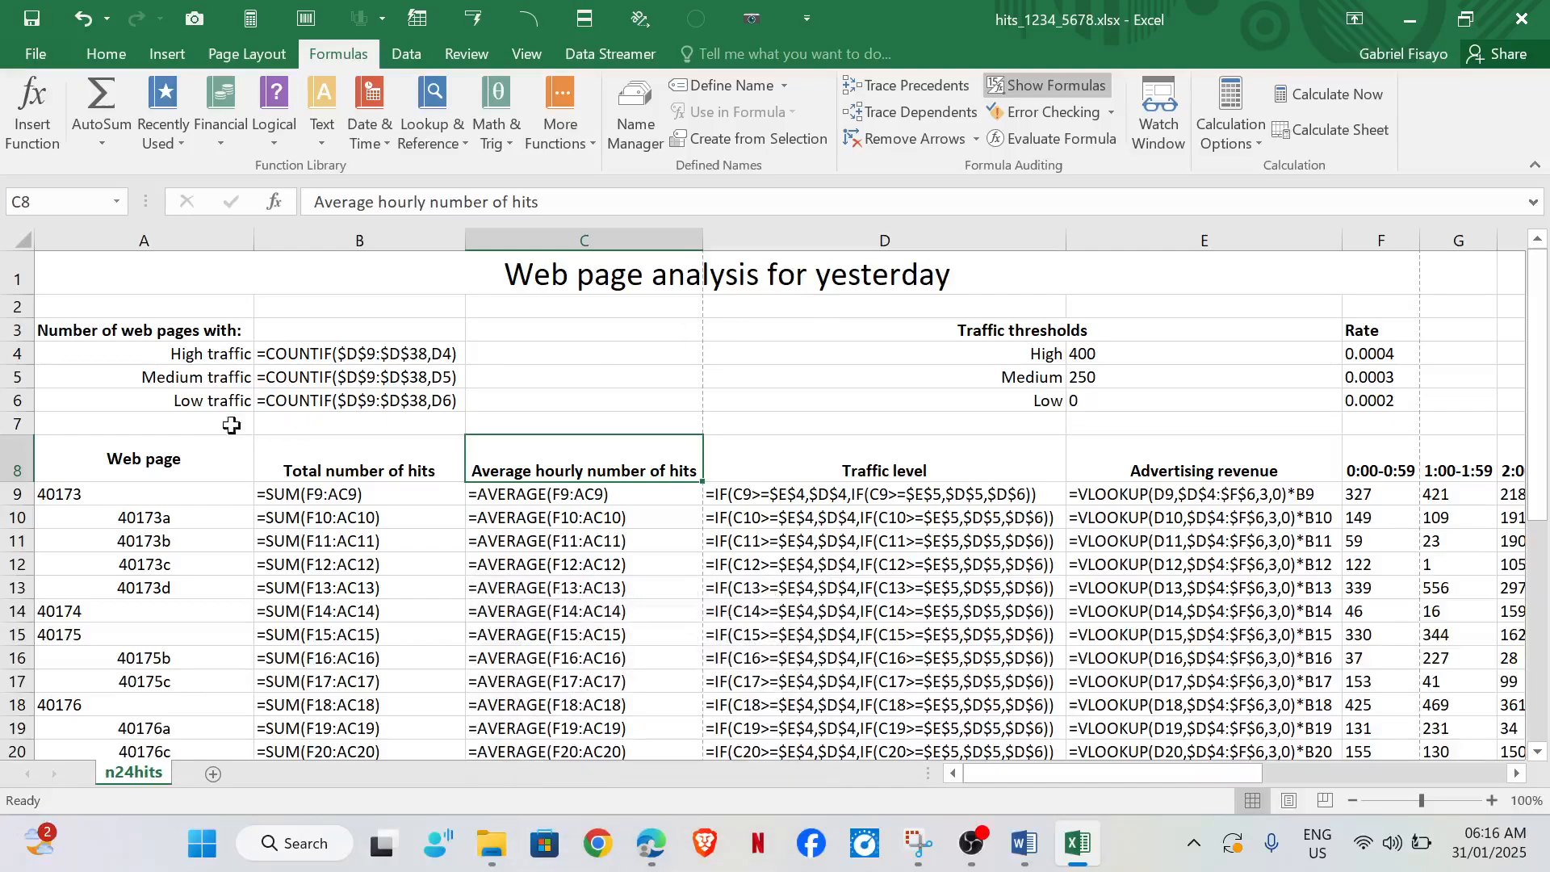
{"action": "left_click_drag", "start_coordinate": [132, 274], "coordinate": [875, 716]}
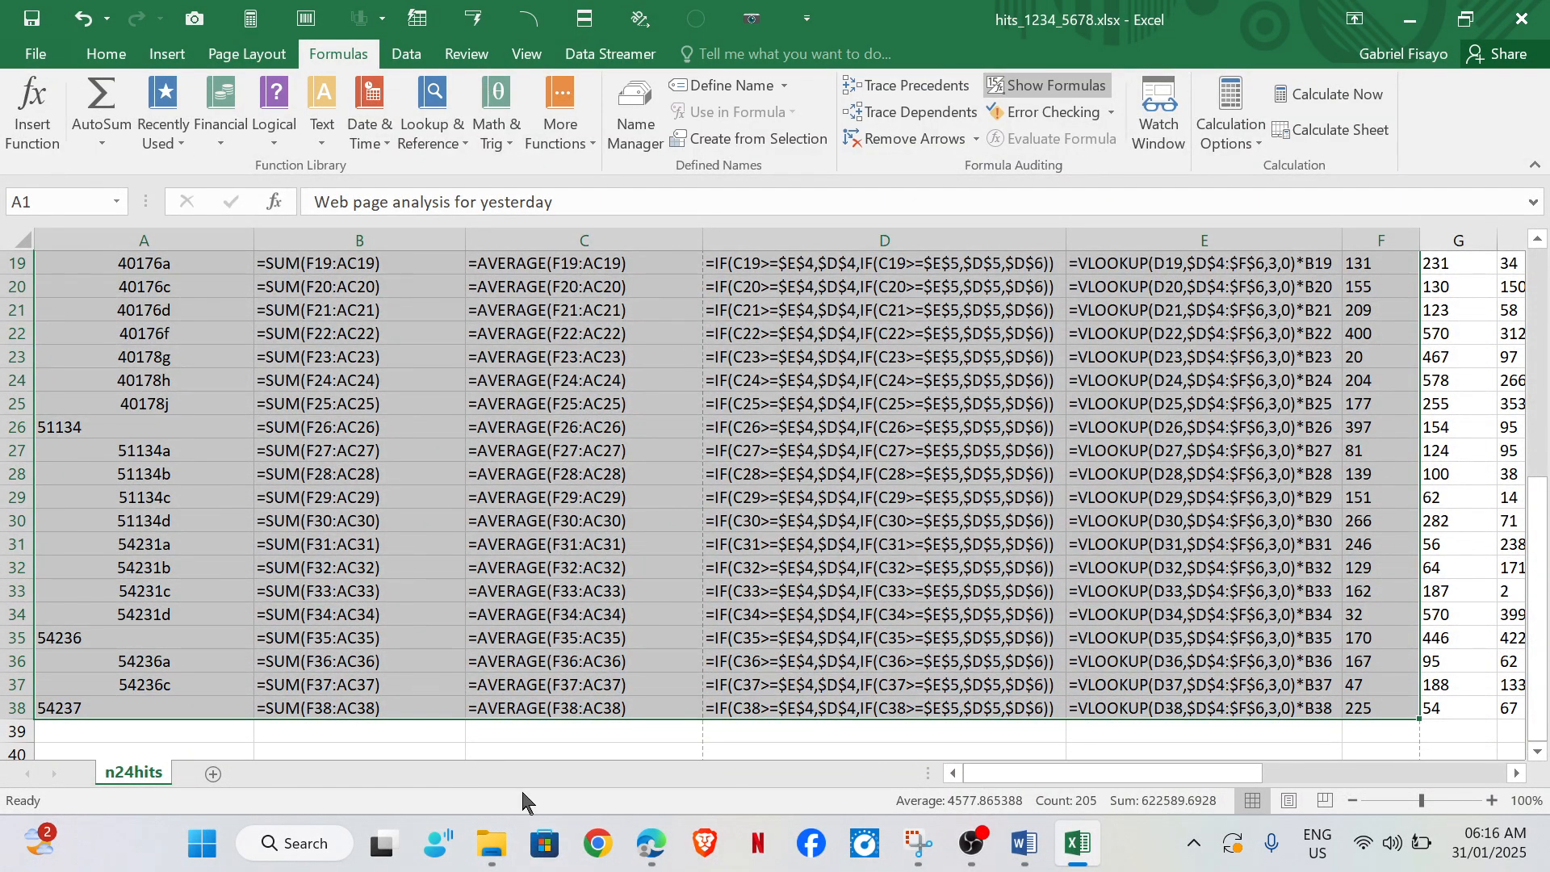
{"action": "left_click", "coordinate": [658, 696]}
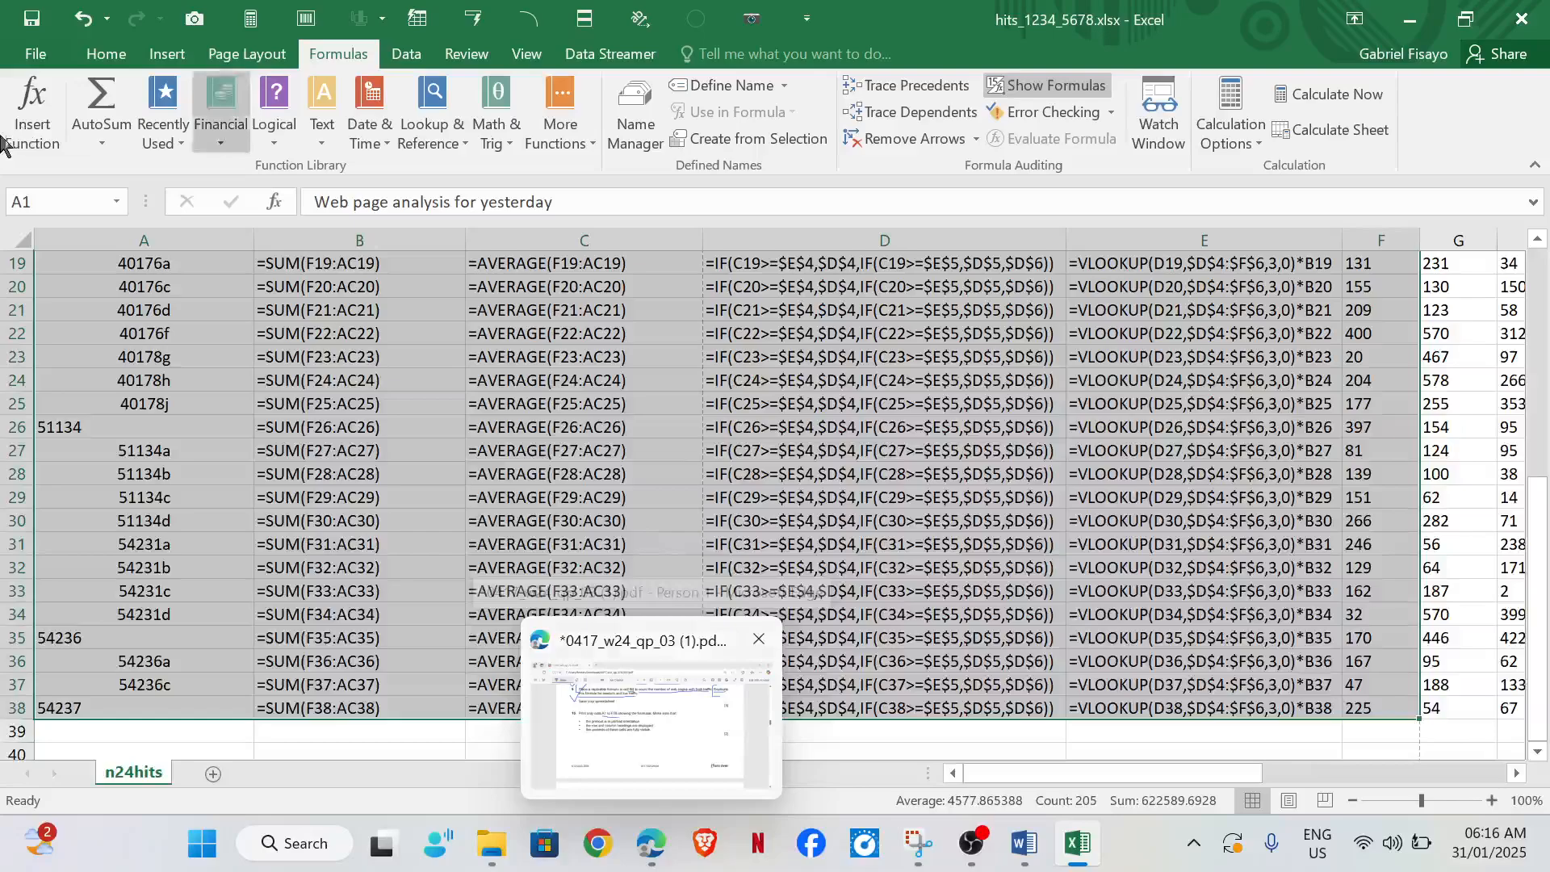
{"action": "left_click", "coordinate": [50, 57]}
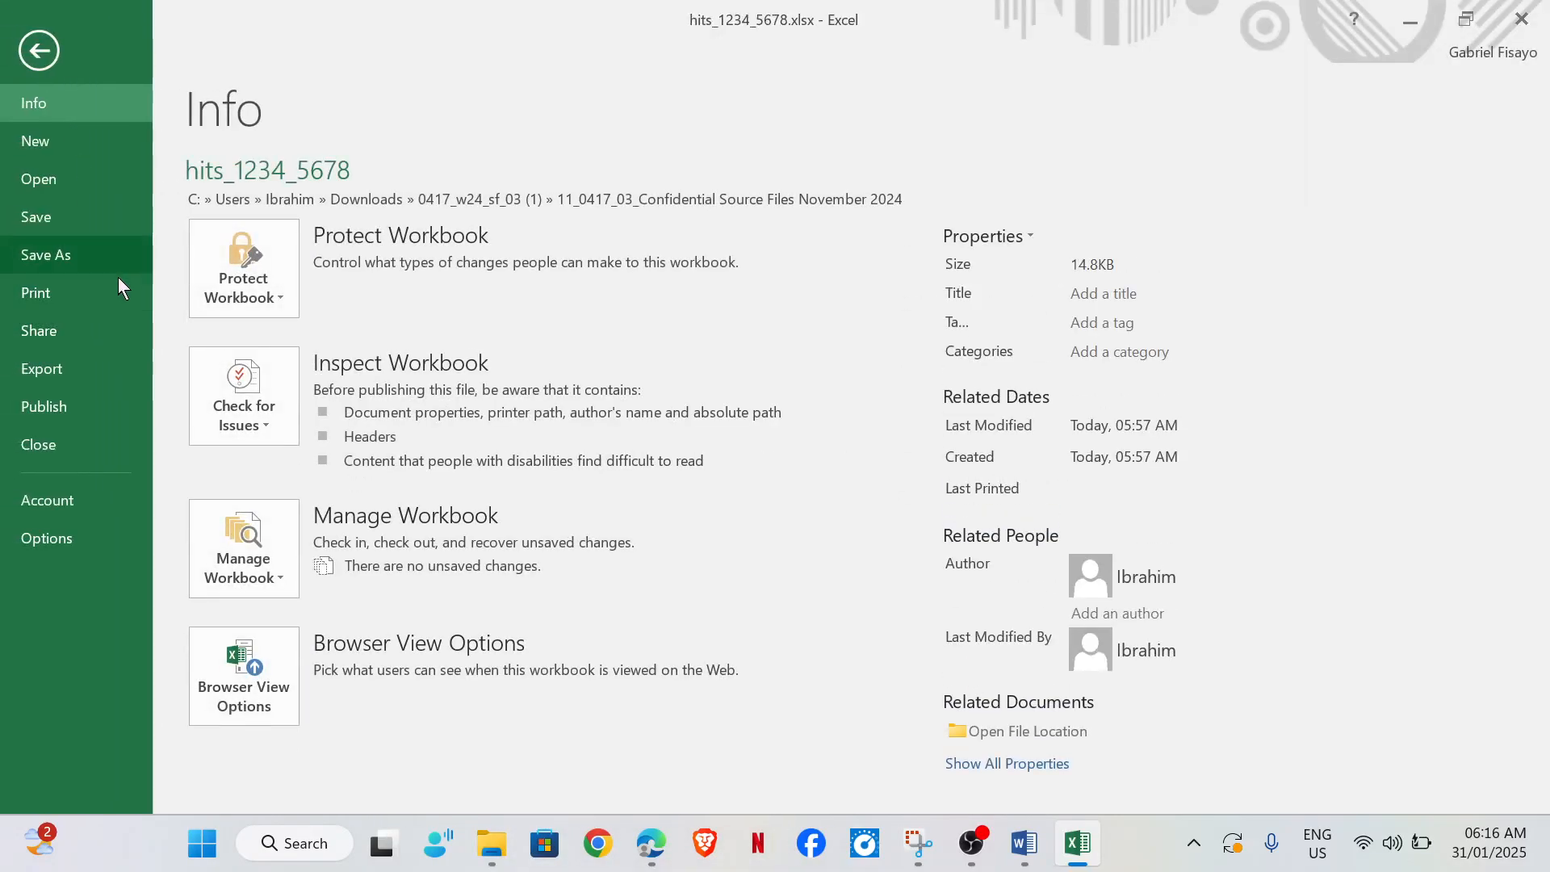
{"action": "left_click", "coordinate": [118, 281]}
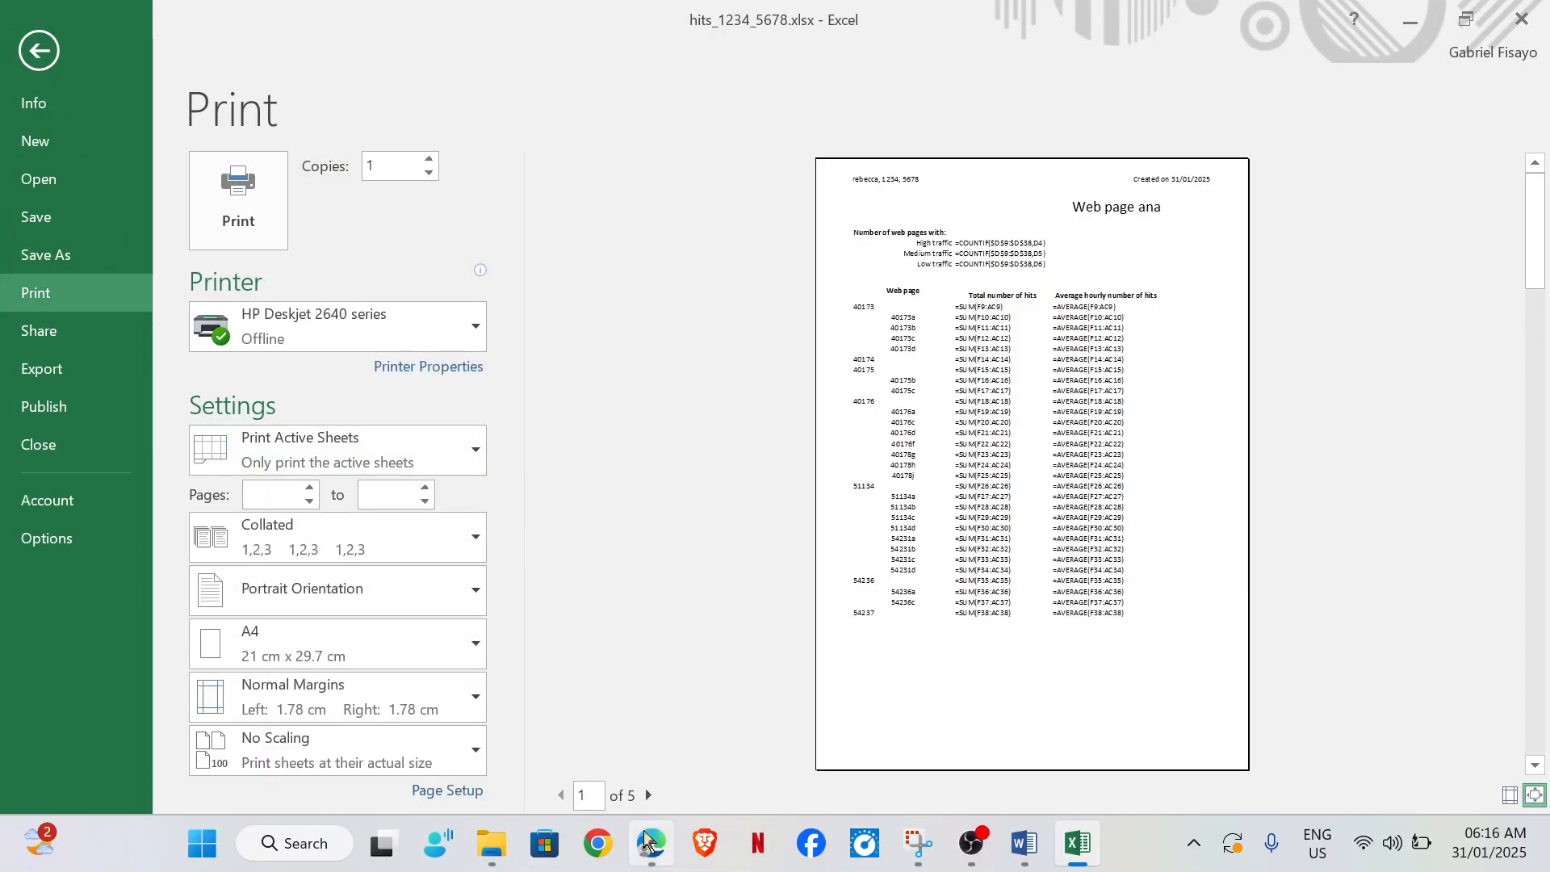
Step: Check question 10's print requirements in the question paper PDF in Edge against the print settings of the Excel workbook
{"action": "mouse_move", "coordinate": [650, 843]}
{"action": "left_click", "coordinate": [640, 645]}
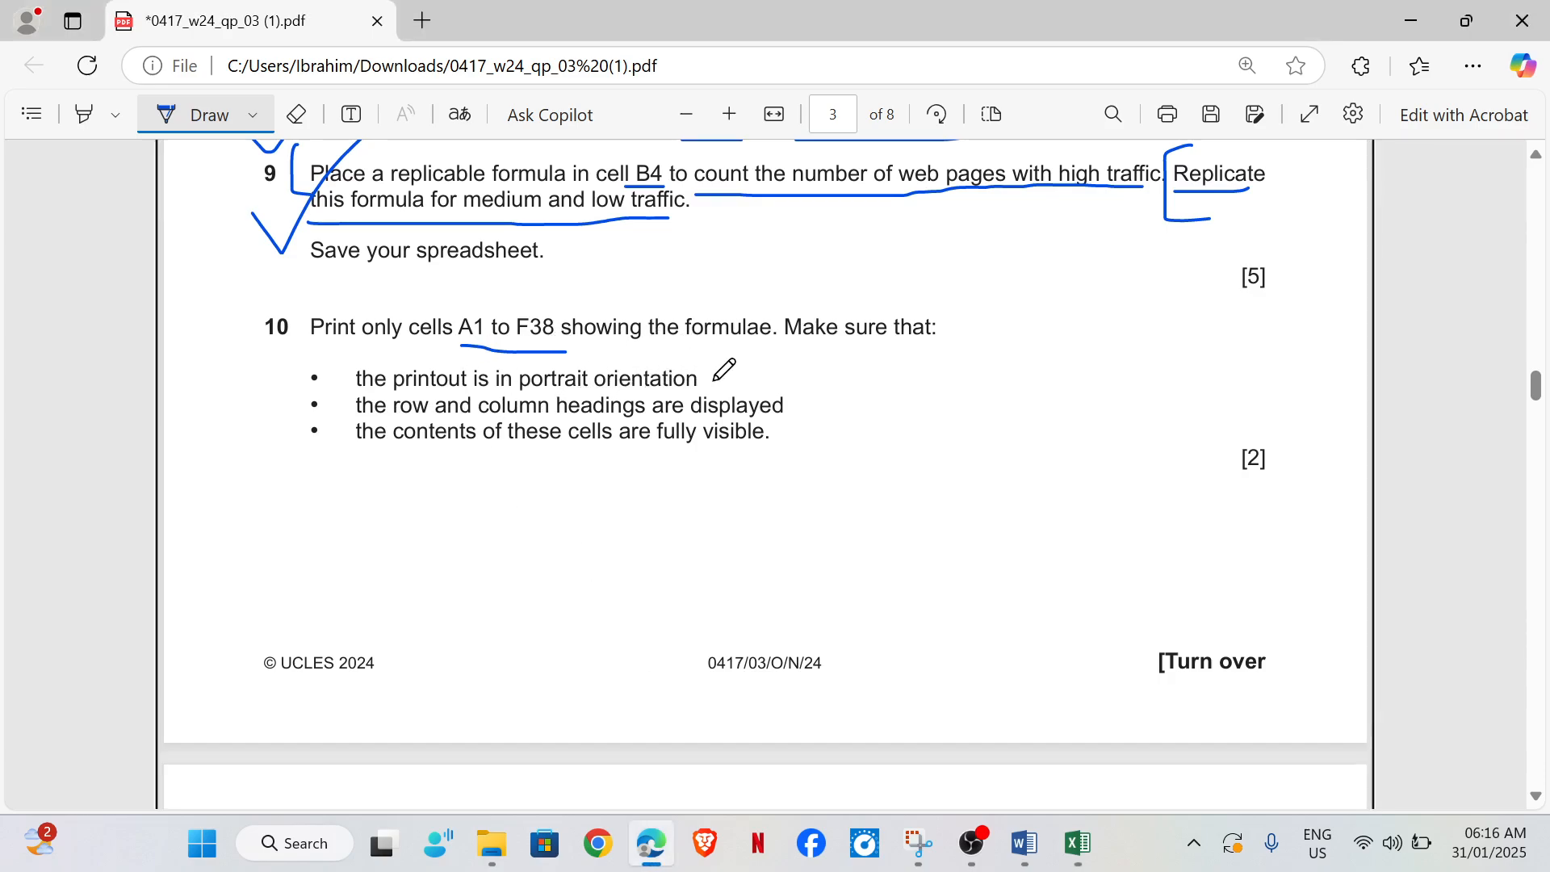
{"action": "mouse_move", "coordinate": [1109, 830]}
{"action": "left_click", "coordinate": [1099, 727]}
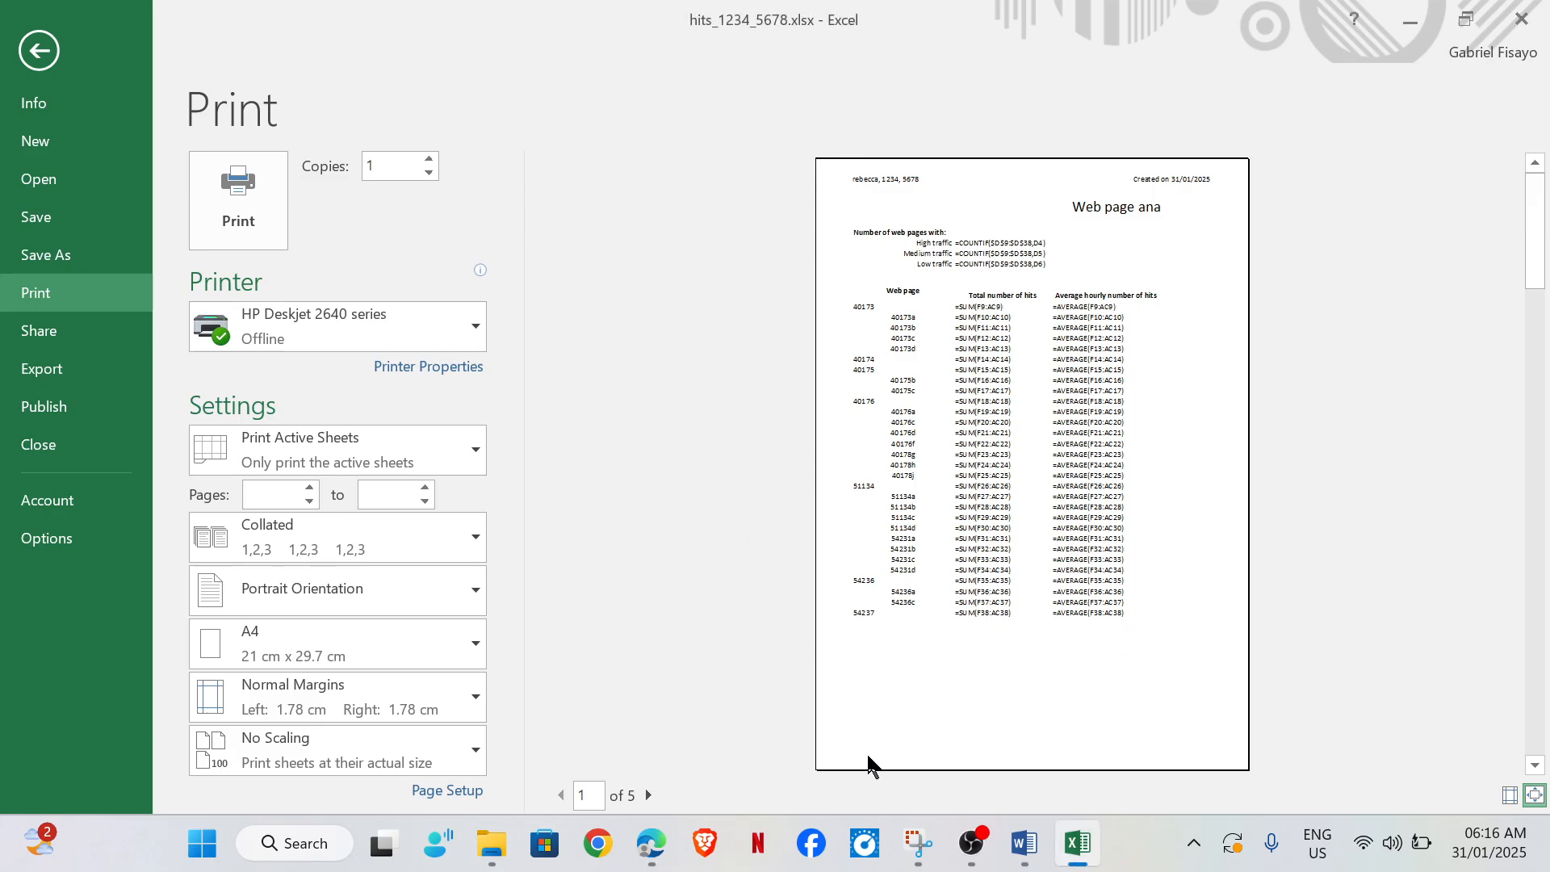
{"action": "mouse_move", "coordinate": [650, 843]}
{"action": "left_click", "coordinate": [658, 670]}
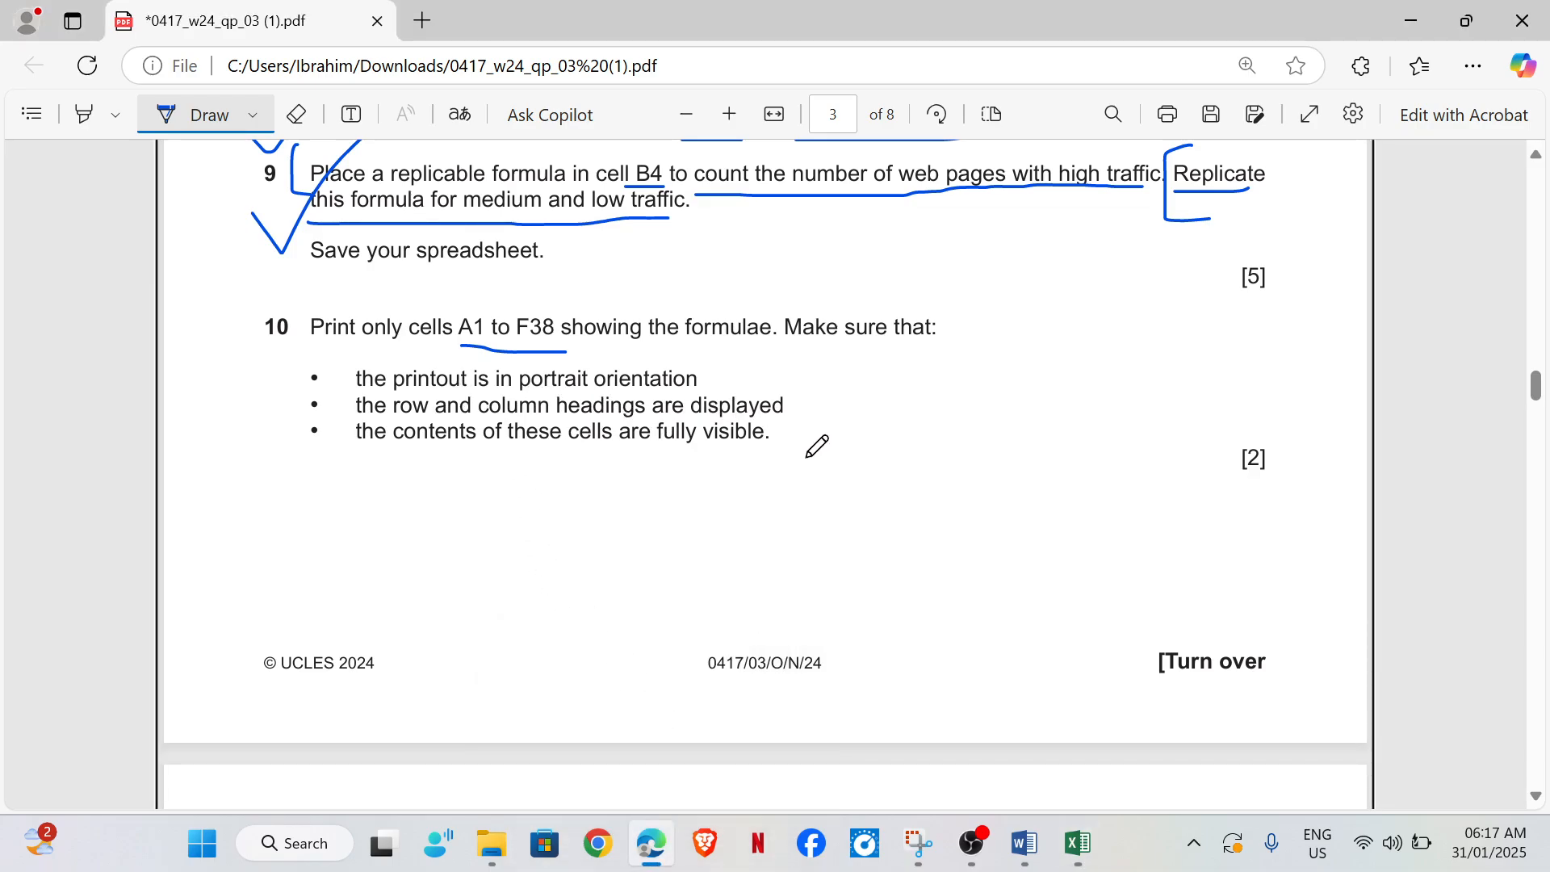
{"action": "mouse_move", "coordinate": [1078, 843]}
{"action": "left_click", "coordinate": [1088, 744]}
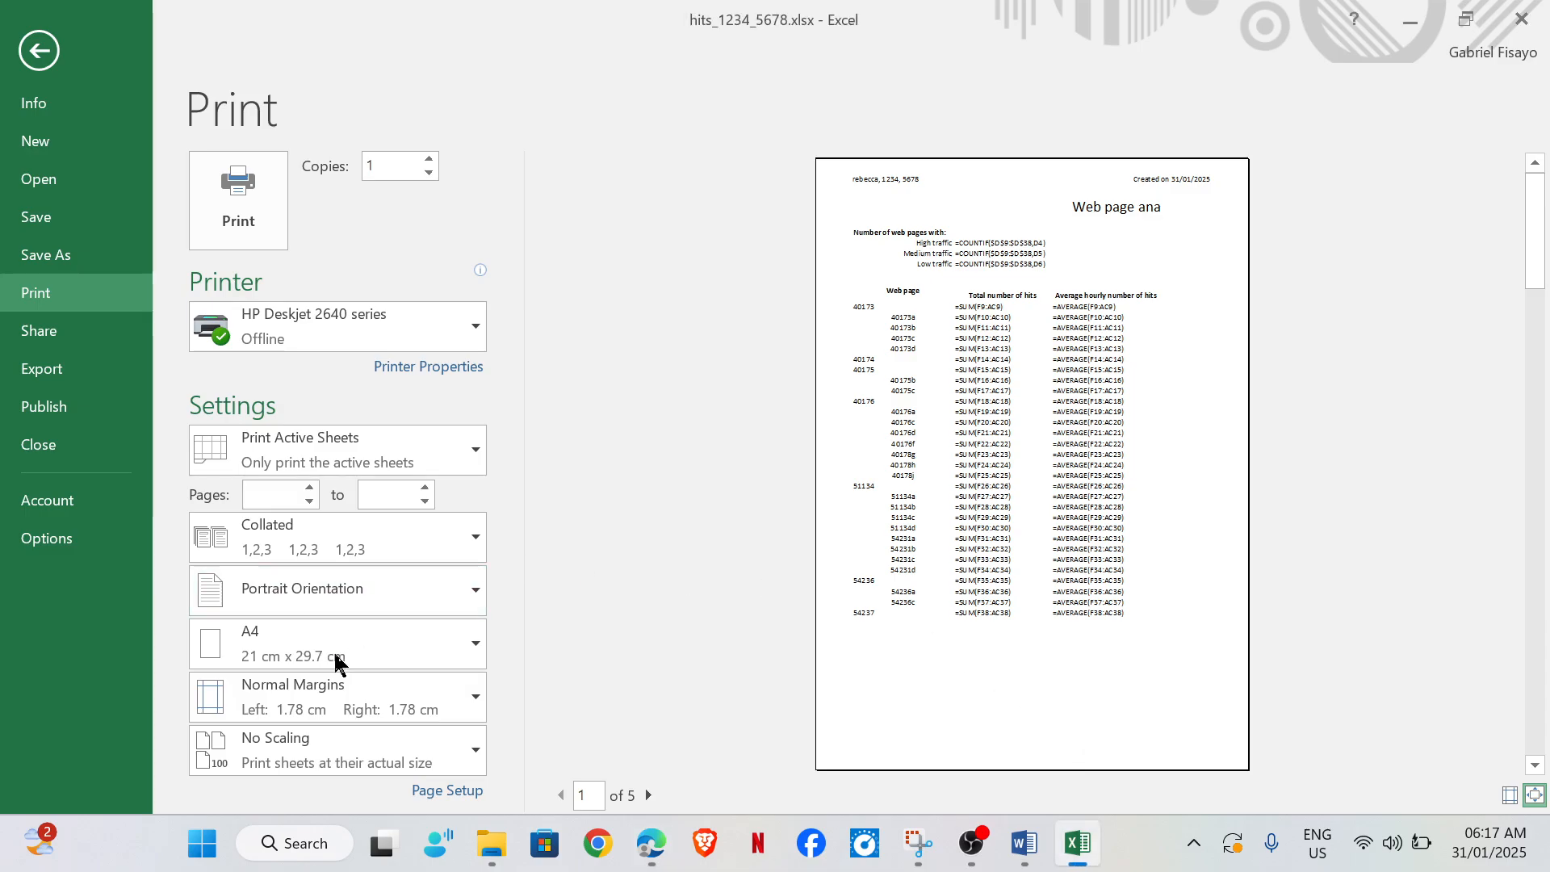
Step: Include the row and column headings in the printout through the page setup
{"action": "left_click", "coordinate": [436, 791]}
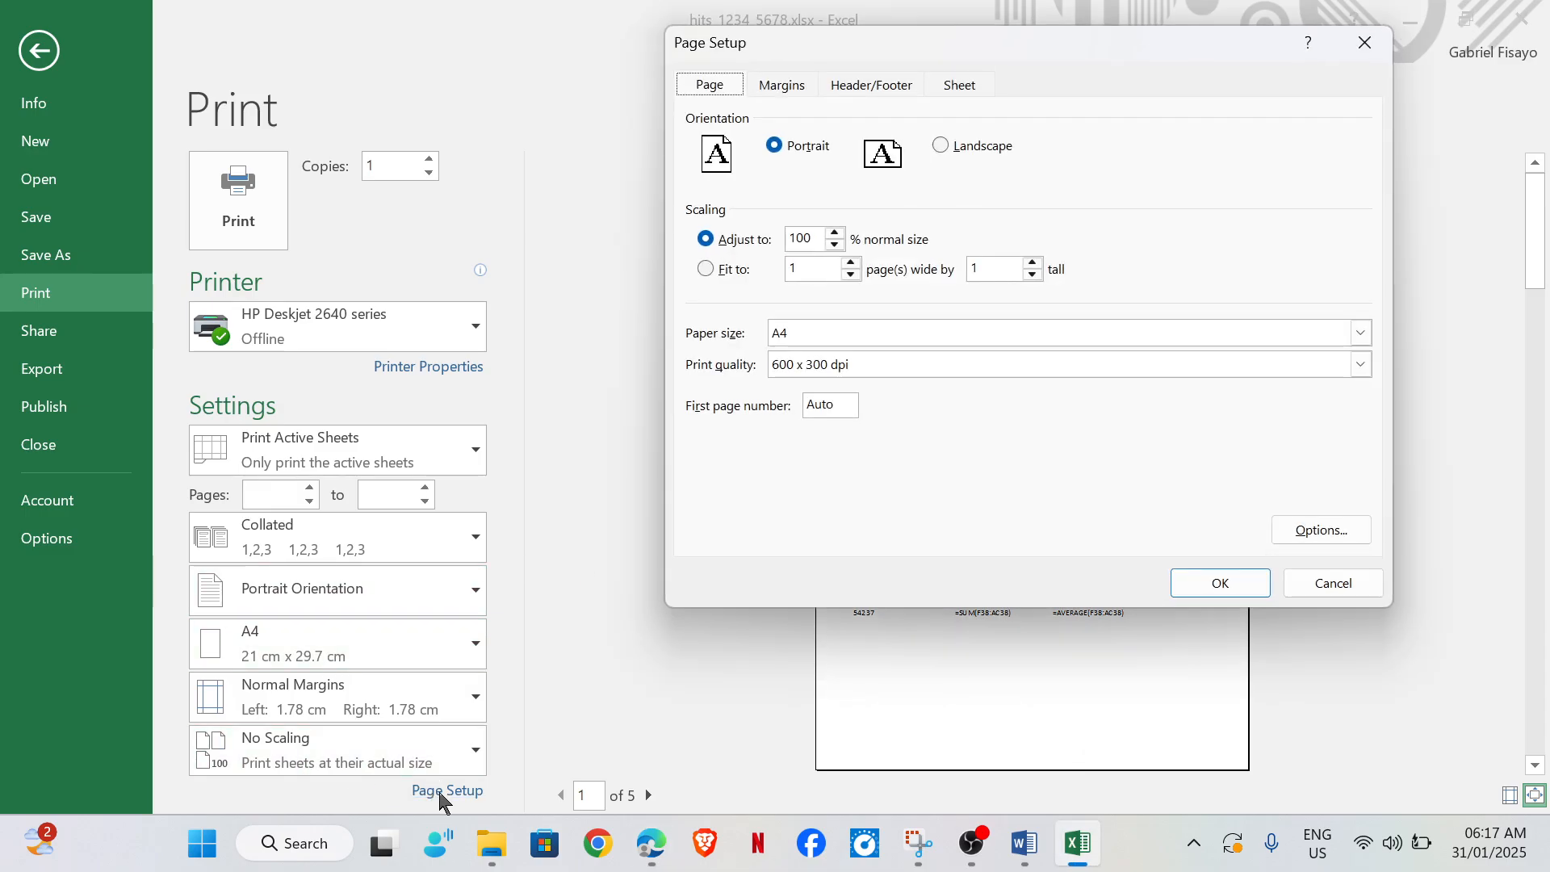
{"action": "left_click", "coordinate": [954, 85]}
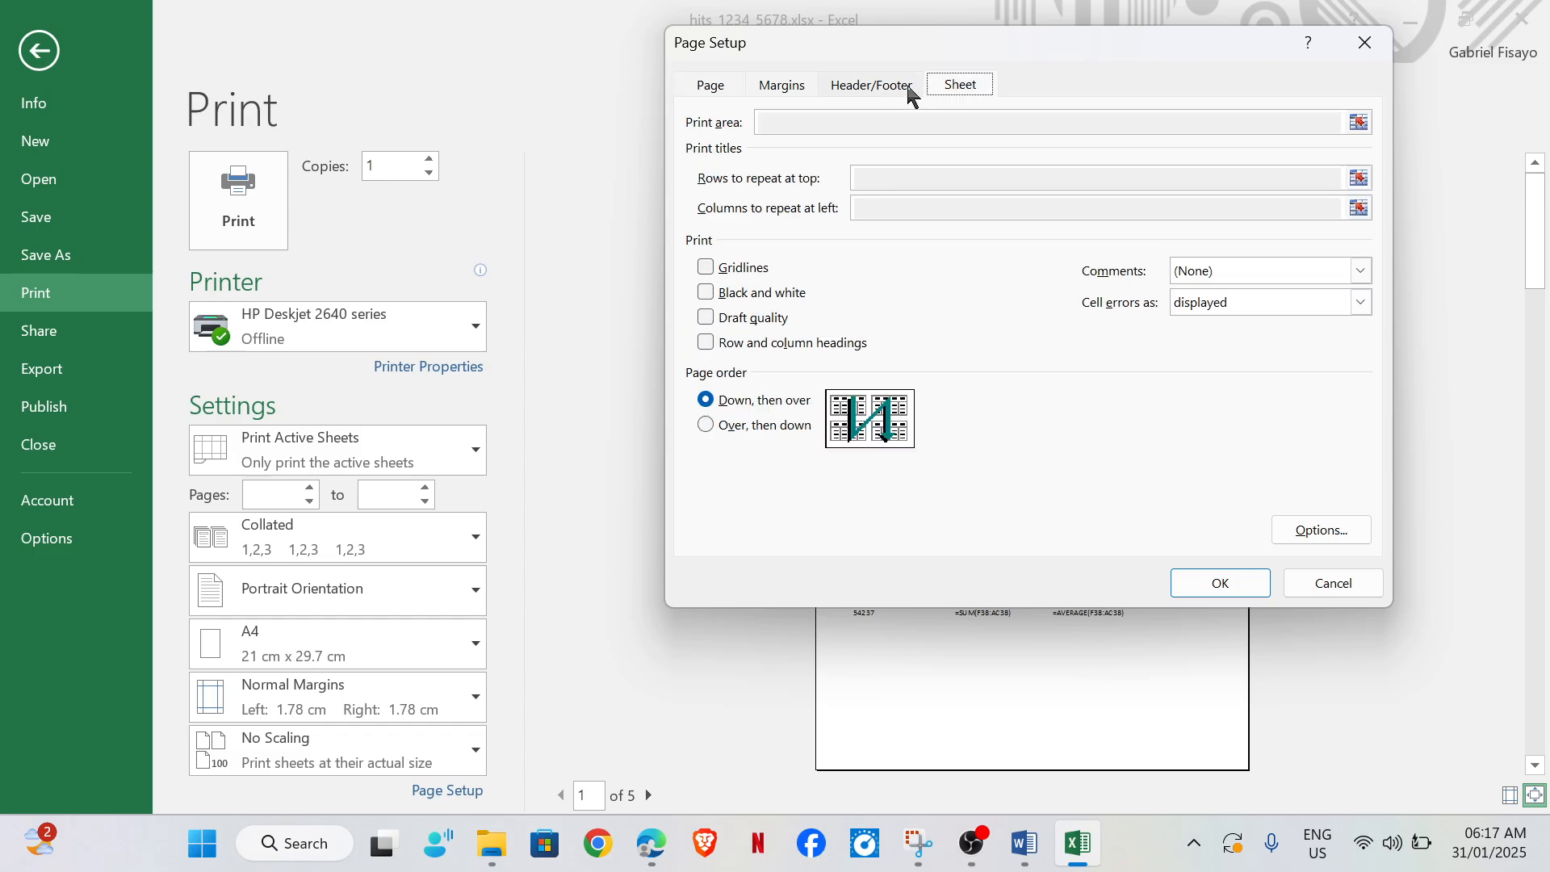
{"action": "left_click", "coordinate": [708, 340]}
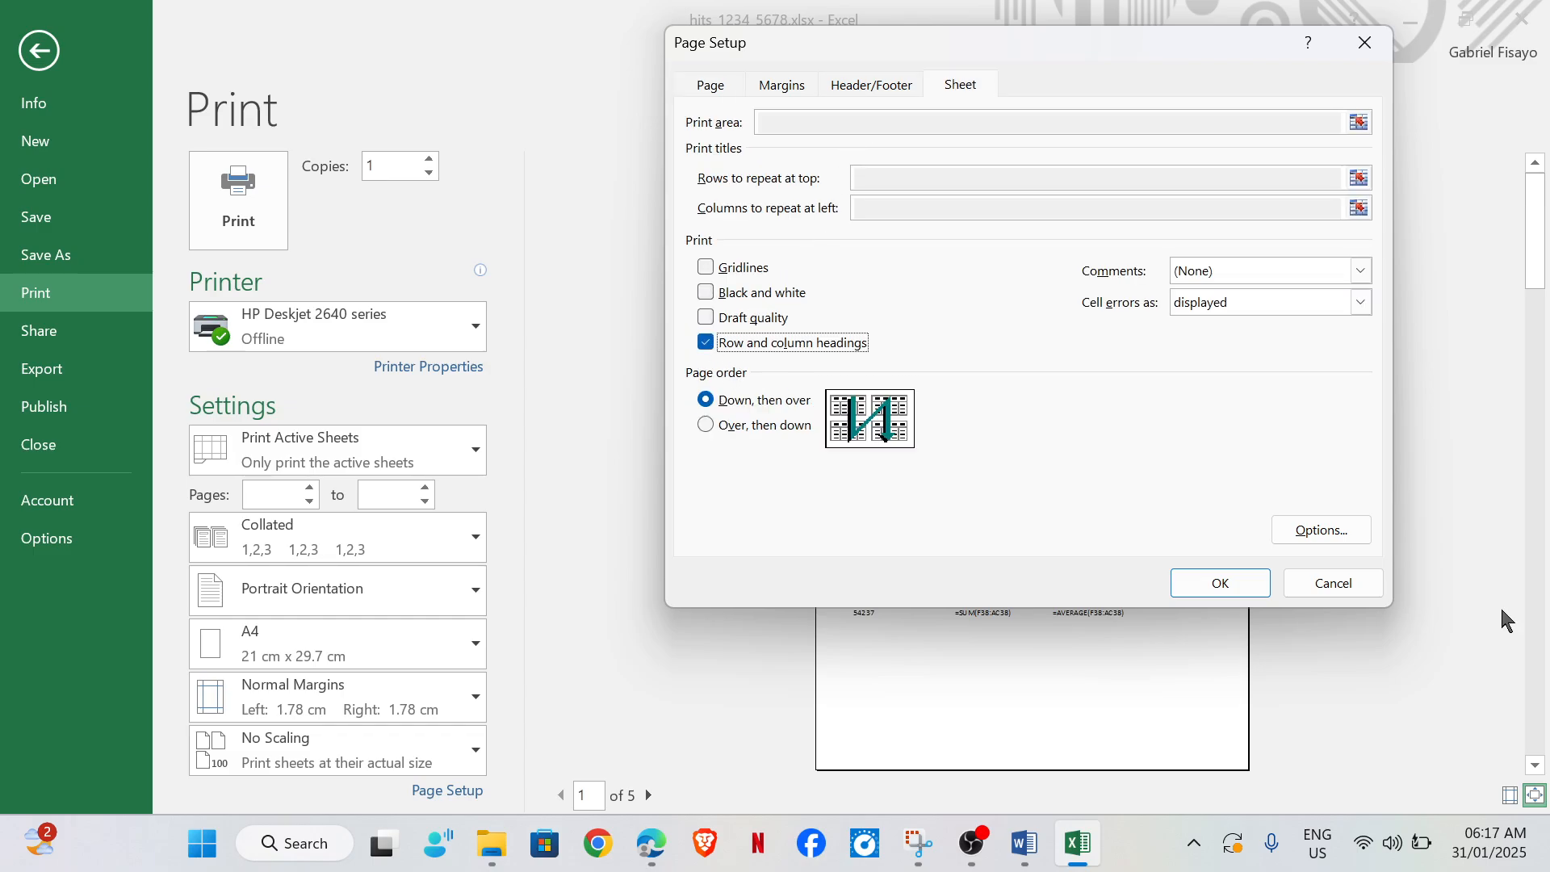
{"action": "left_click", "coordinate": [1255, 584]}
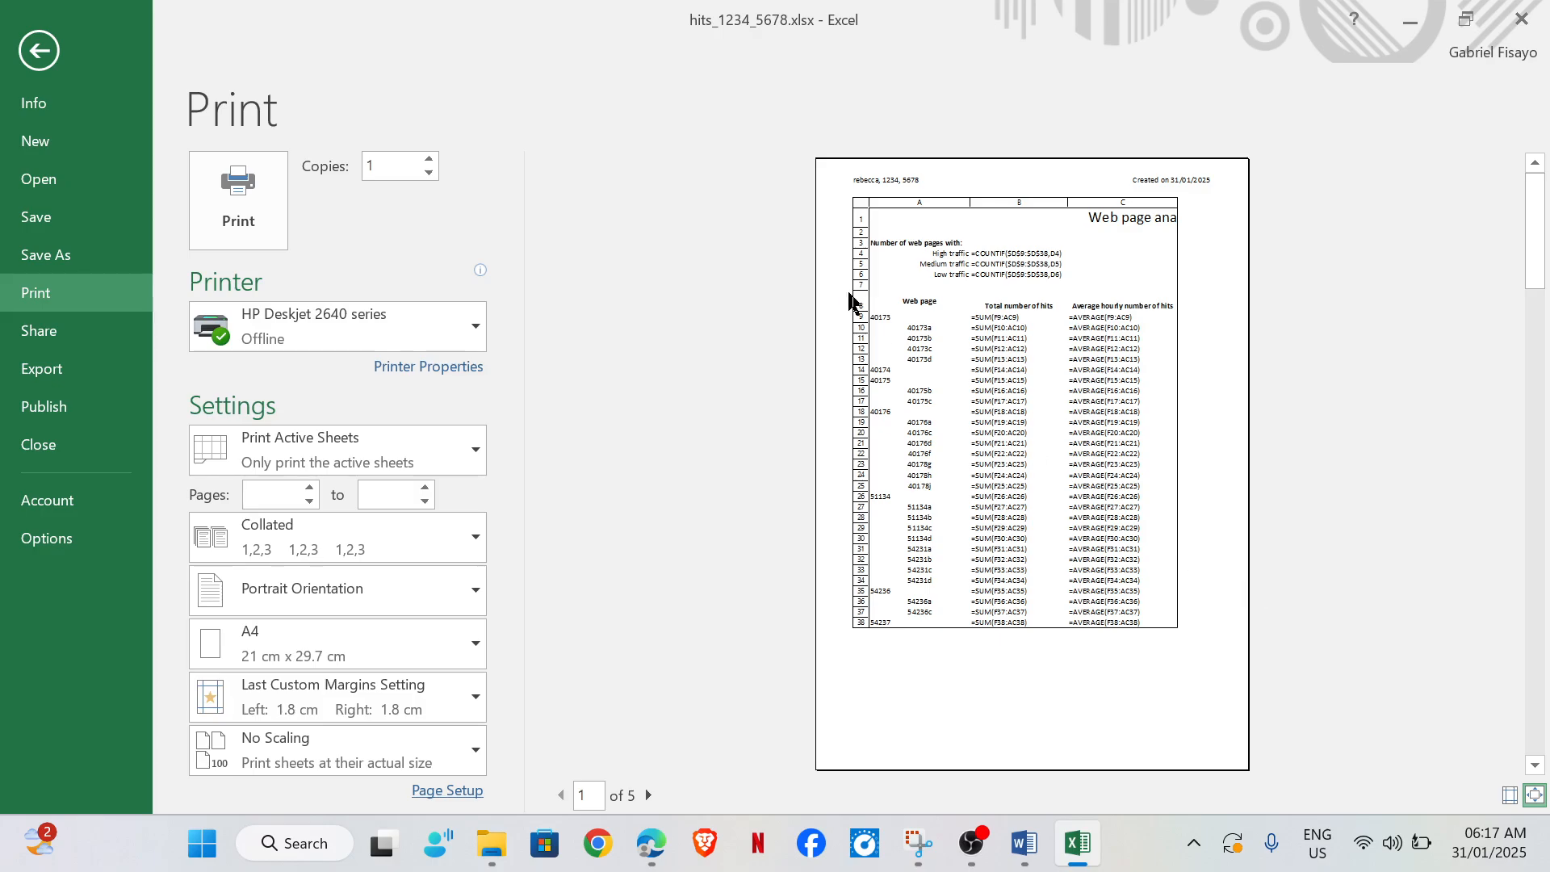
Step: Restrict the printout to the current selection only and check its pages in the print preview
{"action": "left_click", "coordinate": [650, 795]}
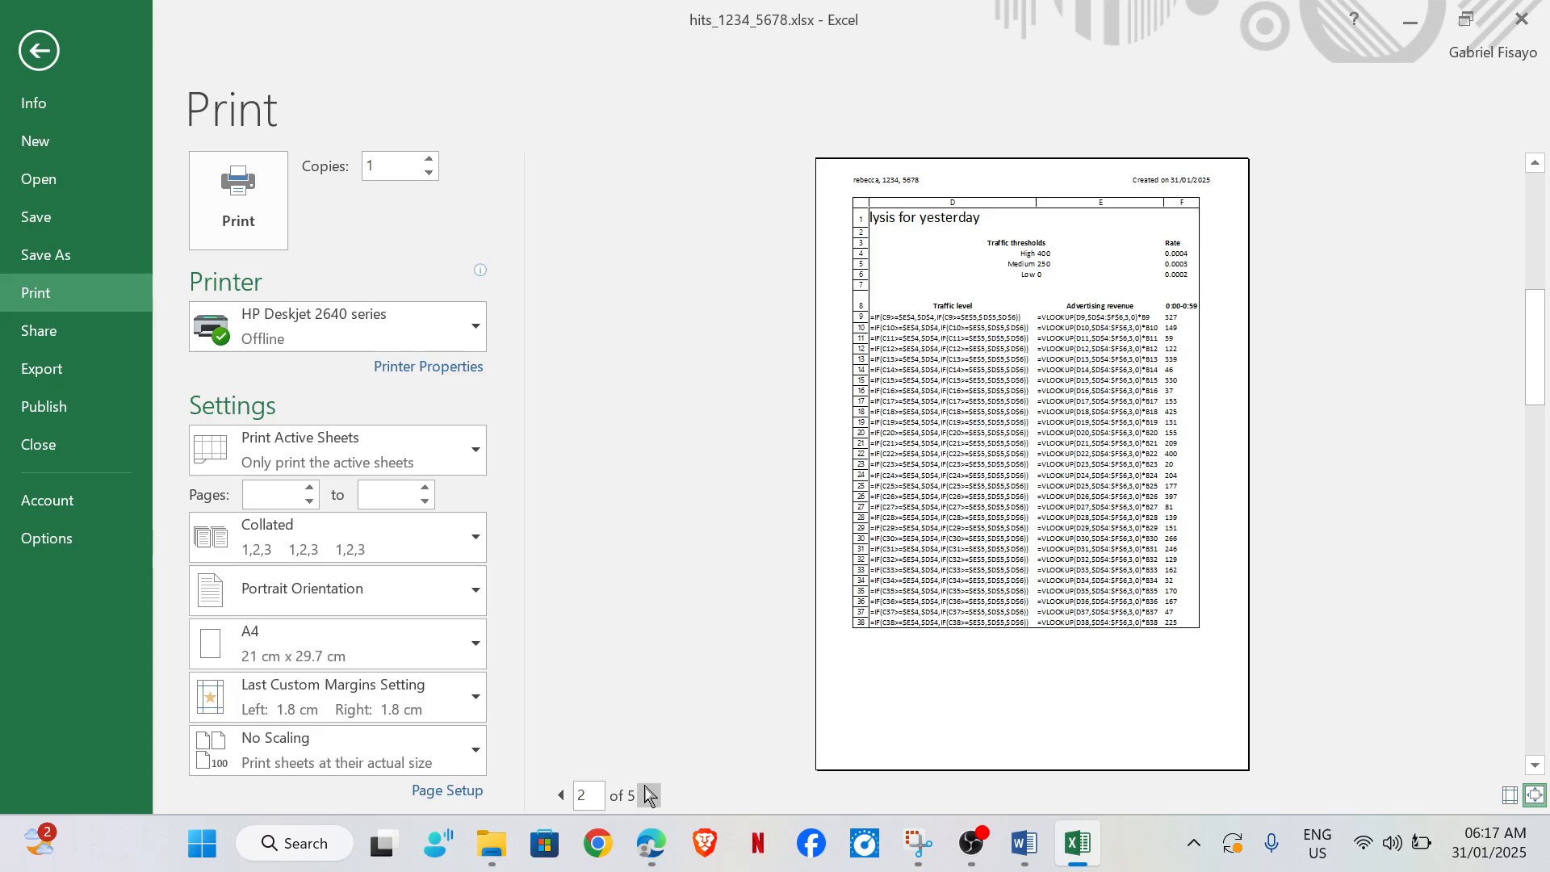
{"action": "left_click", "coordinate": [649, 795]}
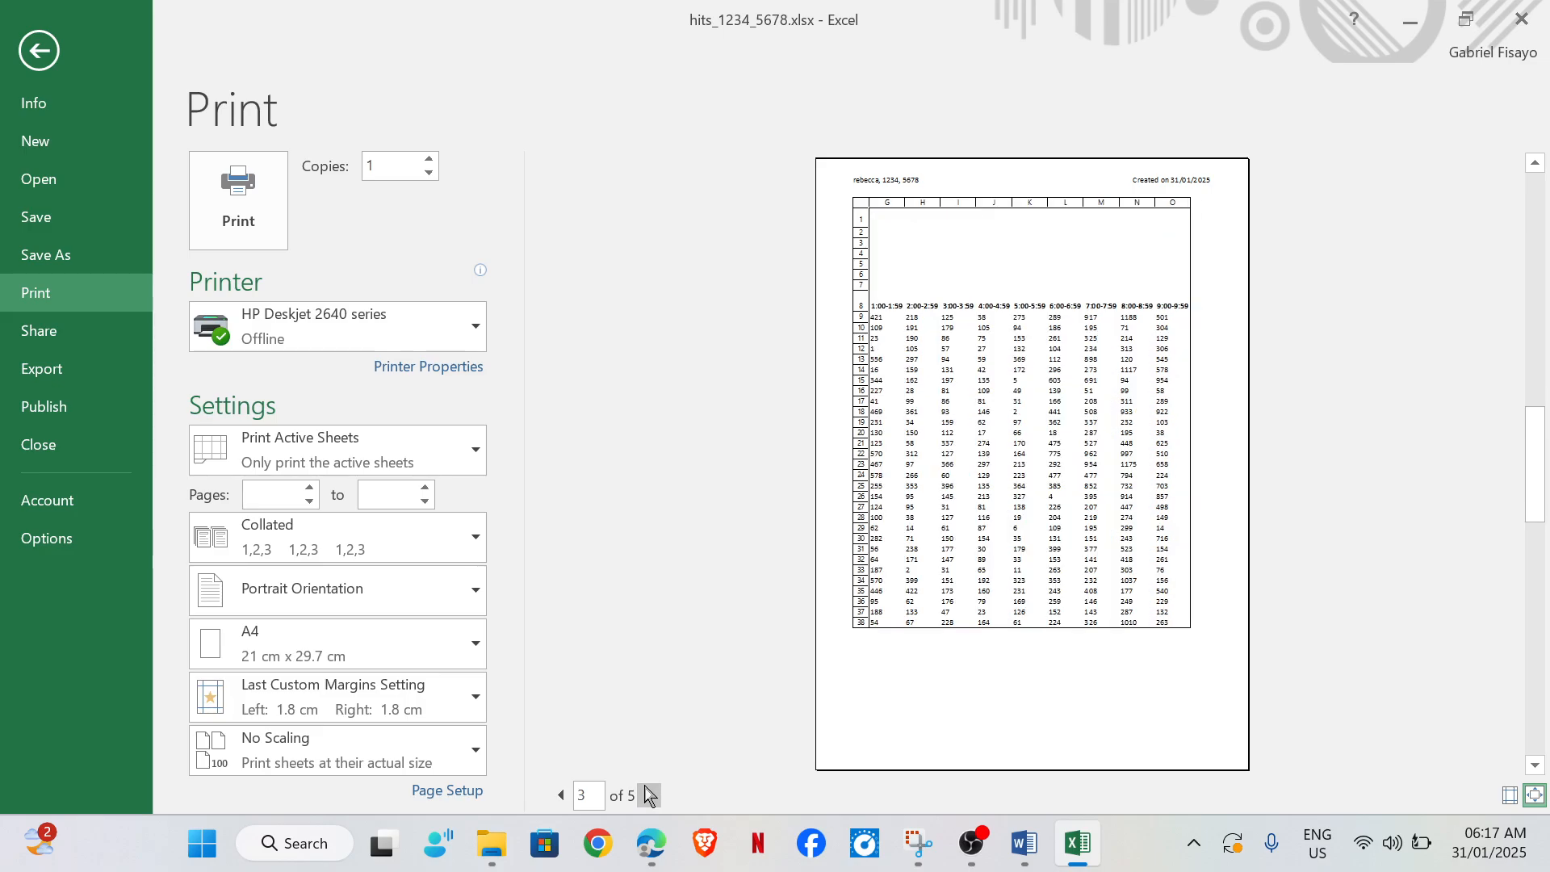
{"action": "left_click", "coordinate": [561, 795]}
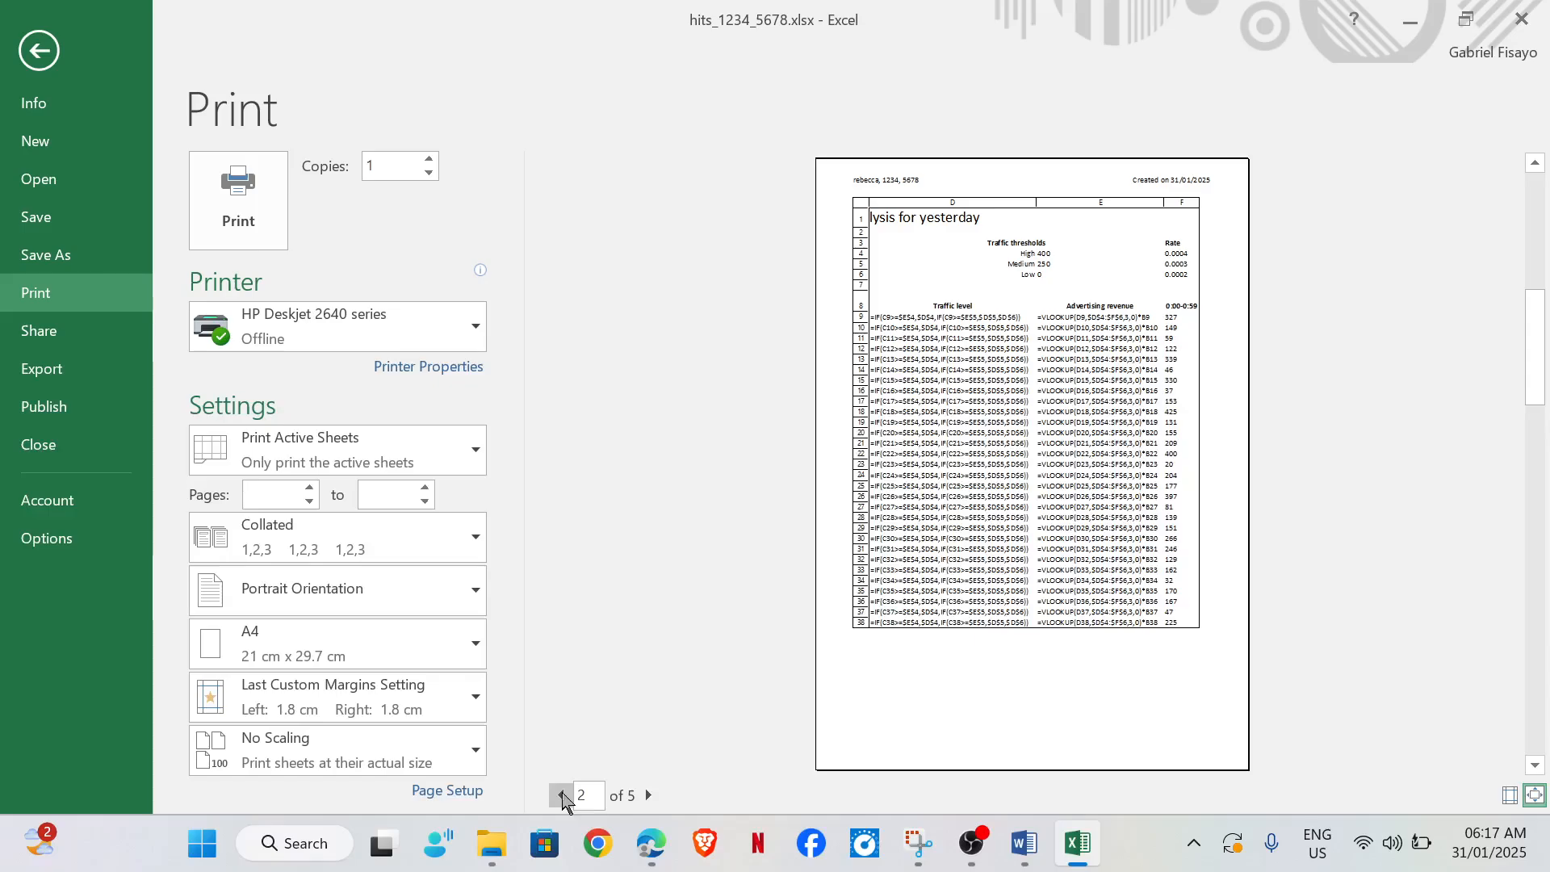
{"action": "left_click", "coordinate": [561, 795]}
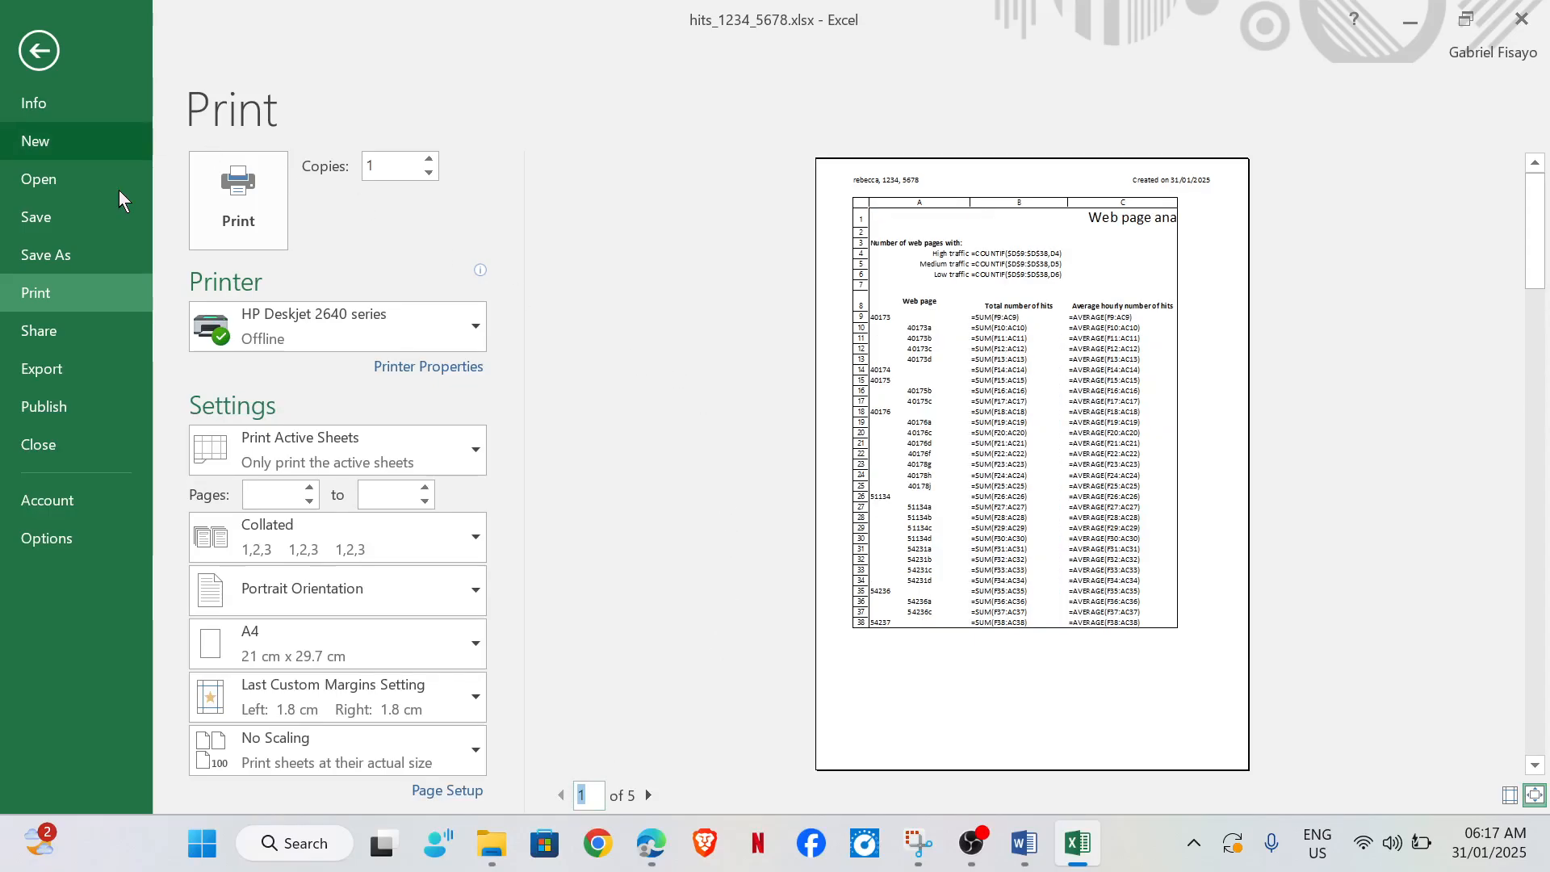
{"action": "left_click", "coordinate": [452, 436]}
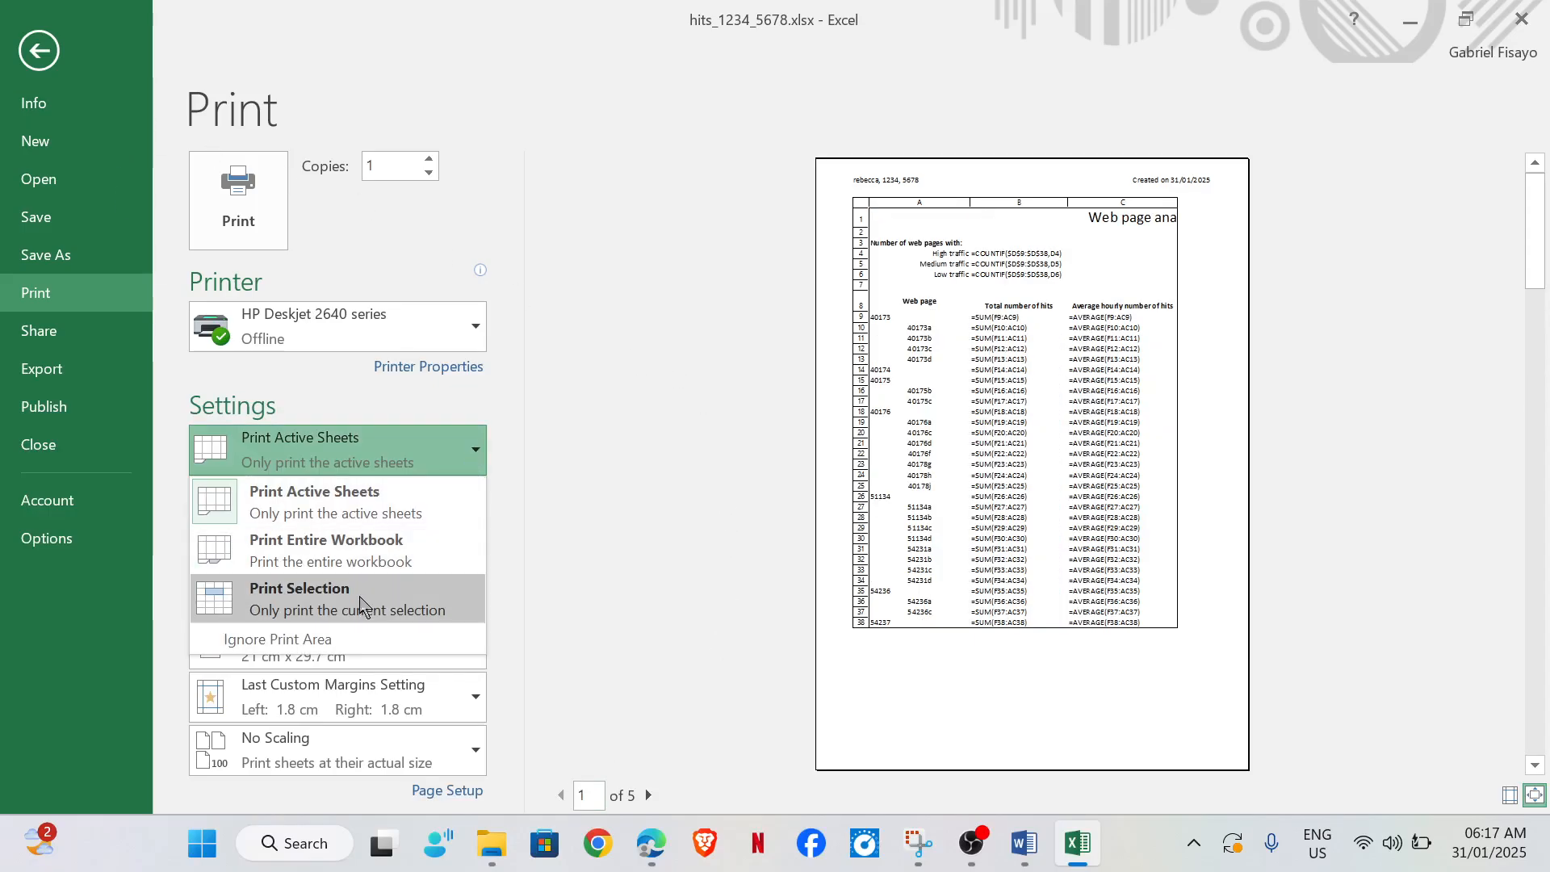
{"action": "left_click", "coordinate": [356, 598]}
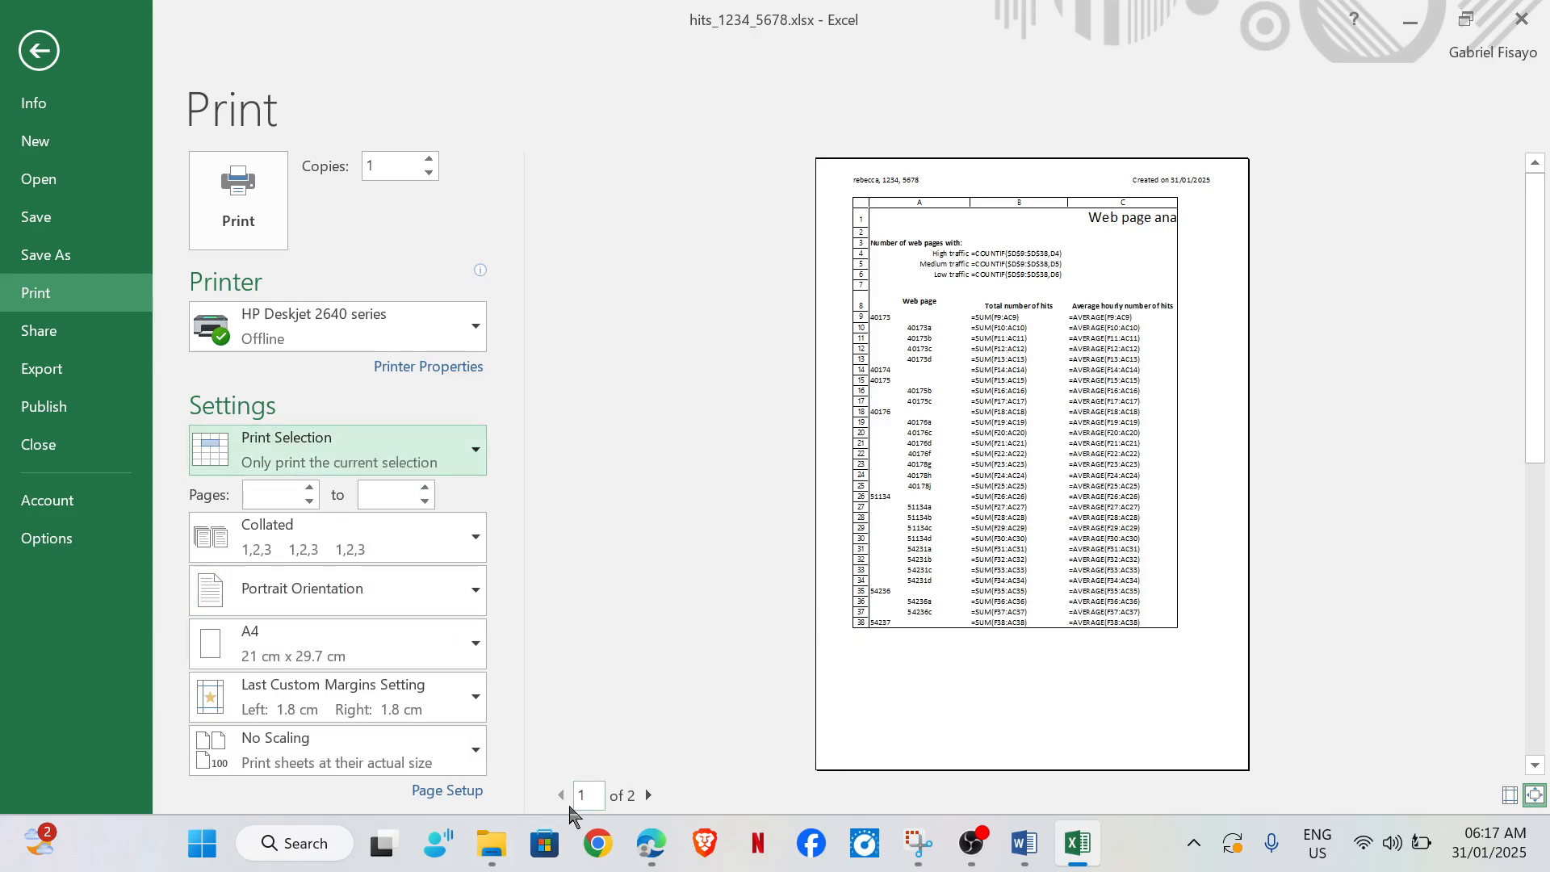
{"action": "left_click", "coordinate": [650, 799]}
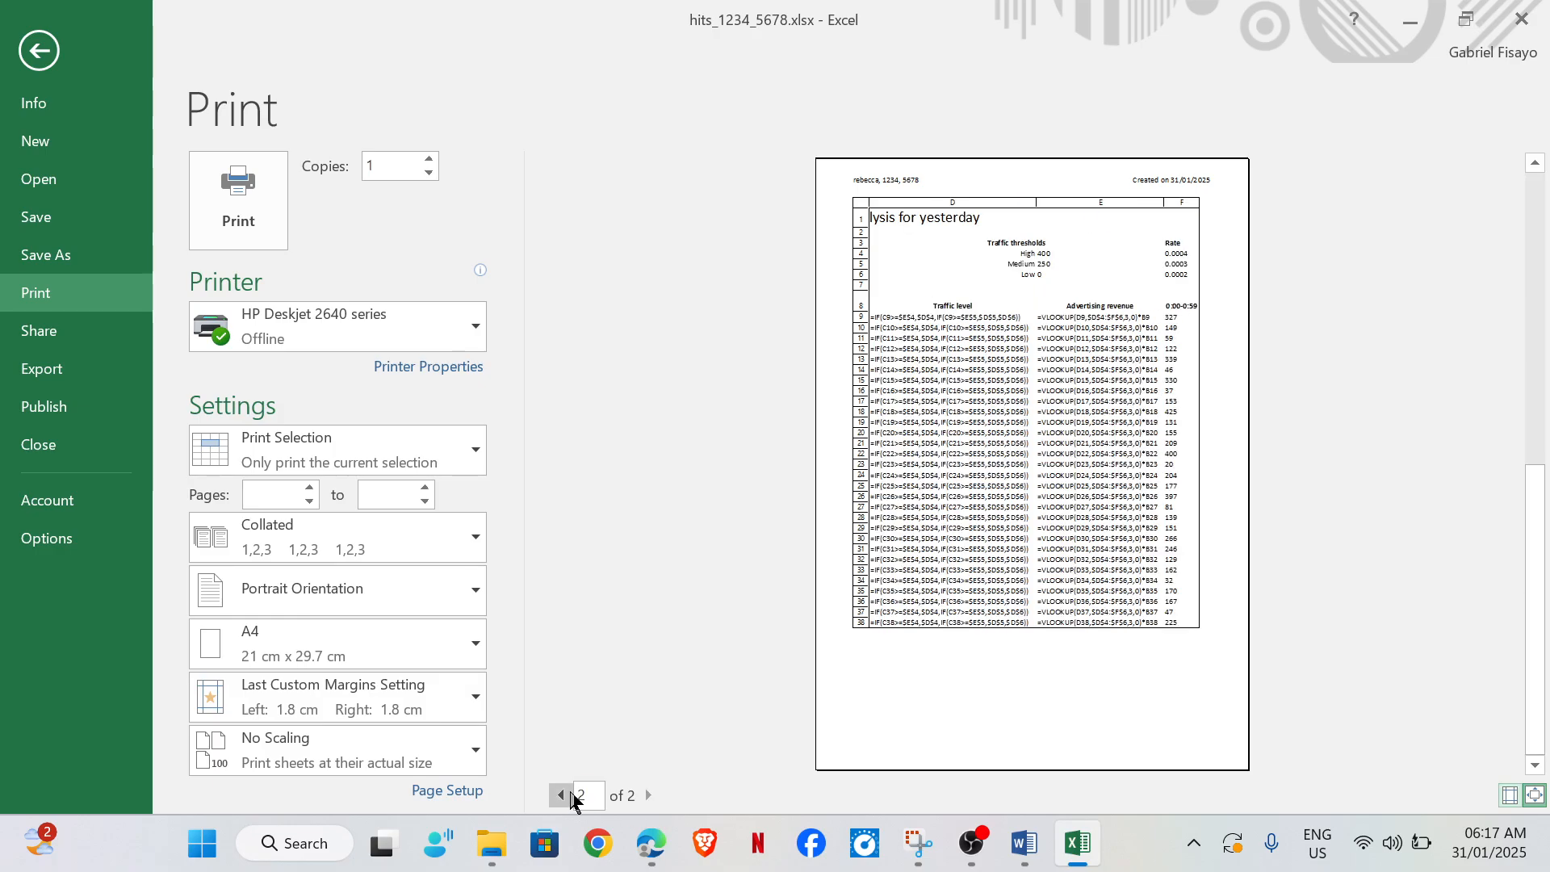
{"action": "left_click", "coordinate": [562, 795]}
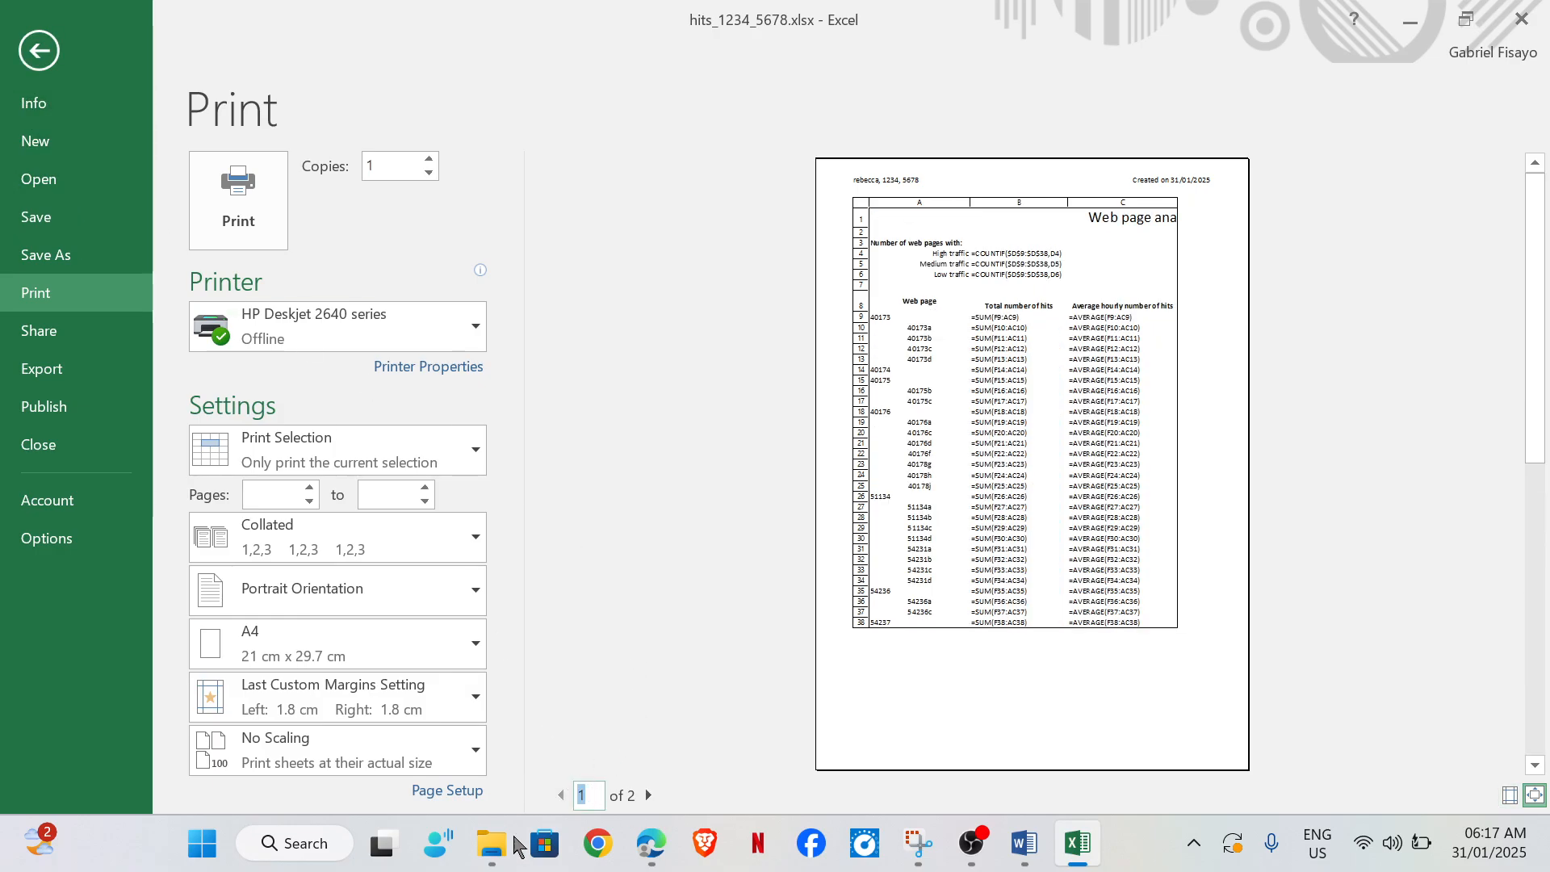
Step: Recheck question 10 in the Edge PDF, review the pages in Excel's print preview and return to the worksheet
{"action": "mouse_move", "coordinate": [652, 854]}
{"action": "left_click", "coordinate": [587, 747]}
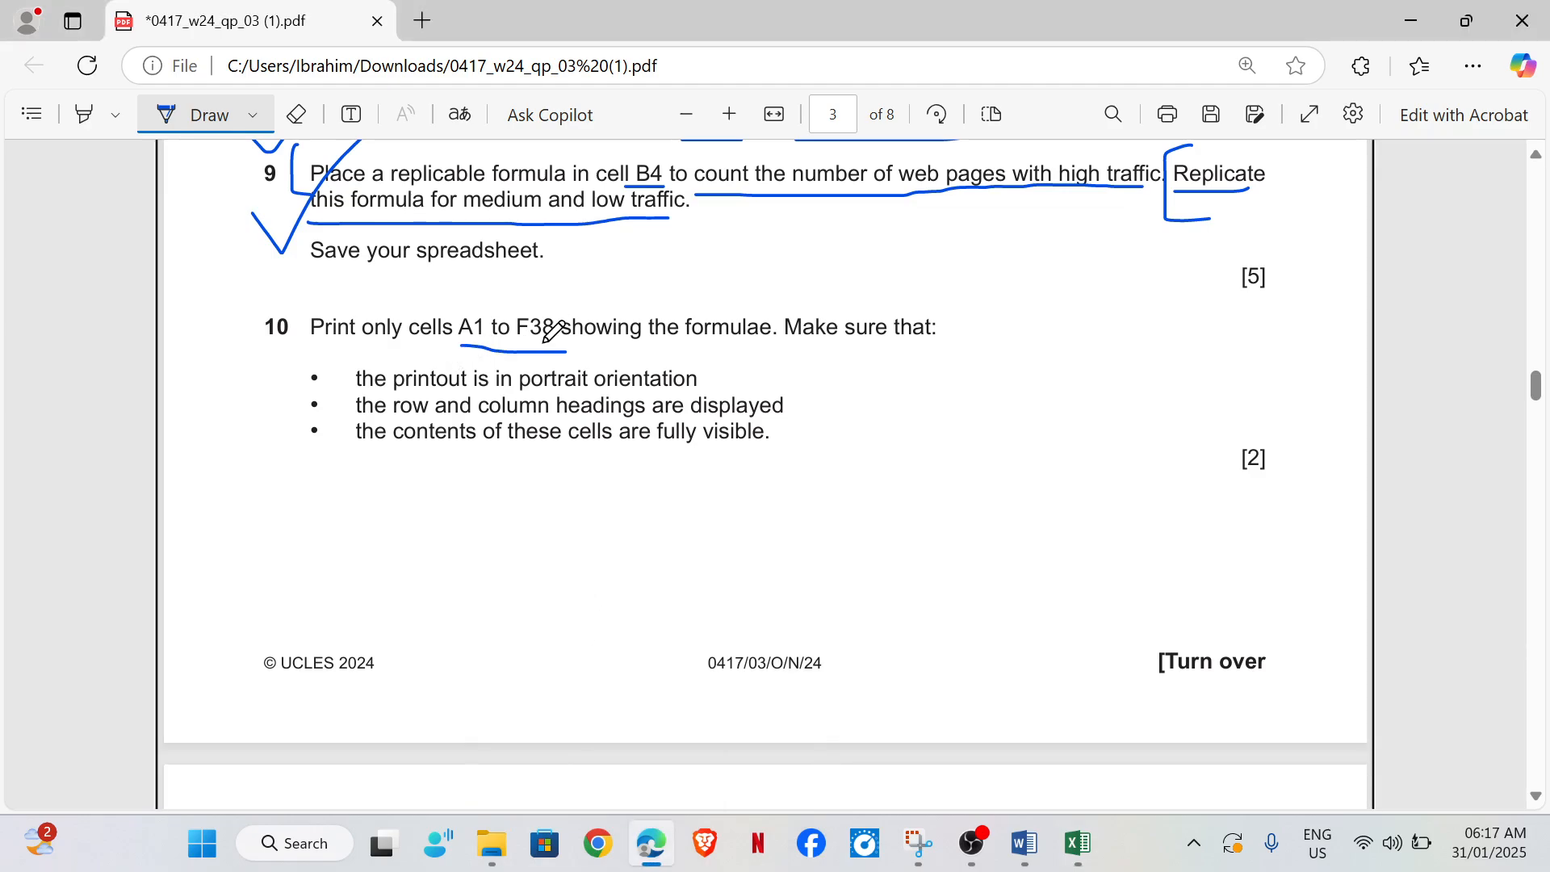
{"action": "mouse_move", "coordinate": [1082, 855]}
{"action": "left_click", "coordinate": [1086, 727]}
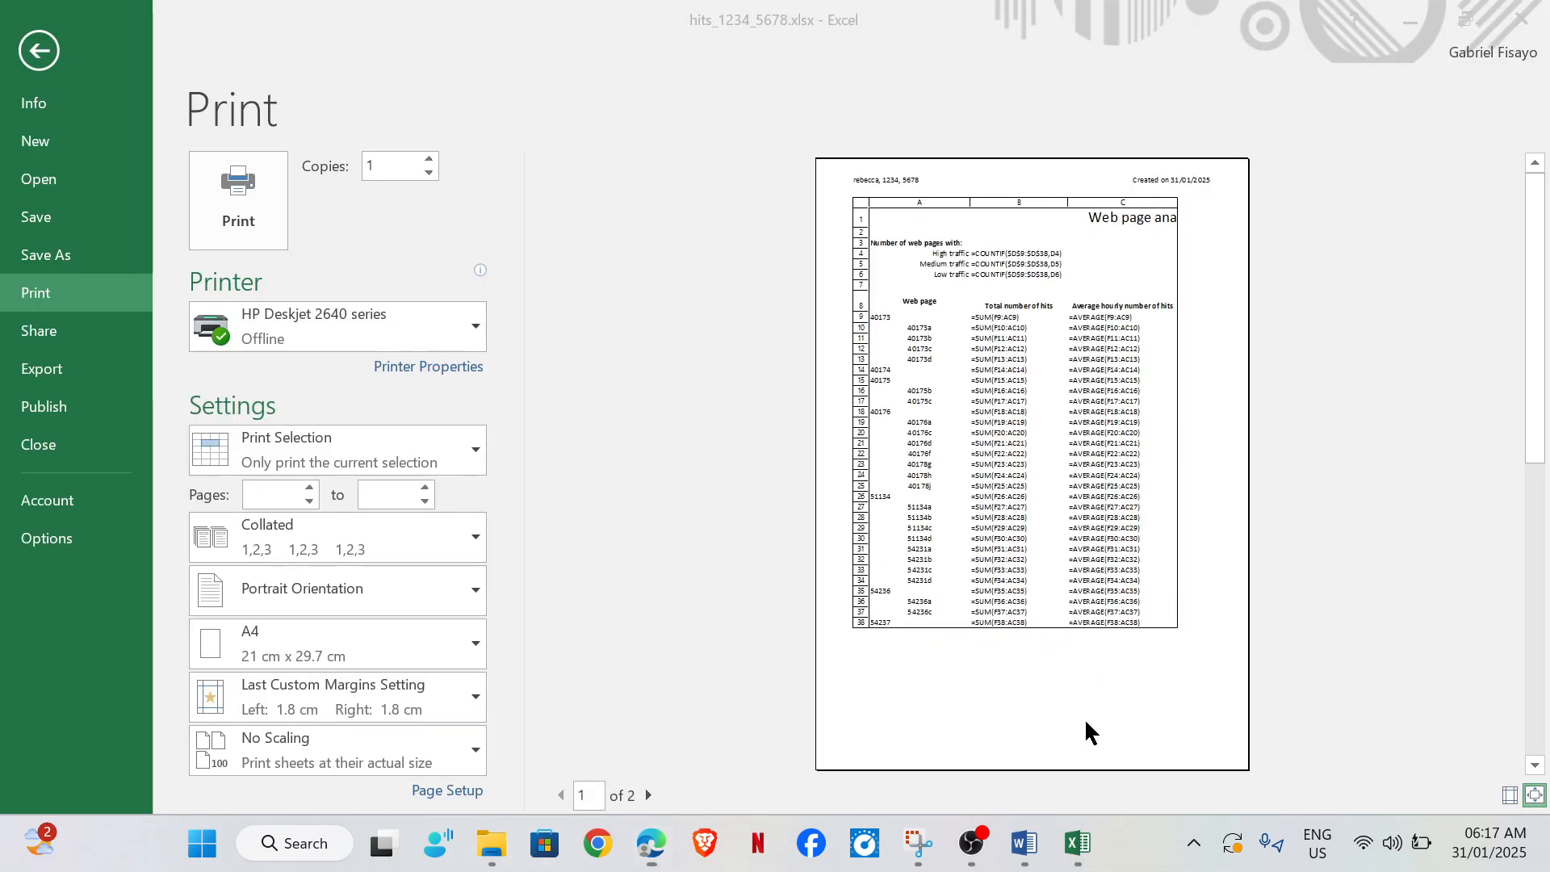
{"action": "scroll", "coordinate": [1023, 464], "scroll_direction": "down", "scroll_amount": 2}
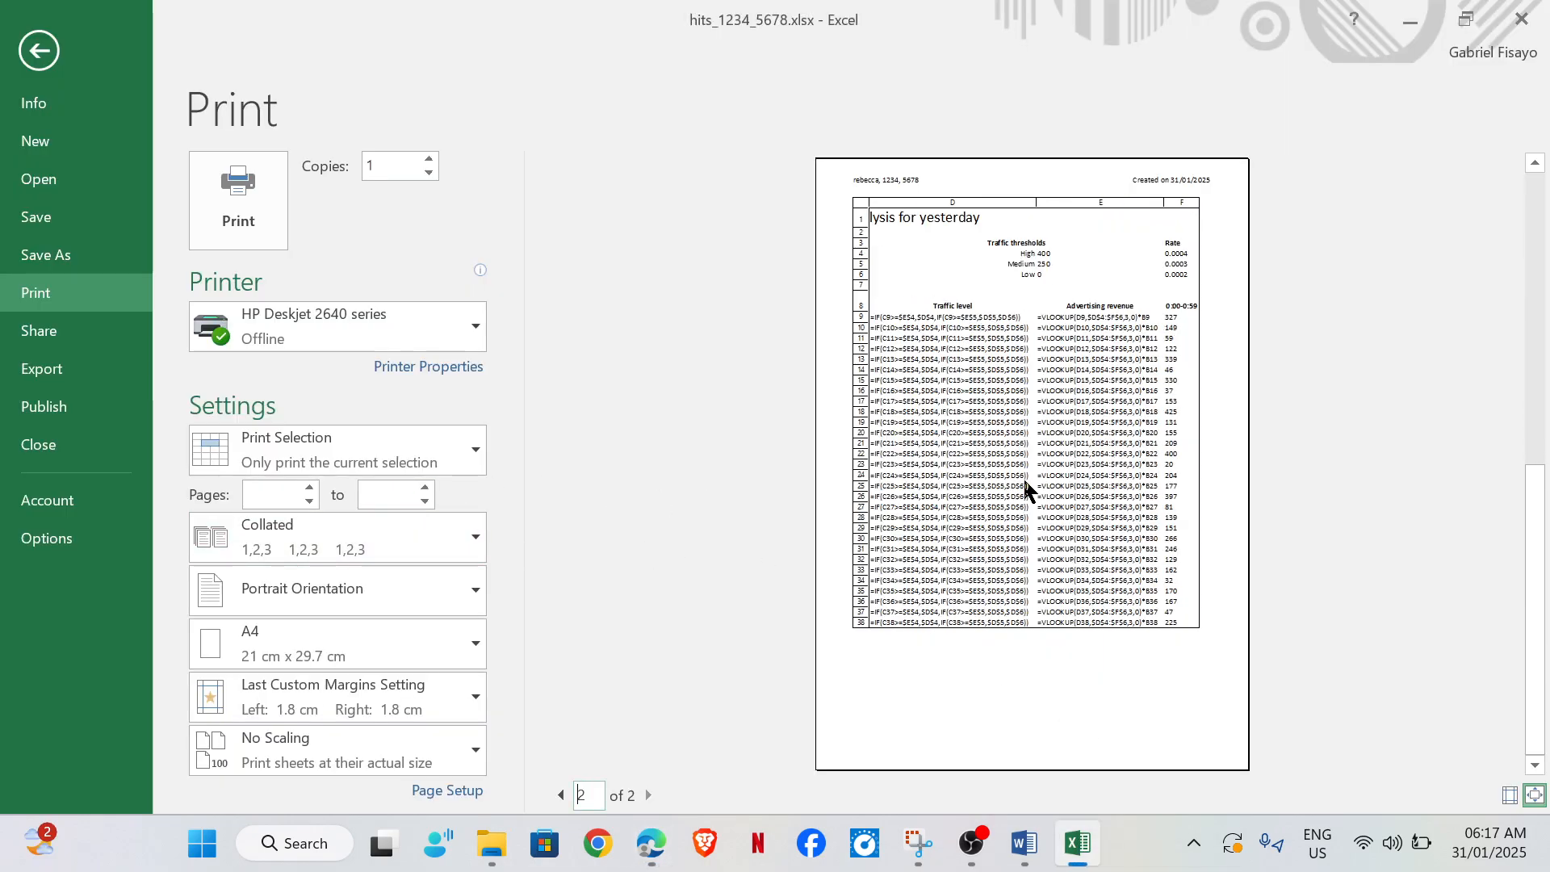
{"action": "scroll", "coordinate": [1022, 484], "scroll_direction": "up", "scroll_amount": 2}
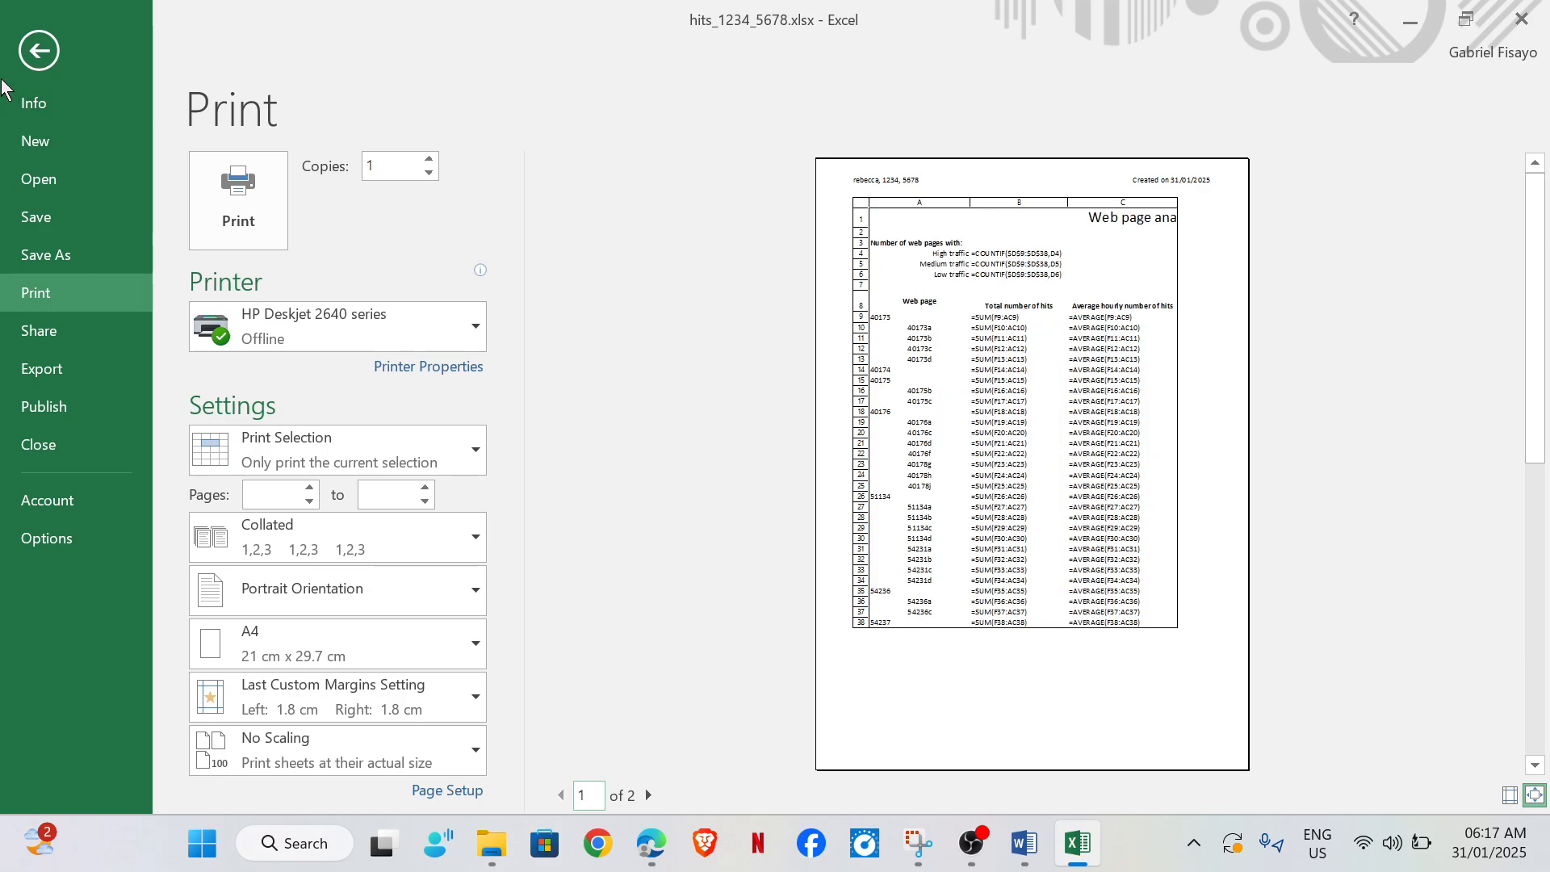
{"action": "left_click", "coordinate": [37, 52]}
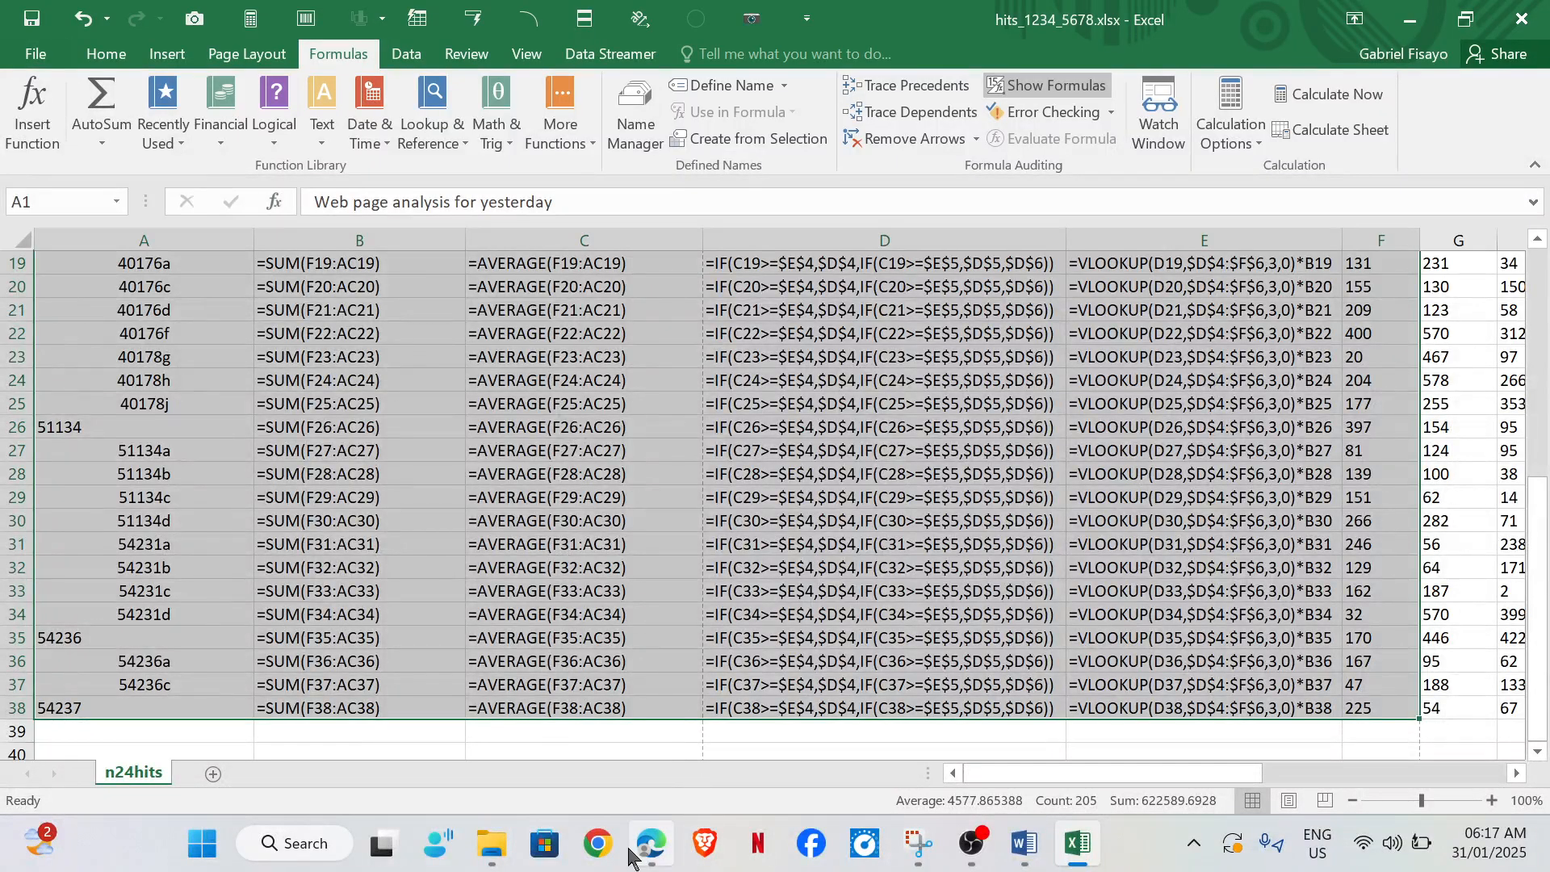
Step: Switch to the question paper PDF in Edge, draw a tick mark over question 10 and bring up question 11
{"action": "left_click", "coordinate": [646, 694]}
{"action": "mouse_move", "coordinate": [249, 402]}
{"action": "left_mouse_down"}
{"action": "mouse_move", "coordinate": [300, 442]}
{"action": "mouse_move", "coordinate": [436, 323]}
{"action": "left_mouse_up"}
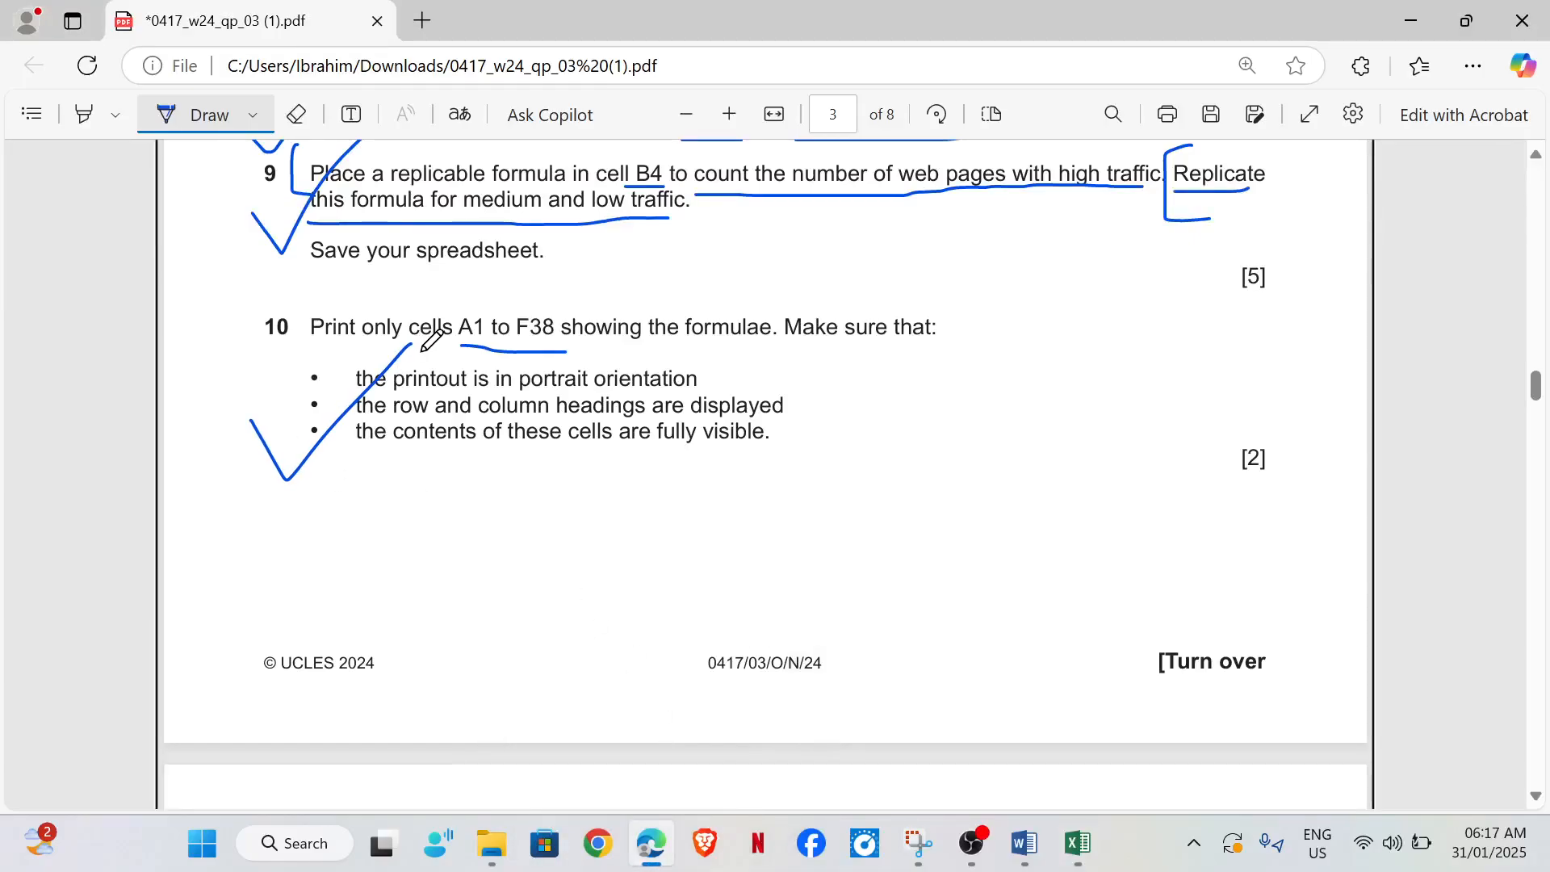
{"action": "scroll", "coordinate": [512, 370], "scroll_direction": "down", "scroll_amount": 5}
{"action": "scroll", "coordinate": [539, 372], "scroll_direction": "down", "scroll_amount": 3}
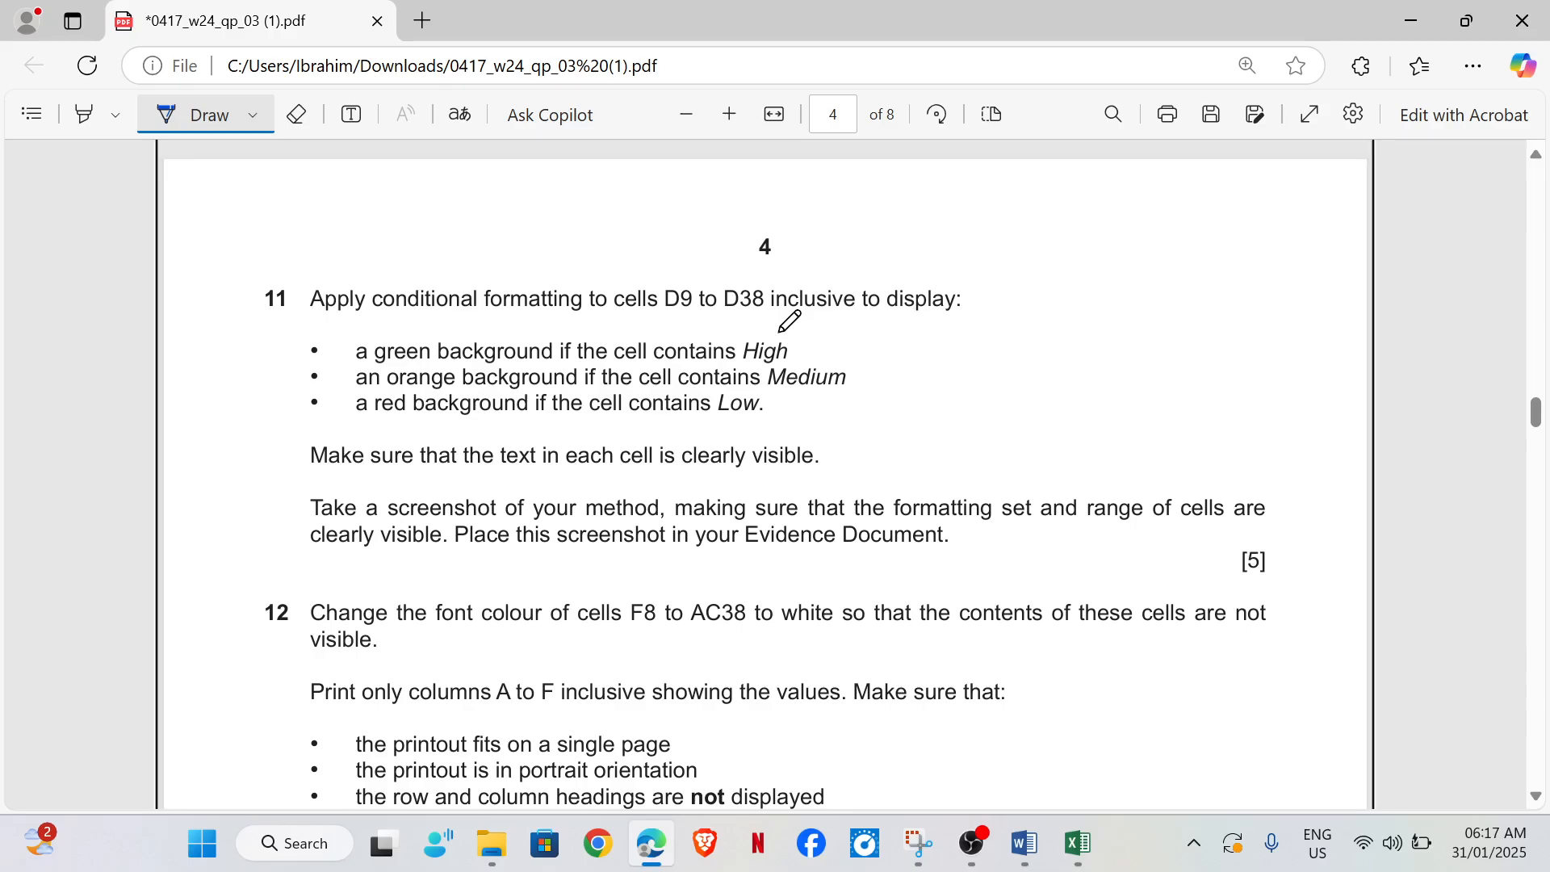
Step: Switch to the Excel workbook and display the calculated values instead of the formulas in the n24hits sheet
{"action": "mouse_move", "coordinate": [1099, 862]}
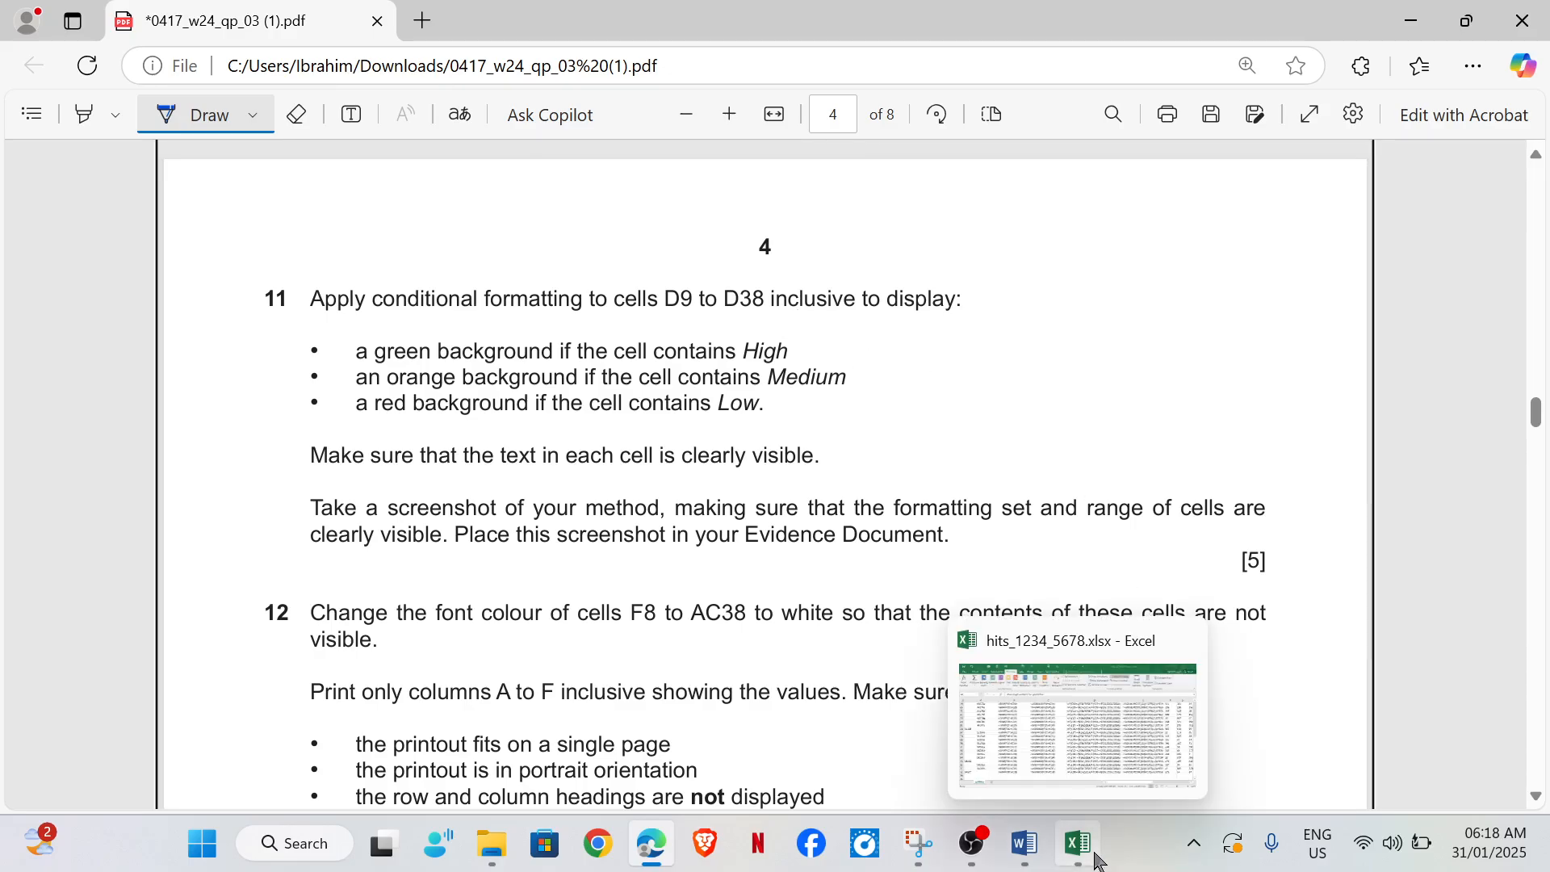
{"action": "left_click", "coordinate": [1113, 798]}
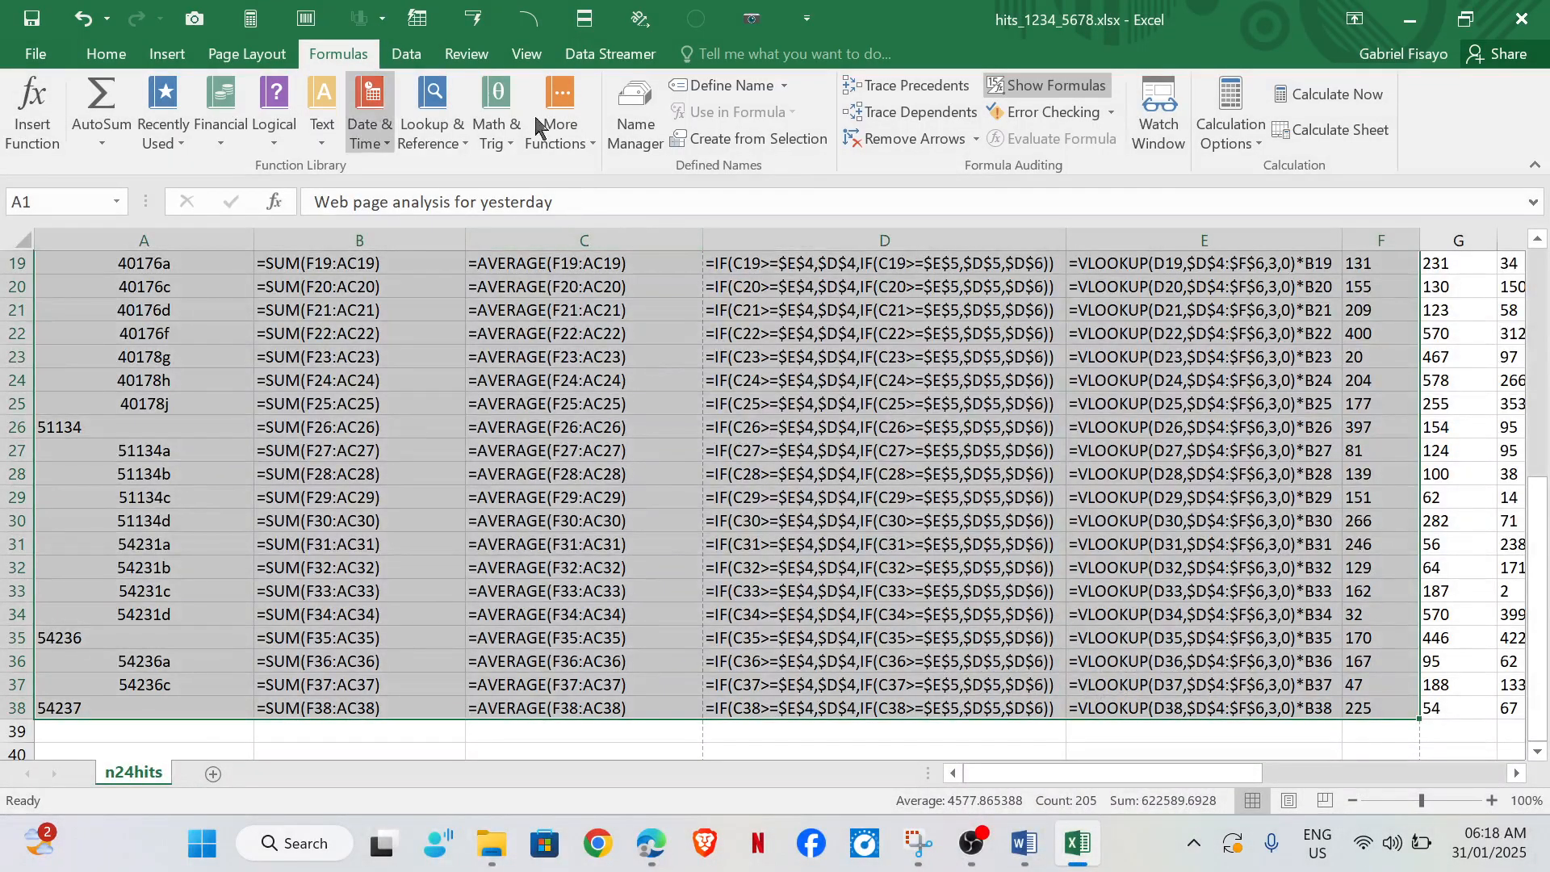
{"action": "left_click", "coordinate": [1049, 85]}
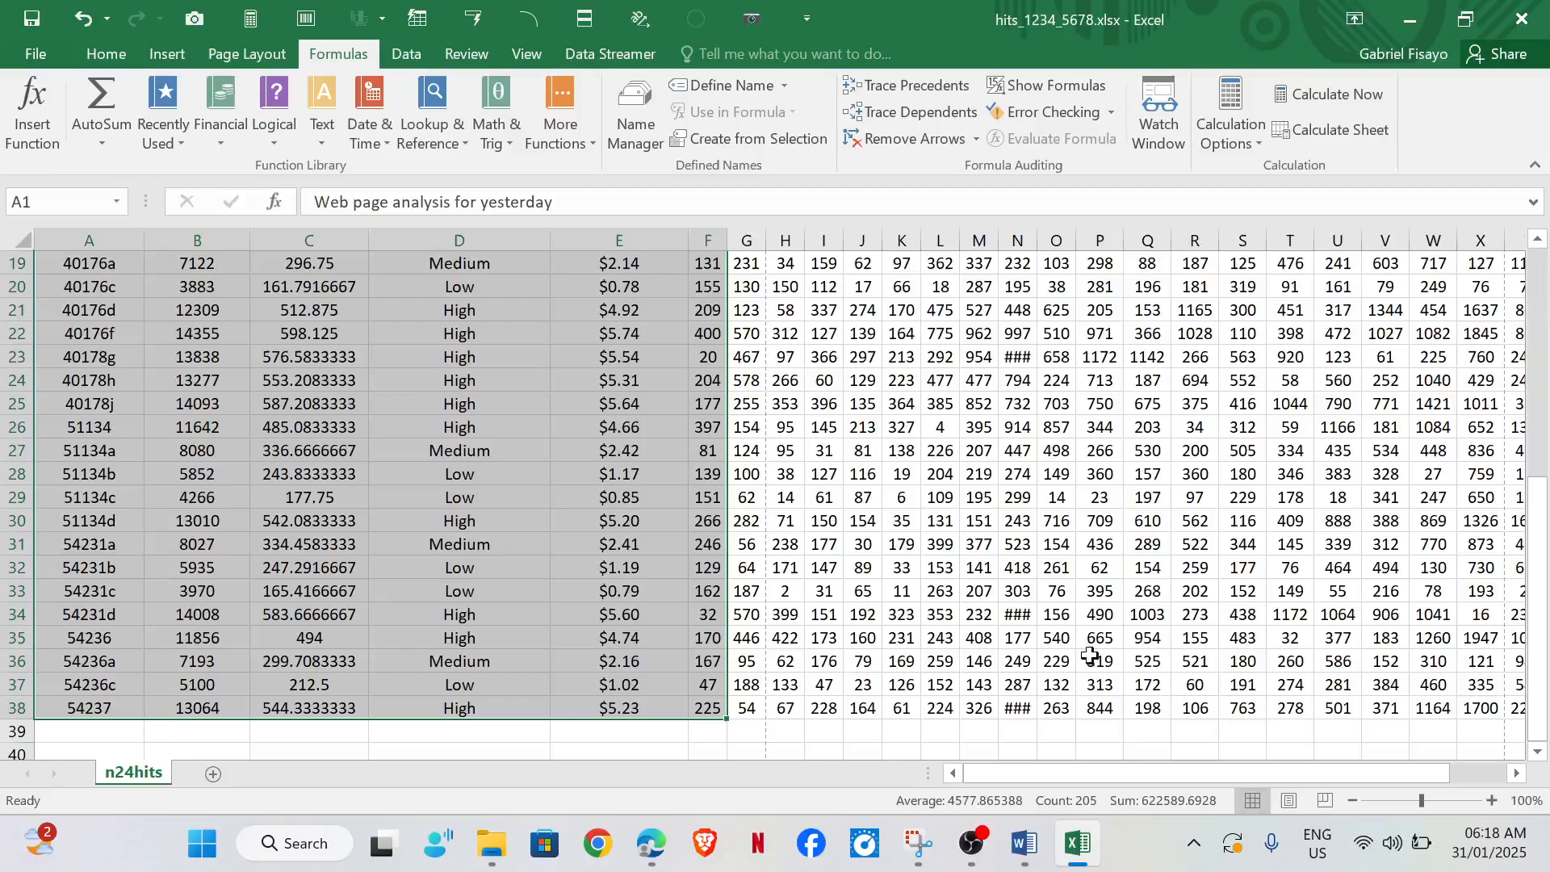
{"action": "scroll", "coordinate": [1156, 747], "scroll_direction": "up", "scroll_amount": 6}
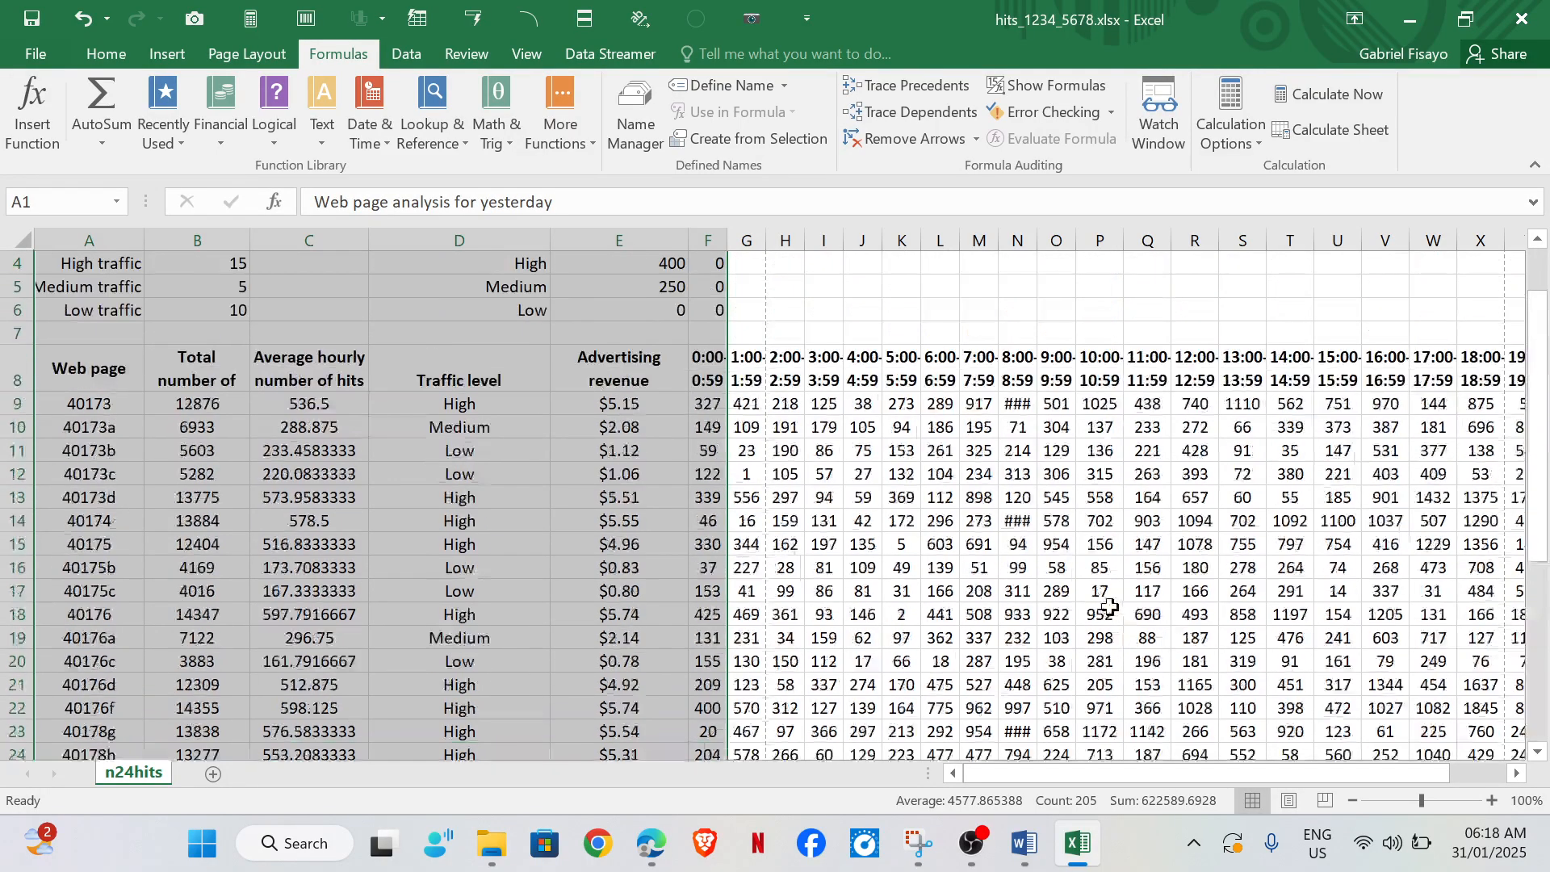
{"action": "left_click", "coordinate": [1002, 397]}
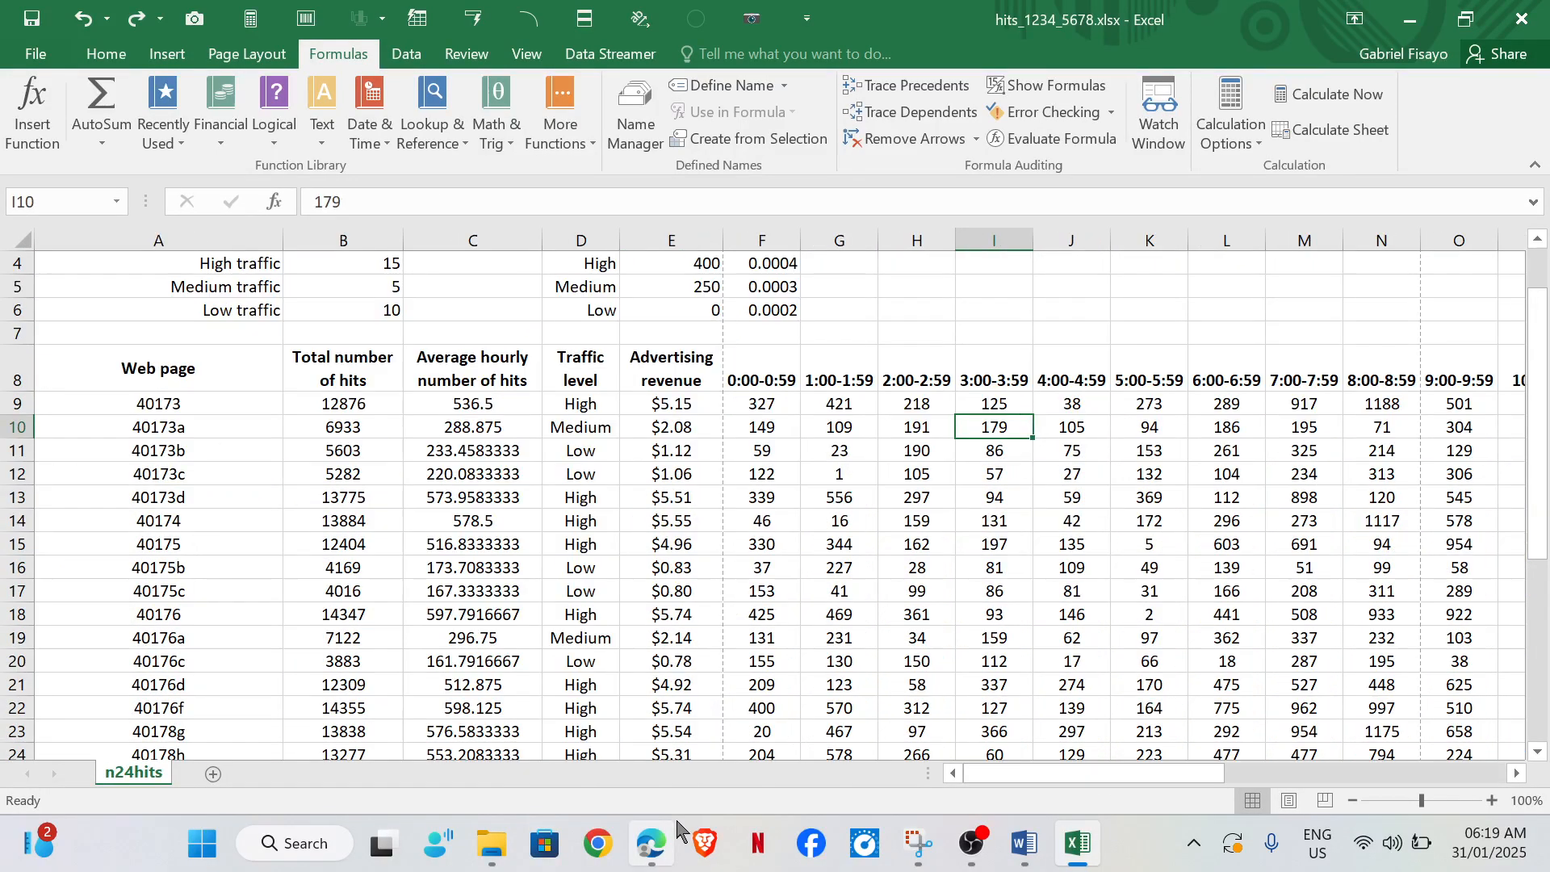
{"action": "mouse_move", "coordinate": [683, 843]}
{"action": "mouse_move", "coordinate": [696, 747]}
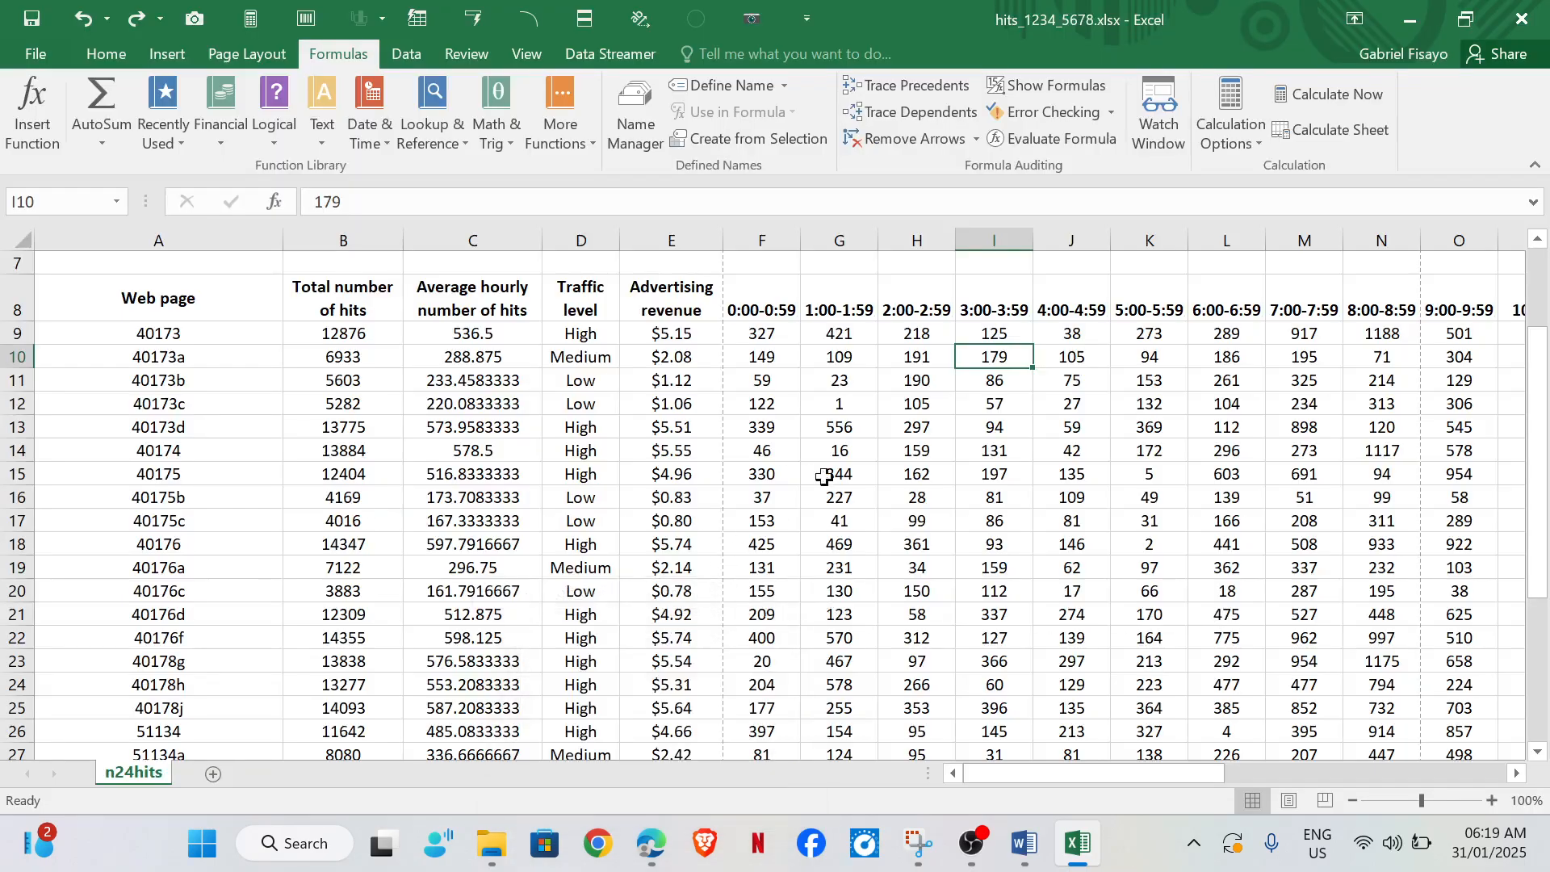
Step: Format cells C9 to C38 as Currency with two decimal places and the $ English (United States) symbol
{"action": "left_click_drag", "start_coordinate": [514, 331], "coordinate": [470, 816]}
{"action": "left_click", "coordinate": [106, 53]}
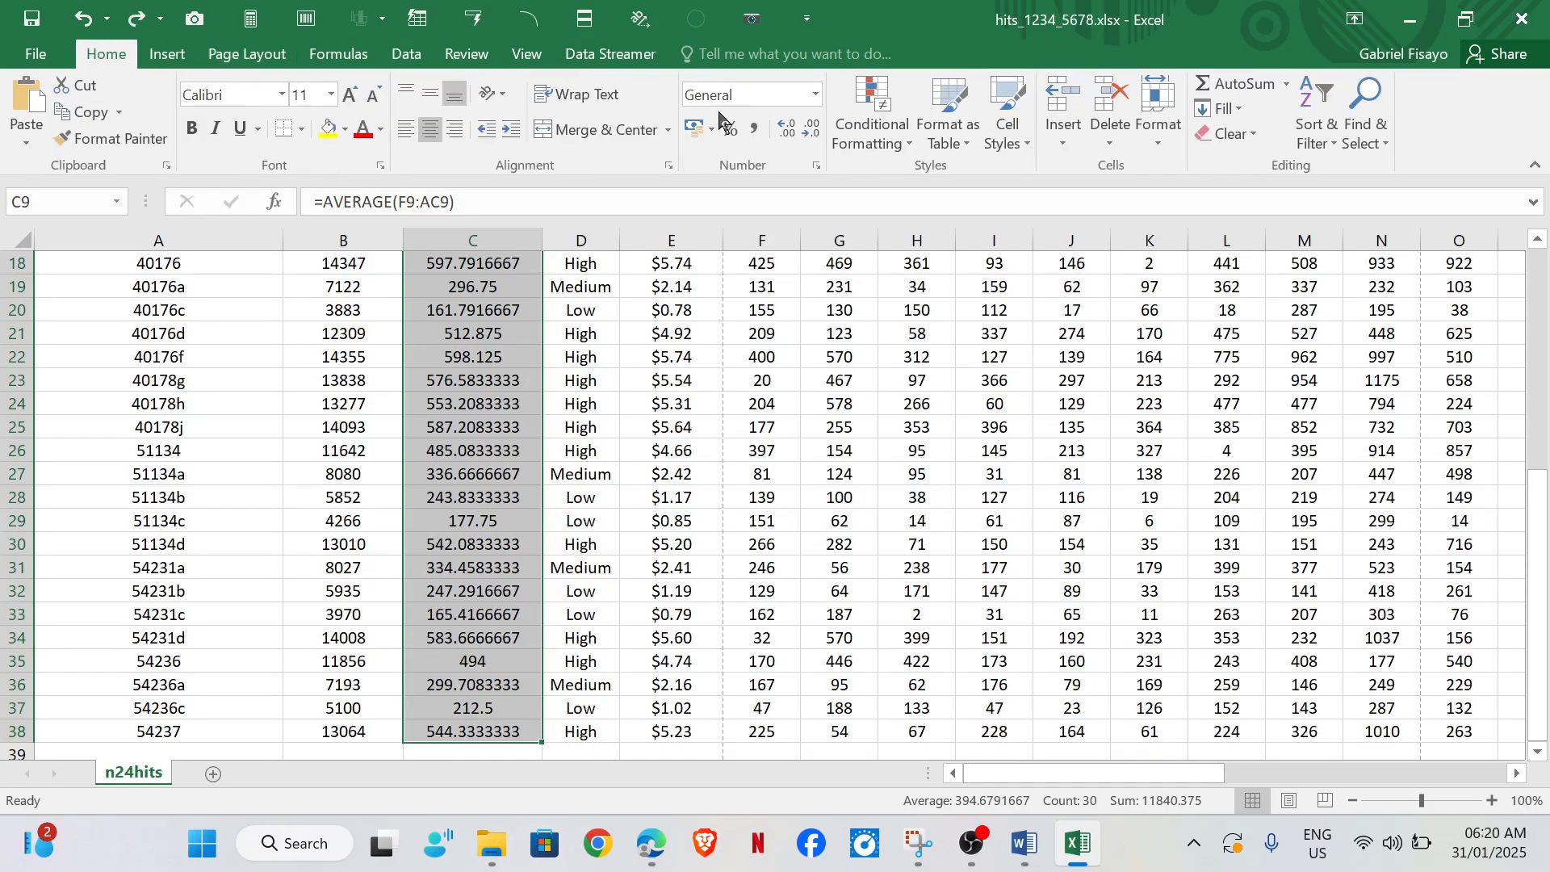
{"action": "left_click", "coordinate": [816, 164]}
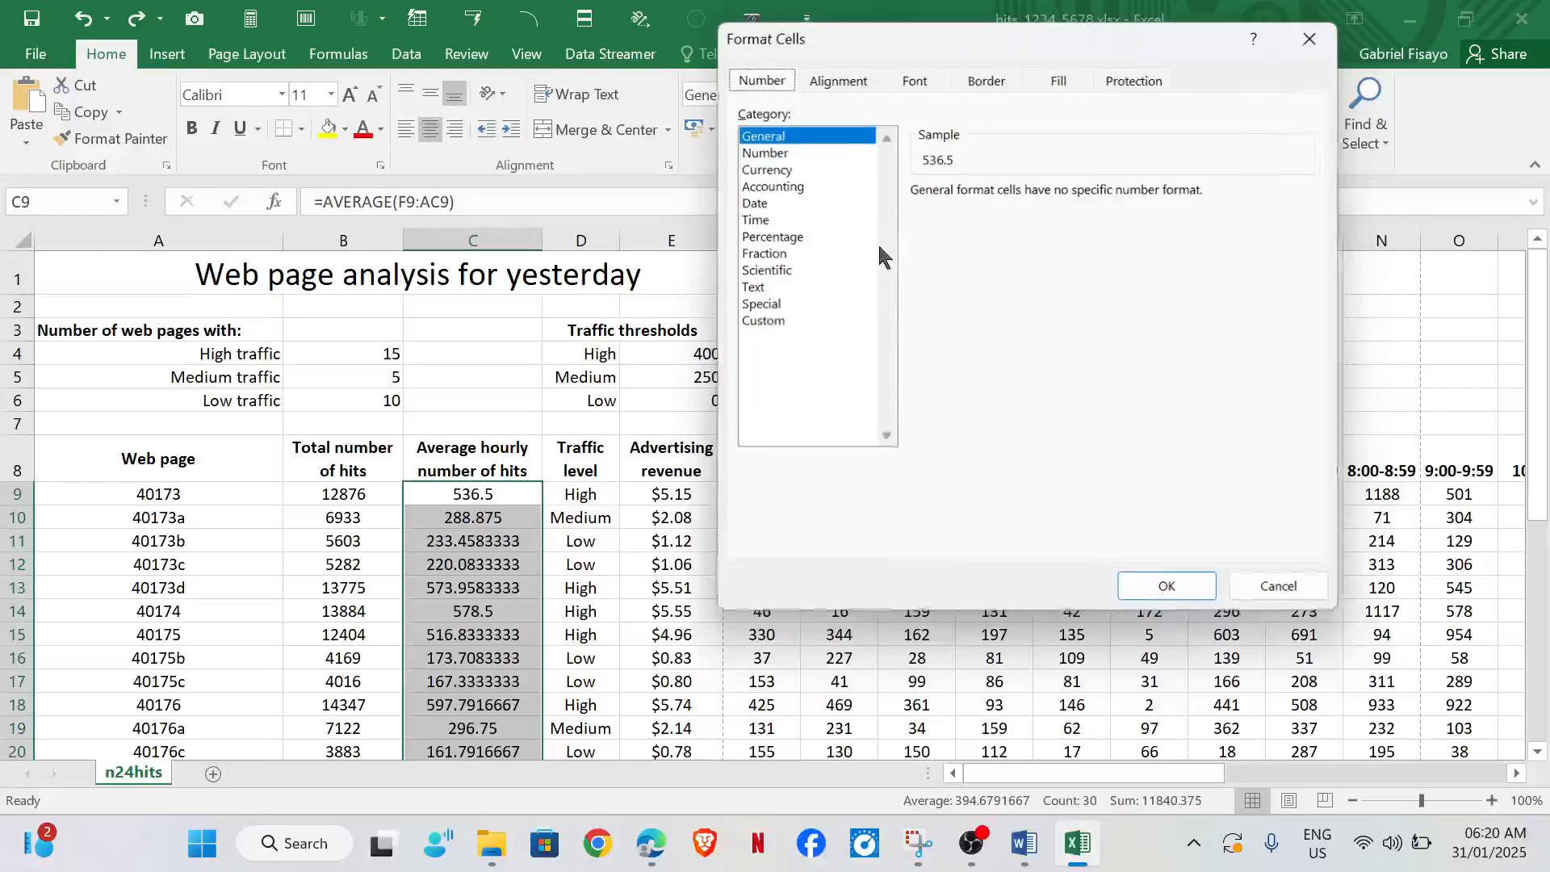
{"action": "left_click", "coordinate": [769, 169]}
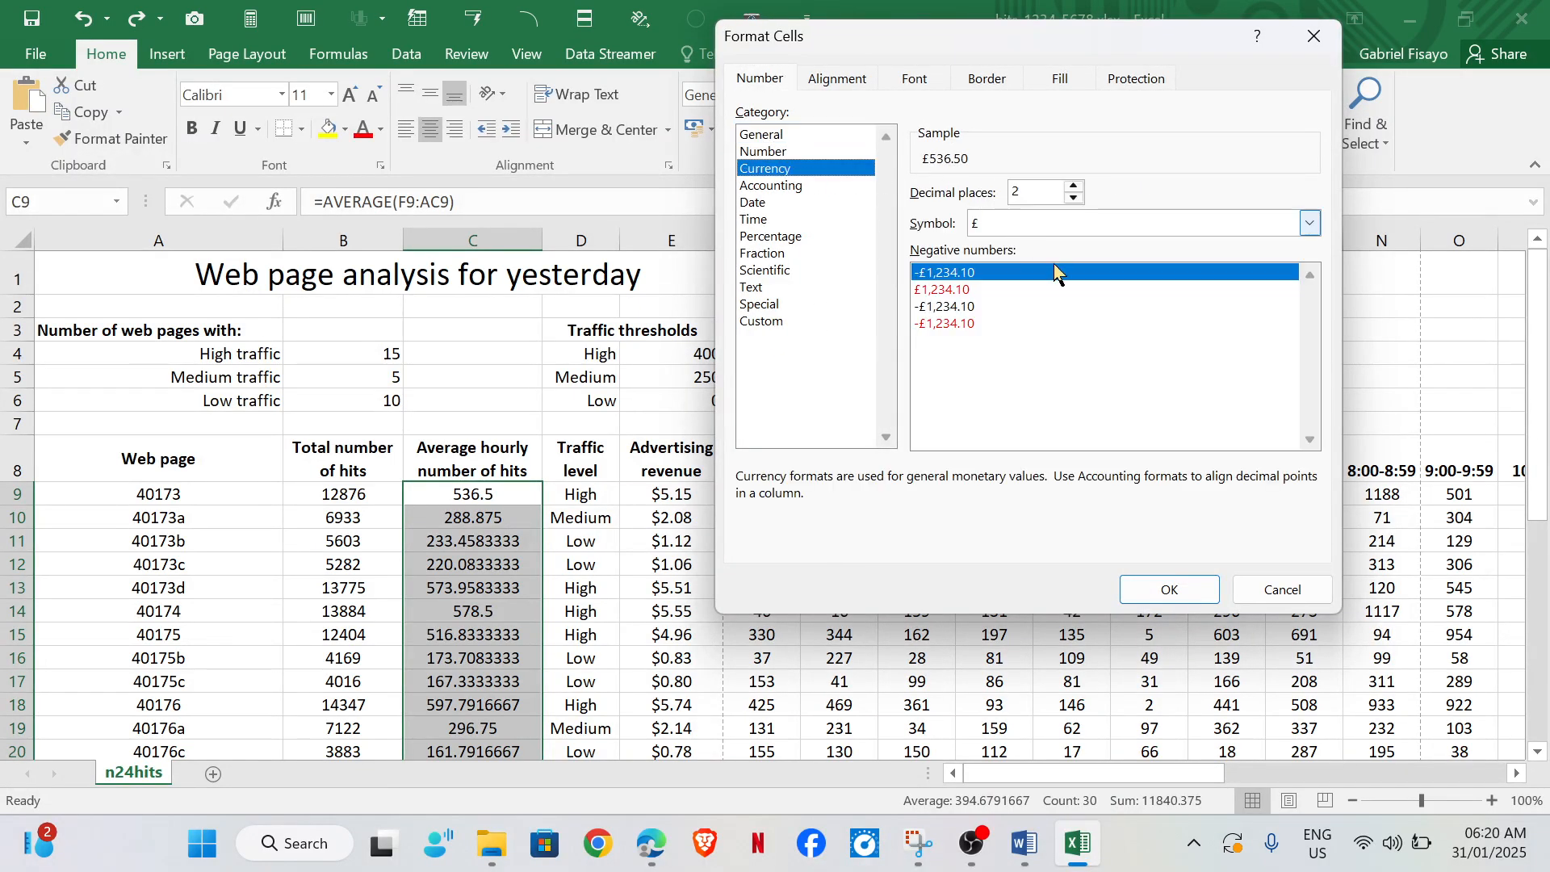
{"action": "left_click", "coordinate": [1274, 225]}
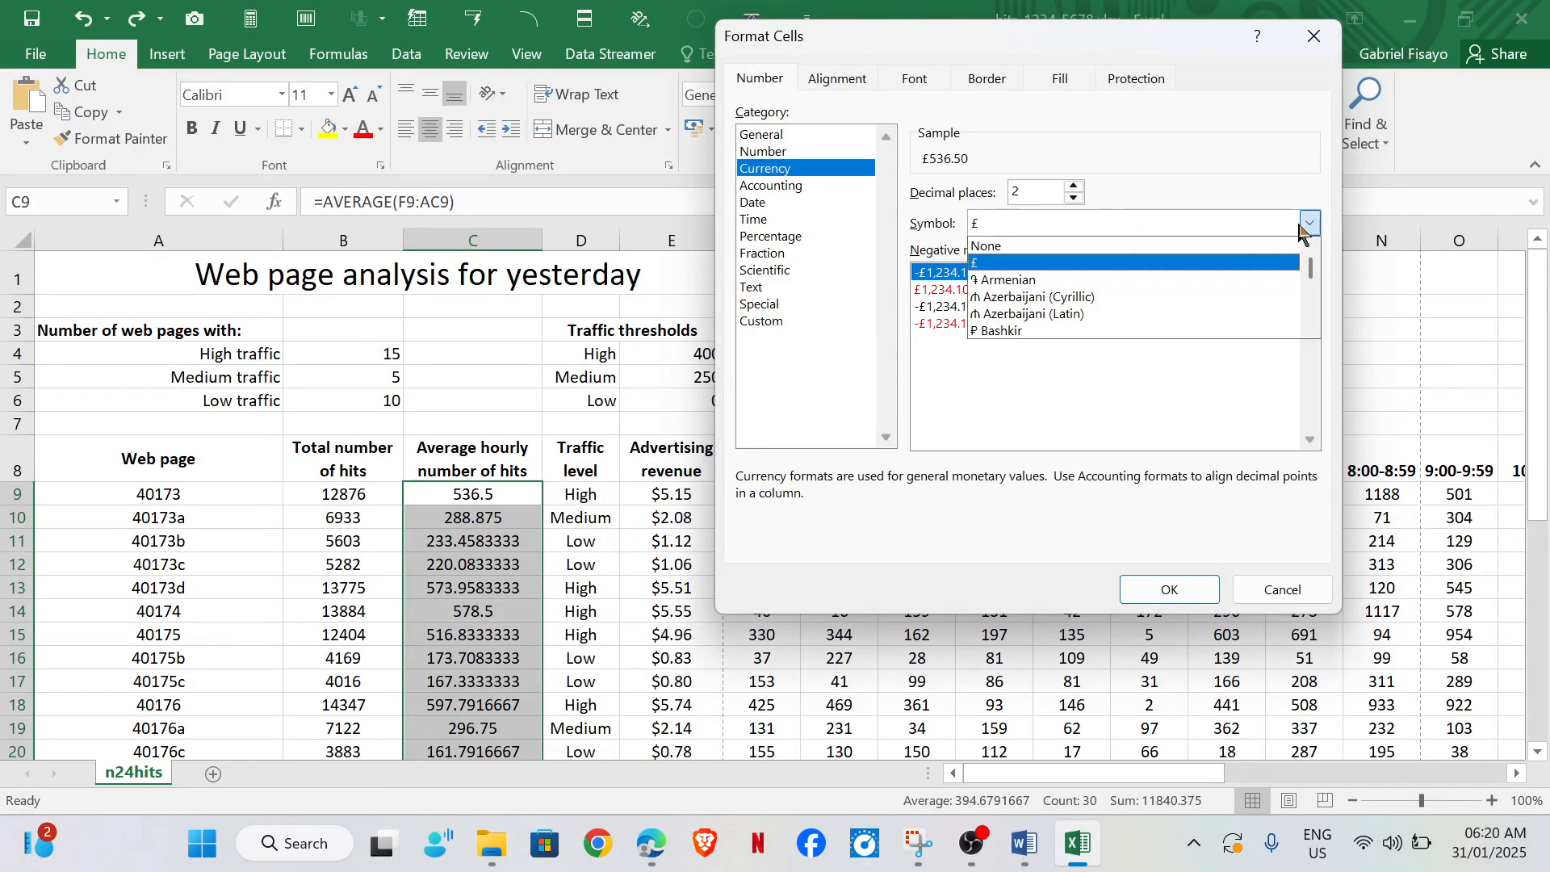
{"action": "scroll", "coordinate": [1080, 281], "scroll_direction": "down", "scroll_amount": 3}
{"action": "scroll", "coordinate": [1080, 281], "scroll_direction": "down", "scroll_amount": 4}
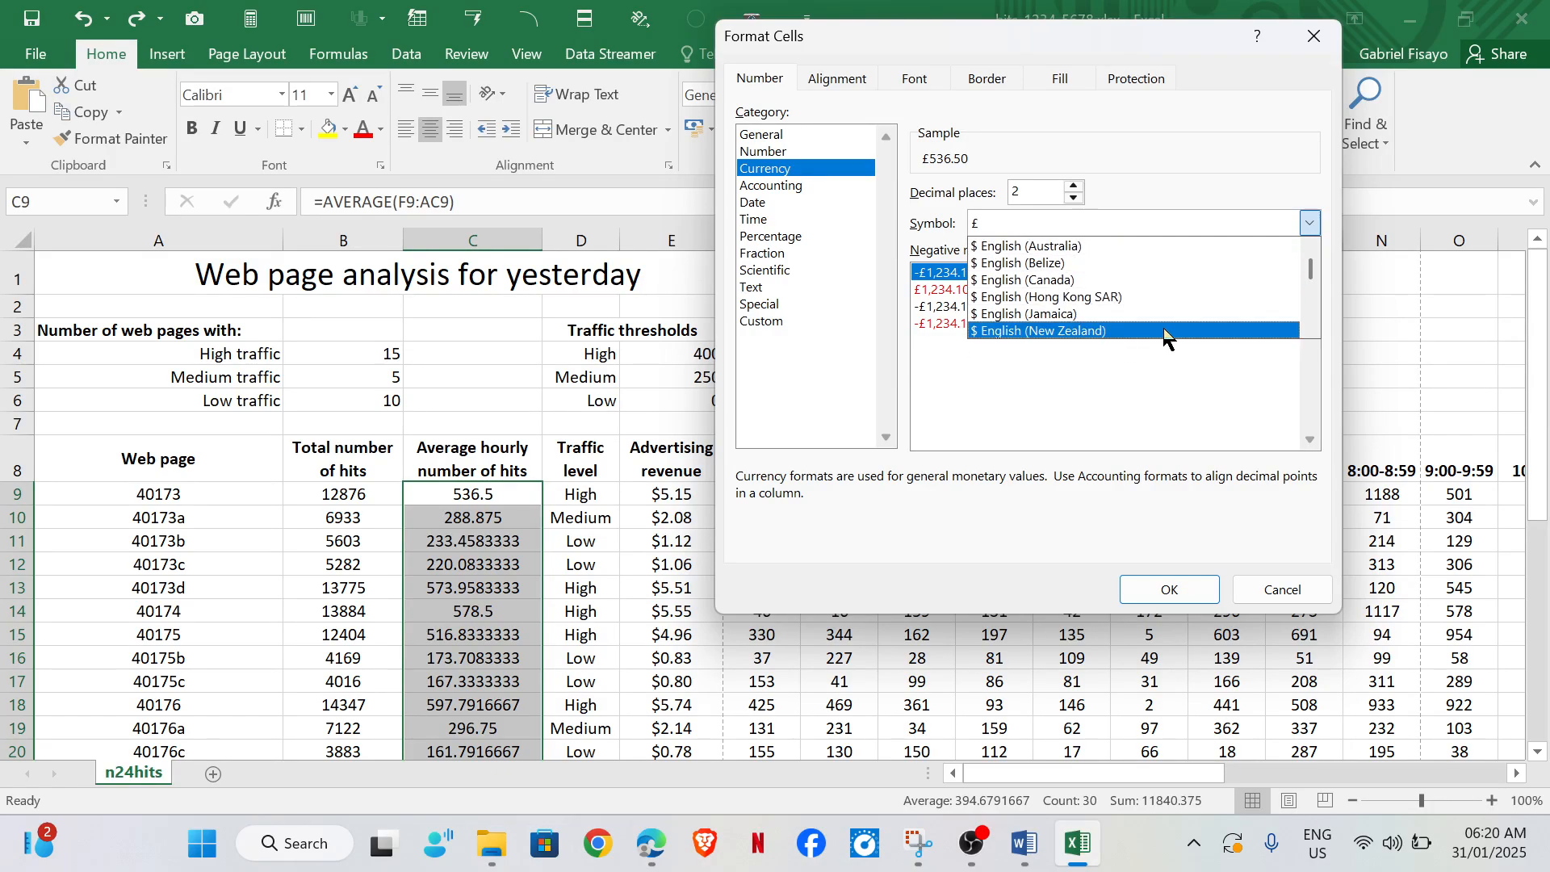
{"action": "scroll", "coordinate": [1162, 335], "scroll_direction": "down", "scroll_amount": 1}
{"action": "left_click", "coordinate": [1071, 332]}
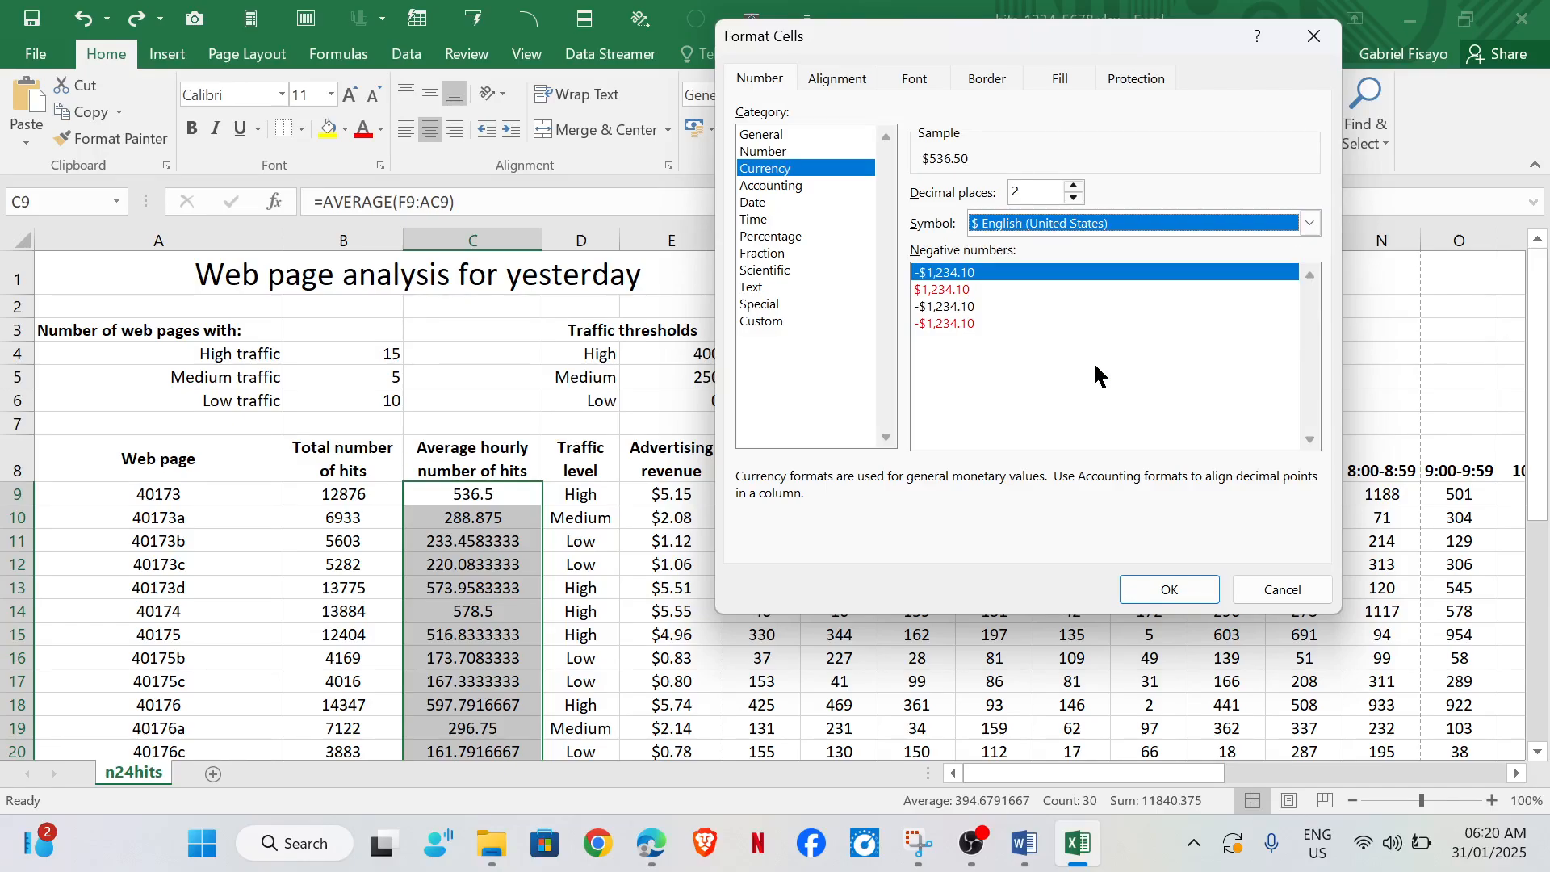
{"action": "left_click", "coordinate": [1157, 588]}
Step: Switch to the question paper PDF in Edge, draw a short line under question 11's first bullet and return to the Excel workbook
{"action": "left_click", "coordinate": [1078, 848]}
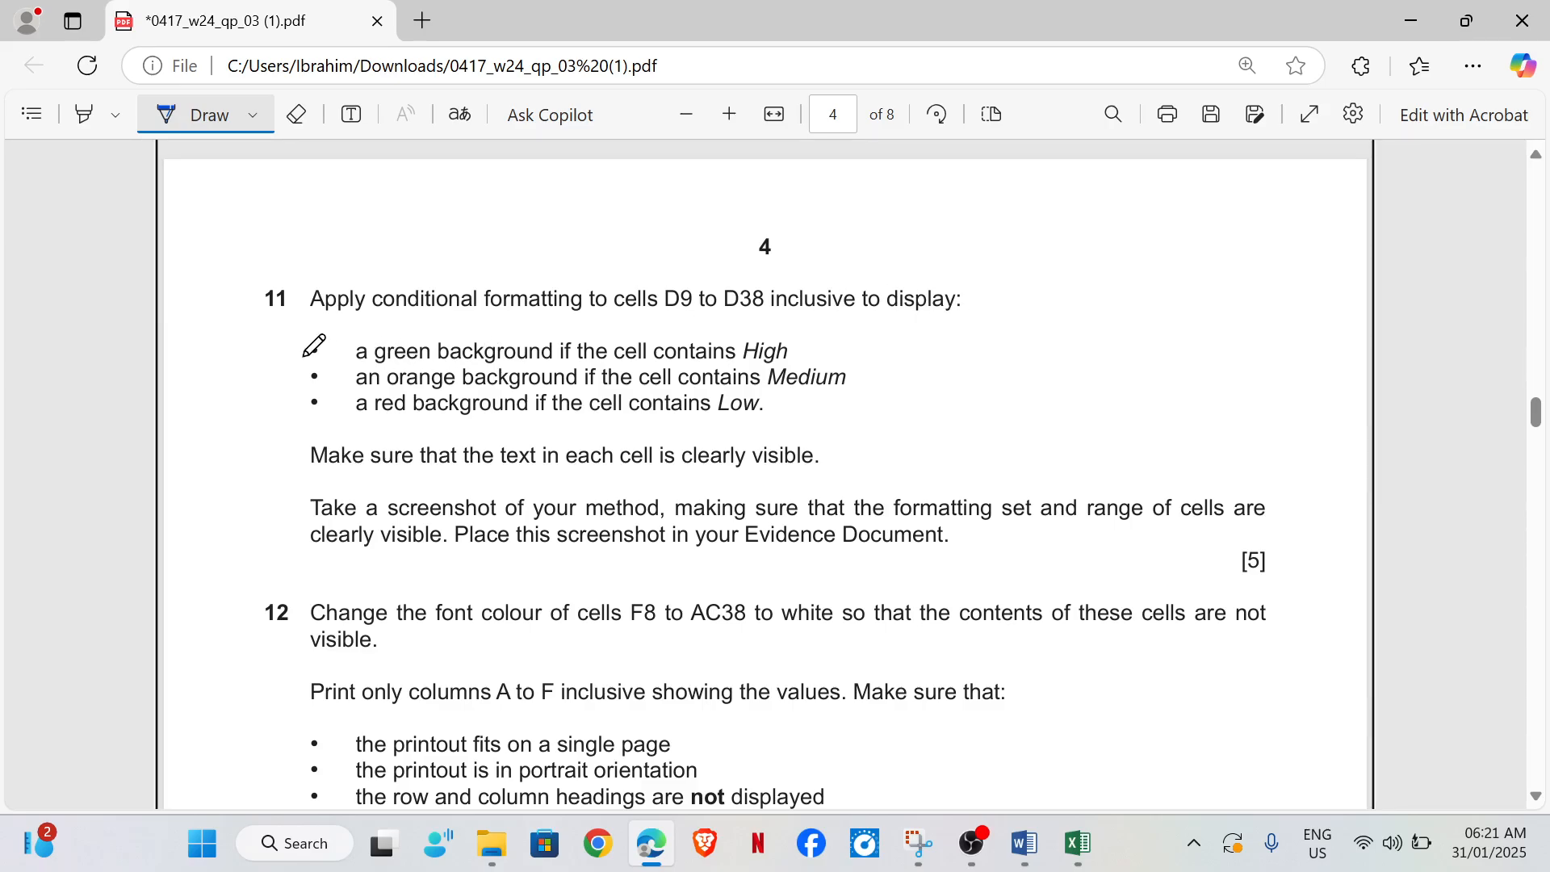
{"action": "left_click_drag", "start_coordinate": [288, 362], "coordinate": [317, 361]}
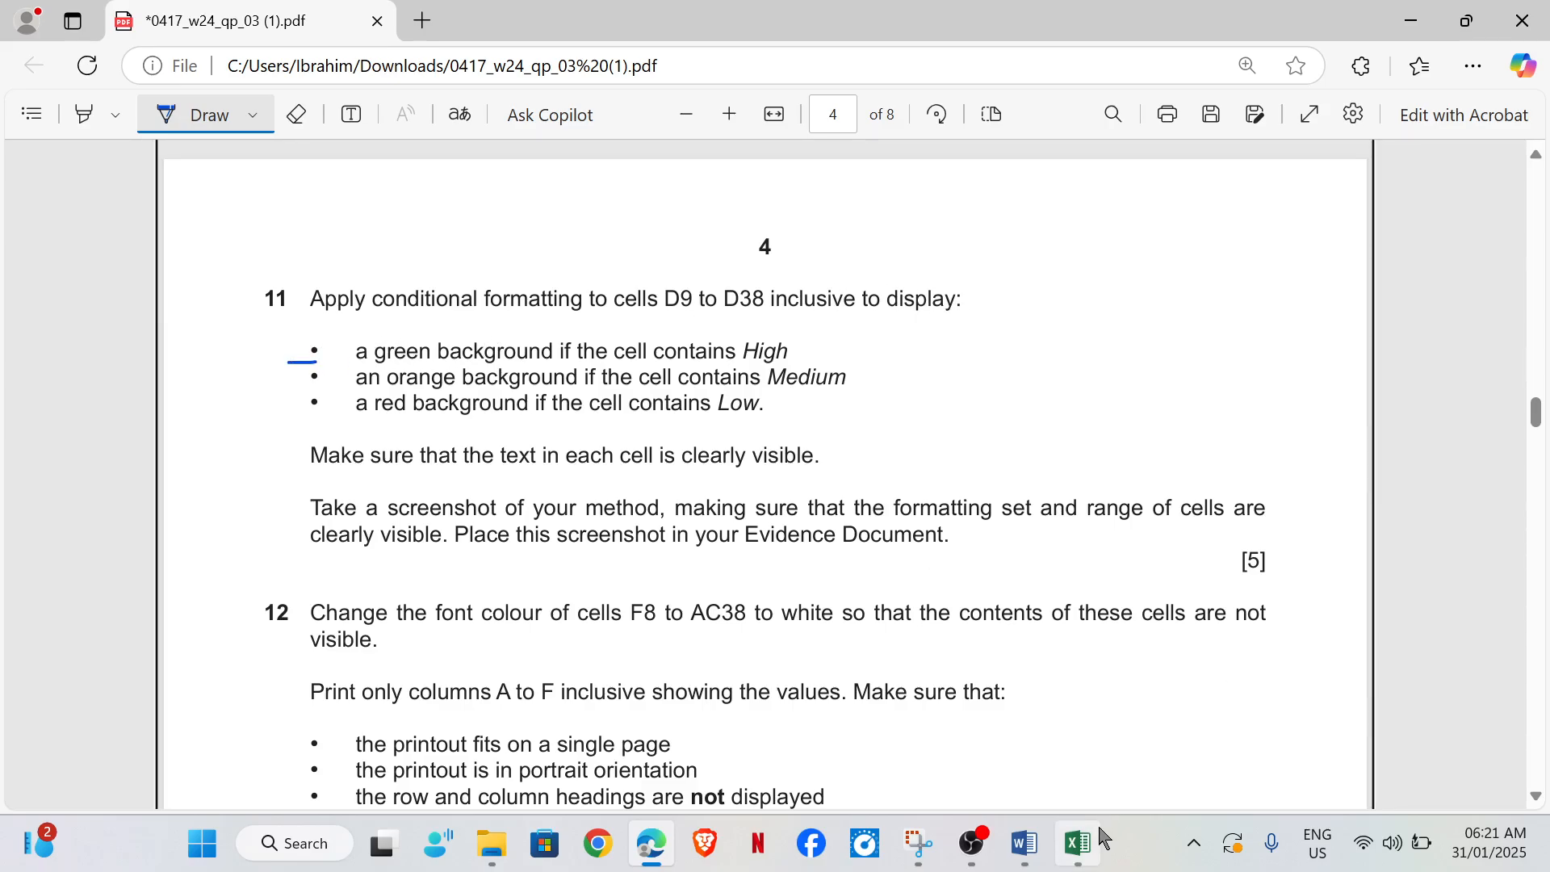
{"action": "mouse_move", "coordinate": [1099, 834]}
{"action": "left_click", "coordinate": [1109, 802]}
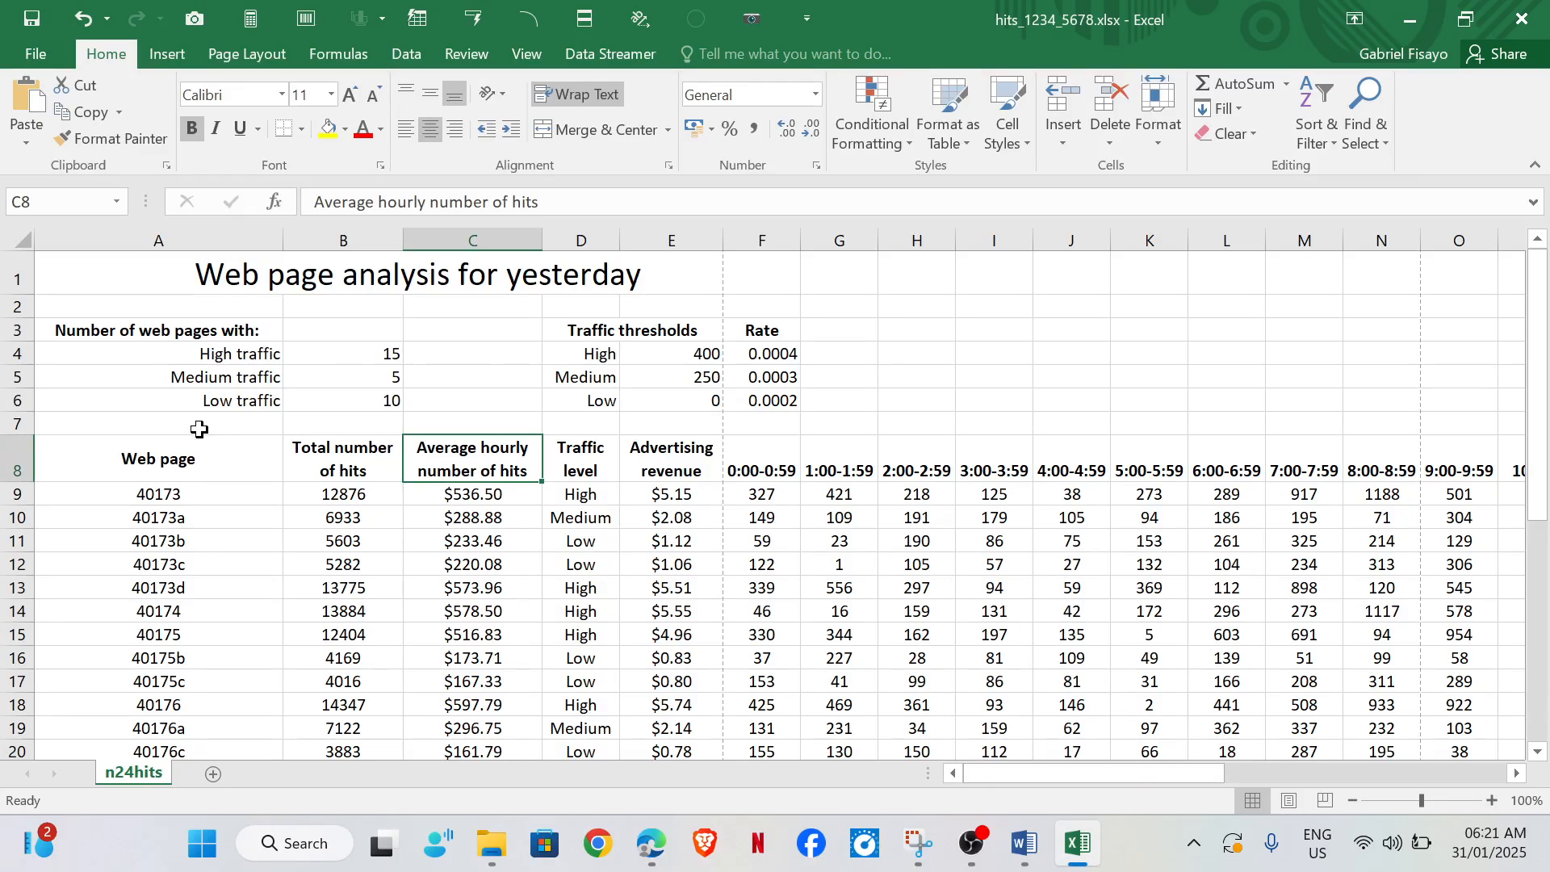
Step: Create a conditional formatting rule for cells D9 to D38 that formats only cells with specific text containing High
{"action": "left_click", "coordinate": [586, 500]}
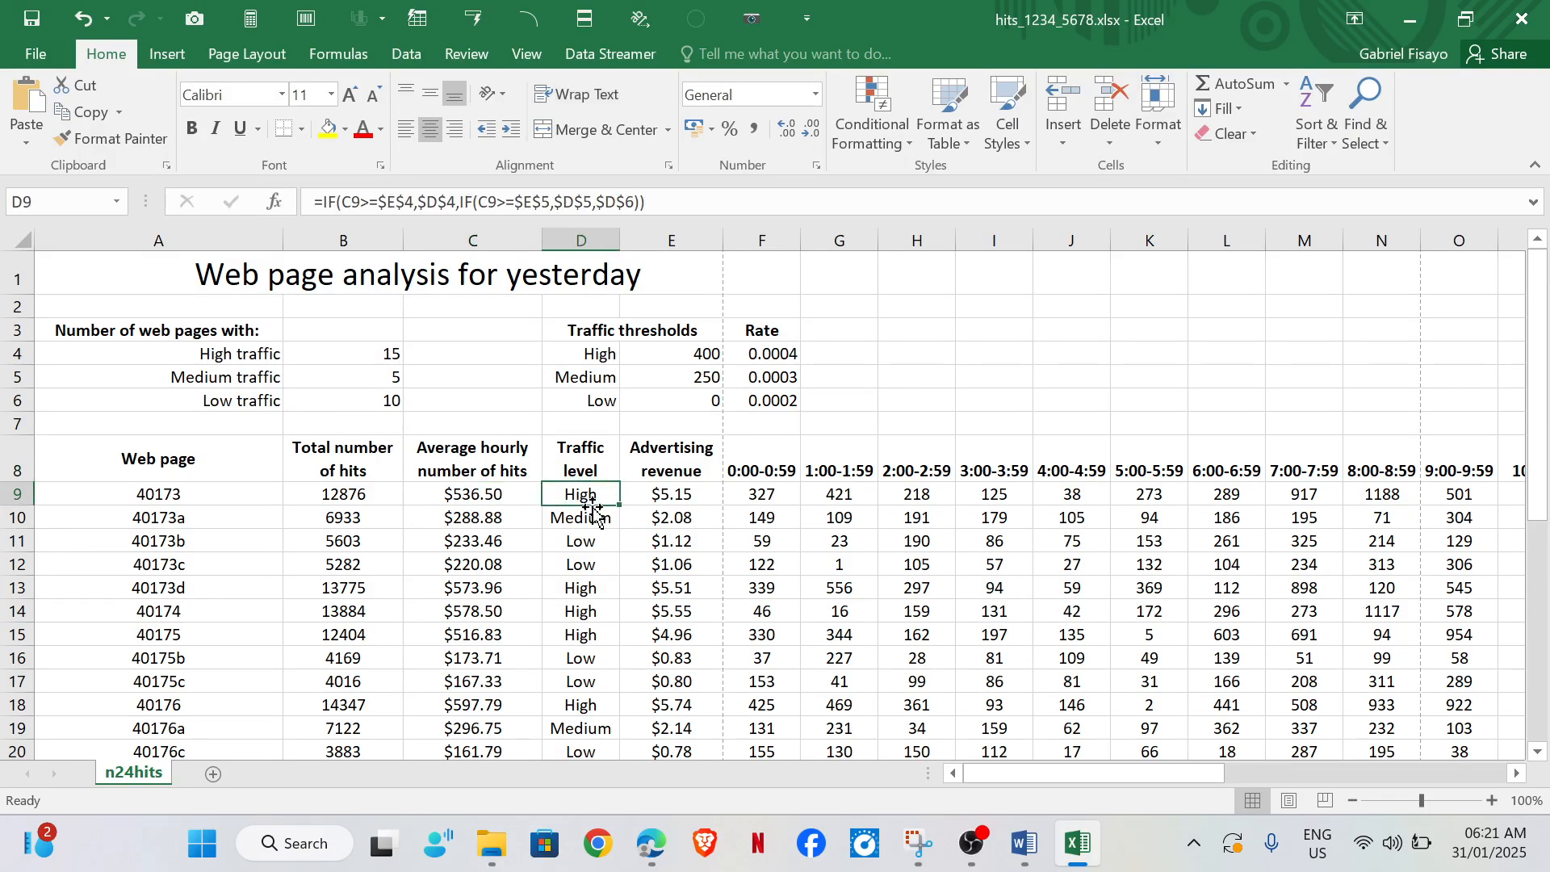
{"action": "key", "text": "shift+Down"}
{"action": "key", "text": "shift+Down"}
{"action": "key", "text": "shift+Down"}
{"action": "key", "text": "shift+Down"}
{"action": "key", "text": "shift+Down"}
{"action": "key", "text": "shift+Down"}
{"action": "key", "text": "shift+Down"}
{"action": "key", "text": "shift+Down"}
{"action": "key", "text": "shift+Down"}
{"action": "key", "text": "shift+Down"}
{"action": "key", "text": "shift+Down"}
{"action": "key", "text": "shift+Down"}
{"action": "key", "text": "shift+Down"}
{"action": "key", "text": "shift+Down"}
{"action": "key", "text": "shift+Down"}
{"action": "key", "text": "shift+Down"}
{"action": "key", "text": "shift+Down"}
{"action": "key", "text": "shift+Down"}
{"action": "key", "text": "shift+Down"}
{"action": "key", "text": "shift+Down"}
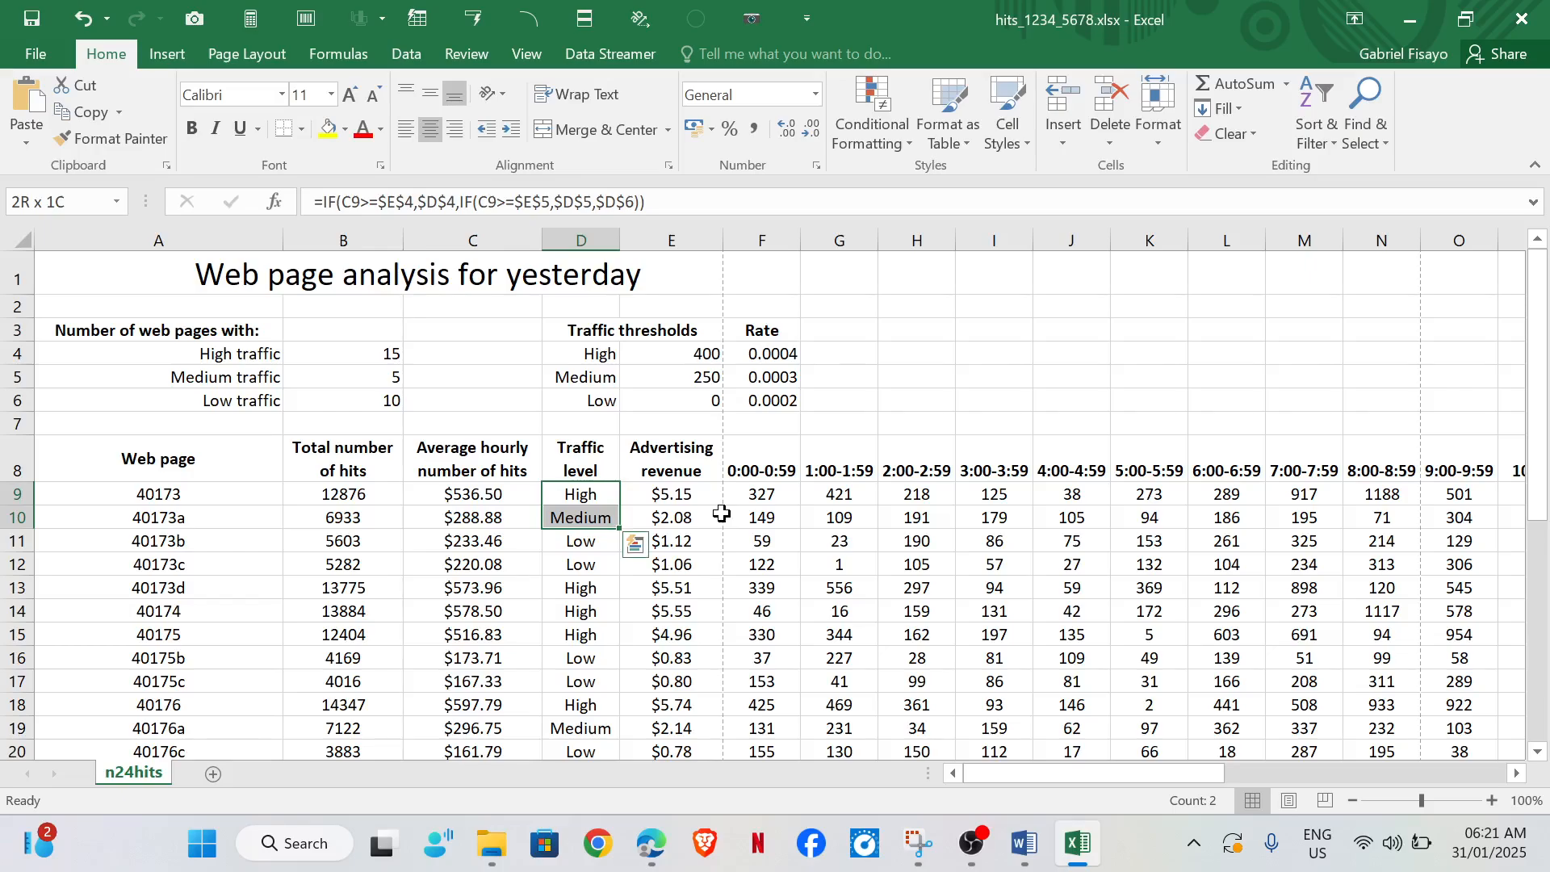
{"action": "key", "text": "shift+Up"}
{"action": "key", "text": "shift+Up"}
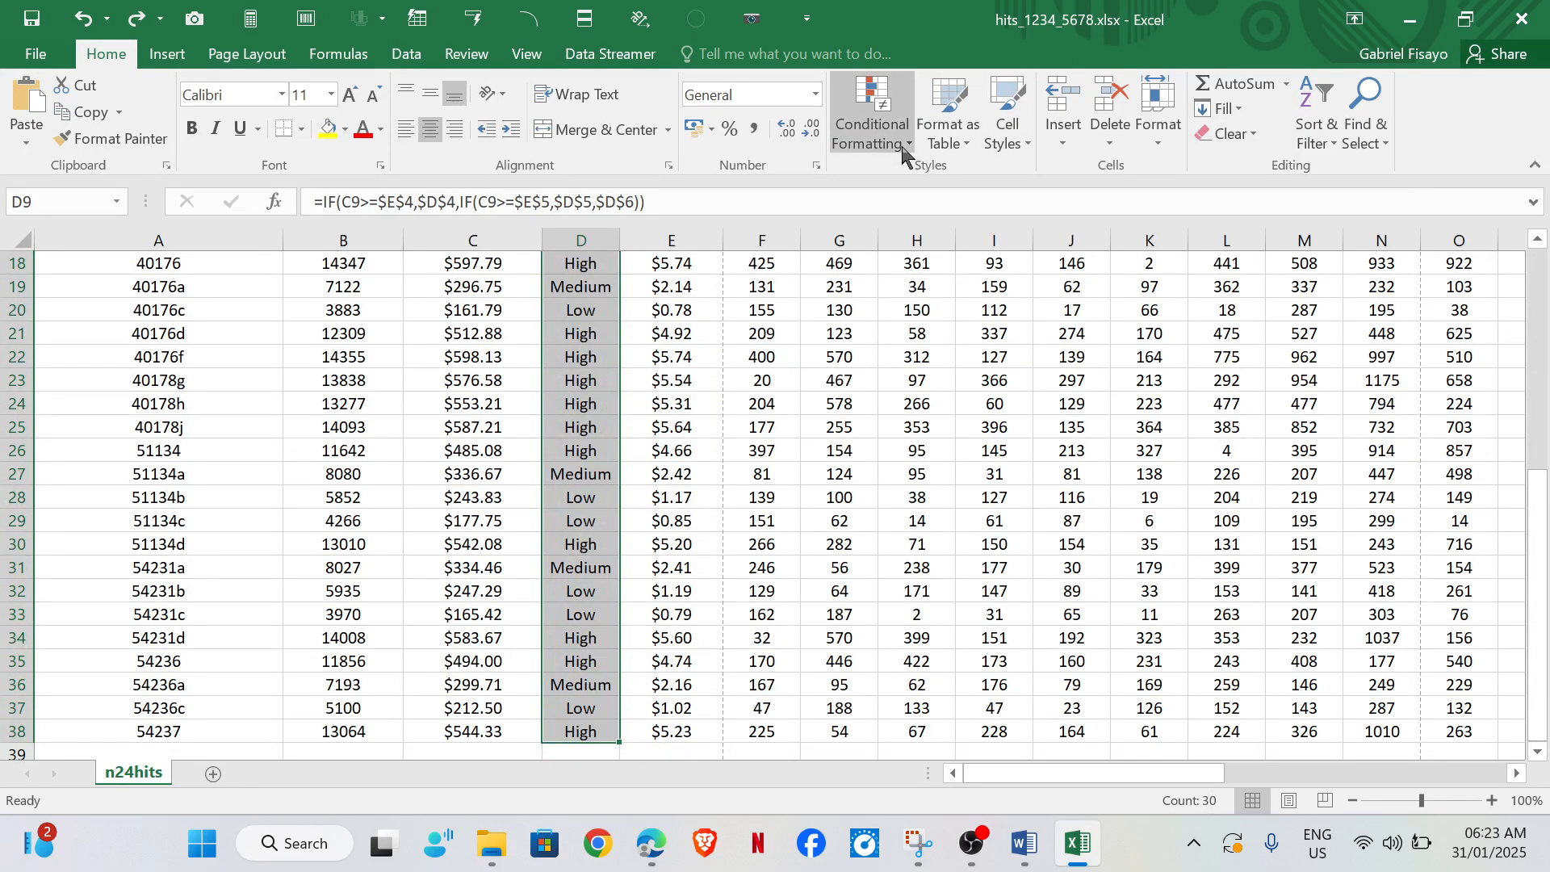
{"action": "left_click", "coordinate": [901, 147]}
{"action": "left_click", "coordinate": [898, 423]}
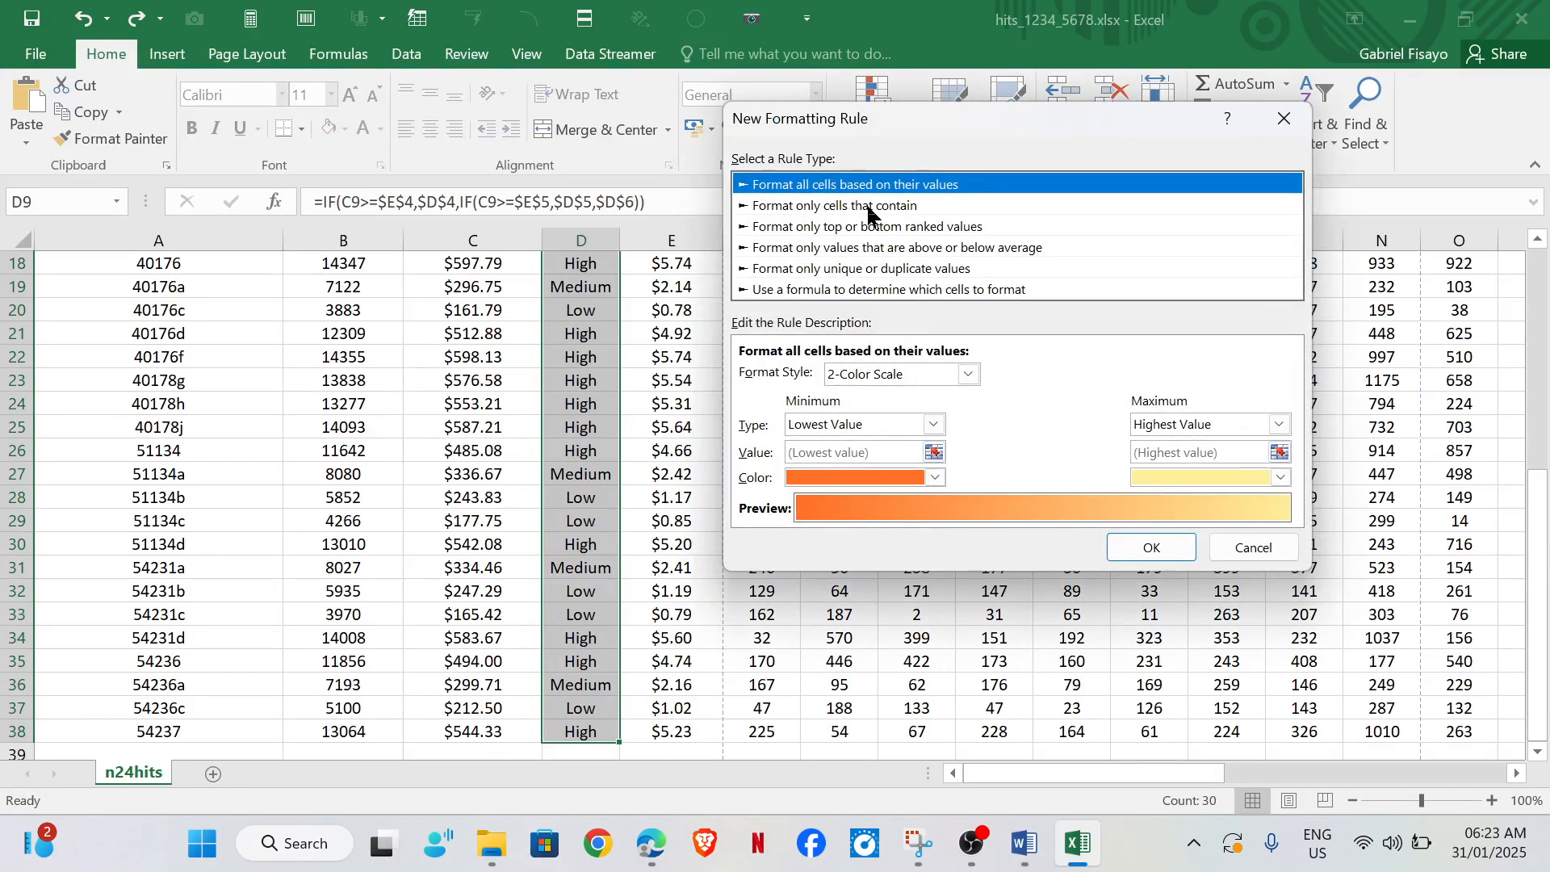
{"action": "left_click", "coordinate": [869, 208]}
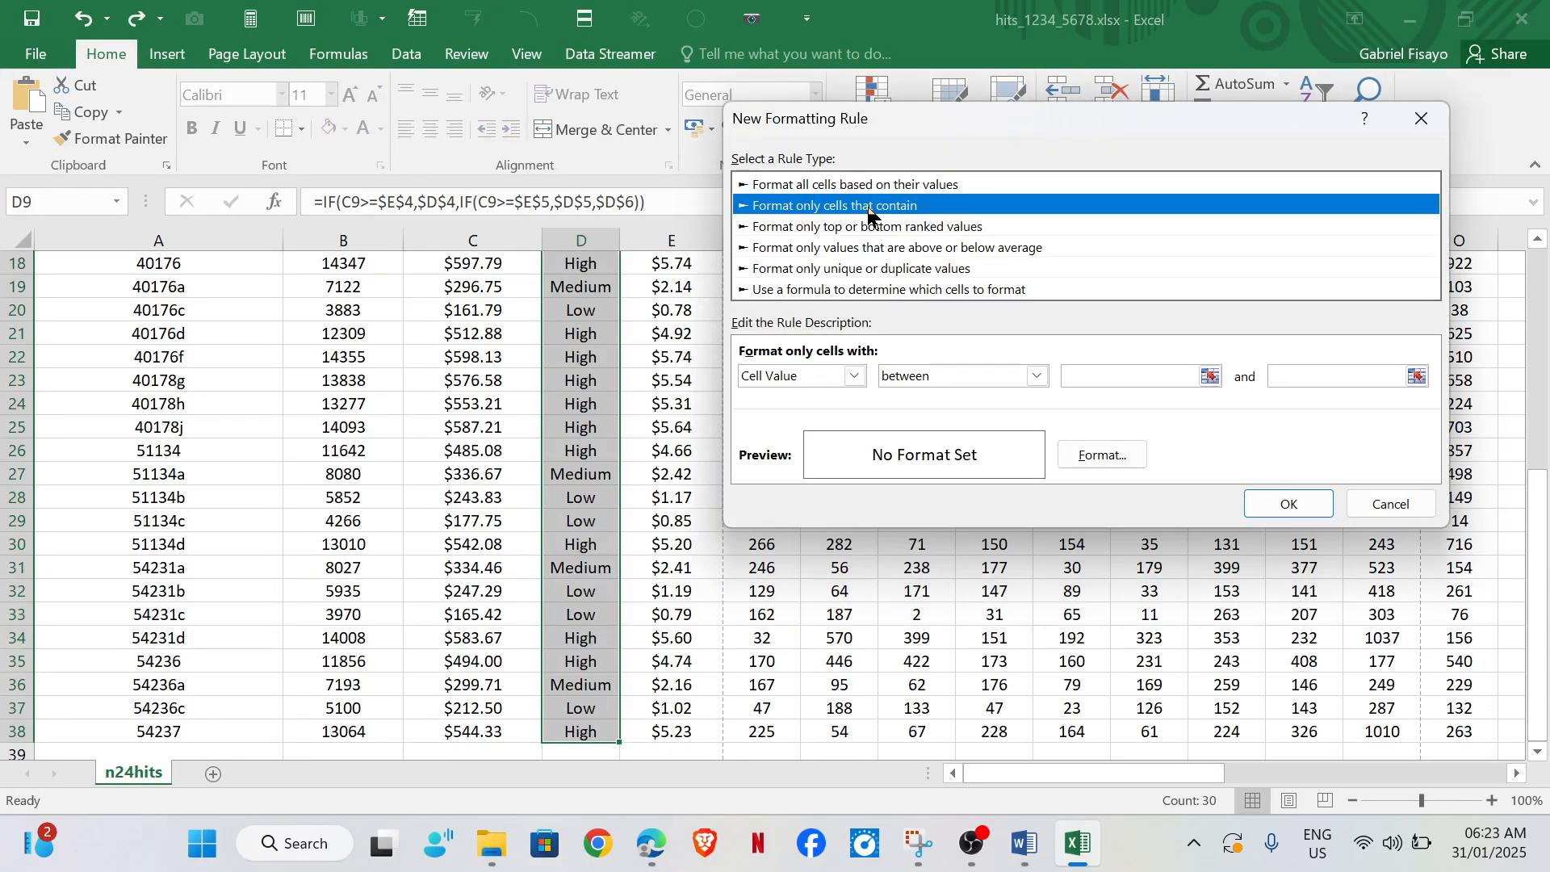
{"action": "left_click", "coordinate": [854, 376]}
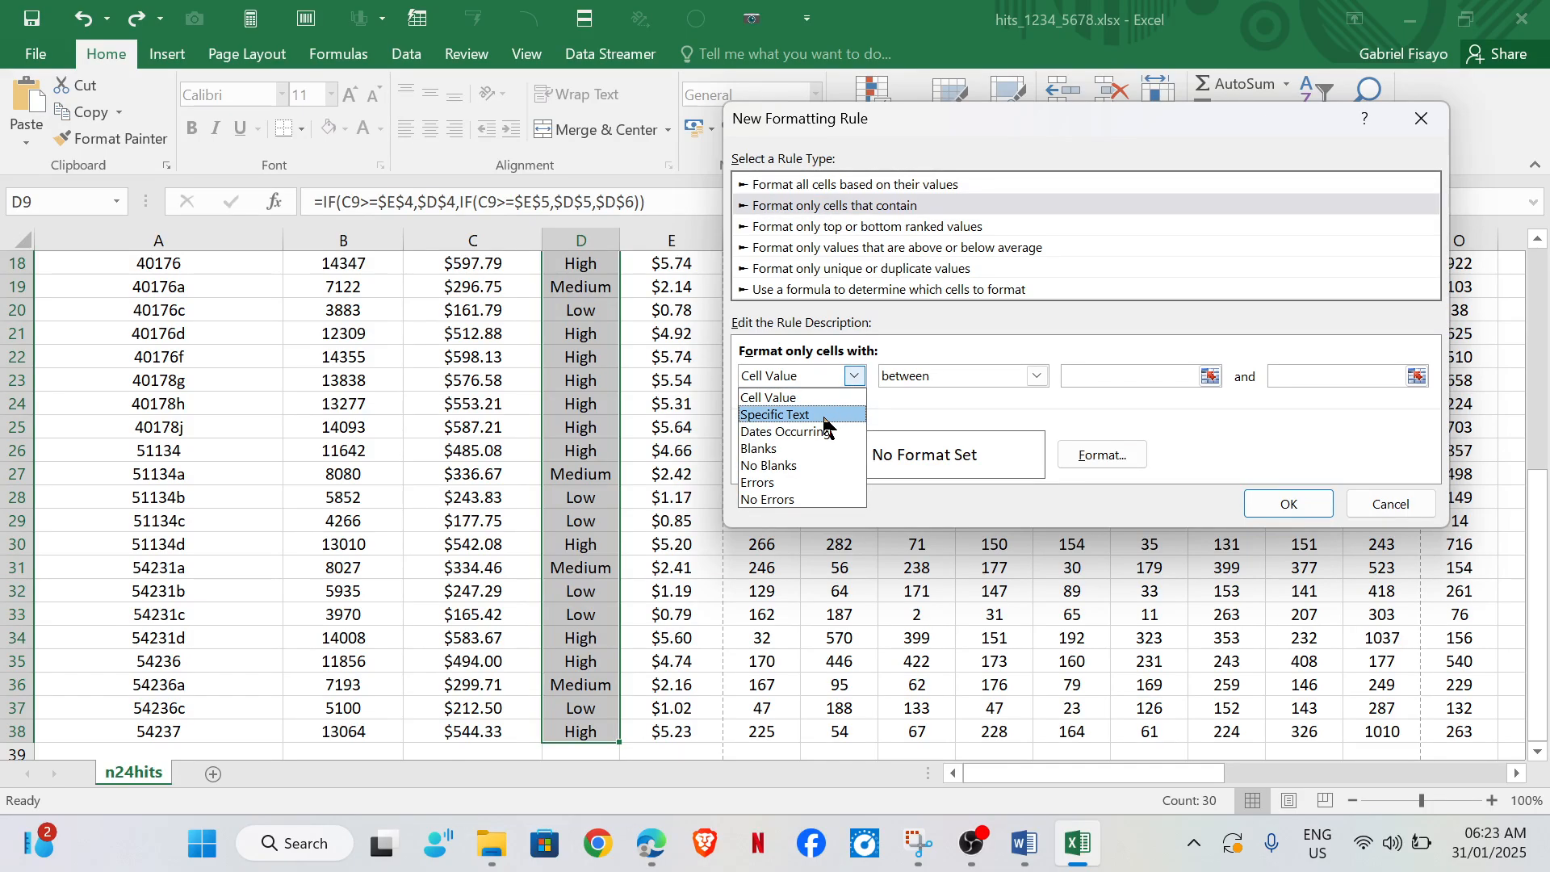
{"action": "left_click", "coordinate": [824, 415]}
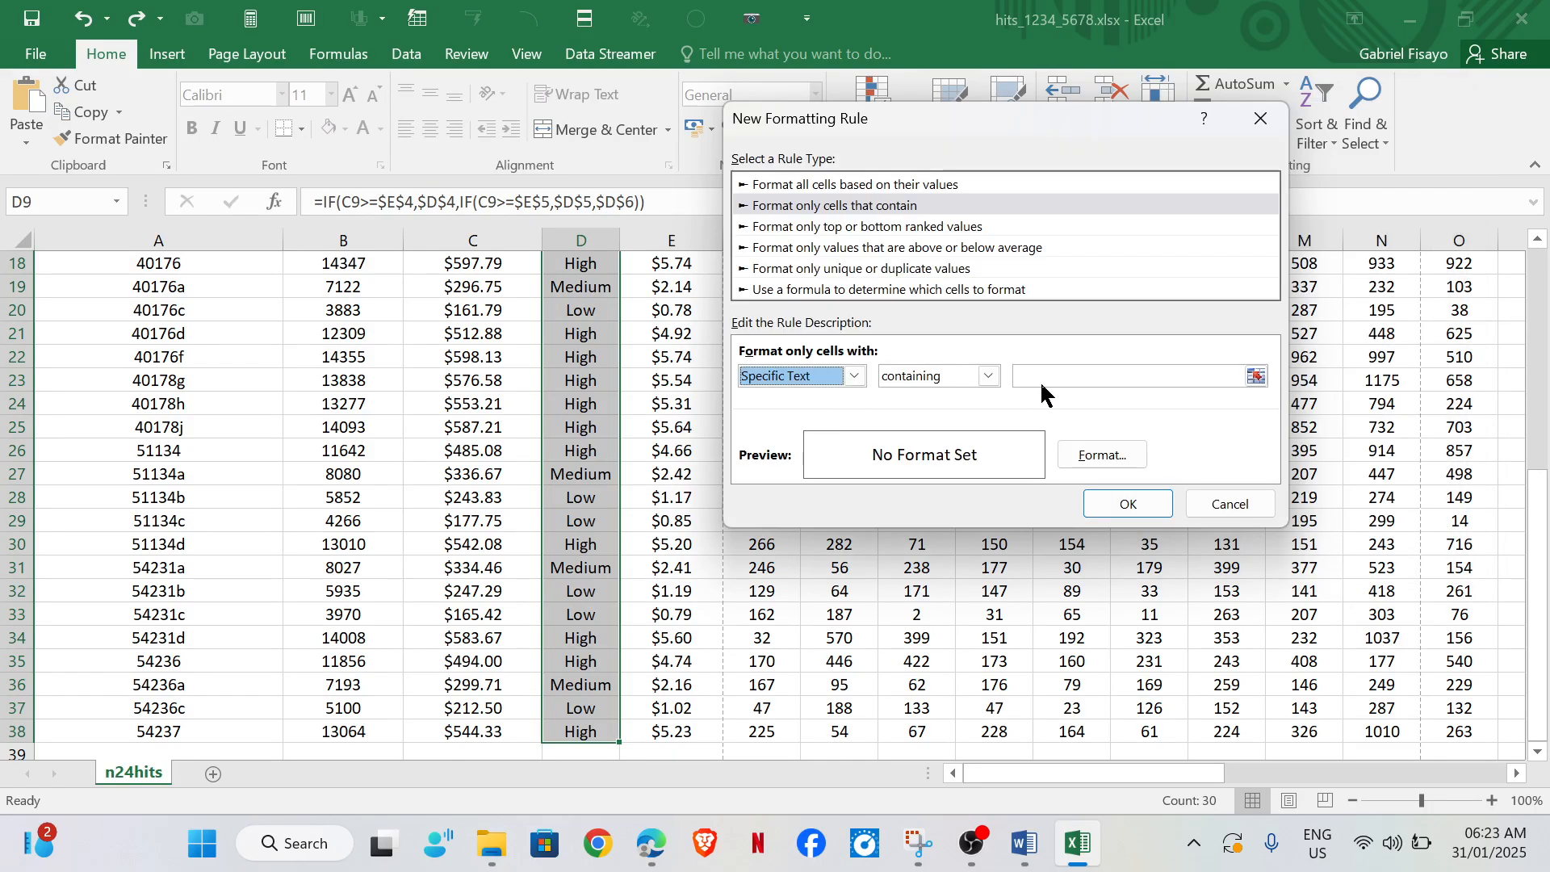
{"action": "left_click", "coordinate": [1043, 380]}
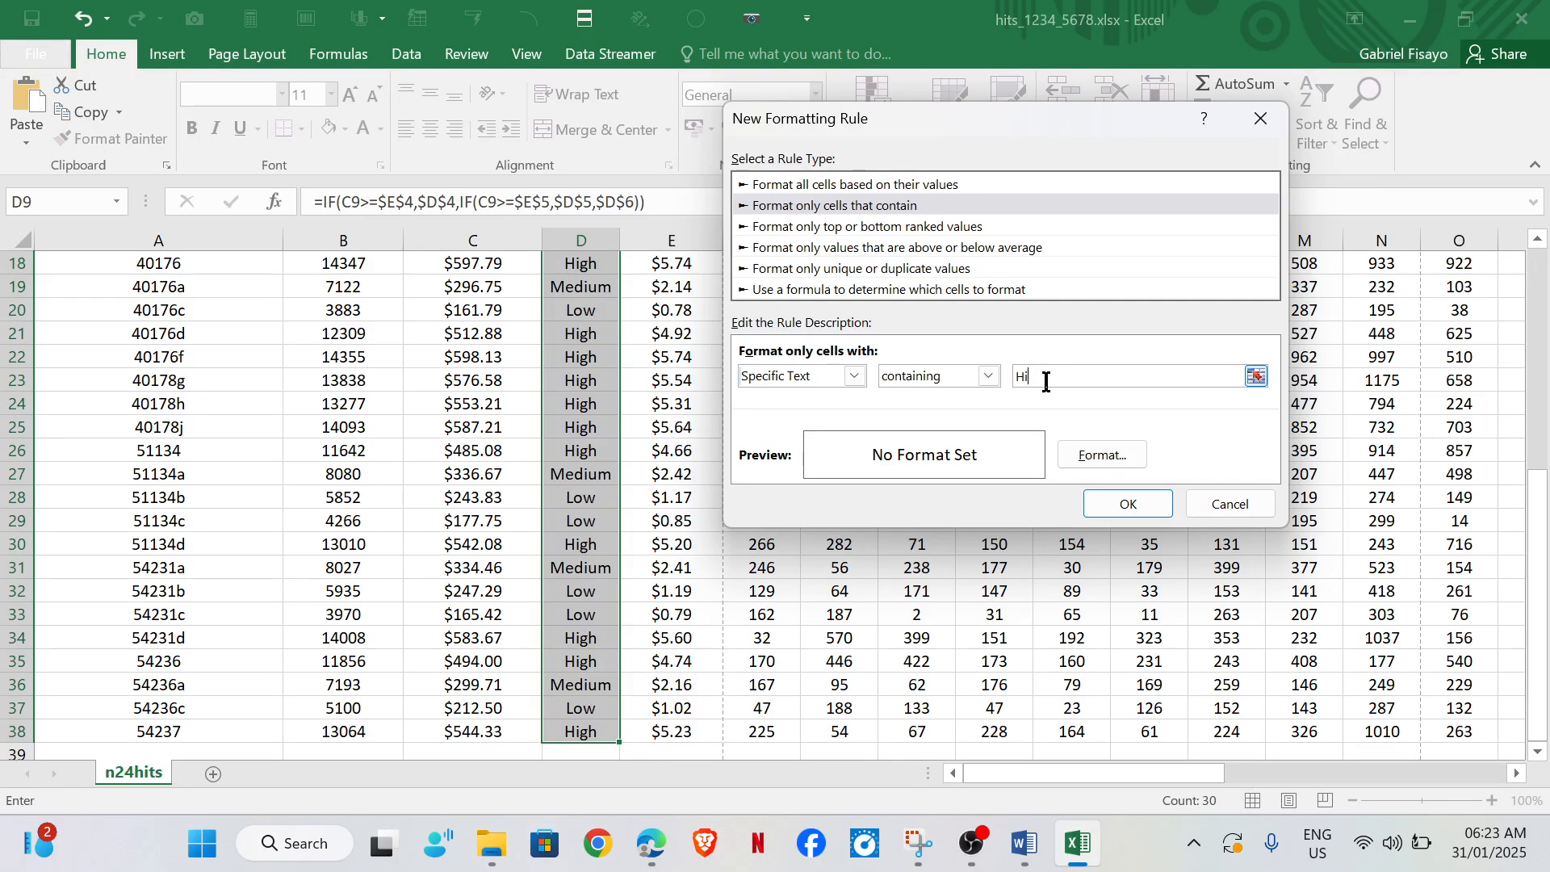
Step: Give the High rule a green background fill and apply it
{"action": "left_click", "coordinate": [1114, 453]}
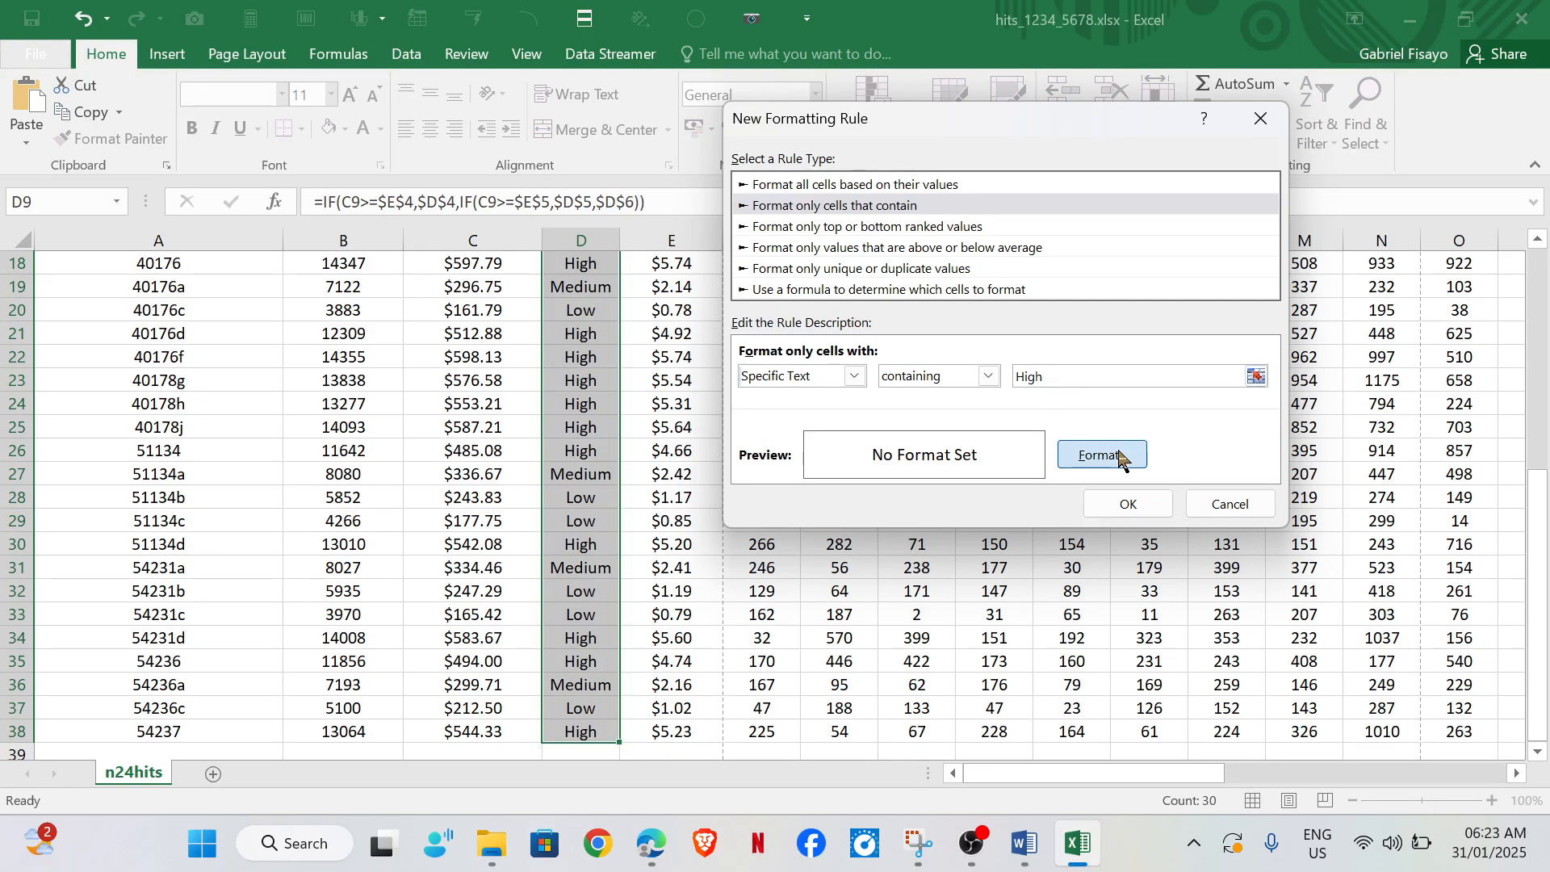
{"action": "left_click", "coordinate": [965, 61]}
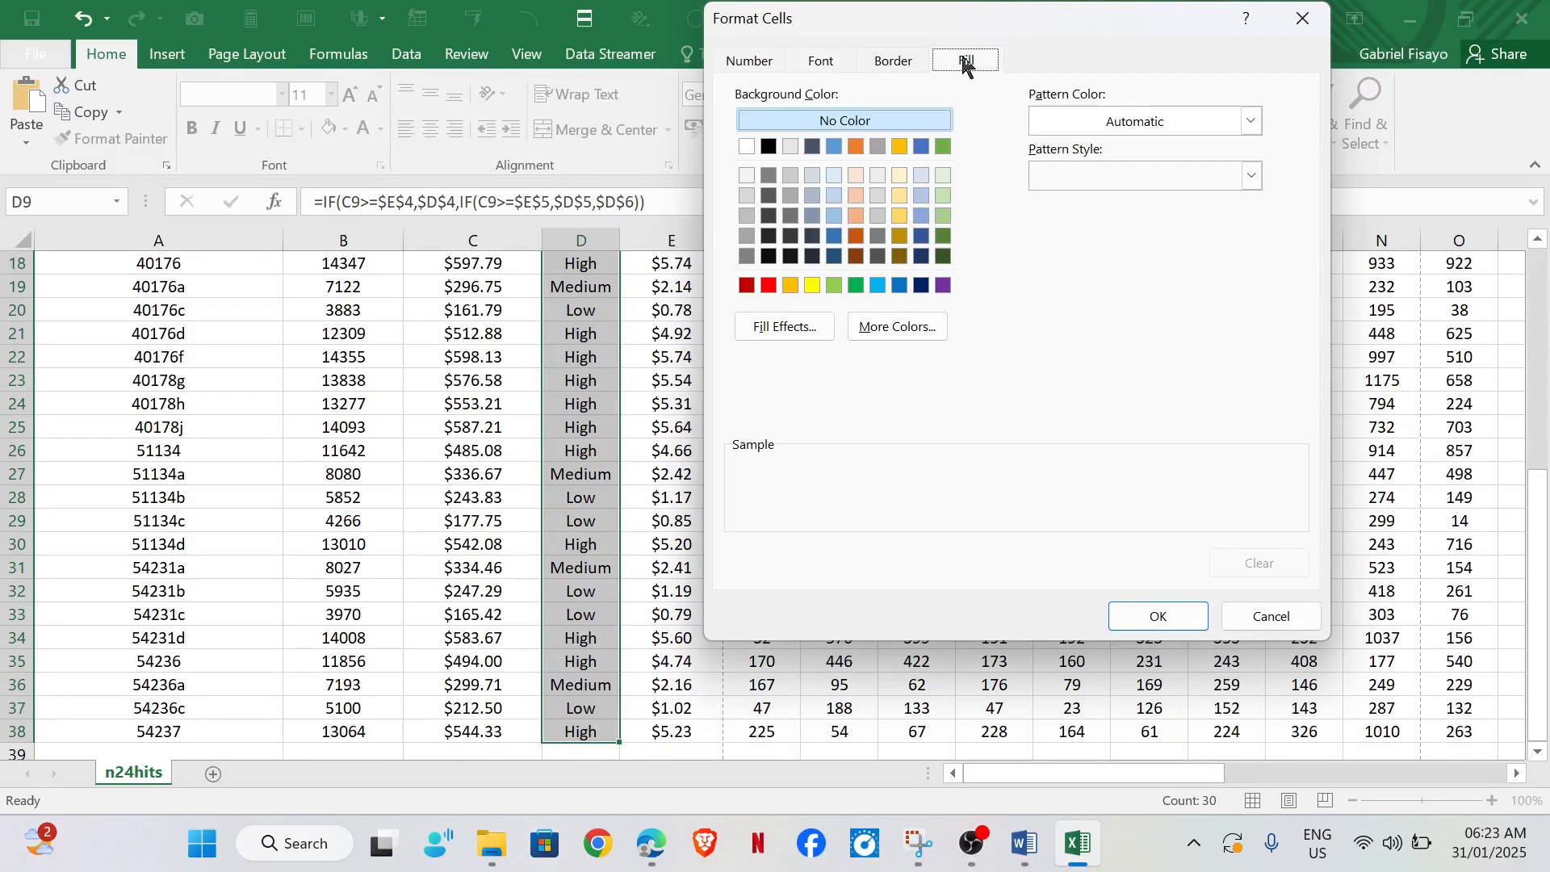
{"action": "left_click", "coordinate": [856, 286]}
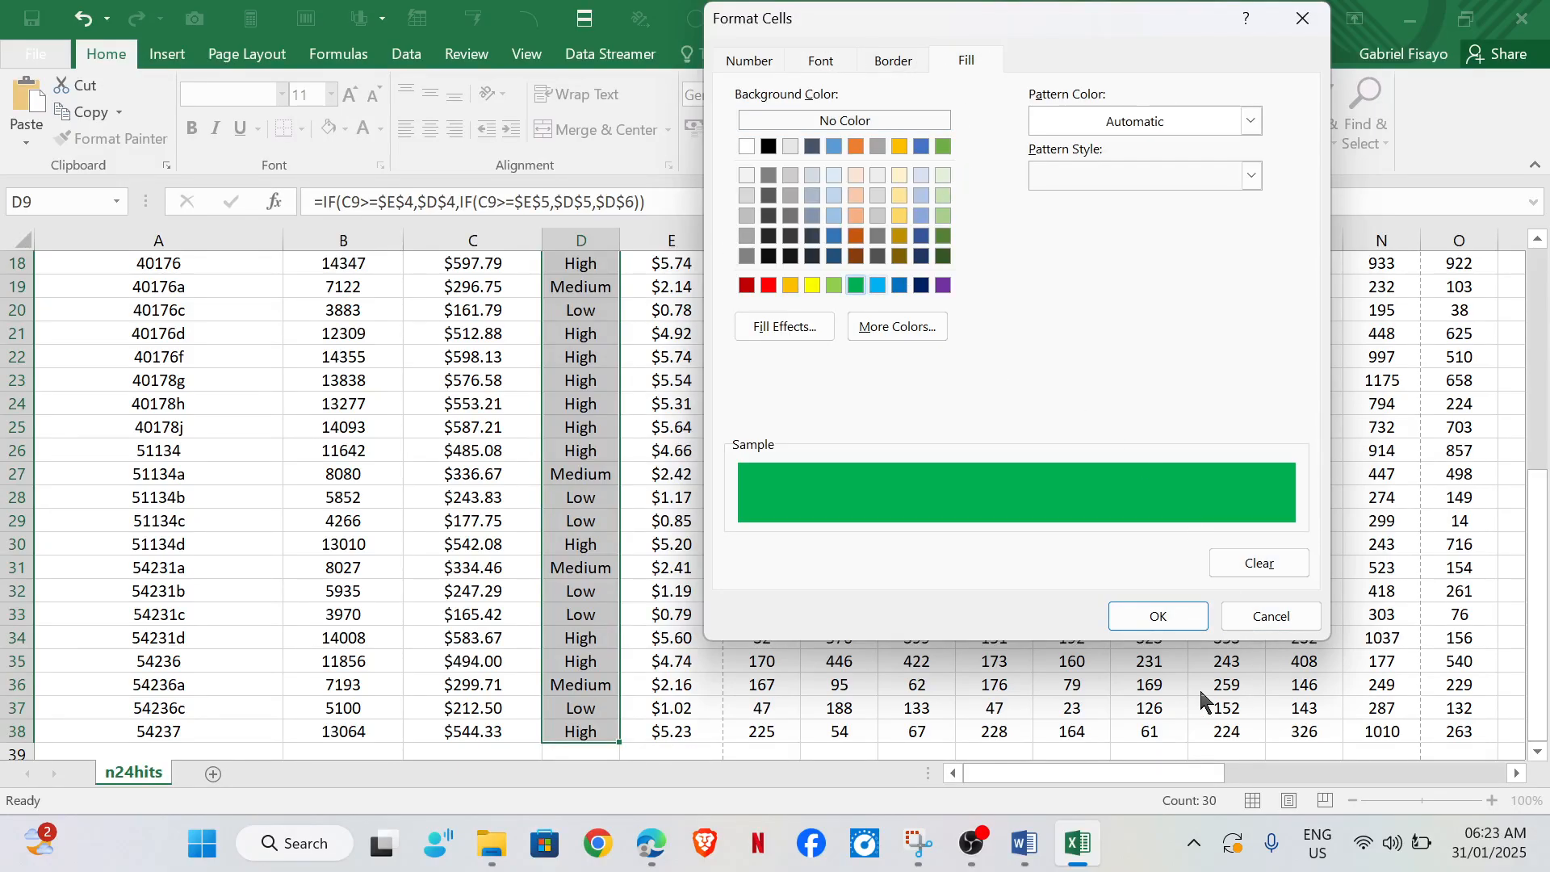
{"action": "left_click", "coordinate": [1176, 615]}
{"action": "left_click", "coordinate": [1125, 506]}
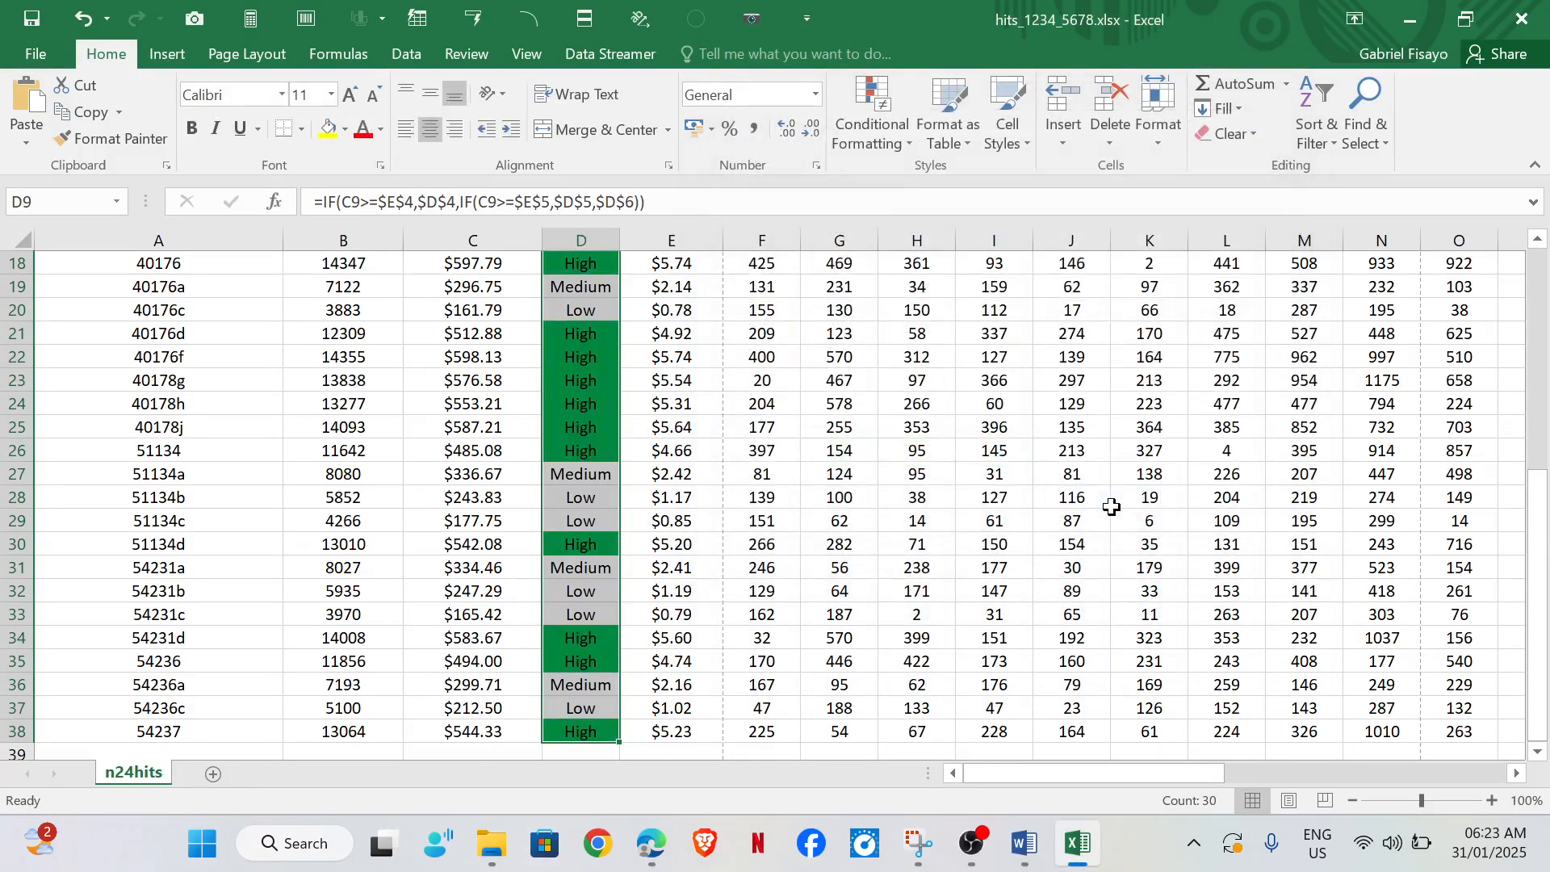
Step: Create a second conditional formatting rule for cells D9 to D38 for specific text containing Medium
{"action": "mouse_move", "coordinate": [650, 843]}
{"action": "mouse_move", "coordinate": [676, 710]}
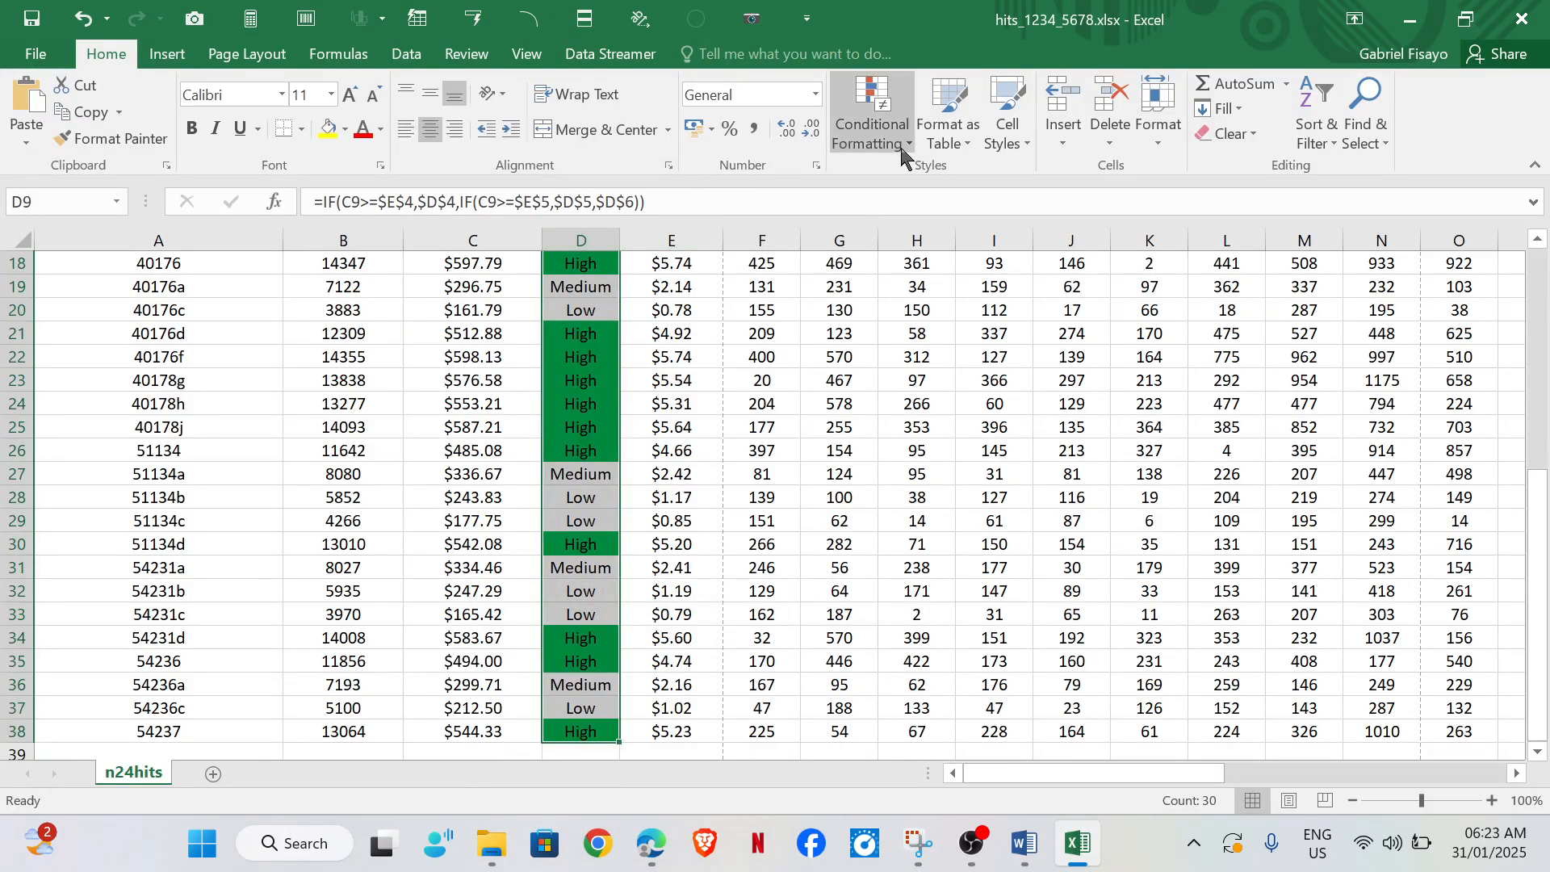
{"action": "left_click", "coordinate": [903, 155]}
{"action": "left_click", "coordinate": [896, 420]}
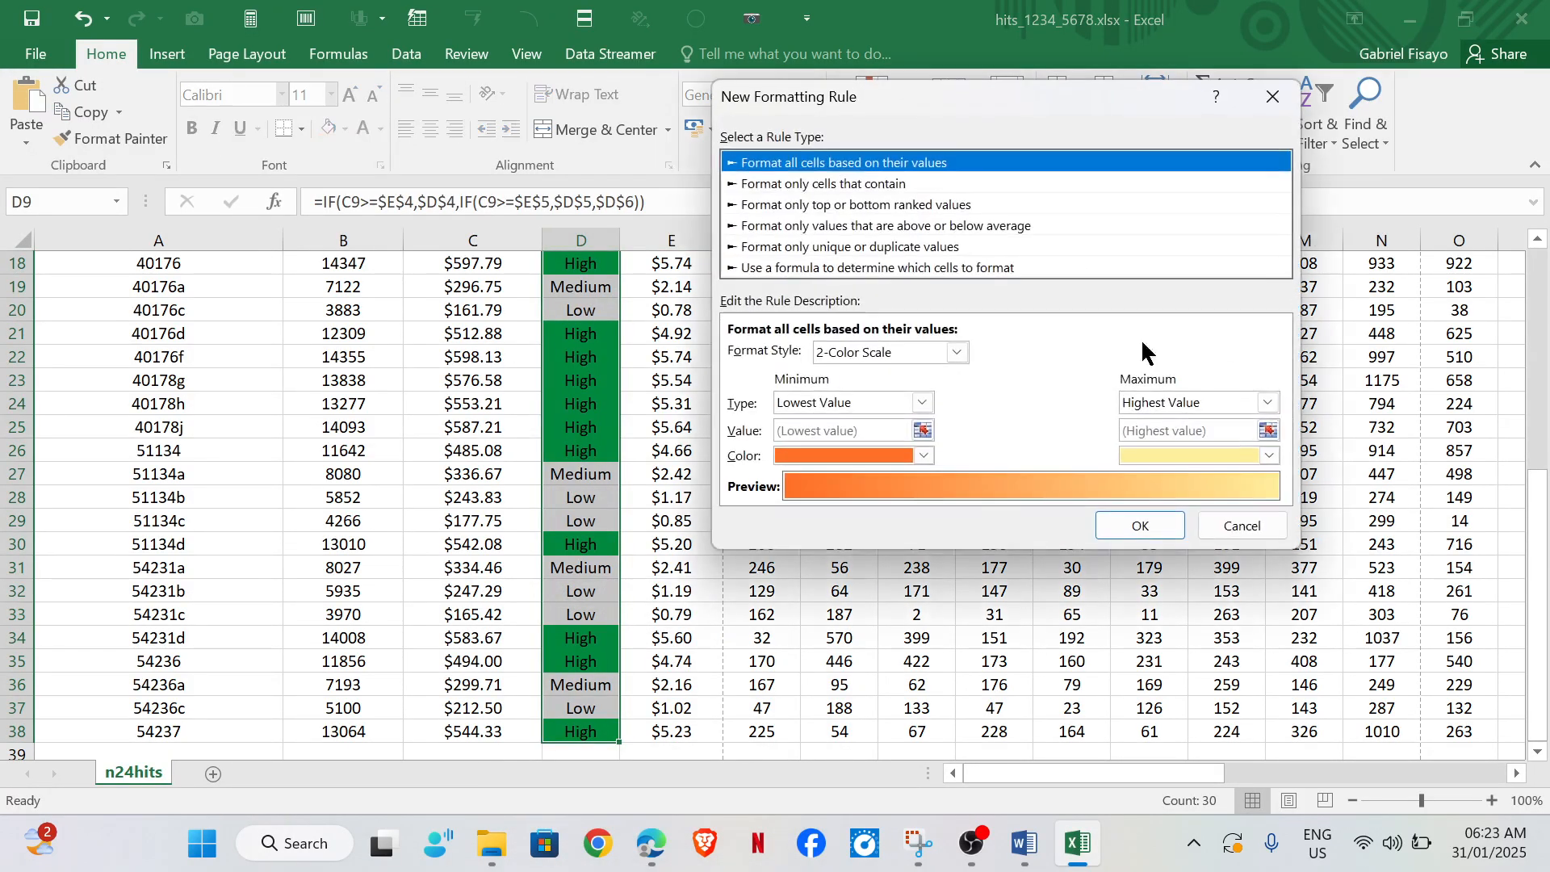
{"action": "left_click", "coordinate": [872, 185]}
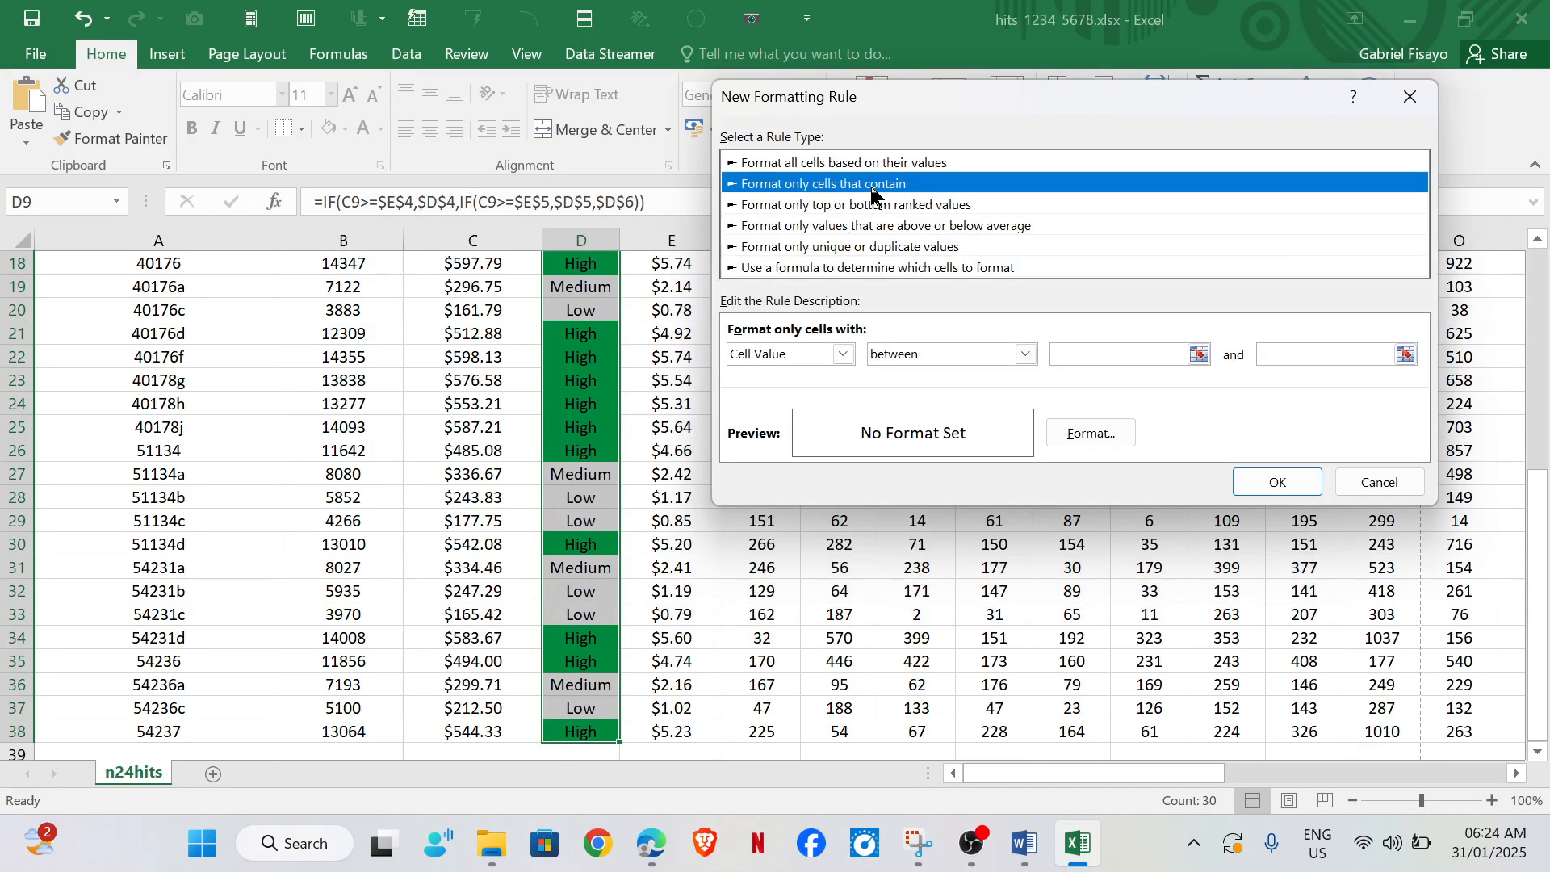
{"action": "left_click", "coordinate": [839, 355]}
{"action": "left_click", "coordinate": [774, 381]}
{"action": "left_click", "coordinate": [1062, 354]}
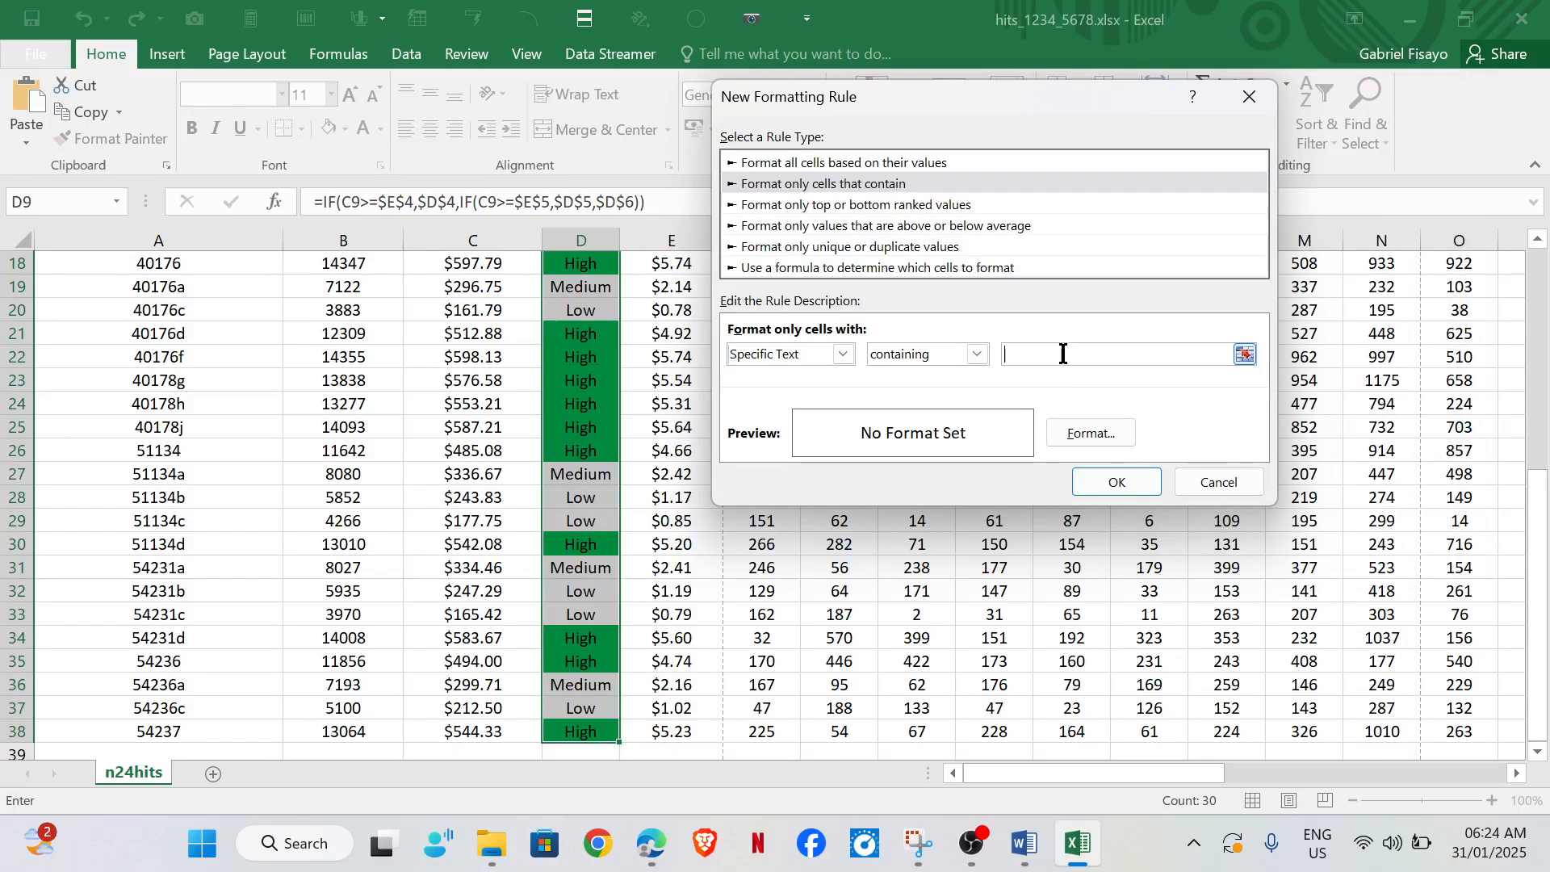
{"action": "type", "text": "Medium"}
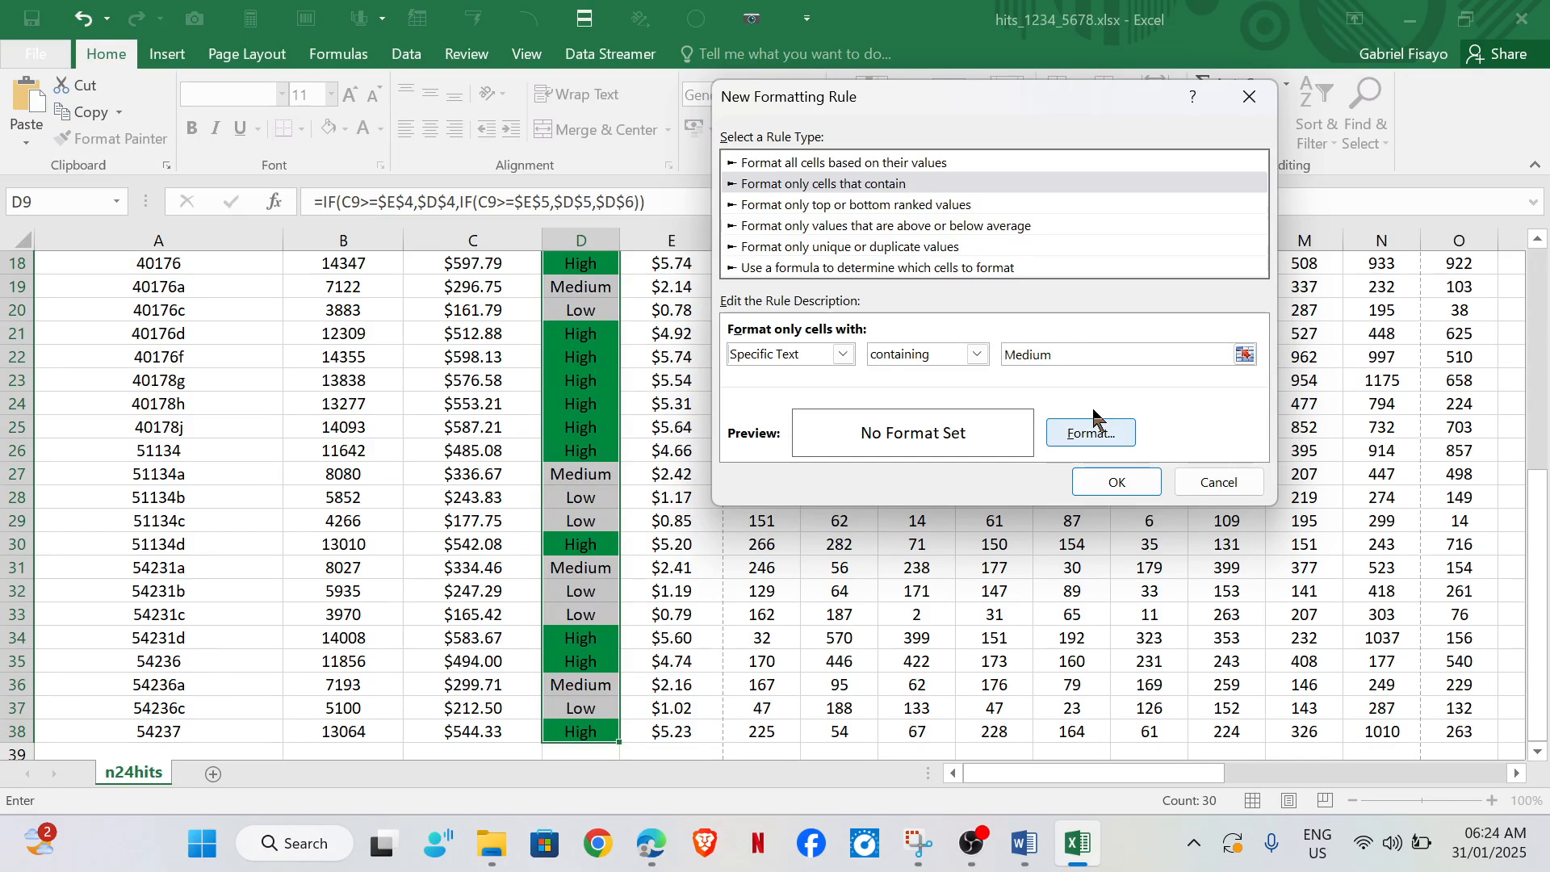
Step: Give the Medium rule an orange background fill and apply it
{"action": "left_click", "coordinate": [1087, 430]}
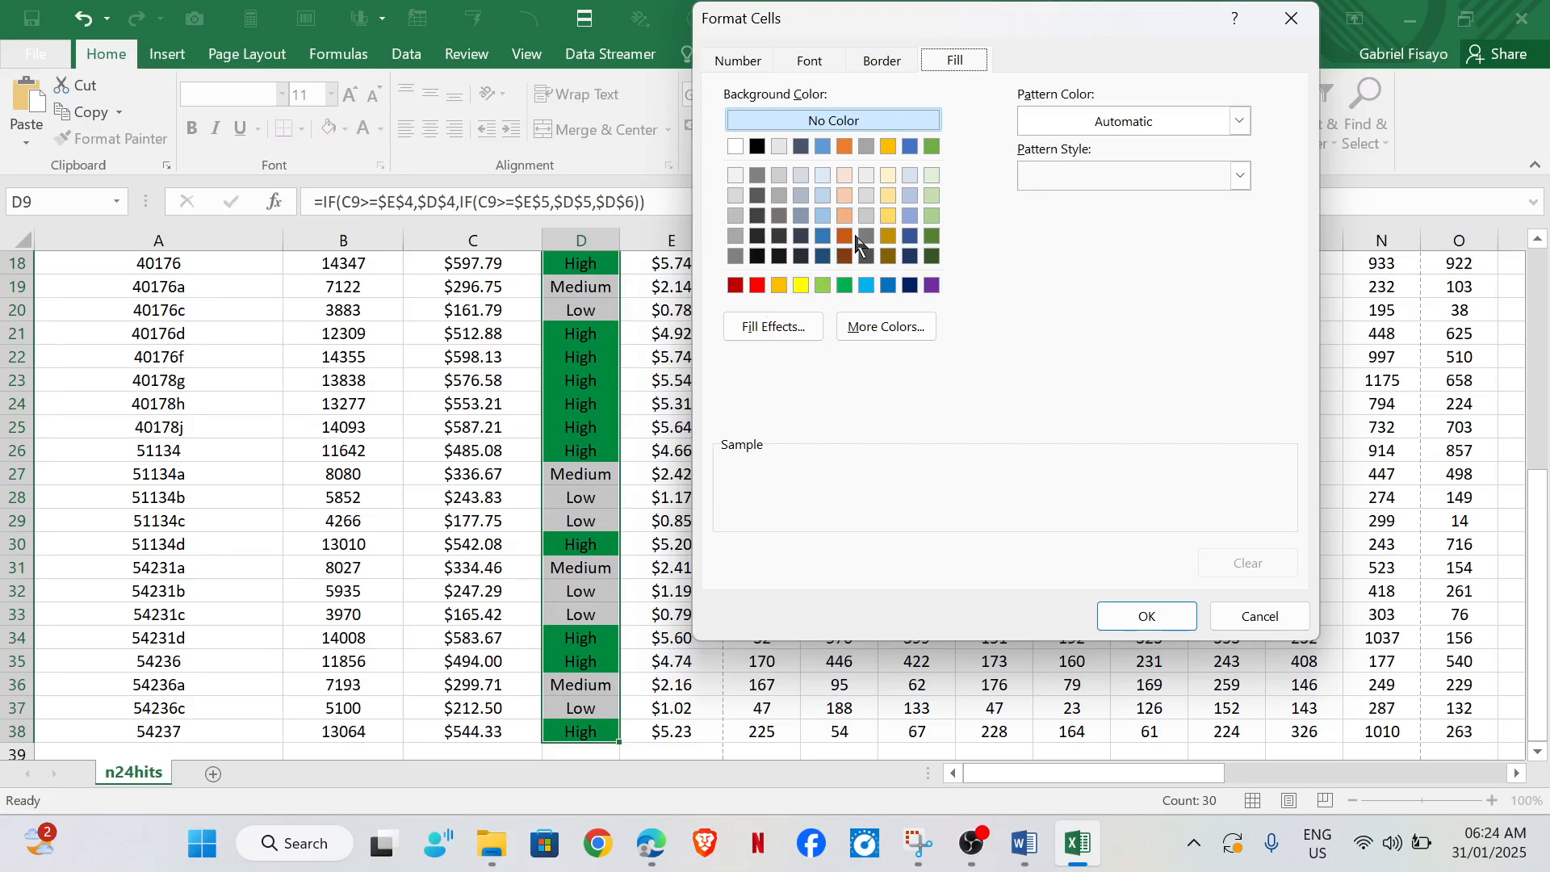
{"action": "left_click", "coordinate": [845, 147]}
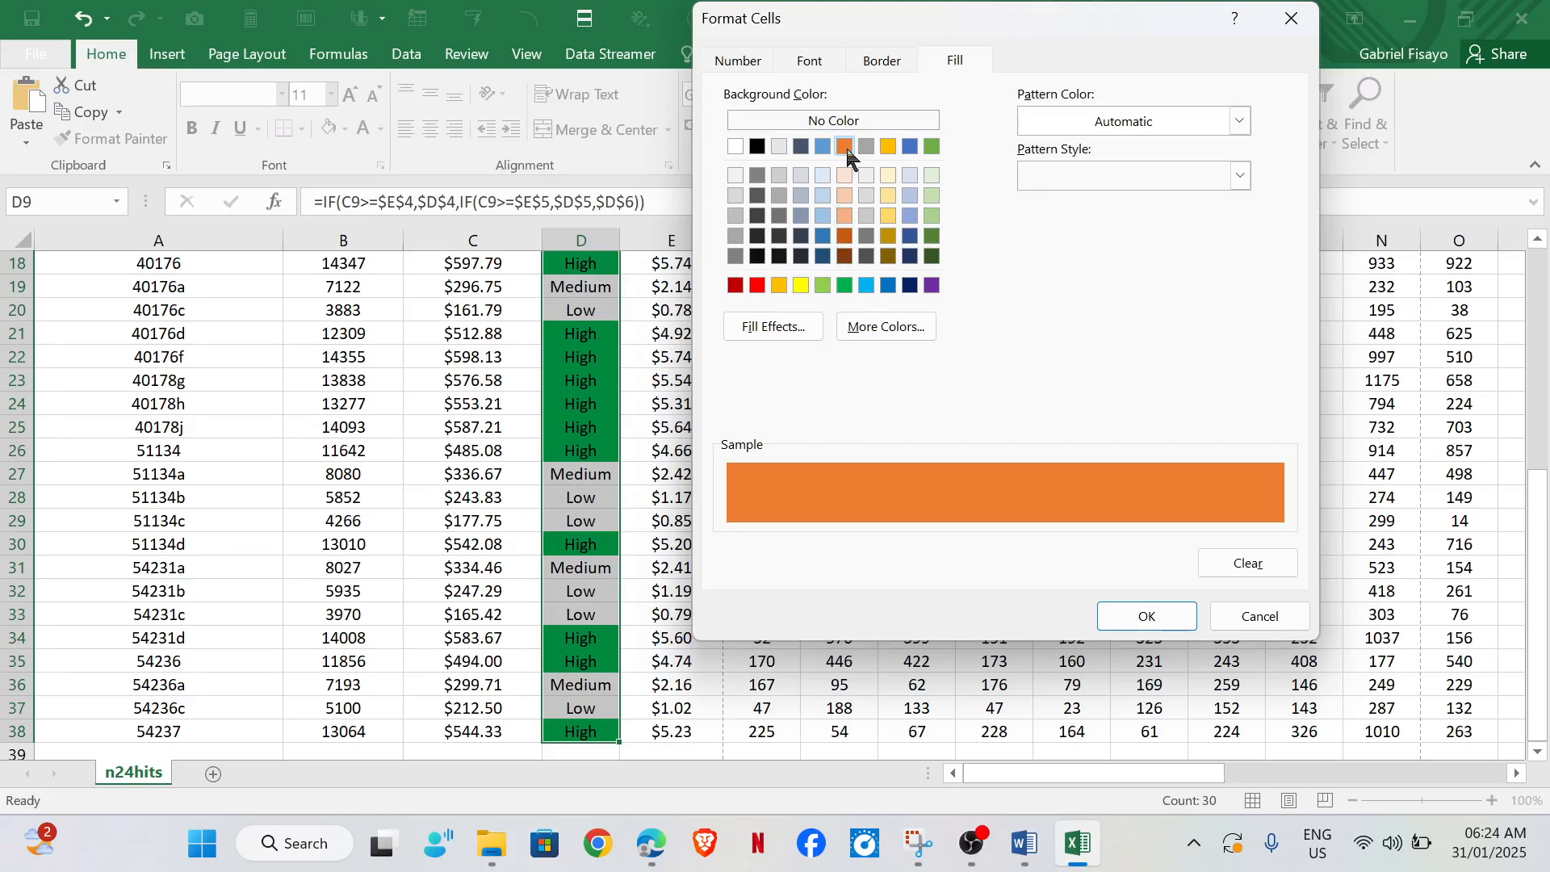
{"action": "left_click", "coordinate": [1166, 621]}
{"action": "left_click", "coordinate": [1135, 485]}
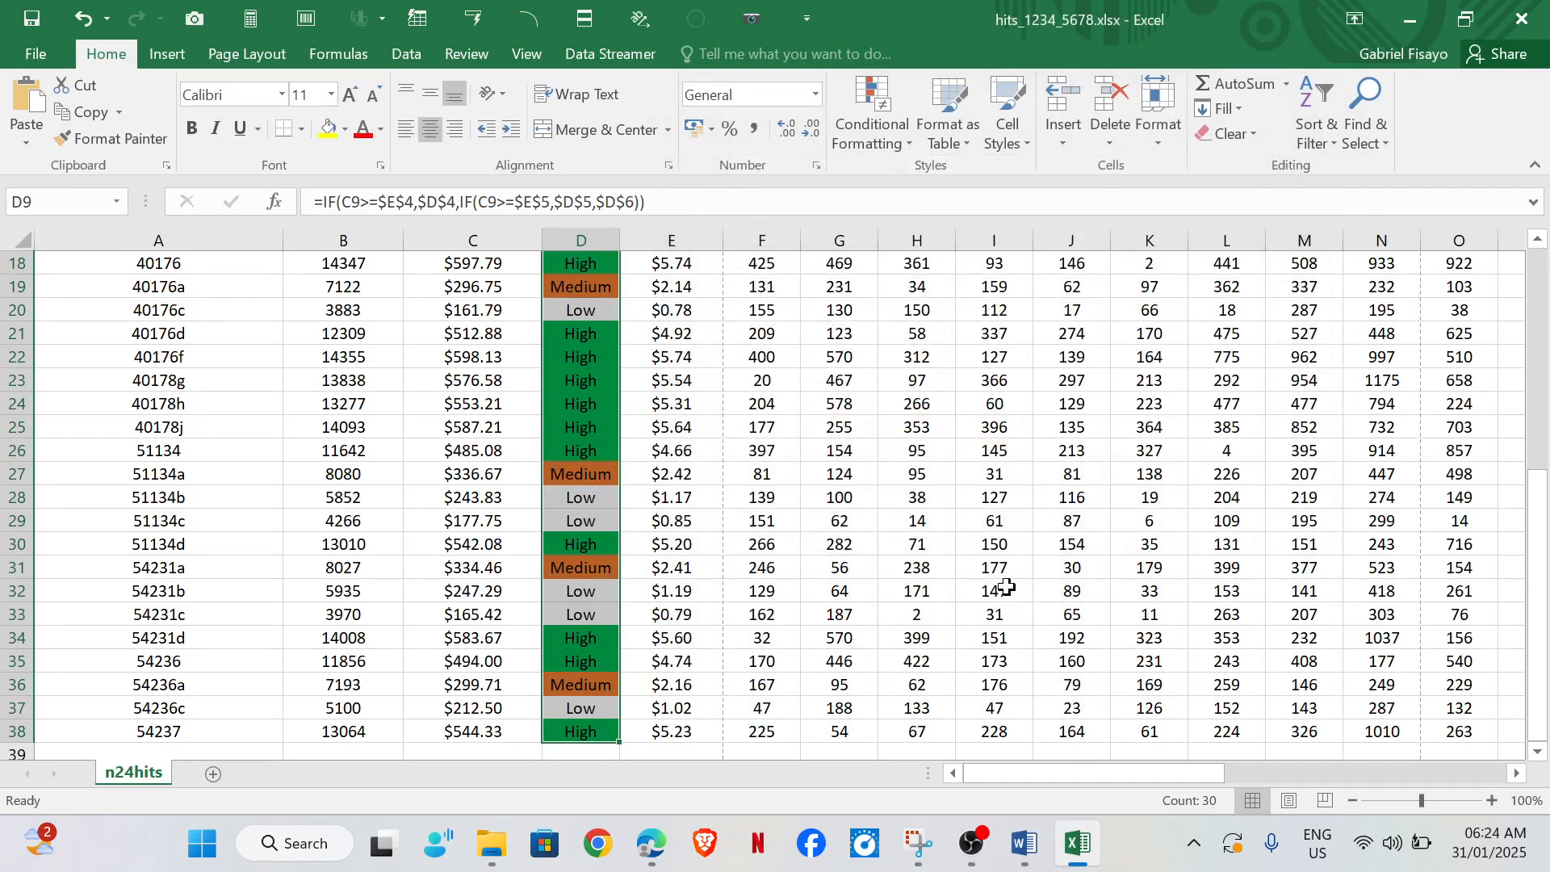
Step: Start a third conditional formatting rule for cells D9 to D38 that formats only cells containing specific text
{"action": "mouse_move", "coordinate": [665, 762]}
{"action": "left_click", "coordinate": [909, 142]}
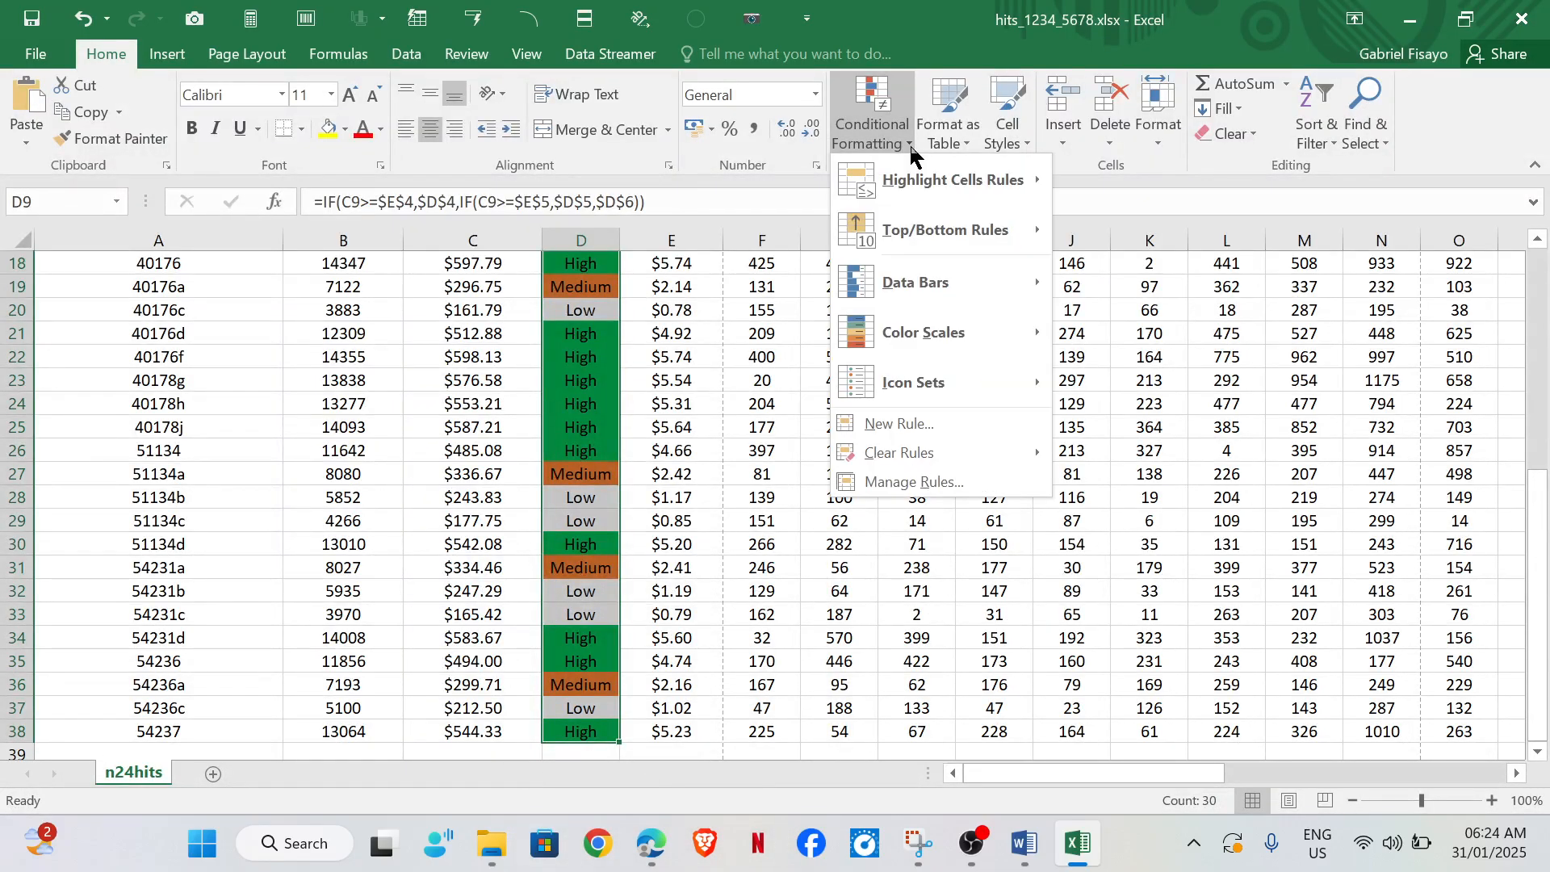
{"action": "left_click", "coordinate": [986, 431]}
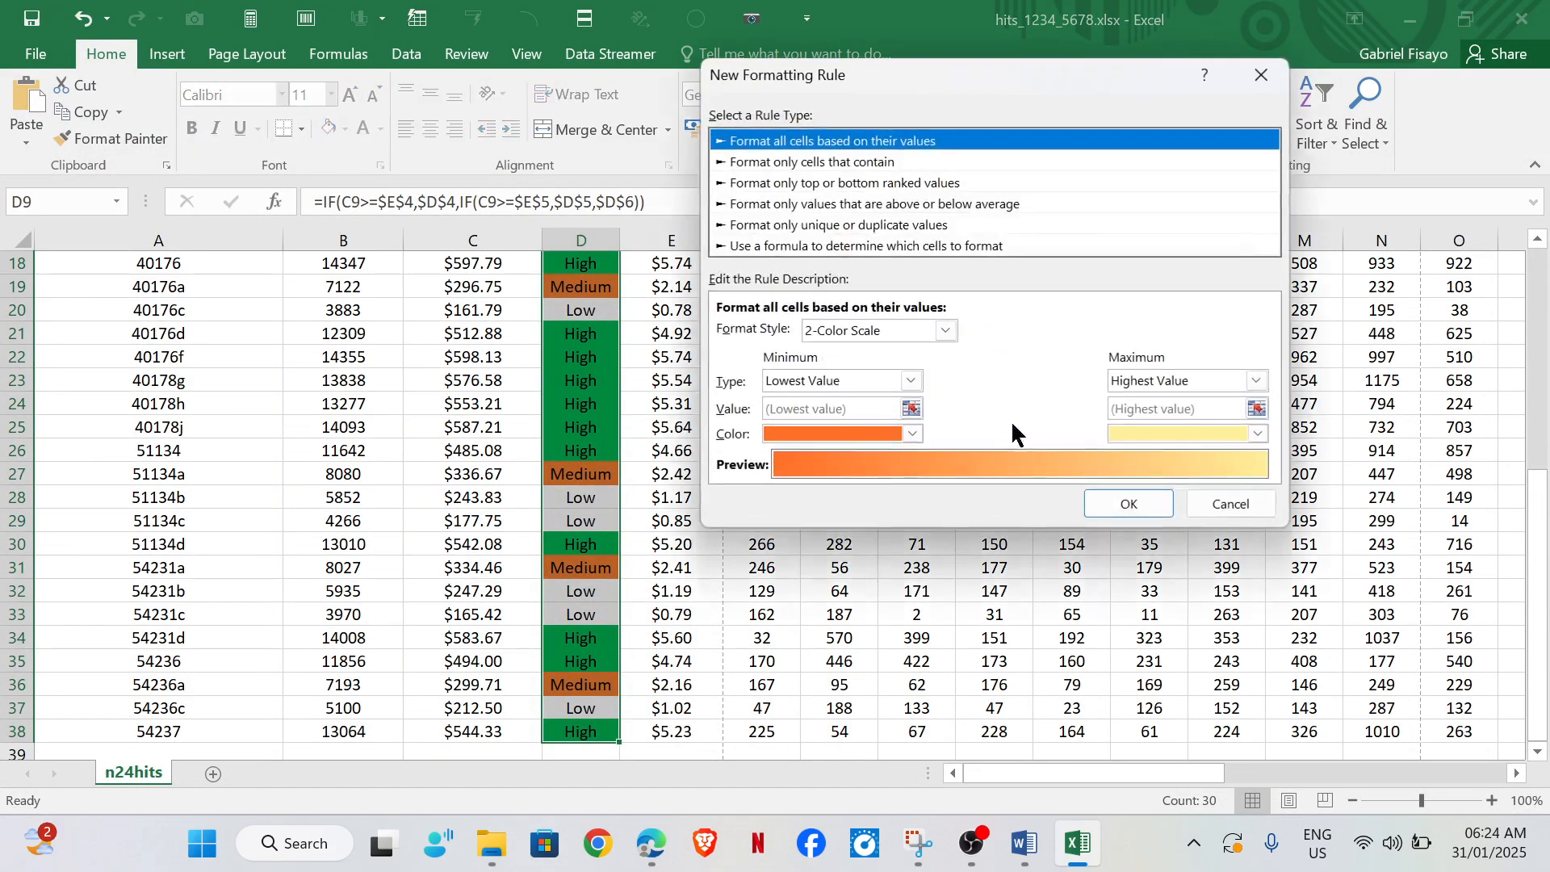
{"action": "left_click", "coordinate": [825, 164]}
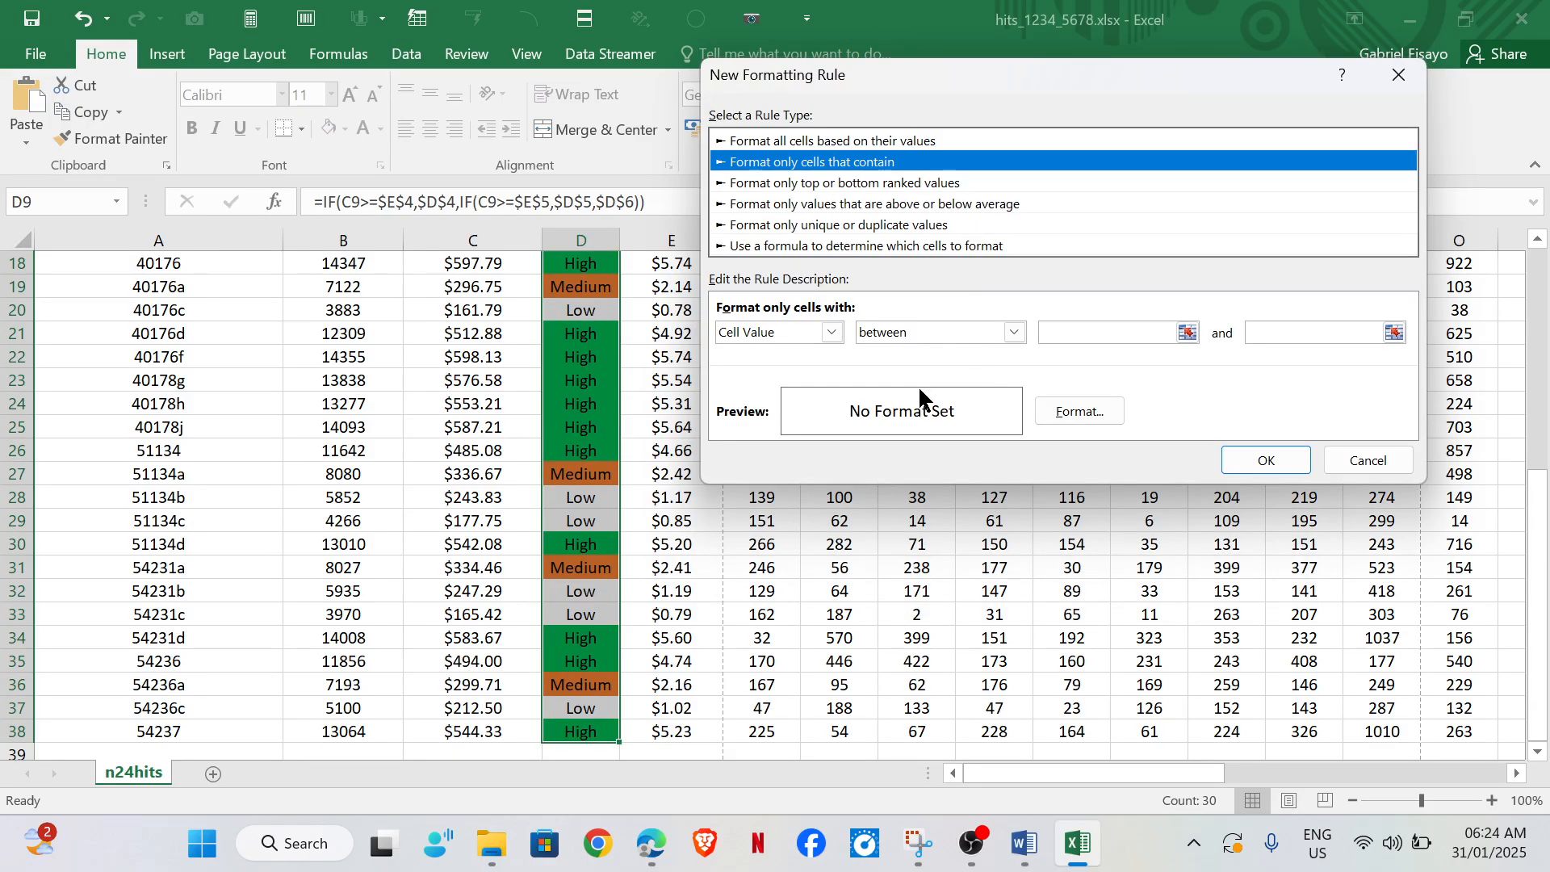
{"action": "left_click", "coordinate": [831, 332]}
{"action": "left_click", "coordinate": [746, 370]}
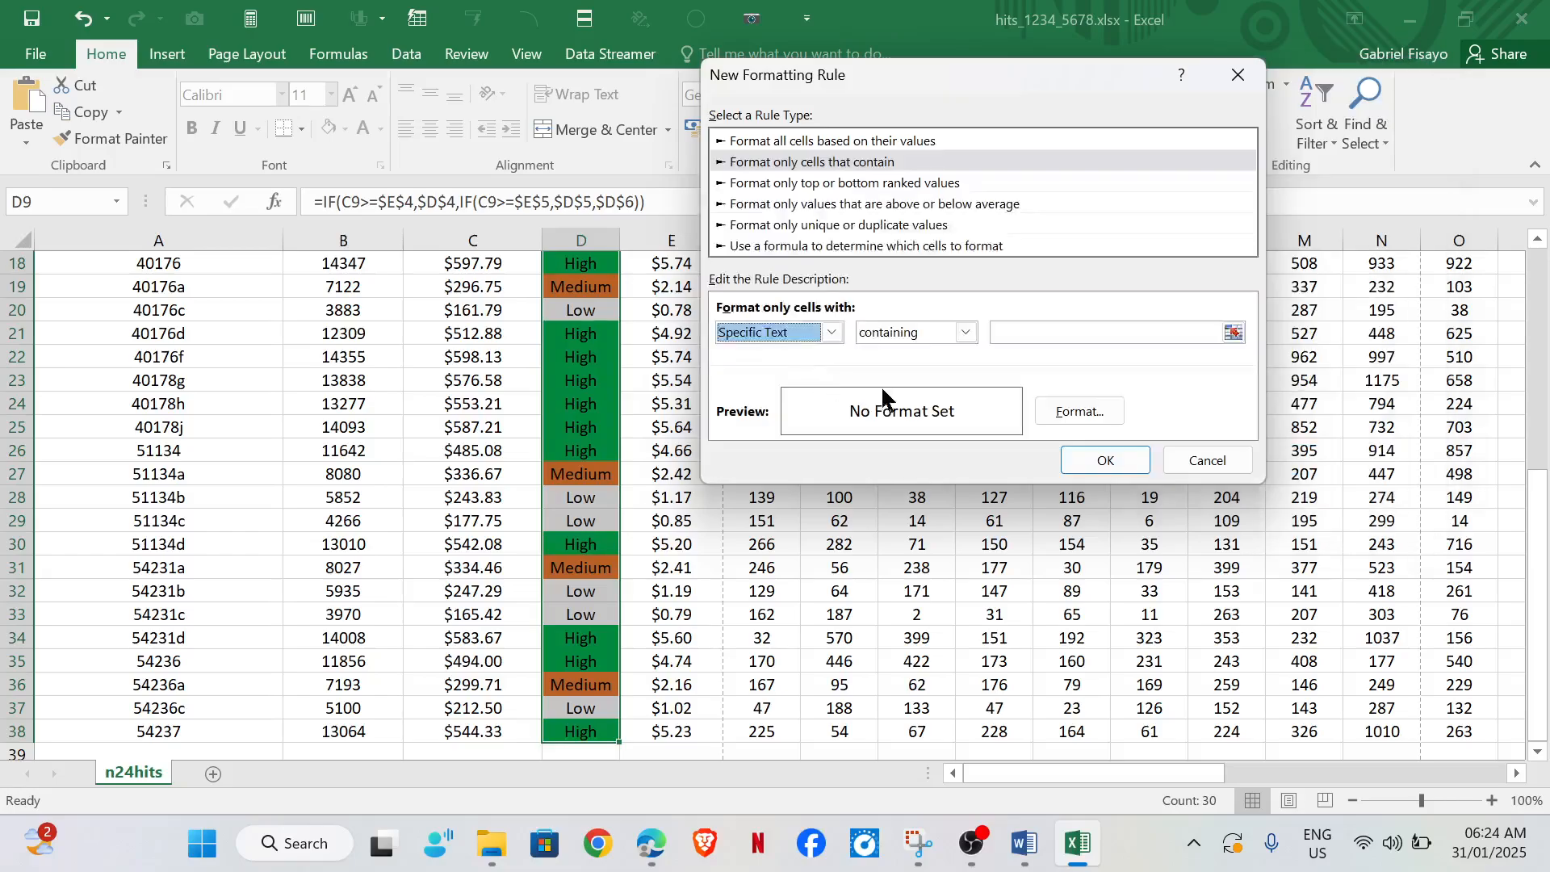
Step: Give the third rule a red background fill, set its text to Low and apply it
{"action": "left_click", "coordinate": [1100, 412]}
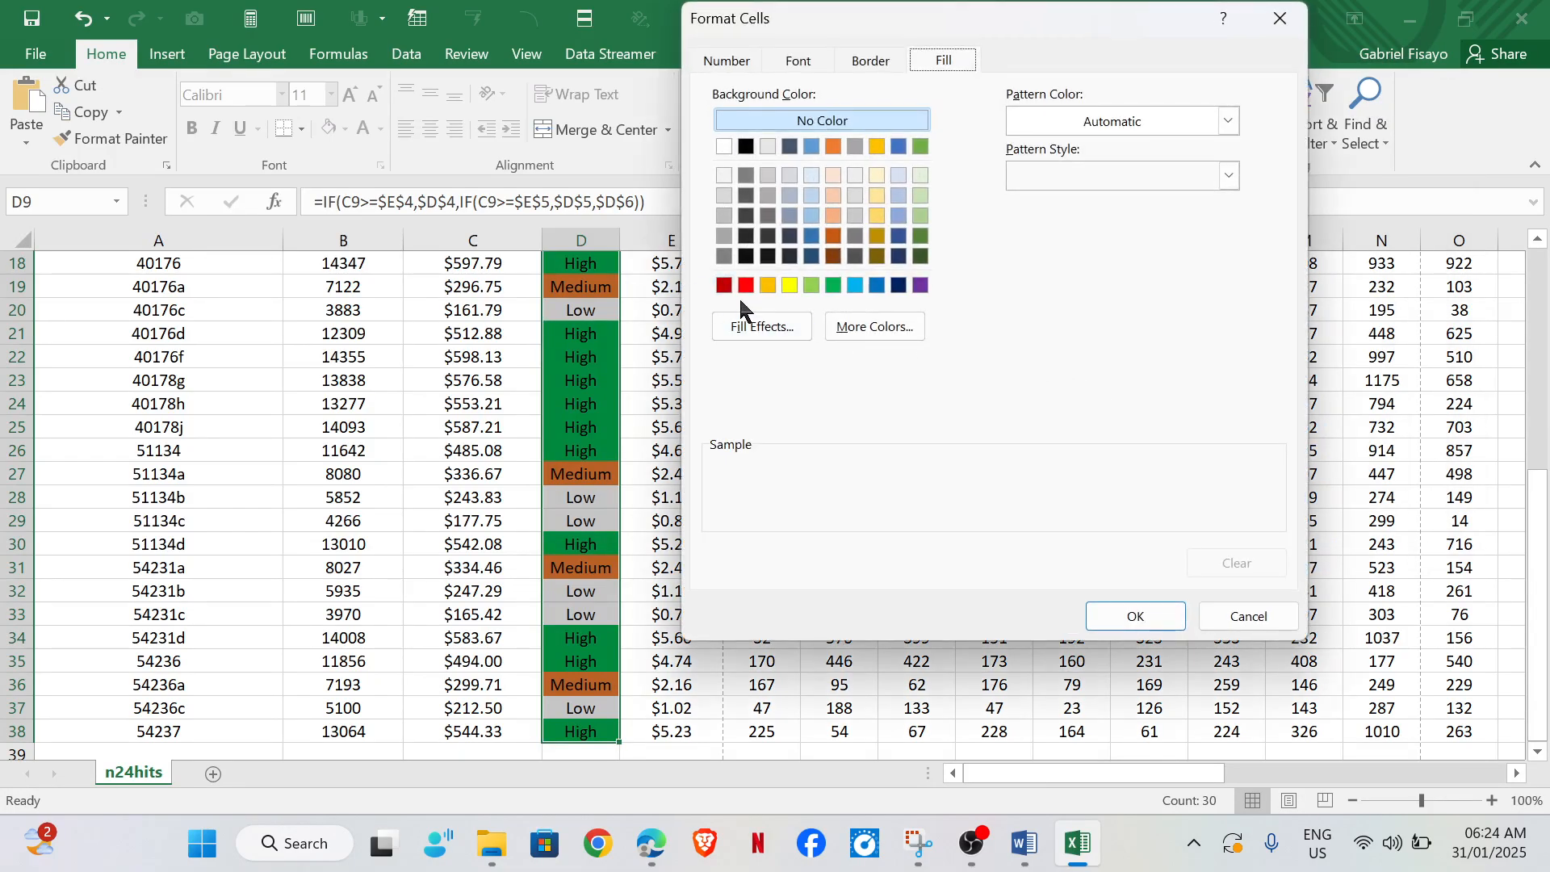
{"action": "left_click", "coordinate": [750, 285]}
{"action": "left_click", "coordinate": [1138, 618]}
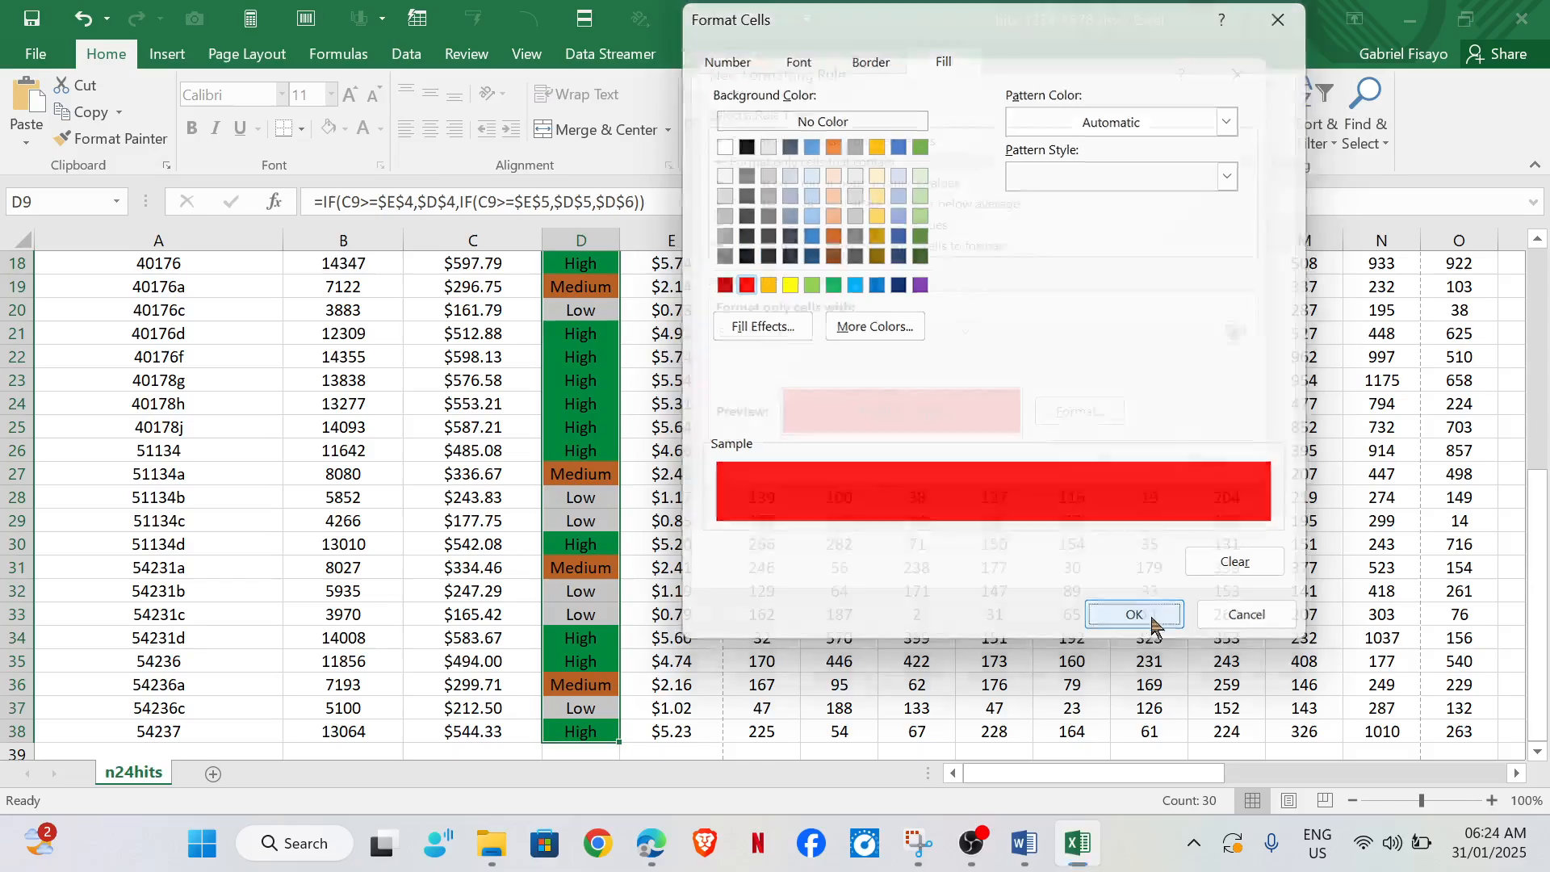
{"action": "left_click", "coordinate": [1106, 460]}
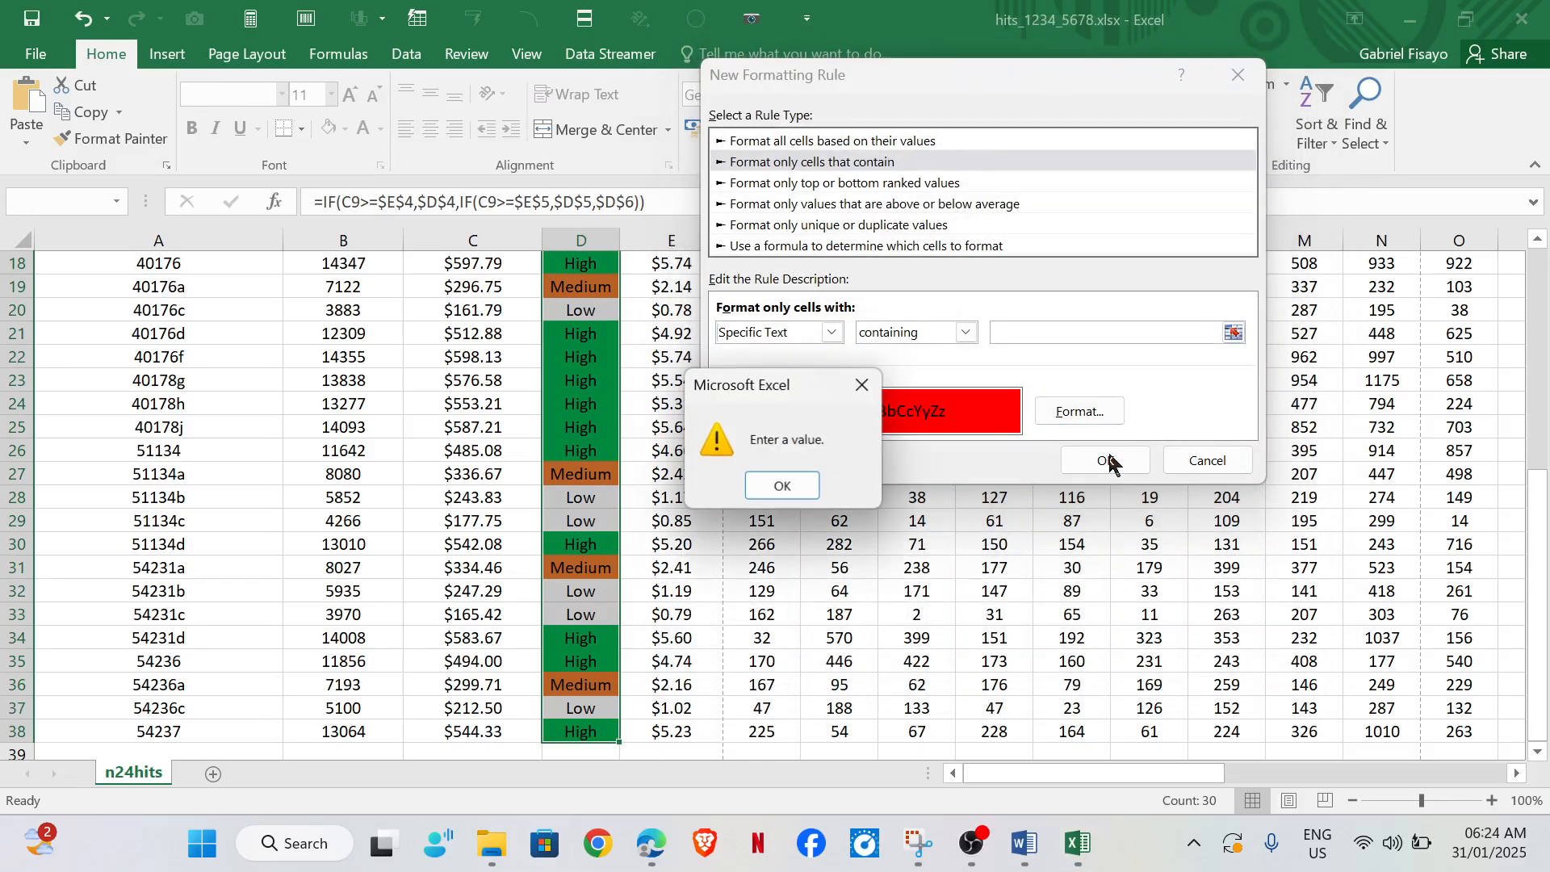
{"action": "left_click", "coordinate": [814, 487]}
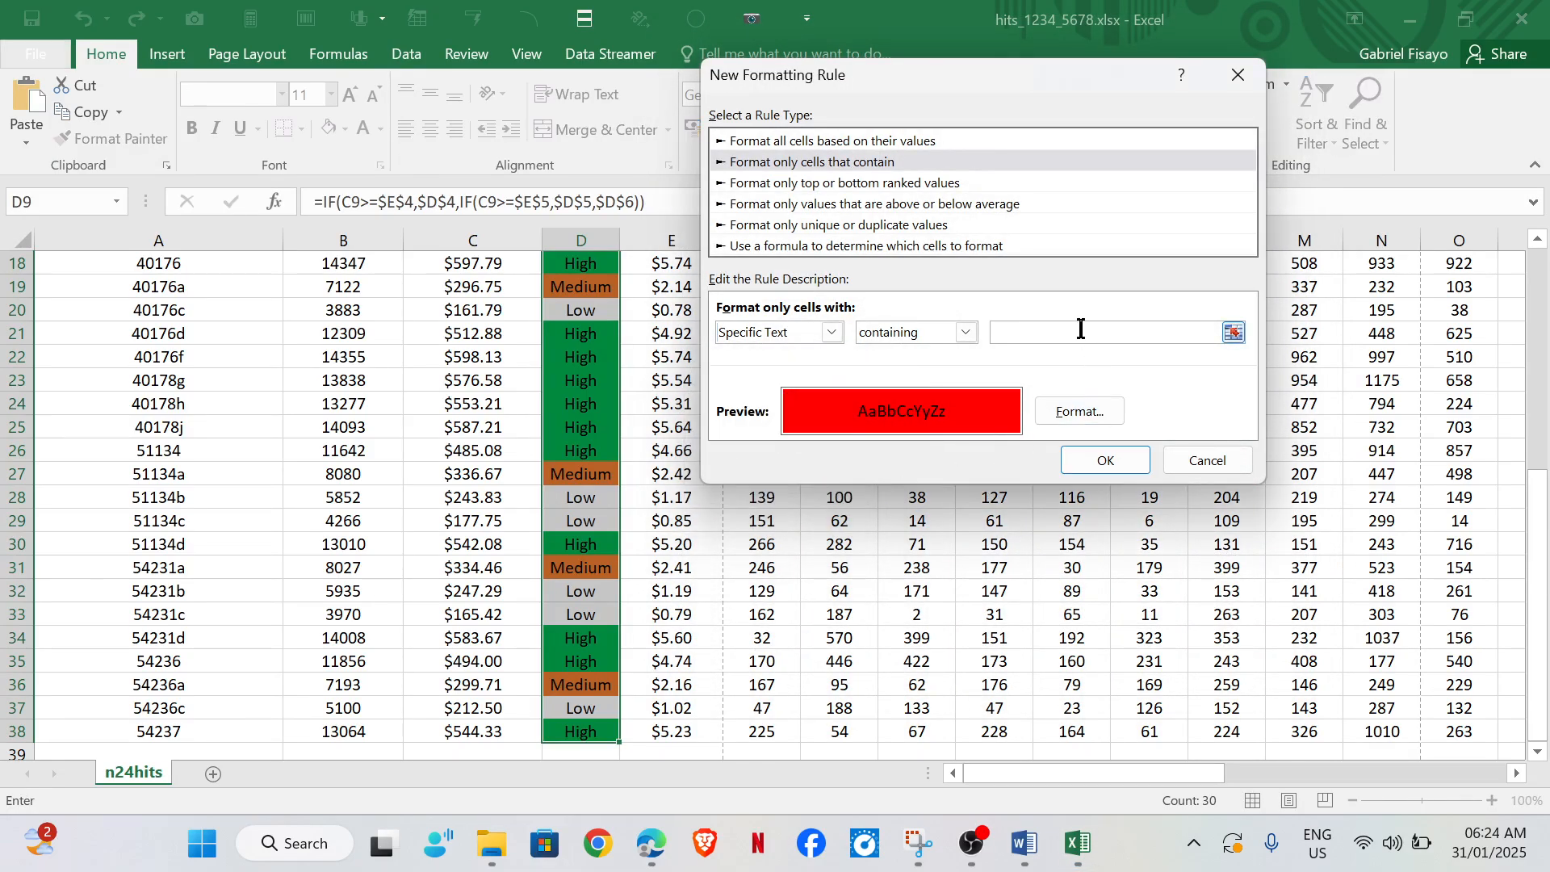
{"action": "left_click", "coordinate": [1105, 460]}
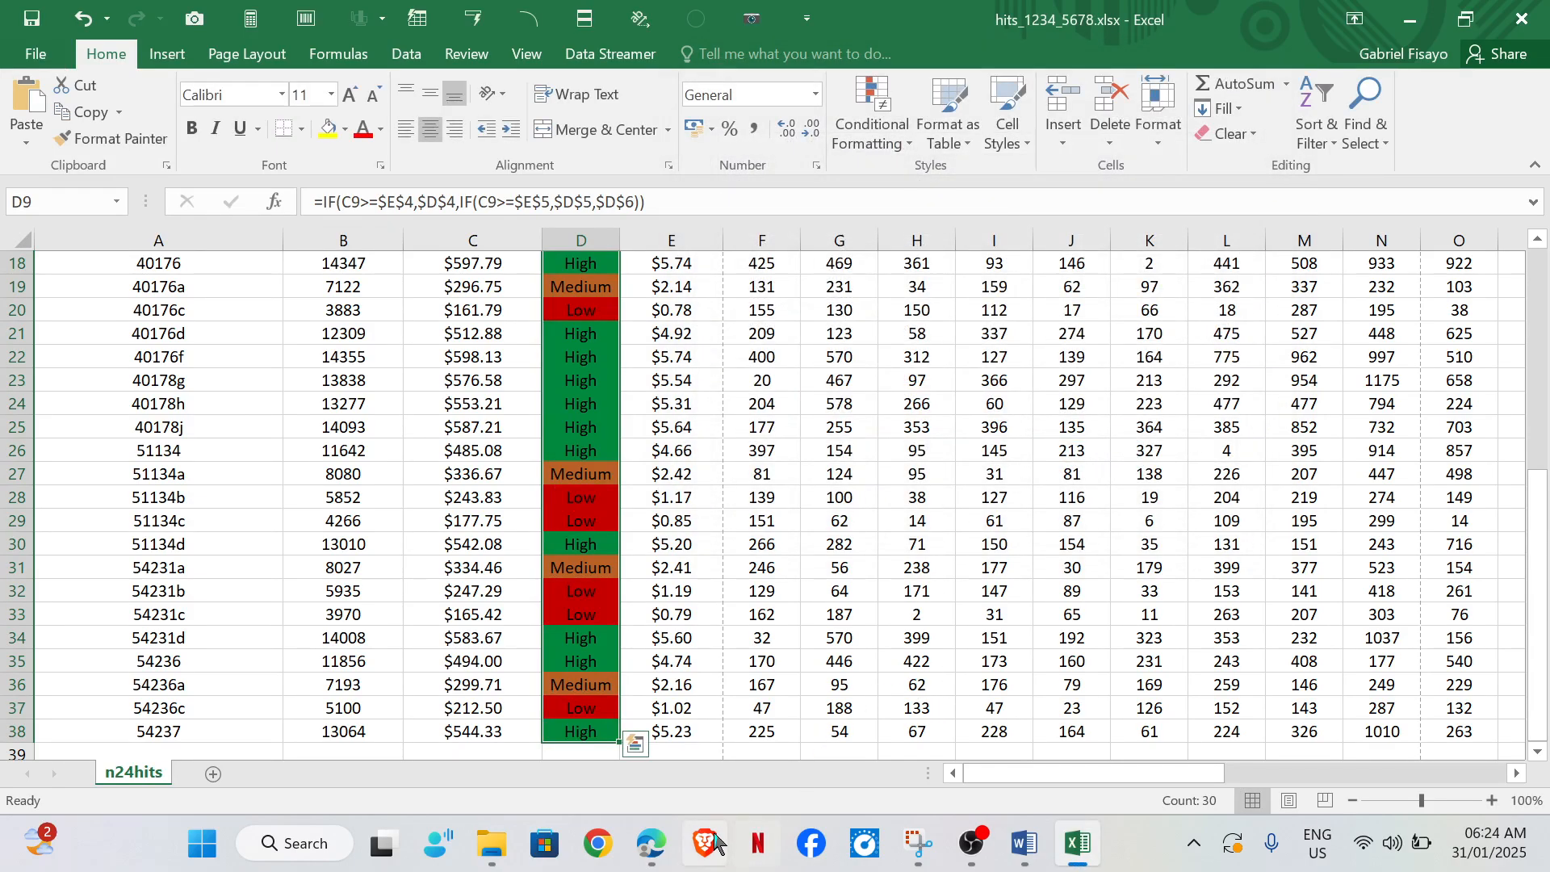
Step: Switch to the question paper in Edge, tick question 11's colour bullets and underline the words "set" and "range of cells"
{"action": "left_click", "coordinate": [650, 842]}
{"action": "mouse_move", "coordinate": [639, 376]}
{"action": "left_mouse_down"}
{"action": "mouse_move", "coordinate": [676, 422]}
{"action": "mouse_move", "coordinate": [836, 342]}
{"action": "left_mouse_up"}
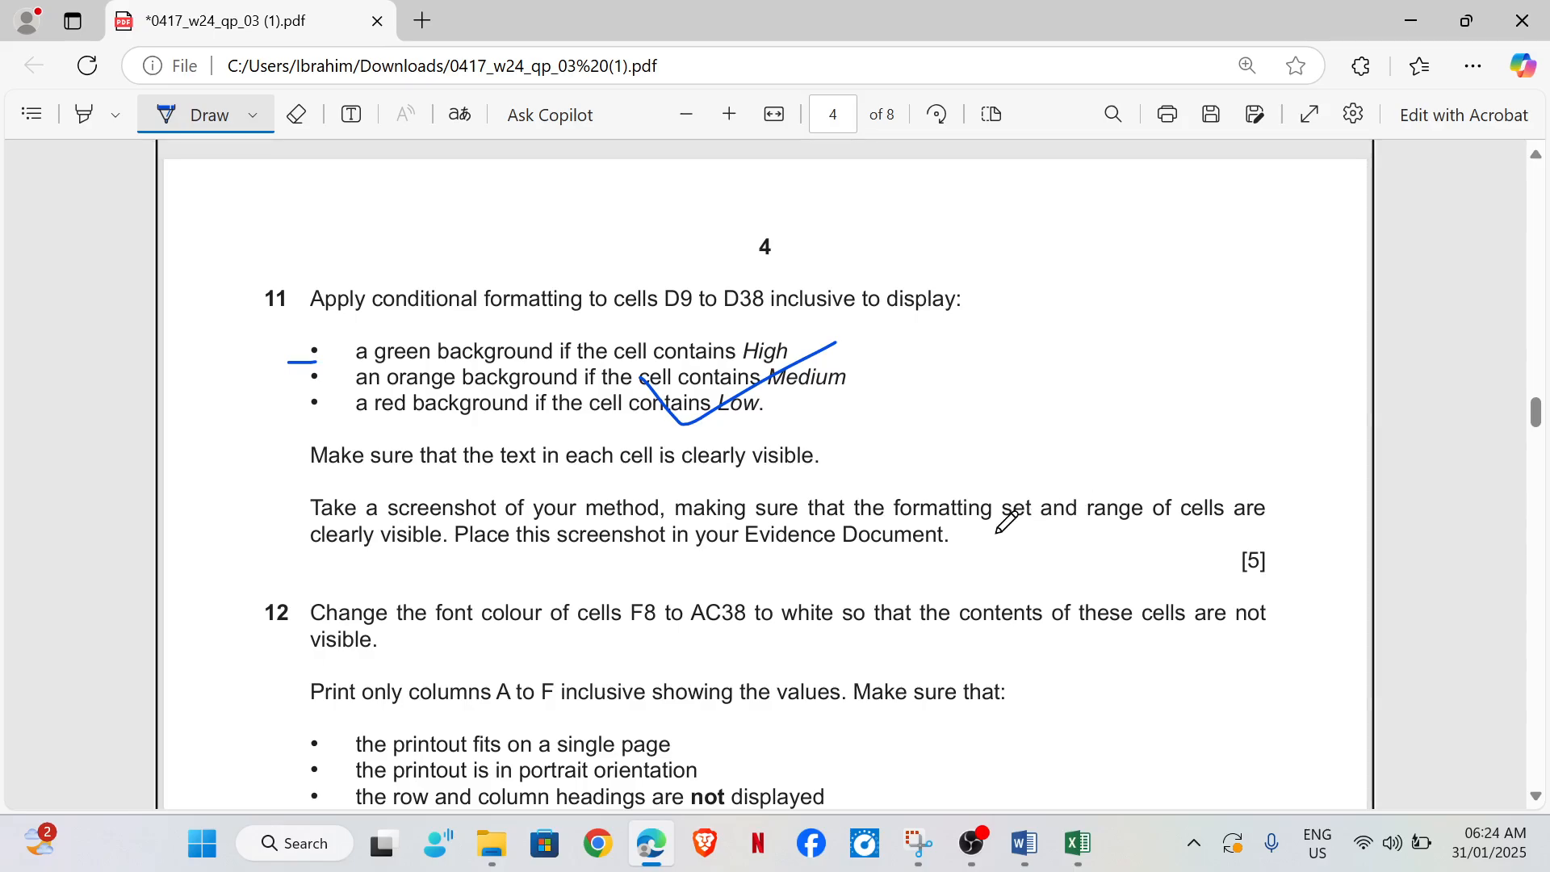
{"action": "left_click_drag", "start_coordinate": [997, 532], "coordinate": [1241, 517]}
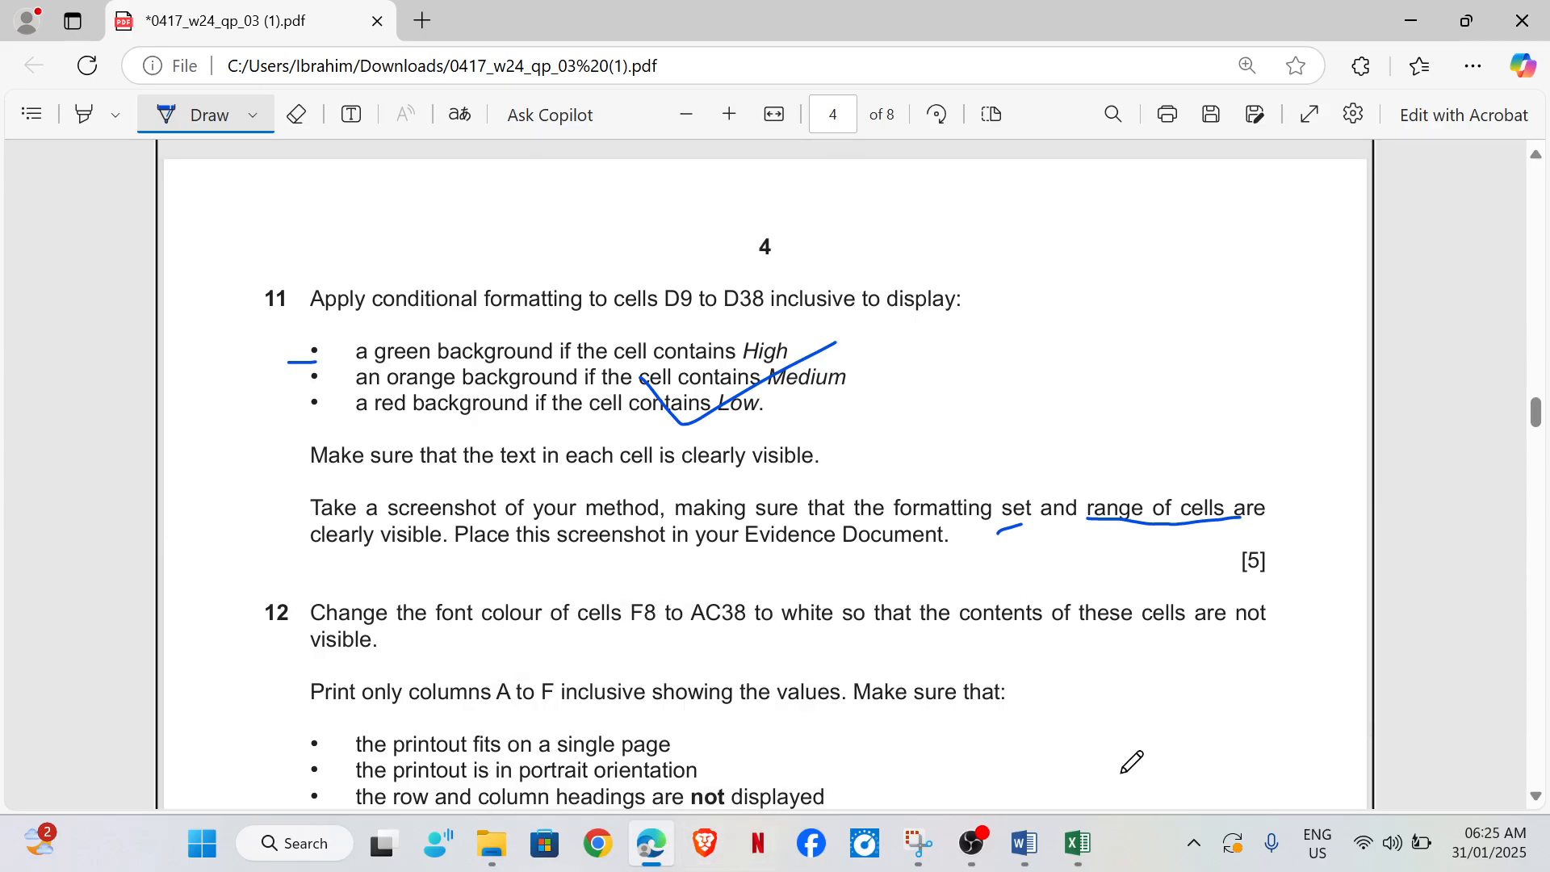
Step: Return to the Excel workbook and capture a screenshot of the Conditional Formatting Rules Manager listing the three D9 to D38 rules
{"action": "left_click", "coordinate": [1078, 842]}
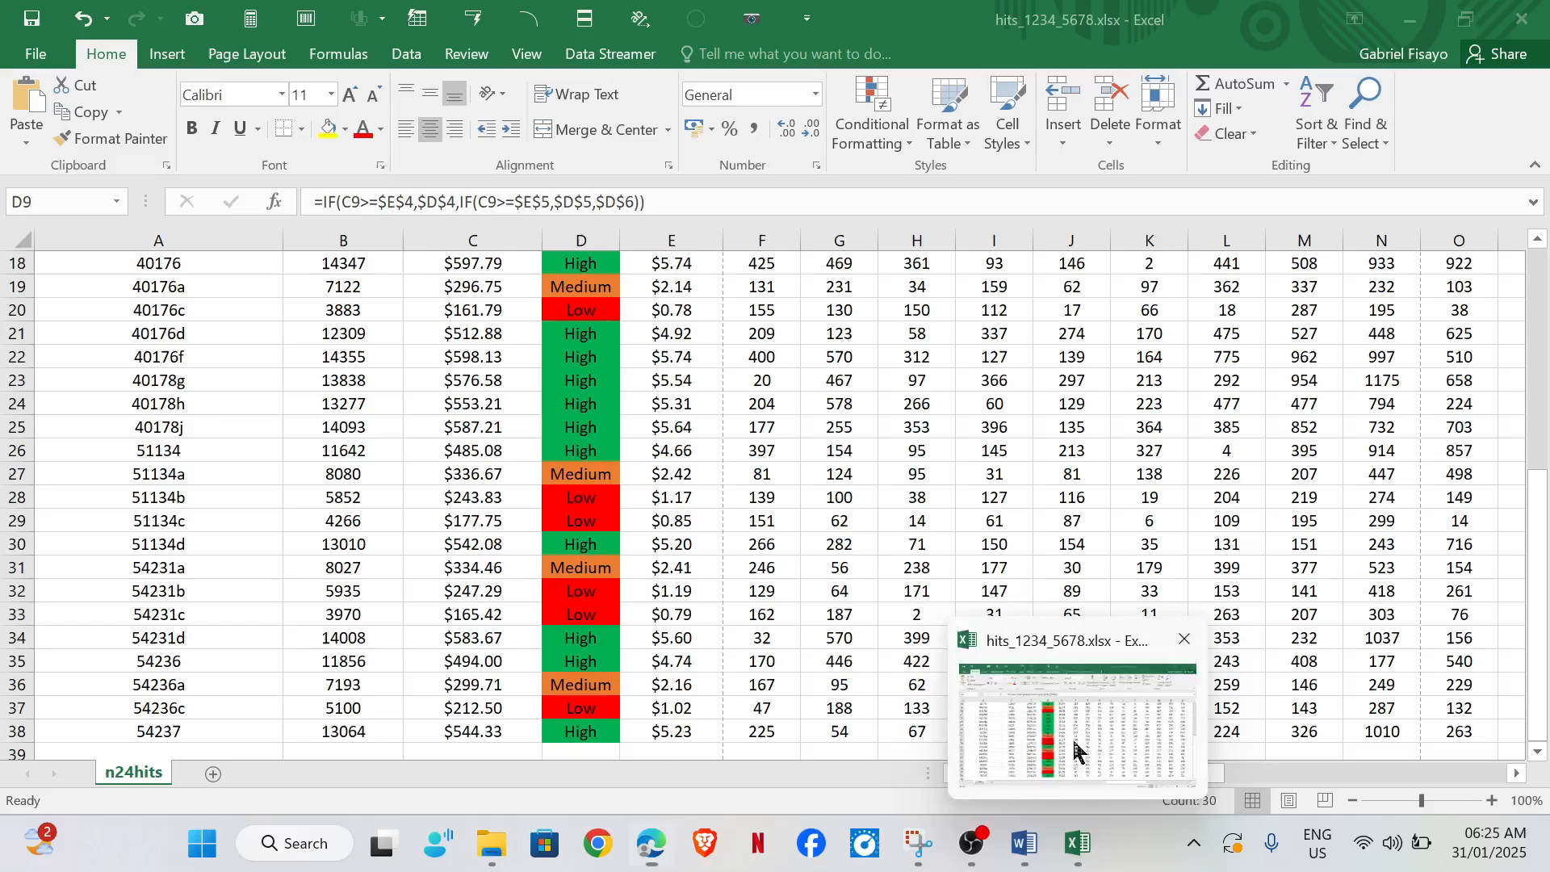
{"action": "left_click", "coordinate": [912, 145]}
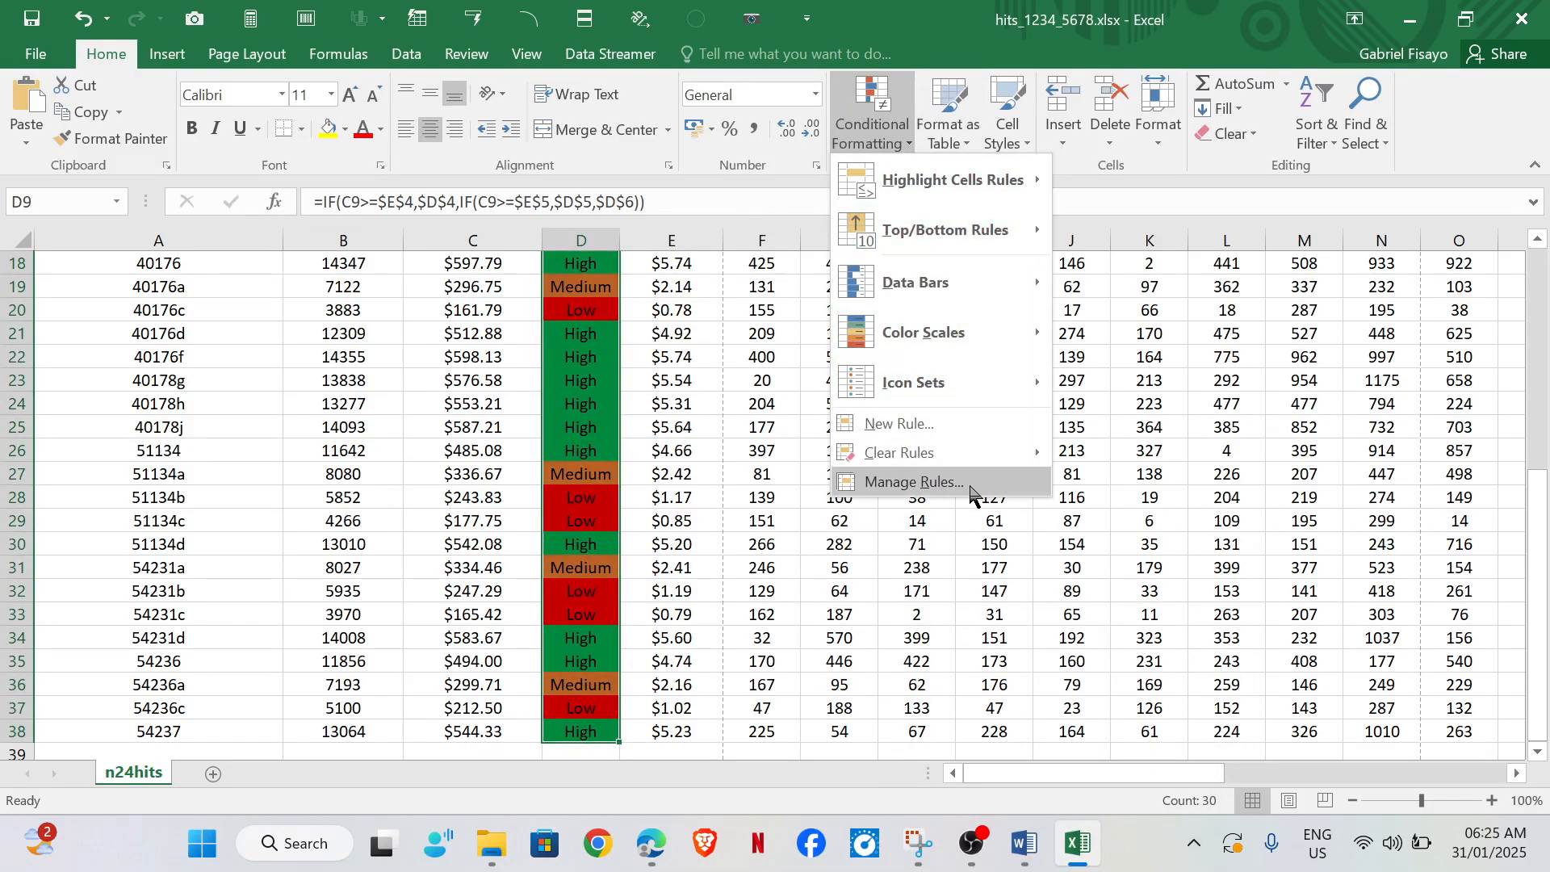
{"action": "left_click", "coordinate": [914, 481]}
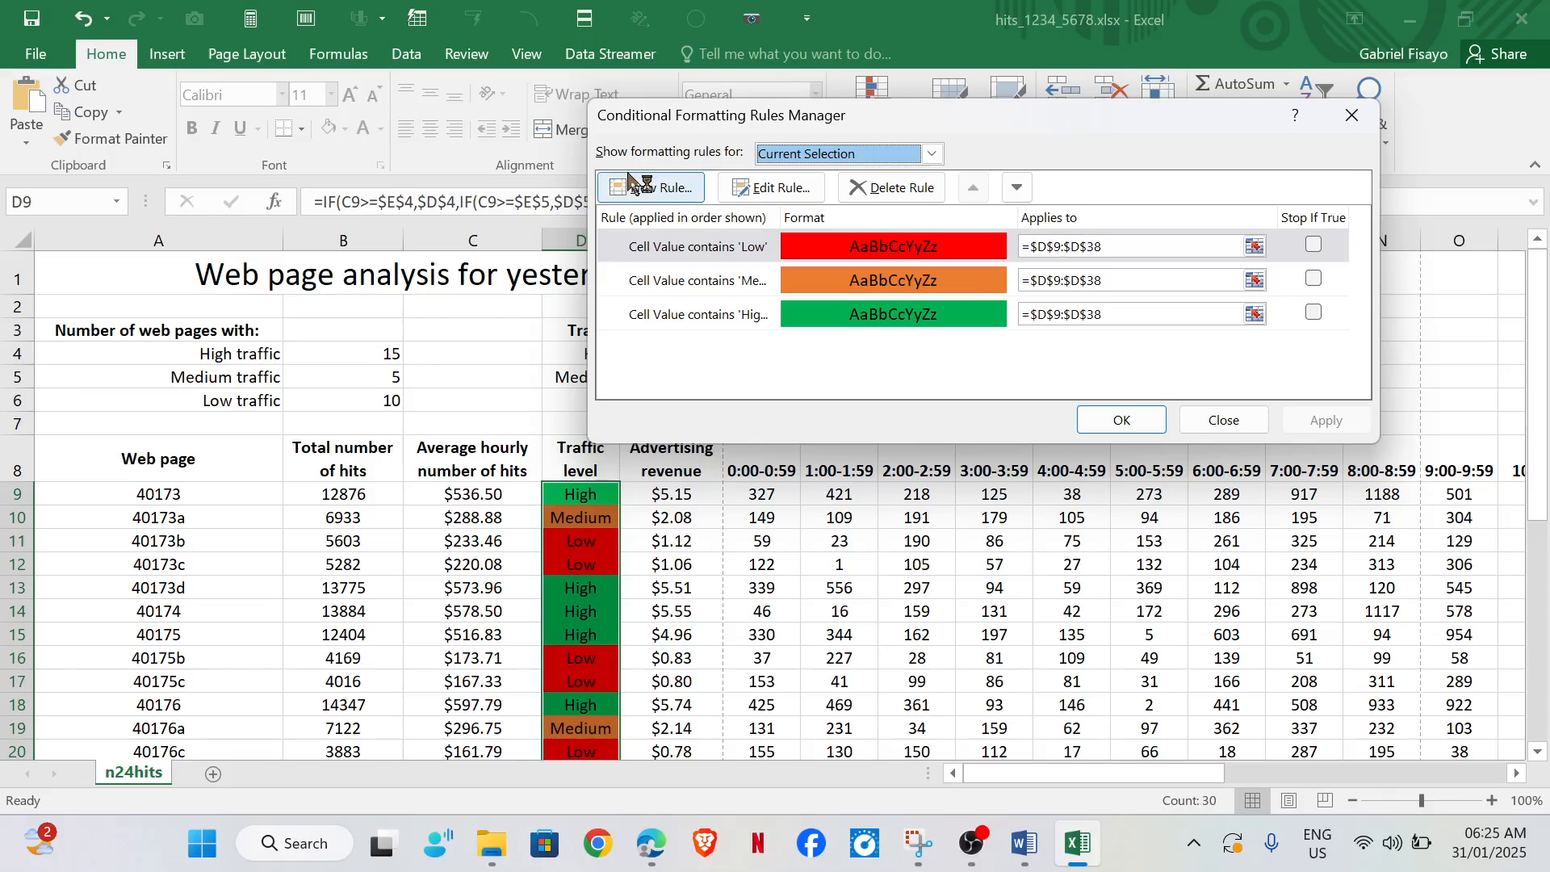
{"action": "key", "text": "super+shift+s"}
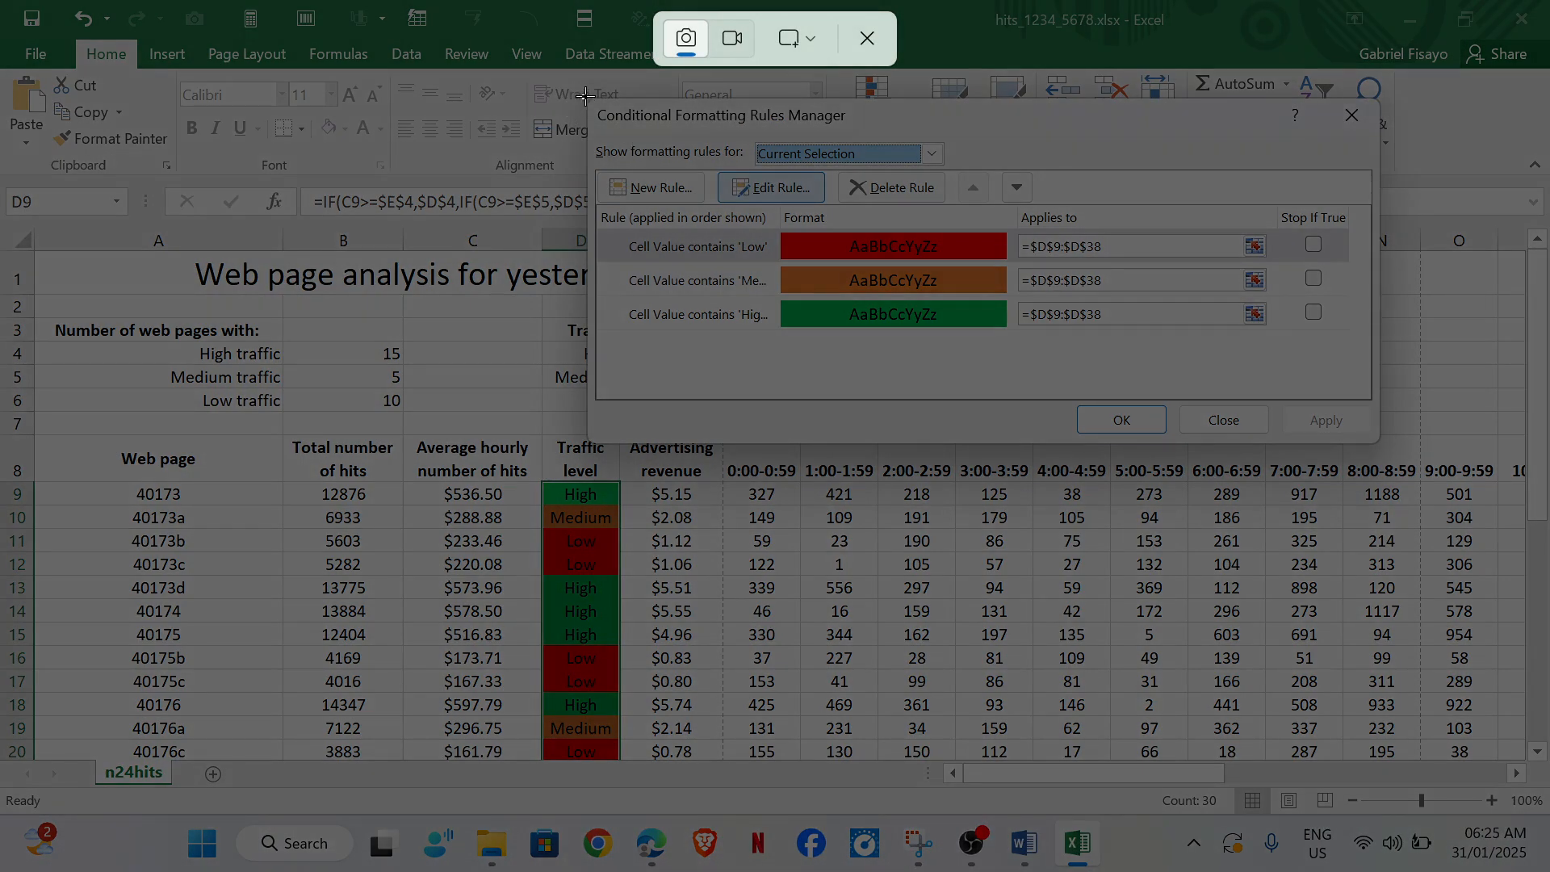
{"action": "left_click_drag", "start_coordinate": [586, 96], "coordinate": [1377, 446]}
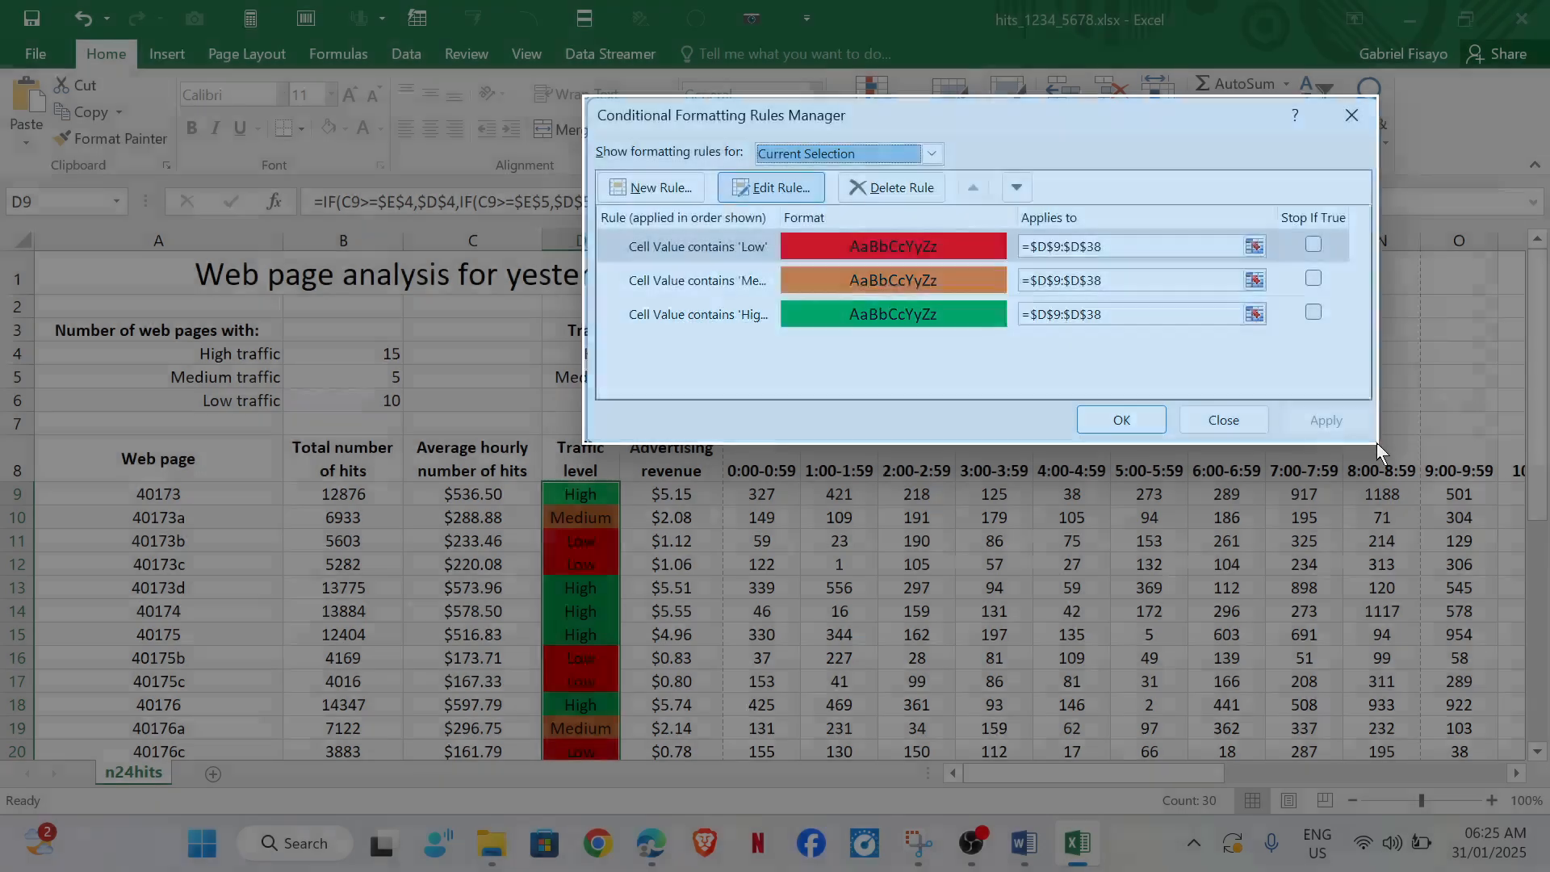
{"action": "left_click", "coordinate": [1121, 420]}
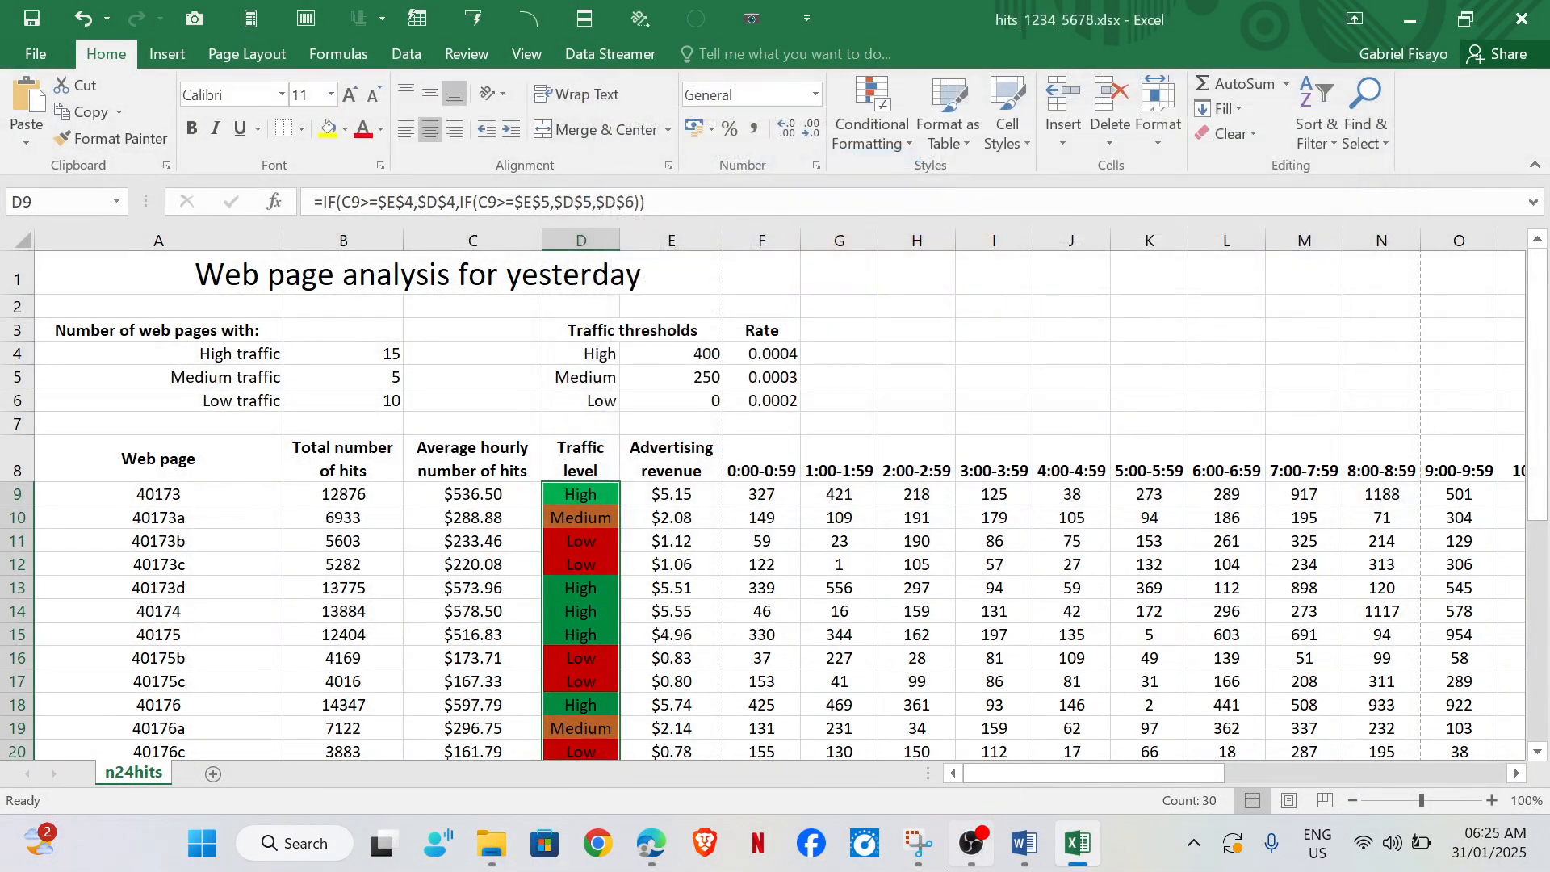
Step: Switch to the Word evidence document, enter the heading "Evidence Step 11:" and paste the rules manager screenshot below it
{"action": "mouse_move", "coordinate": [651, 843]}
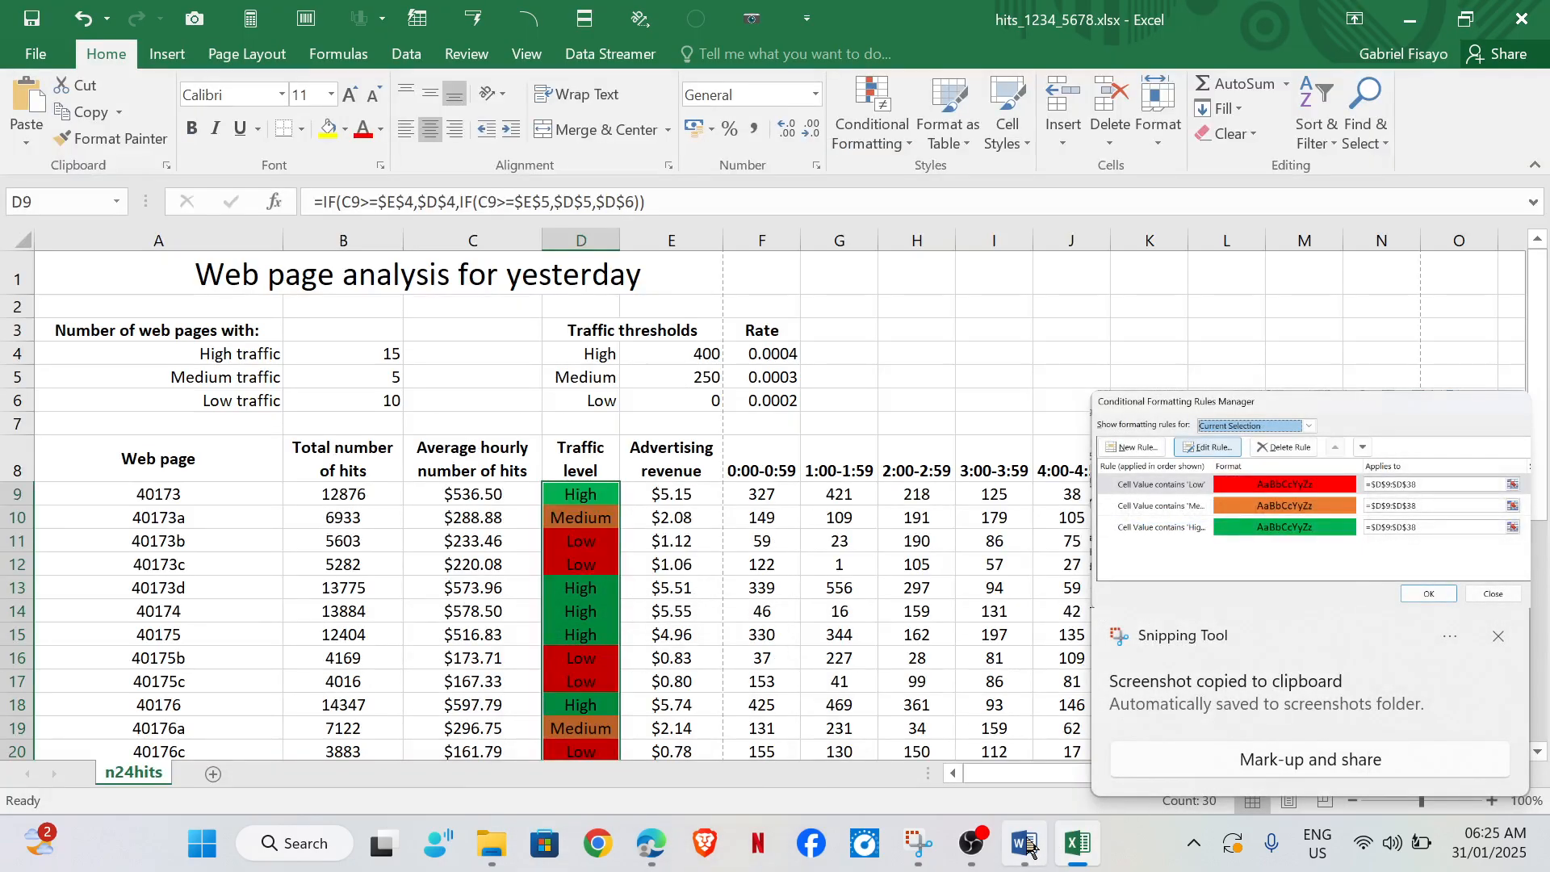
{"action": "left_click", "coordinate": [1023, 843]}
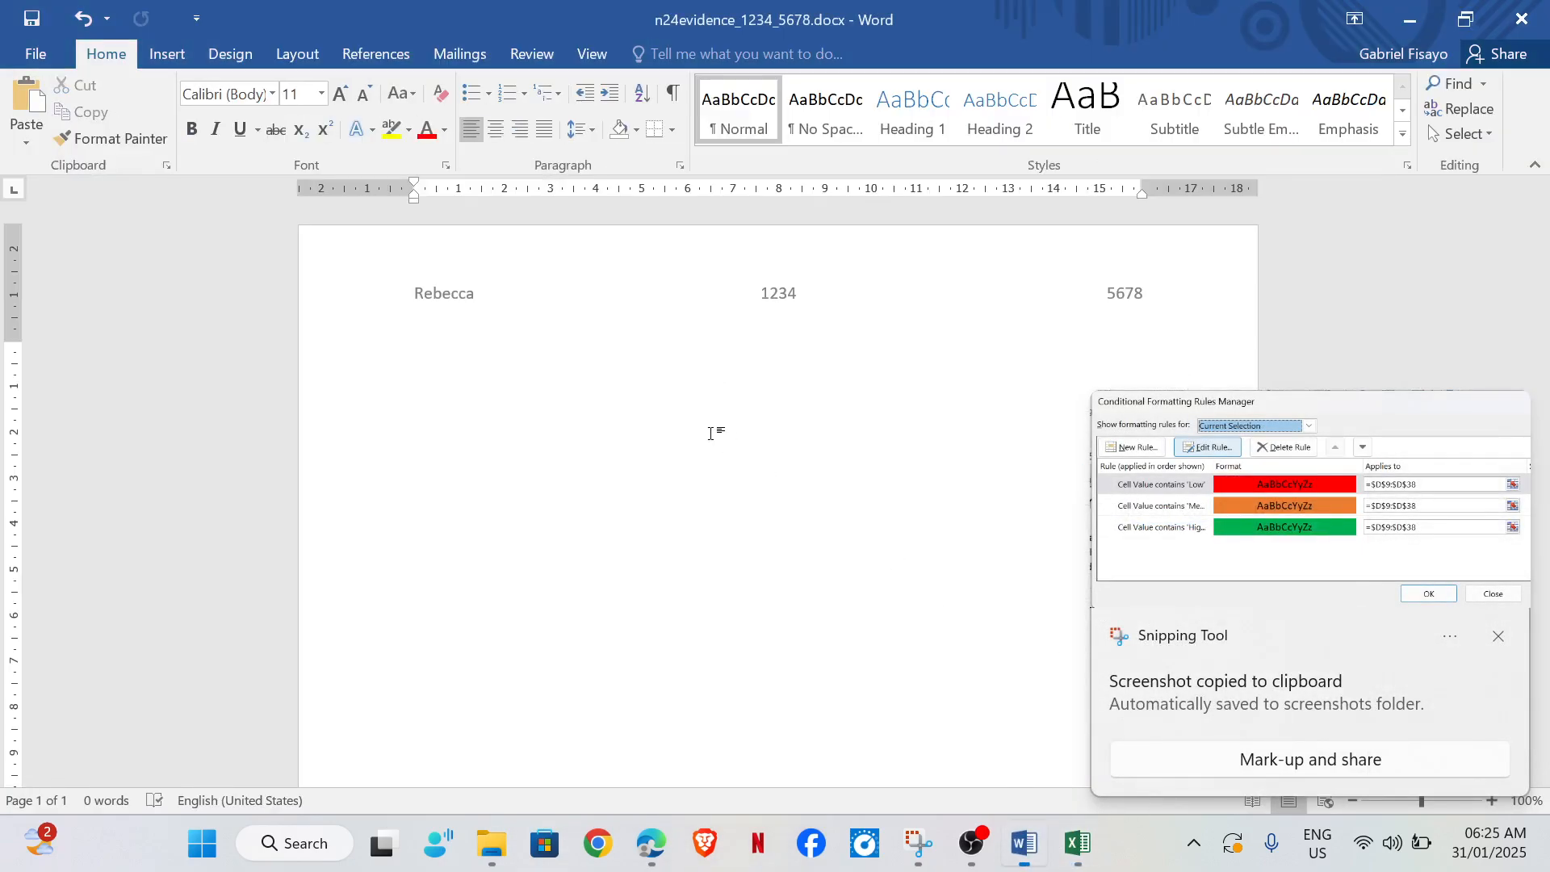
{"action": "left_click", "coordinate": [711, 433]}
{"action": "type", "text": "Evidence Step"}
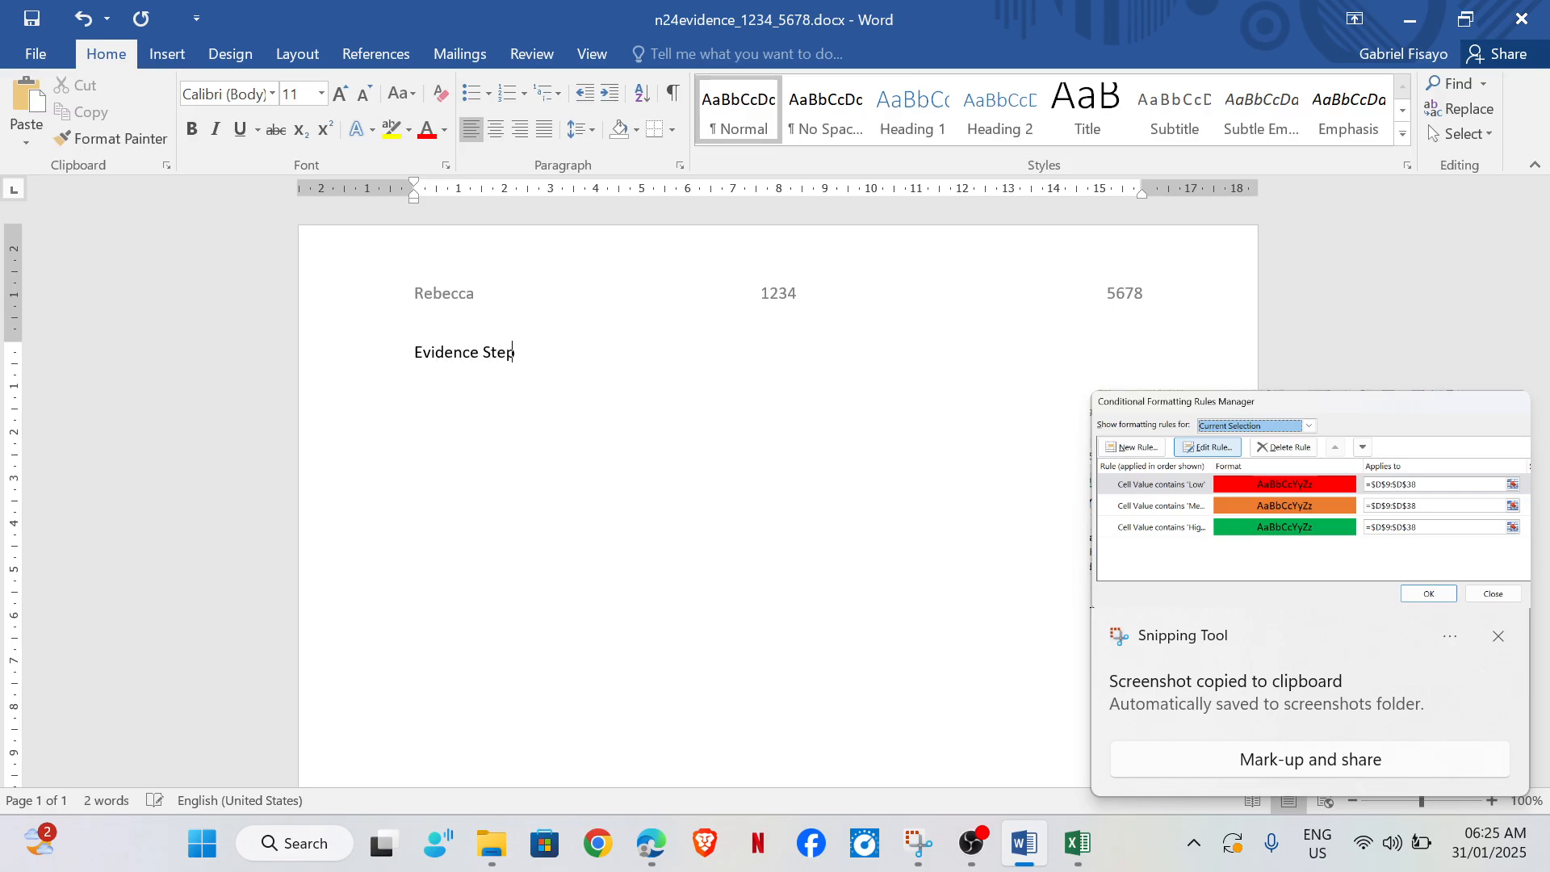
{"action": "type", "text": " 11:"}
{"action": "key", "text": "Return"}
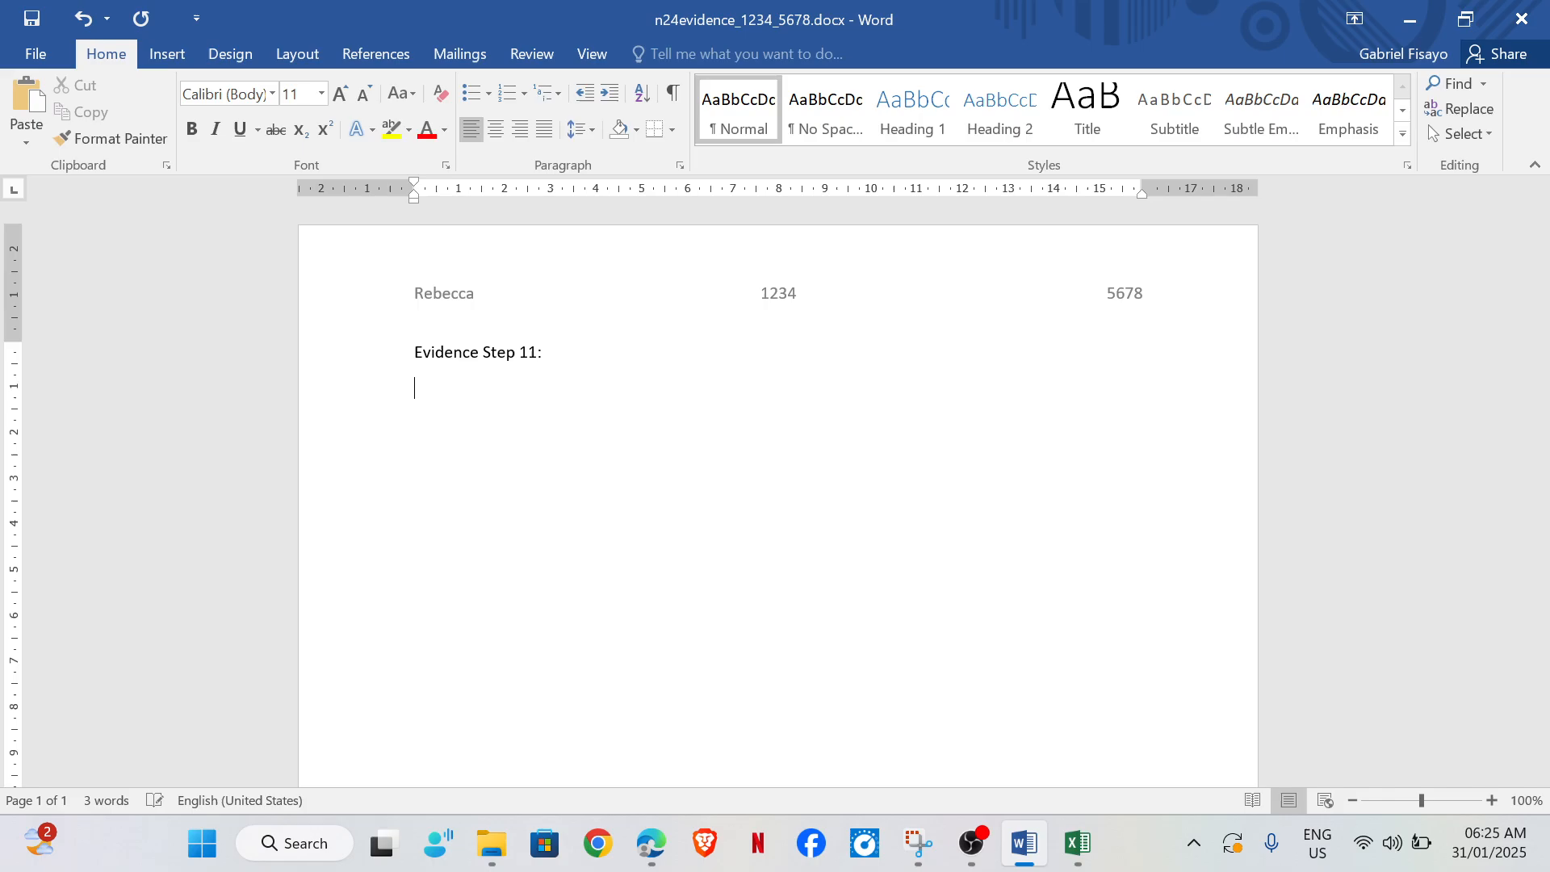
{"action": "key", "text": "ctrl+v"}
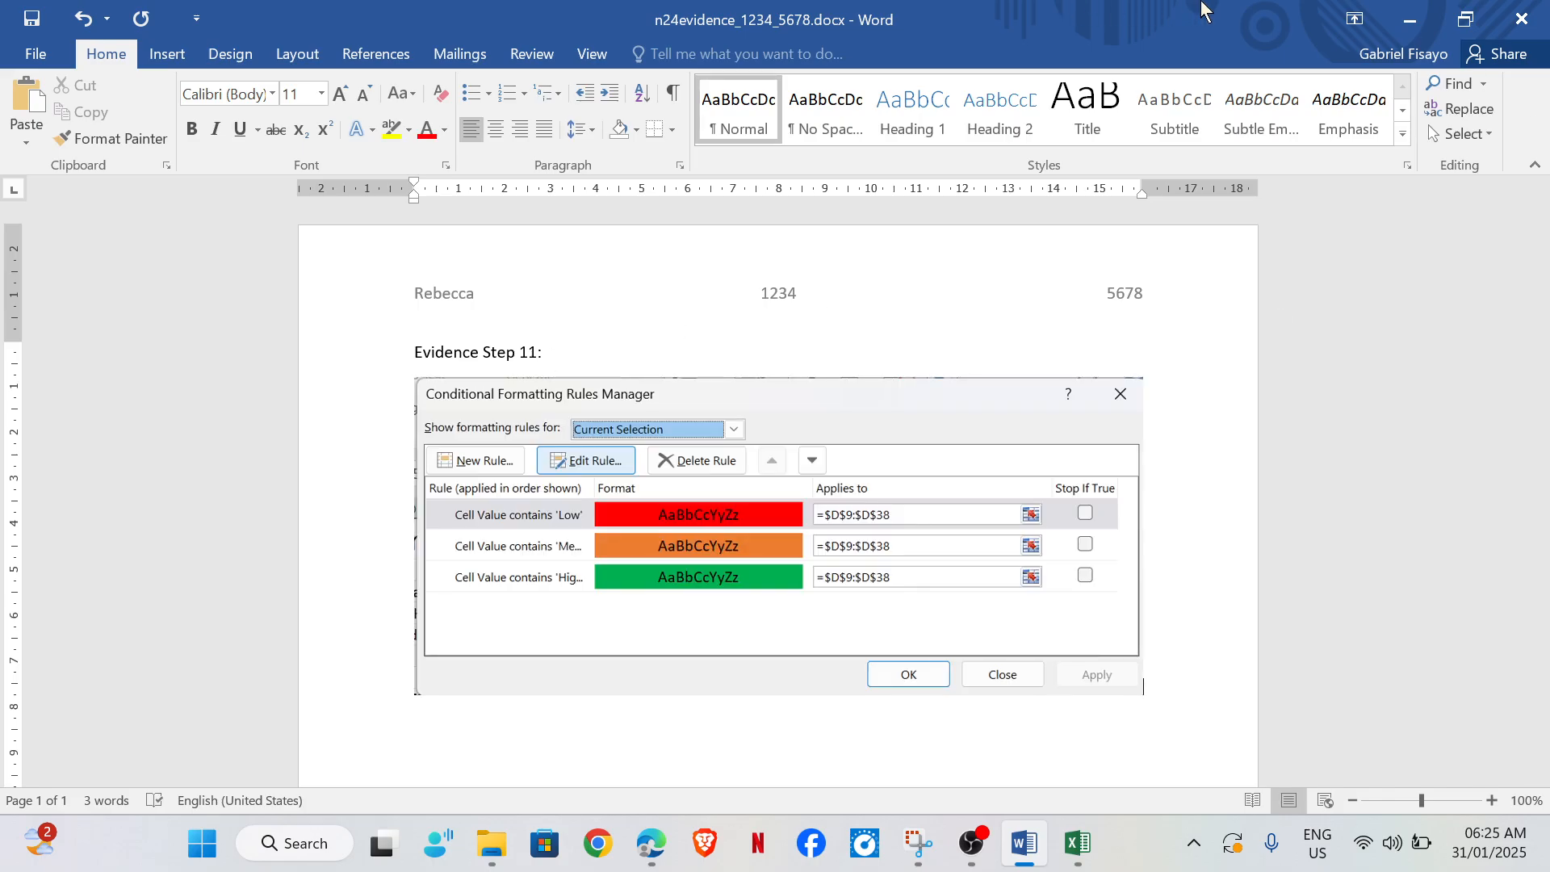
Step: In the question paper in Edge, tick question 11's screenshot instruction and underline AC38 in question 12
{"action": "mouse_move", "coordinate": [643, 854]}
{"action": "left_click", "coordinate": [643, 782]}
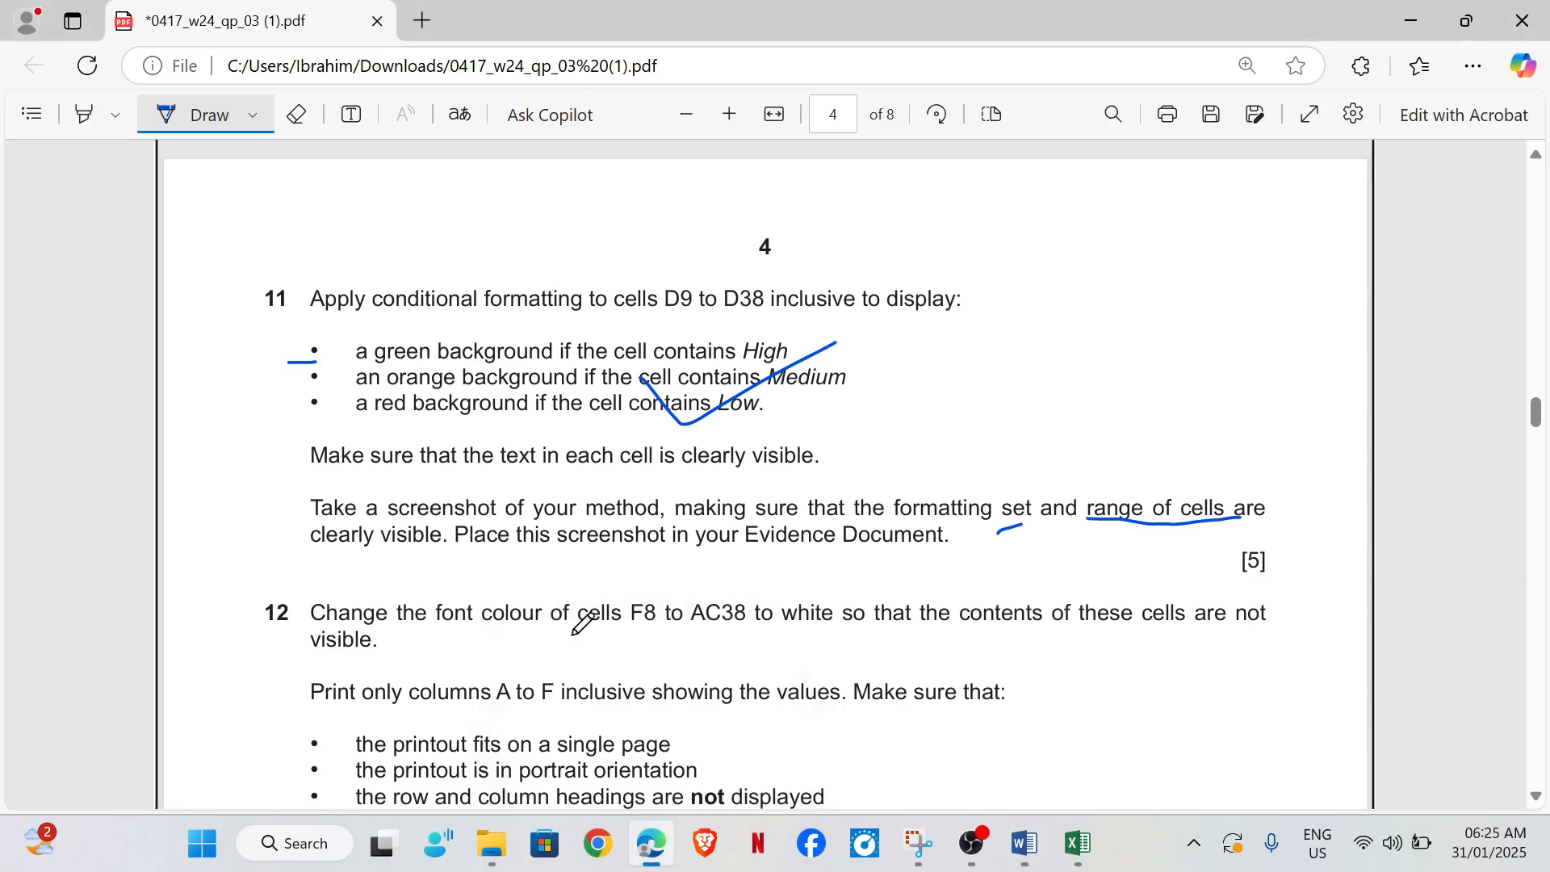
{"action": "mouse_move", "coordinate": [408, 513]}
{"action": "left_mouse_down"}
{"action": "mouse_move", "coordinate": [428, 525]}
{"action": "mouse_move", "coordinate": [628, 462]}
{"action": "left_mouse_up"}
{"action": "scroll", "coordinate": [633, 468], "scroll_direction": "down", "scroll_amount": 3}
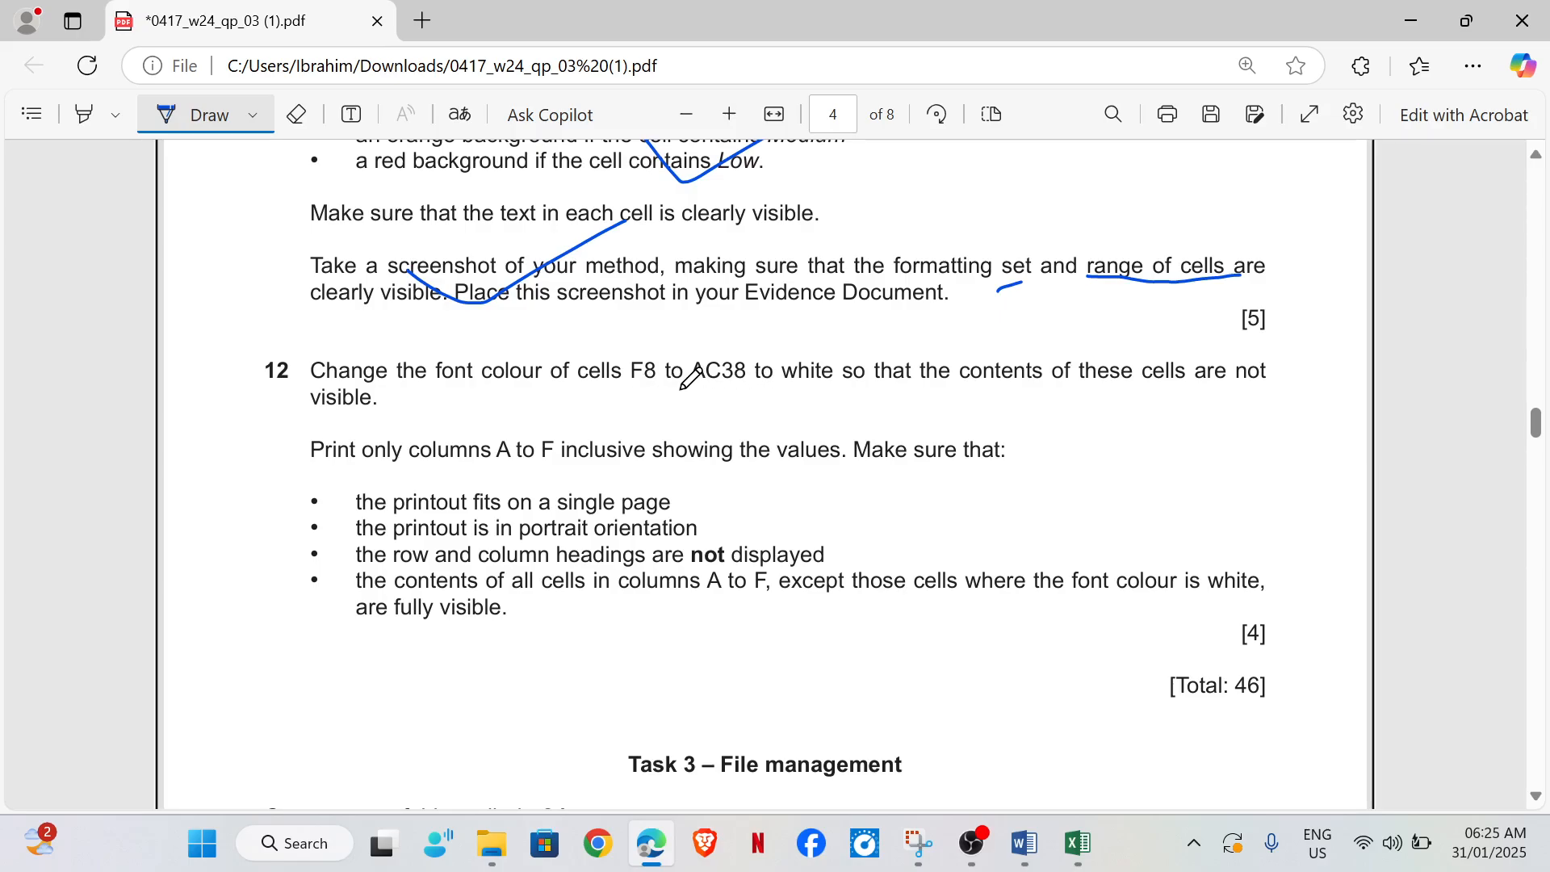
{"action": "left_click_drag", "start_coordinate": [682, 389], "coordinate": [749, 390]}
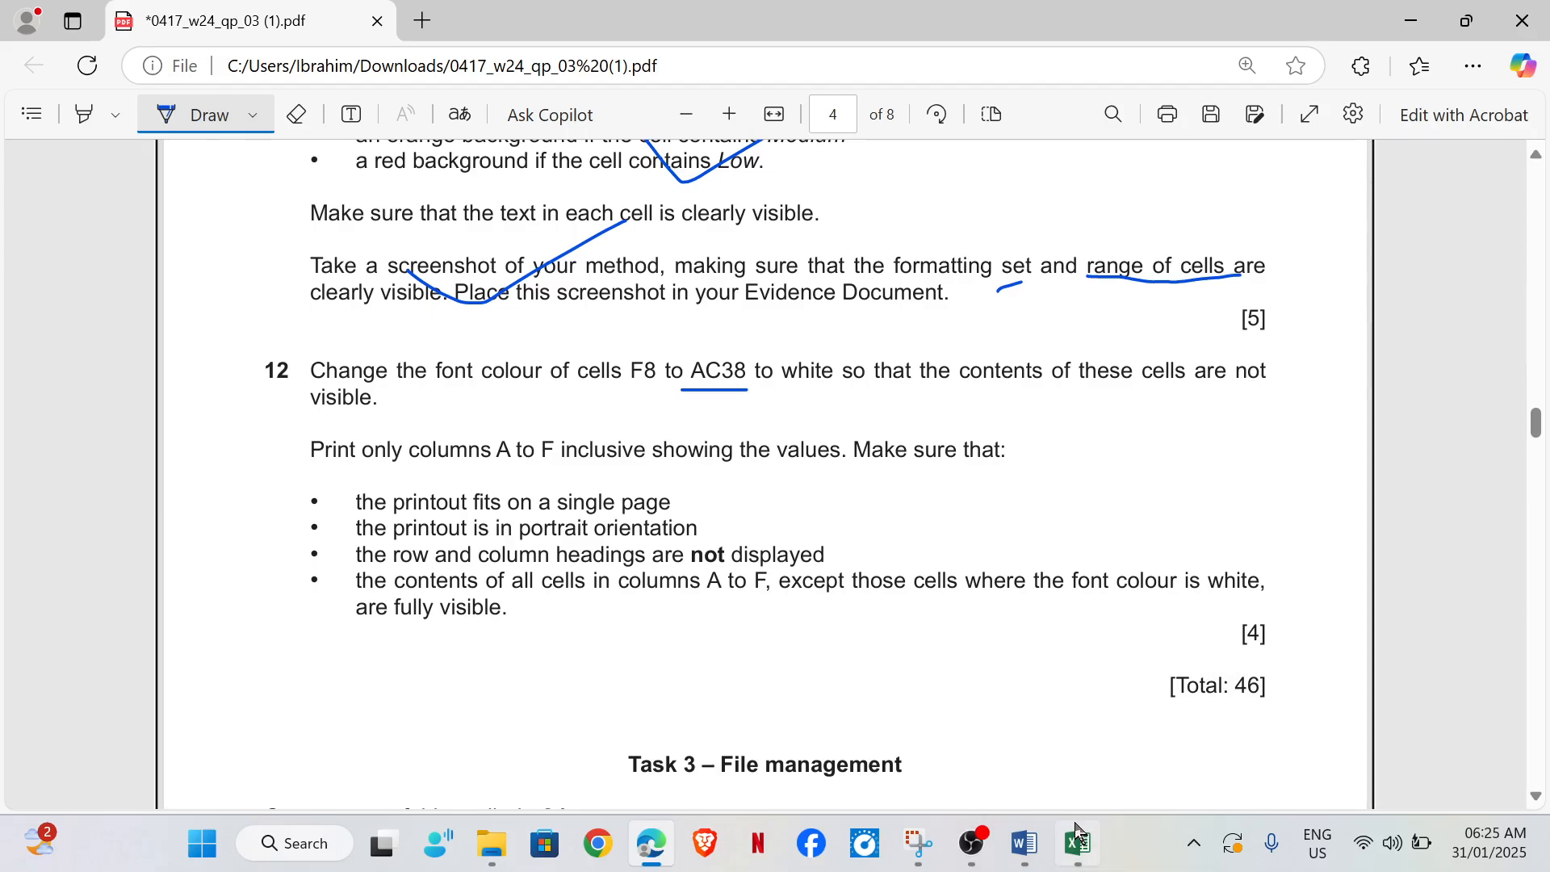
Step: Switch to the Excel workbook and set the font colour of cells F8 to AC38 to white
{"action": "mouse_move", "coordinate": [1086, 846]}
{"action": "left_click", "coordinate": [1094, 747]}
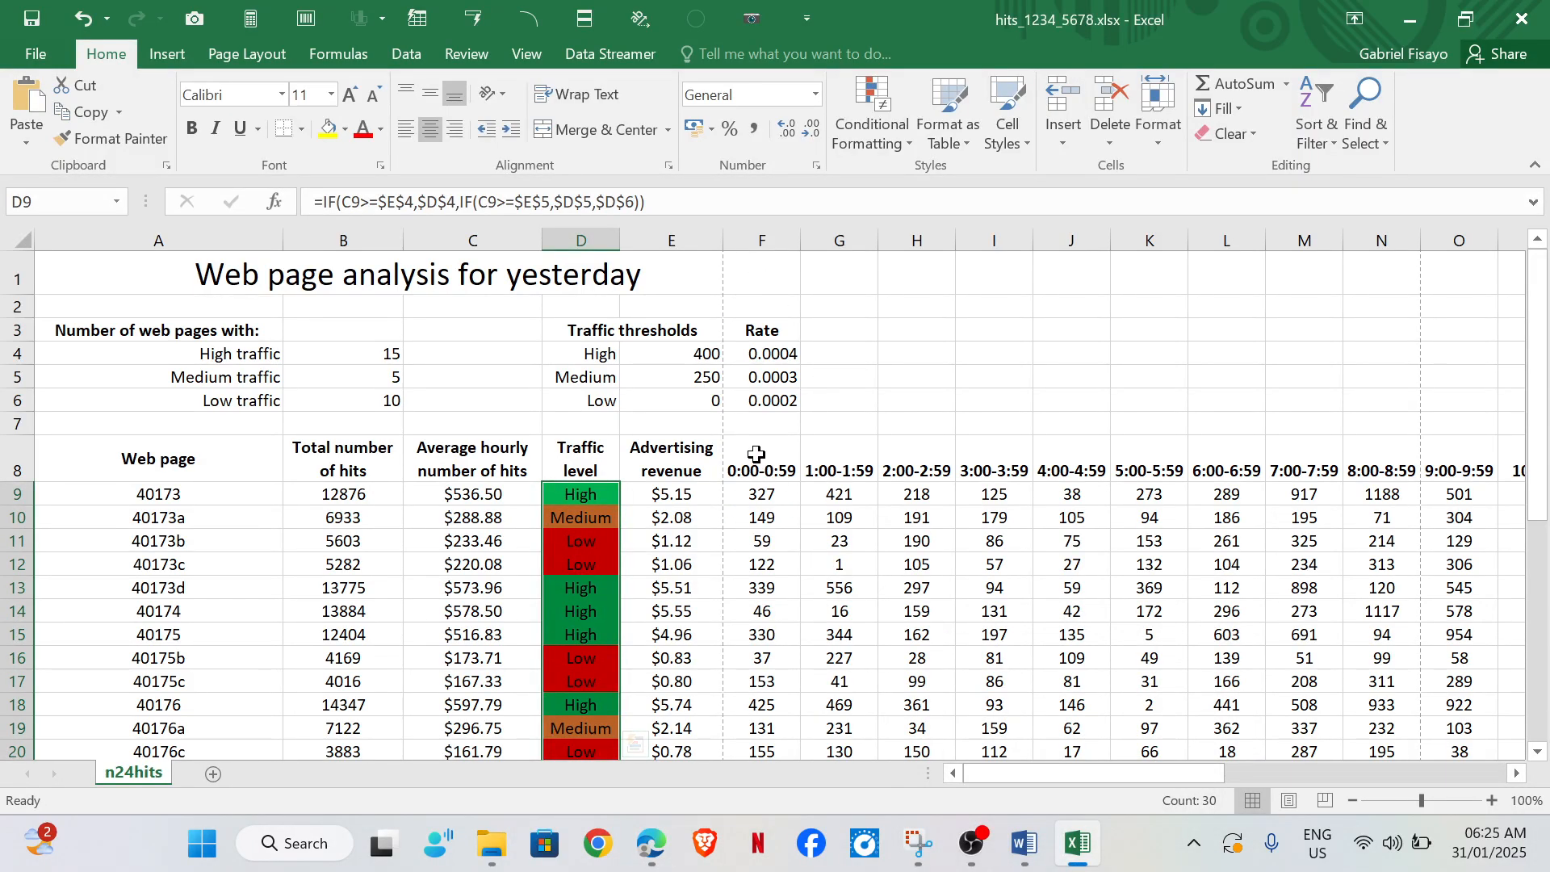
{"action": "left_click_drag", "start_coordinate": [762, 464], "coordinate": [1236, 491]}
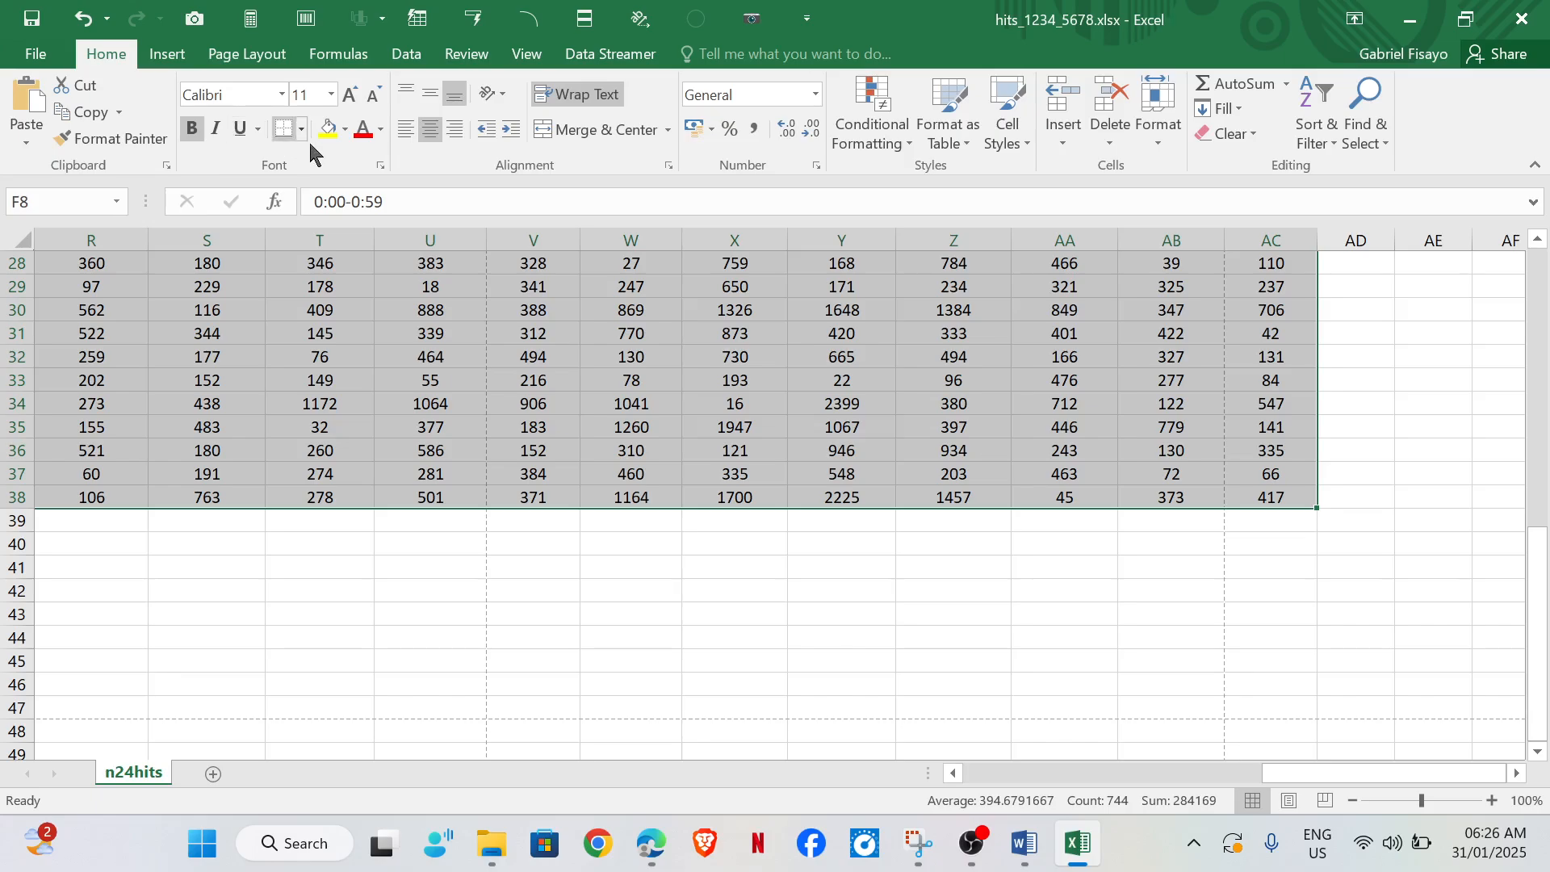
{"action": "left_click", "coordinate": [377, 138]}
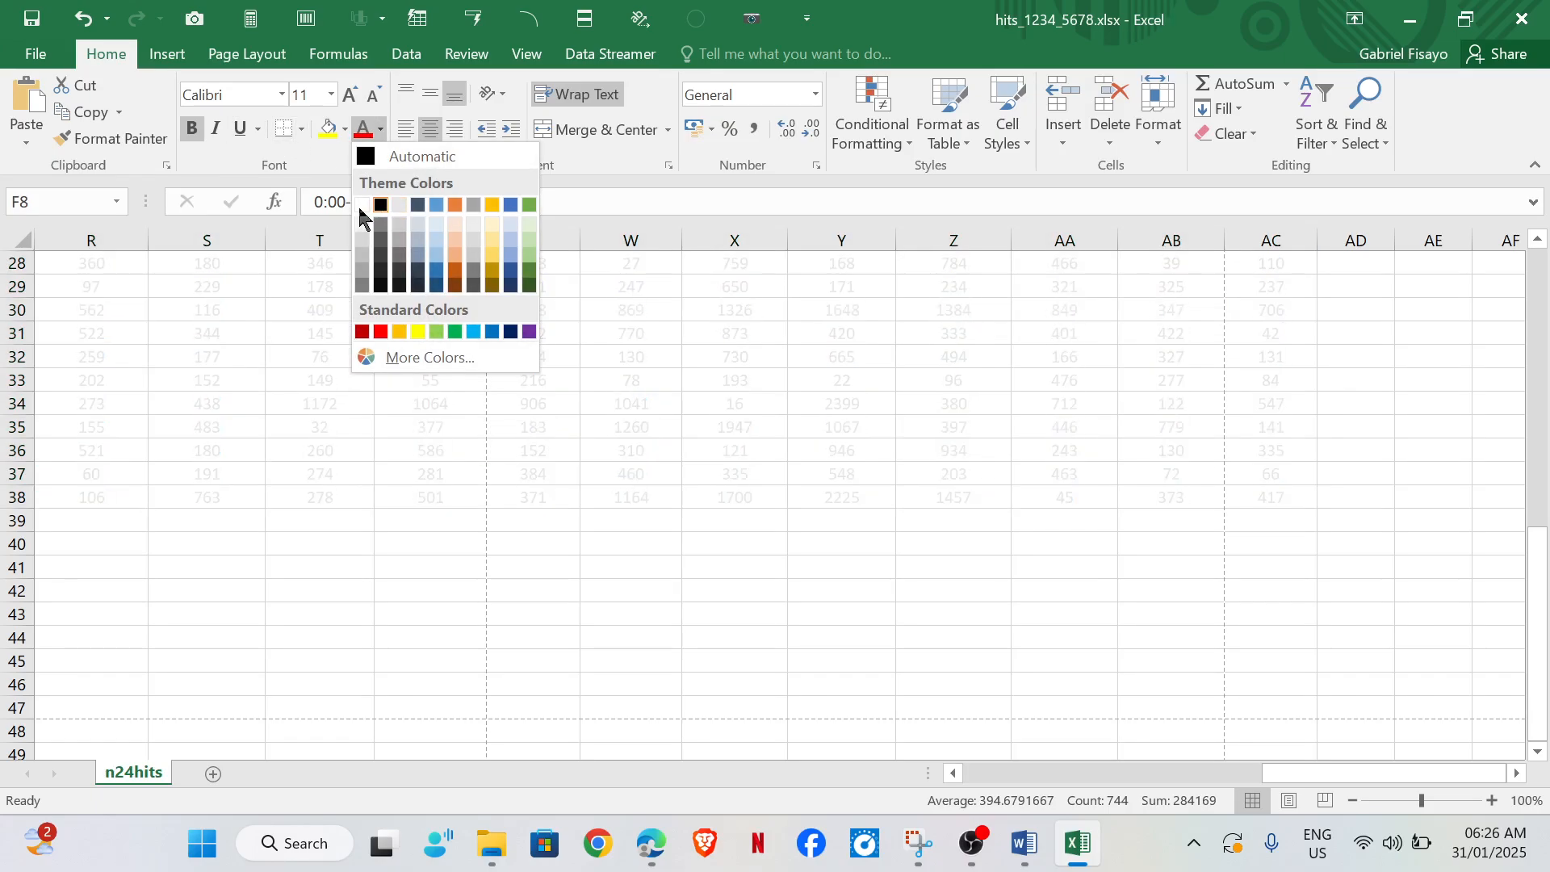
{"action": "left_click", "coordinate": [368, 208]}
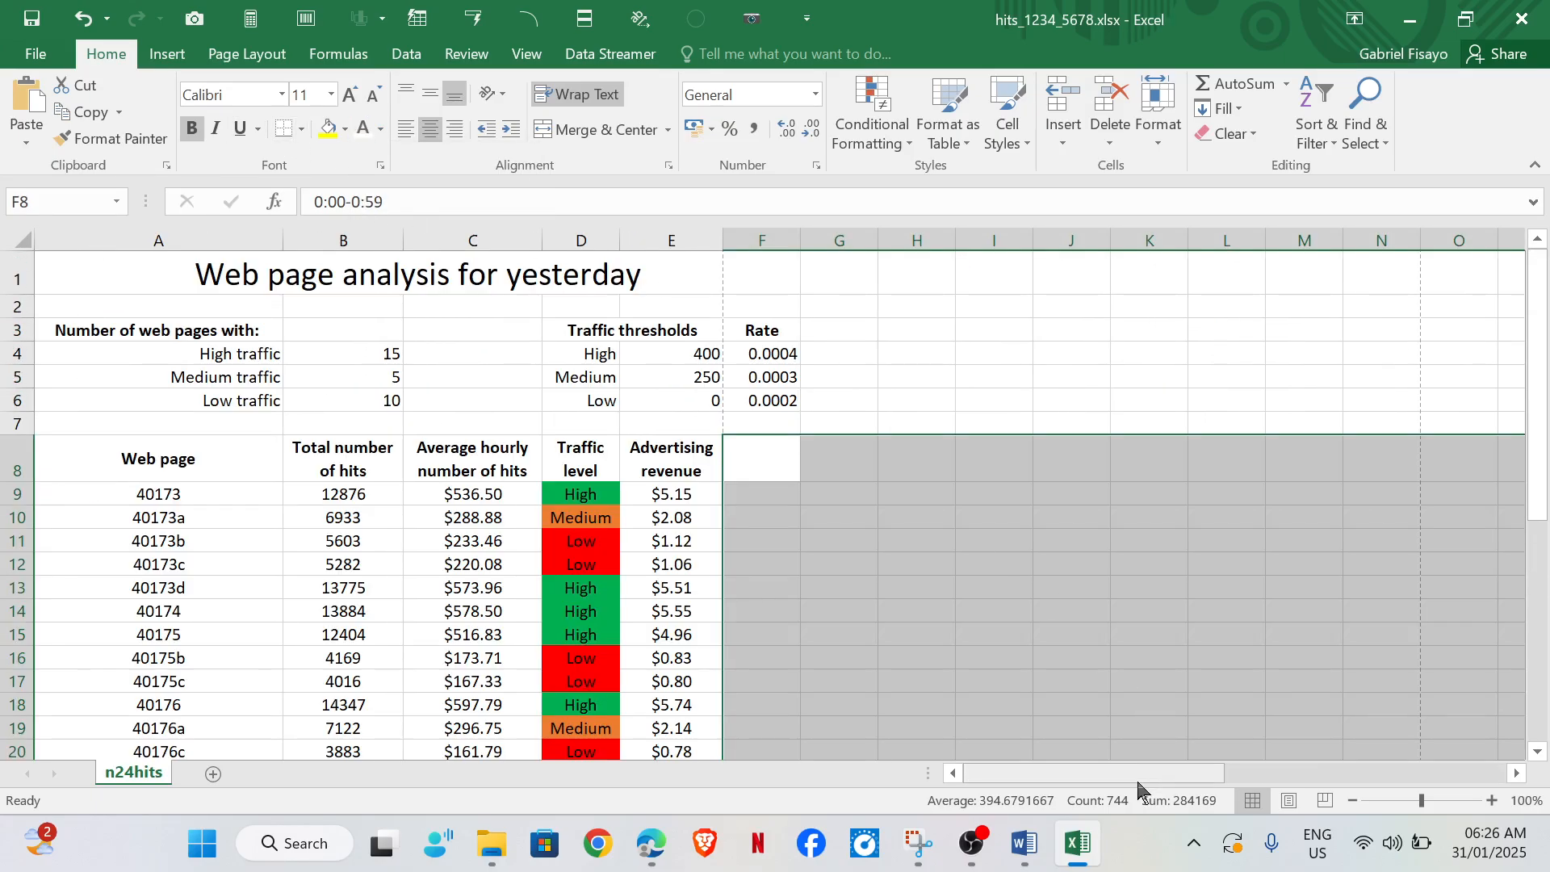
Step: Switch to the question paper in Edge and underline the column range "A to F" in question 12
{"action": "mouse_move", "coordinate": [651, 844]}
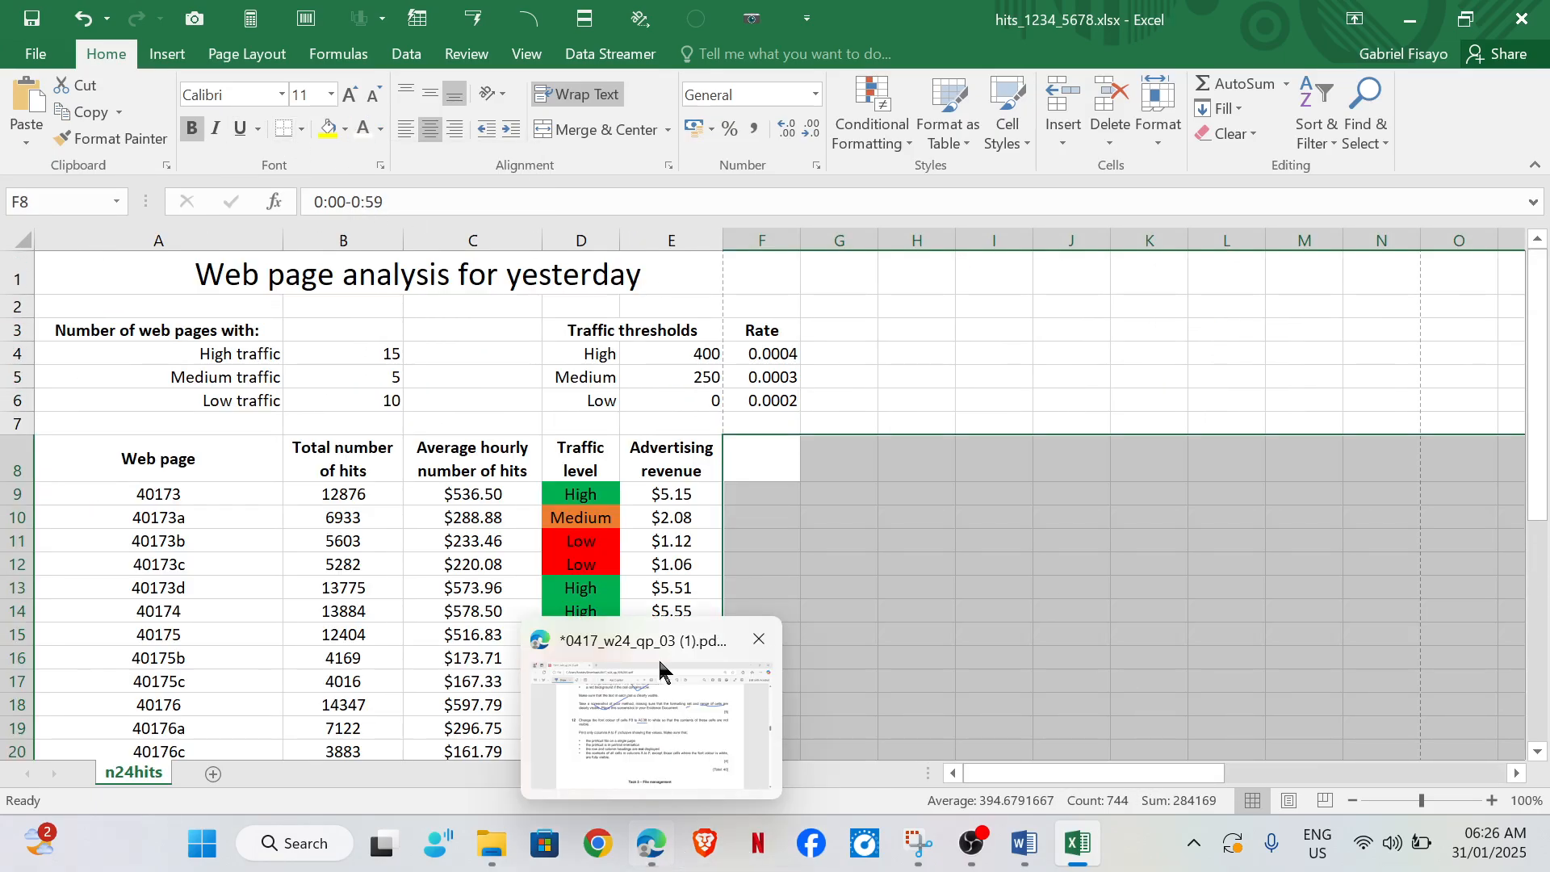
{"action": "left_click", "coordinate": [657, 656]}
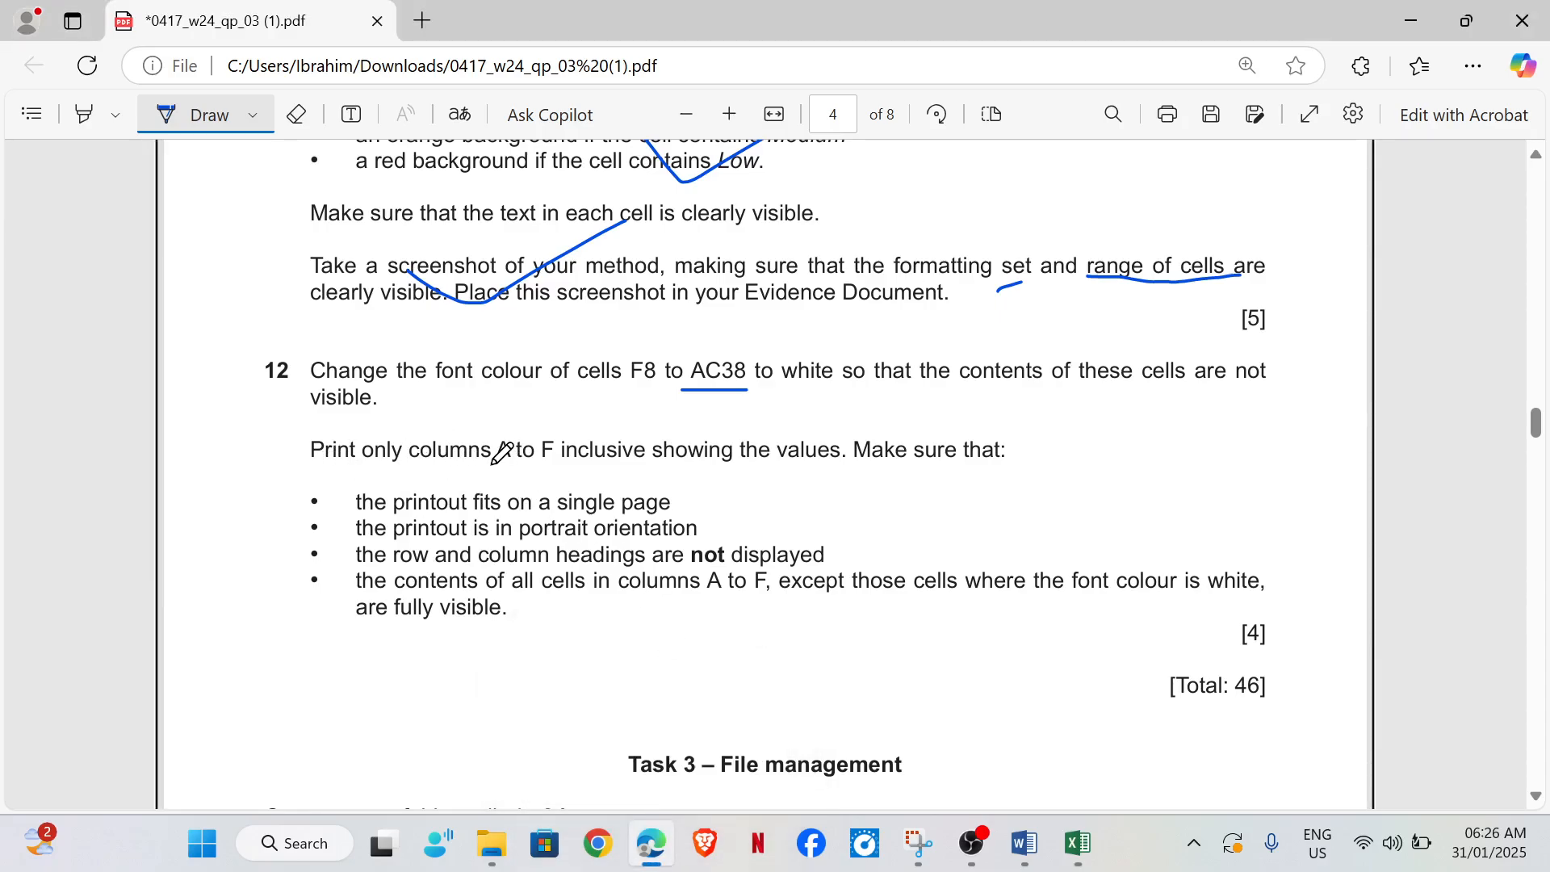
{"action": "left_click_drag", "start_coordinate": [492, 465], "coordinate": [549, 472]}
Step: Select column F in the Excel workbook to check the print range, and return to question 12's printout requirements in Edge
{"action": "mouse_move", "coordinate": [1091, 841]}
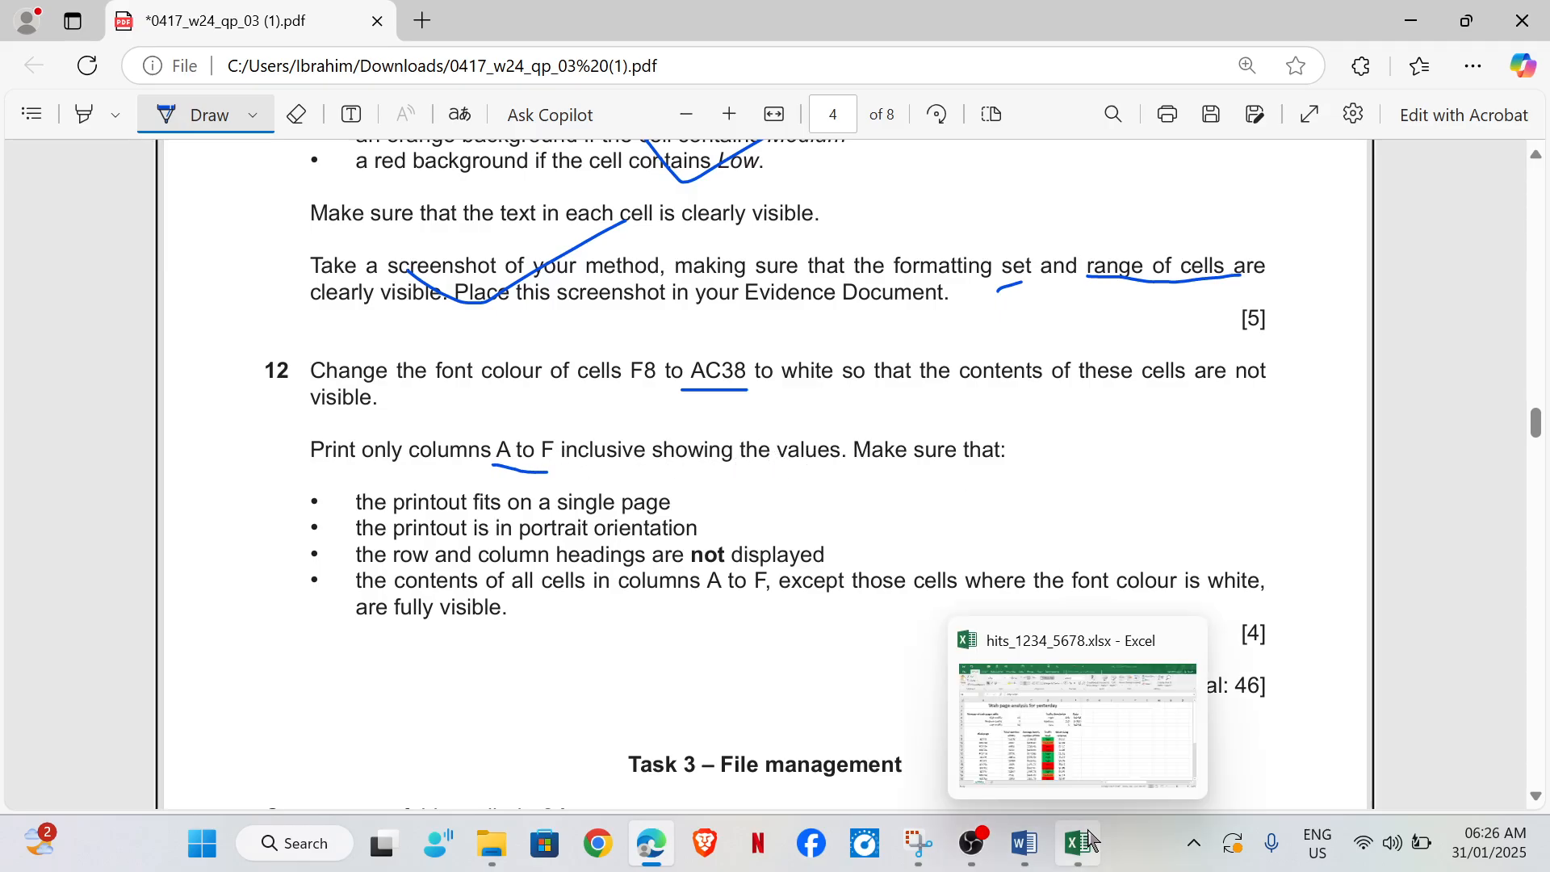
{"action": "left_click", "coordinate": [1089, 752]}
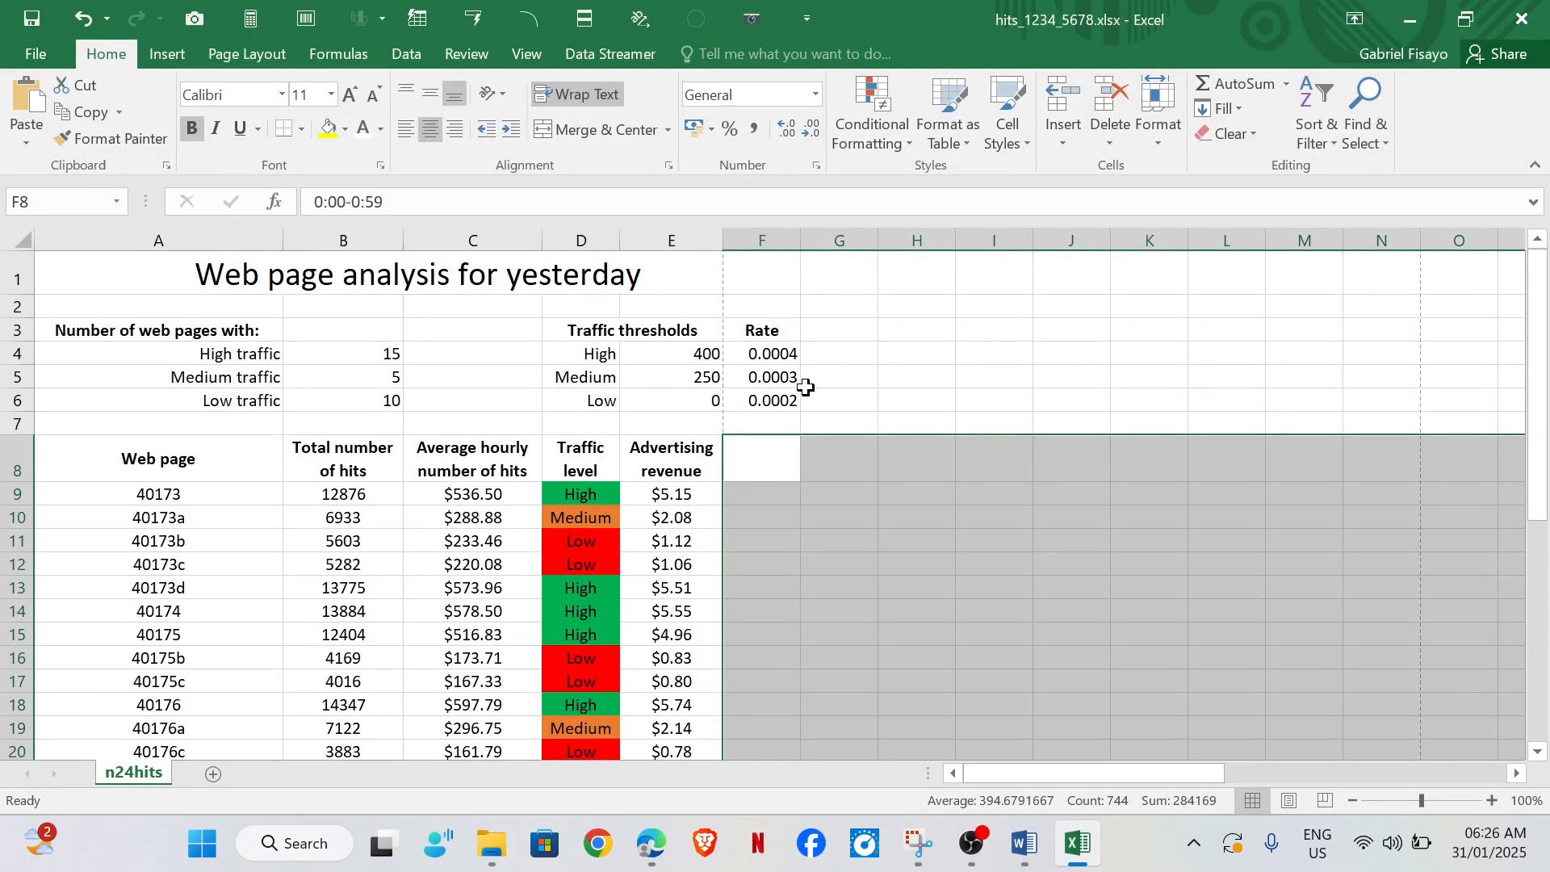
{"action": "left_click", "coordinate": [788, 240]}
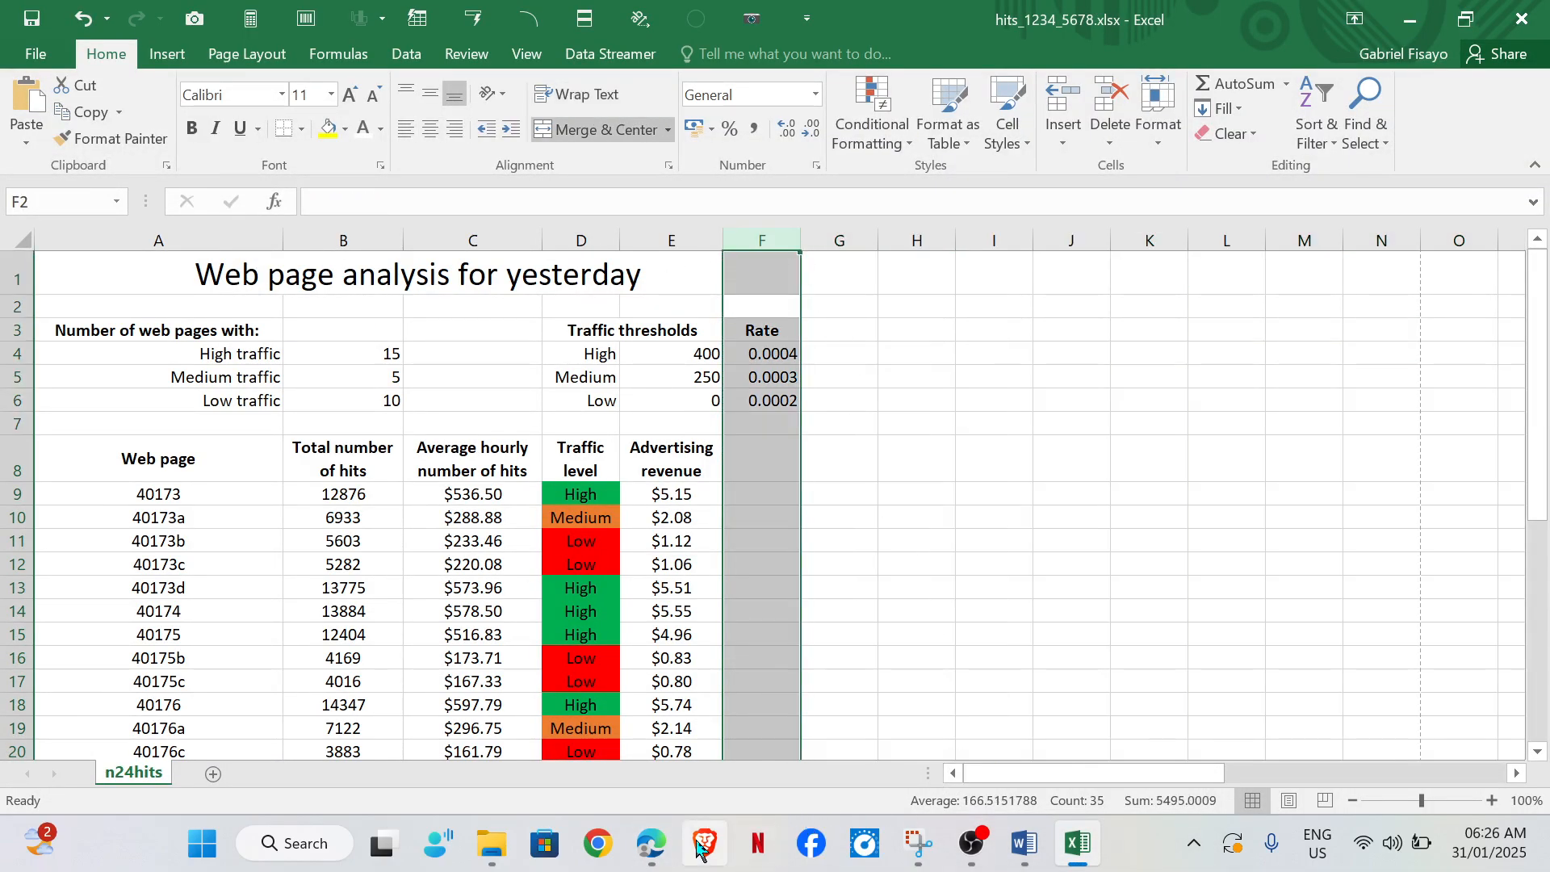
{"action": "left_click", "coordinate": [632, 843]}
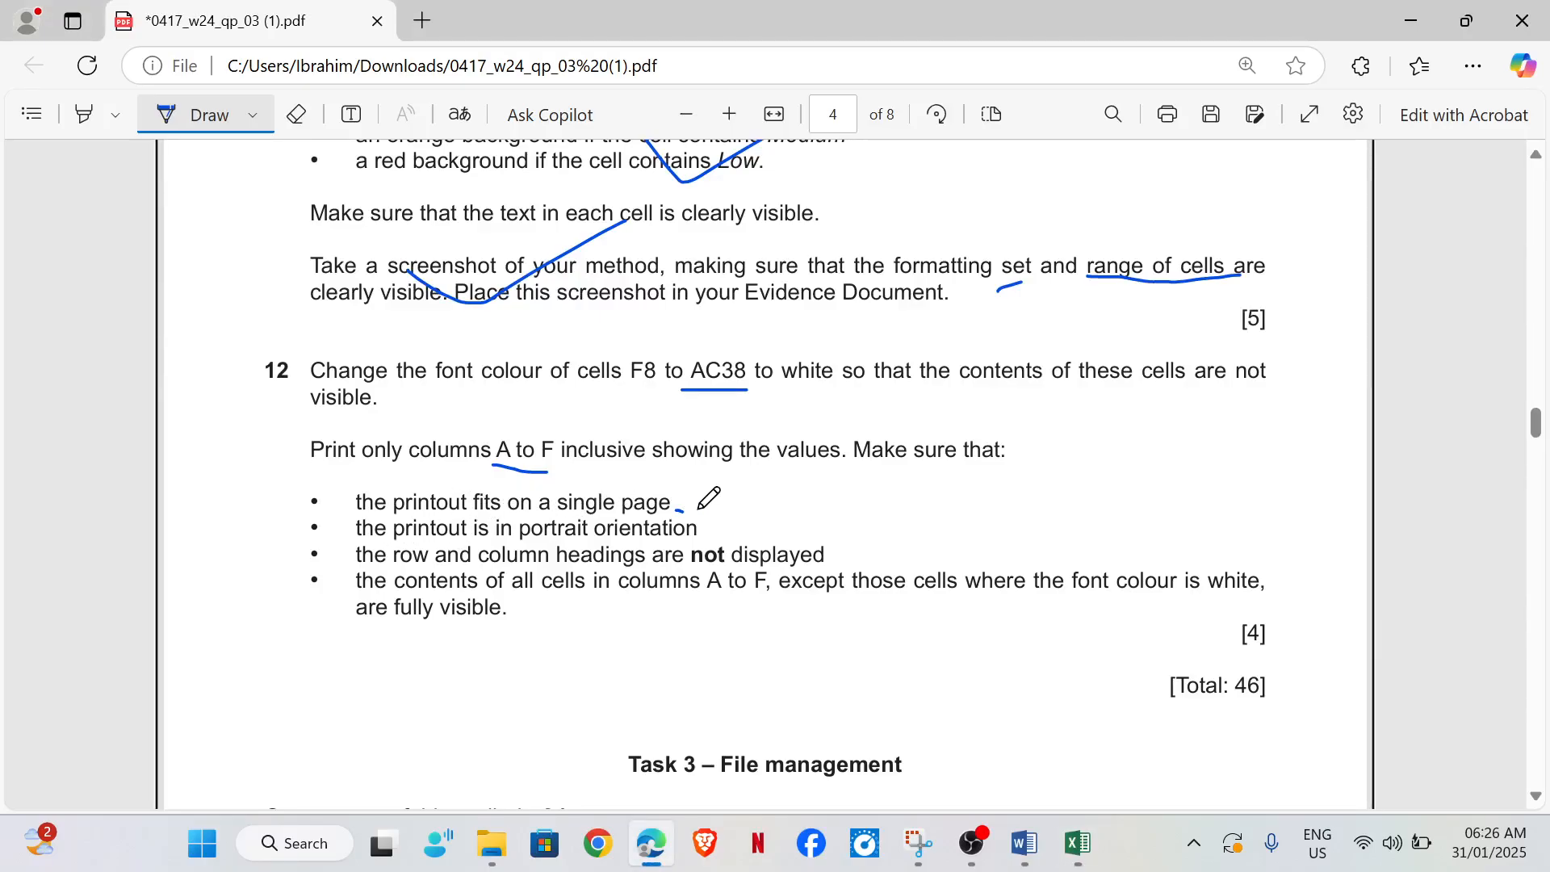
Step: Switch to the Excel workbook and select cells A1 to F38 as the print range
{"action": "left_click", "coordinate": [1078, 842]}
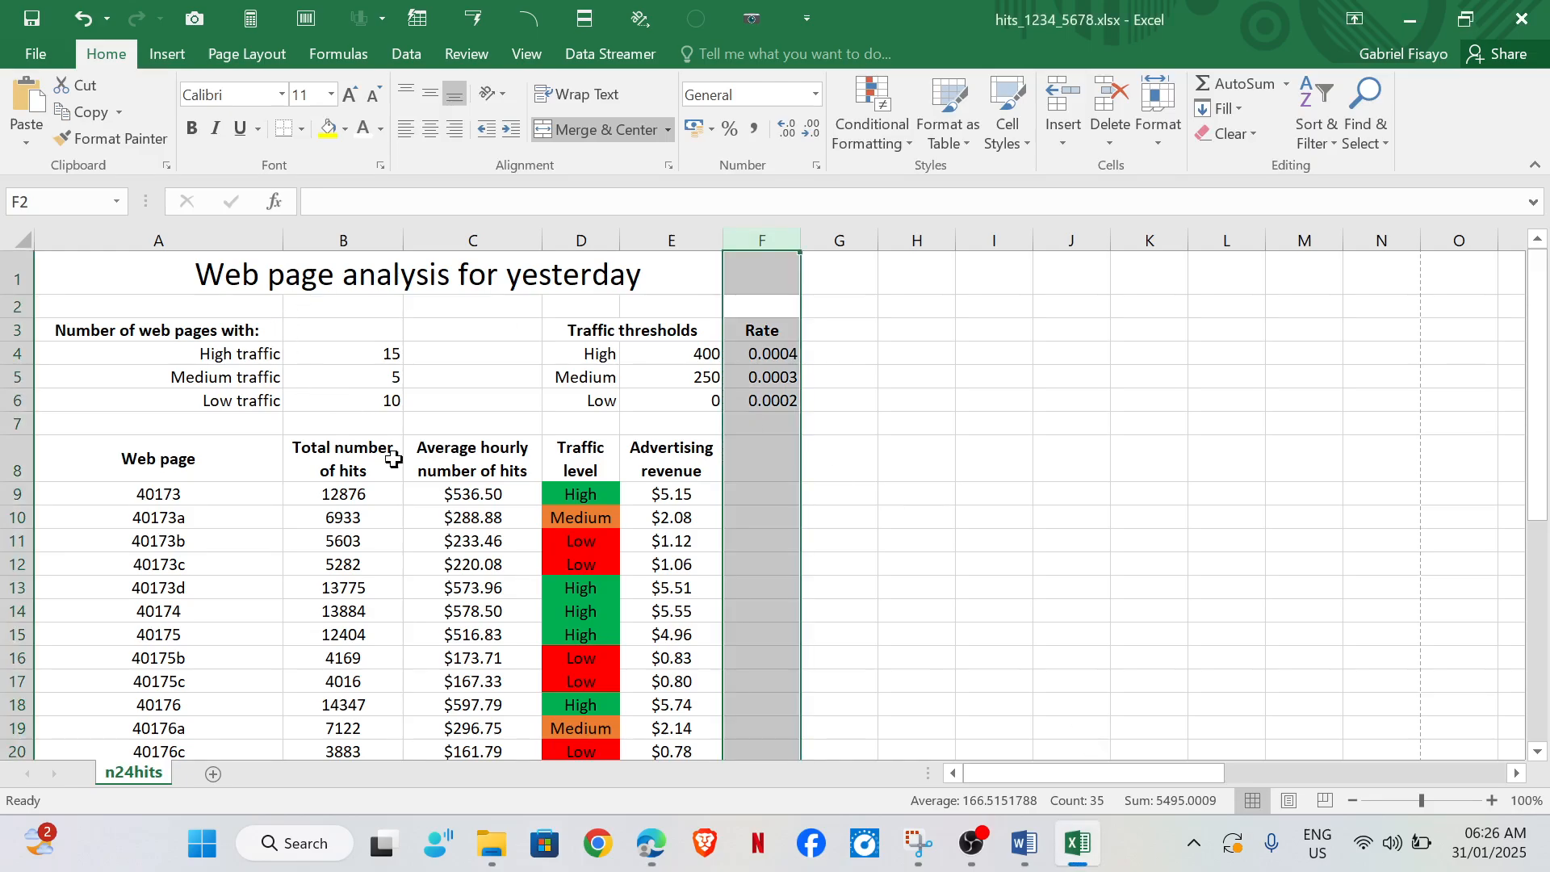
{"action": "left_click", "coordinate": [1027, 467]}
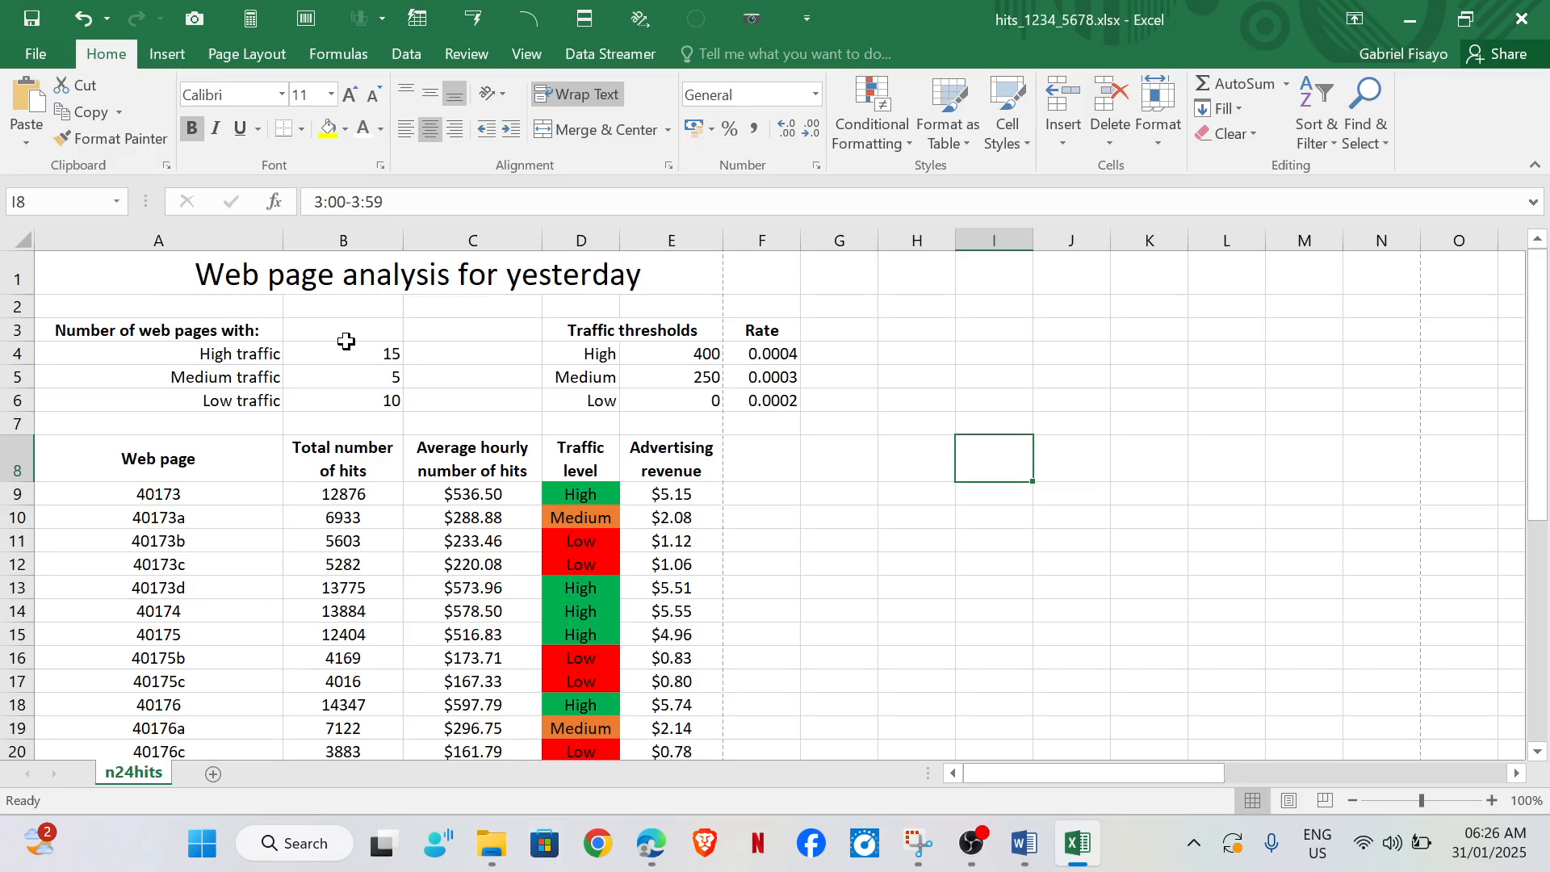
{"action": "left_click_drag", "start_coordinate": [102, 268], "coordinate": [310, 781]}
{"action": "left_click_drag", "start_coordinate": [333, 699], "coordinate": [333, 699]}
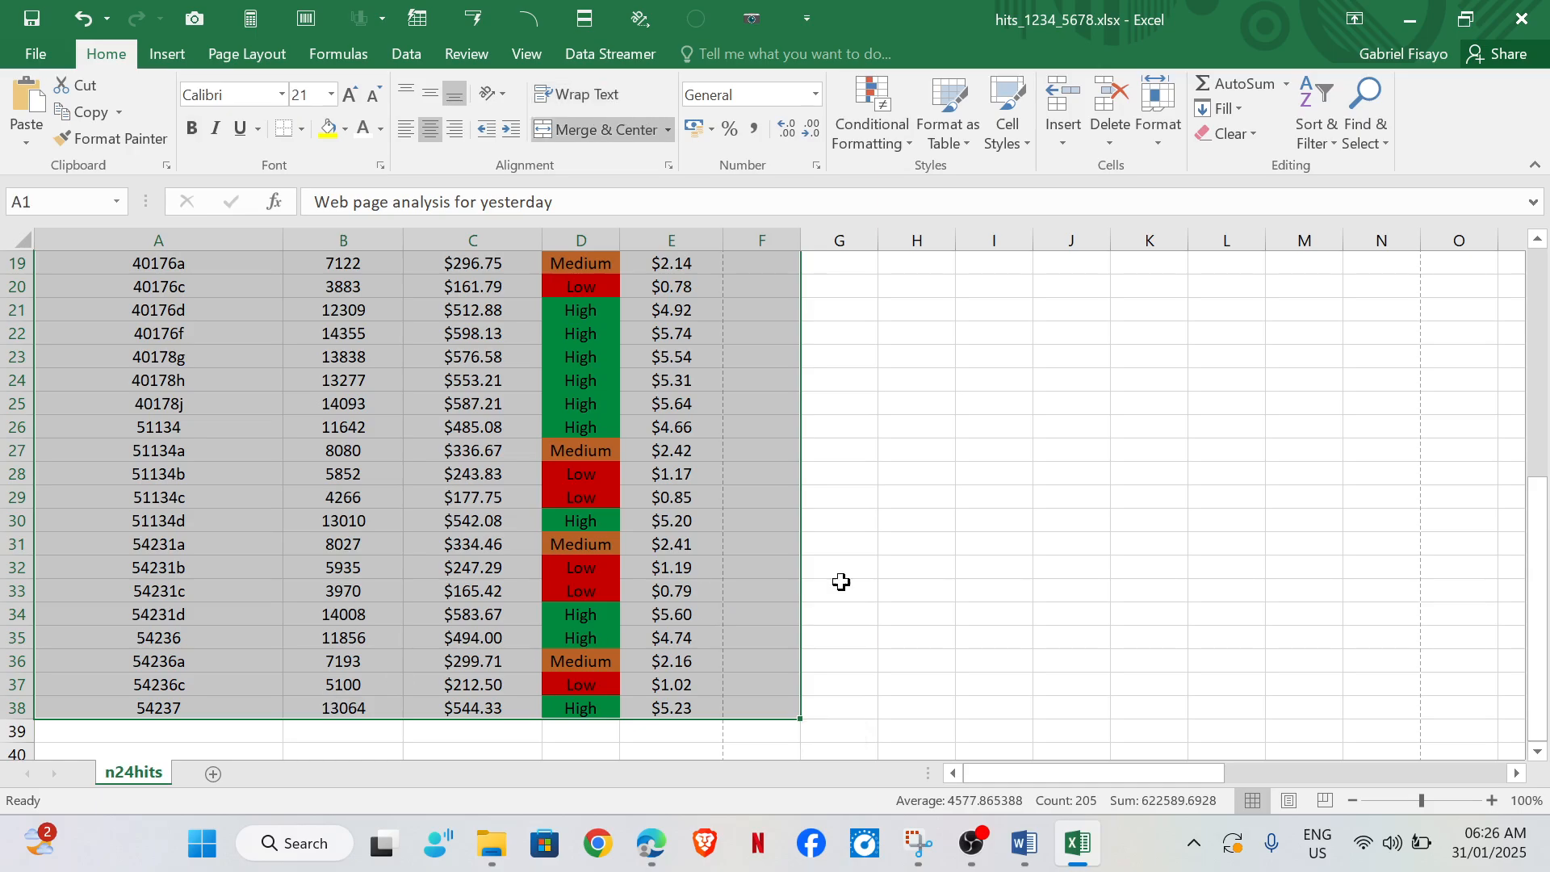
{"action": "scroll", "coordinate": [831, 558], "scroll_direction": "up", "scroll_amount": 6}
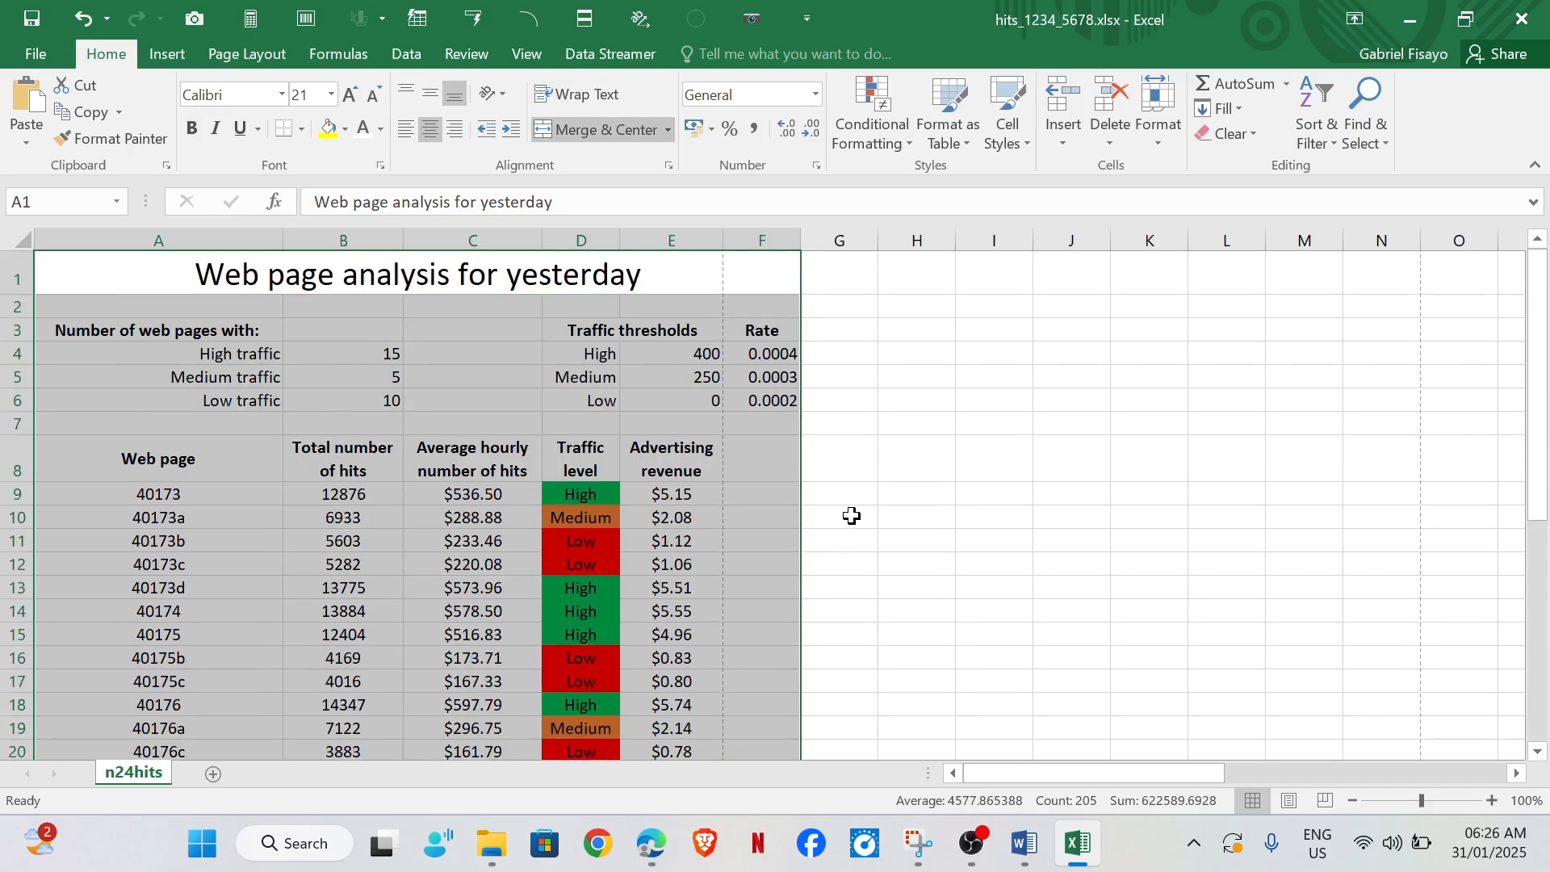
Step: Switch to the question paper in Edge and examine question 2's sample layout for rows 1 to 8
{"action": "mouse_move", "coordinate": [650, 843]}
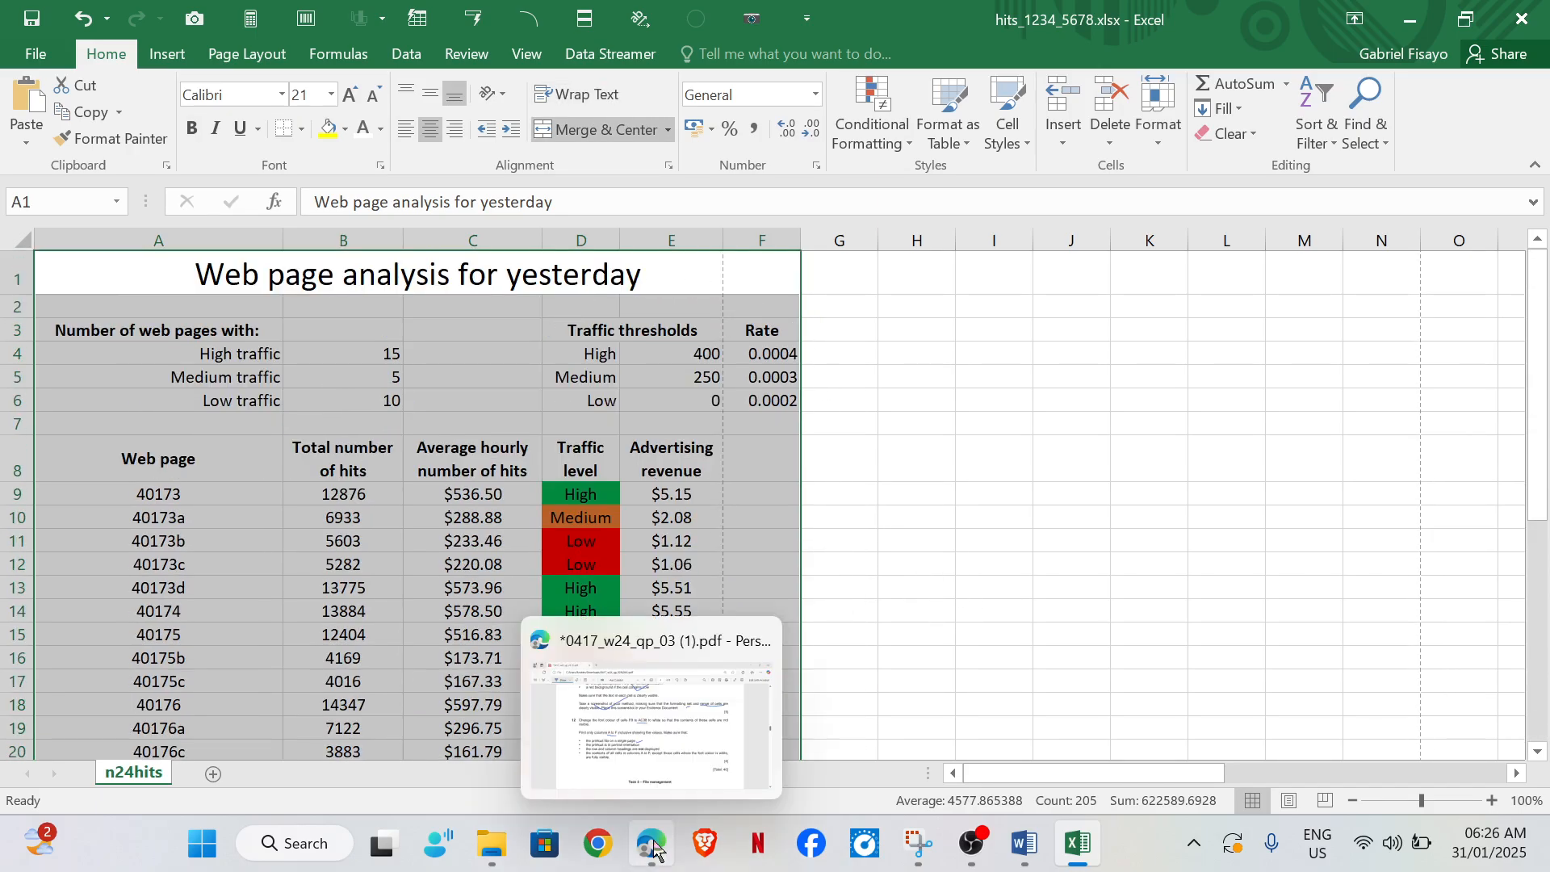
{"action": "left_click", "coordinate": [670, 731]}
{"action": "scroll", "coordinate": [566, 504], "scroll_direction": "up", "scroll_amount": 10}
{"action": "scroll", "coordinate": [567, 505], "scroll_direction": "up", "scroll_amount": 10}
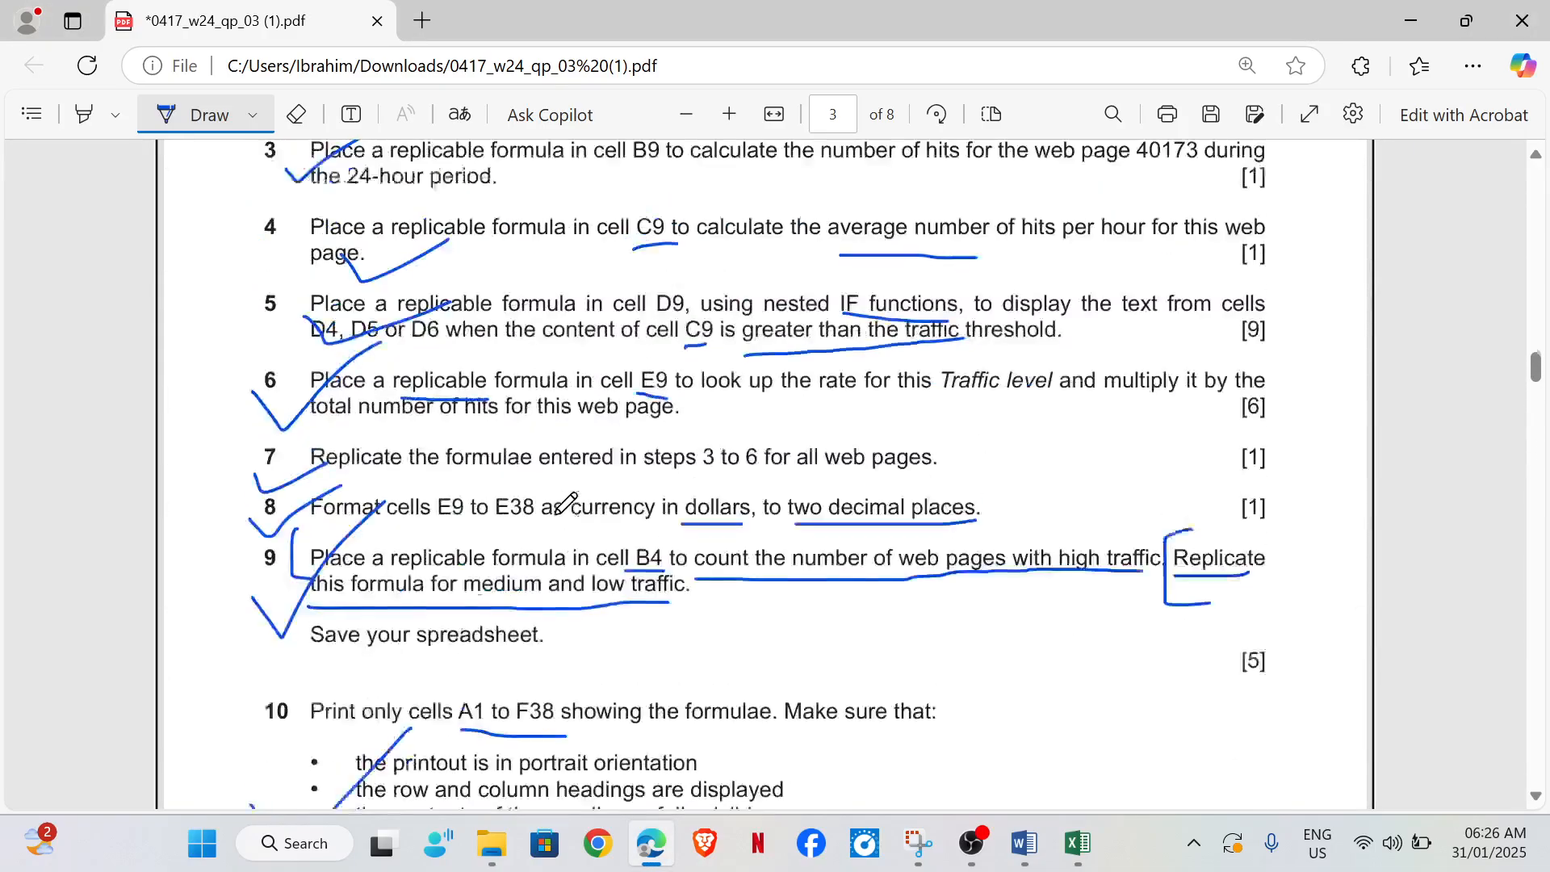
{"action": "scroll", "coordinate": [567, 504], "scroll_direction": "down", "scroll_amount": 2}
{"action": "scroll", "coordinate": [565, 500], "scroll_direction": "down", "scroll_amount": 2}
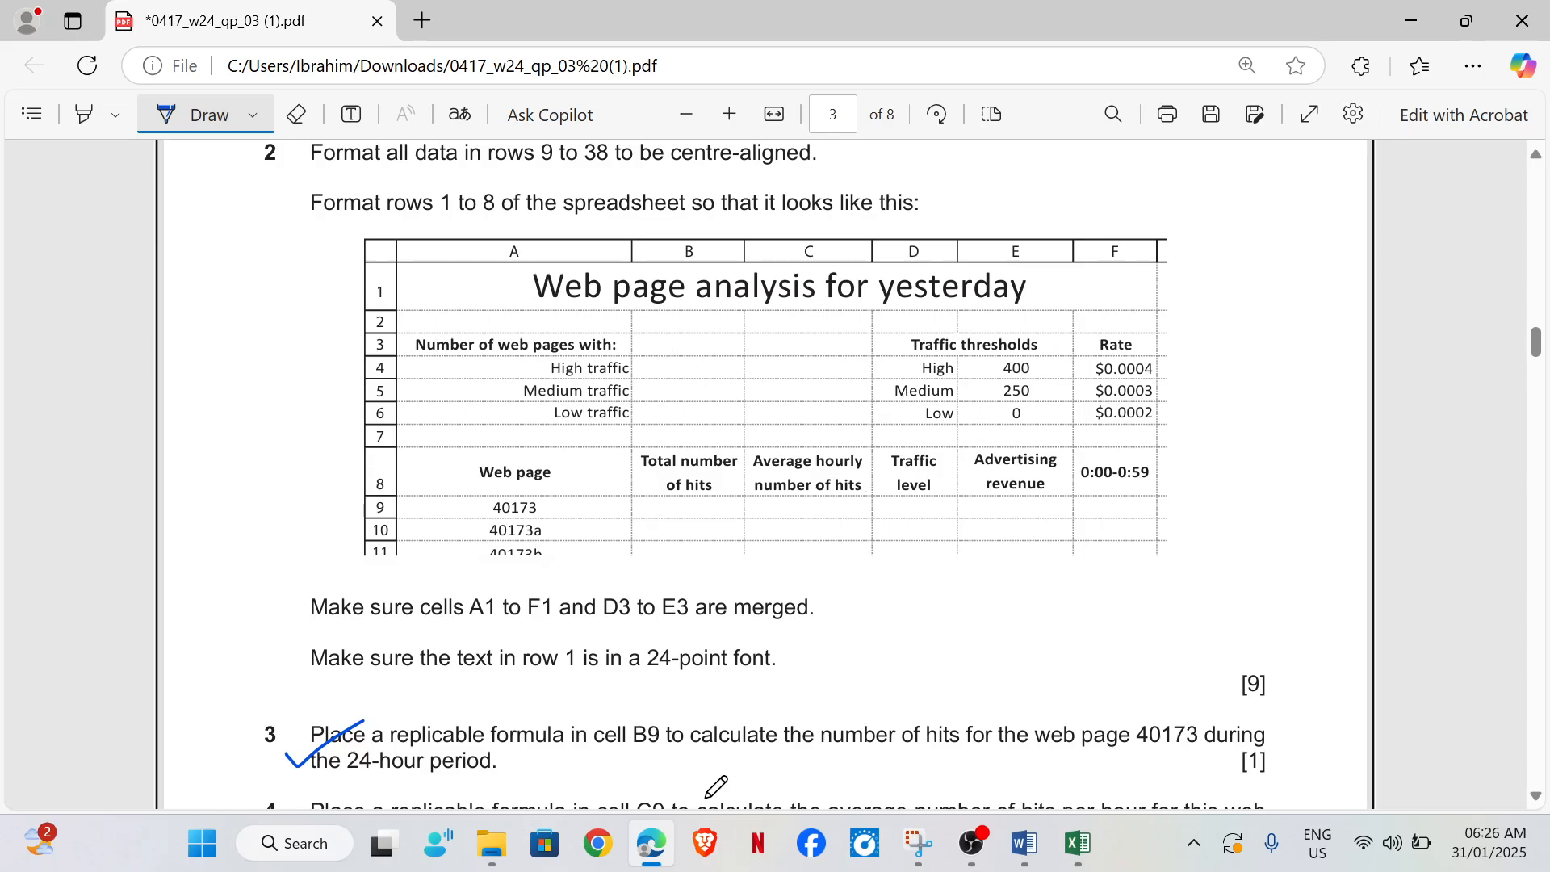
Step: Switch to the Excel workbook and centre-align the traffic threshold values in cells E4 to E6
{"action": "mouse_move", "coordinate": [1089, 828]}
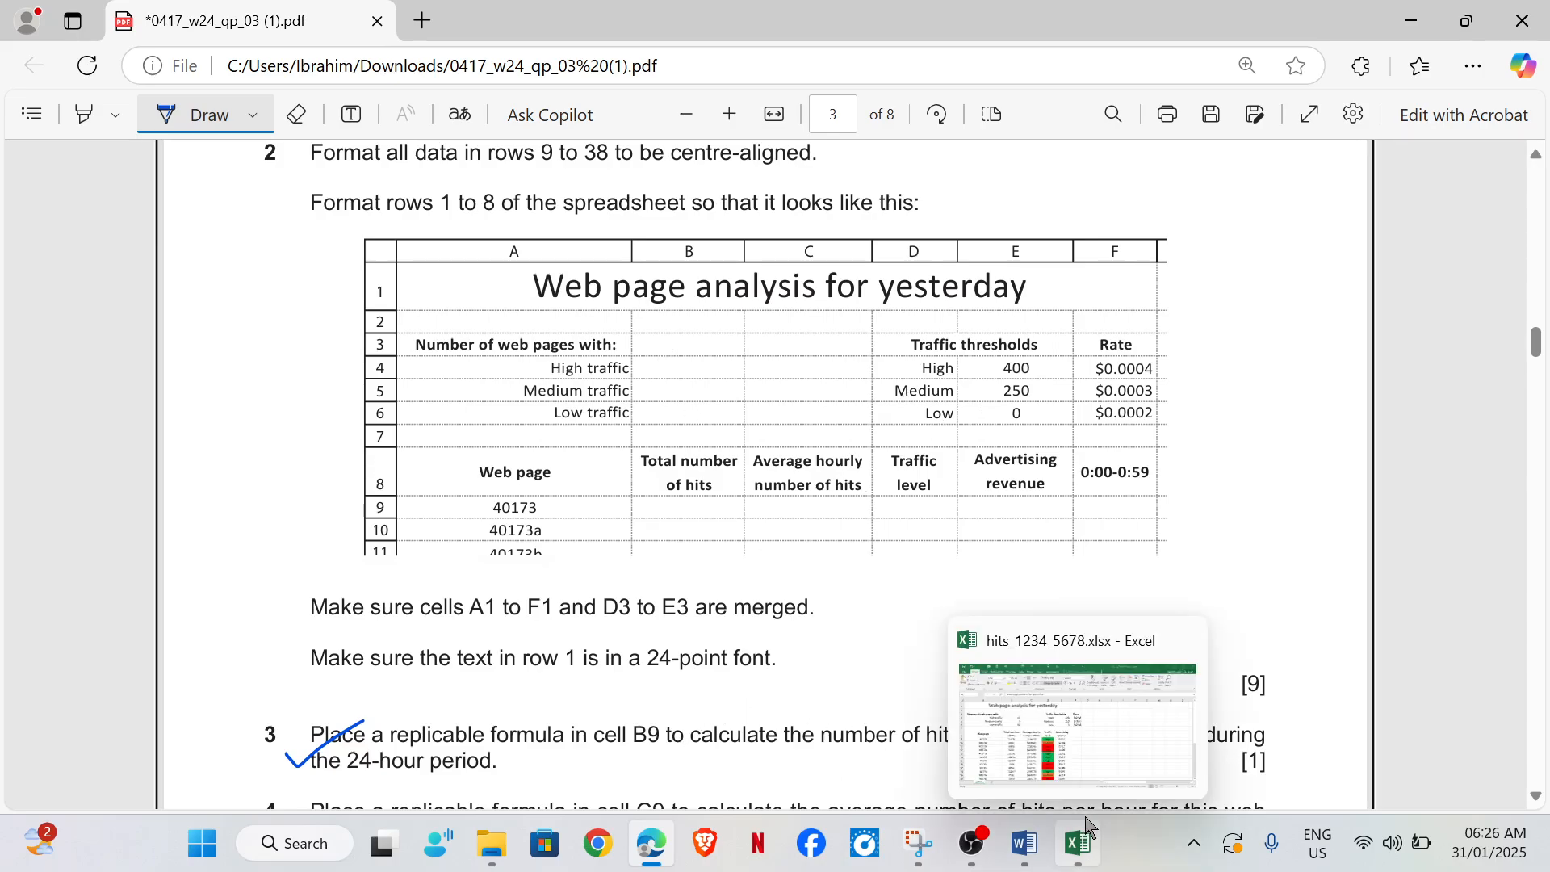
{"action": "mouse_move", "coordinate": [1100, 771]}
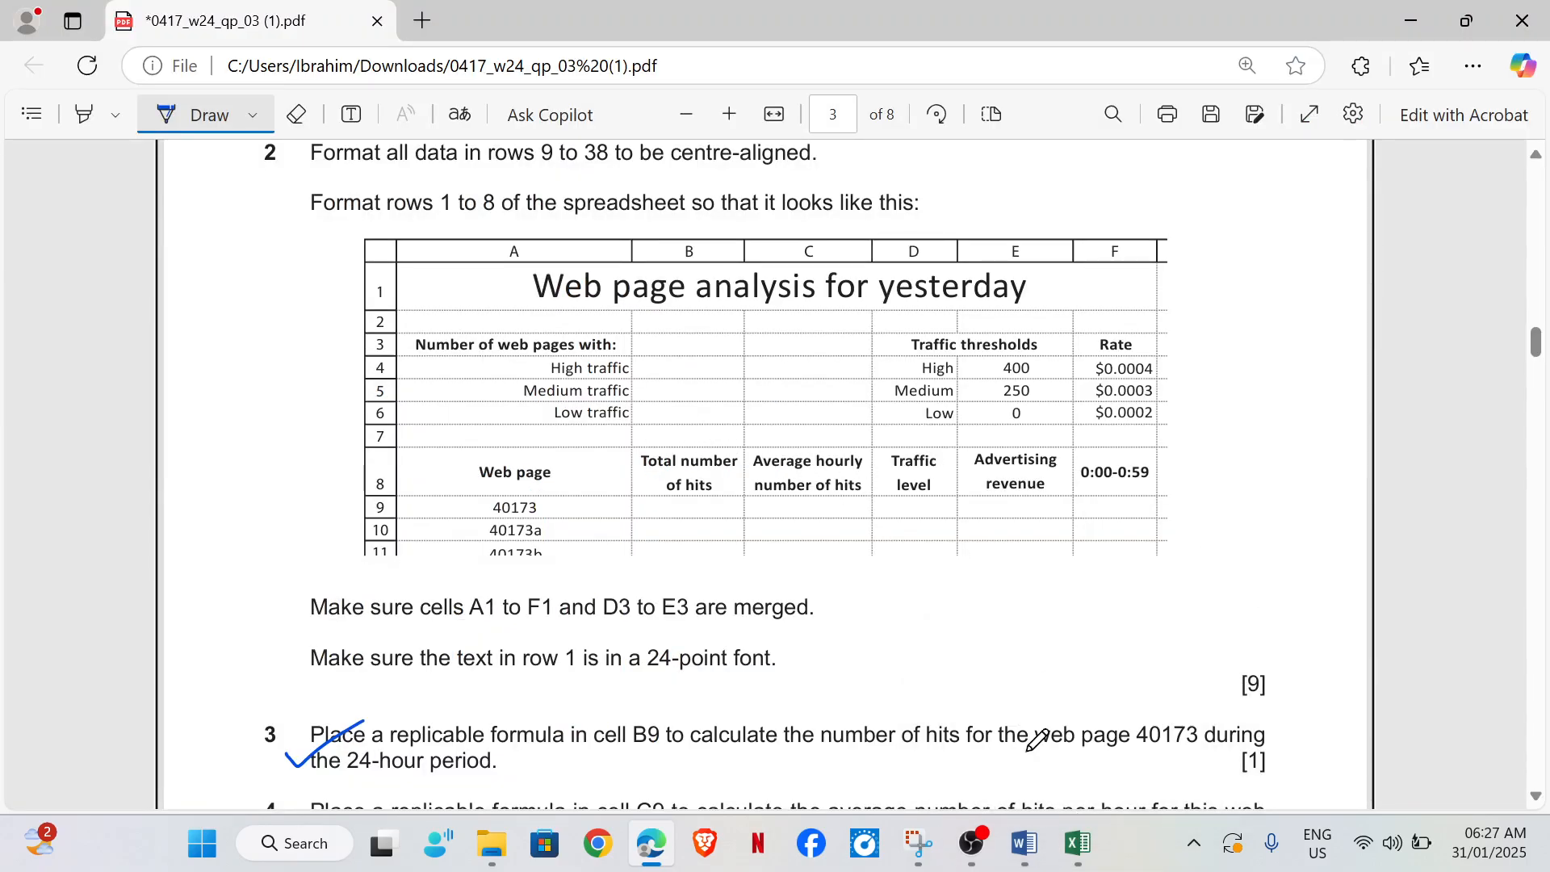
{"action": "left_click", "coordinate": [1072, 685]}
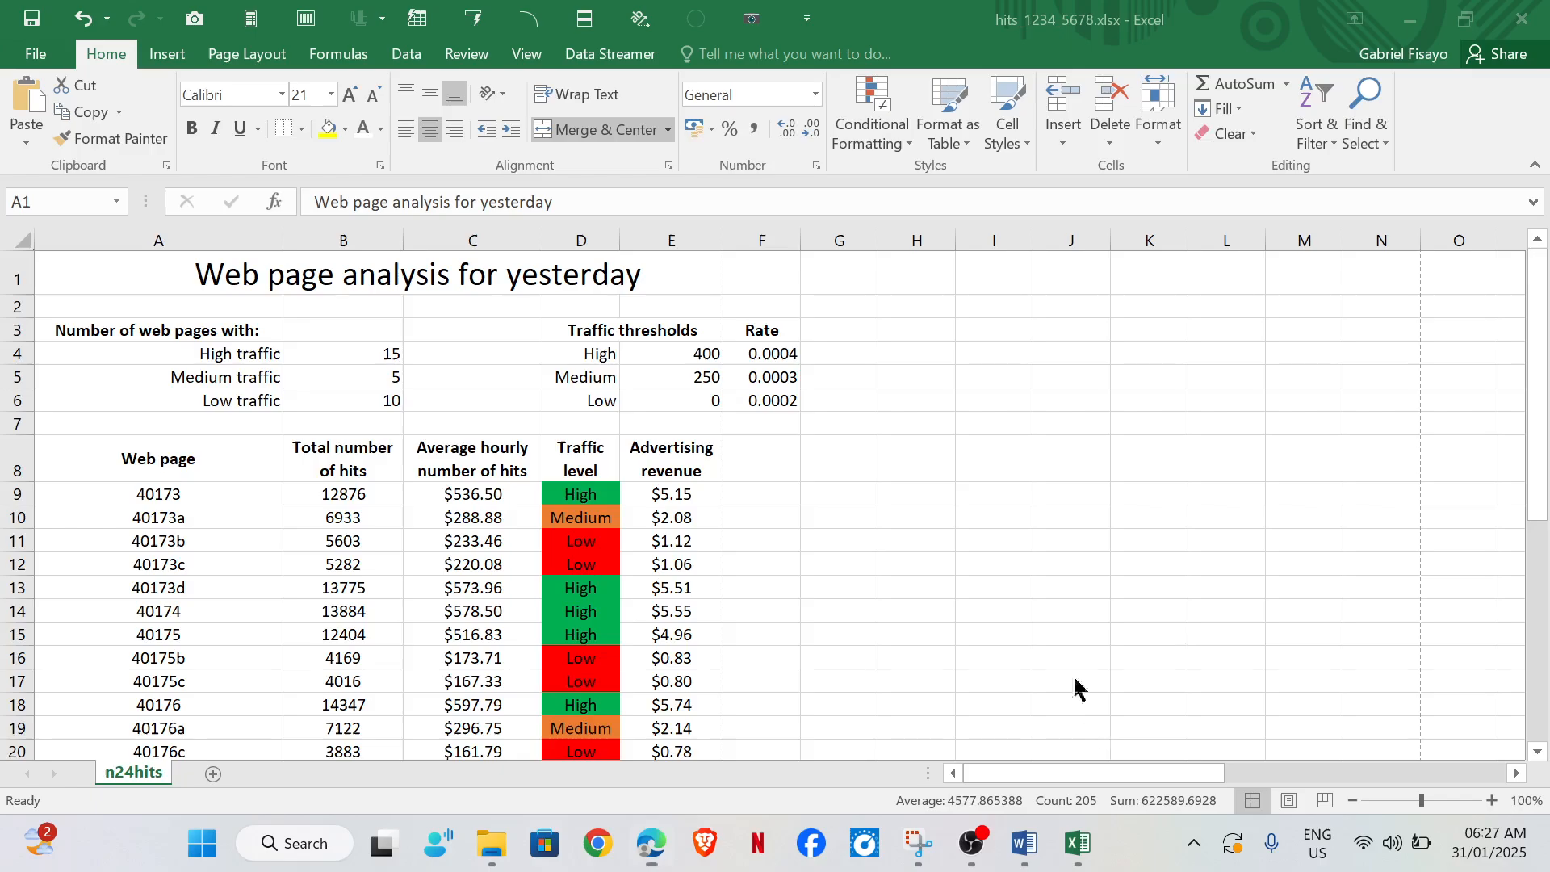
{"action": "left_click", "coordinate": [1019, 451]}
{"action": "left_click_drag", "start_coordinate": [681, 350], "coordinate": [677, 397]}
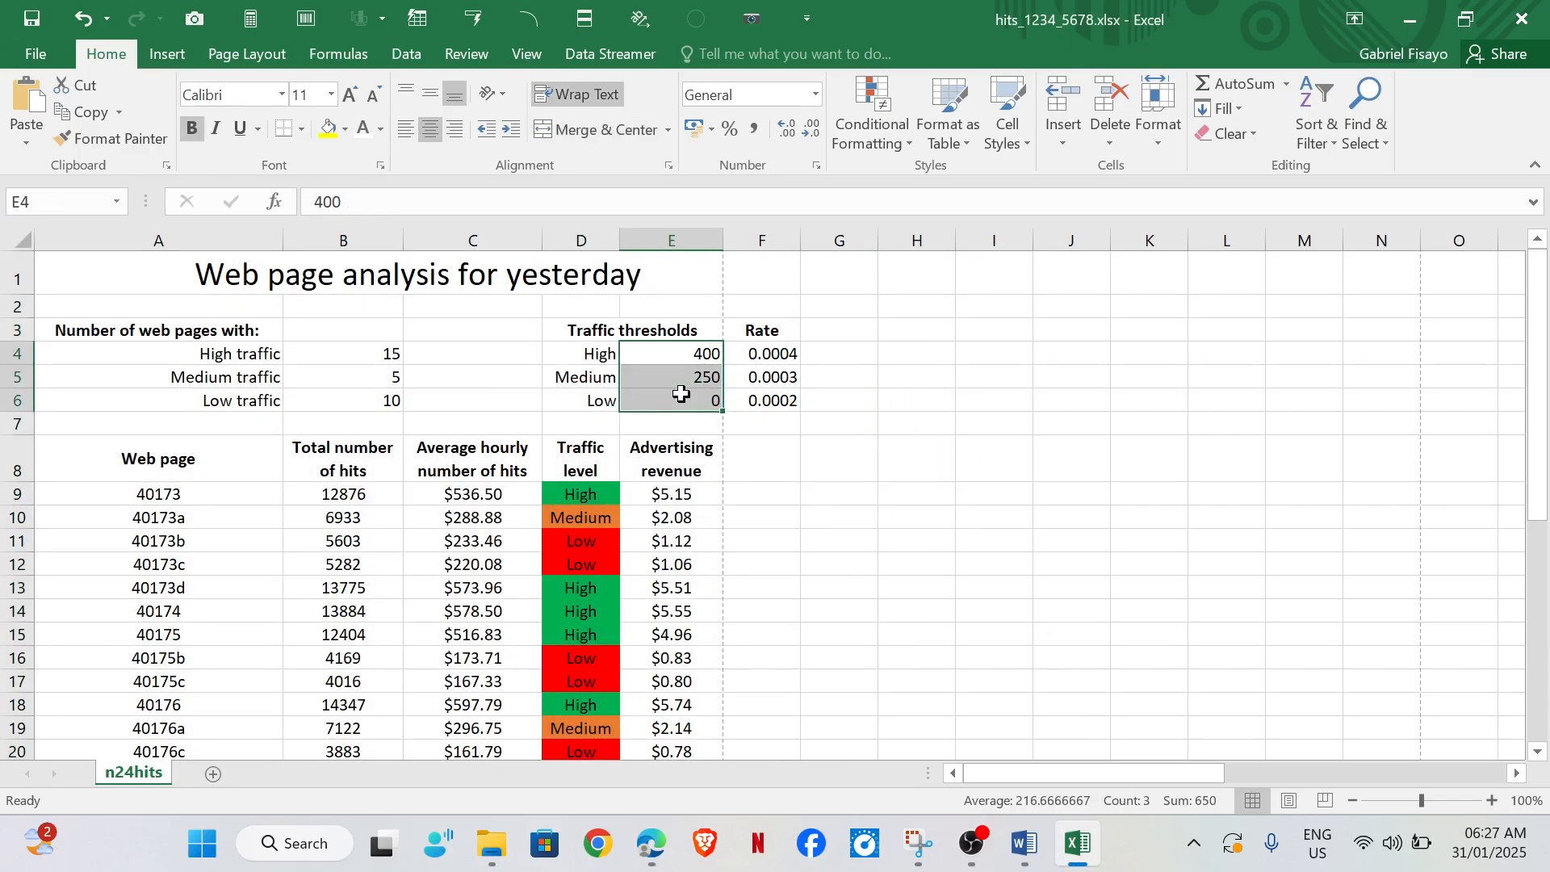
{"action": "left_click", "coordinate": [430, 129]}
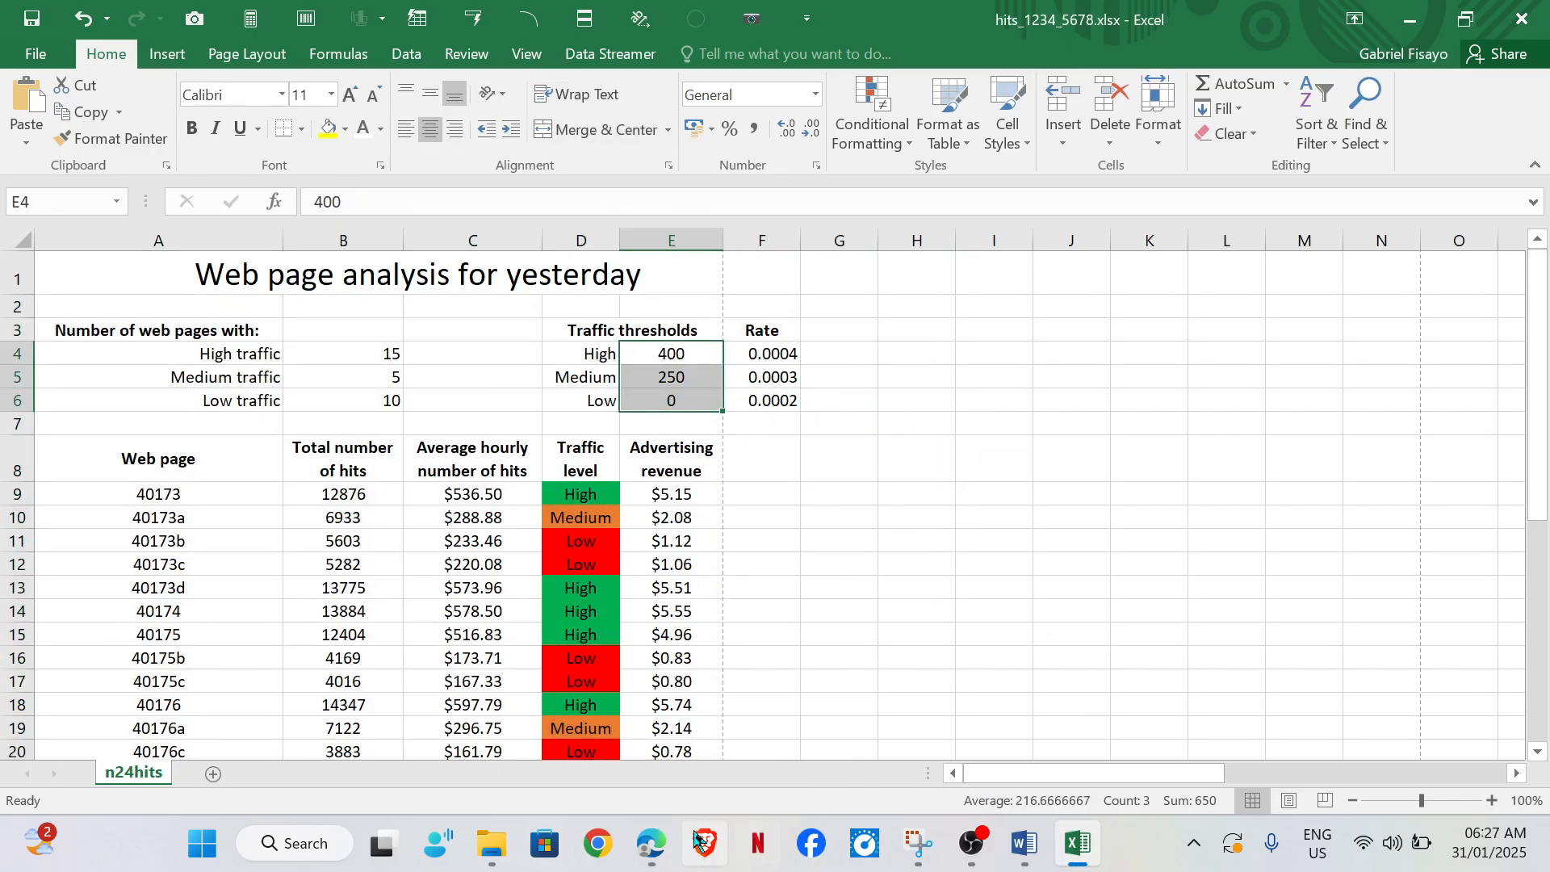
Step: Select cells A1 to F38 and open the print preview for the selection
{"action": "mouse_move", "coordinate": [650, 844]}
{"action": "mouse_move", "coordinate": [690, 745]}
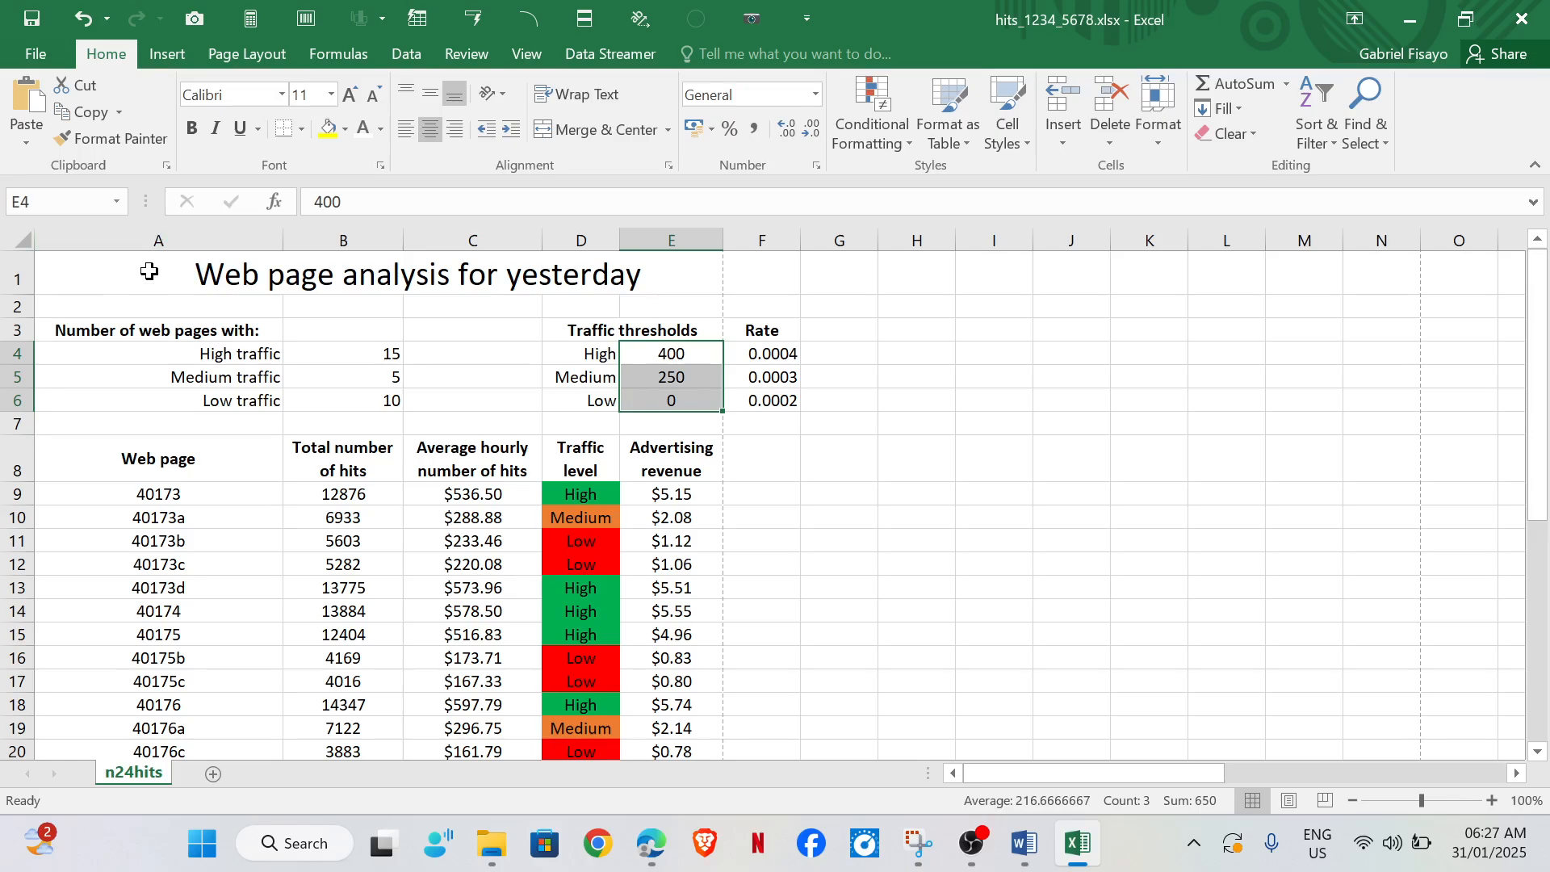
{"action": "left_click_drag", "start_coordinate": [148, 275], "coordinate": [225, 711]}
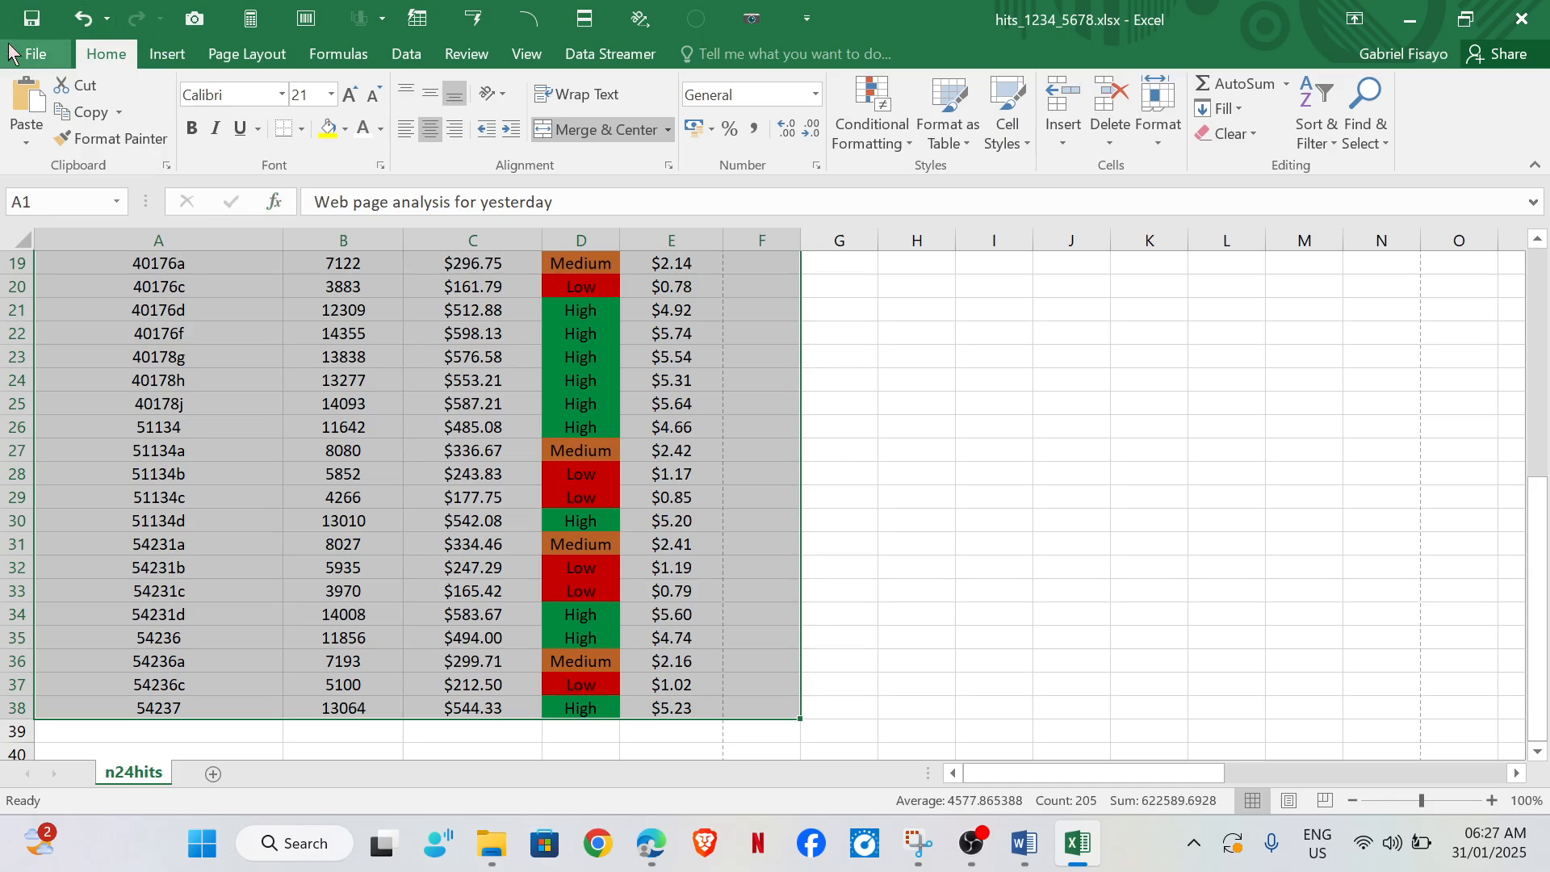
{"action": "left_click", "coordinate": [35, 53]}
{"action": "left_click", "coordinate": [68, 295]}
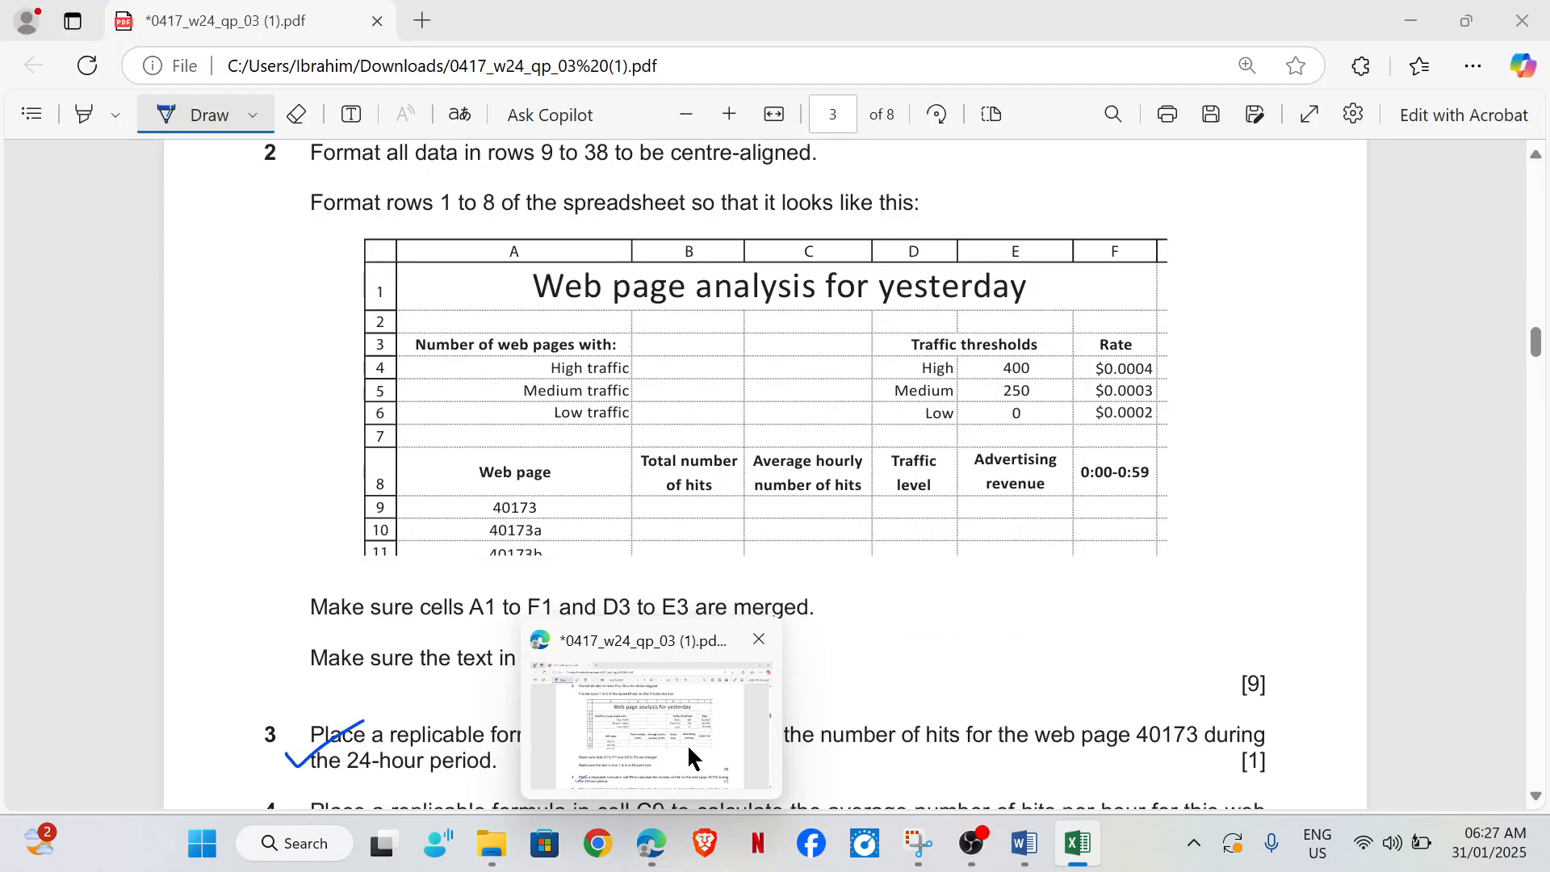
Step: Recheck question 12's printout requirements in Edge, and scale the Excel printout to Fit All Columns on One Page
{"action": "left_click", "coordinate": [686, 744]}
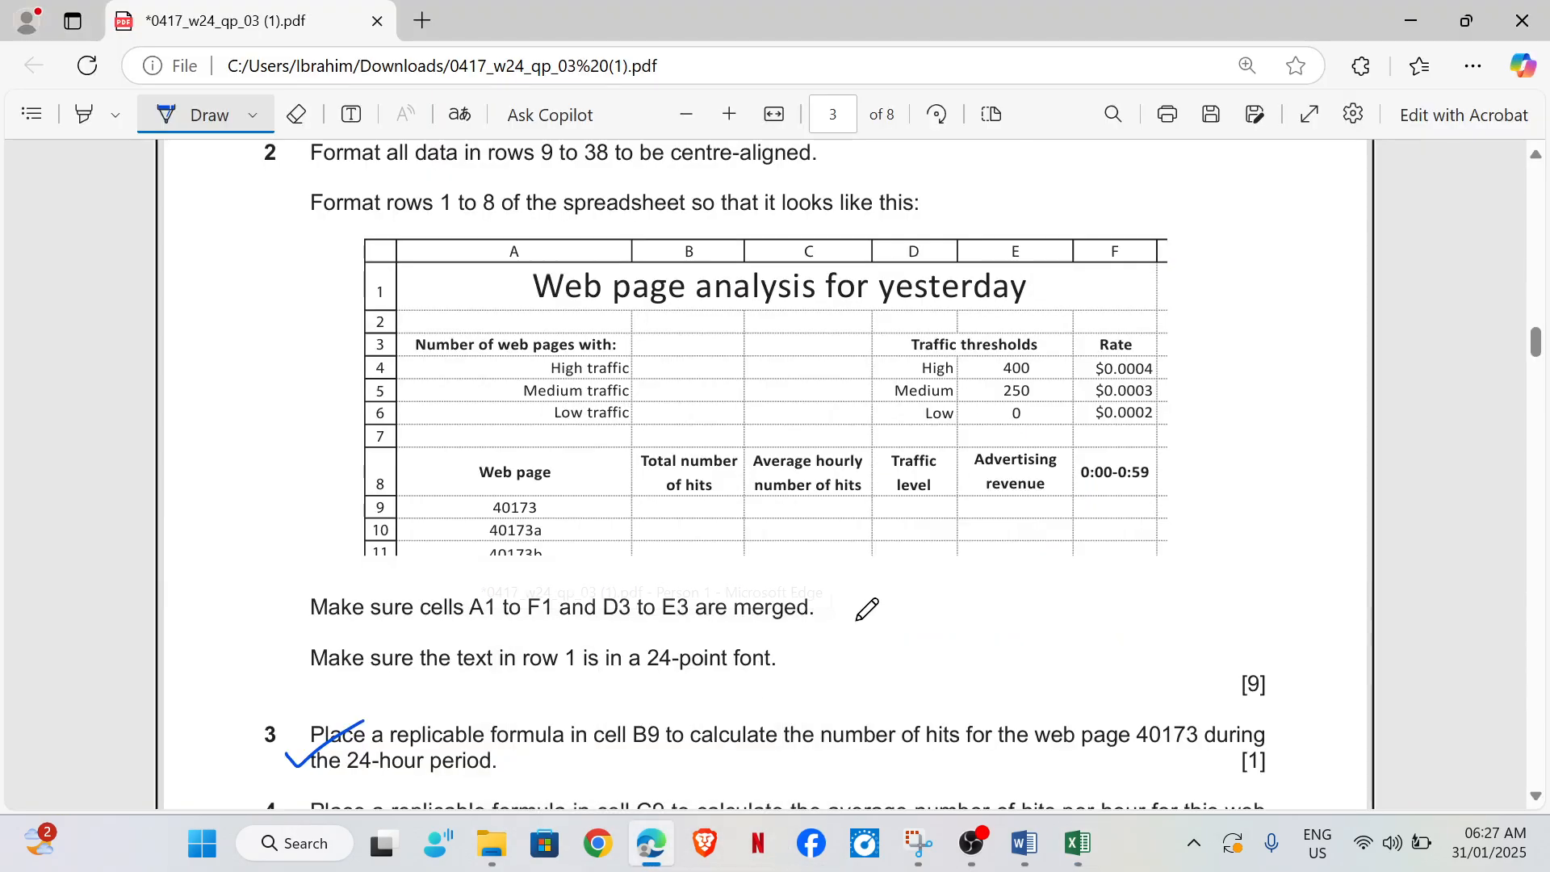
{"action": "scroll", "coordinate": [866, 610], "scroll_direction": "down", "scroll_amount": 15}
{"action": "scroll", "coordinate": [866, 610], "scroll_direction": "down", "scroll_amount": 10}
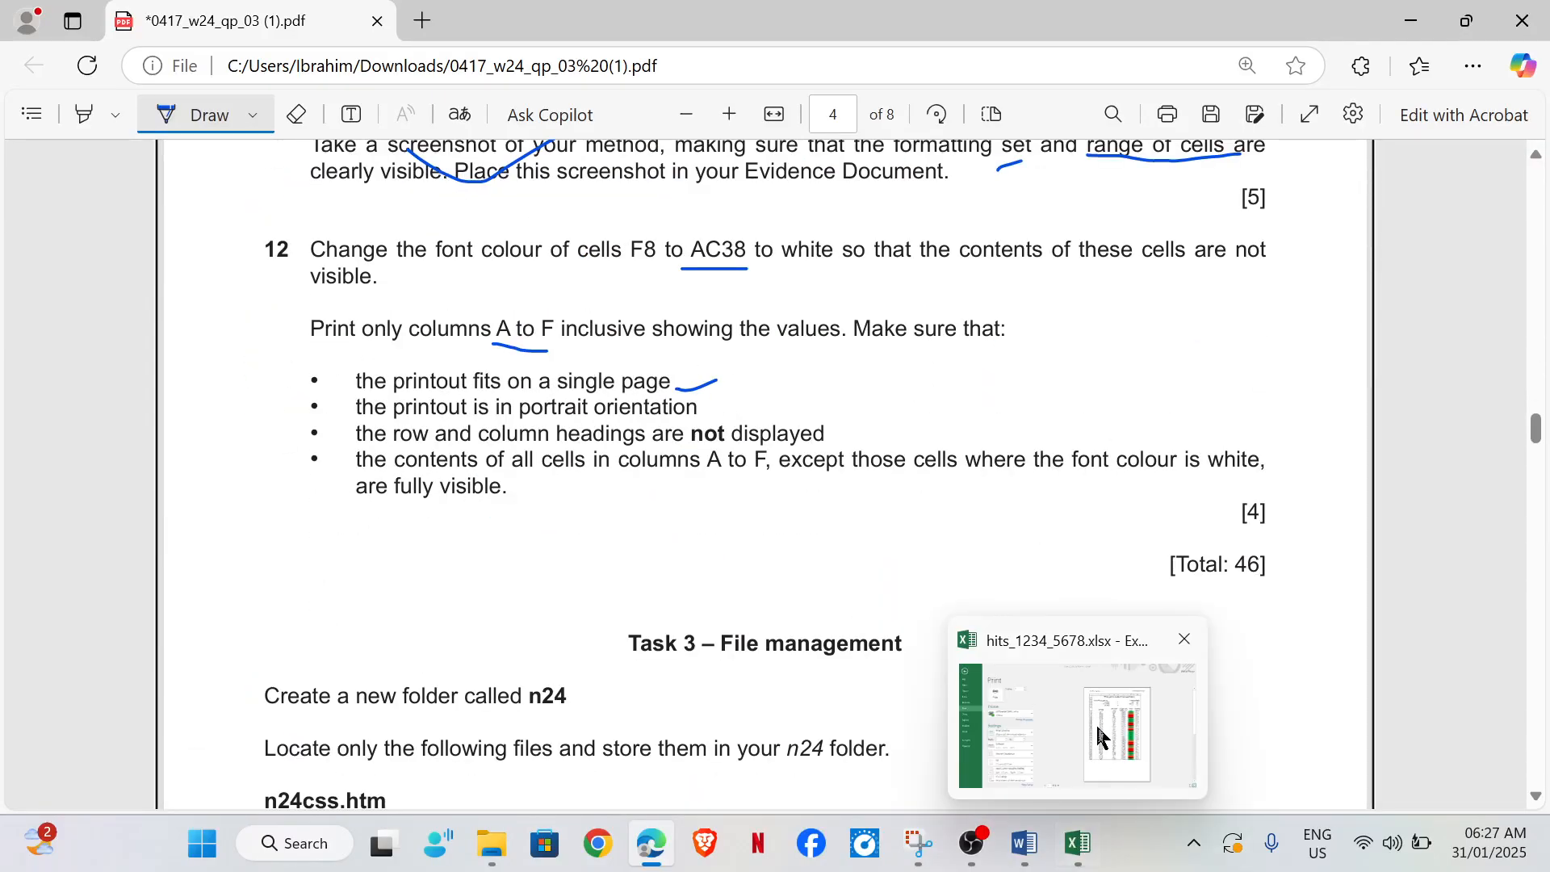
{"action": "left_click", "coordinate": [1106, 734]}
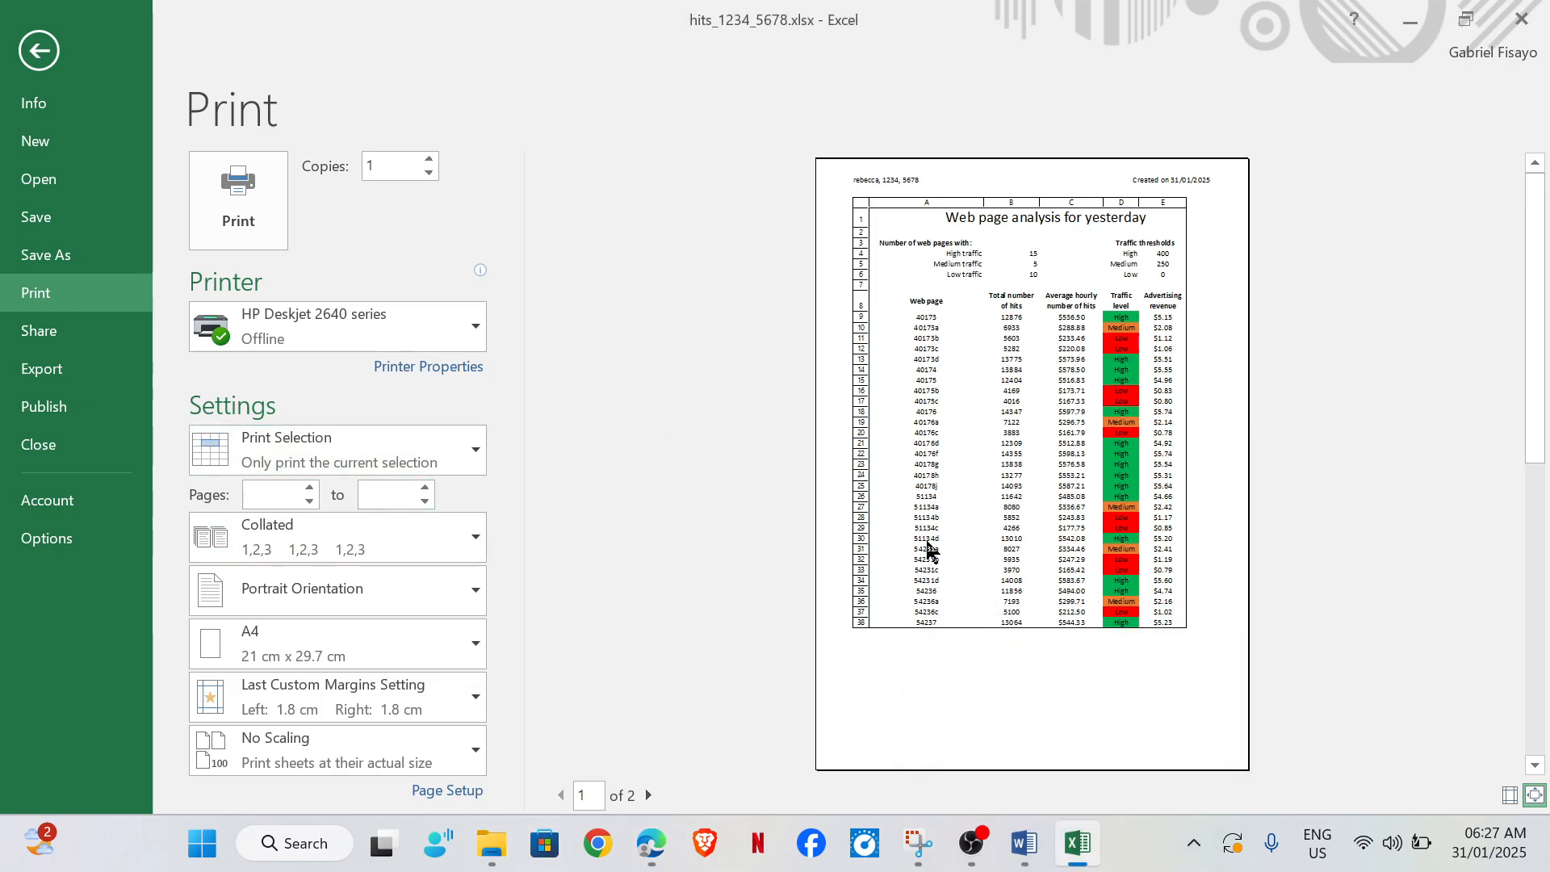
{"action": "left_click", "coordinate": [640, 796]}
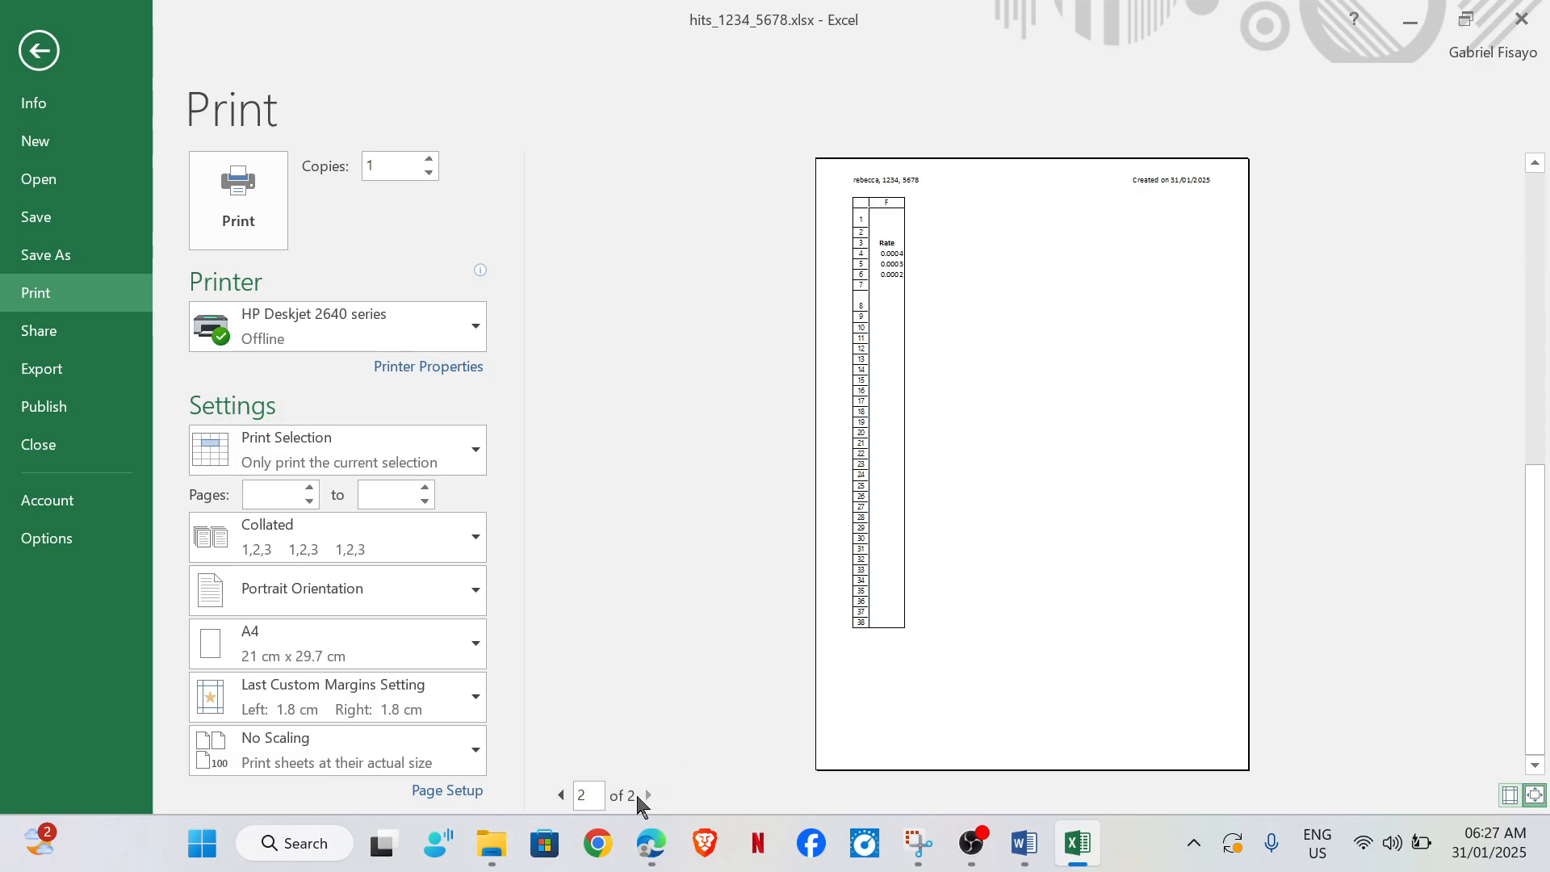
{"action": "left_click", "coordinate": [561, 797]}
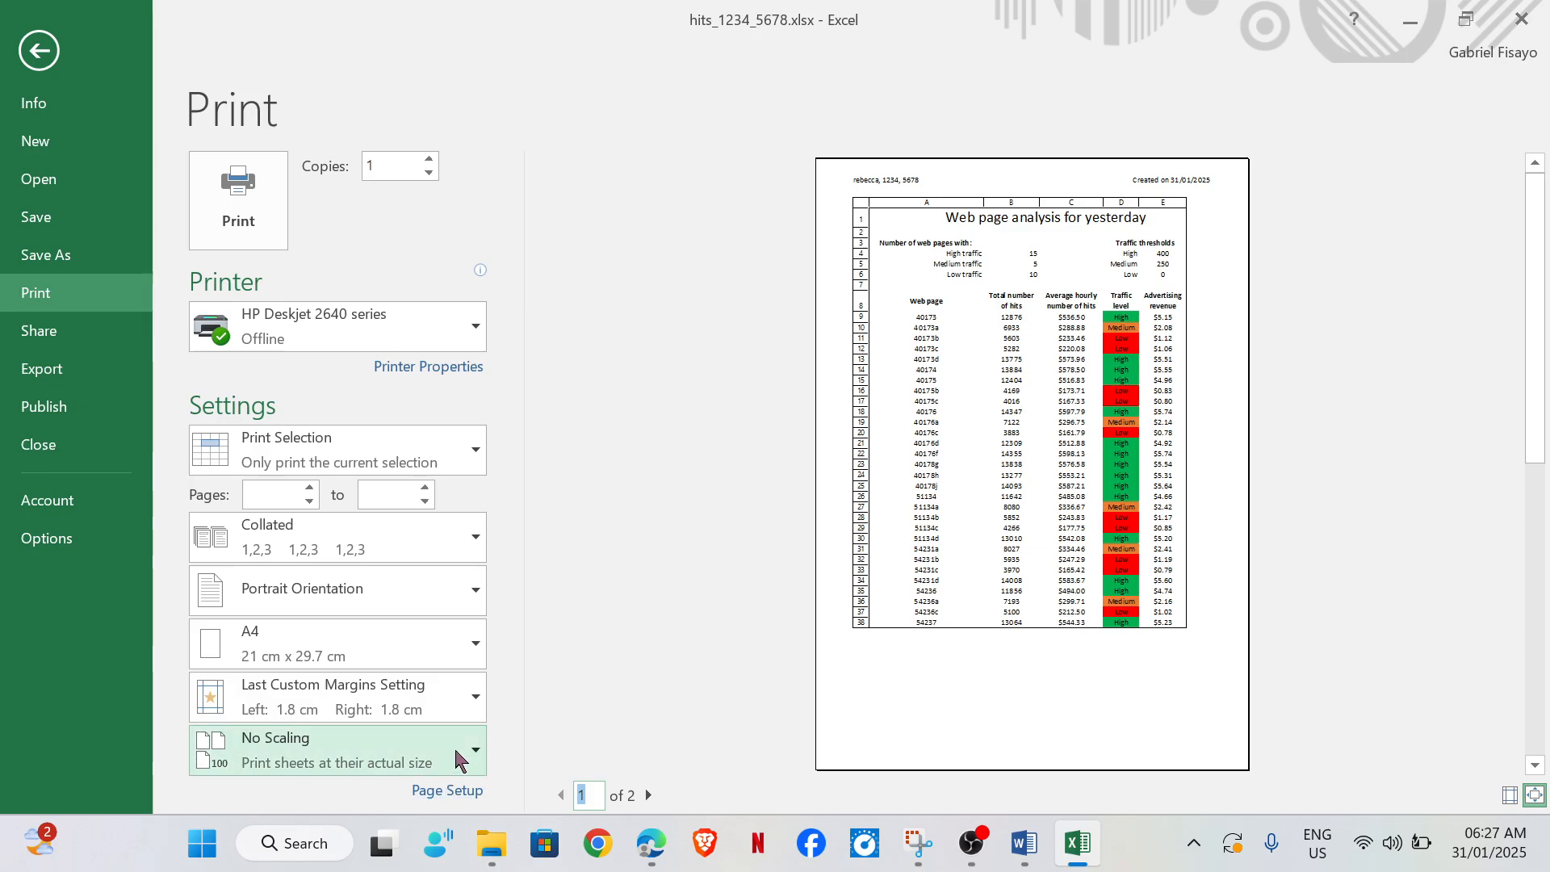
{"action": "left_click", "coordinate": [475, 757]}
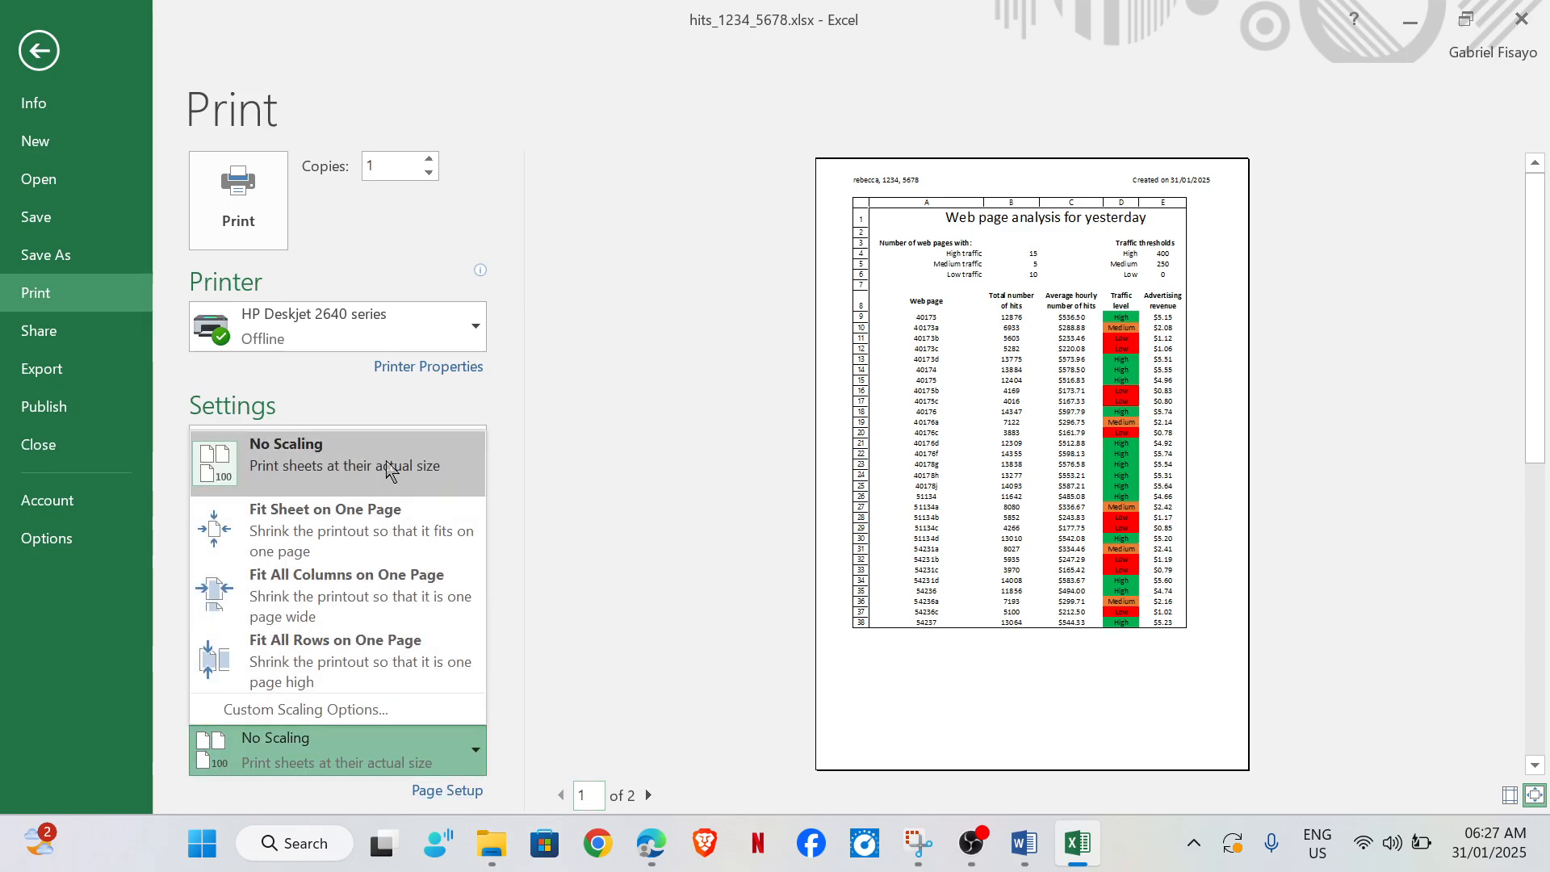
{"action": "left_click", "coordinate": [369, 599]}
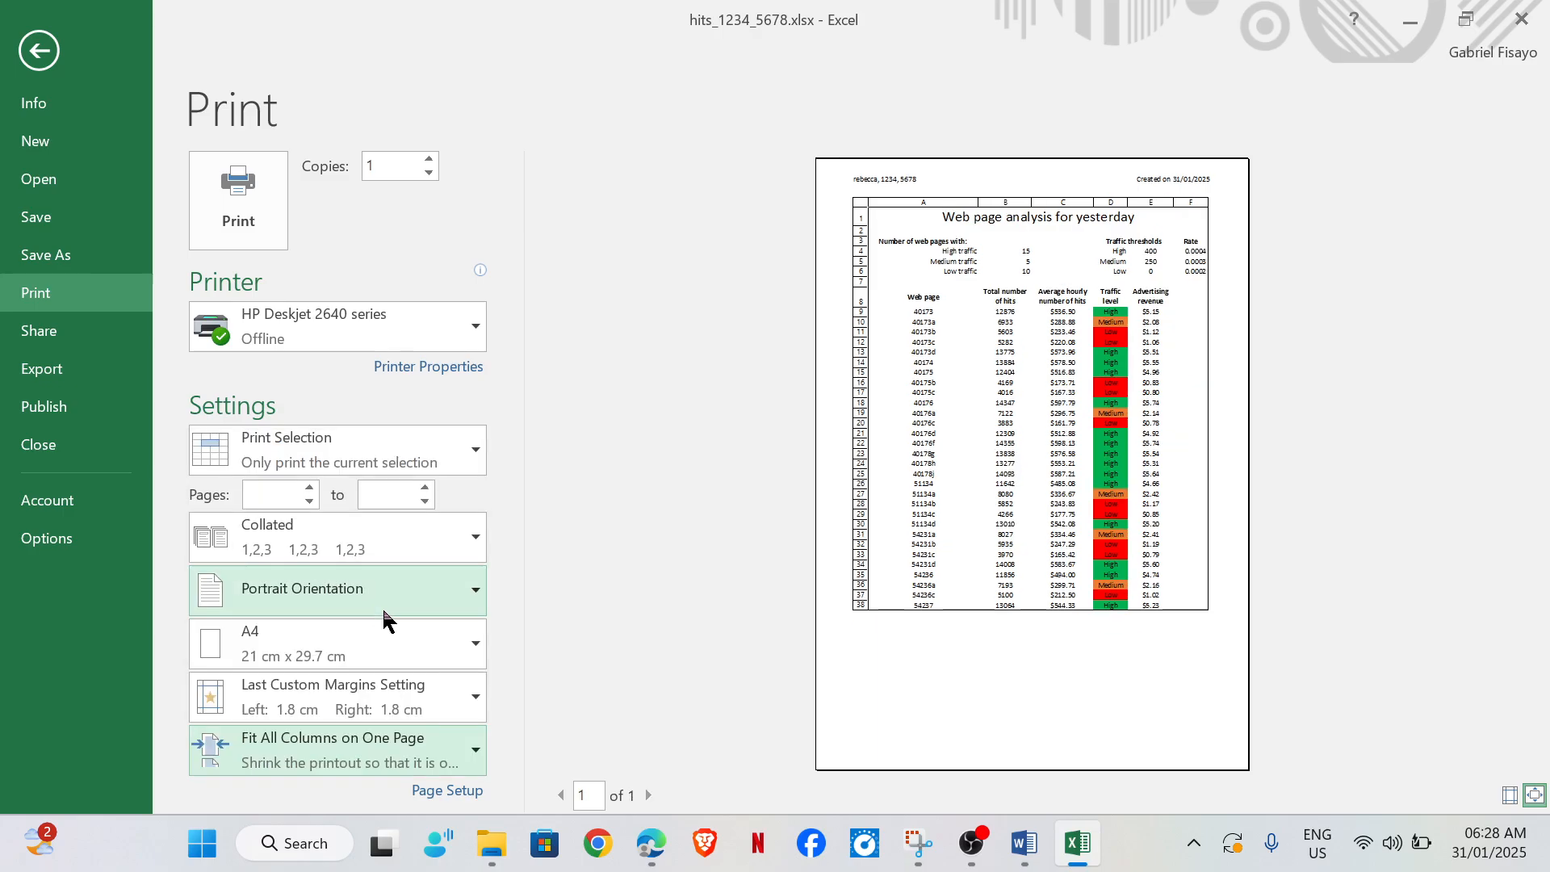
Step: Turn off printing of the row and column headings in the Excel page setup
{"action": "mouse_move", "coordinate": [654, 851]}
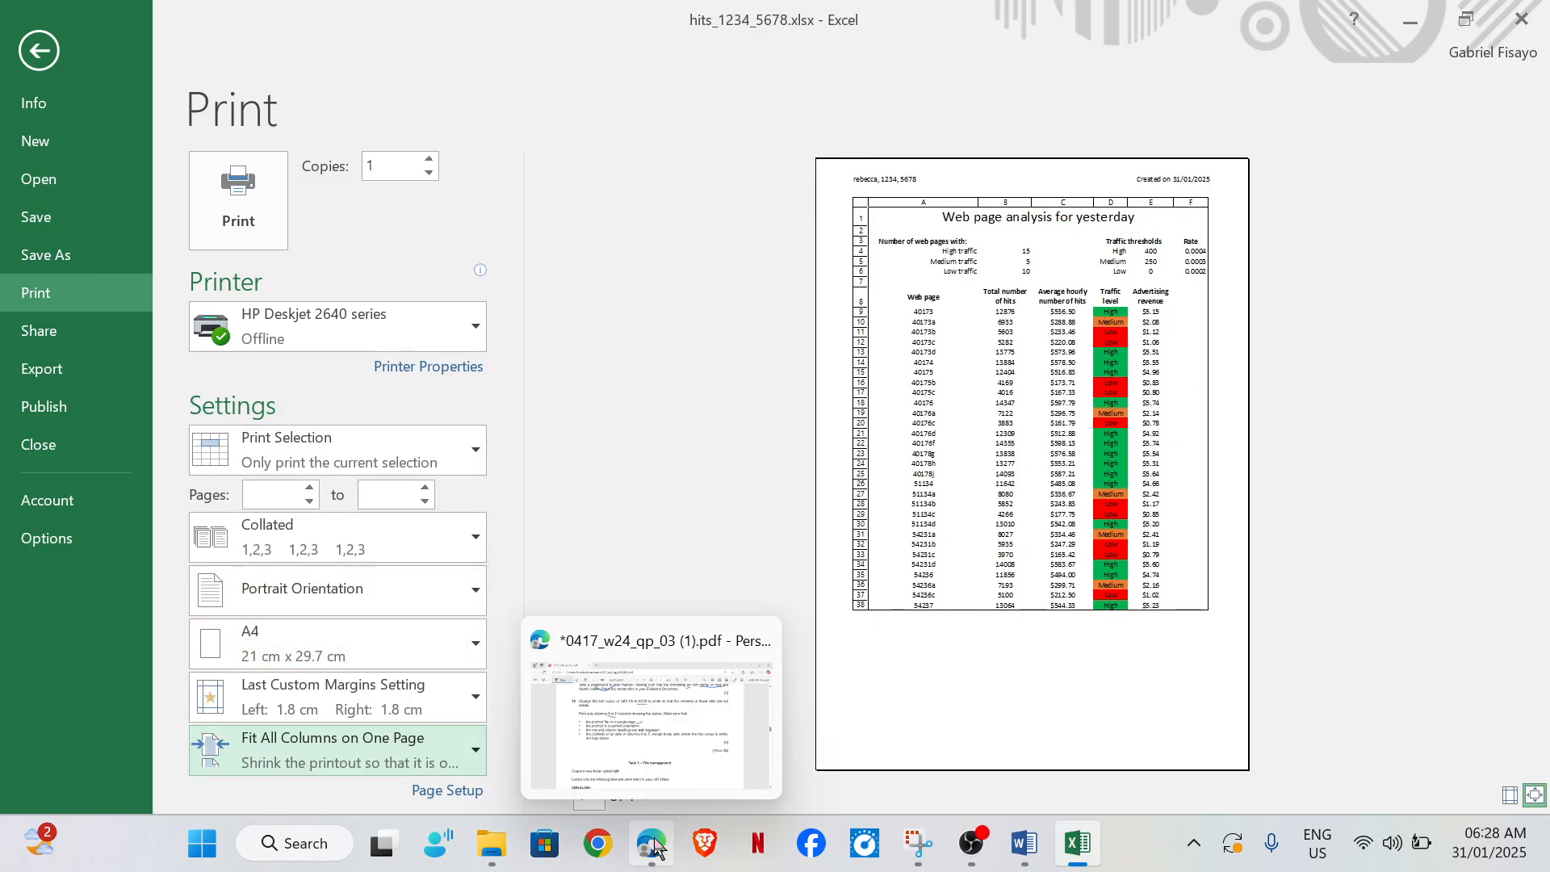
{"action": "mouse_move", "coordinate": [672, 715]}
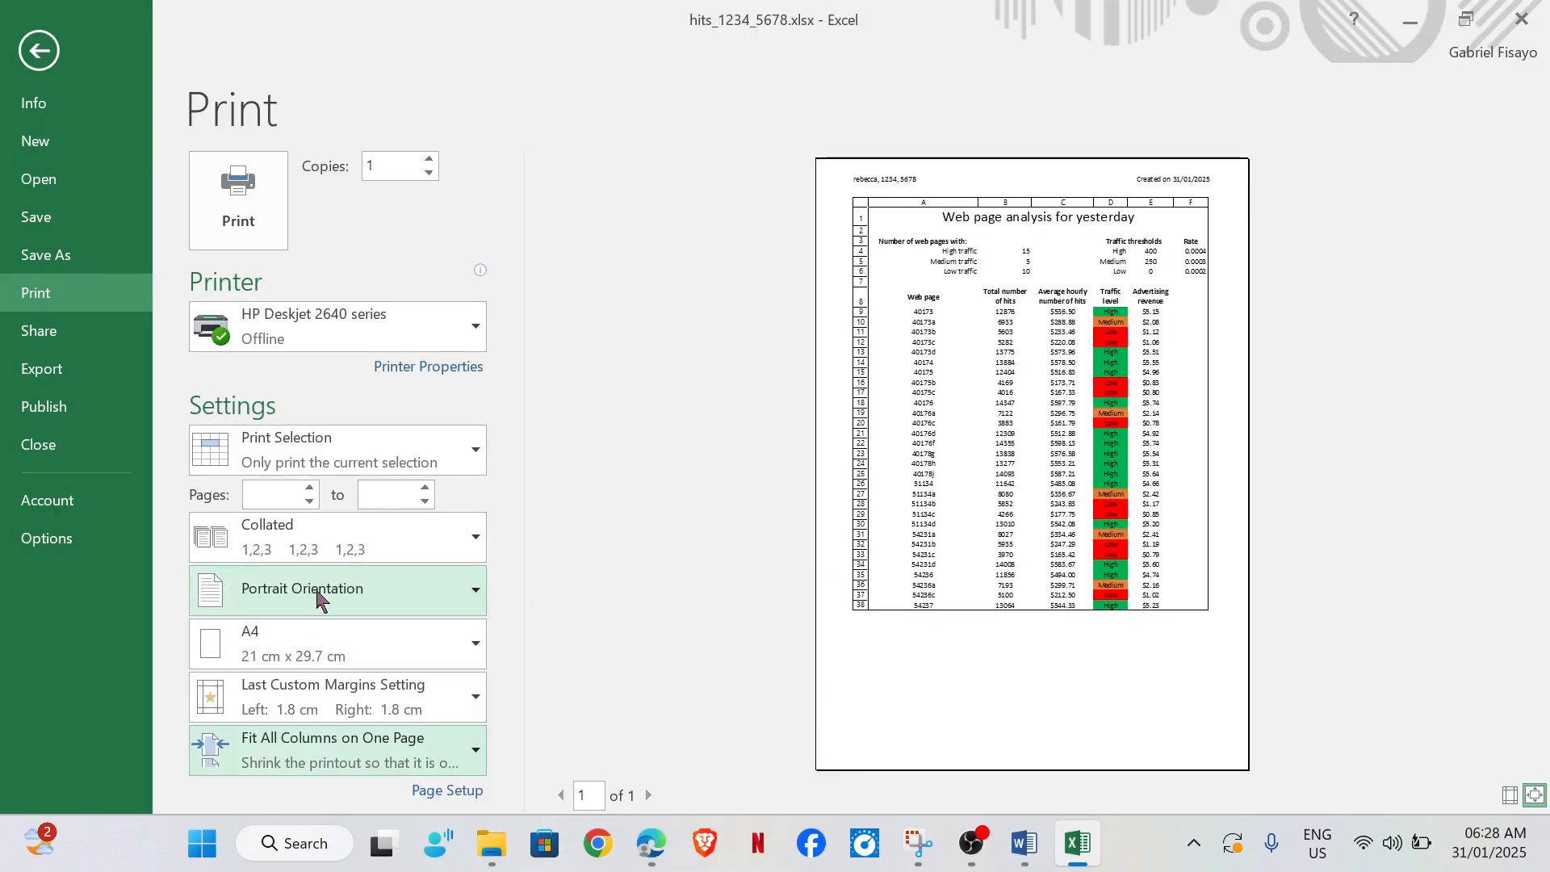
{"action": "mouse_move", "coordinate": [691, 783]}
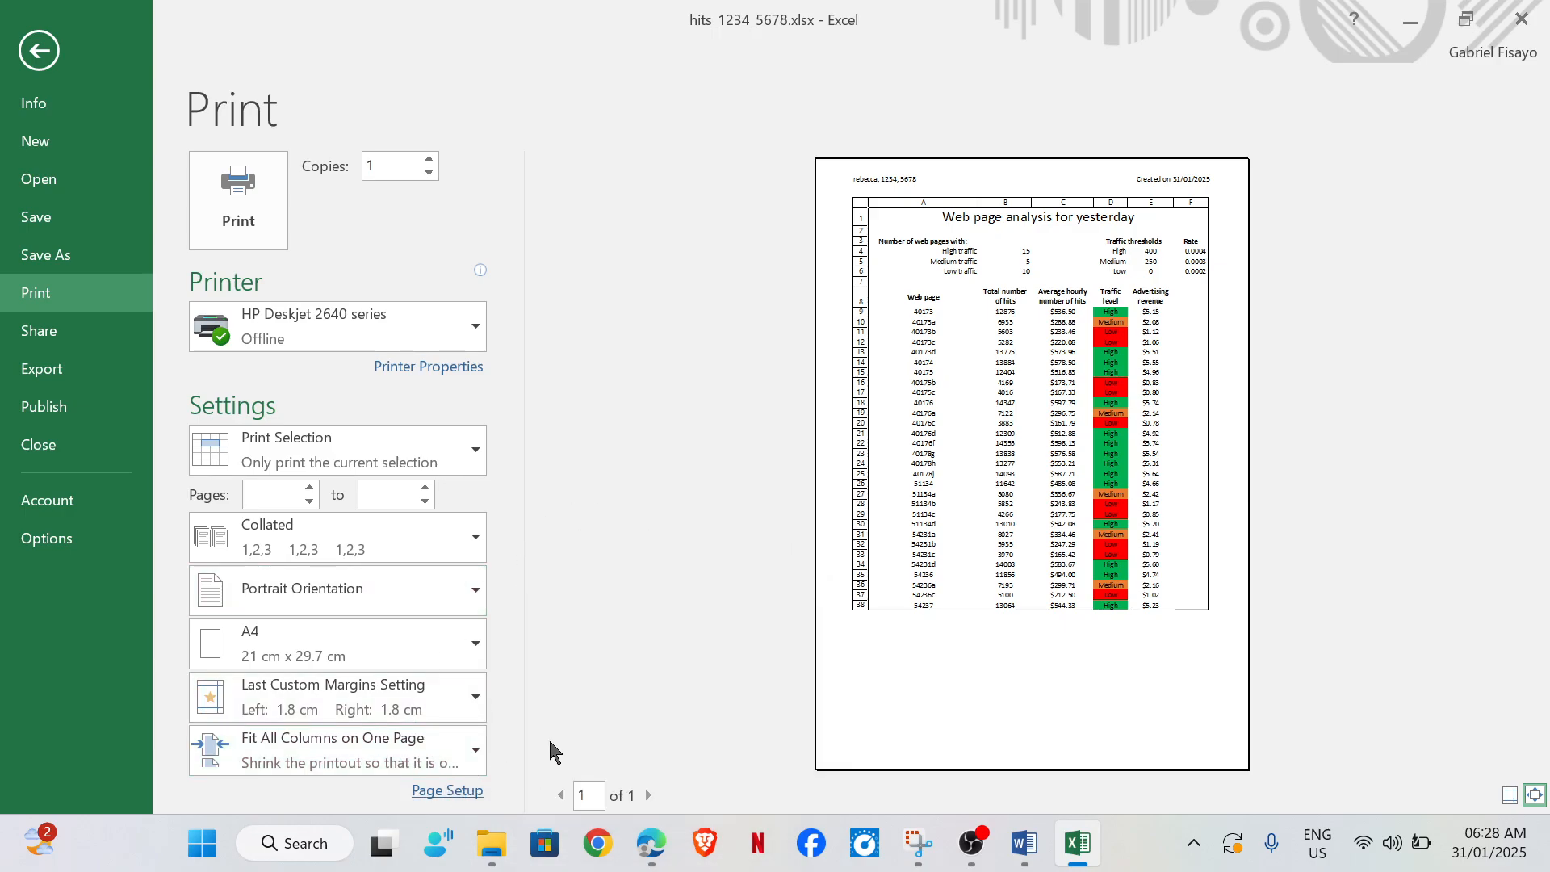
{"action": "left_click", "coordinate": [914, 60]}
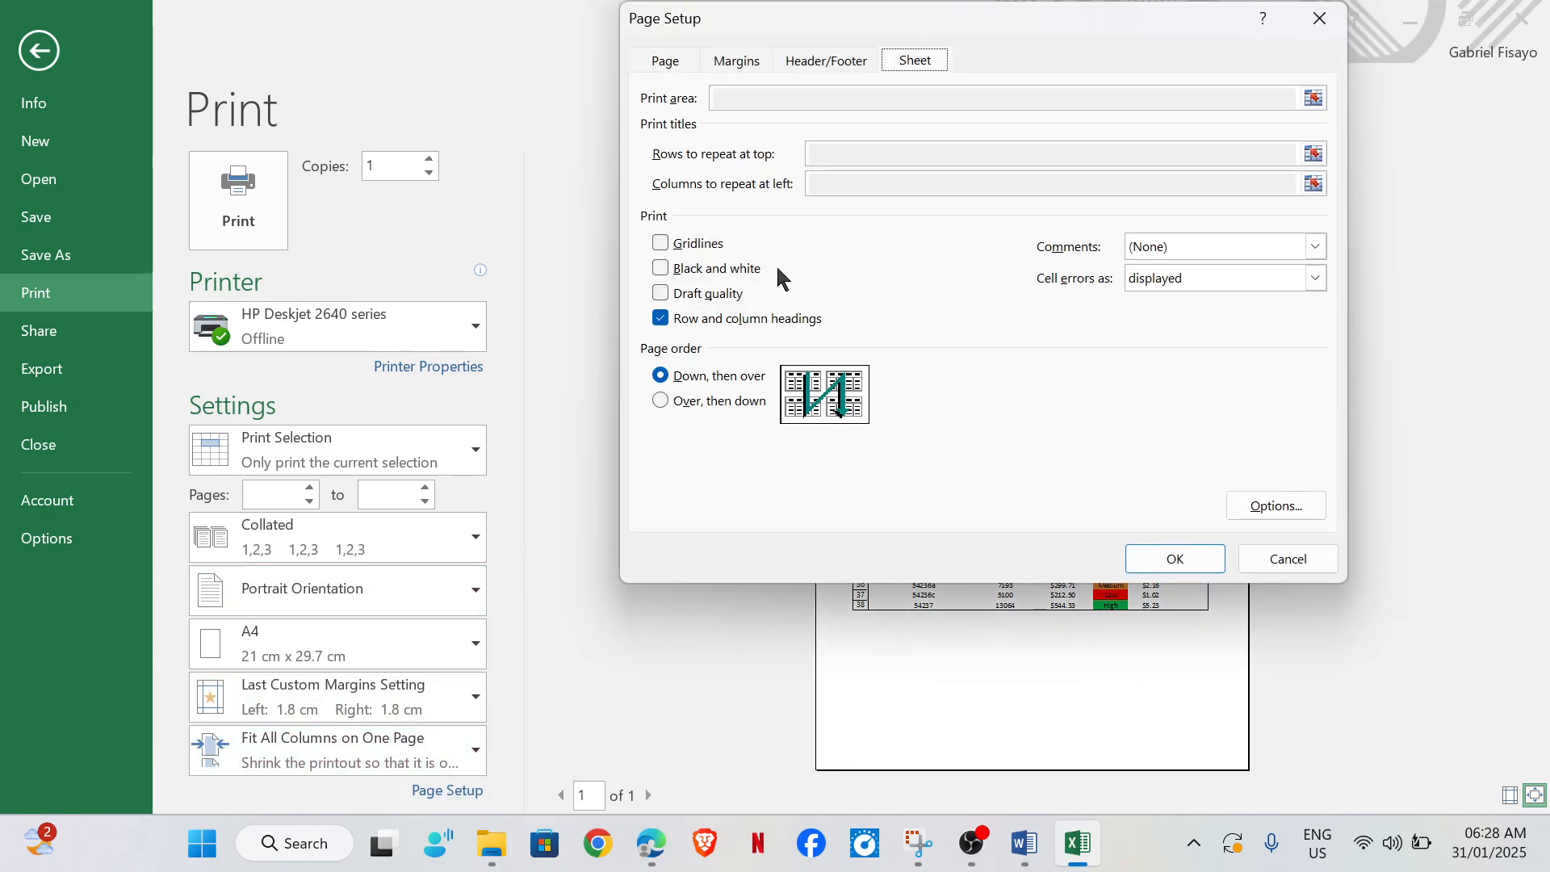
{"action": "left_click", "coordinate": [660, 318]}
{"action": "left_click", "coordinate": [1145, 571]}
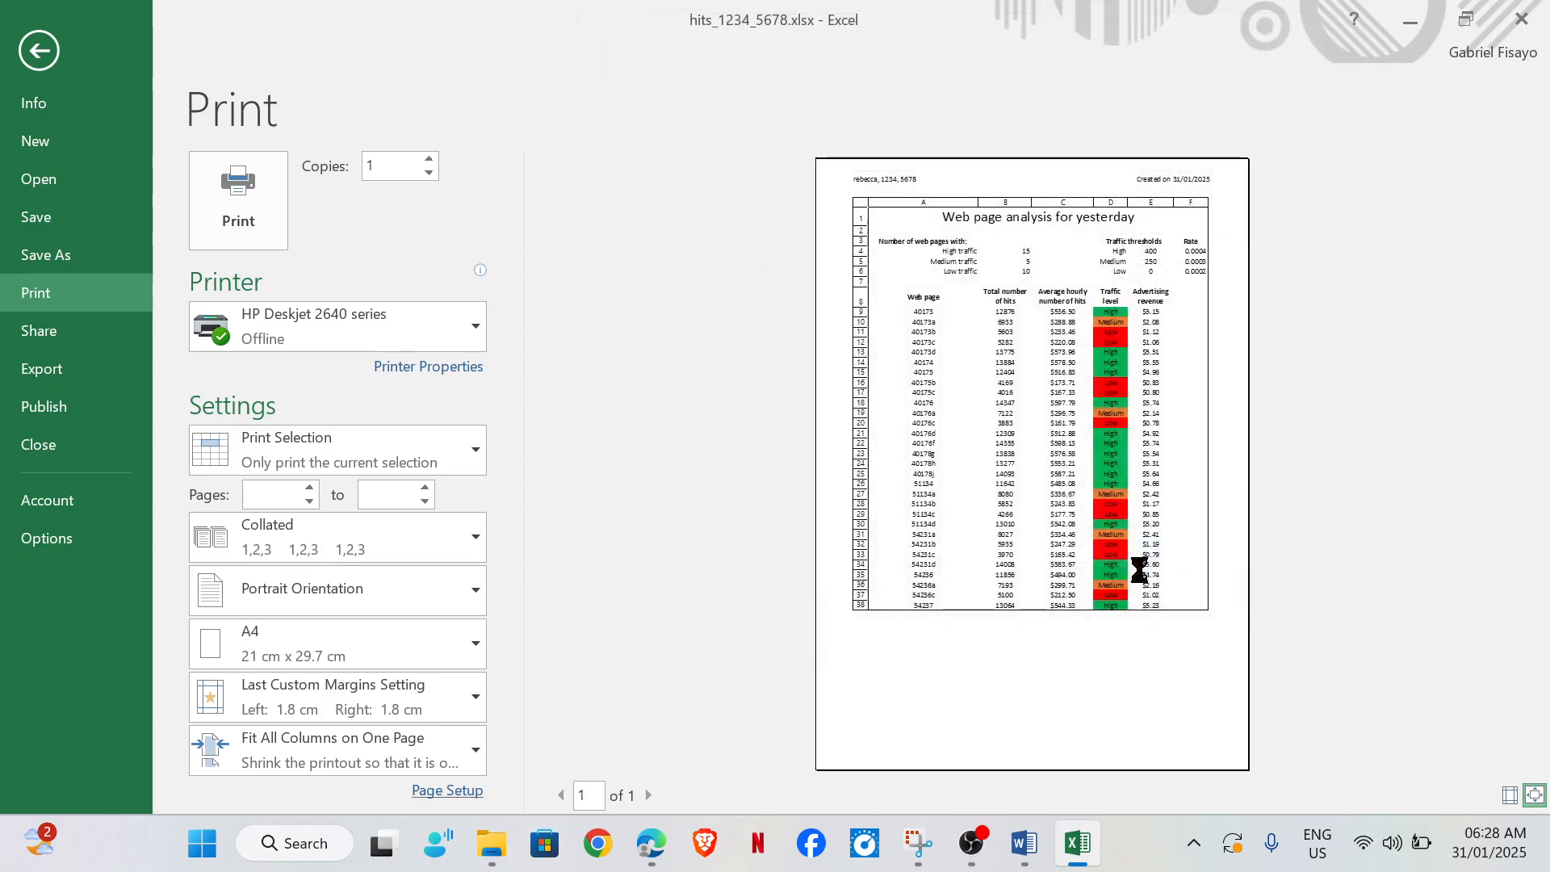
Step: Compare the Excel print preview with question 12's requirements in Edge, and tick off the printout requirements in the question paper
{"action": "left_click", "coordinate": [651, 843]}
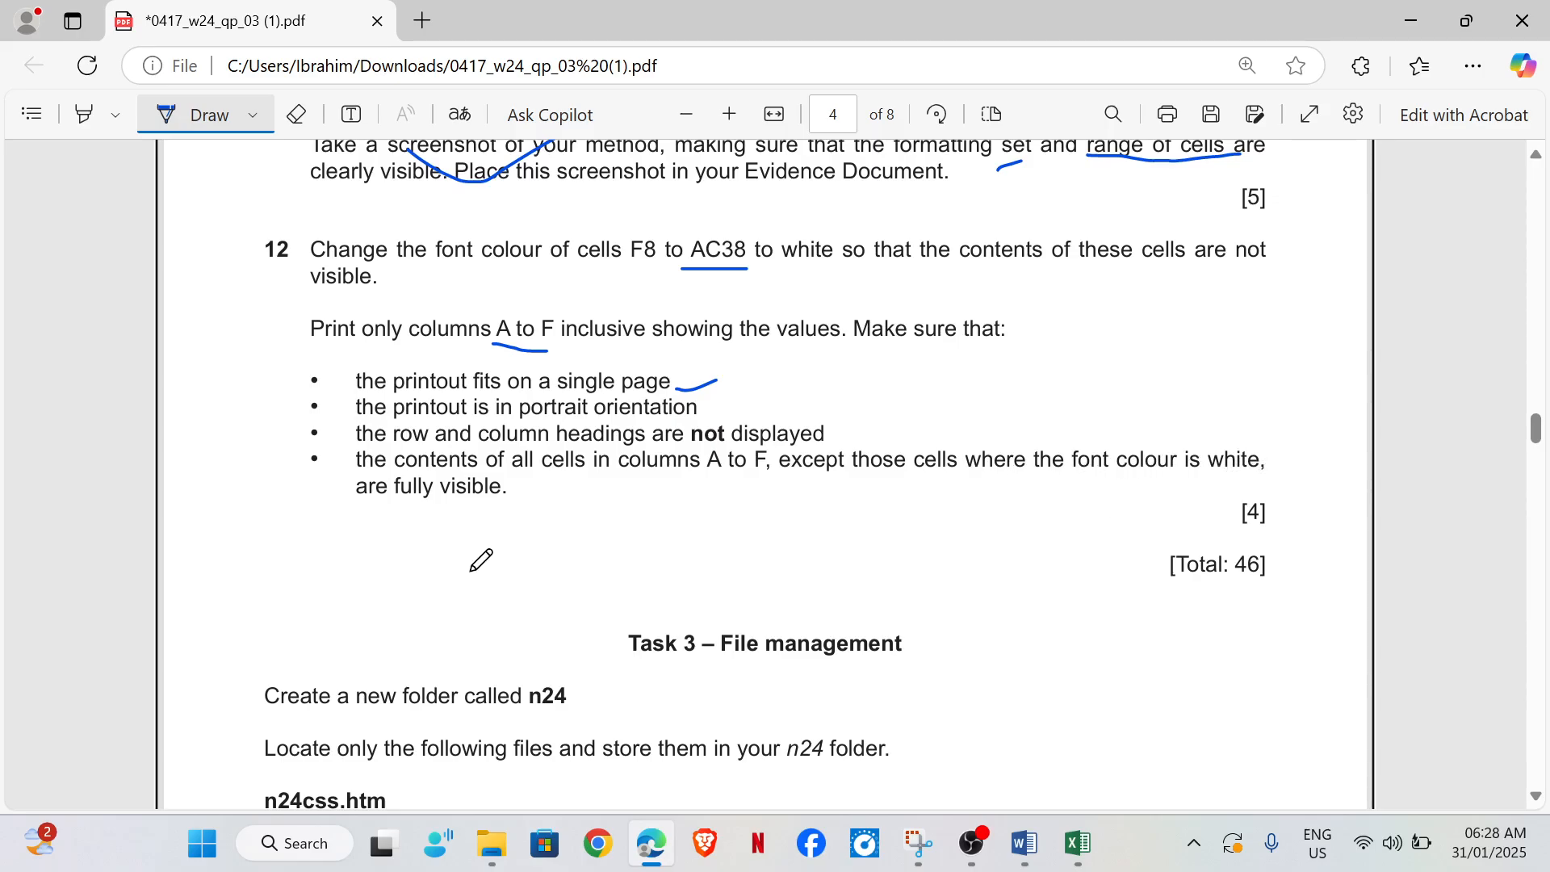
{"action": "mouse_move", "coordinate": [1077, 843]}
{"action": "left_click", "coordinate": [1104, 715]}
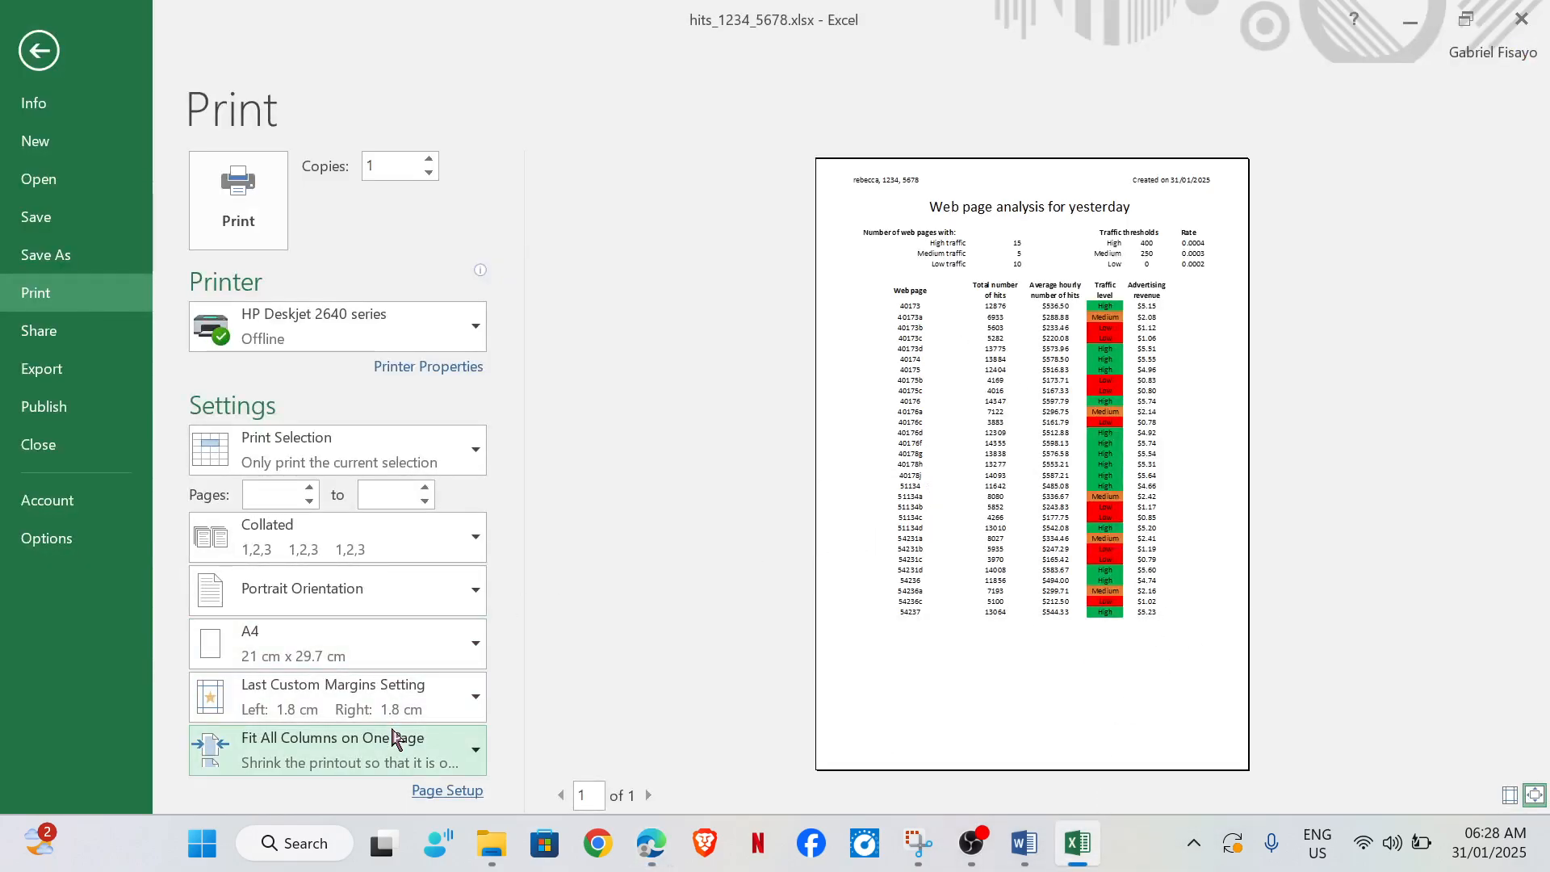
{"action": "left_click", "coordinate": [651, 844]}
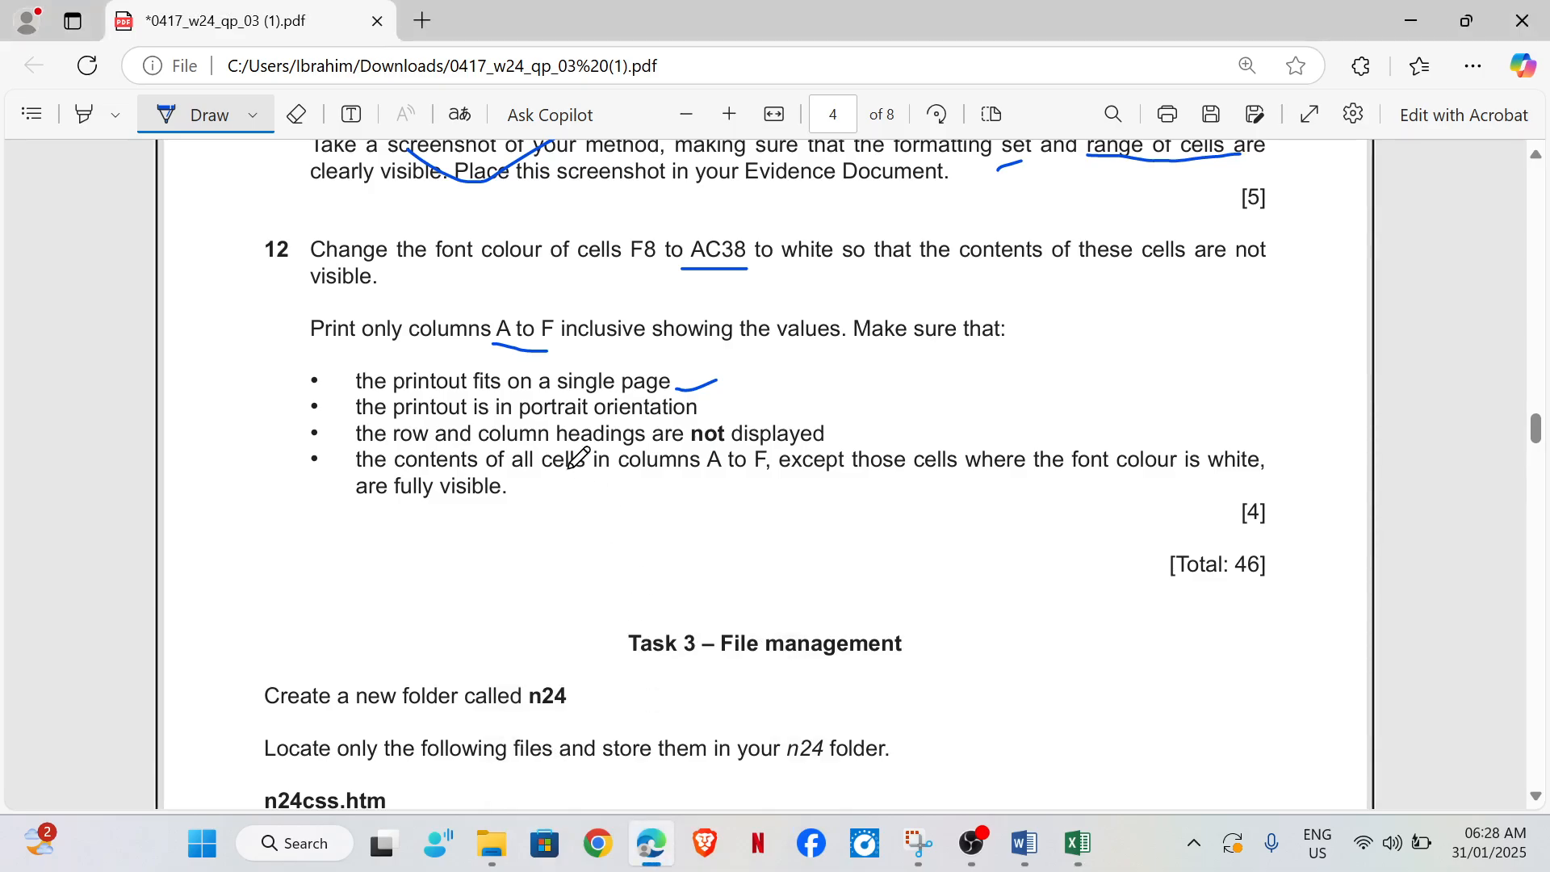
{"action": "scroll", "coordinate": [579, 447], "scroll_direction": "down", "scroll_amount": 3}
{"action": "scroll", "coordinate": [583, 450], "scroll_direction": "up", "scroll_amount": 3}
{"action": "left_click_drag", "start_coordinate": [765, 502], "coordinate": [976, 428]}
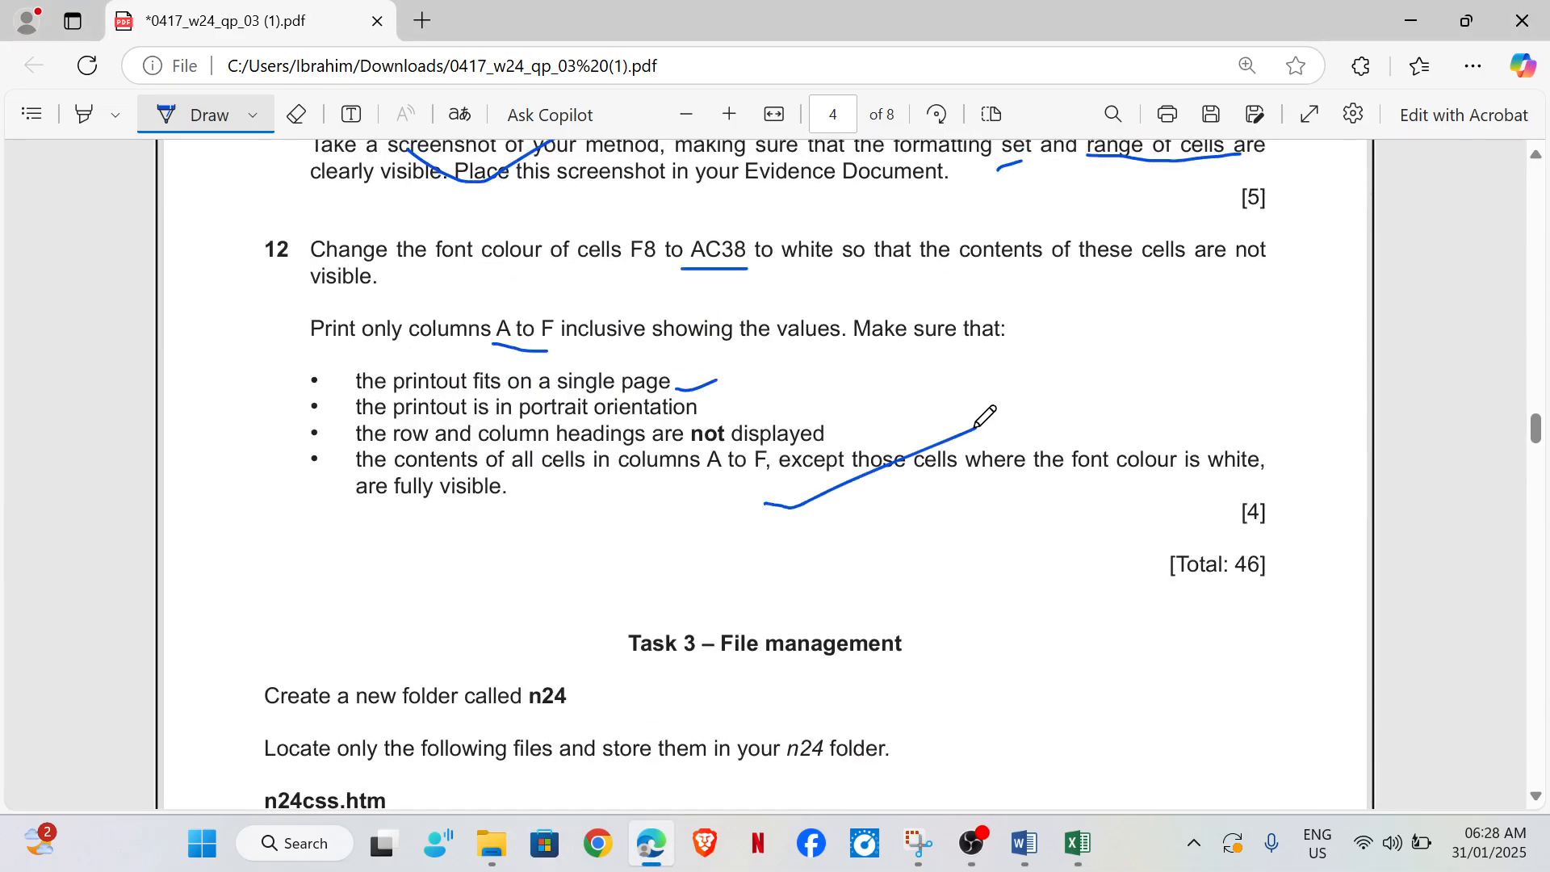